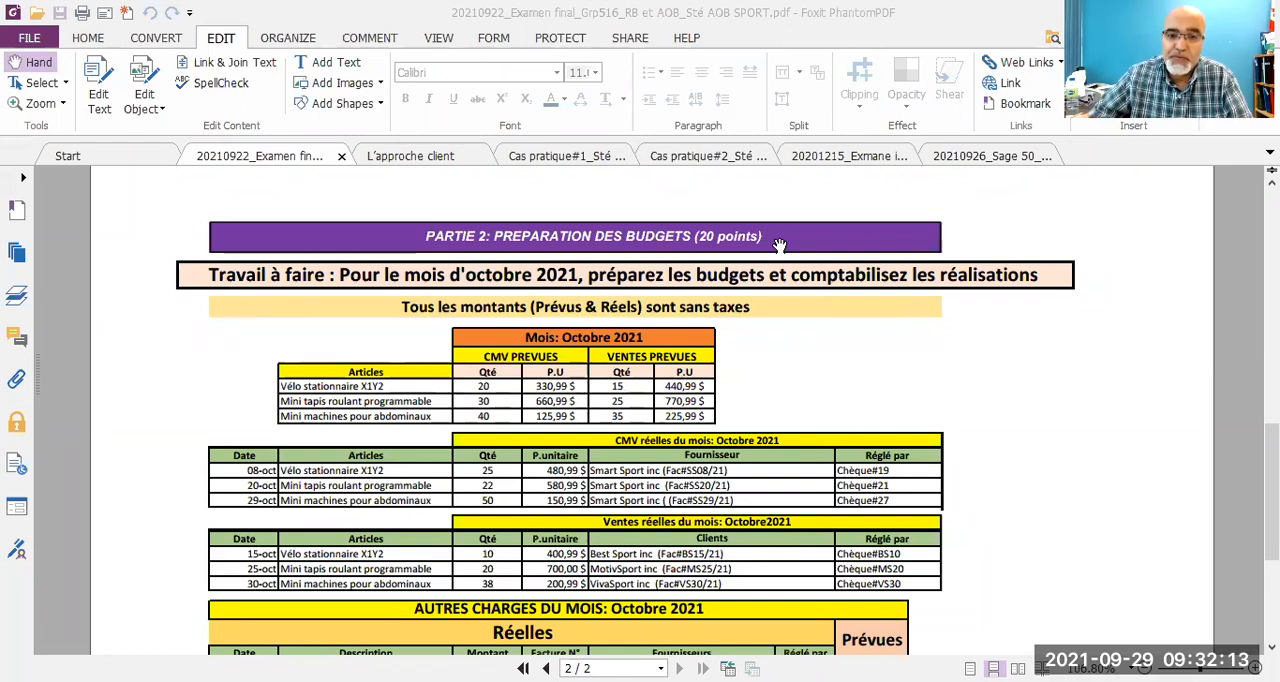
# Step: Review the October 2021 budget assignment, covering planned and actual cost of goods sold, sales and other expenses
pyautogui.scroll(-2, 780, 245)
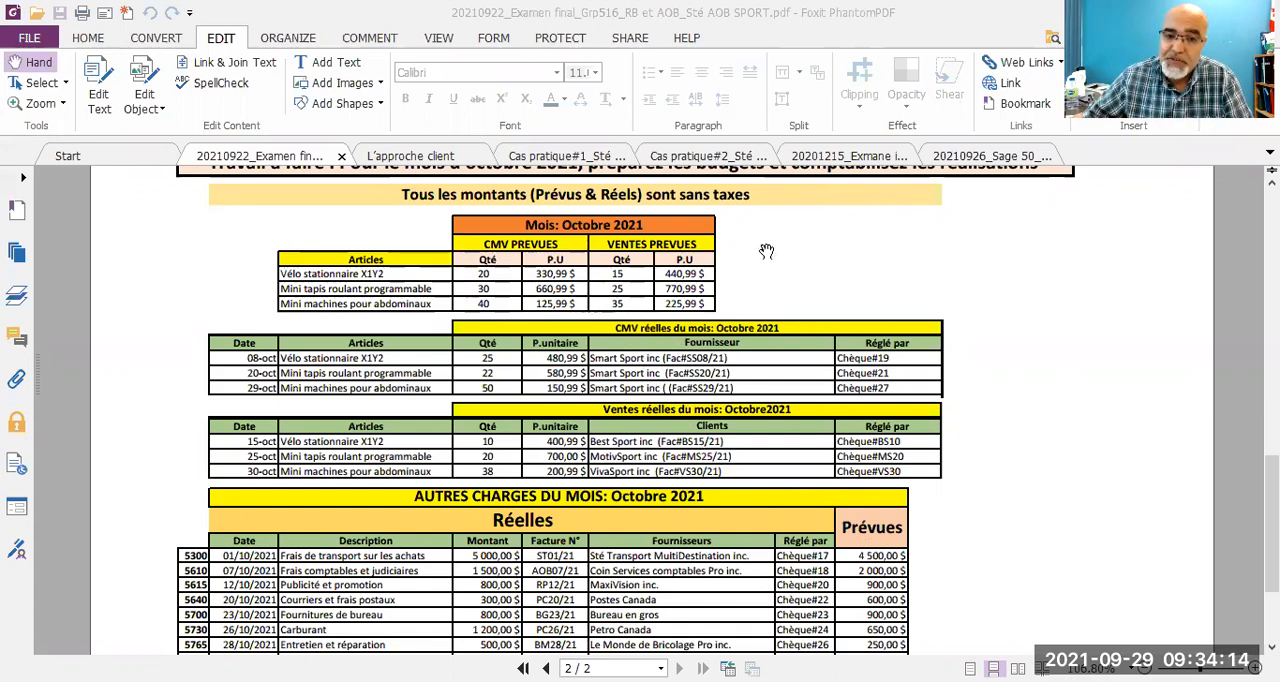
pyautogui.scroll(-1, 766, 249)
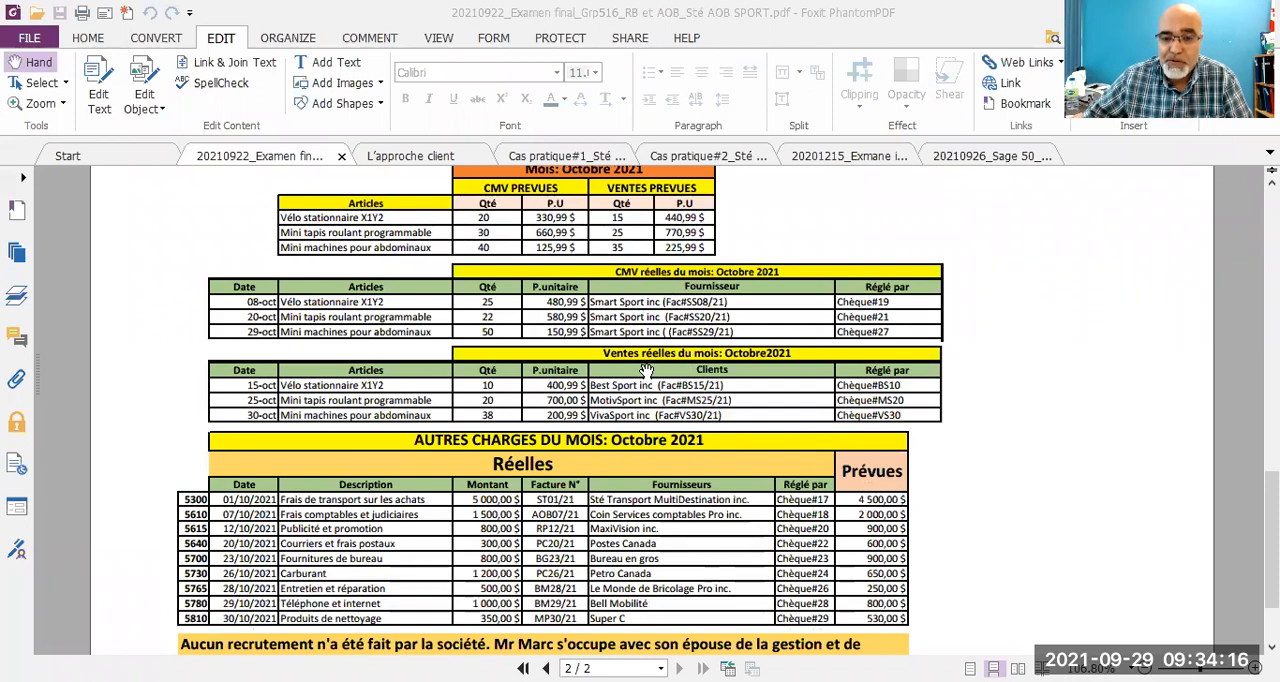
pyautogui.scroll(-2, 647, 370)
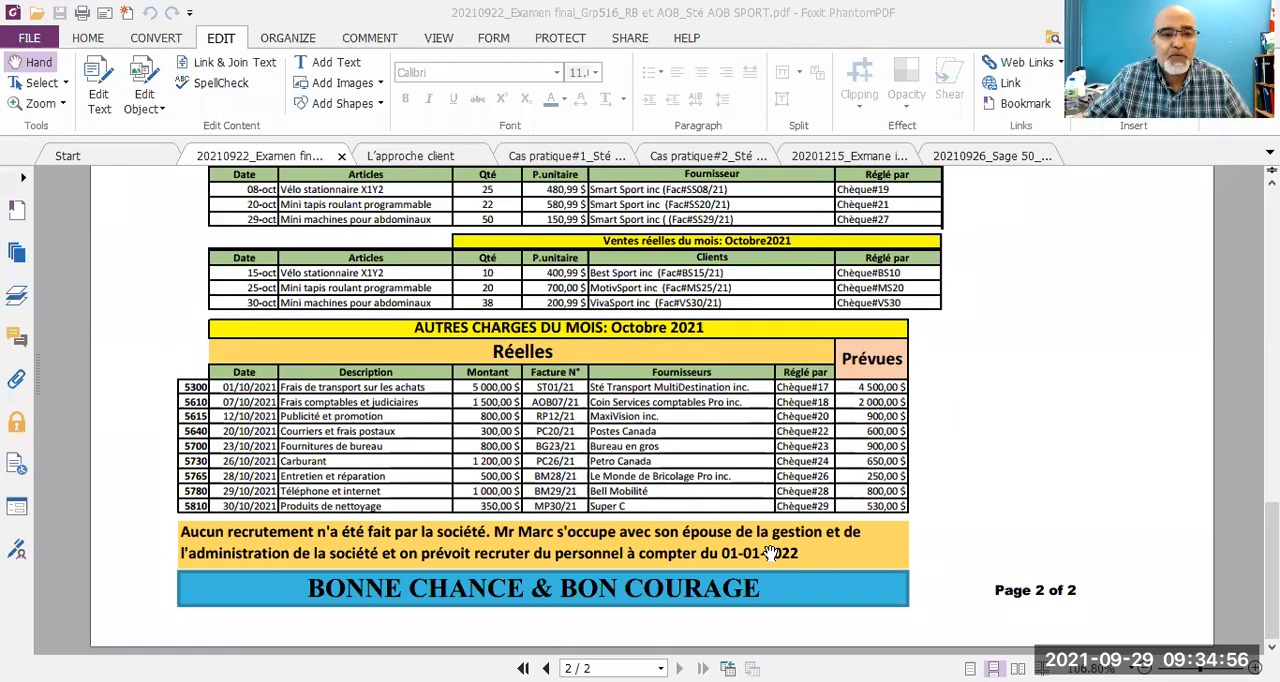
# Step: Switch to Sage 50 and enable budgeting of revenue and expense accounts with the budget period frequency set to Mensuelle
pyautogui.hotkey('alt', 'Tab')
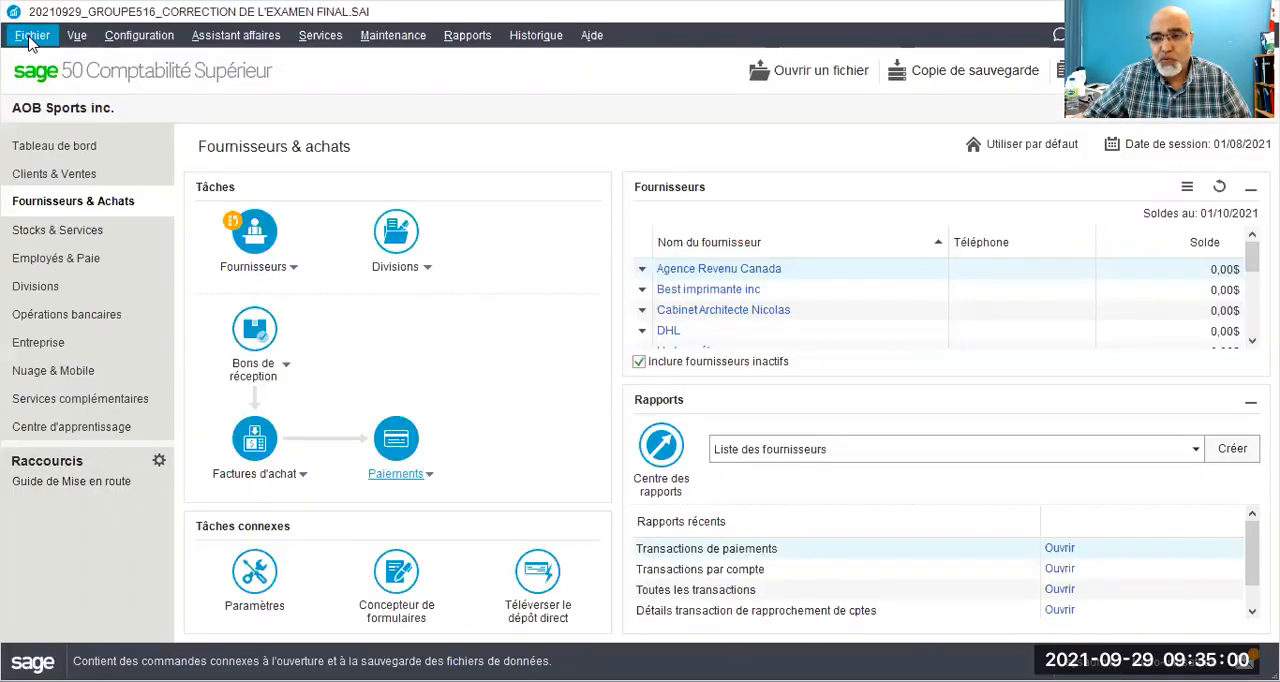
pyautogui.click(32, 38)
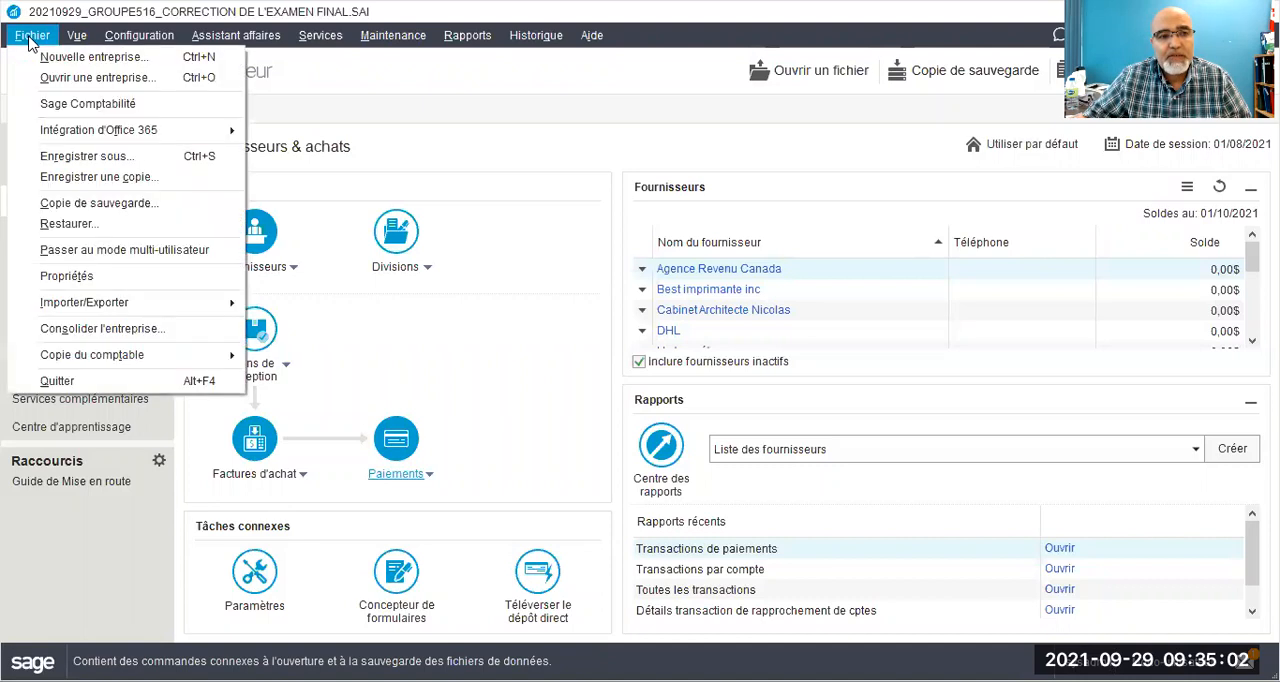
pyautogui.click(66, 44)
pyautogui.moveTo(150, 36)
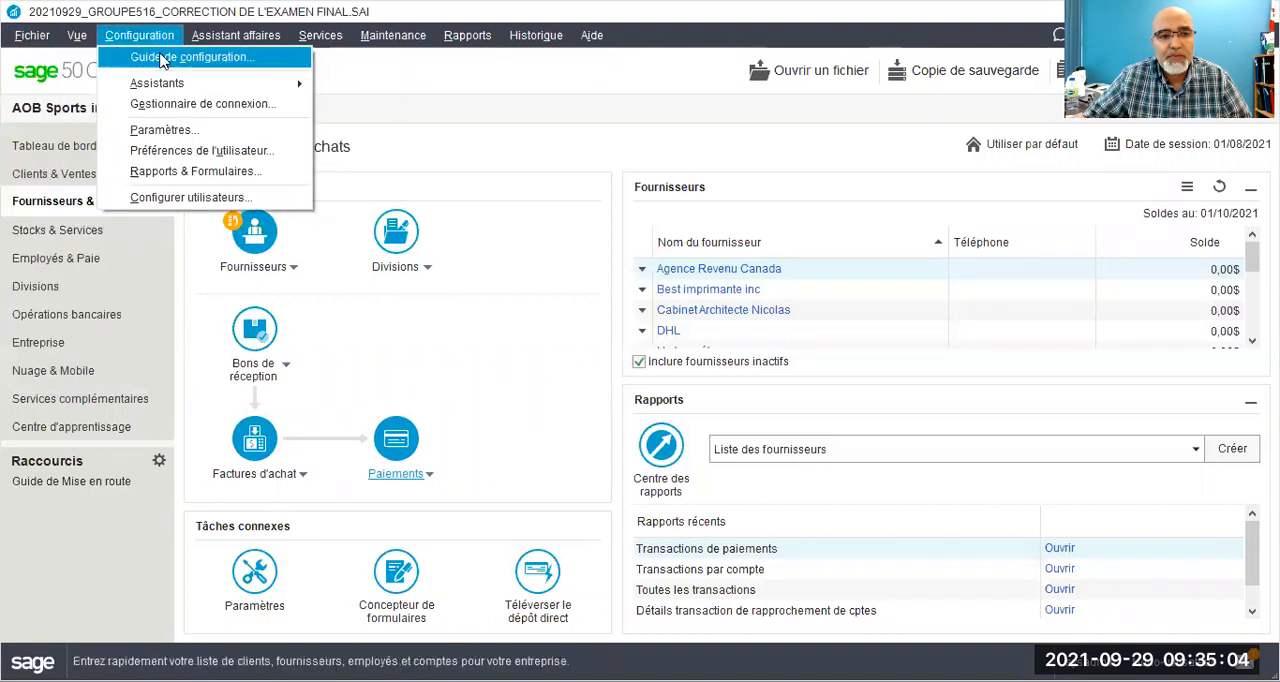
pyautogui.click(152, 136)
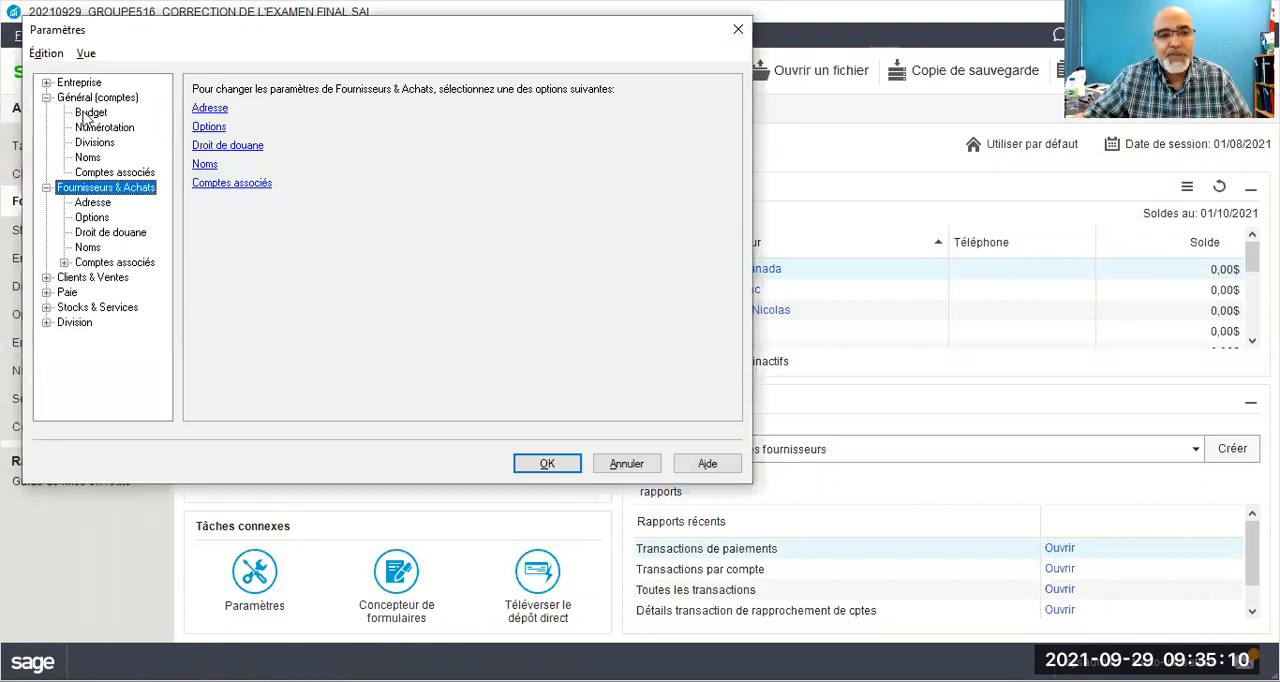
pyautogui.click(84, 114)
pyautogui.click(199, 102)
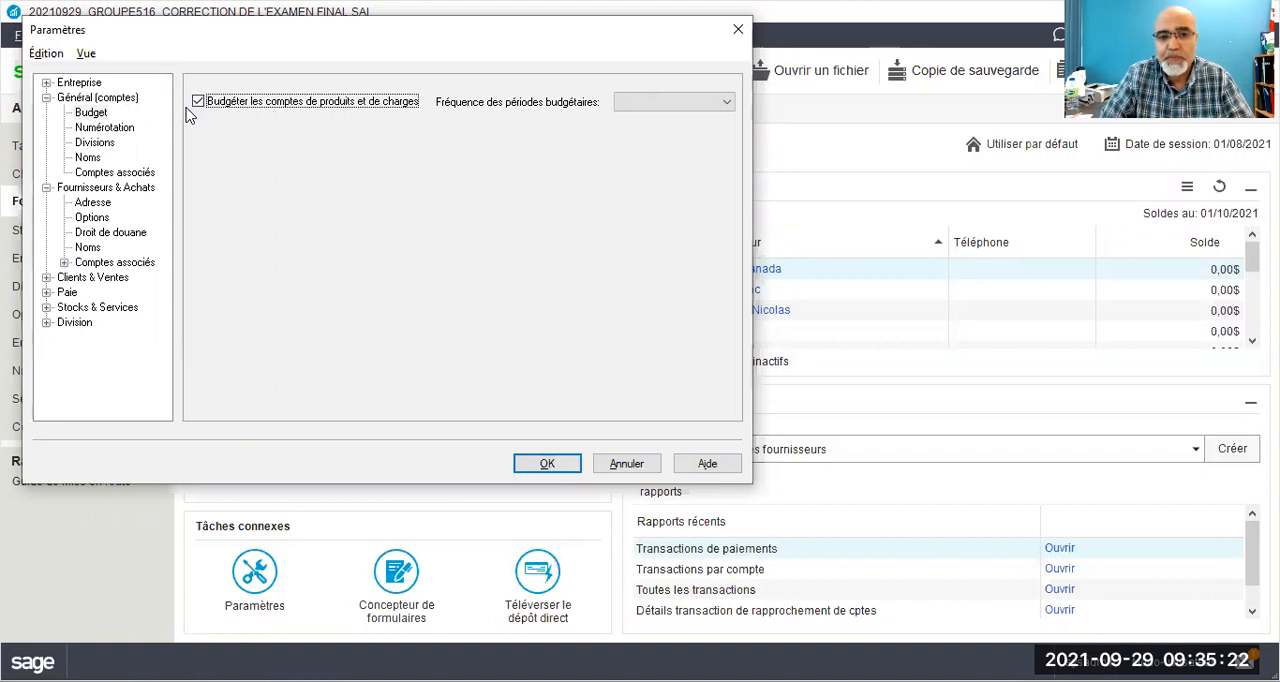
pyautogui.click(647, 108)
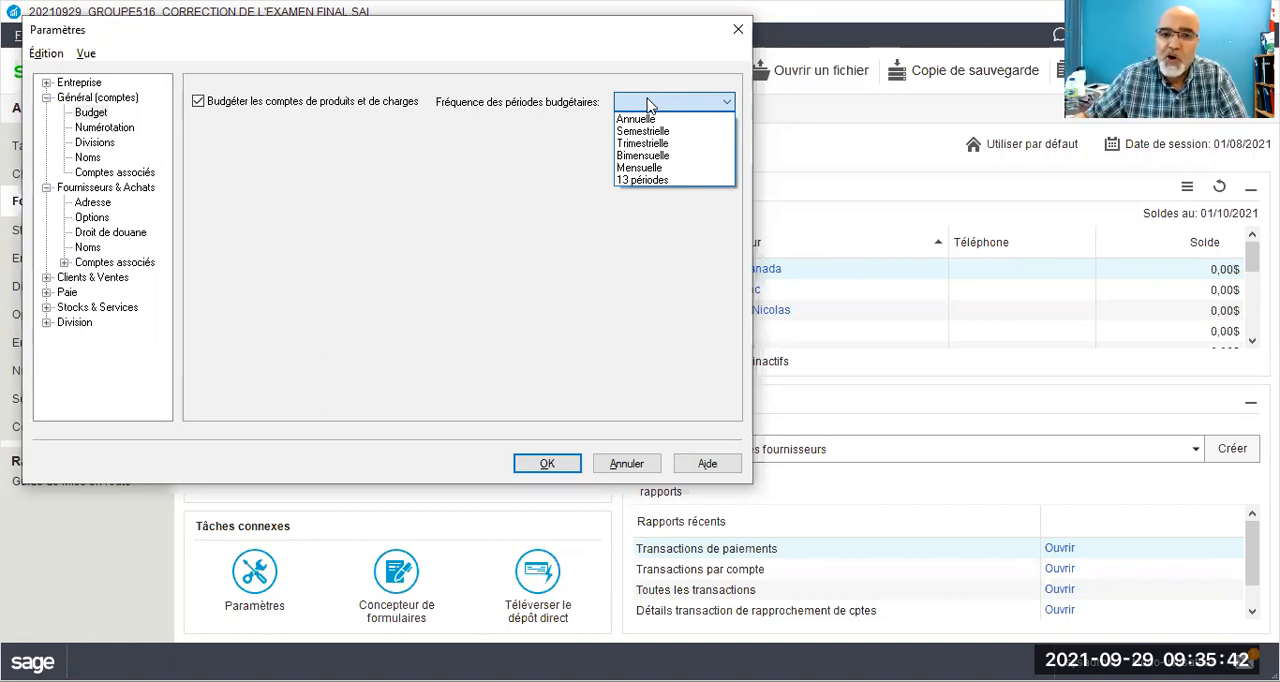
pyautogui.click(653, 169)
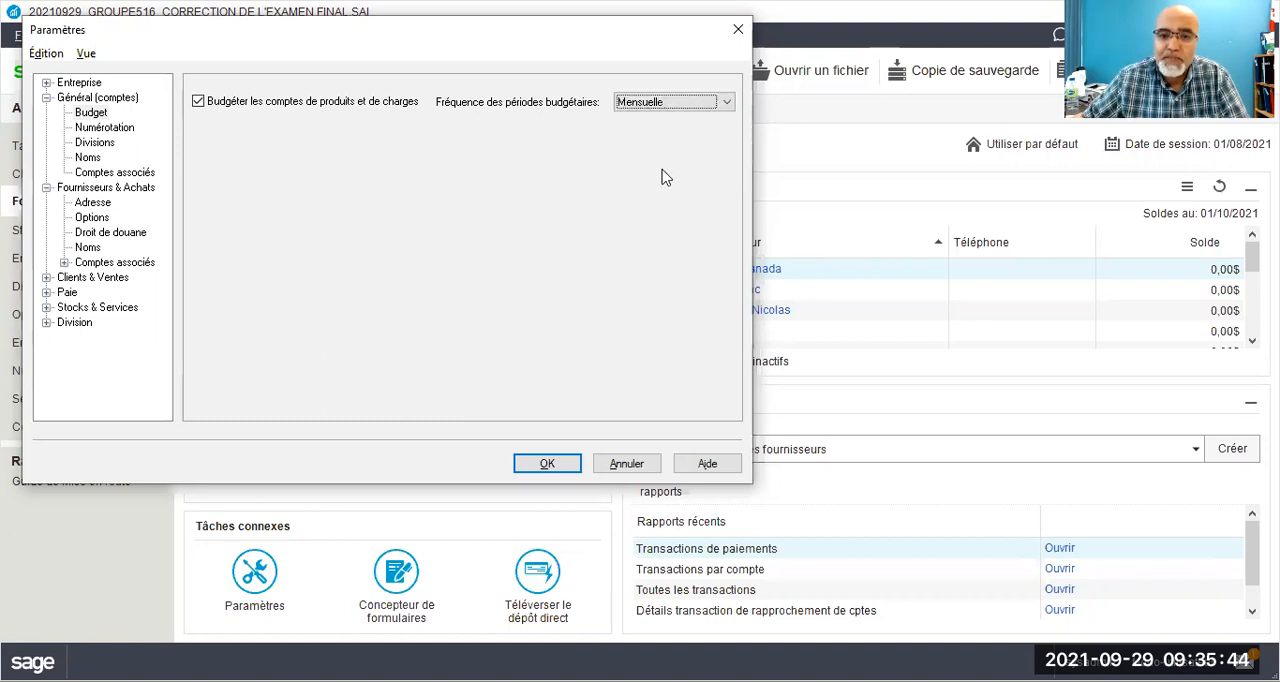
pyautogui.click(518, 468)
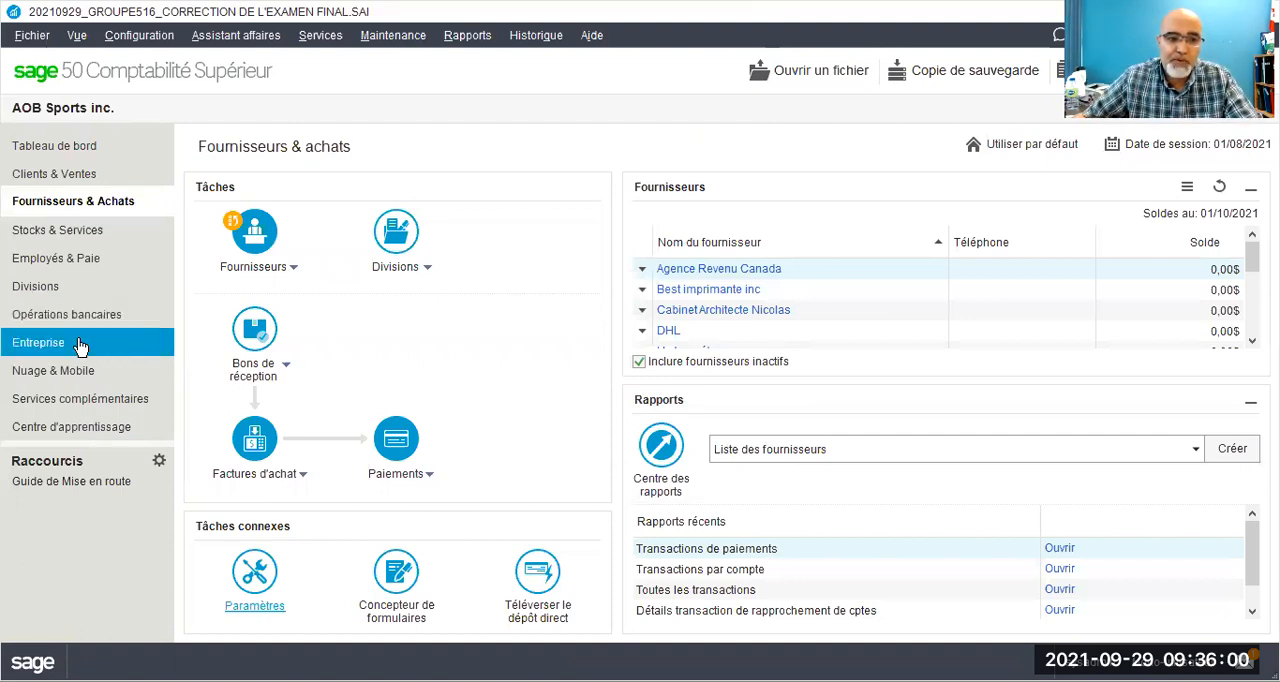
# Step: Open revenue account 4020 Vélo Stationnaire Pliable from the chart of accounts and enable budgeting for it
pyautogui.click(28, 345)
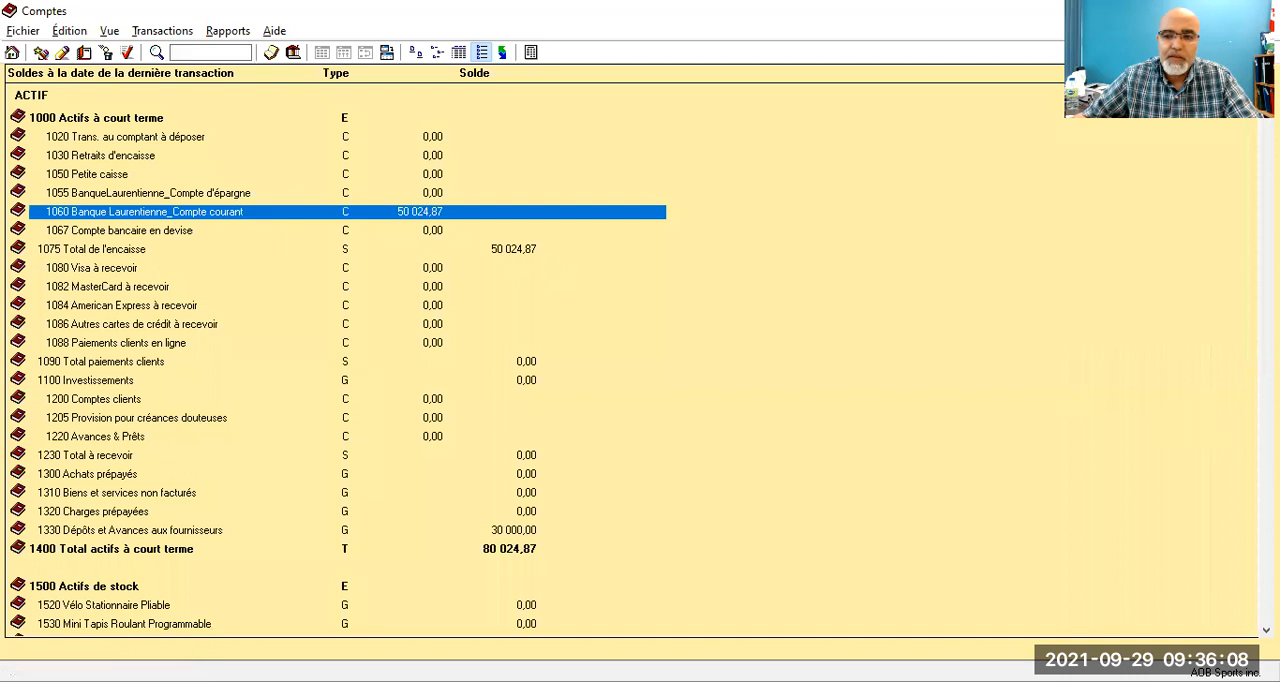
pyautogui.scroll(-4, 630, 360)
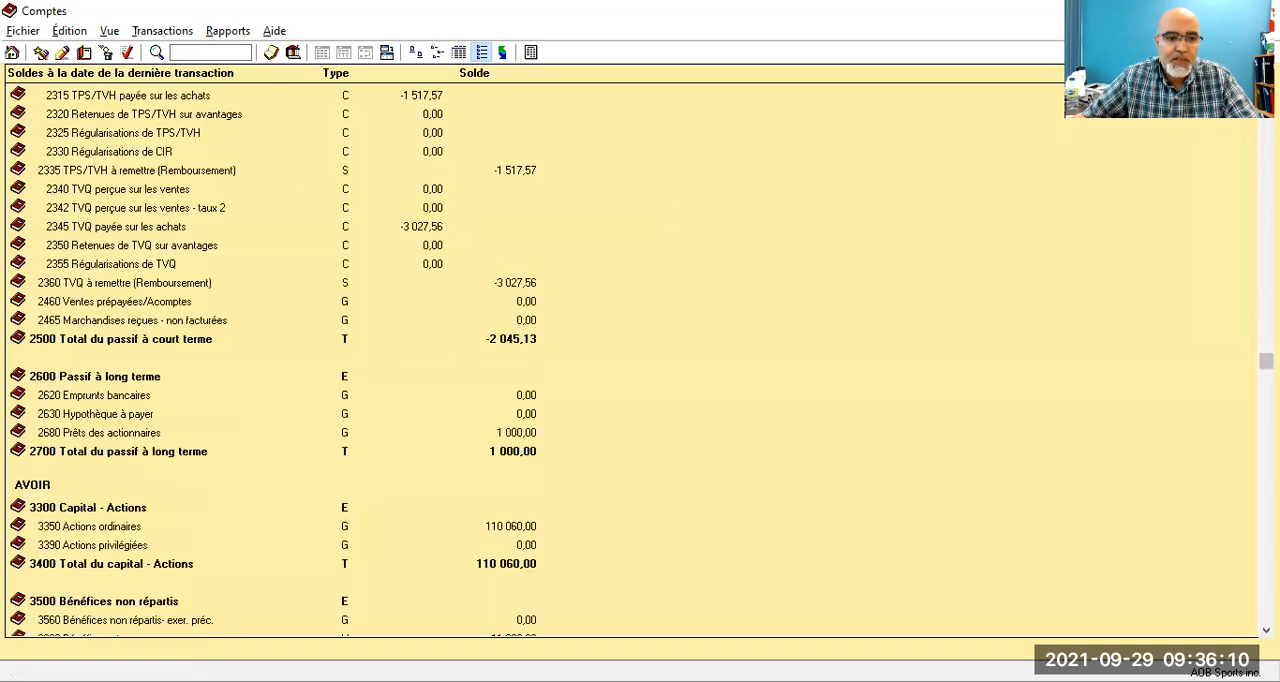
pyautogui.scroll(-2, 630, 360)
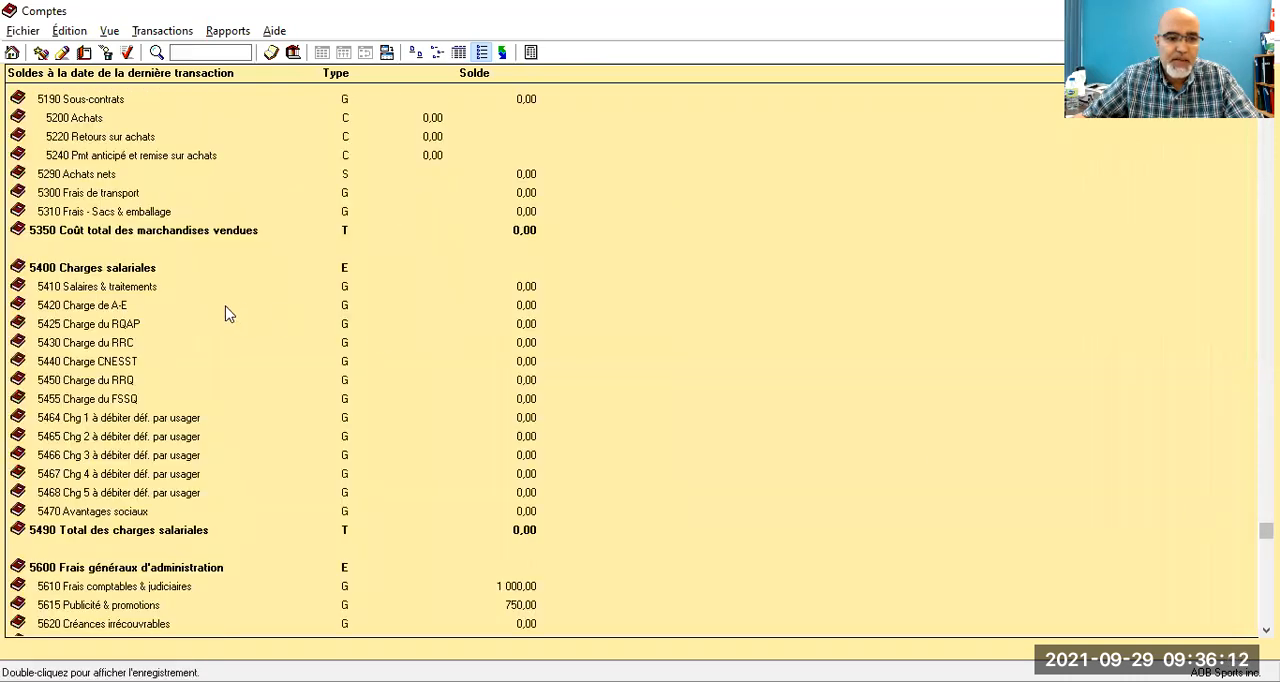
pyautogui.scroll(2, 183, 435)
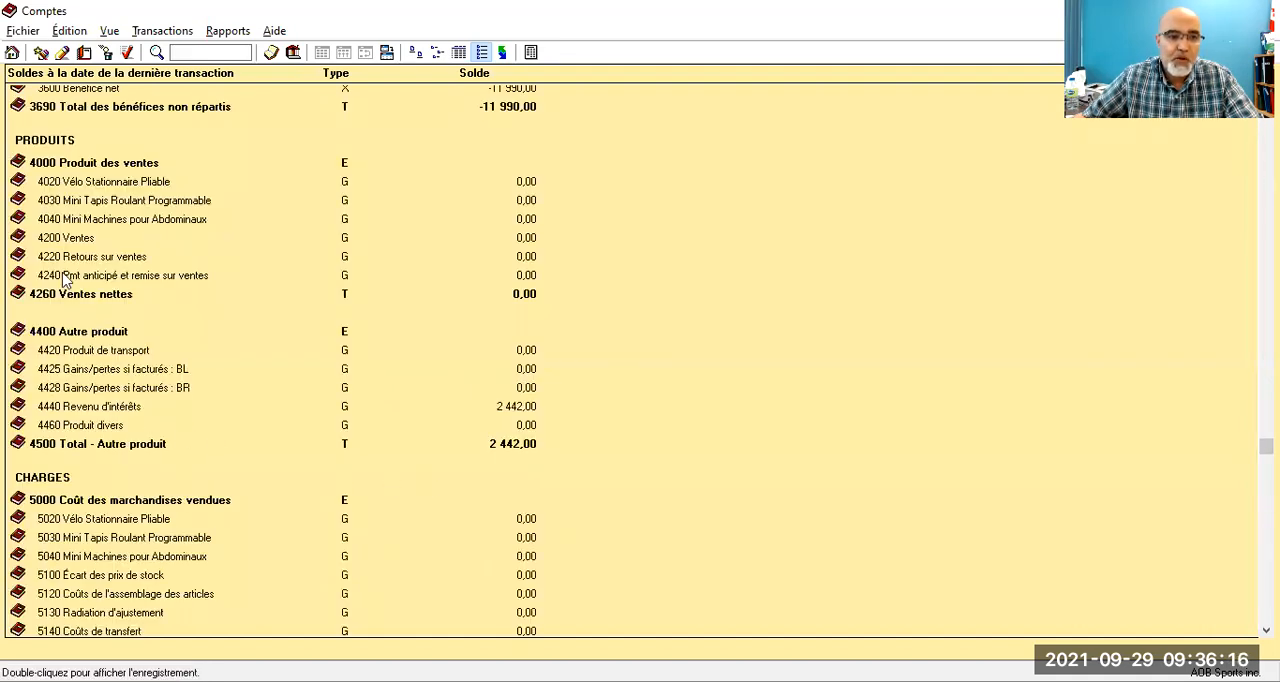
pyautogui.click(99, 184)
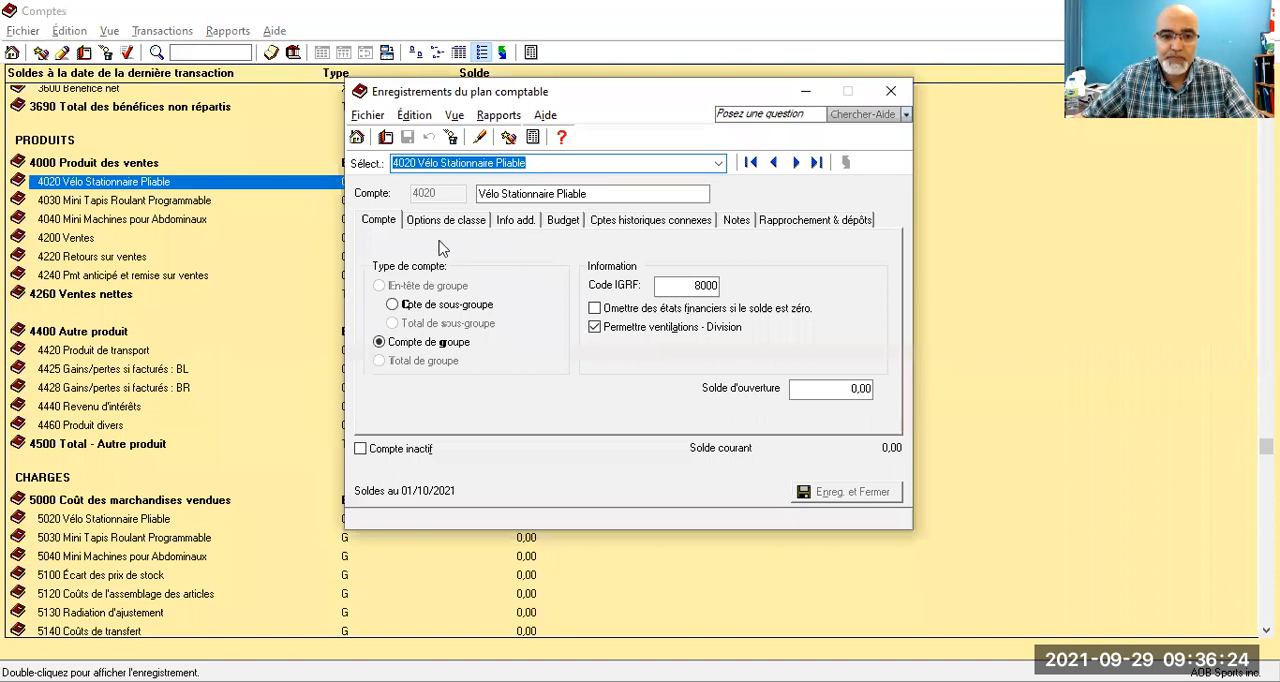
pyautogui.click(557, 224)
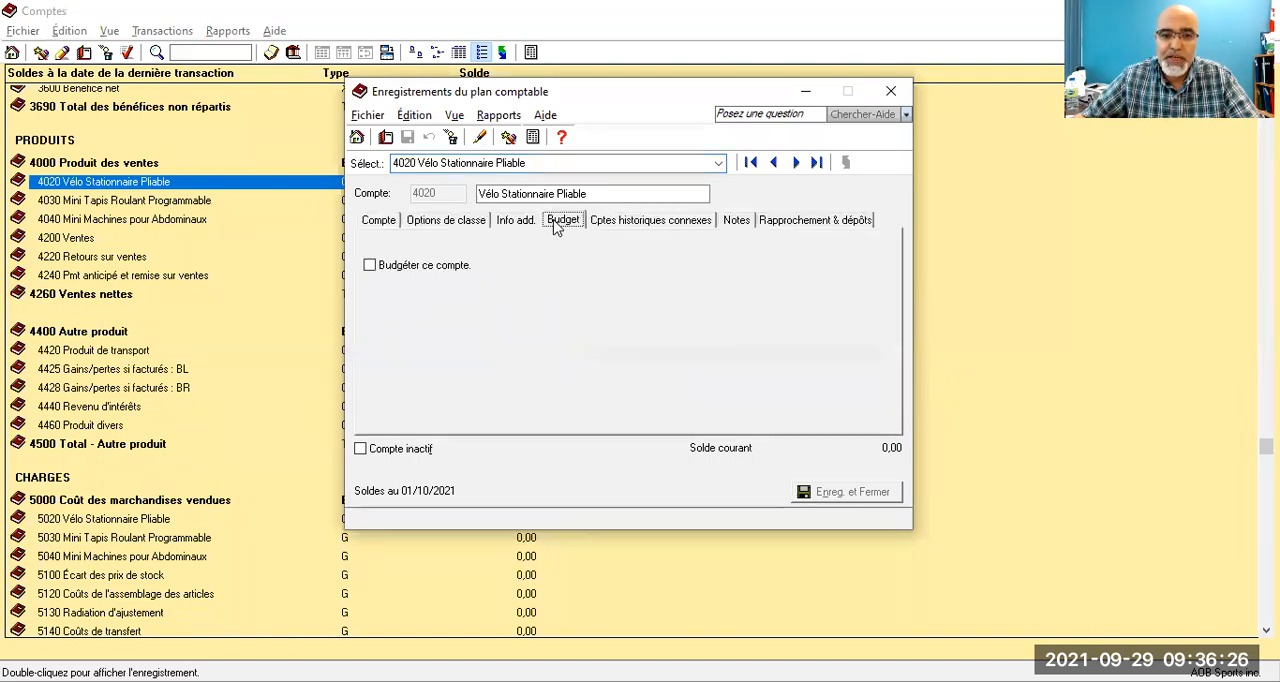
pyautogui.click(370, 267)
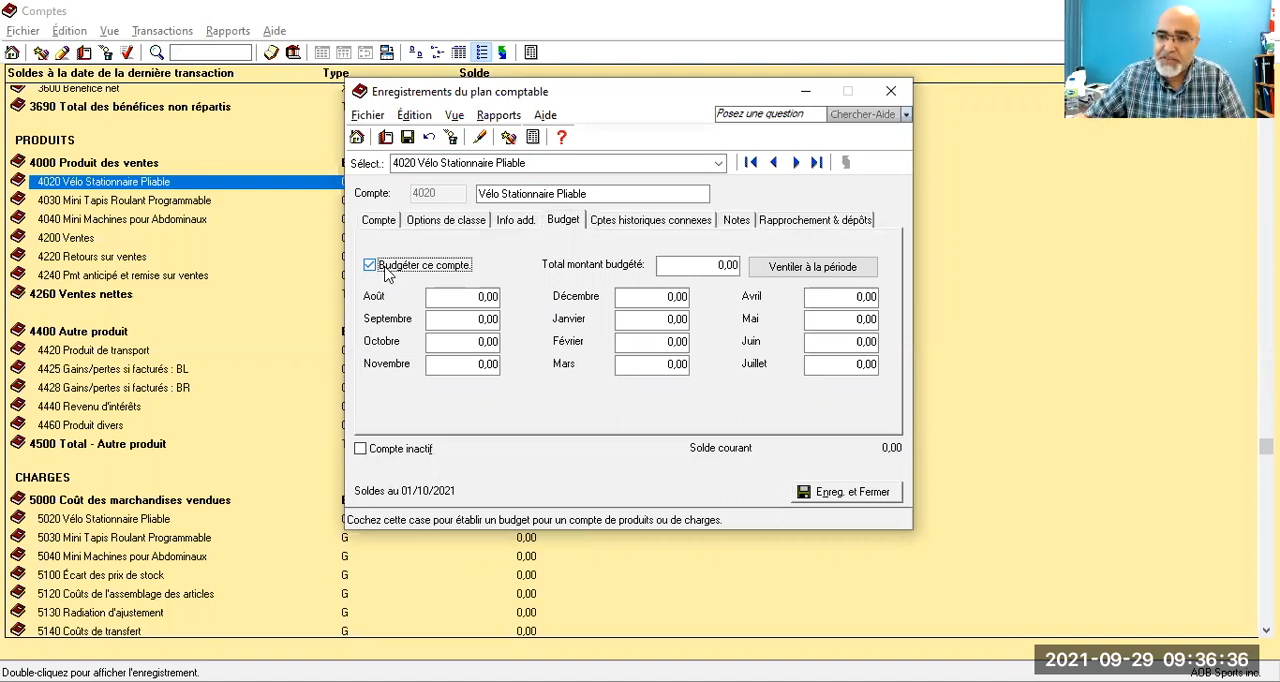
# Step: Set the August budget of account 4020 to 6 614,85 and save the account
pyautogui.press('Tab')
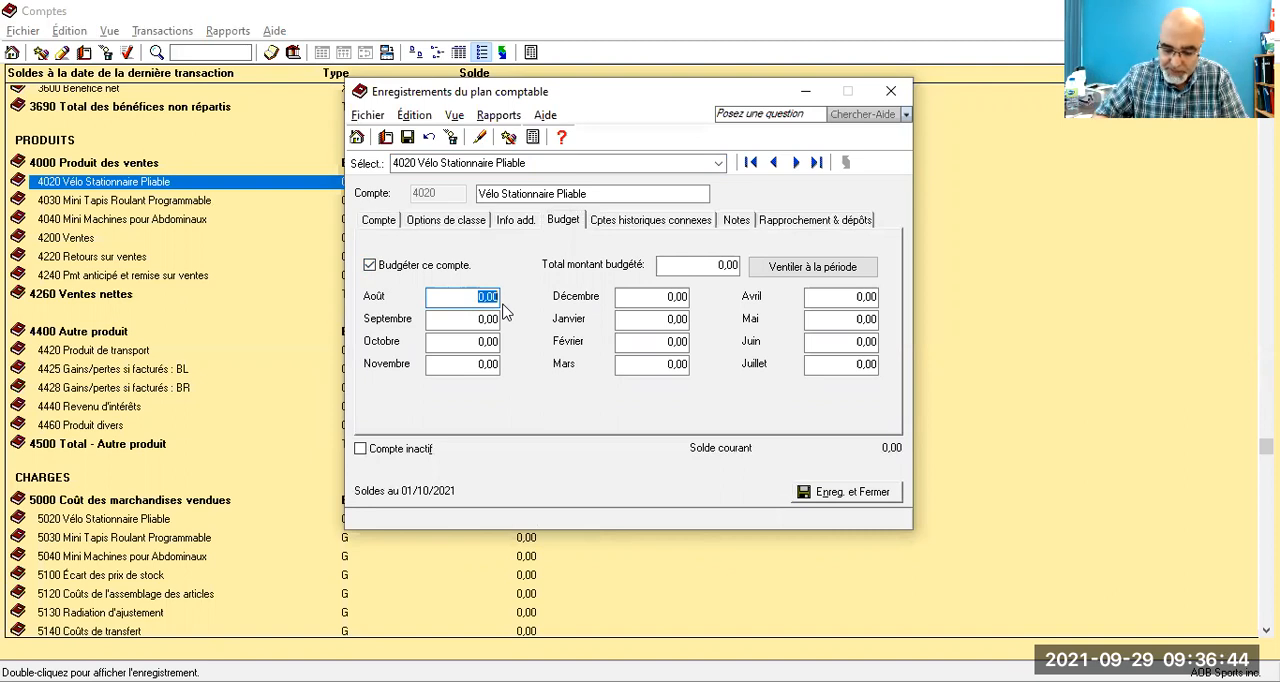
pyautogui.write('60')
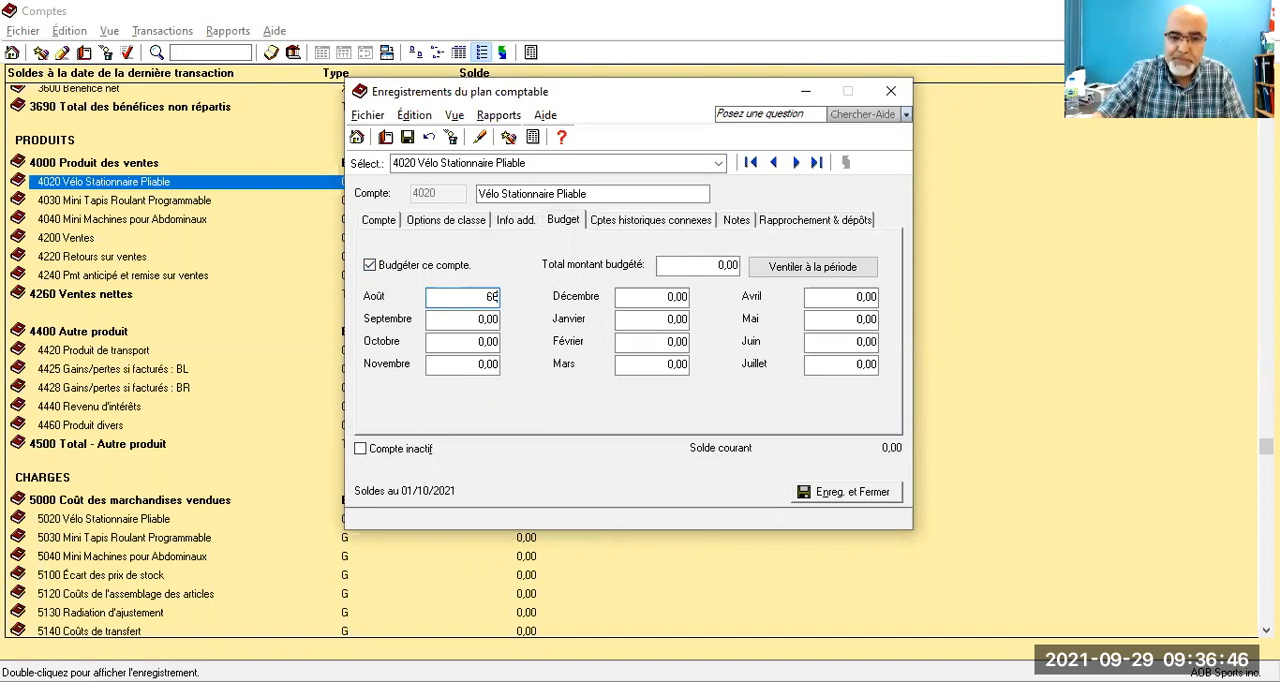
pyautogui.write('14,')
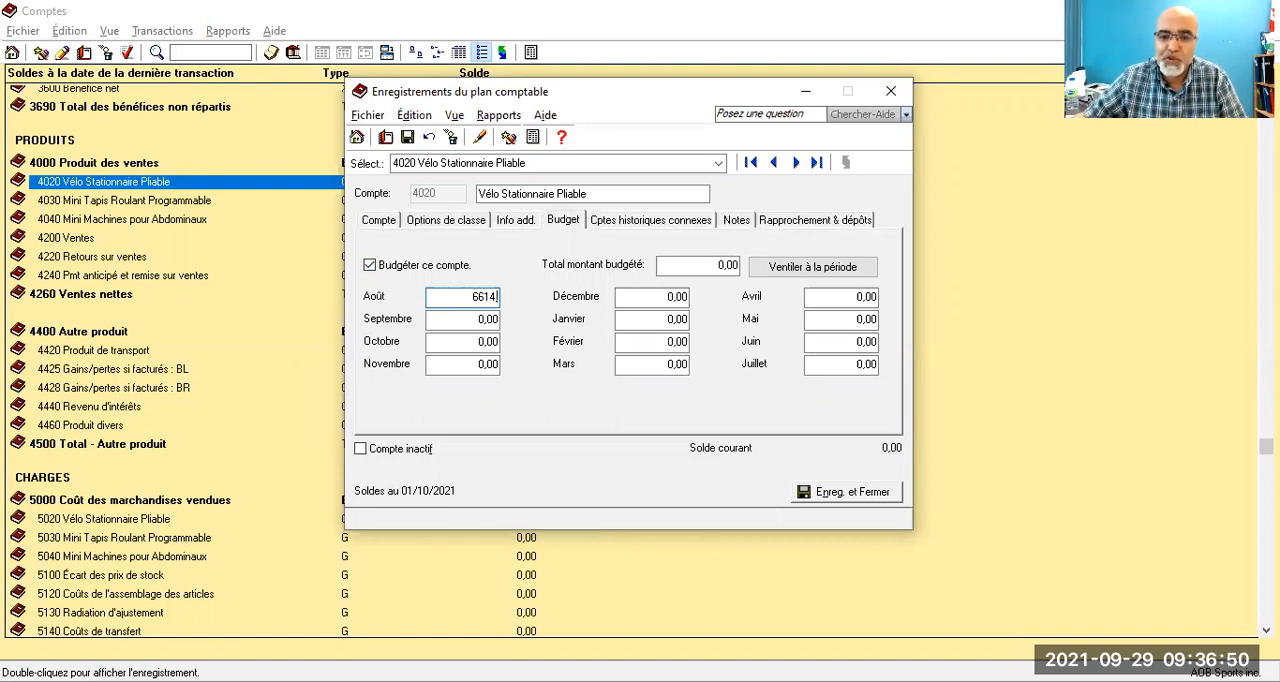
pyautogui.write('85')
pyautogui.press('Tab')
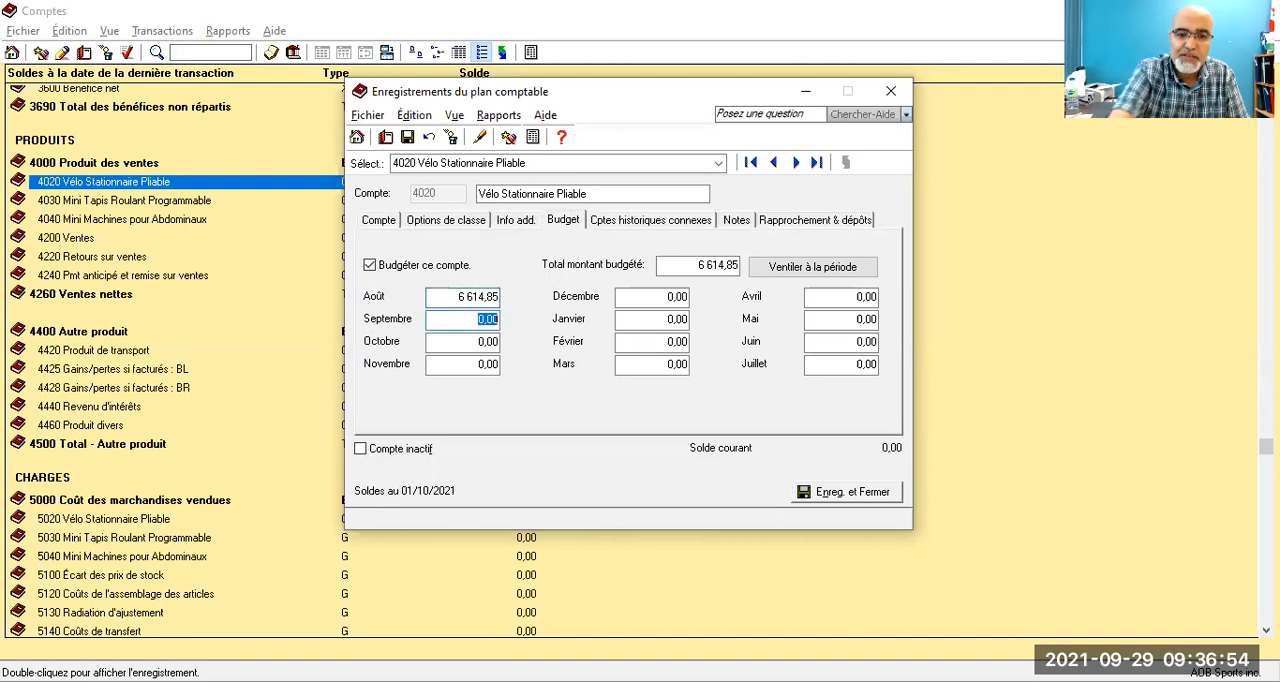
pyautogui.click(407, 138)
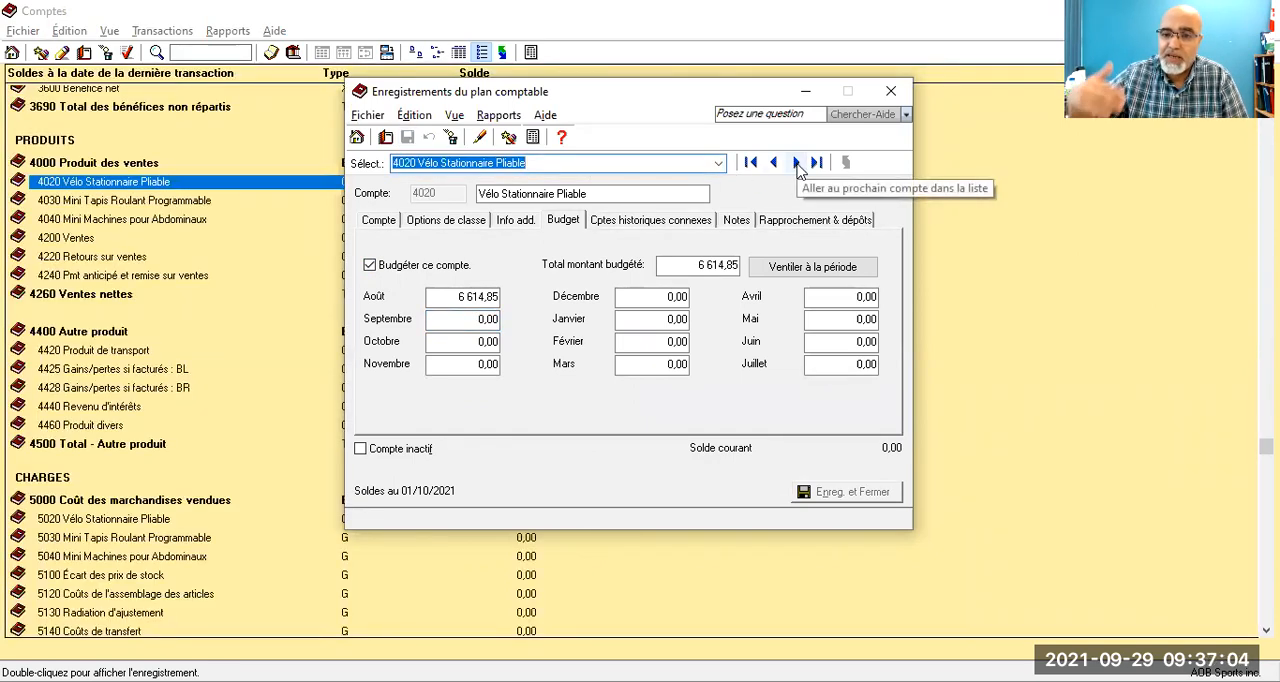
# Step: Enable budgeting for account 4030 Mini Tapis Roulant Programmable and save the change
pyautogui.click(797, 163)
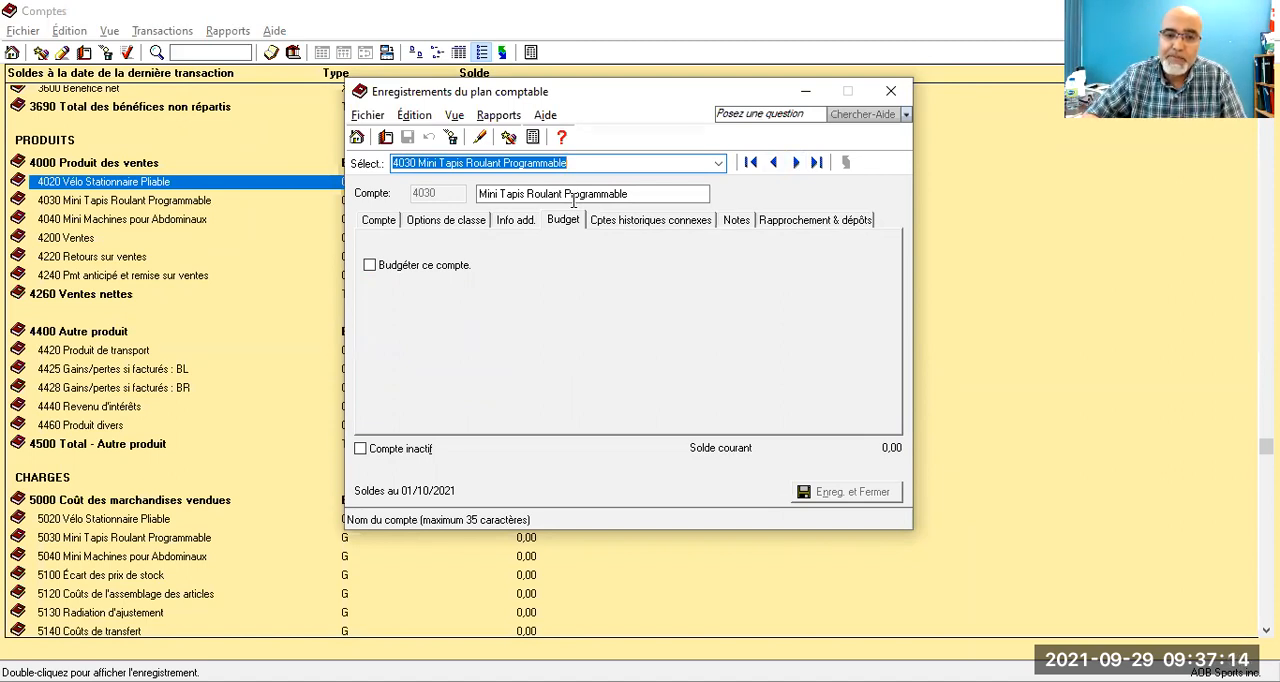
pyautogui.click(369, 265)
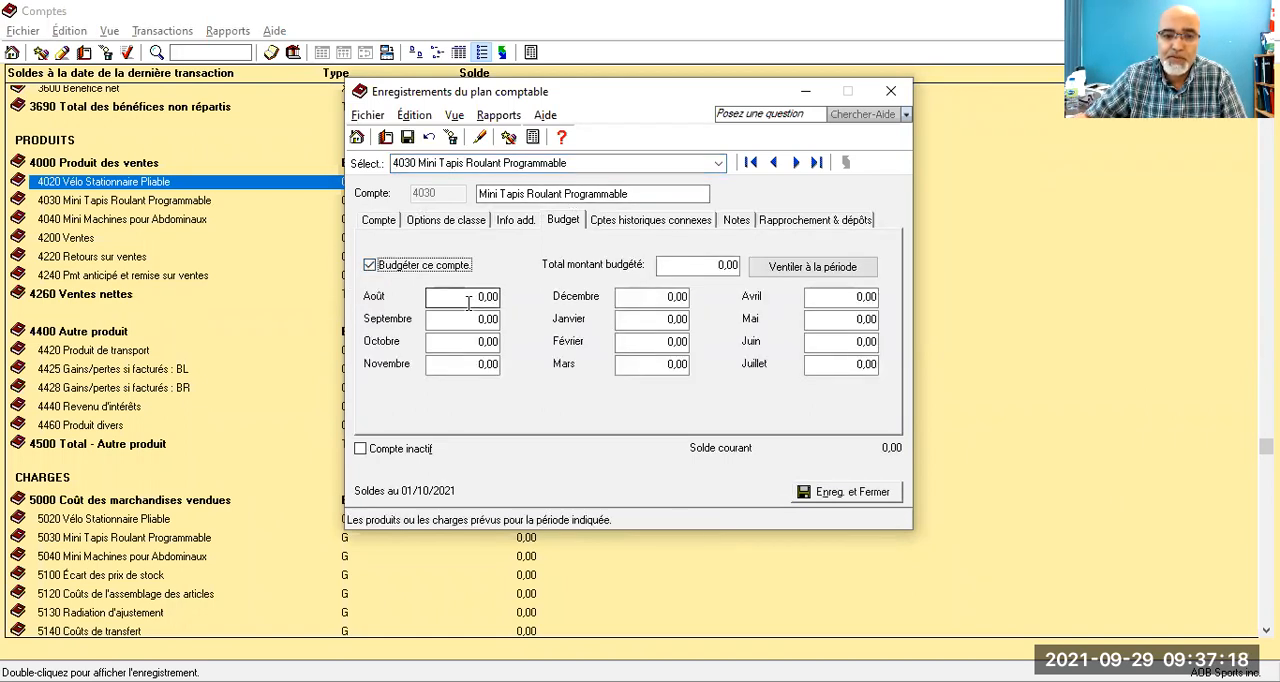
pyautogui.click(775, 164)
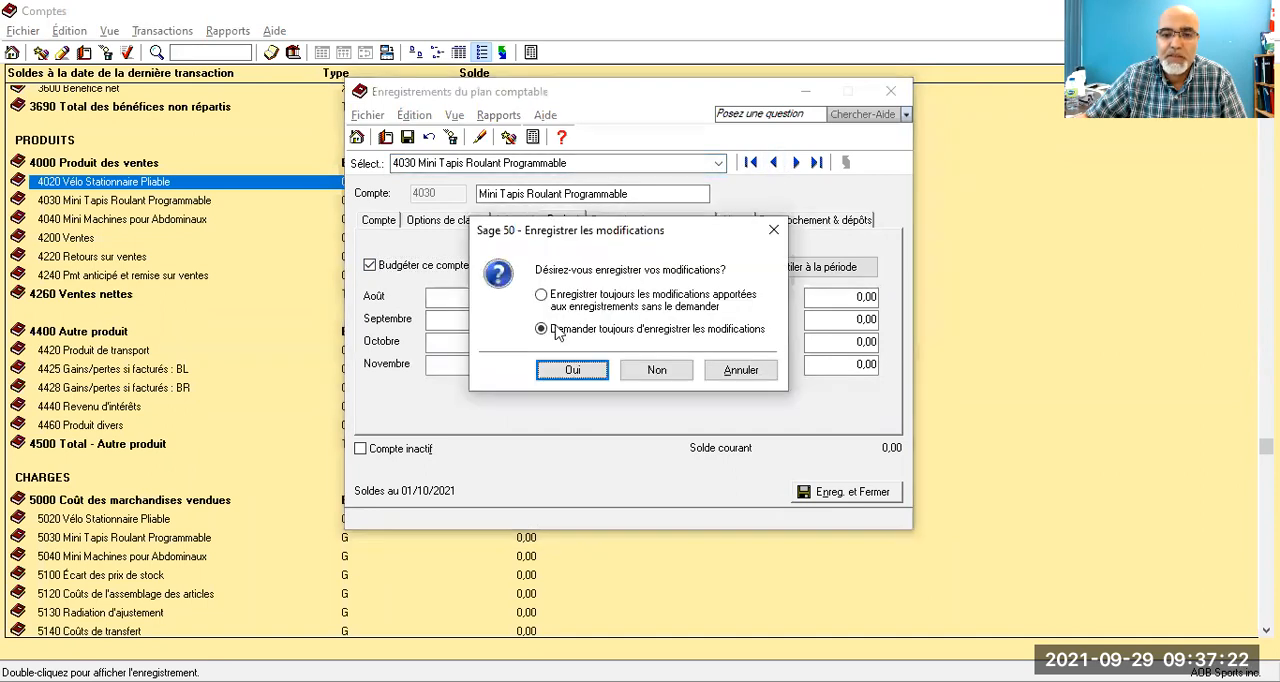
pyautogui.click(560, 371)
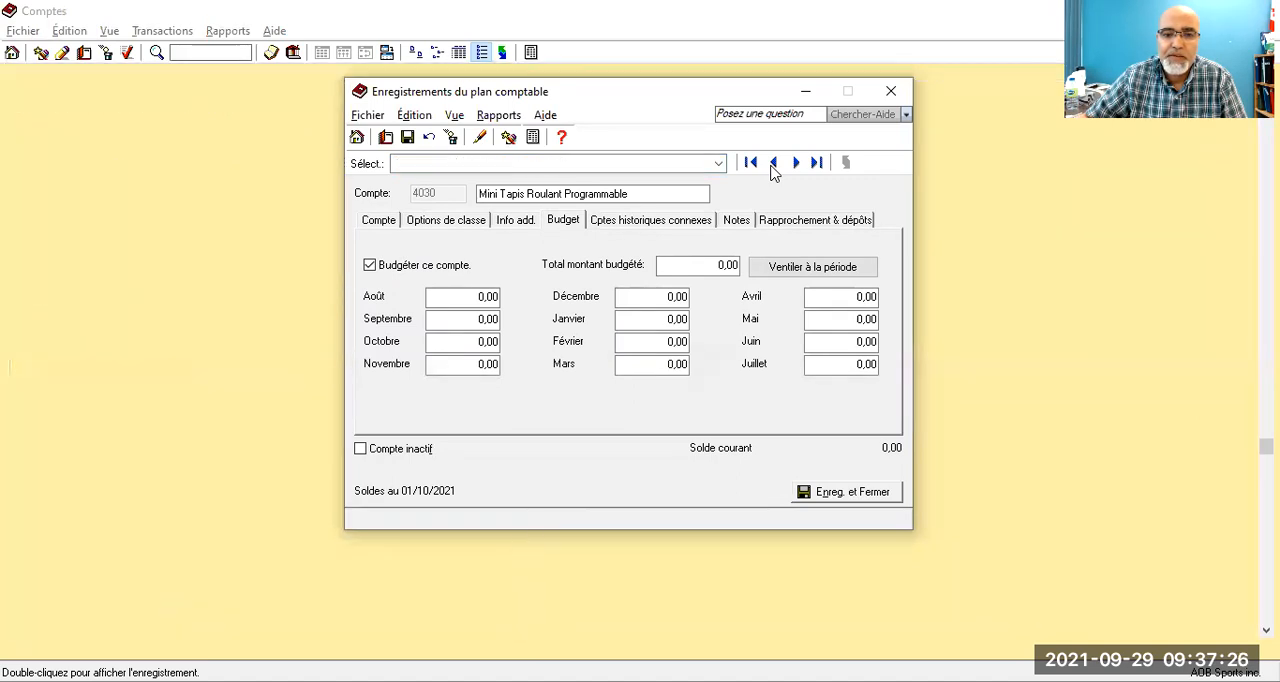
# Step: Return to account 4020 Vélo Stationnaire Pliable, move its 6 614,85 budget from August to October and save the account
pyautogui.click(773, 164)
pyautogui.click(773, 164)
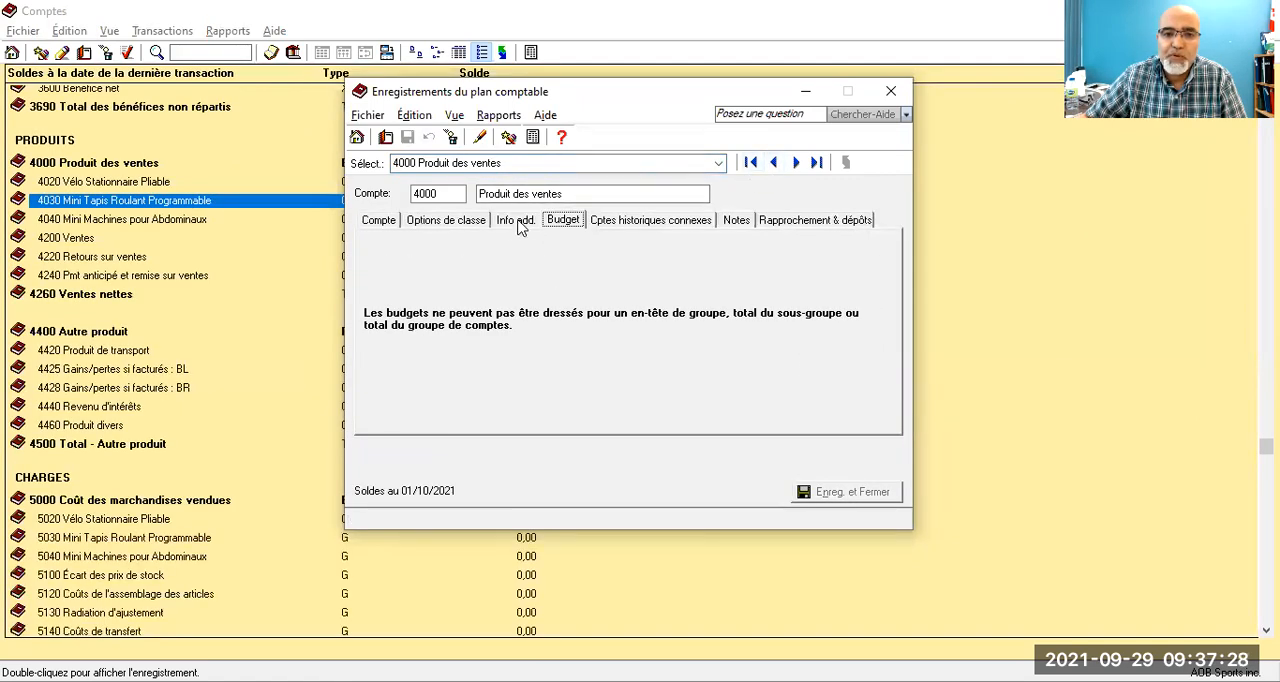
pyautogui.click(796, 162)
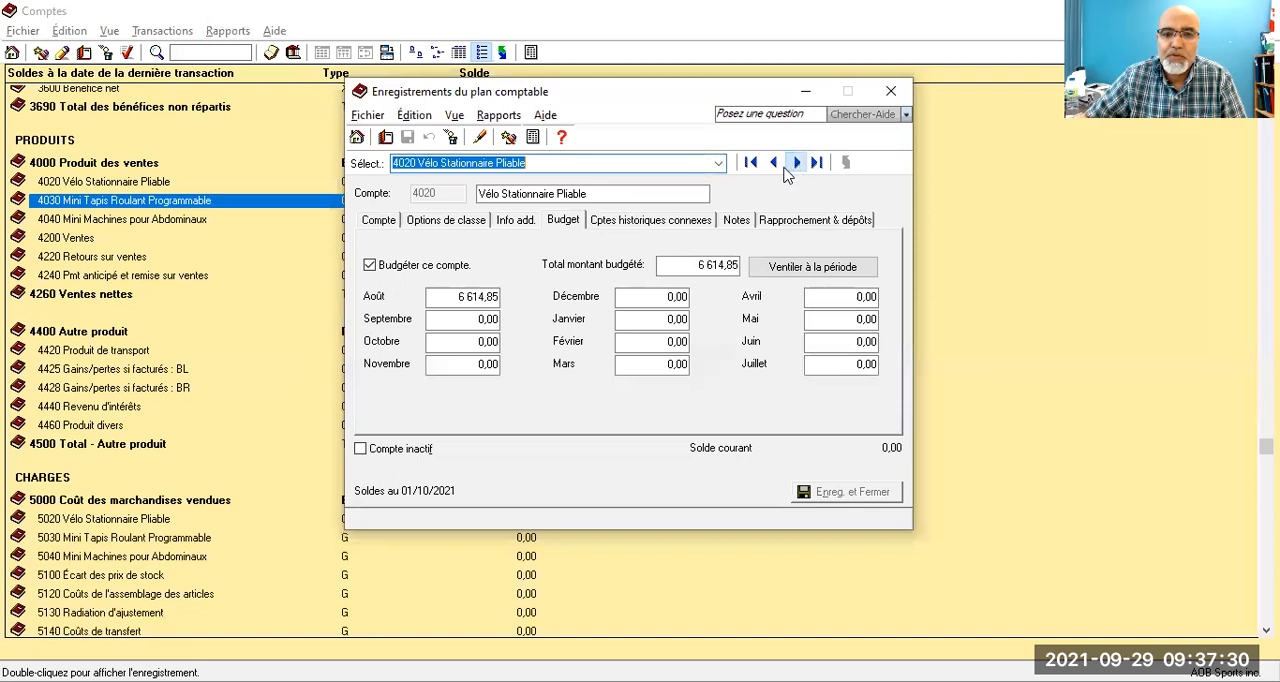
pyautogui.click(460, 296)
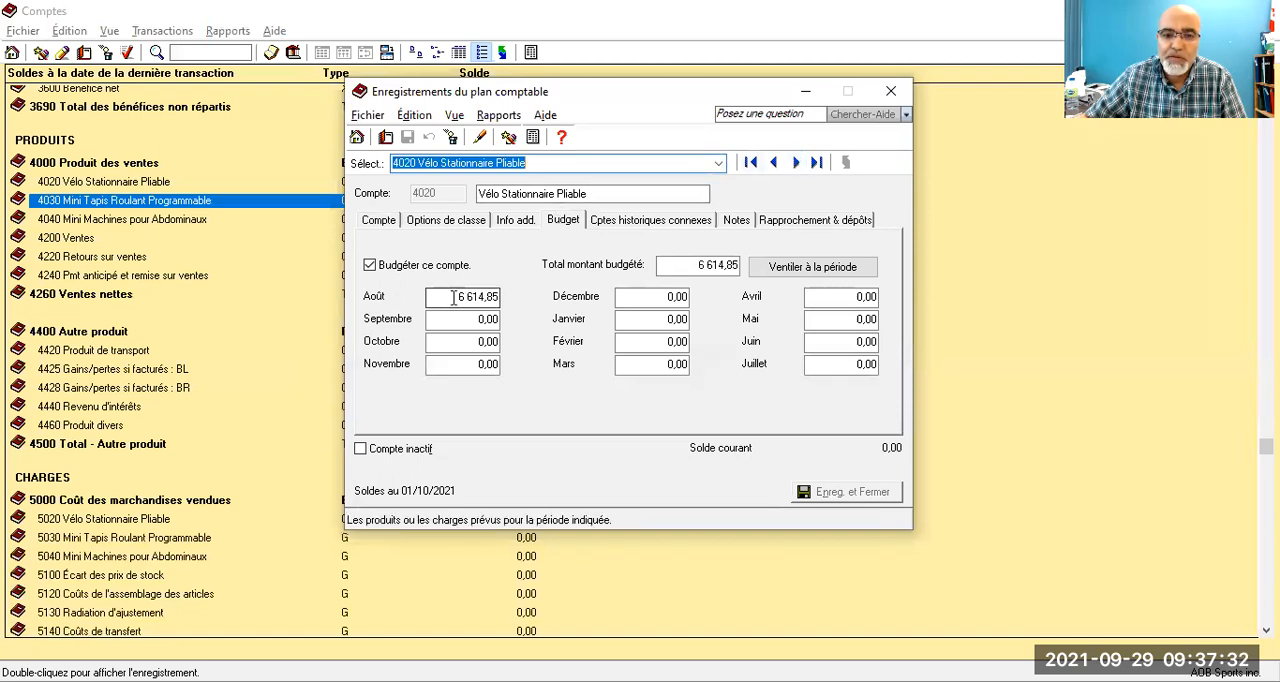
pyautogui.doubleClick(476, 296)
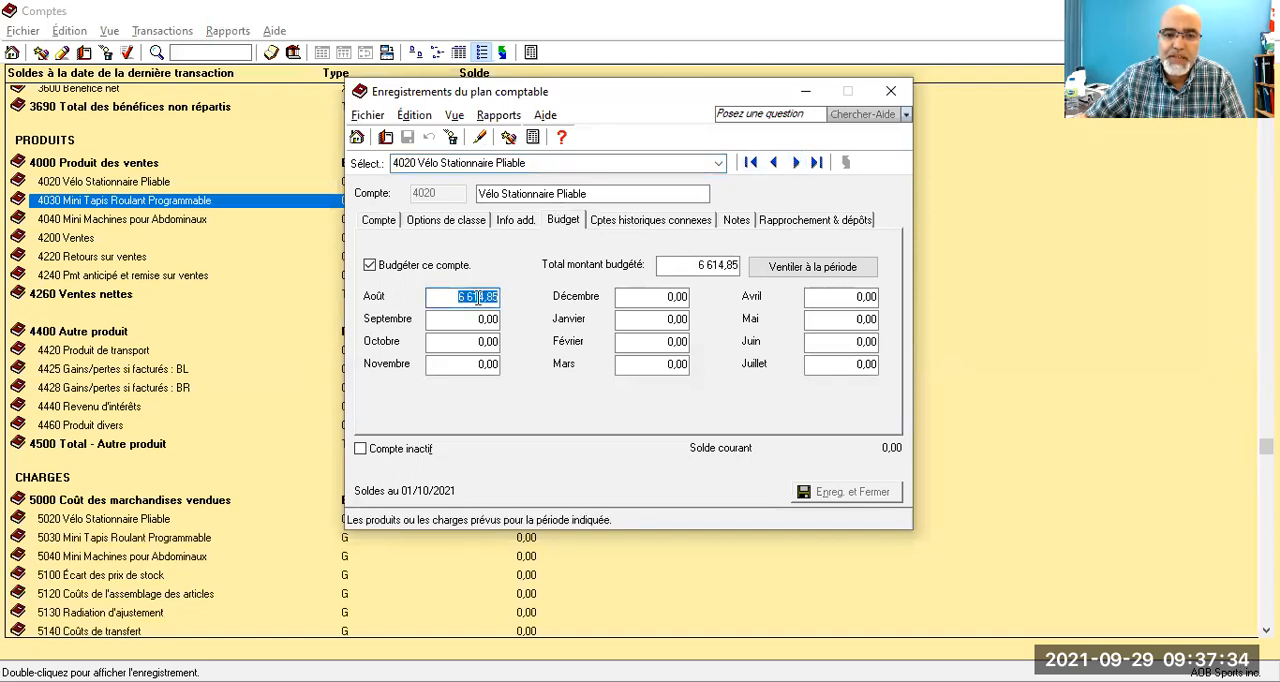
pyautogui.rightClick(479, 301)
pyautogui.click(520, 338)
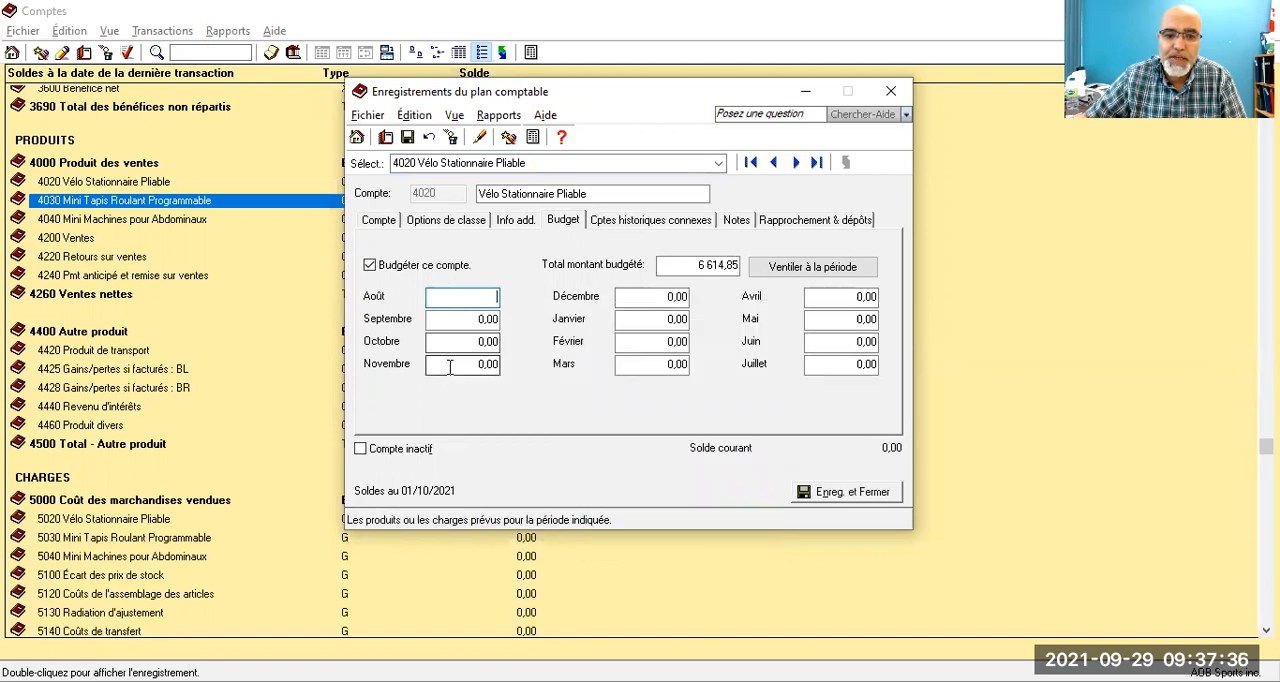
pyautogui.doubleClick(477, 342)
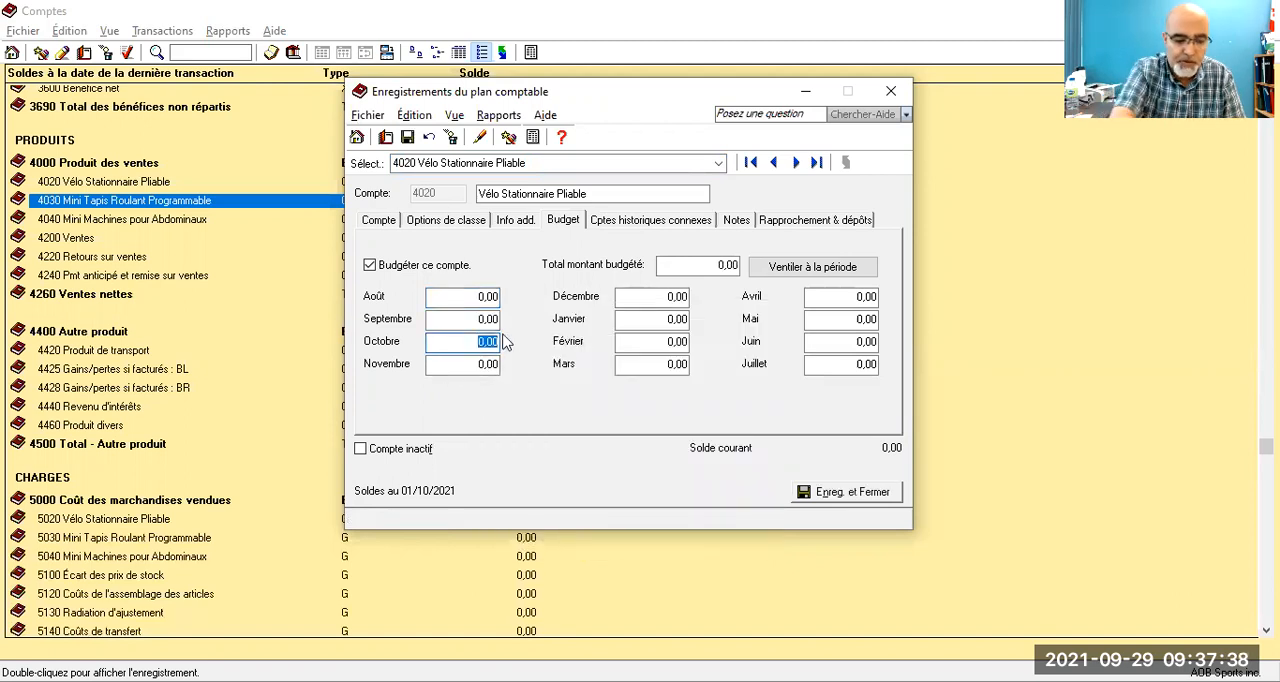
pyautogui.hotkey('ctrl', 'v')
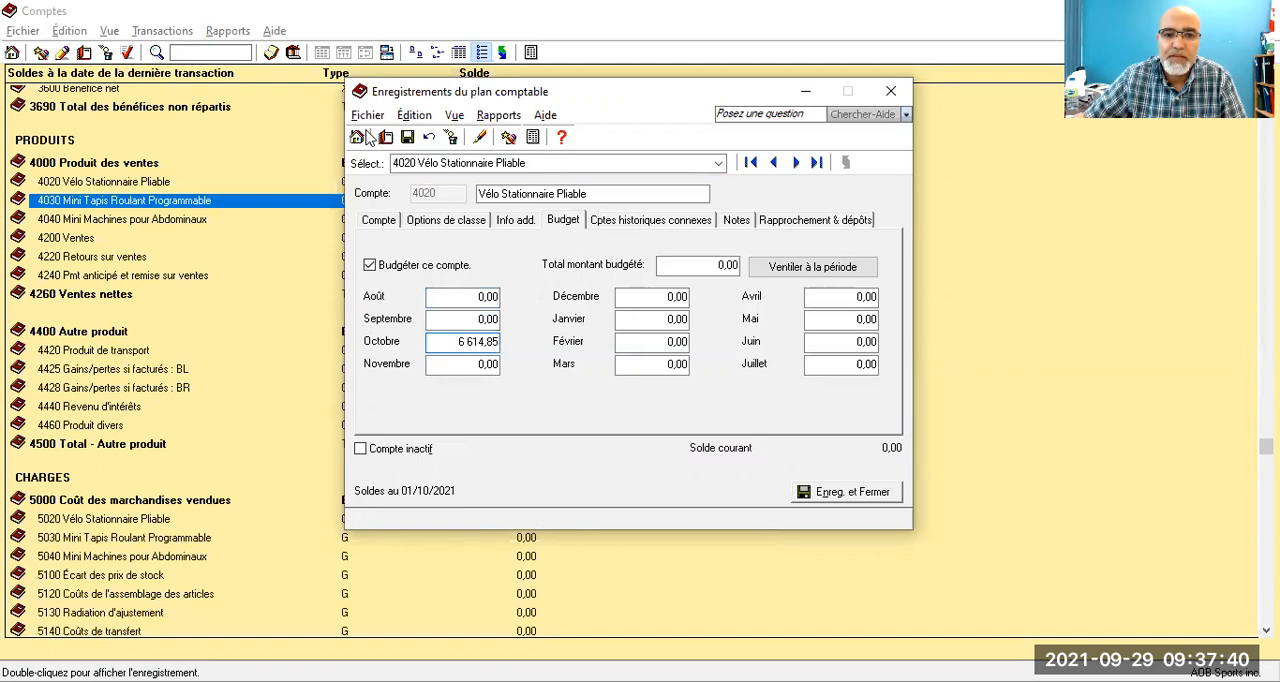
pyautogui.click(408, 137)
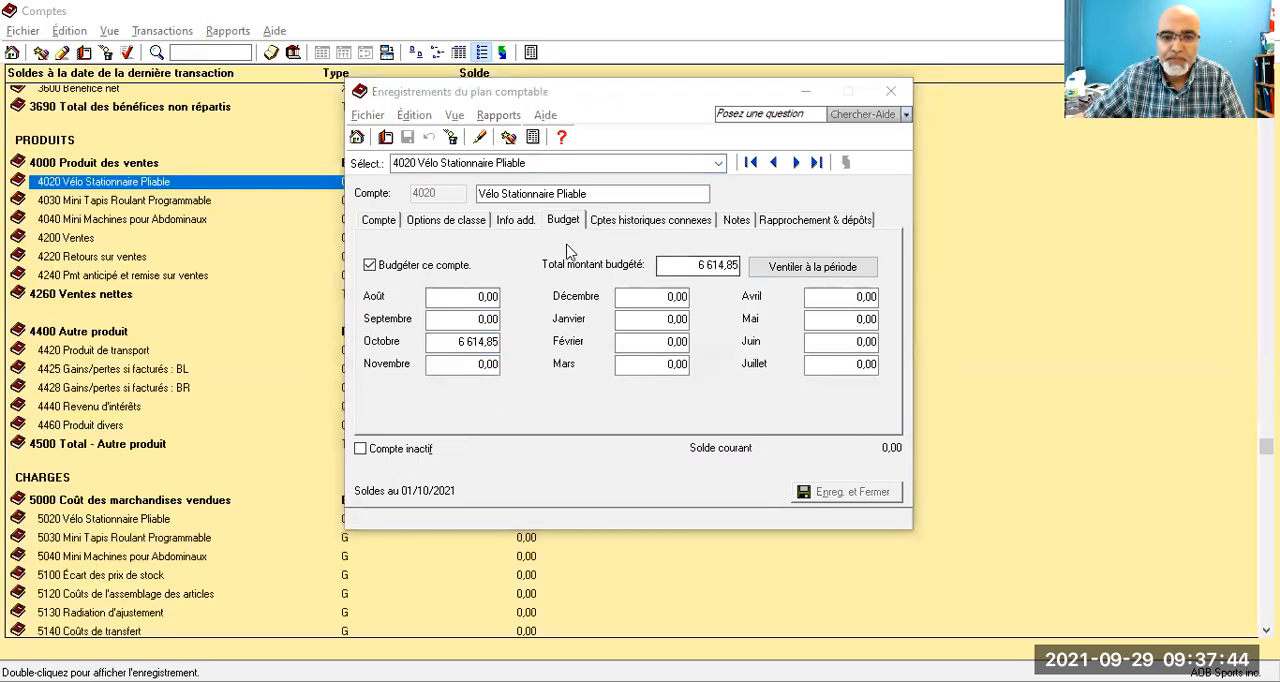
# Step: Go to account 4030 Mini Tapis Roulant Programmable, set its October budget to 19 274,75 and save the account
pyautogui.click(798, 163)
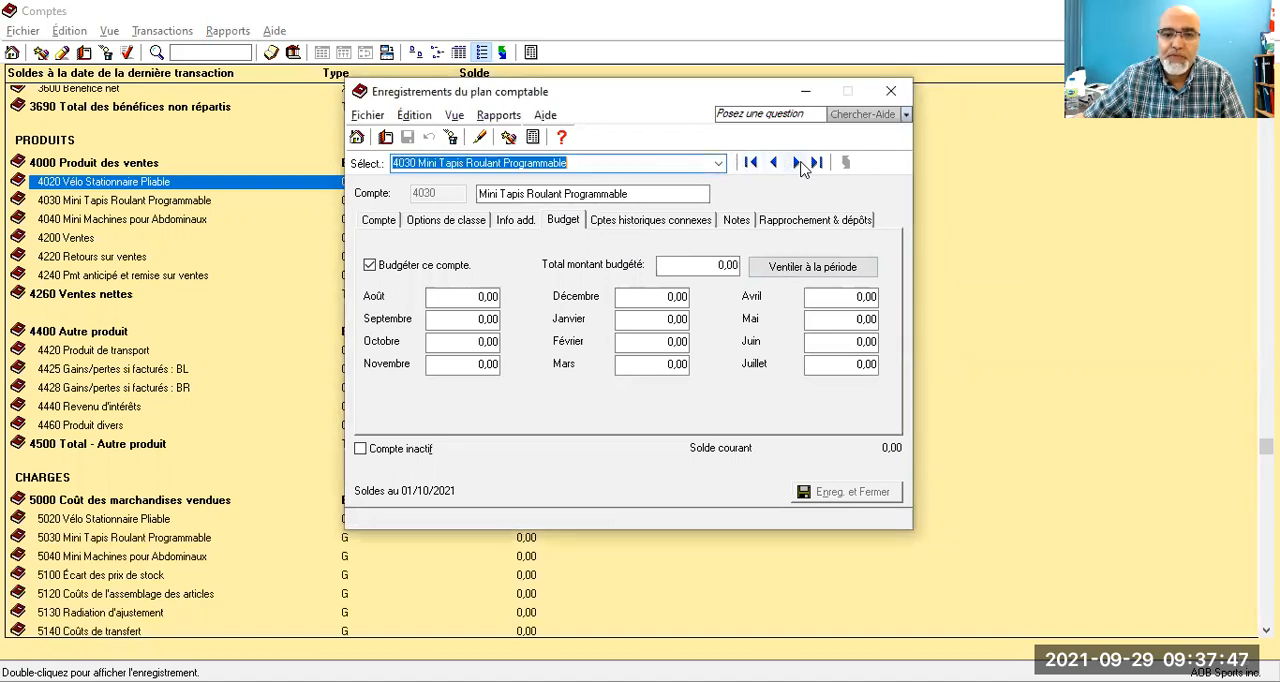
pyautogui.click(478, 342)
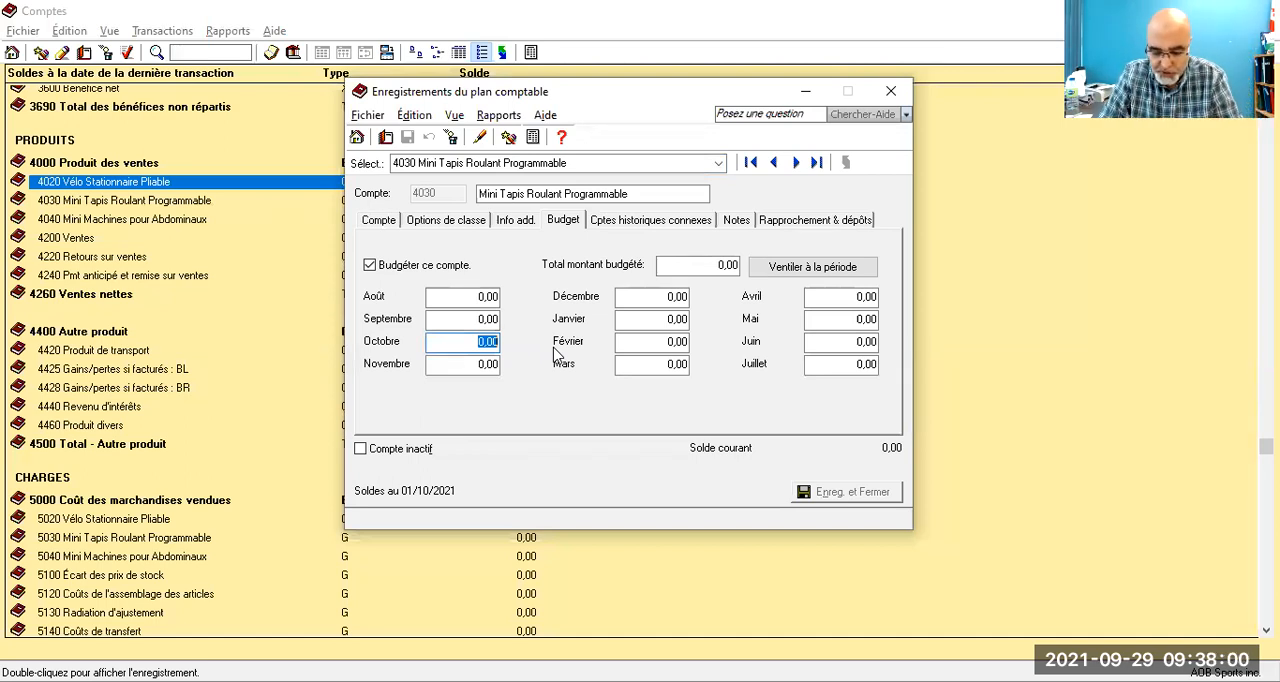
pyautogui.write('19274')
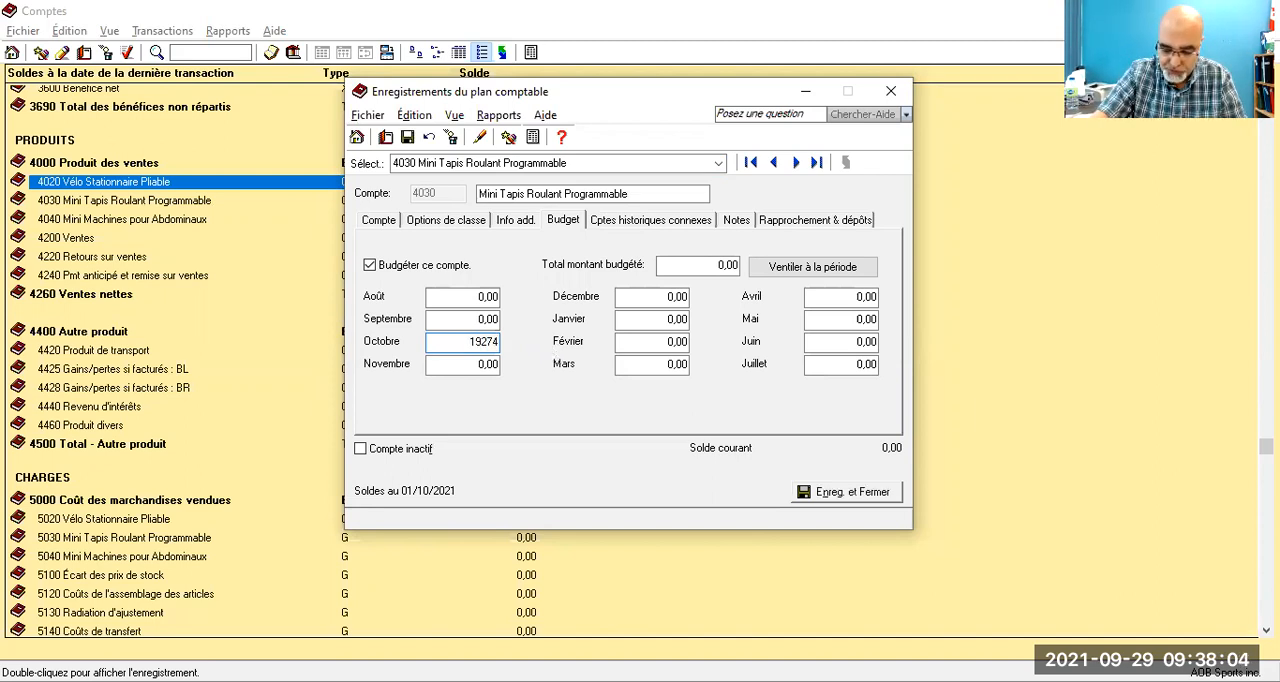
pyautogui.write(',75')
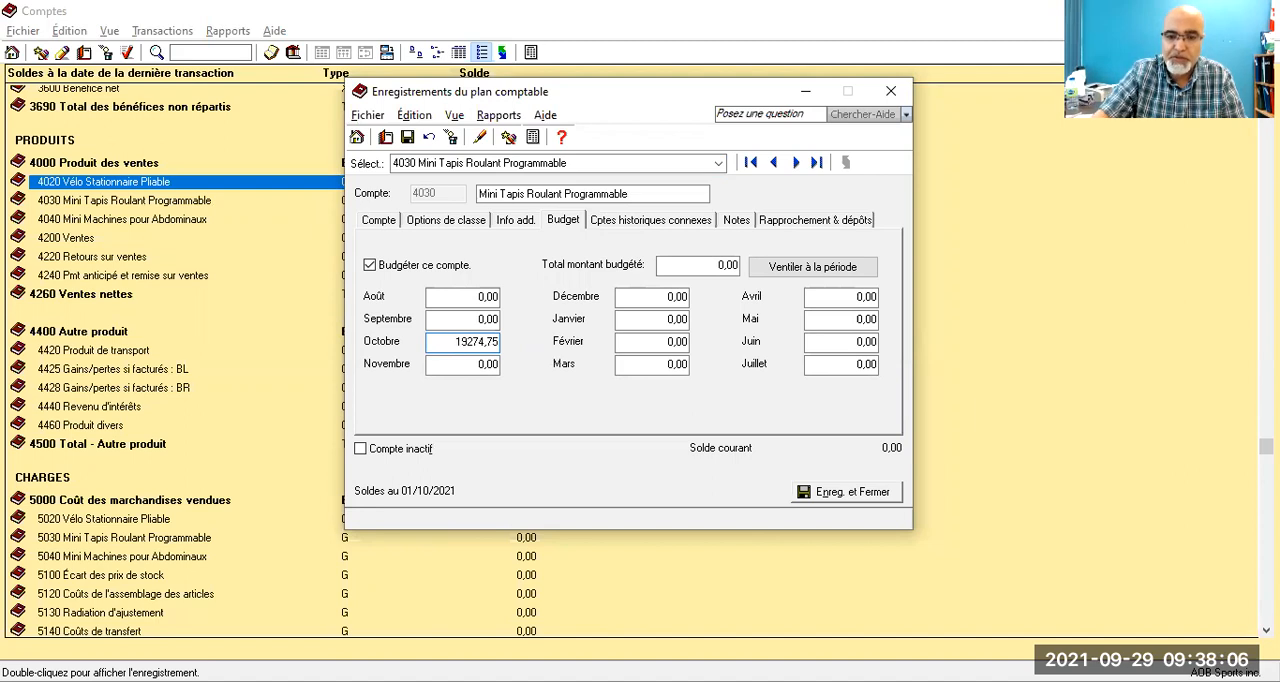
pyautogui.click(459, 368)
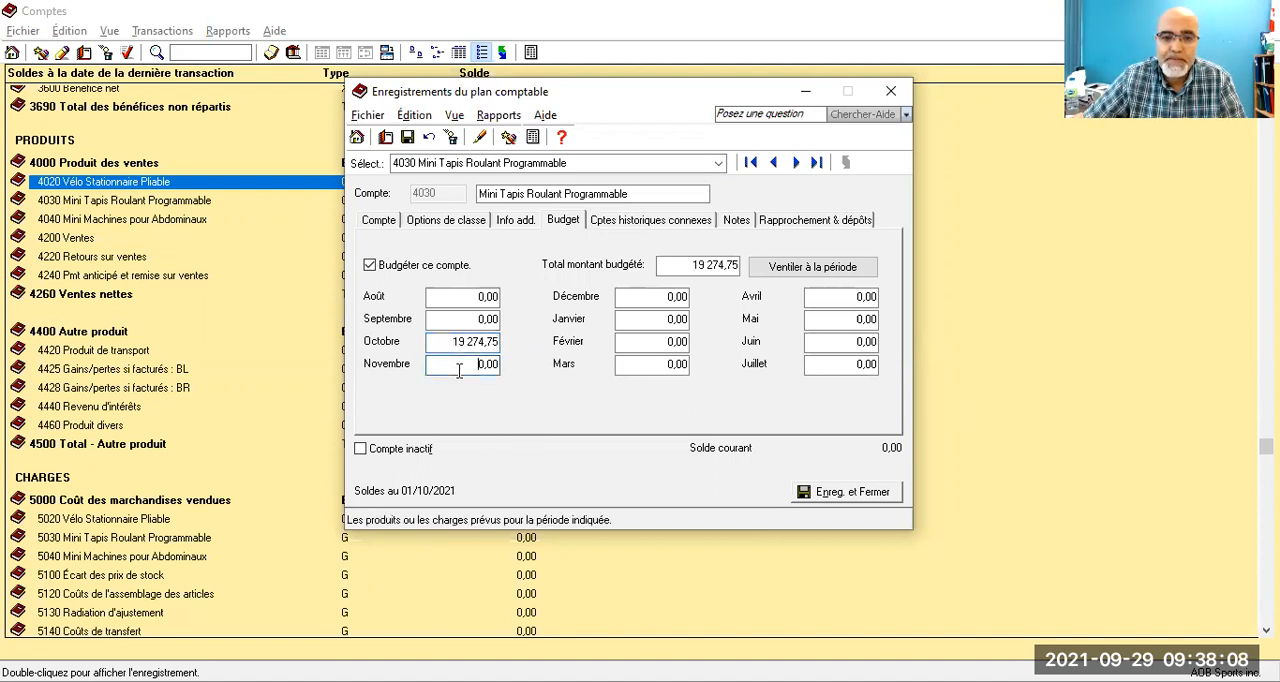
pyautogui.click(407, 139)
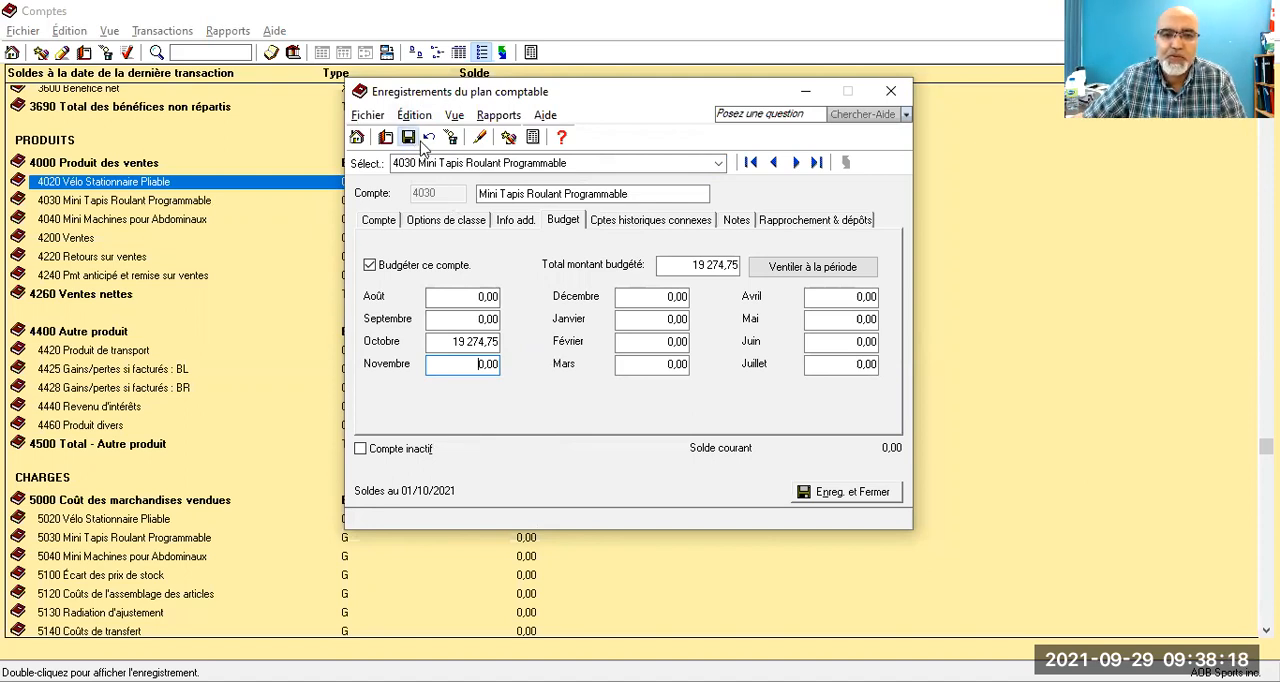
# Step: Enable budgeting for account 4040 Mini Machines pour Abdominaux, set its October budget to 7 909,65 and save it
pyautogui.click(798, 163)
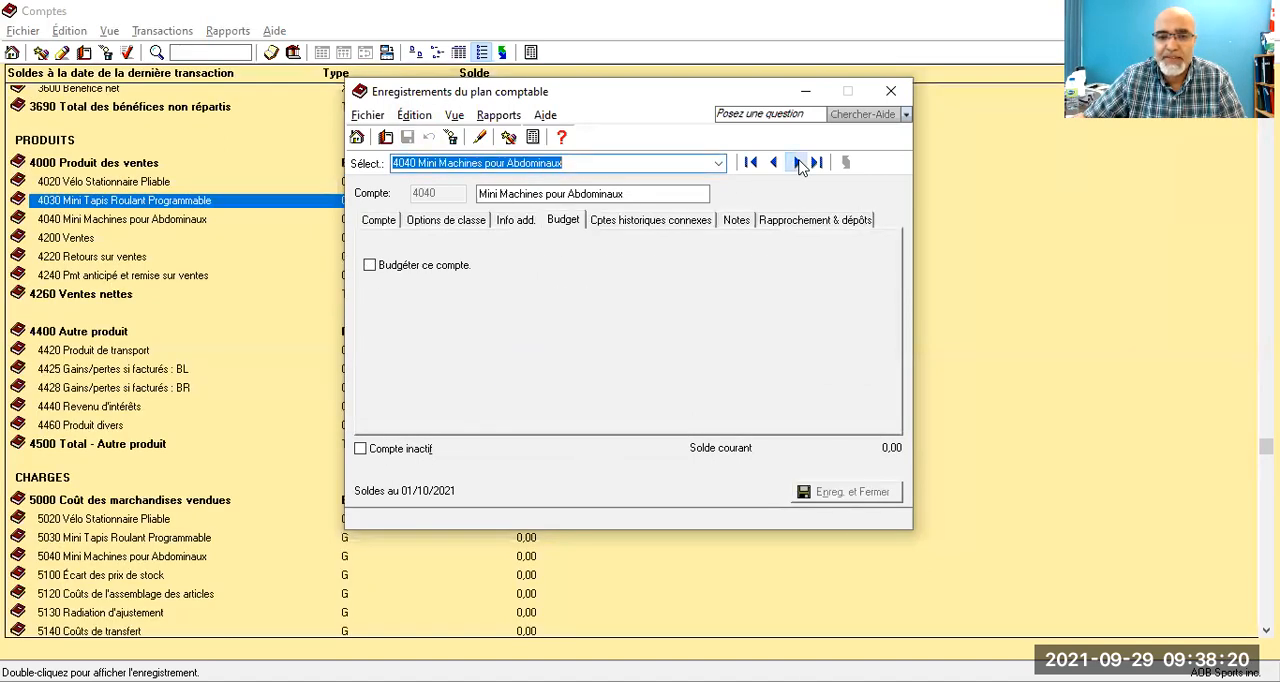
pyautogui.click(369, 265)
pyautogui.click(465, 342)
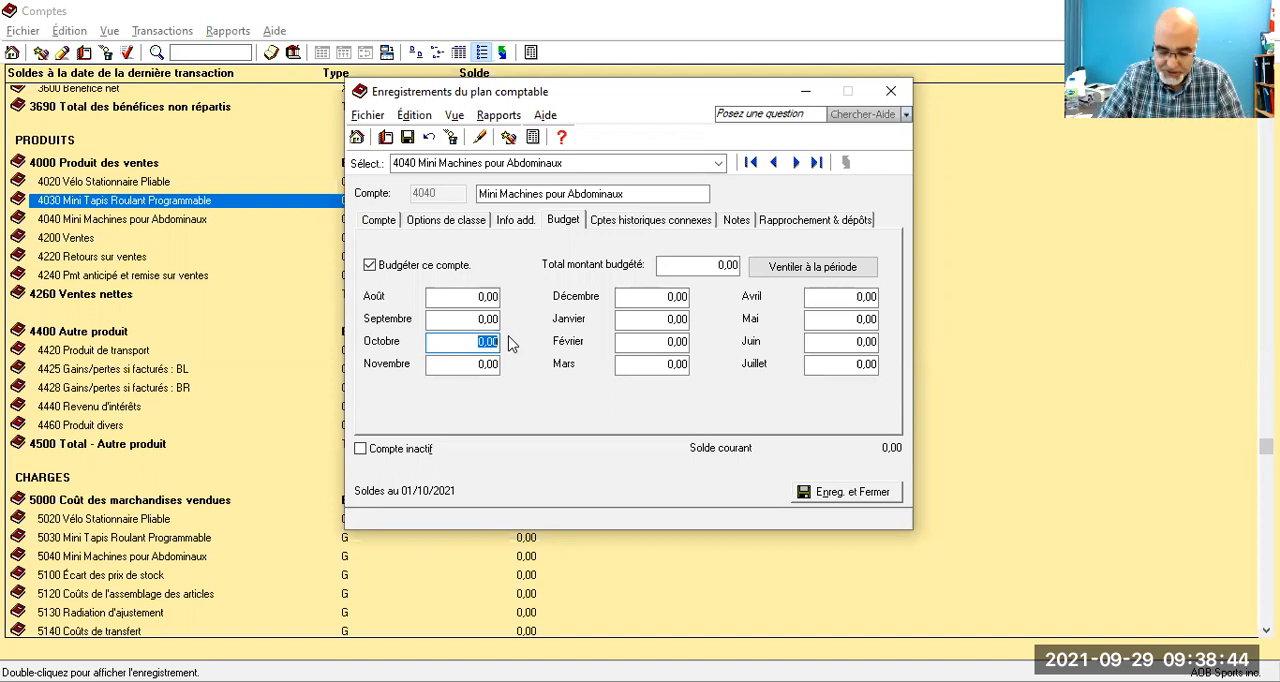
pyautogui.write('7909')
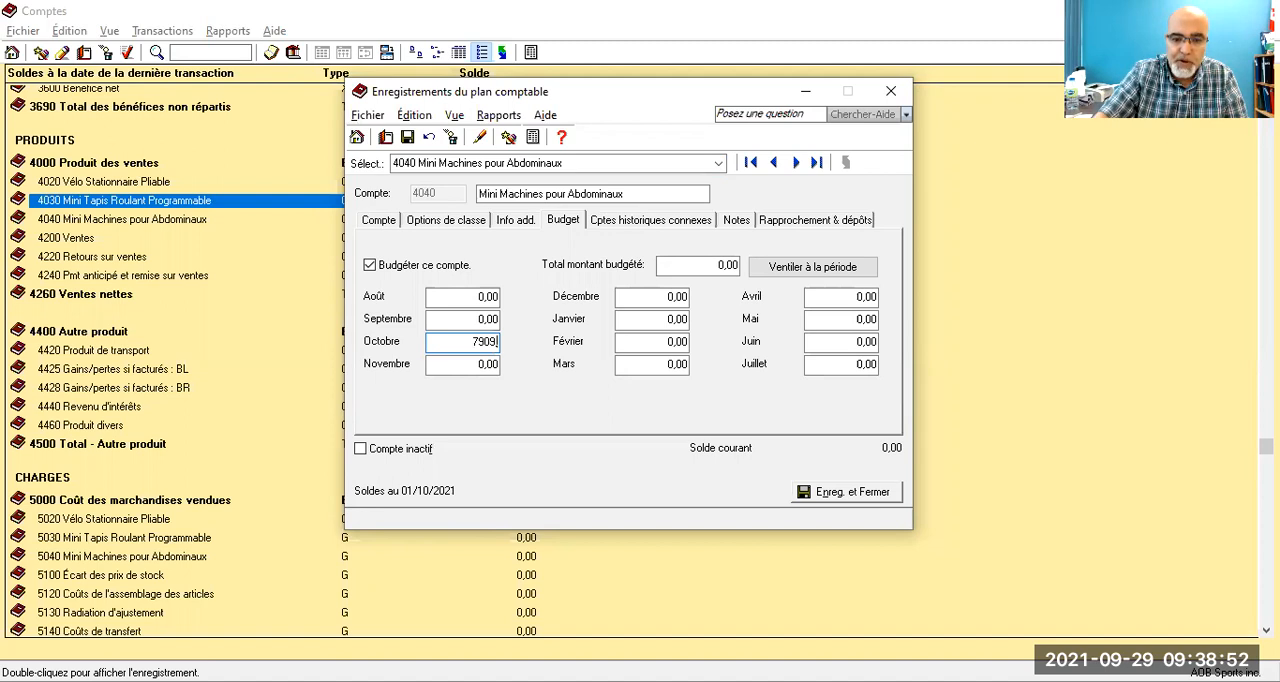
pyautogui.write(',65')
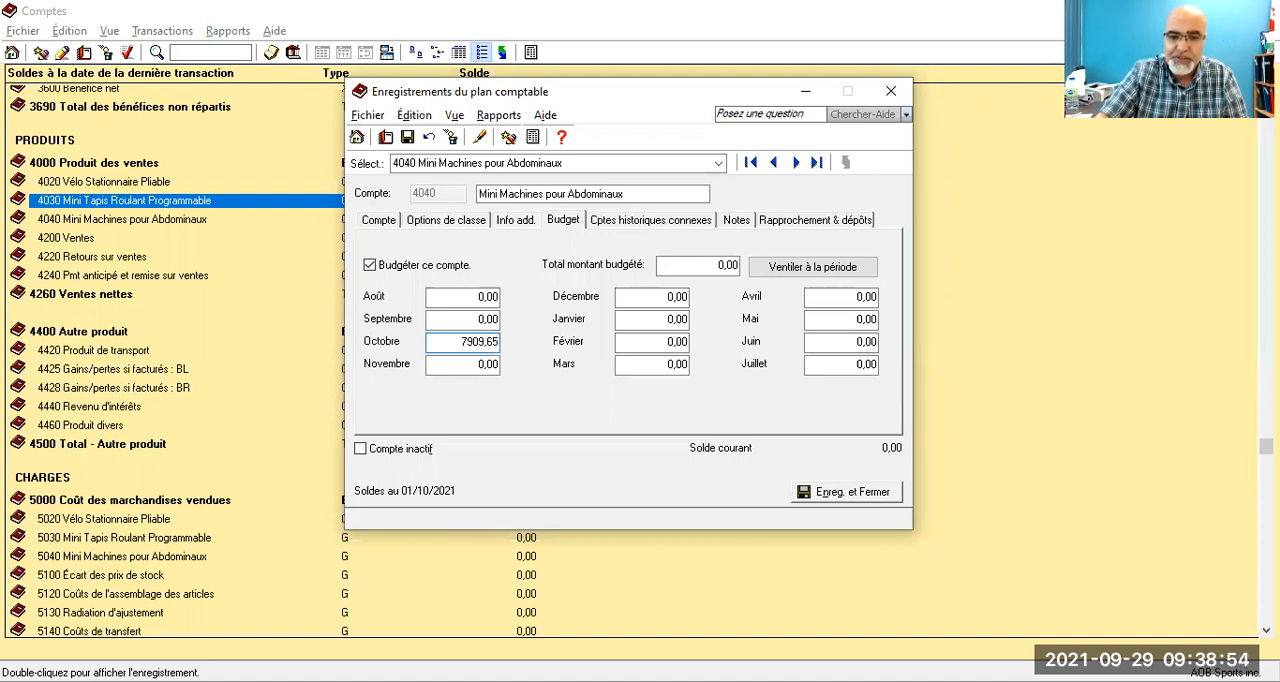
pyautogui.click(408, 138)
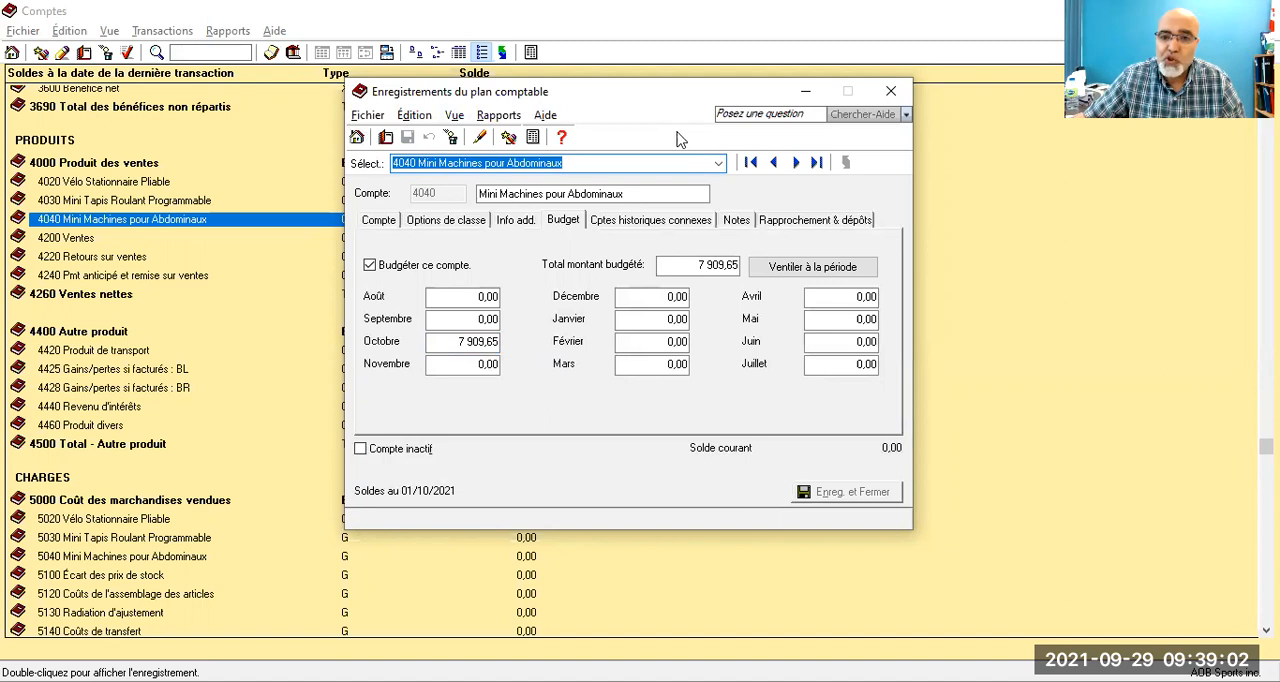
# Step: Enable budgeting for cost account 5020 Vélo Stationnaire Pliable, set its October budget to 6 619,80 and save it
pyautogui.click(718, 164)
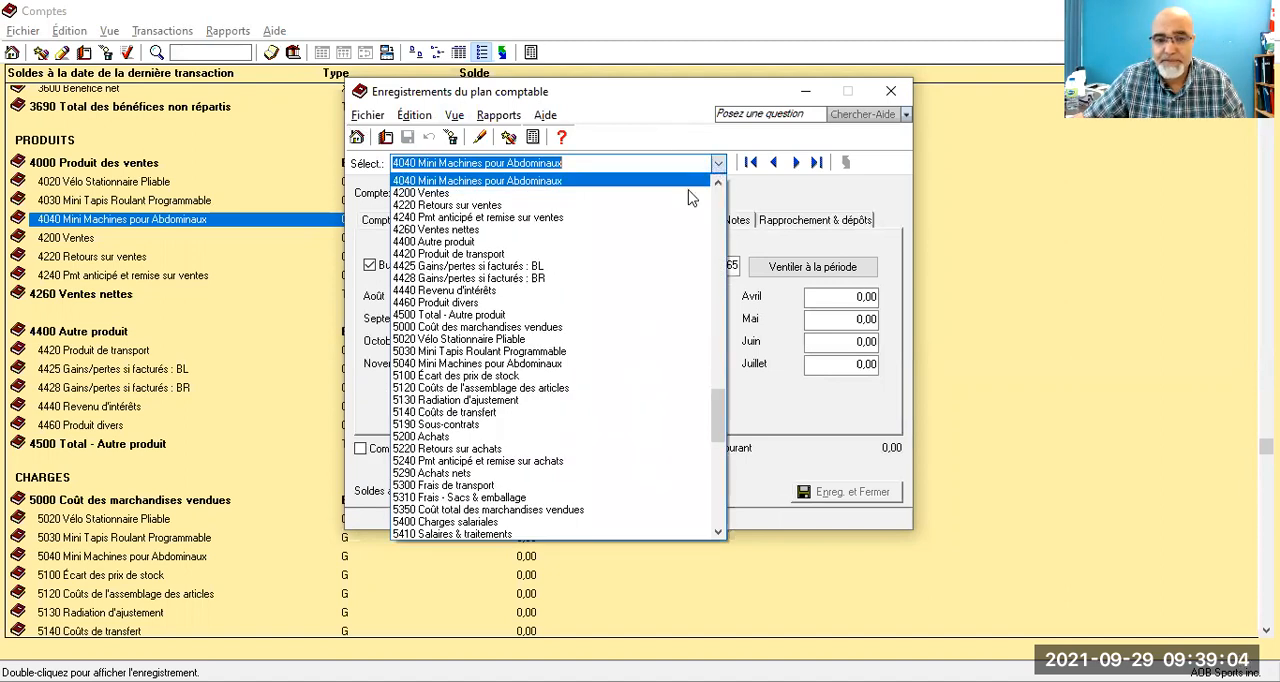
pyautogui.click(493, 340)
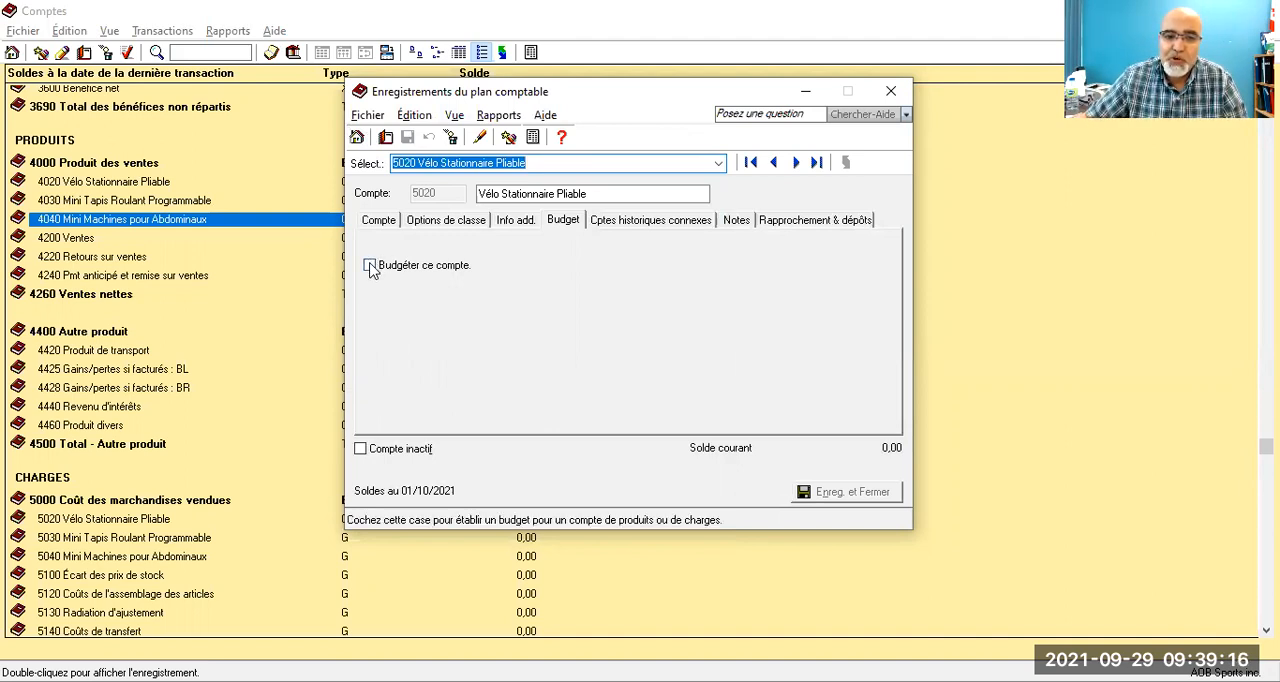
pyautogui.click(370, 266)
pyautogui.click(485, 341)
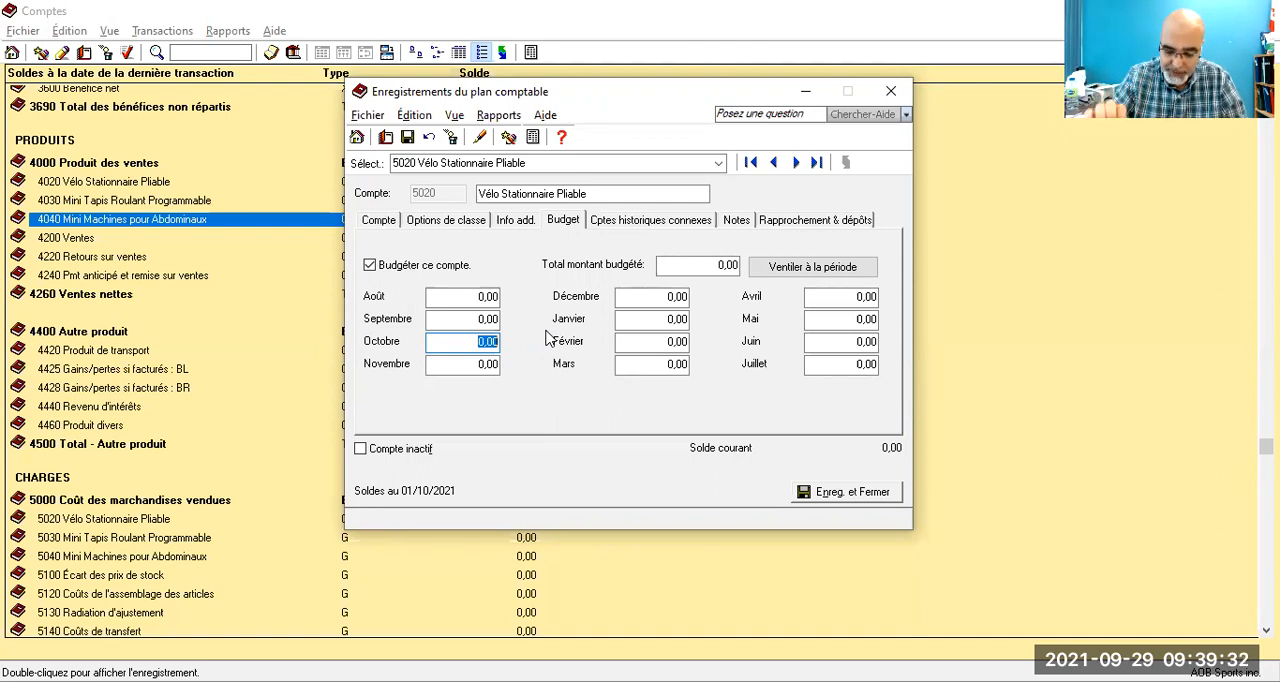
pyautogui.write('6619,8')
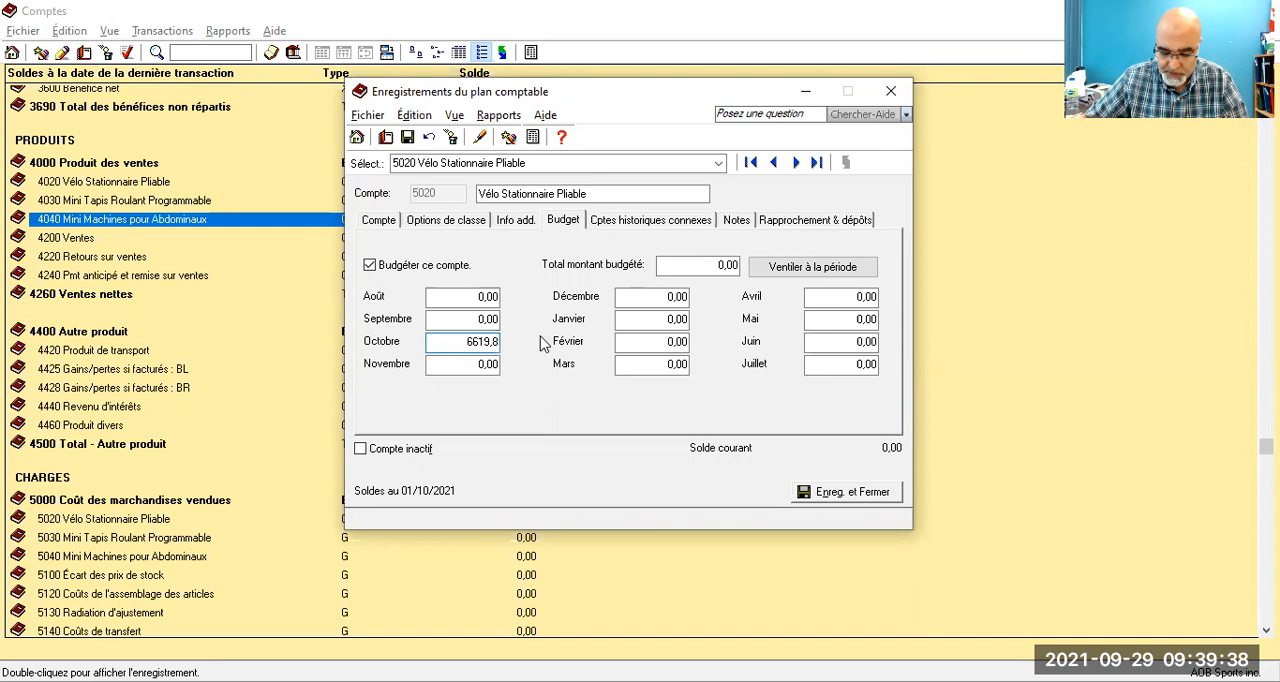
pyautogui.click(408, 138)
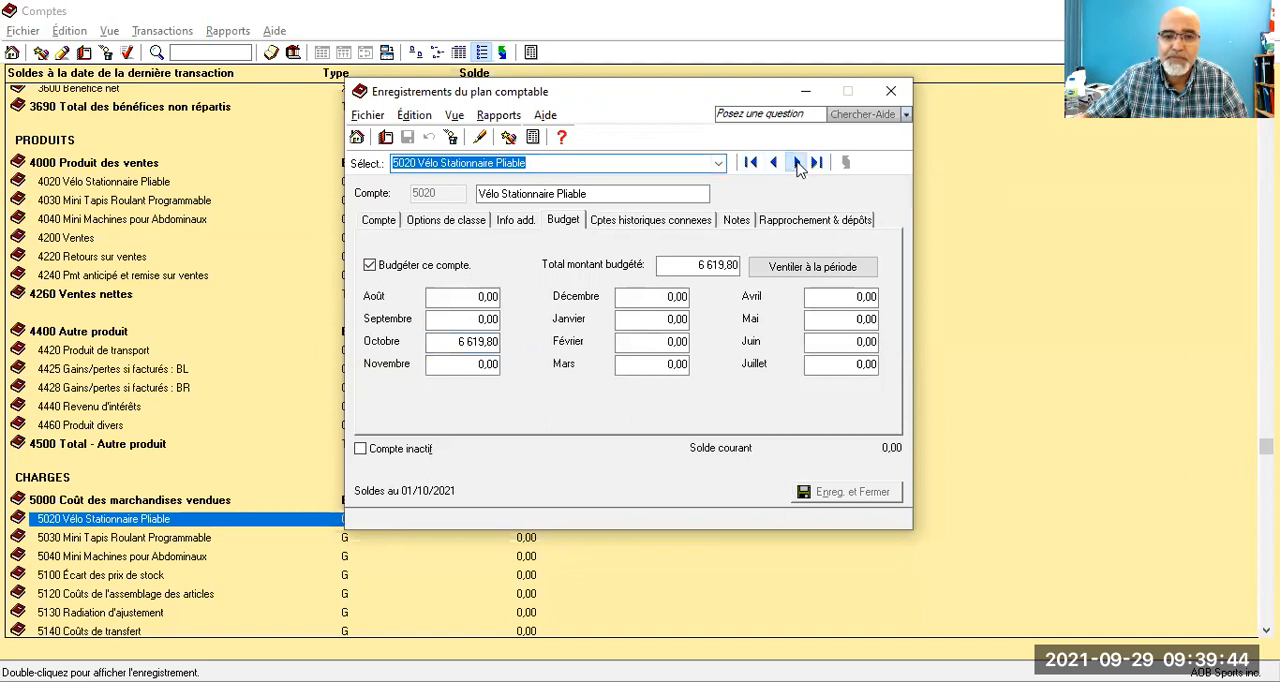
# Step: Enable budgeting for cost account 5030 Mini Tapis Roulant Programmable, set its October budget to 19 829,70 and save it
pyautogui.click(795, 163)
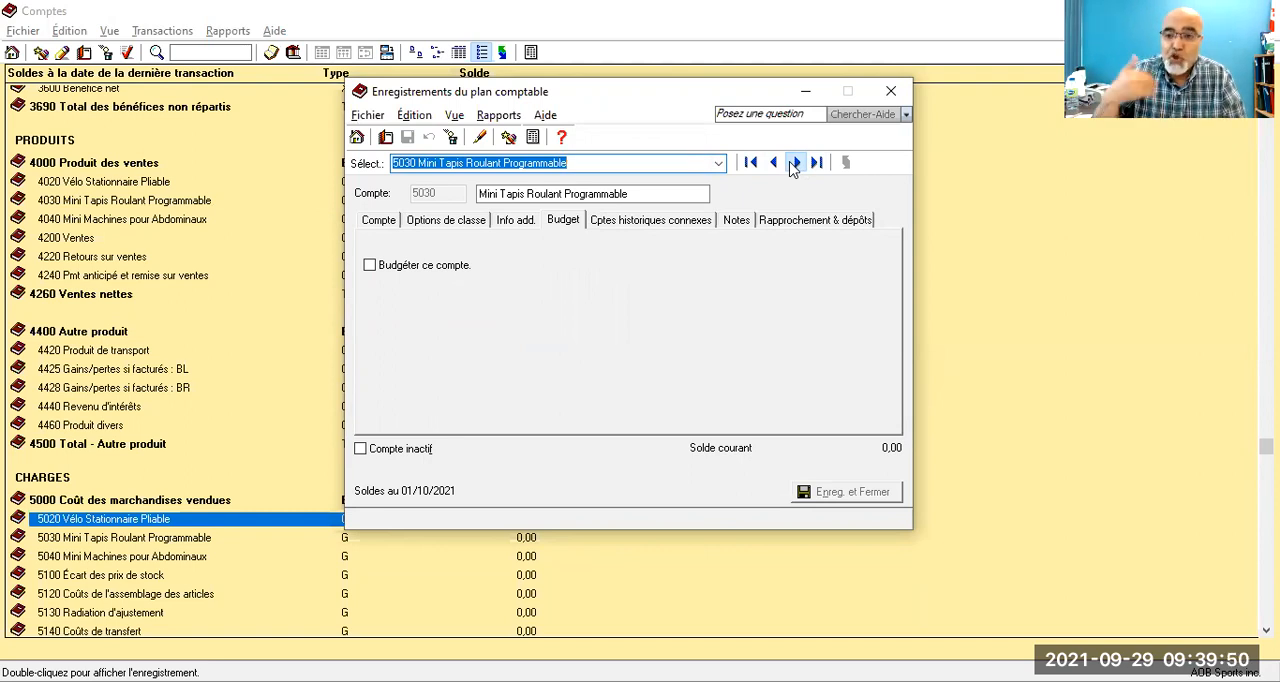
pyautogui.click(370, 265)
pyautogui.click(470, 340)
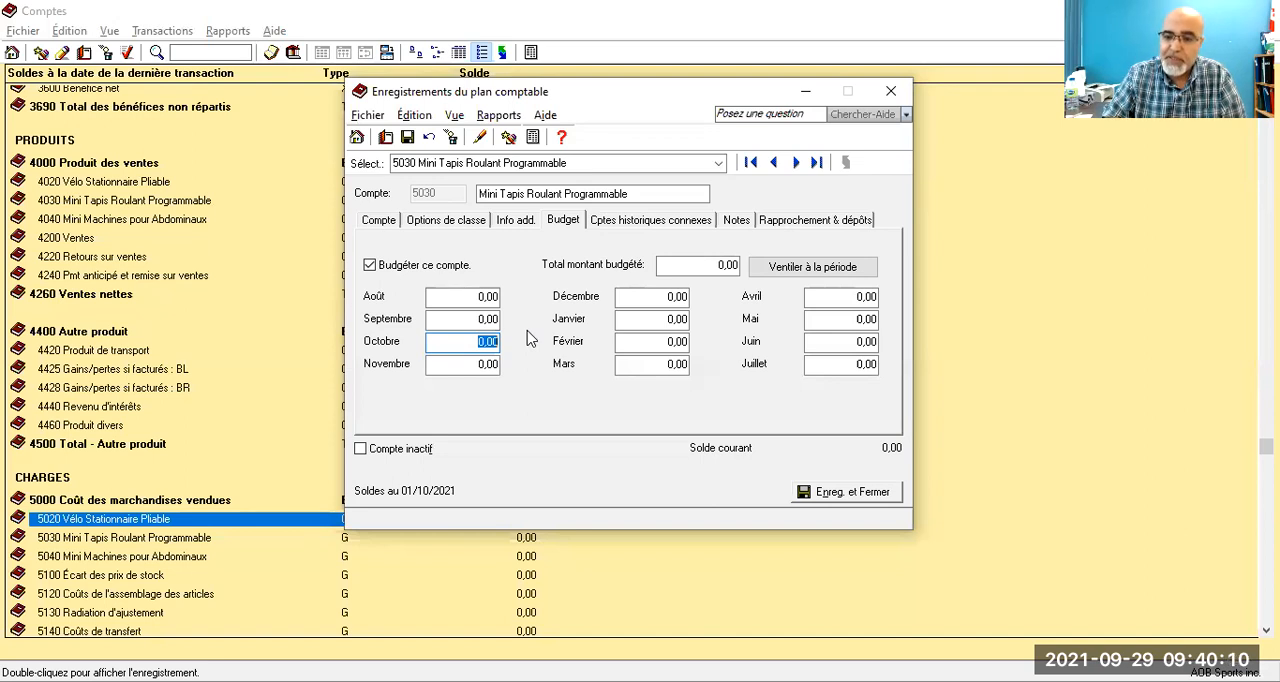
pyautogui.write('1')
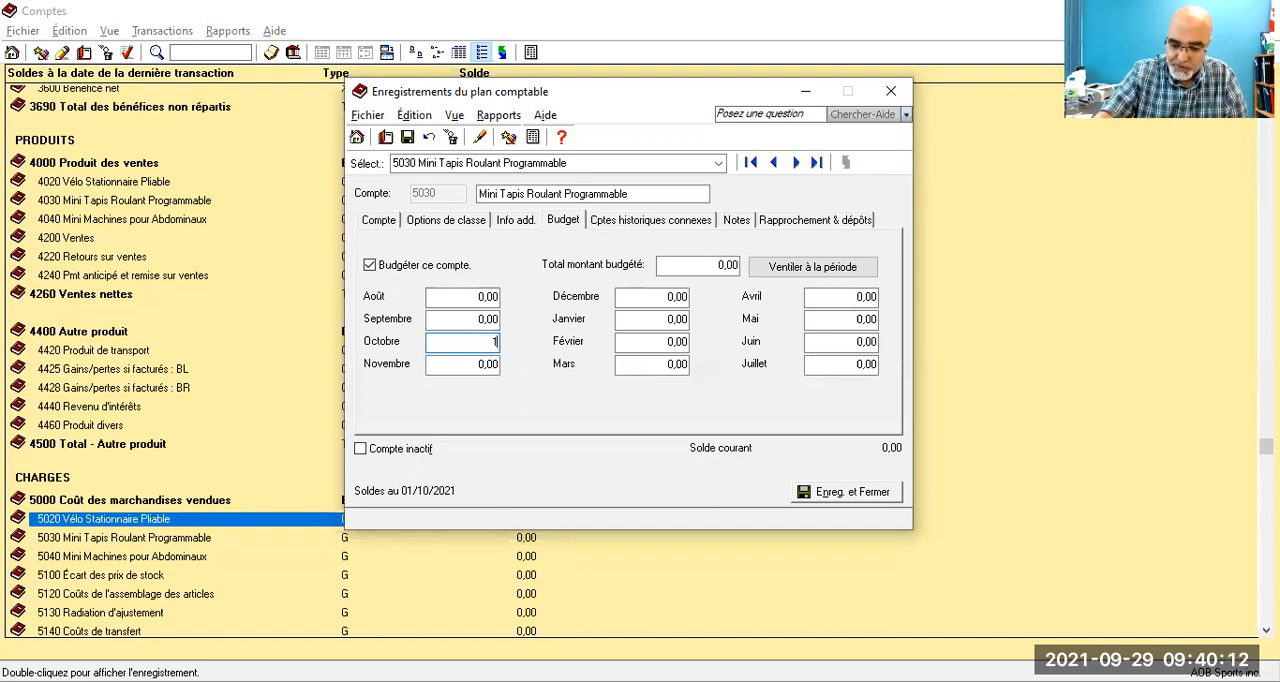
pyautogui.write('98')
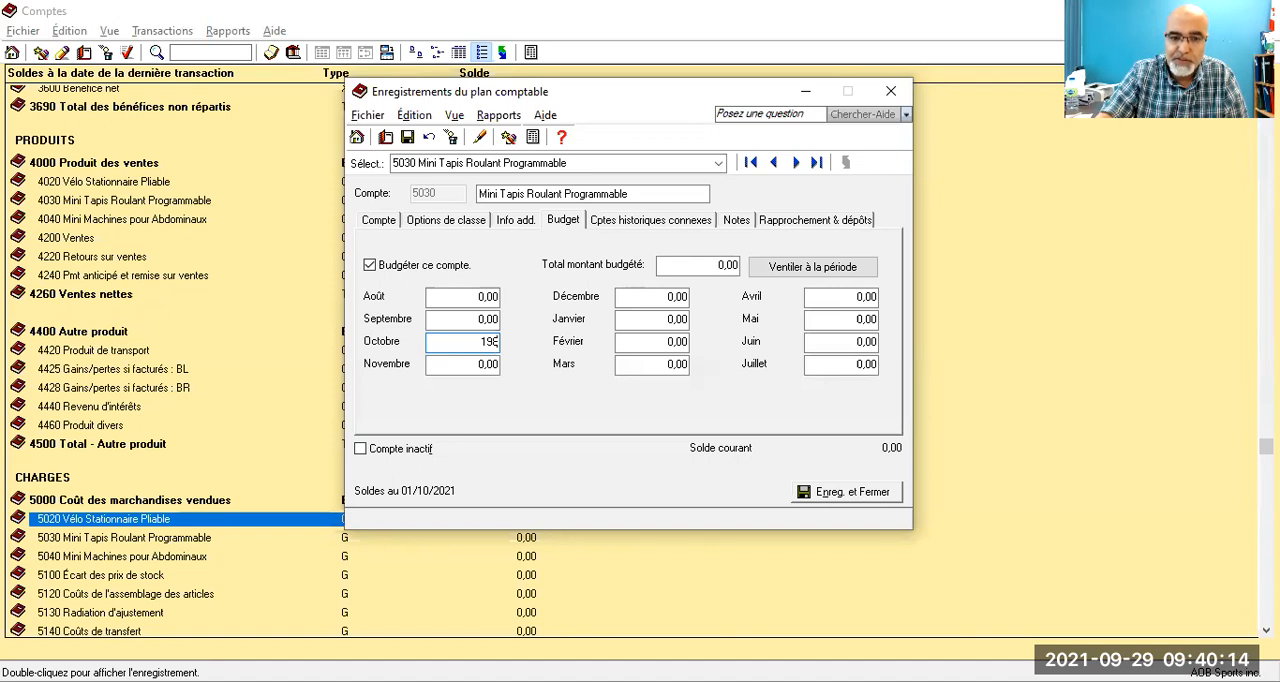
pyautogui.write('29,70')
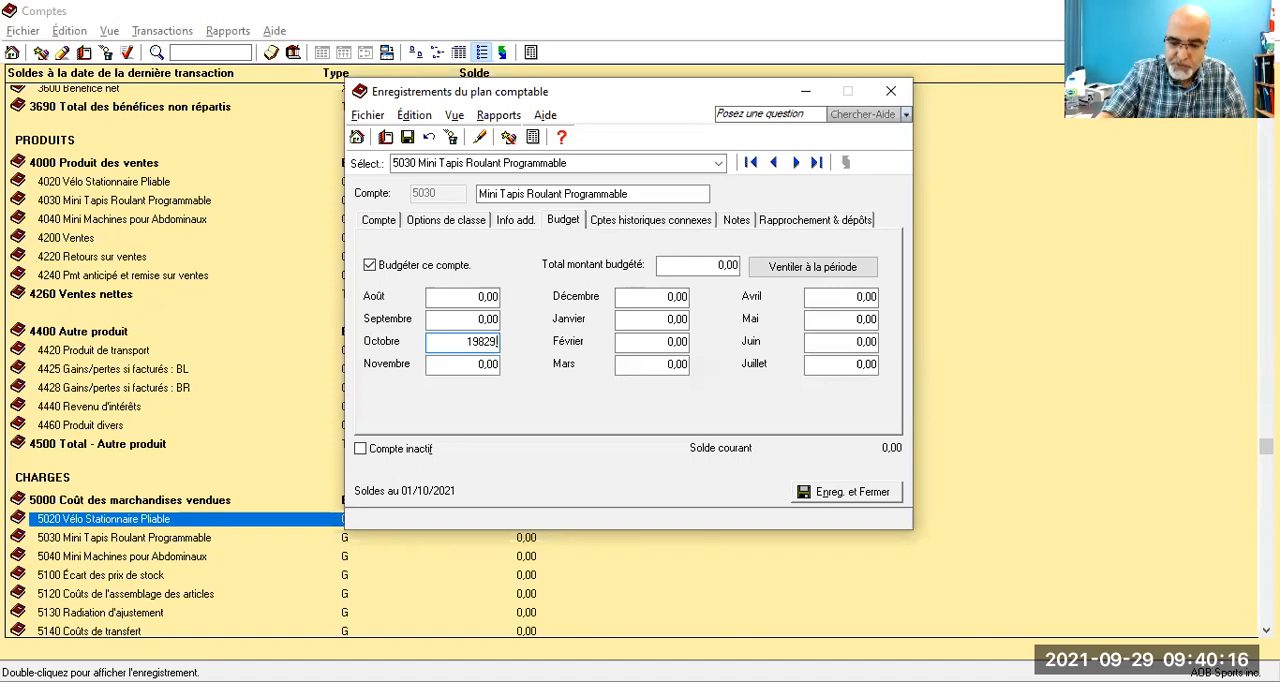
pyautogui.click(407, 138)
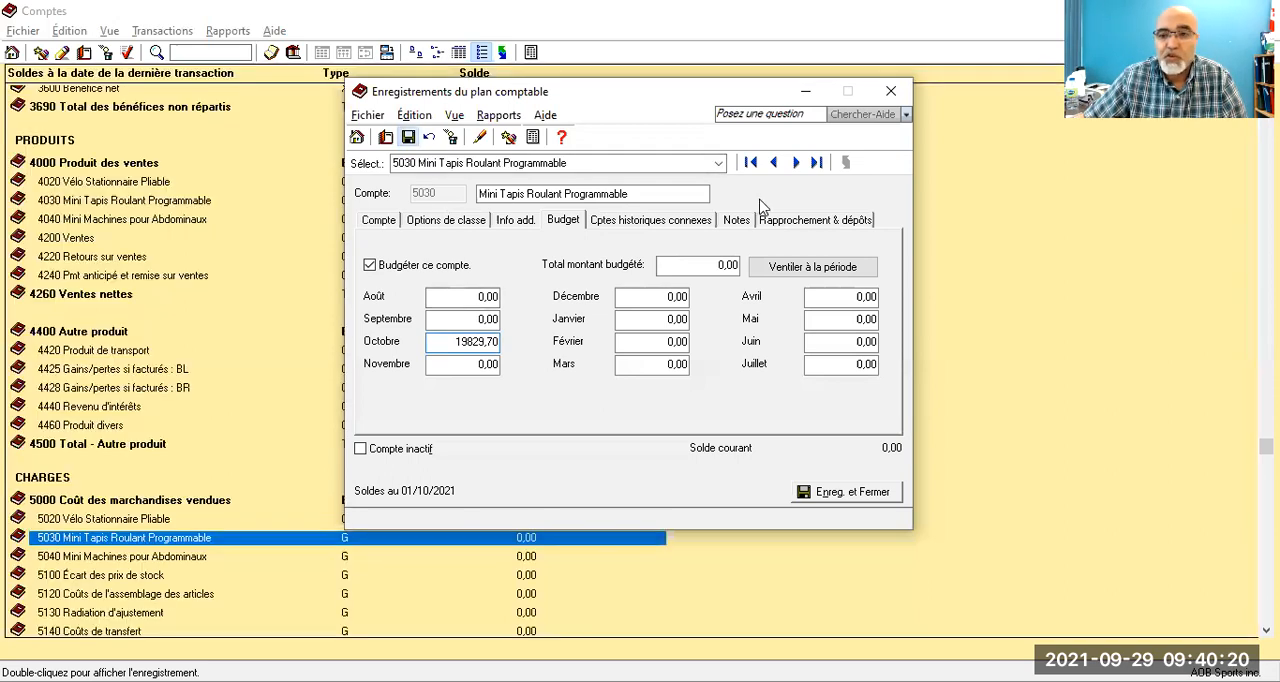
# Step: Enable budgeting for cost account 5040 Mini Machines pour Abdominaux, set its October budget to 5 039,60 and save it
pyautogui.click(796, 162)
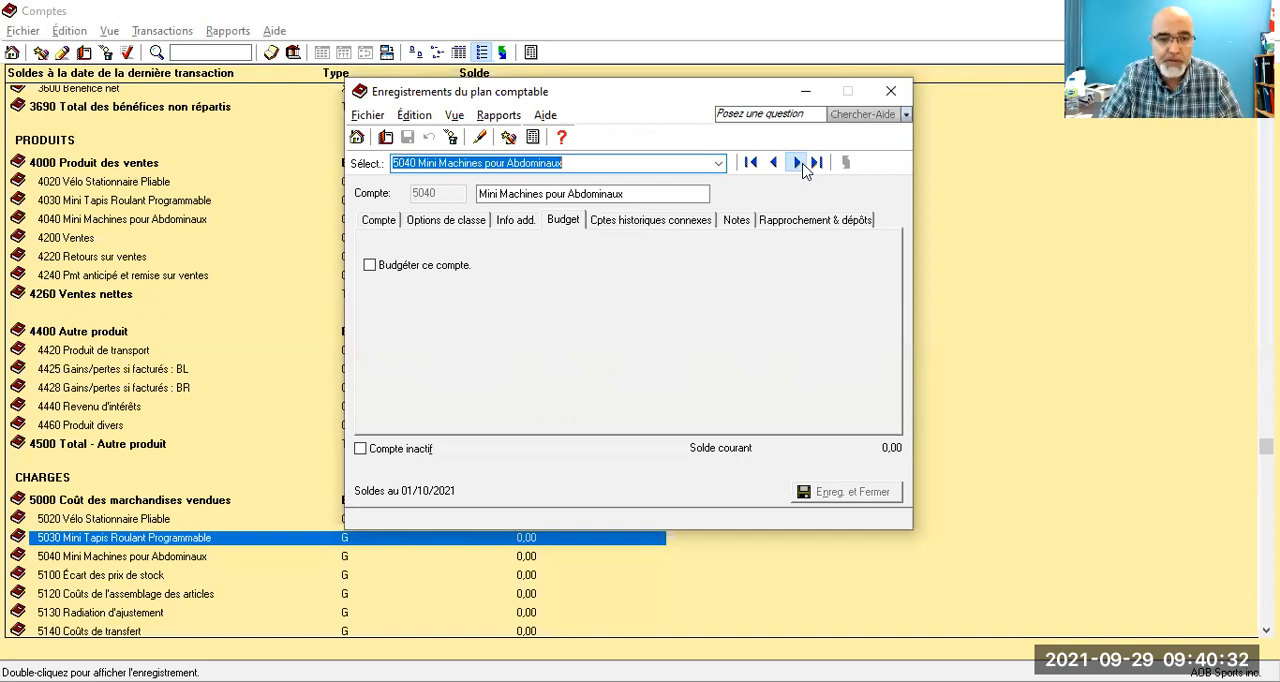
pyautogui.click(369, 266)
pyautogui.click(485, 342)
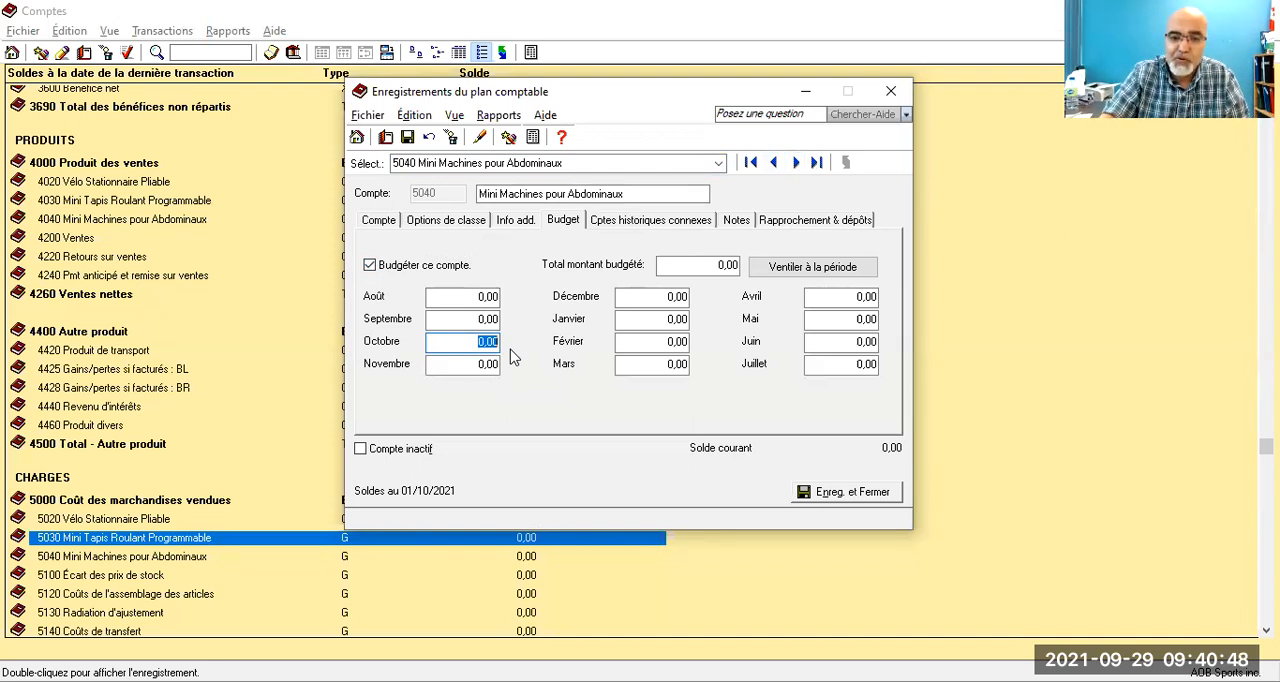
pyautogui.write('5039')
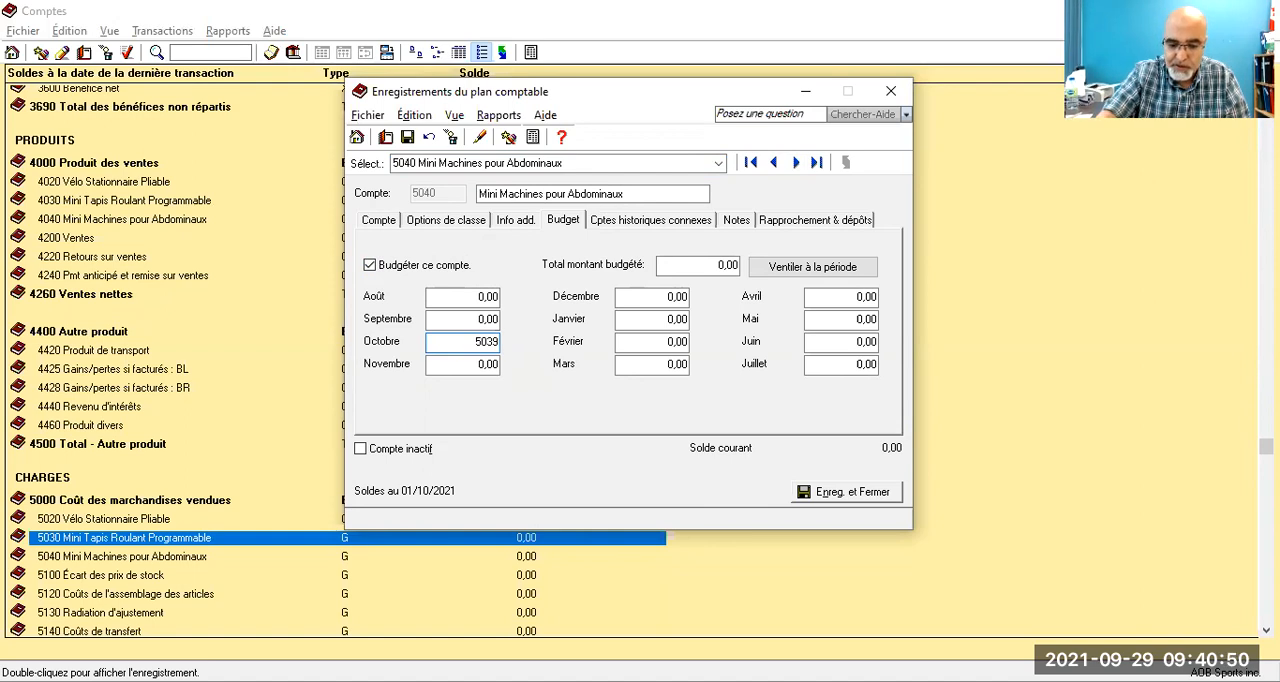
pyautogui.write(',6')
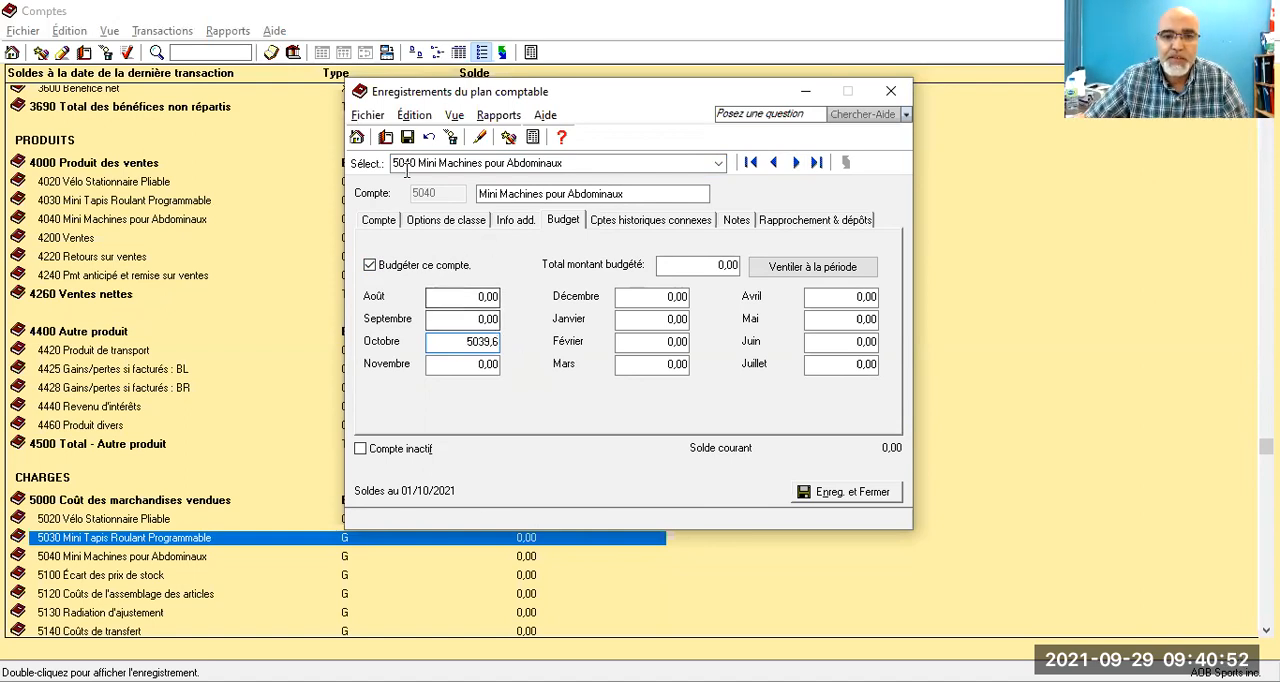
pyautogui.click(408, 138)
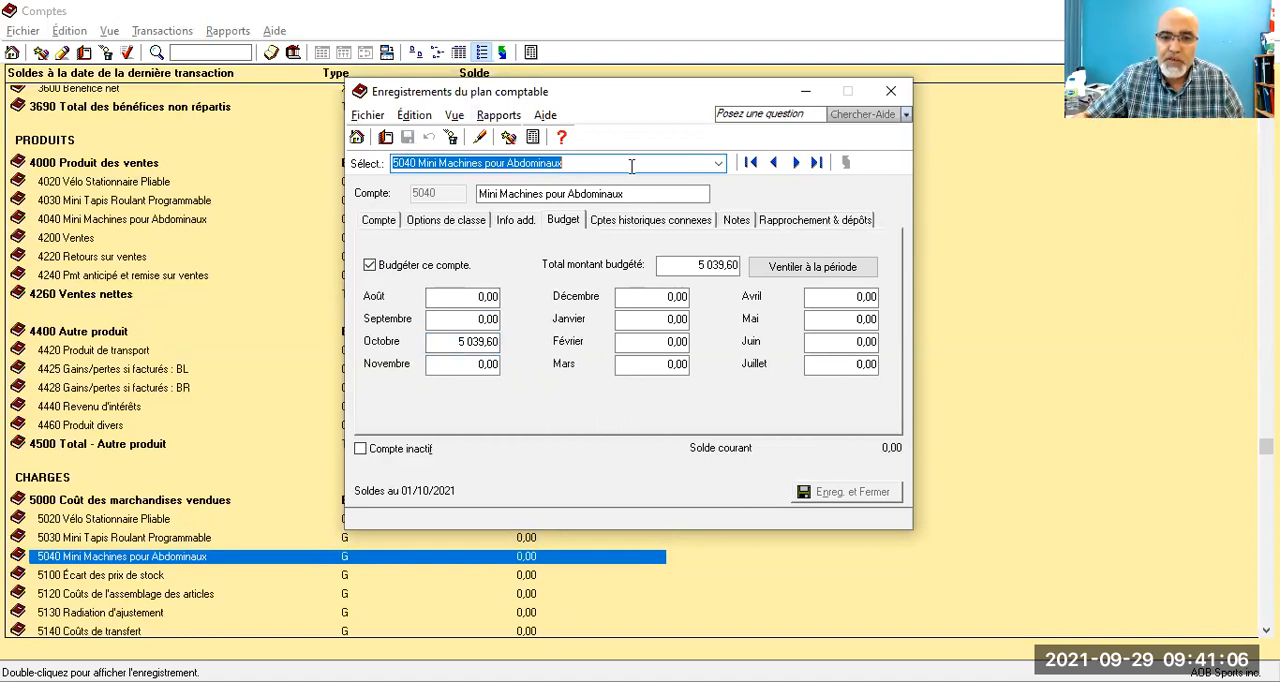
# Step: Enable budgeting for account 5300 Frais de transport, set its October budget to 4 500,00 and save the account
pyautogui.click(718, 163)
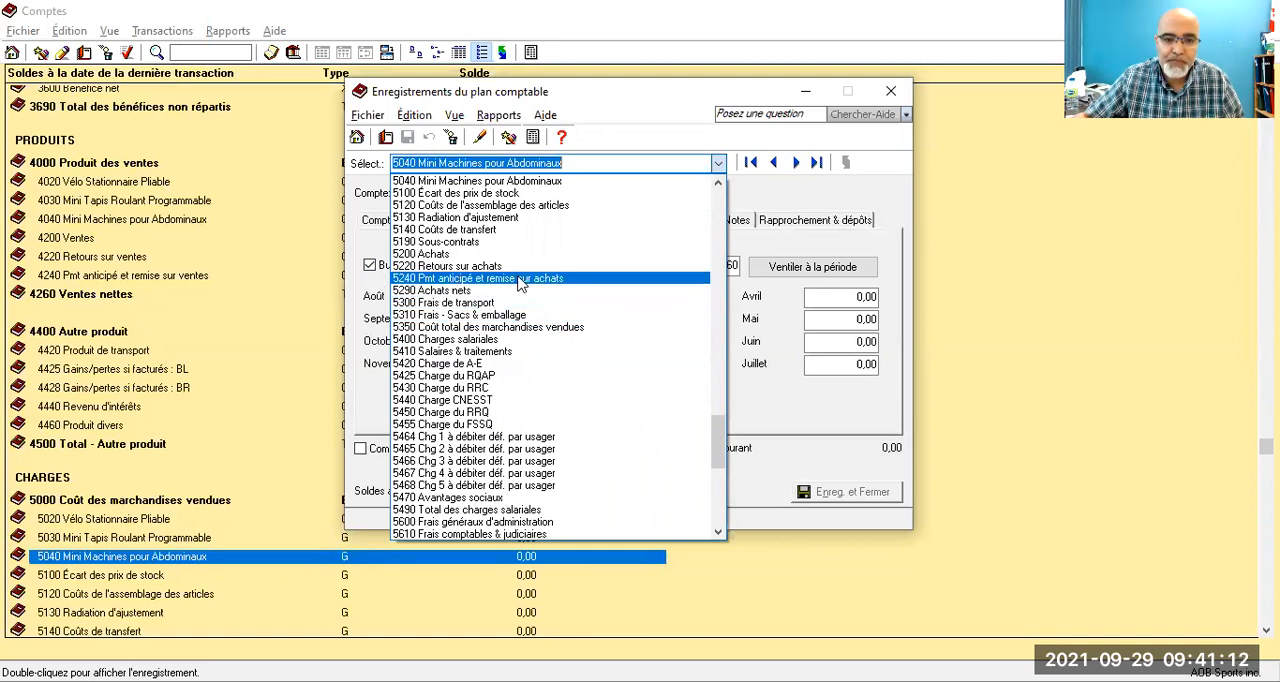
pyautogui.click(505, 303)
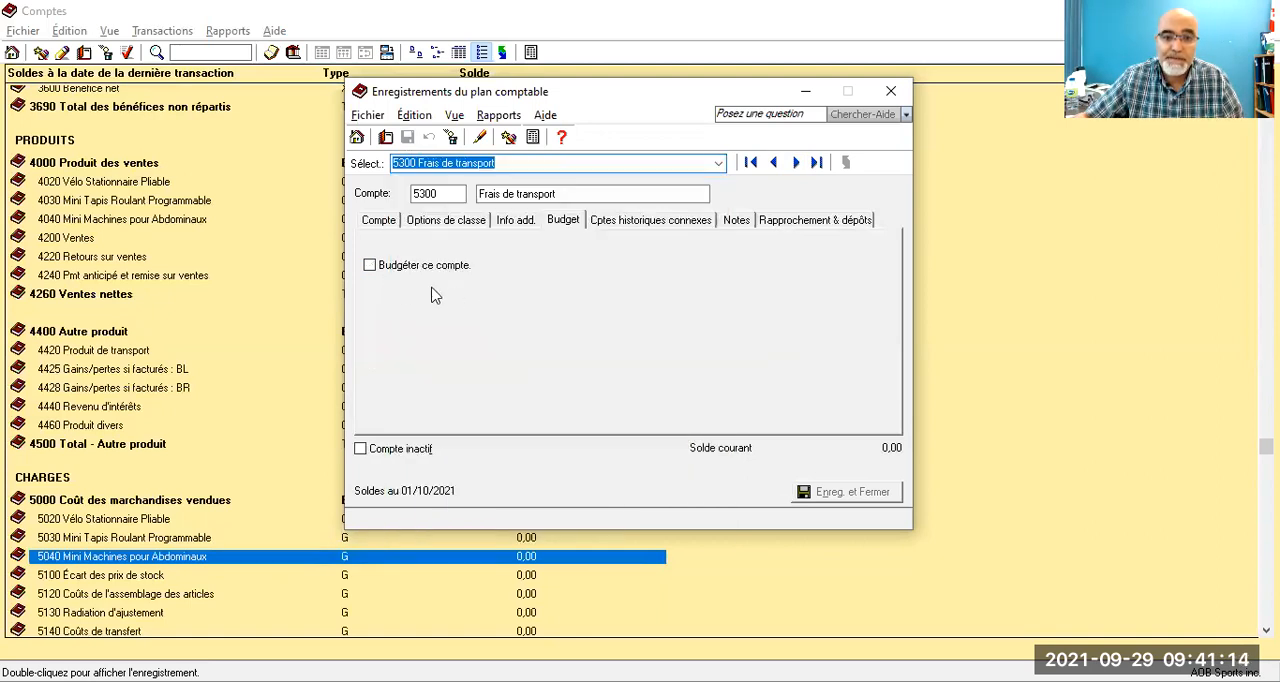
pyautogui.click(369, 266)
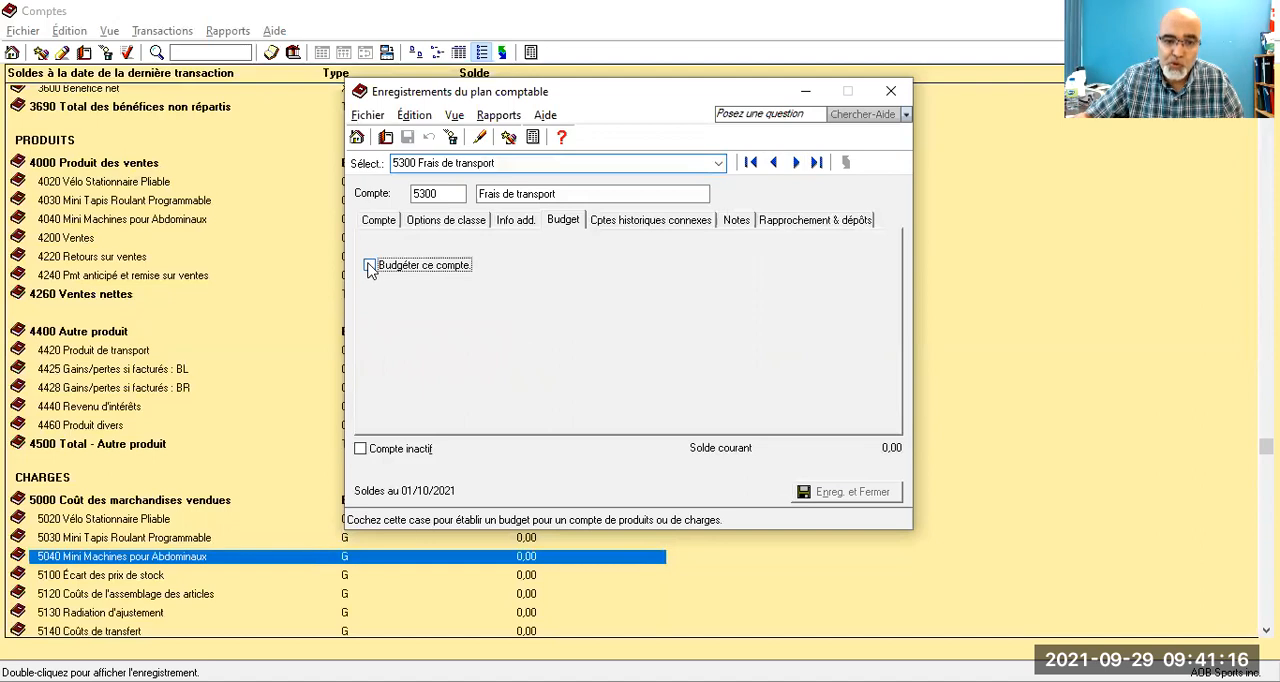
pyautogui.click(488, 342)
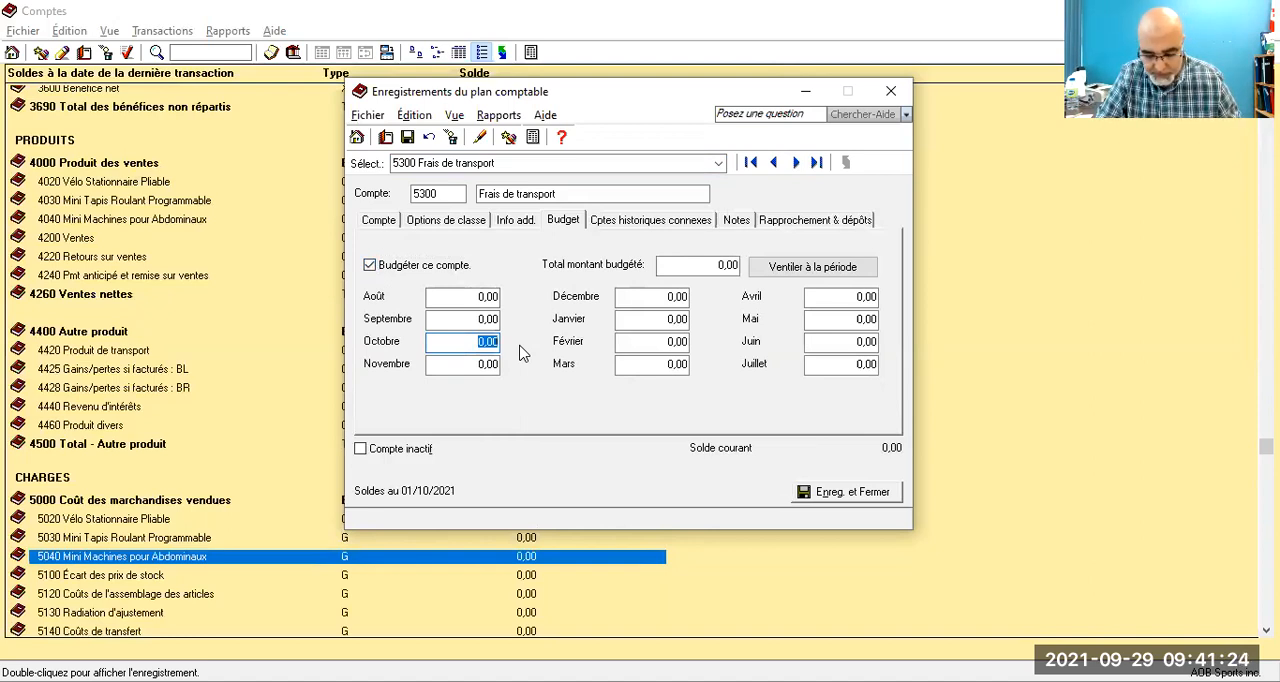
pyautogui.write('450')
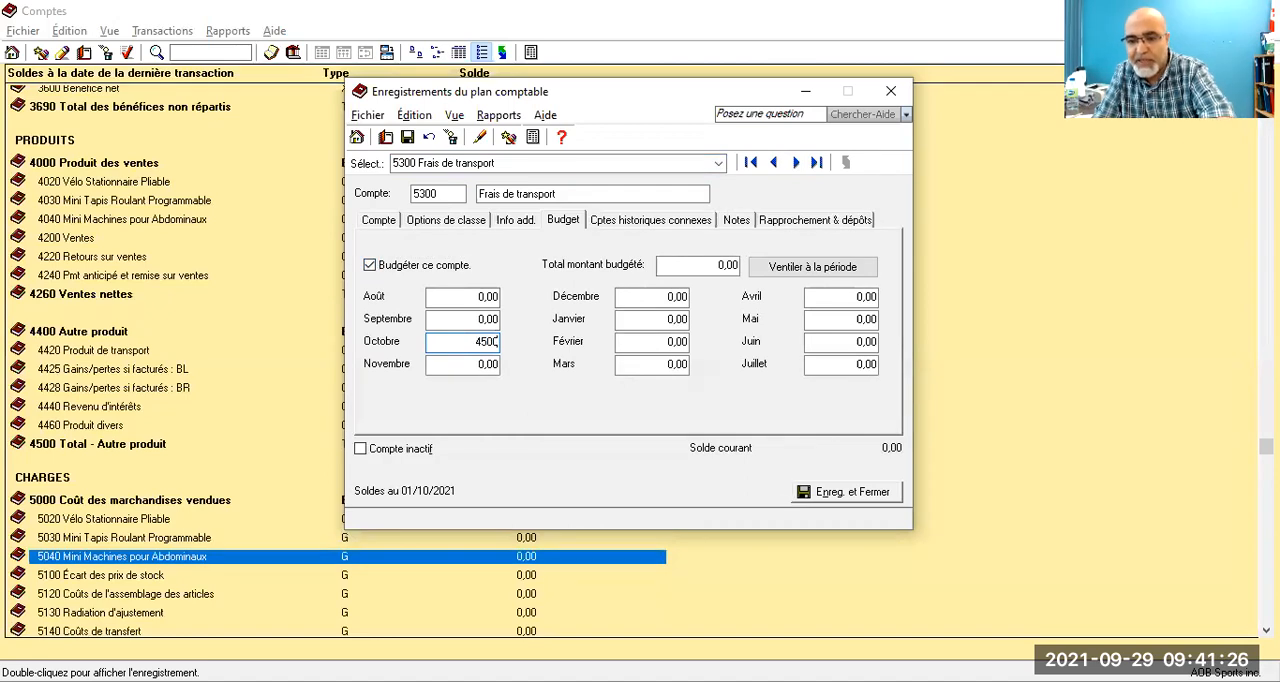
pyautogui.press('Tab')
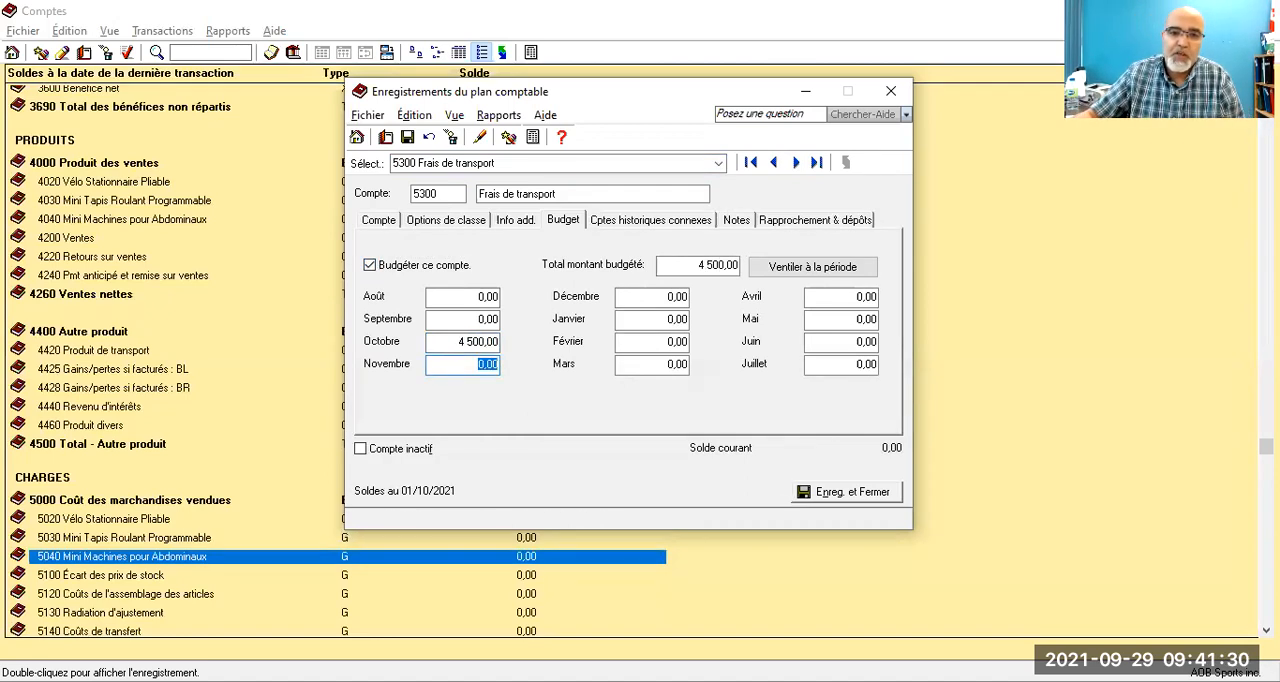
pyautogui.click(409, 139)
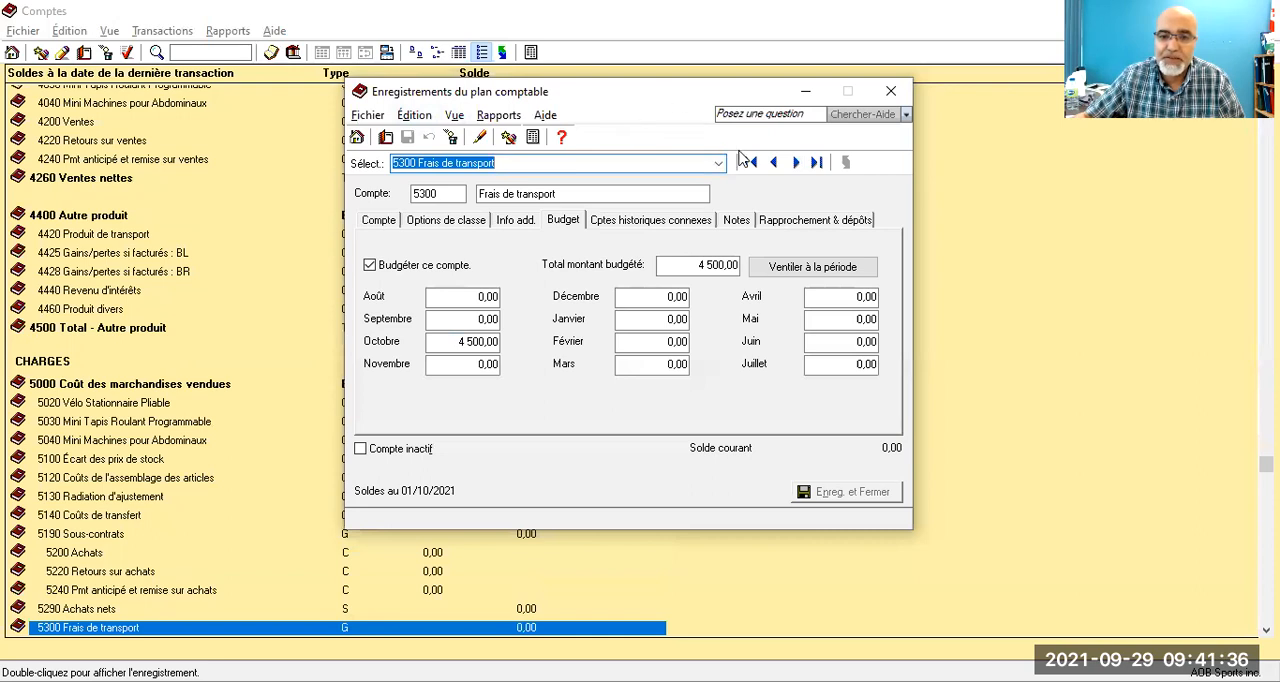
# Step: Enable budgeting for account 5610 Frais comptables & judiciaires, set its October budget to 2 000,00 and save the account
pyautogui.click(717, 168)
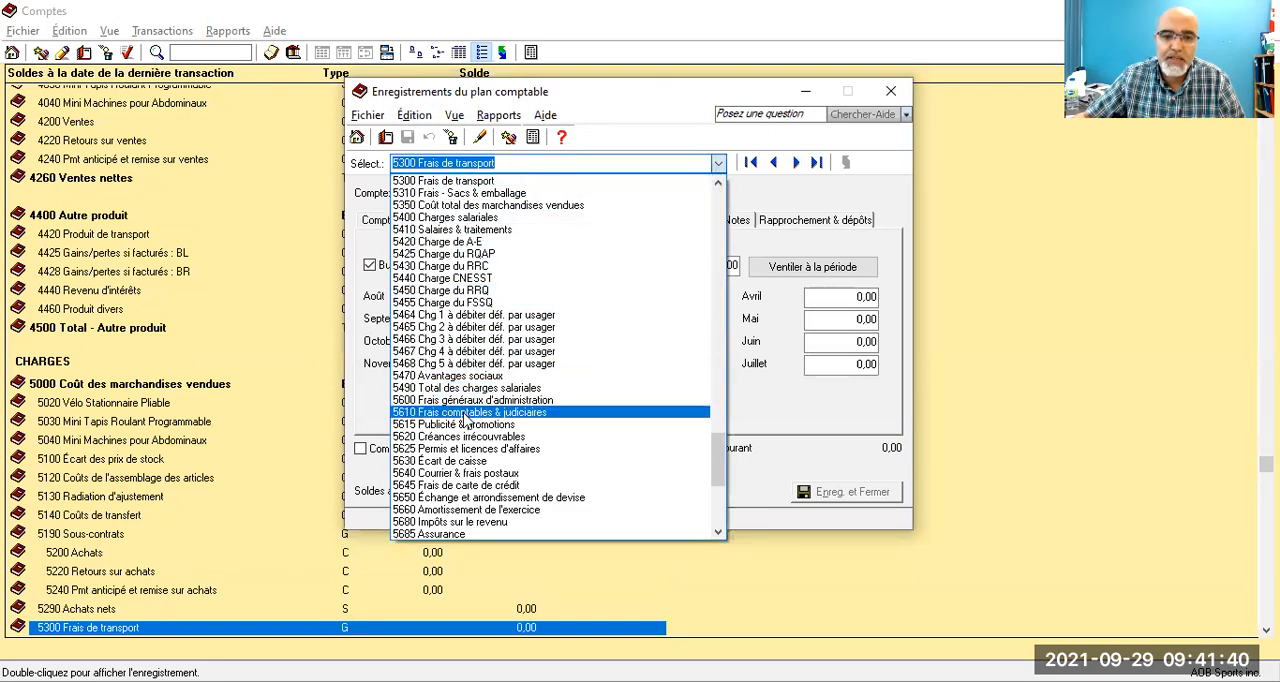
pyautogui.click(465, 412)
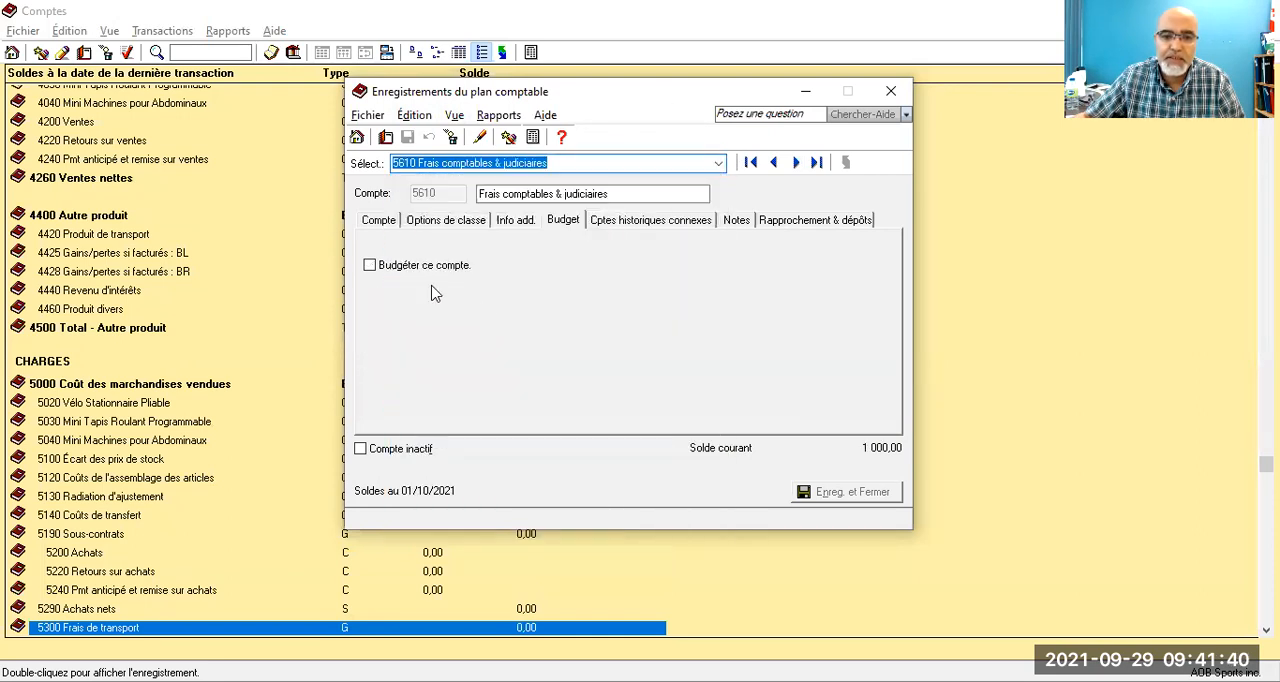
pyautogui.click(369, 267)
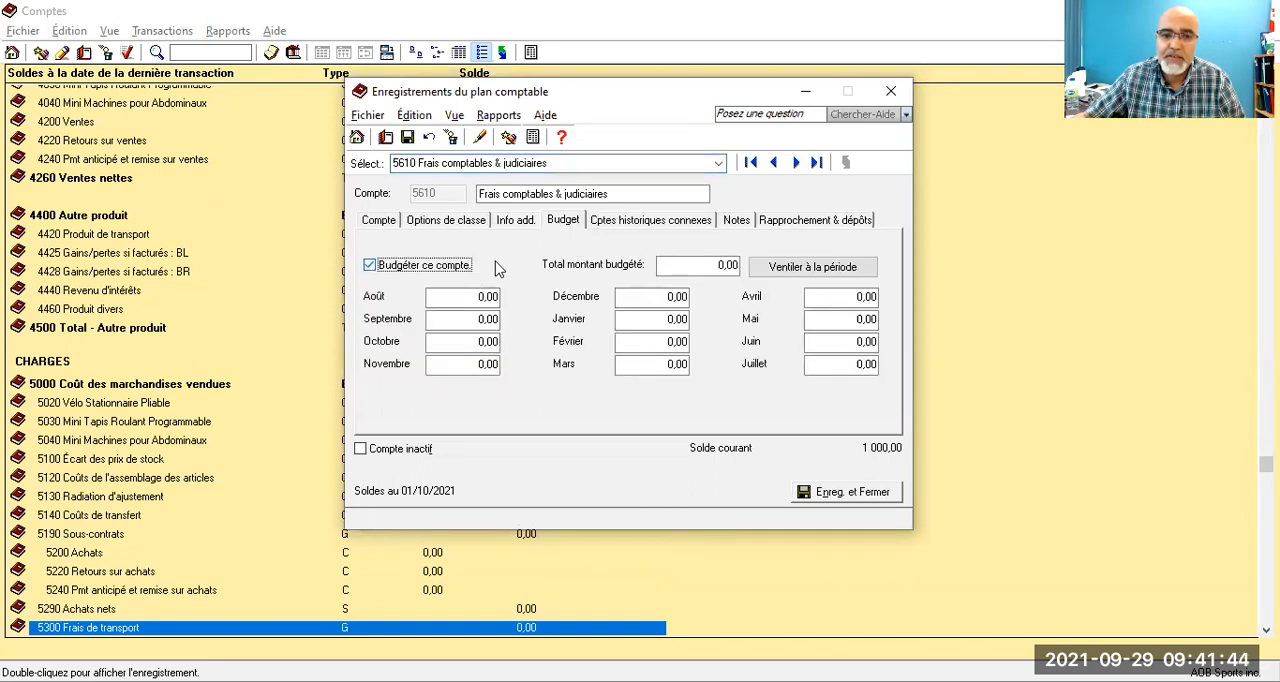
pyautogui.click(466, 341)
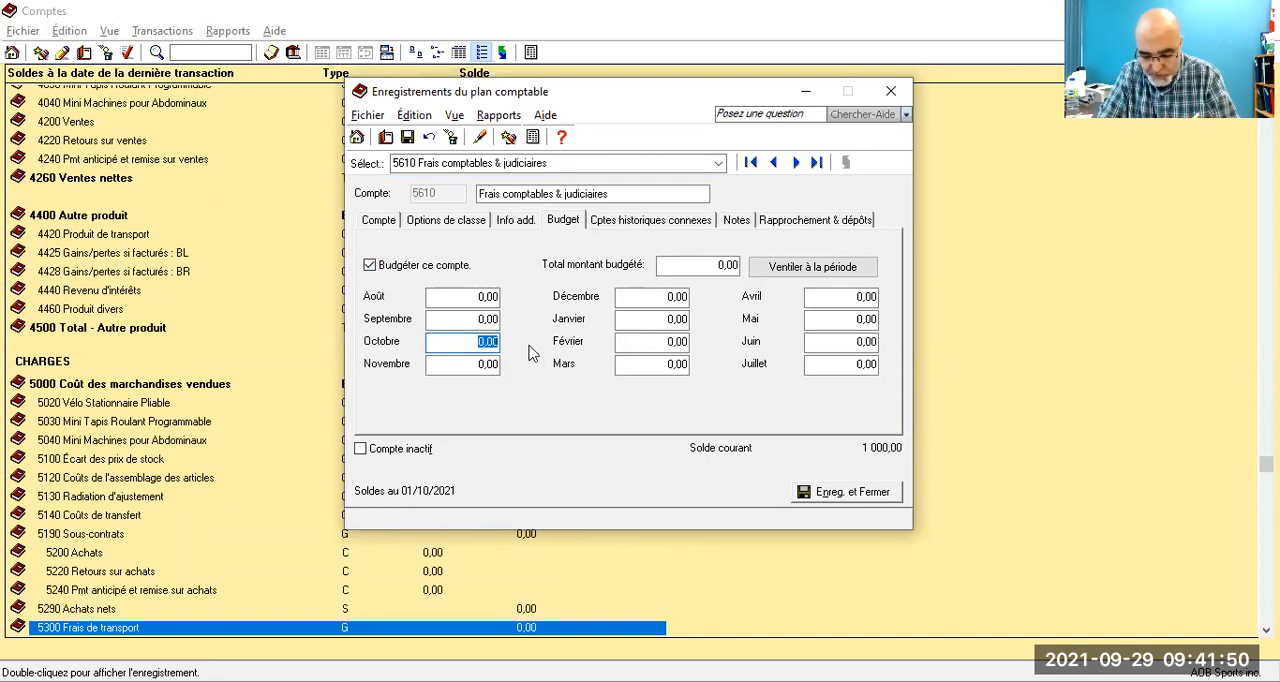
pyautogui.write('2000')
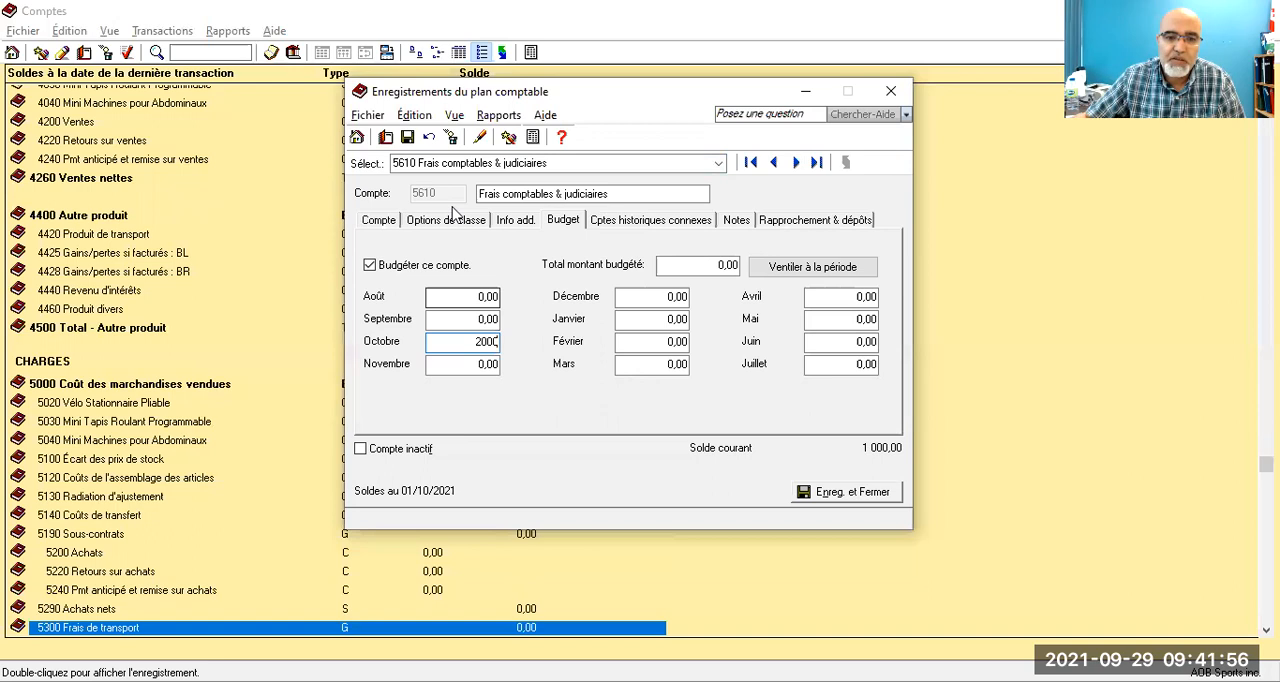
pyautogui.click(407, 138)
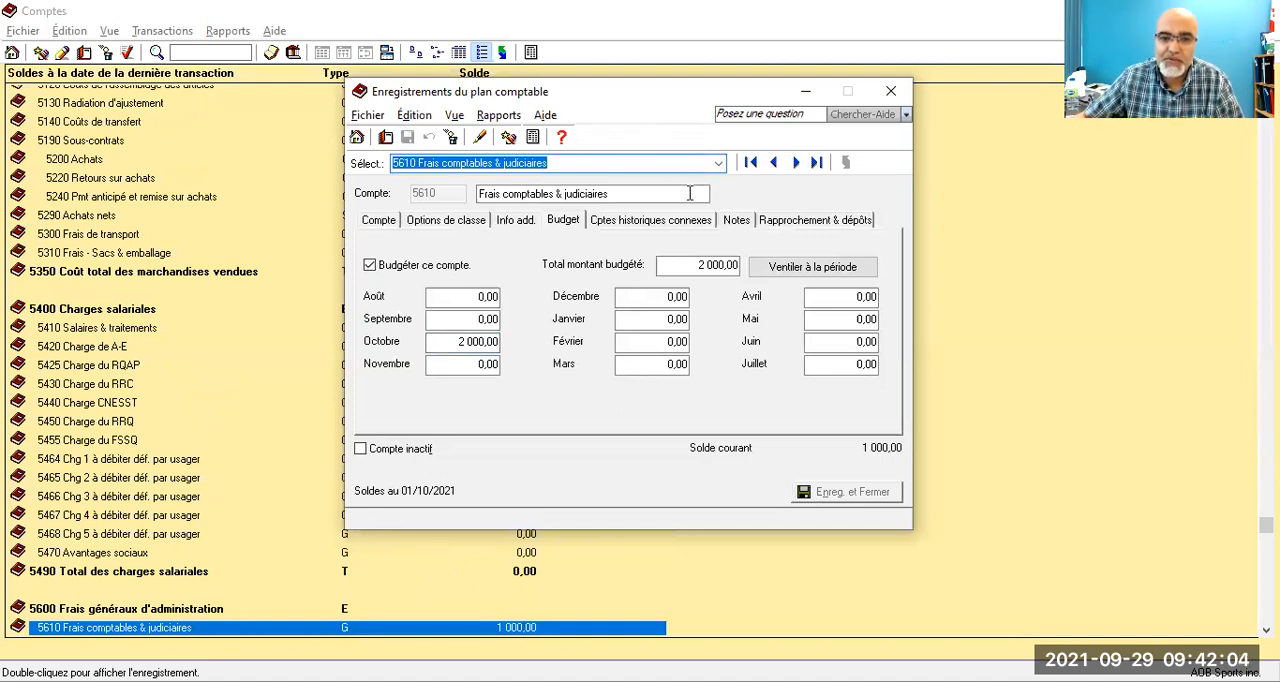
# Step: Enable budgeting for account 5615 Publicité & promotions, set its October budget to 900,00 and save the account
pyautogui.click(718, 163)
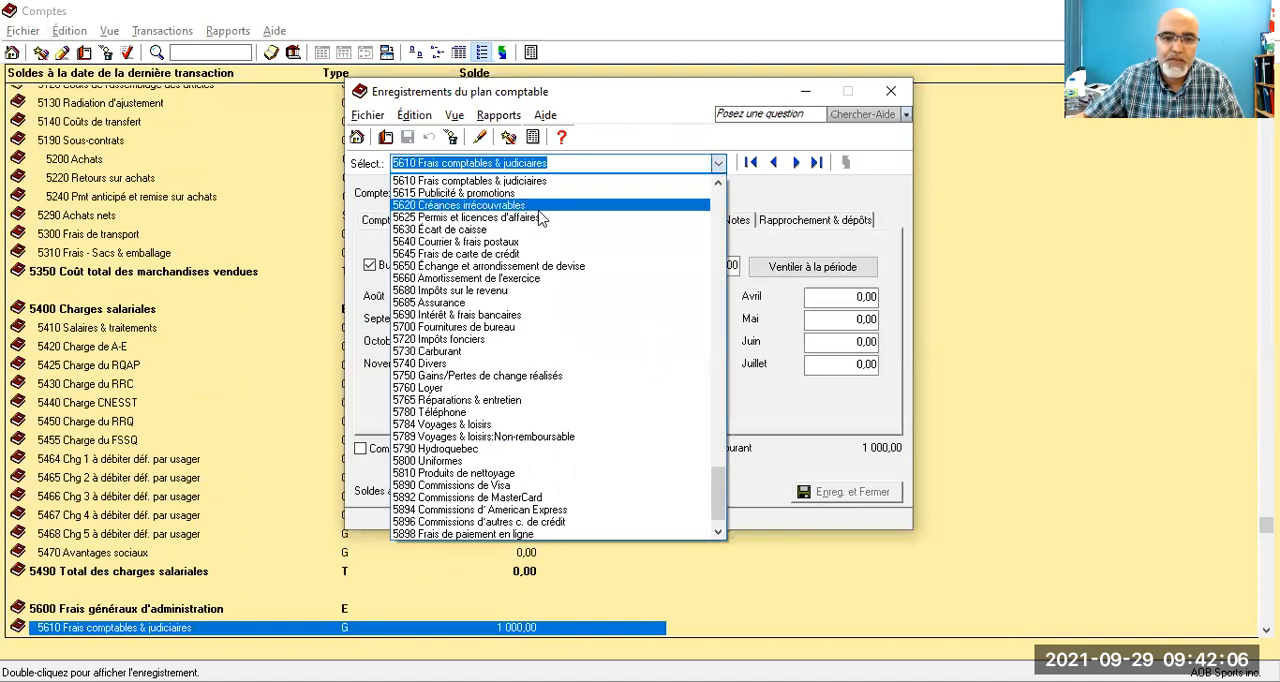
pyautogui.click(525, 193)
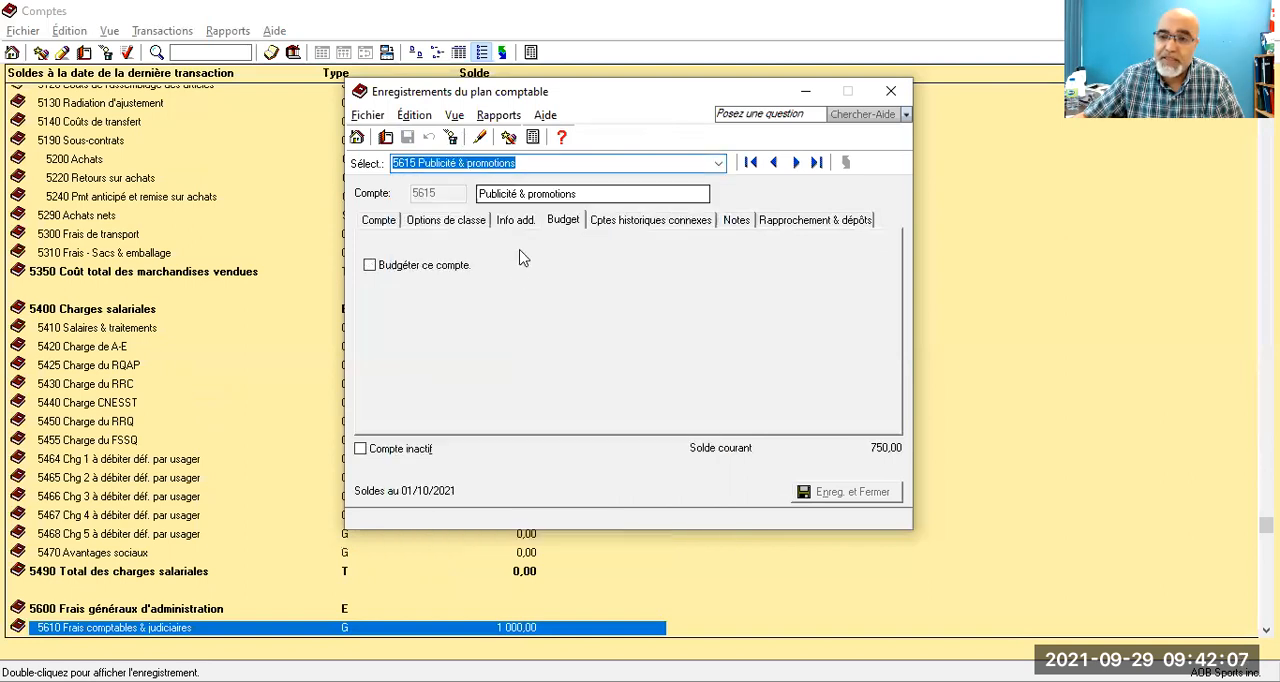
pyautogui.click(393, 274)
pyautogui.press('Tab')
pyautogui.press('Tab')
pyautogui.press('Tab')
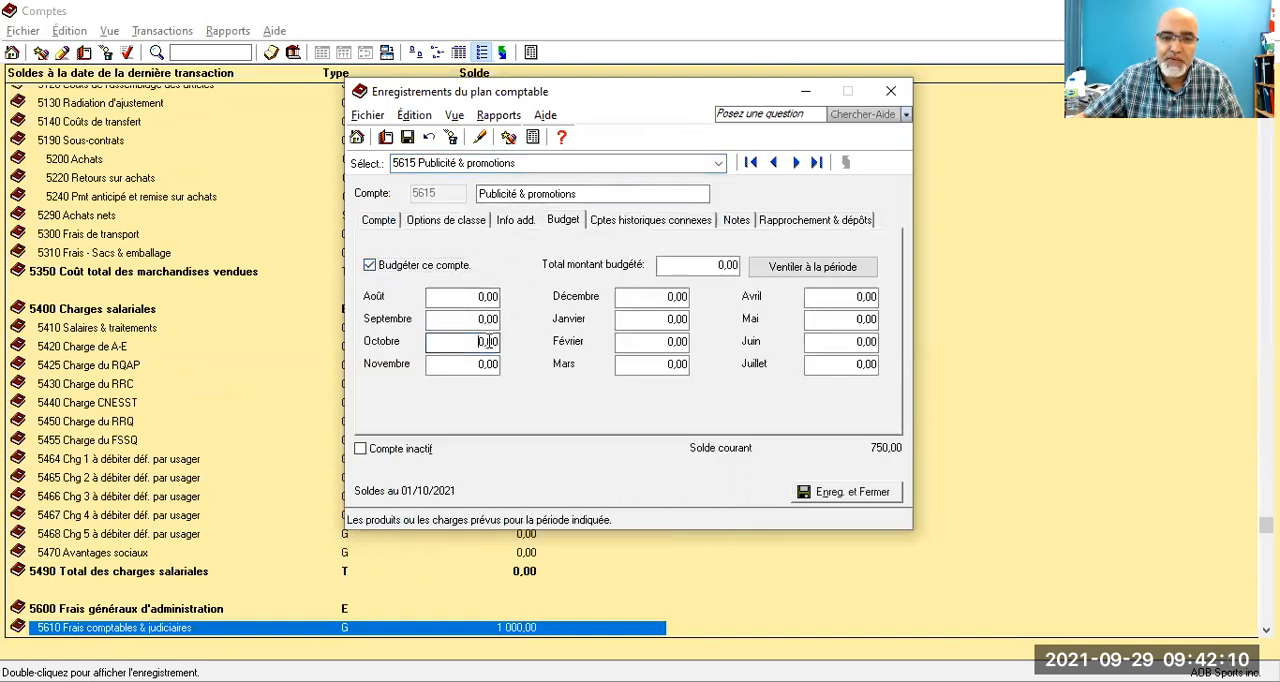
pyautogui.write('9')
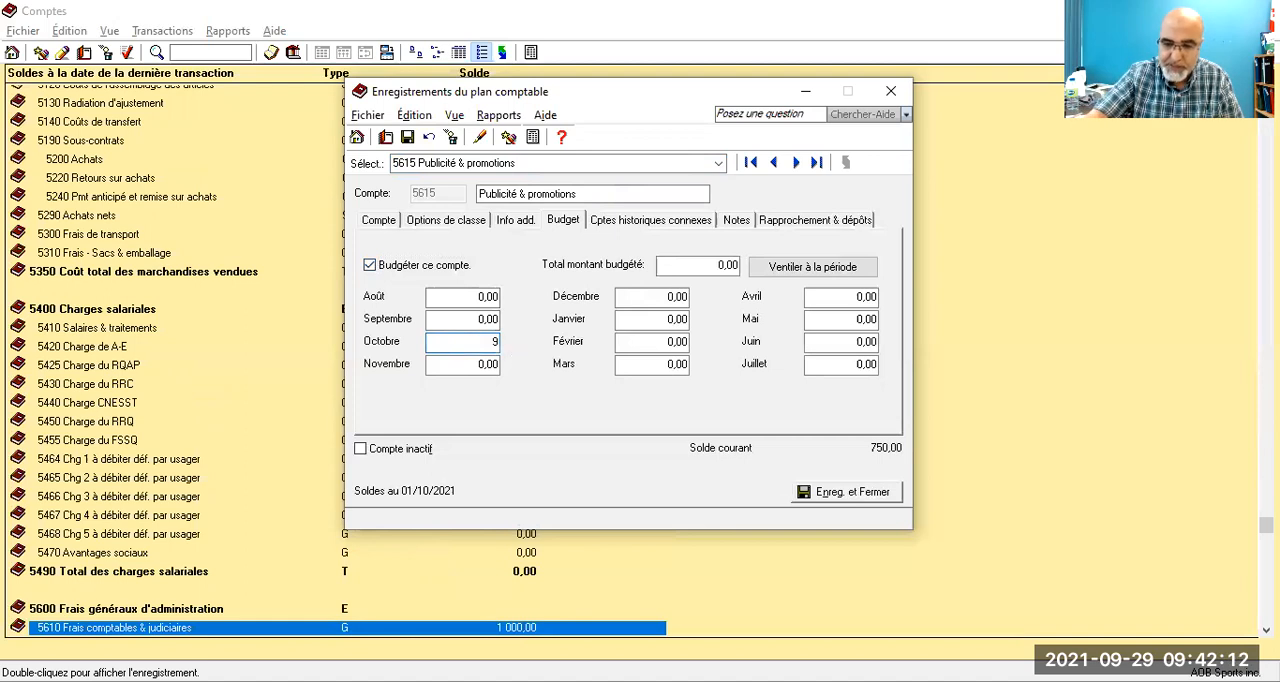
pyautogui.write('00')
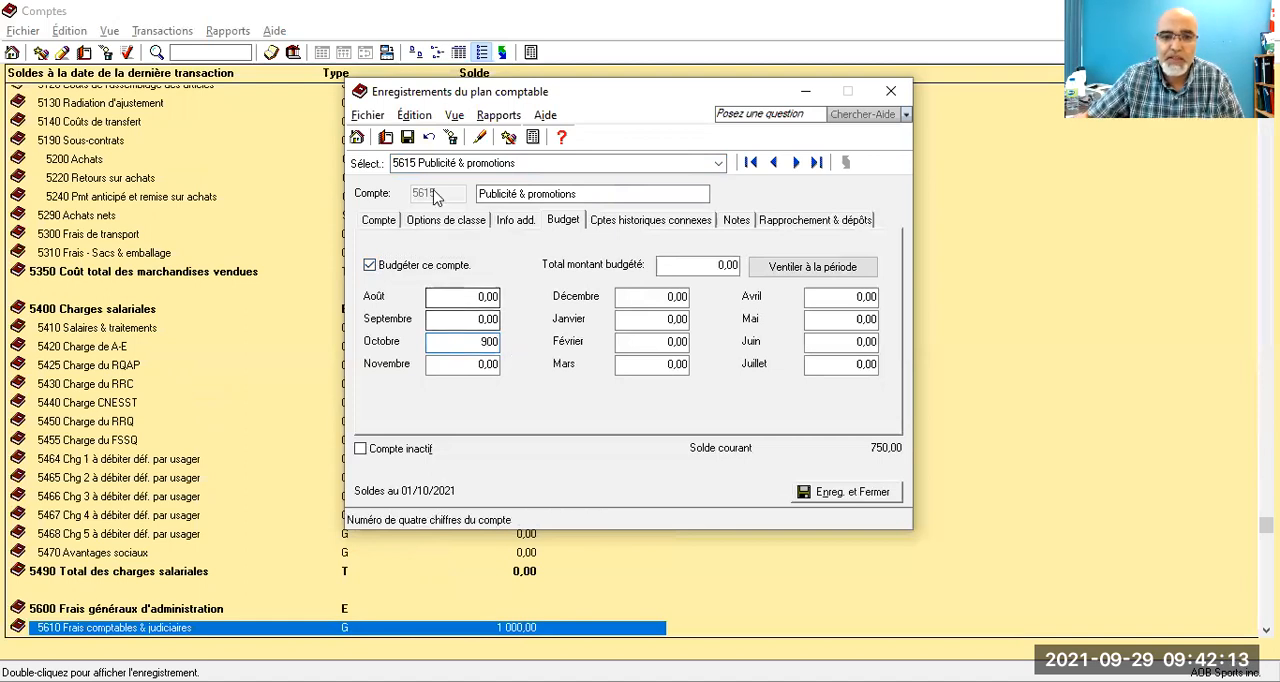
pyautogui.click(408, 138)
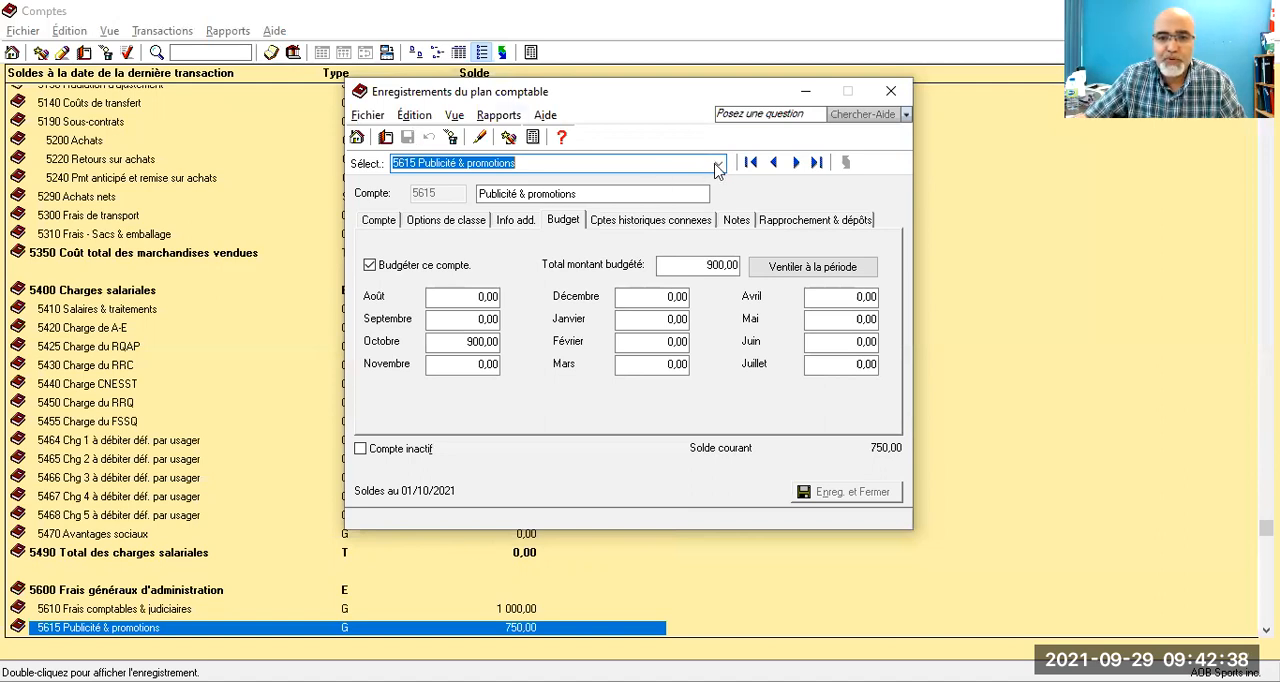
# Step: Enable budgeting for account 5640 Courrier & frais postaux, set its October budget to 600,00 and save the account
pyautogui.click(718, 163)
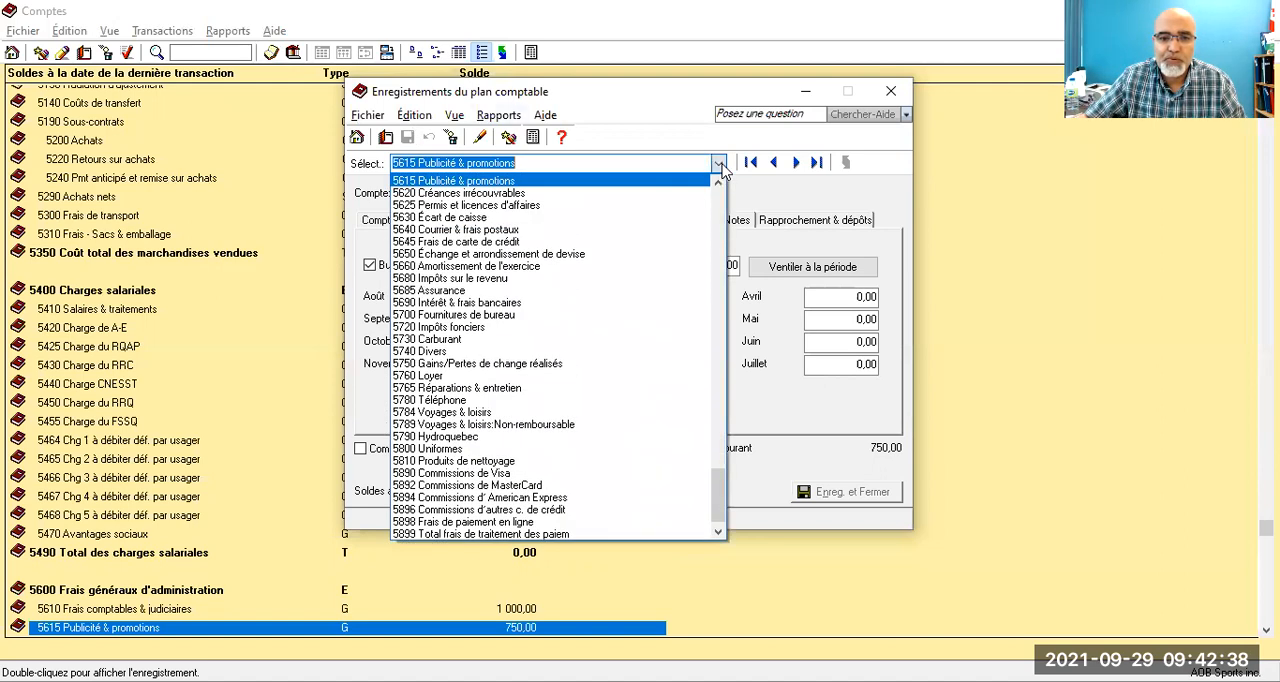
pyautogui.click(465, 230)
pyautogui.click(370, 265)
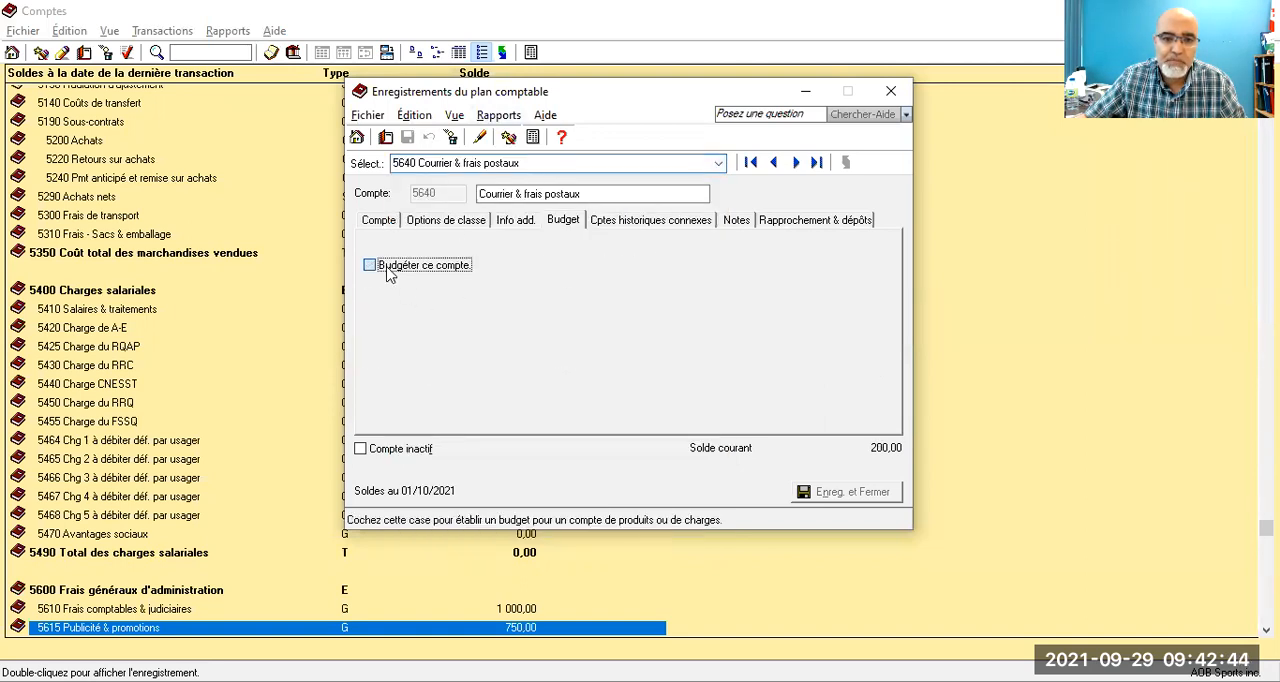
pyautogui.click(470, 342)
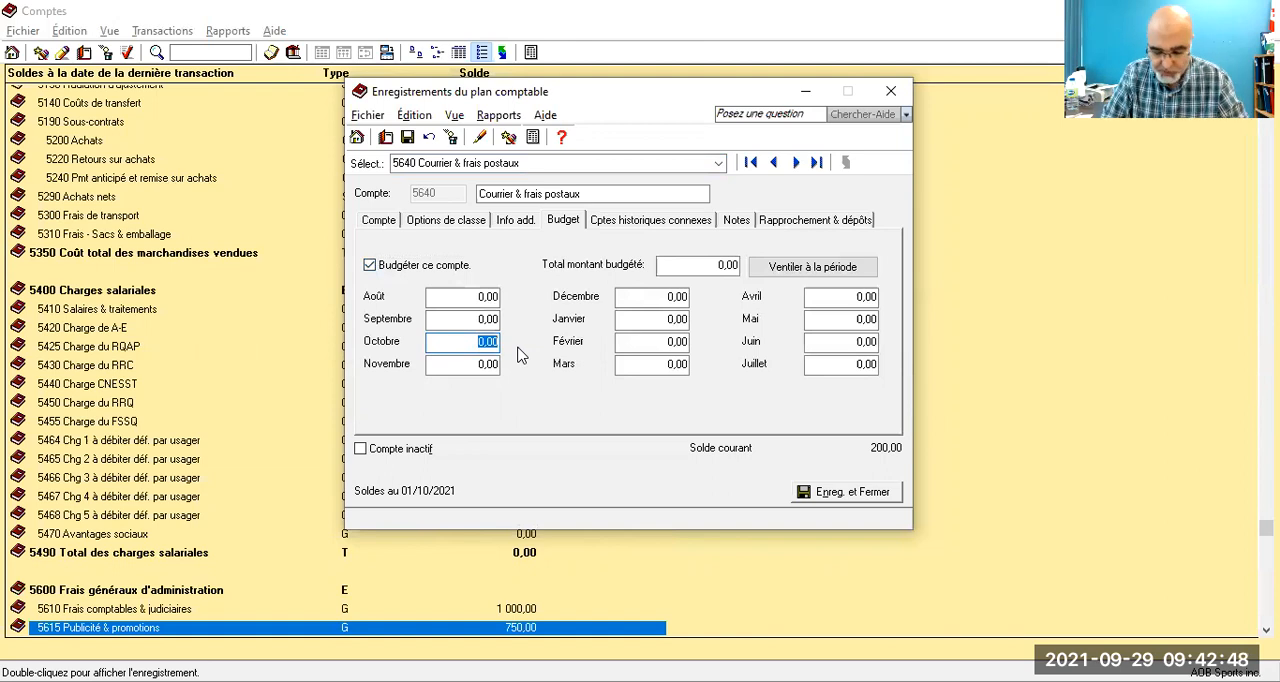
pyautogui.write('600')
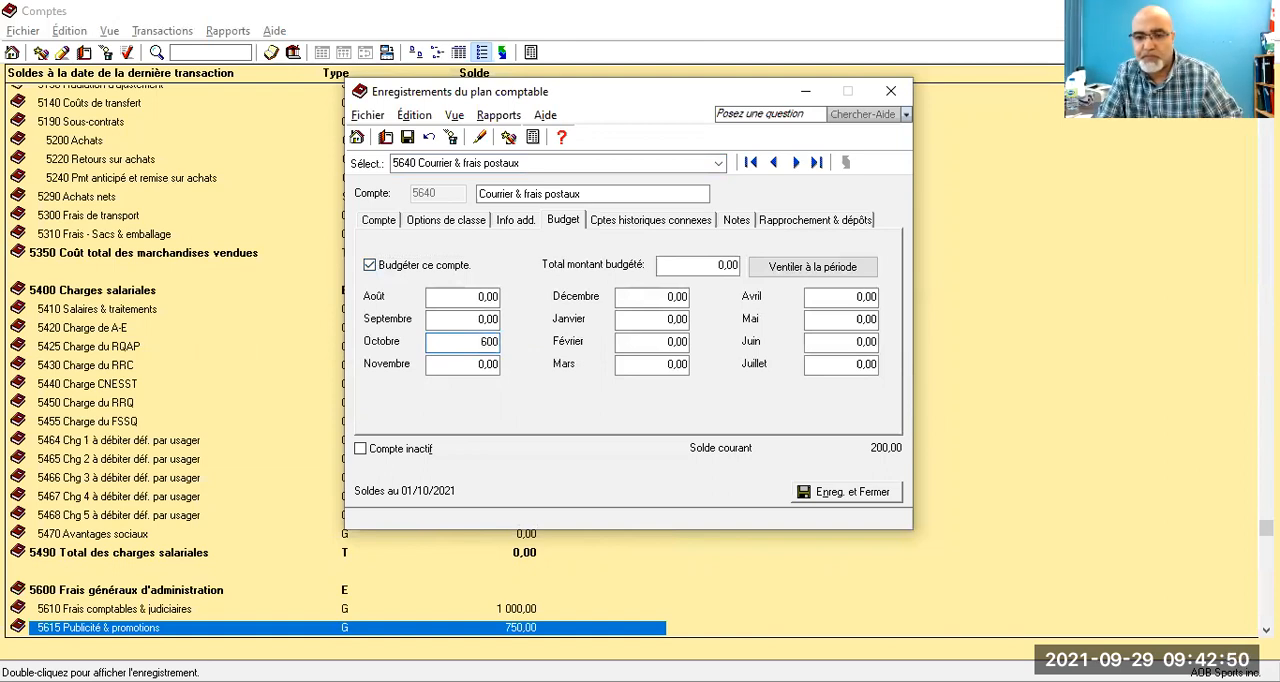
pyautogui.click(472, 319)
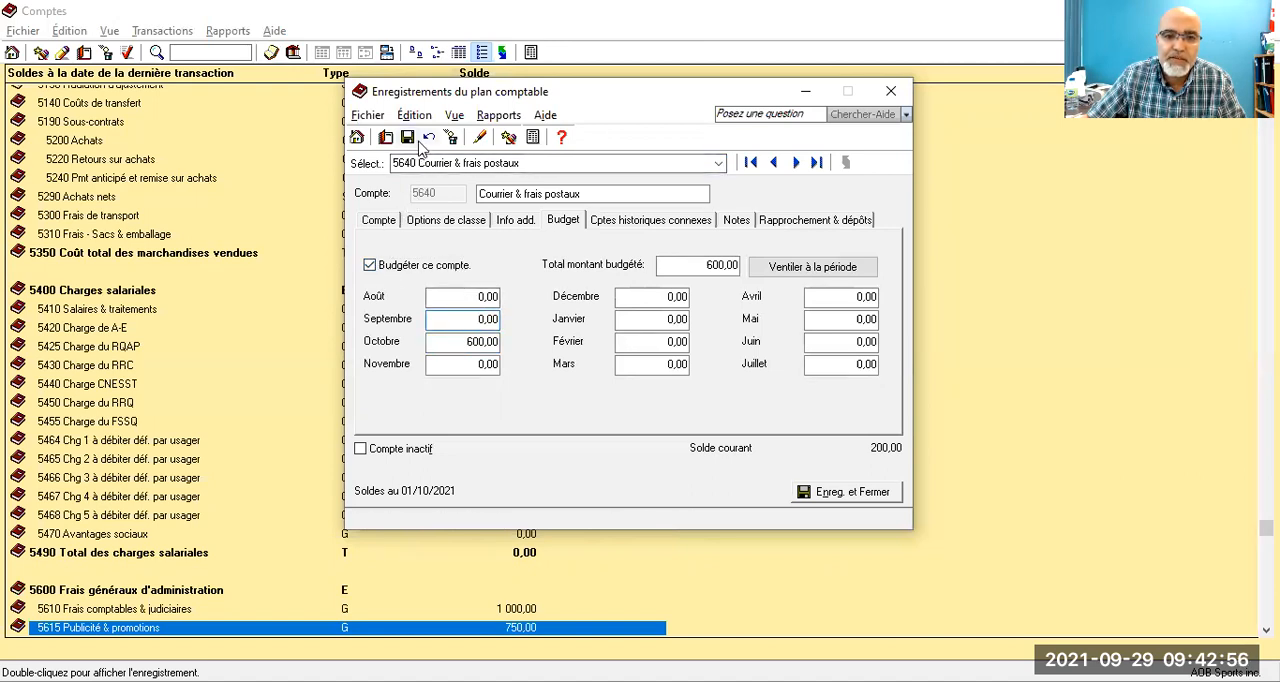
pyautogui.click(409, 138)
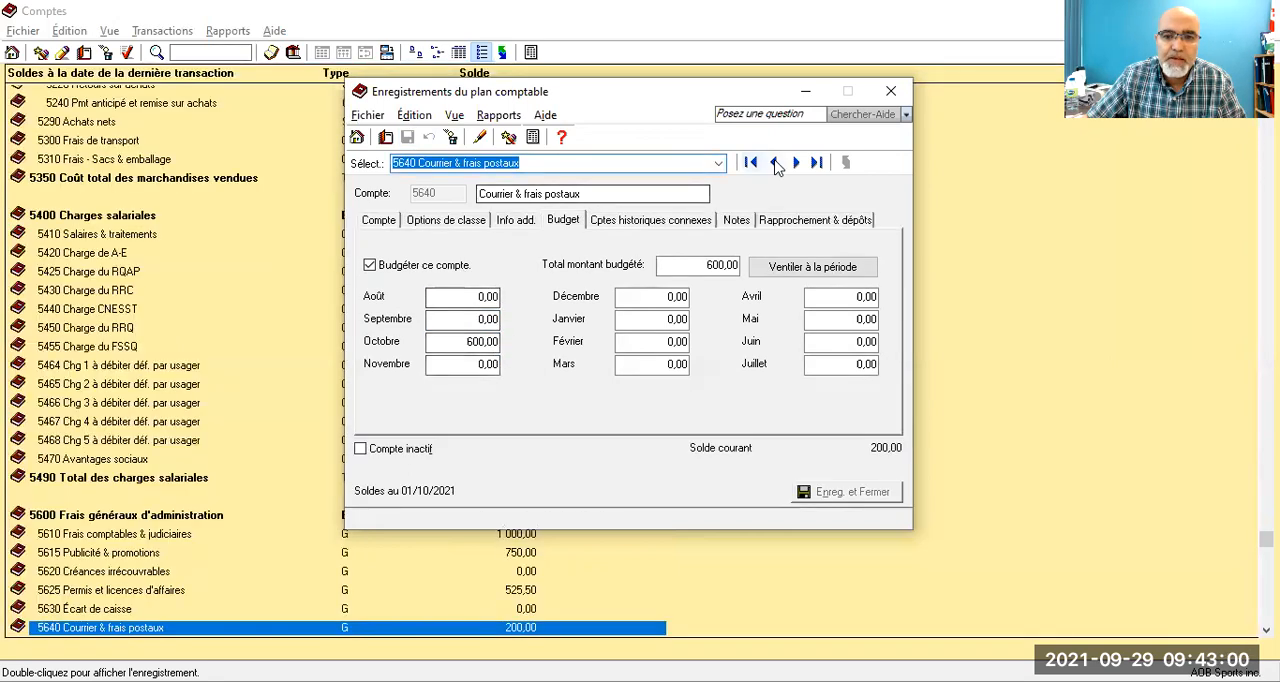
# Step: Enable budgeting for account 5700 Fournitures de bureau, set its October budget to 900,00 and save the account
pyautogui.click(718, 163)
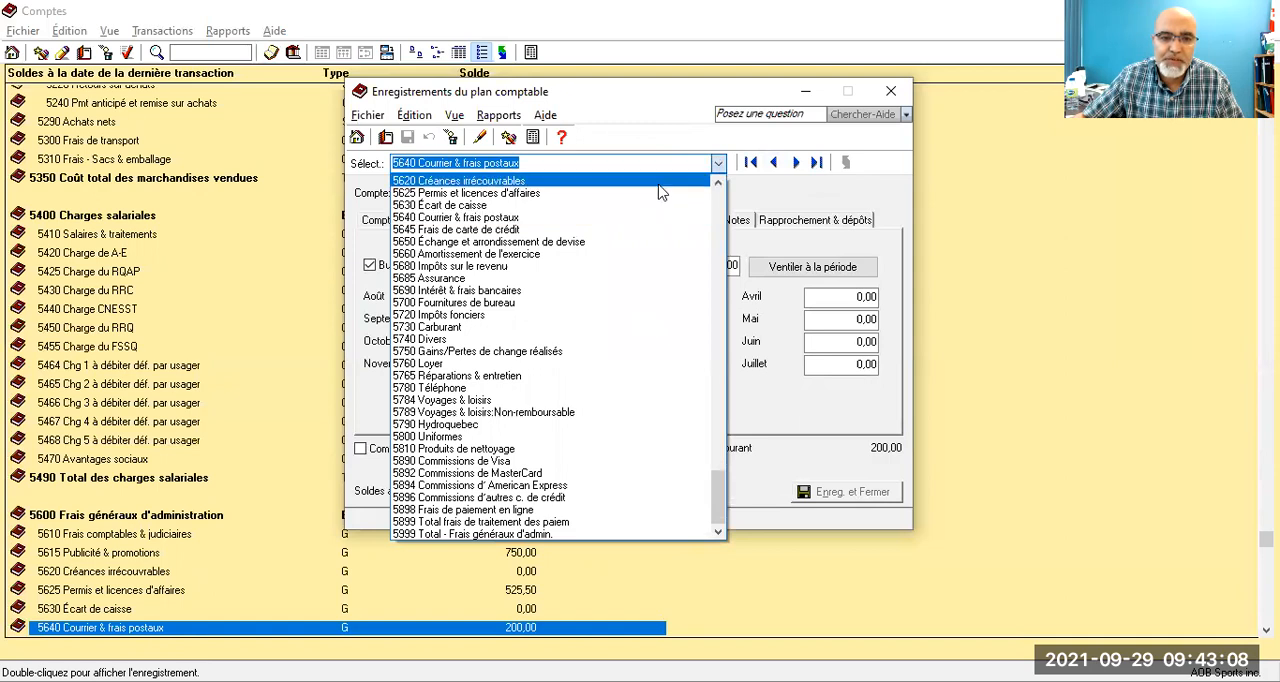
pyautogui.click(481, 303)
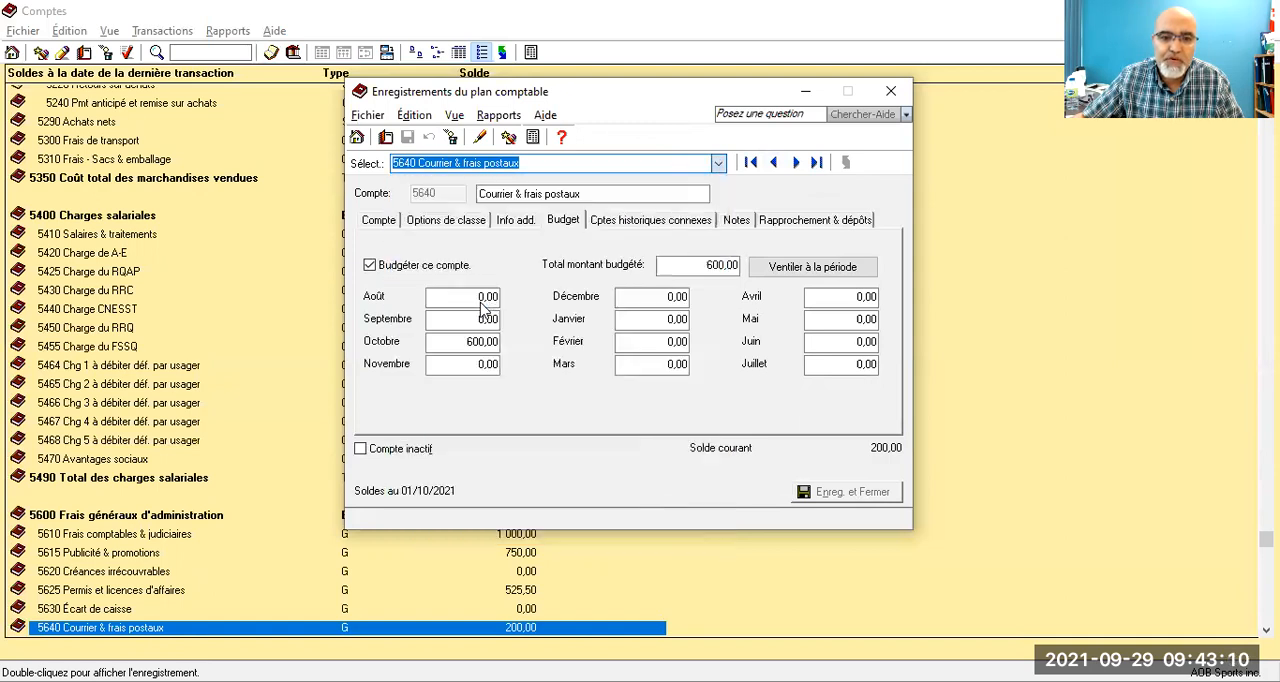
pyautogui.click(369, 266)
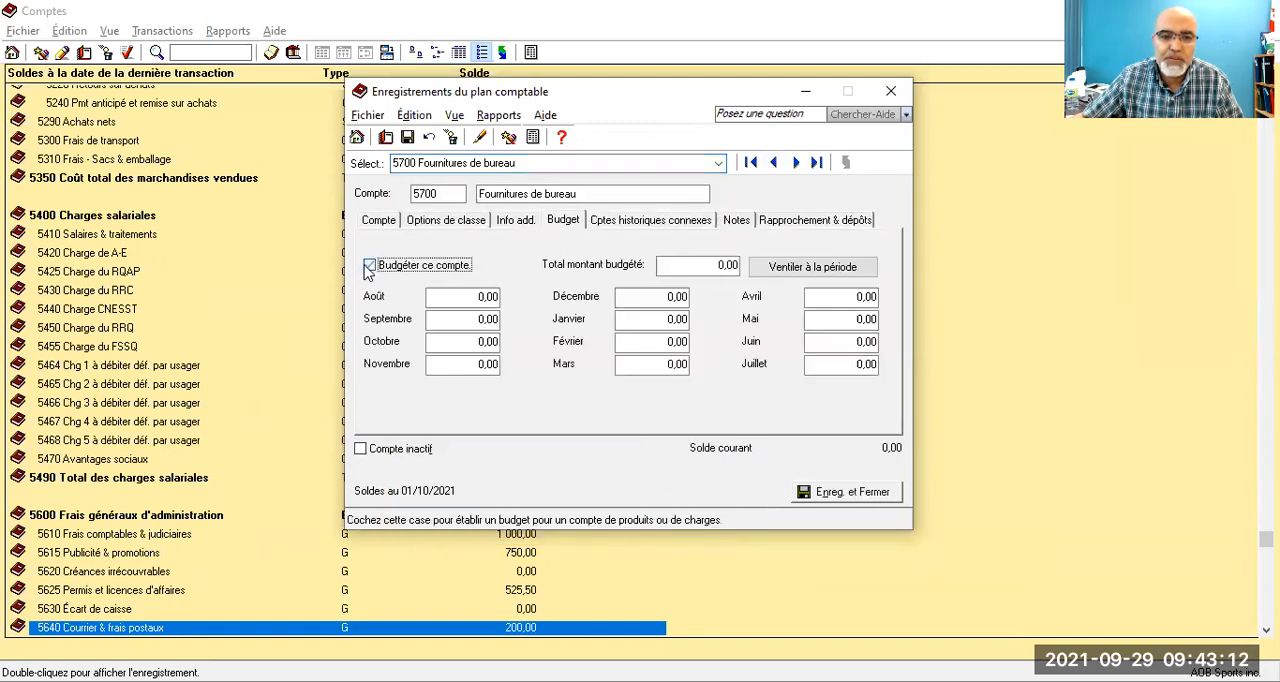
pyautogui.click(466, 342)
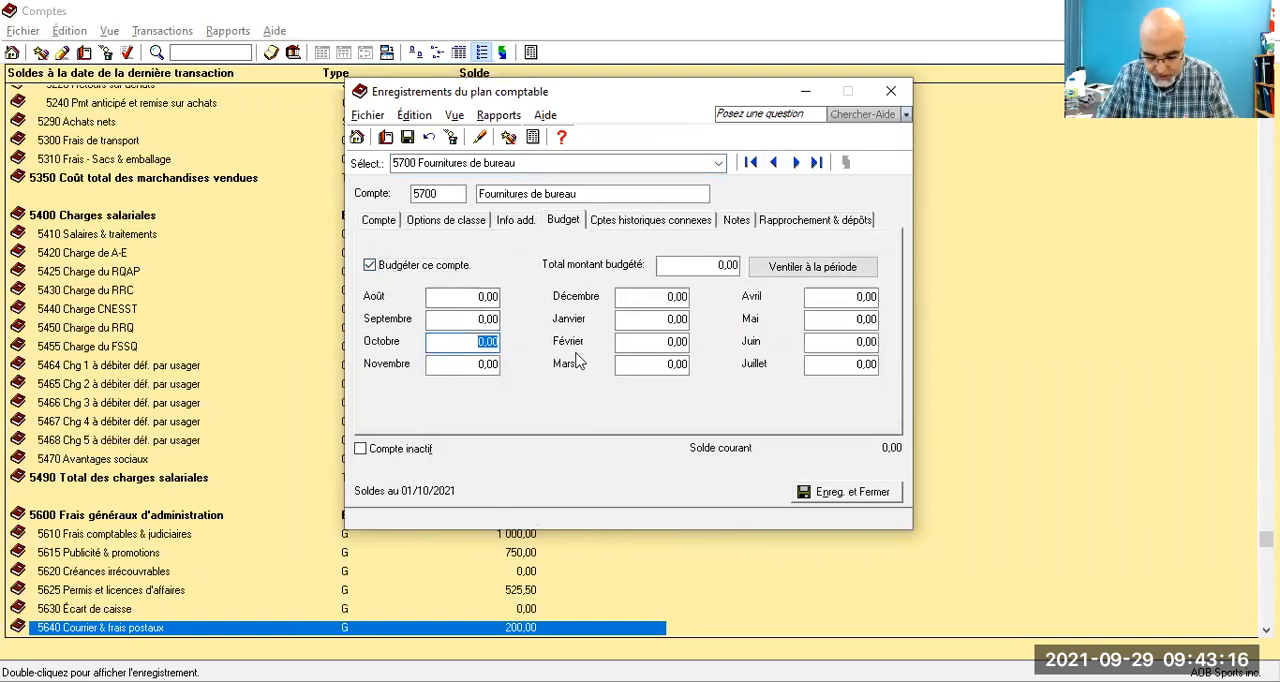
pyautogui.write('900')
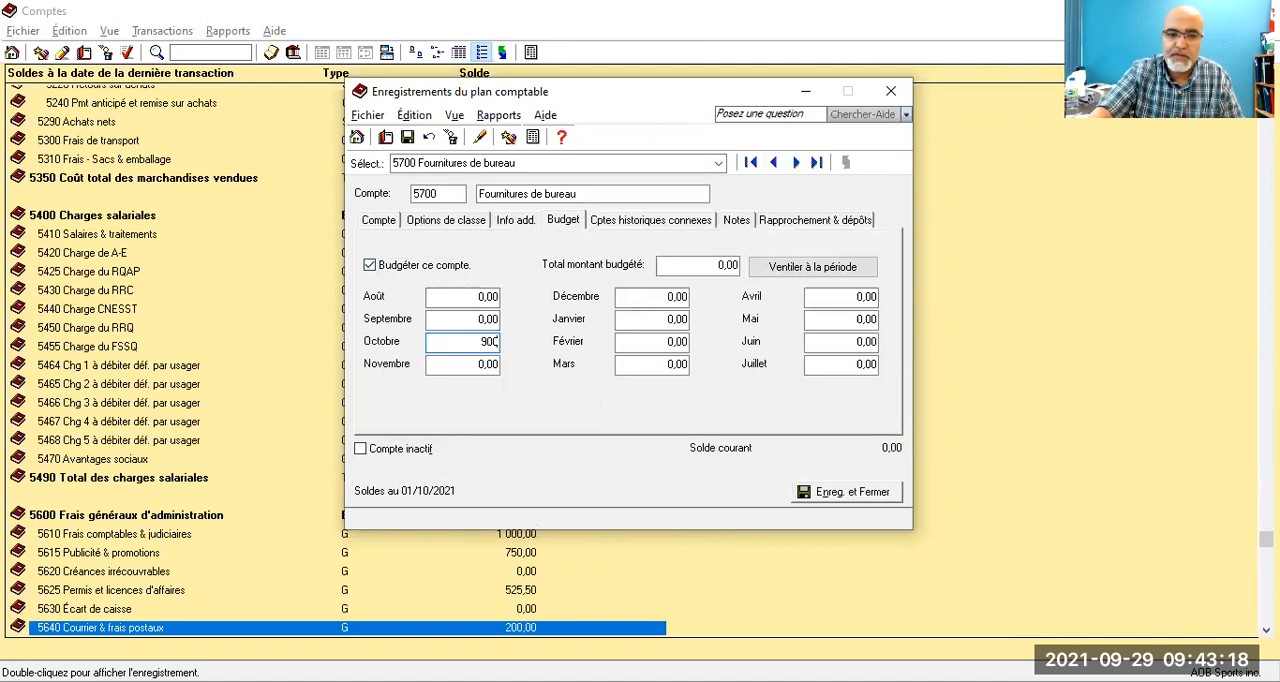
pyautogui.click(410, 138)
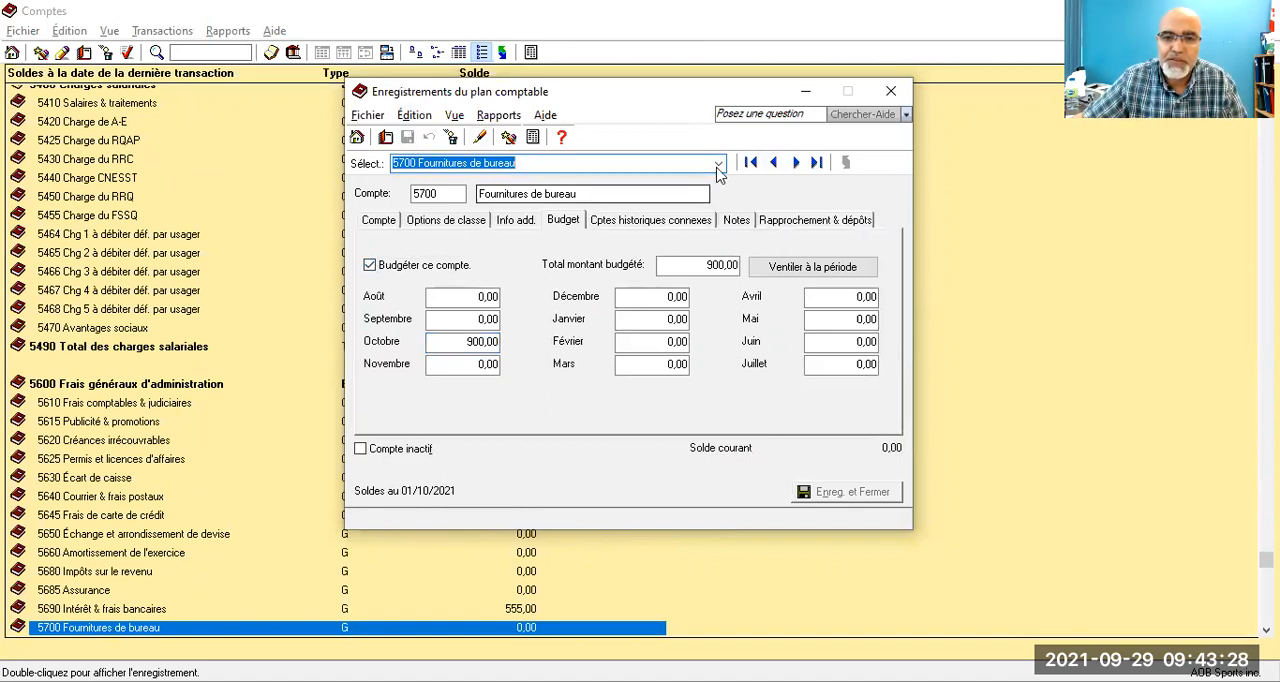
# Step: Enable budgeting for account 5730 Carburant, set its October budget to 650,00 and save the account
pyautogui.click(718, 163)
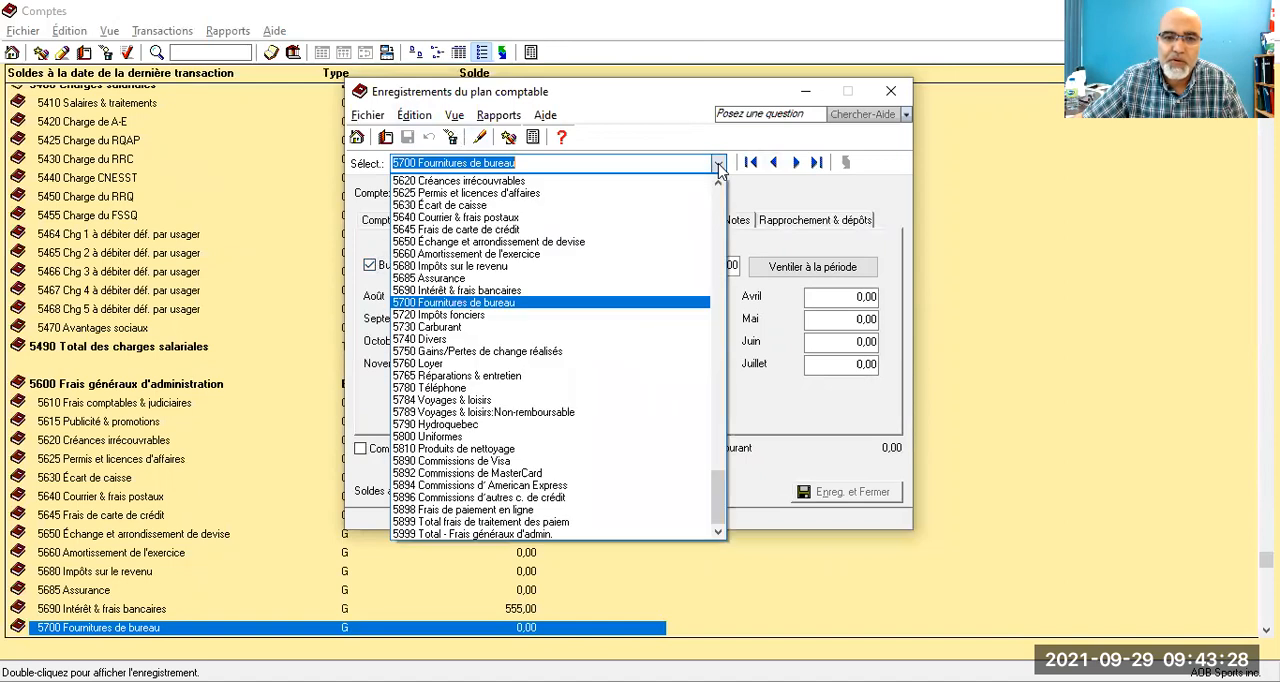
pyautogui.click(462, 327)
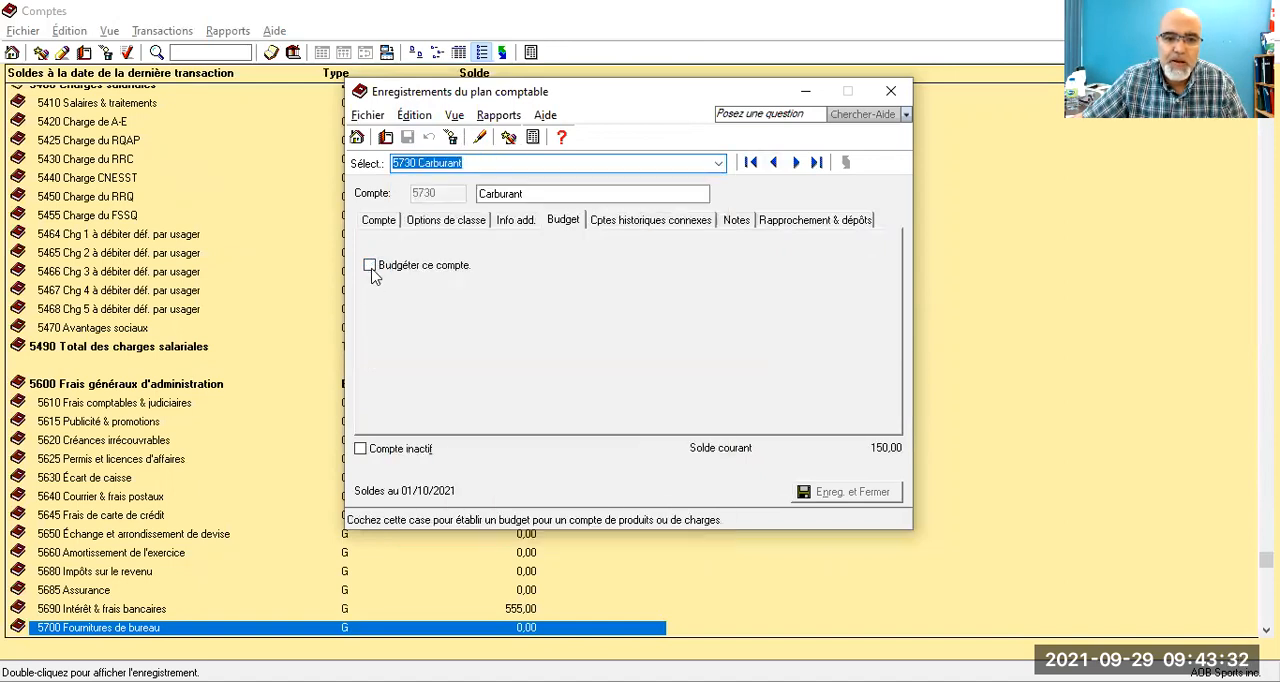
pyautogui.click(370, 265)
pyautogui.click(455, 341)
pyautogui.moveTo(455, 341); pyautogui.dragTo(538, 342)
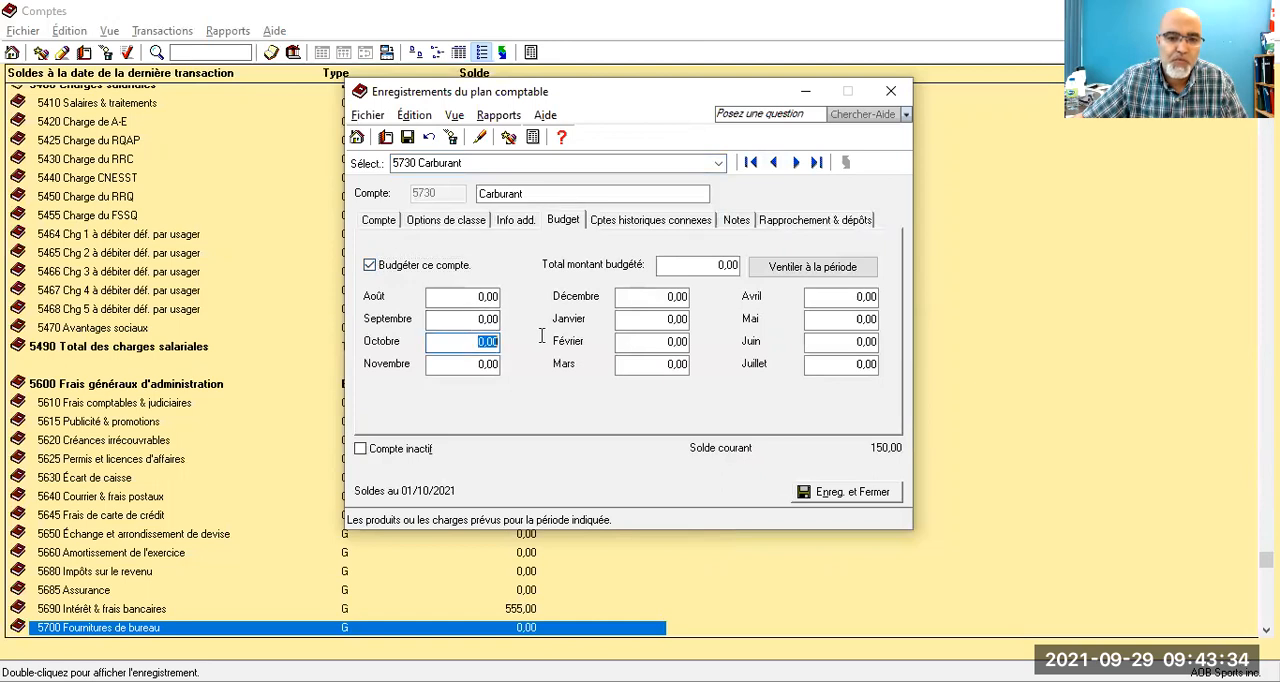
pyautogui.write('650')
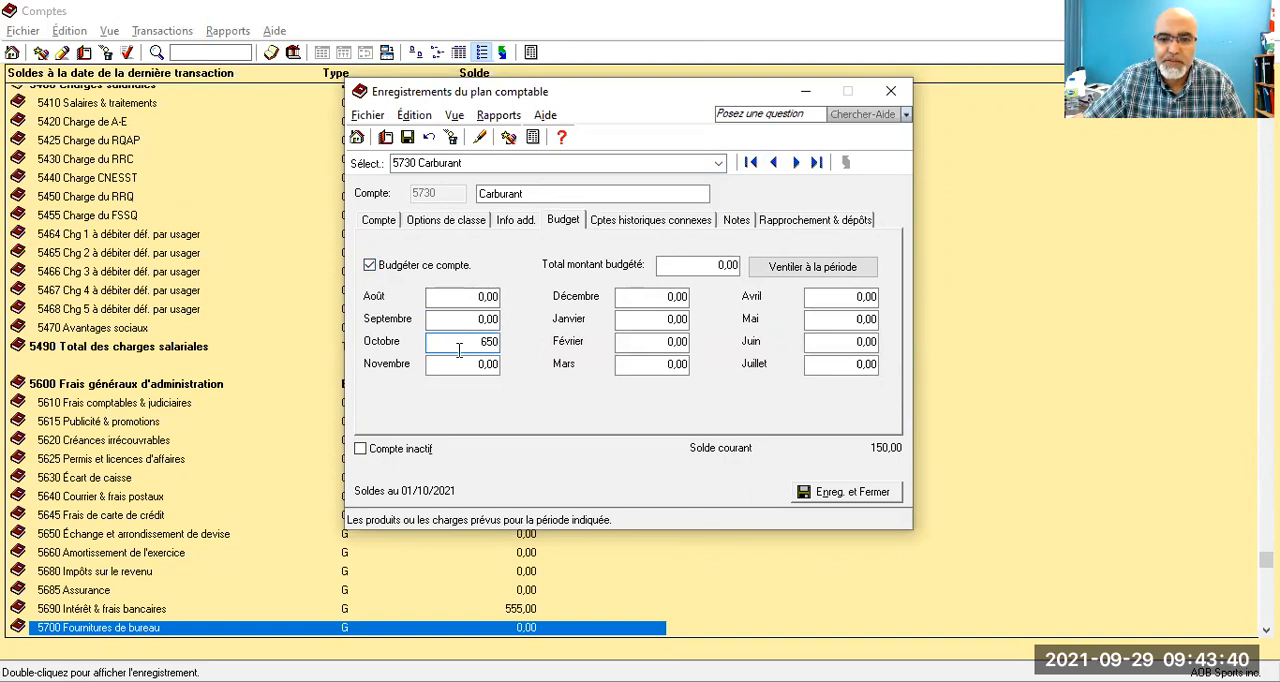
pyautogui.press('Tab')
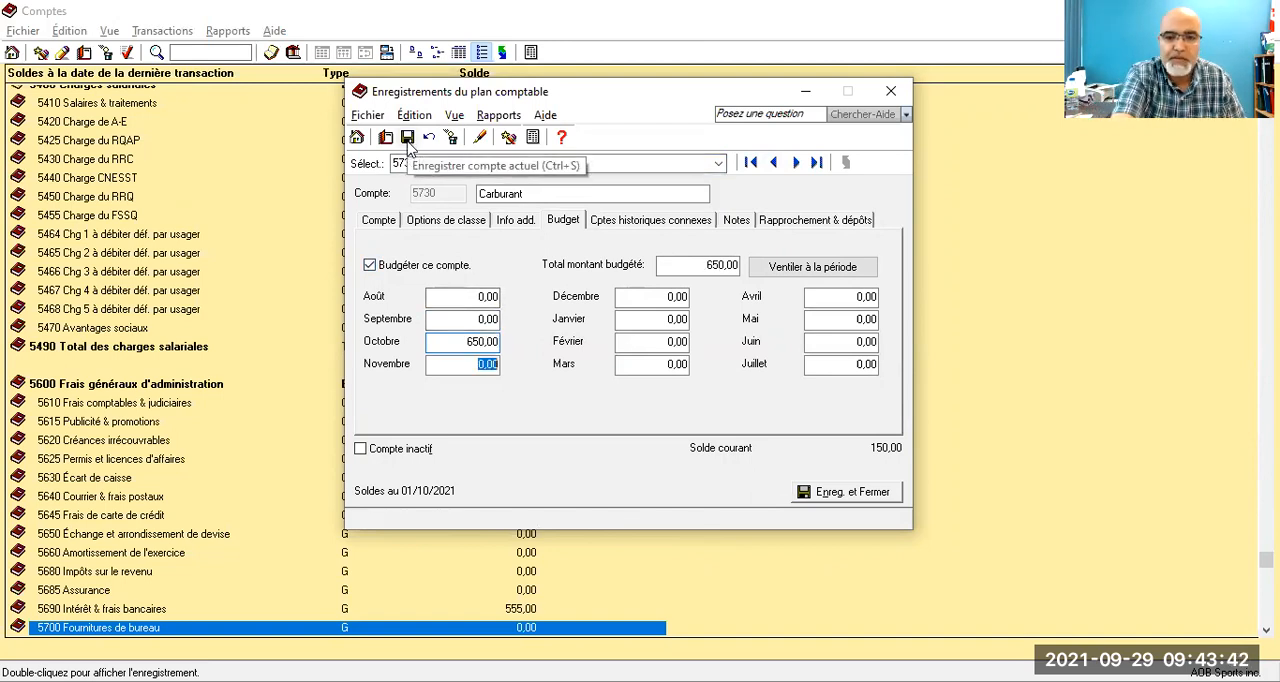
pyautogui.click(408, 143)
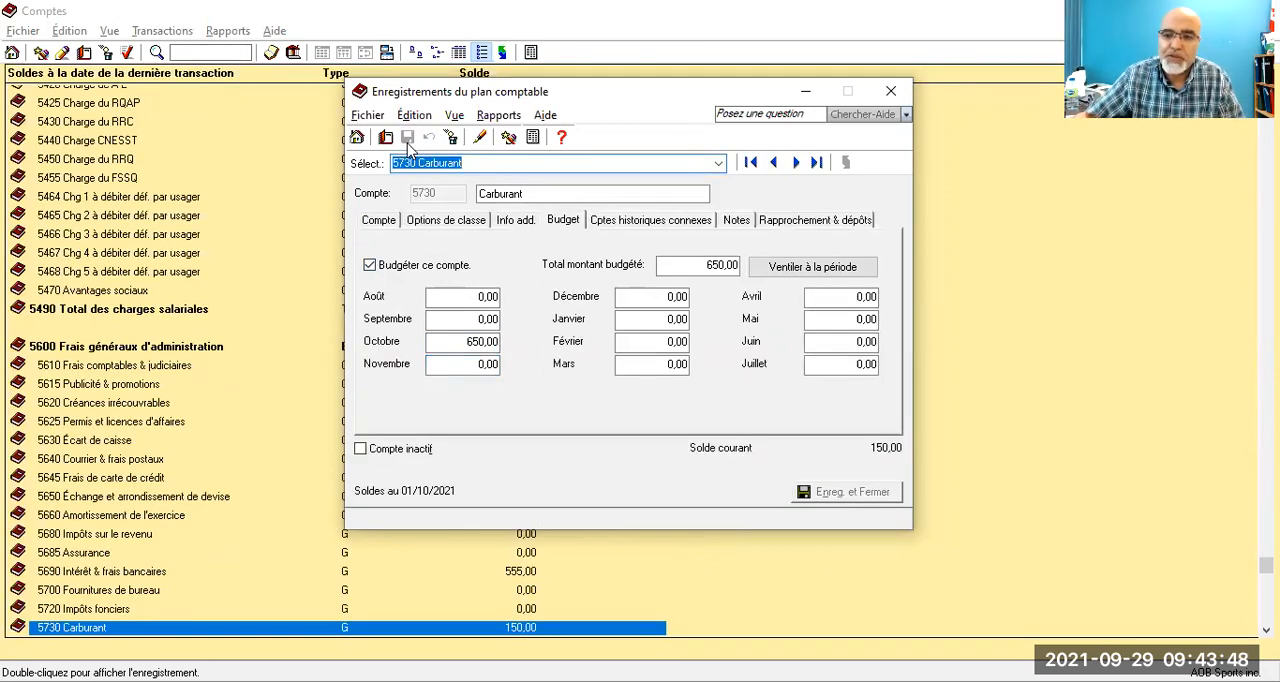
# Step: Enable budgeting for account 5765 Réparations & entretien, set its October budget to 250,00 and save the account
pyautogui.click(718, 163)
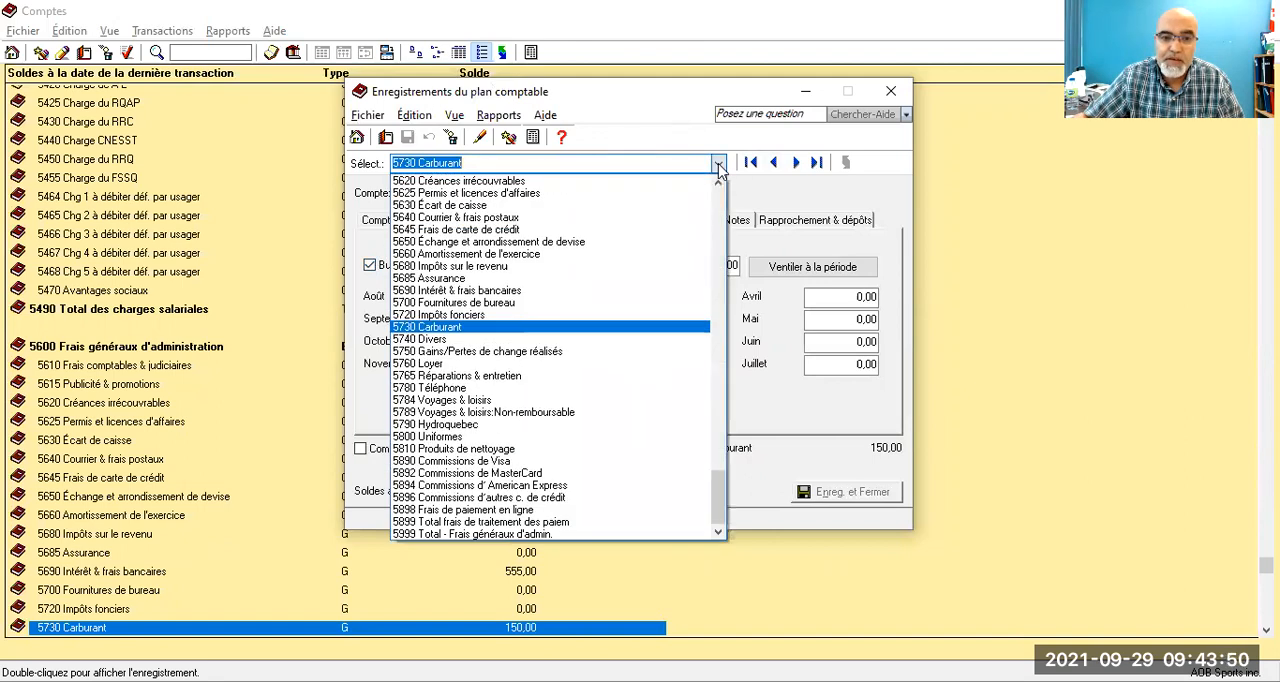
pyautogui.click(446, 376)
pyautogui.click(370, 266)
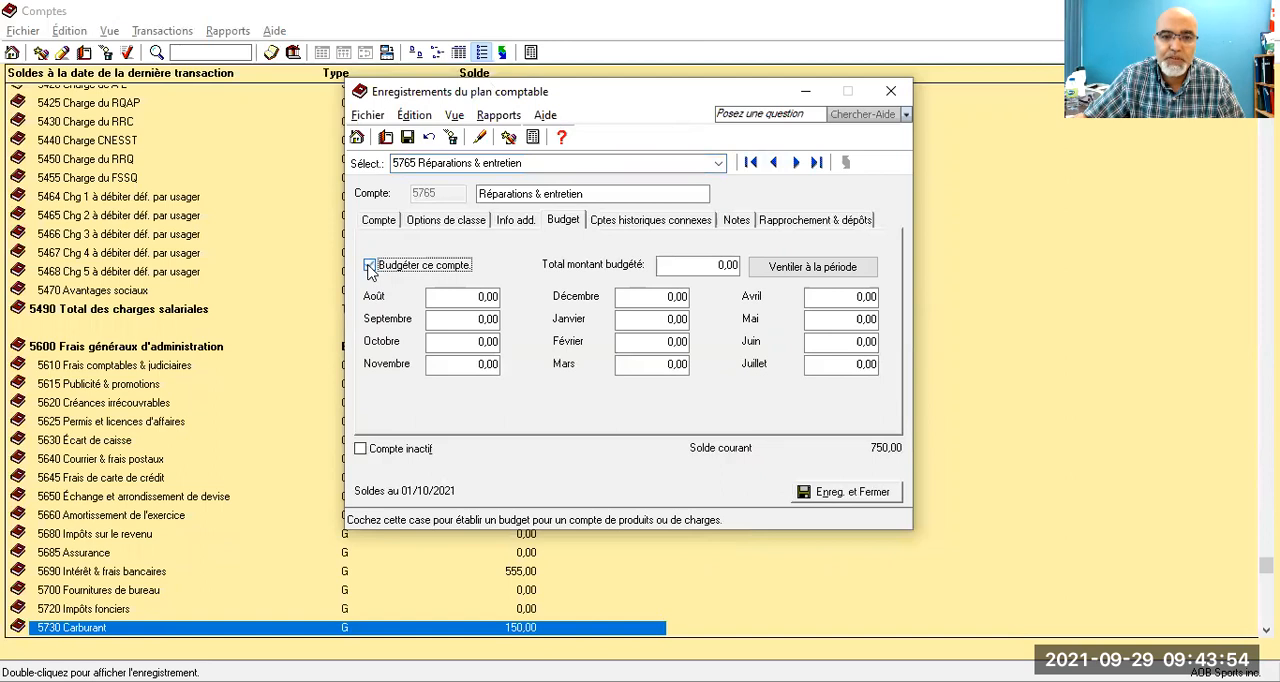
pyautogui.click(480, 341)
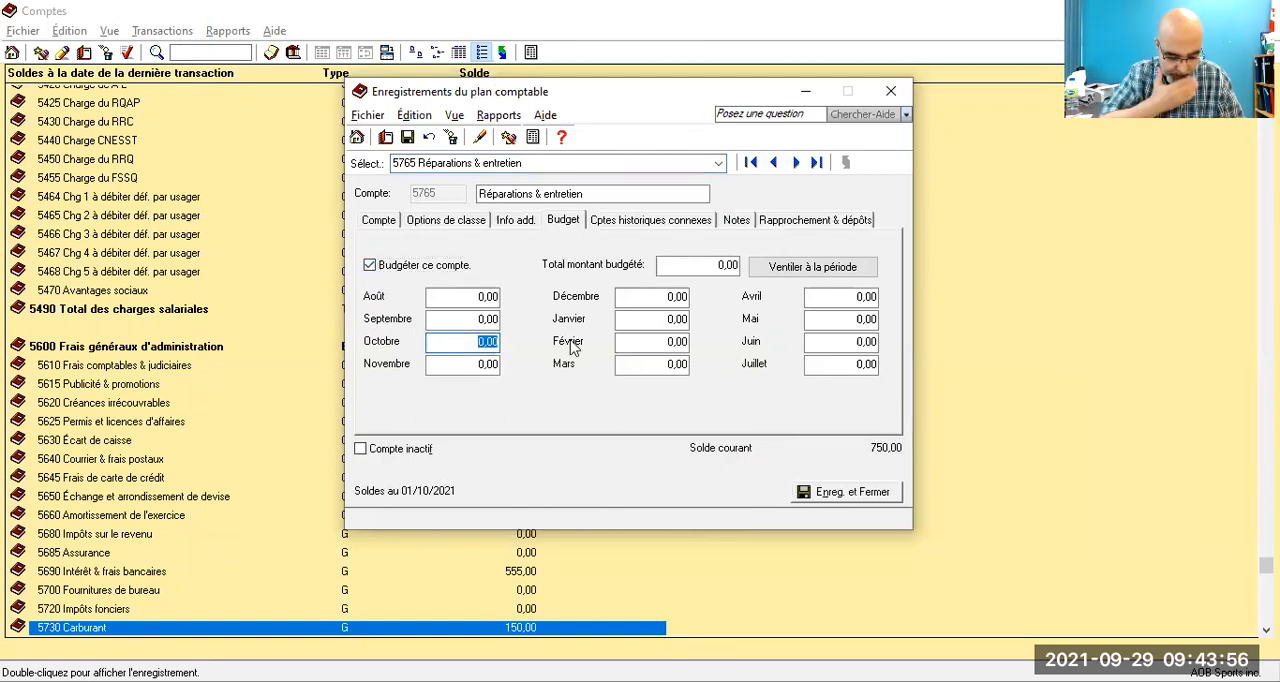
pyautogui.write('250')
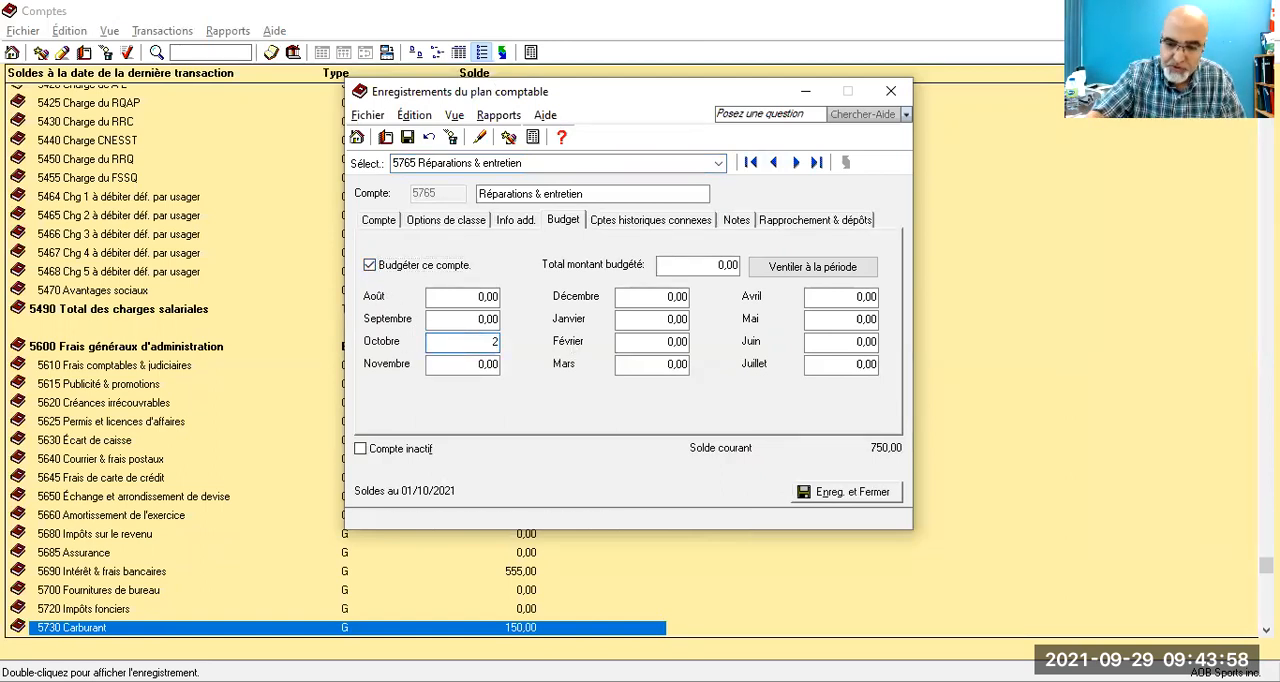
pyautogui.click(408, 139)
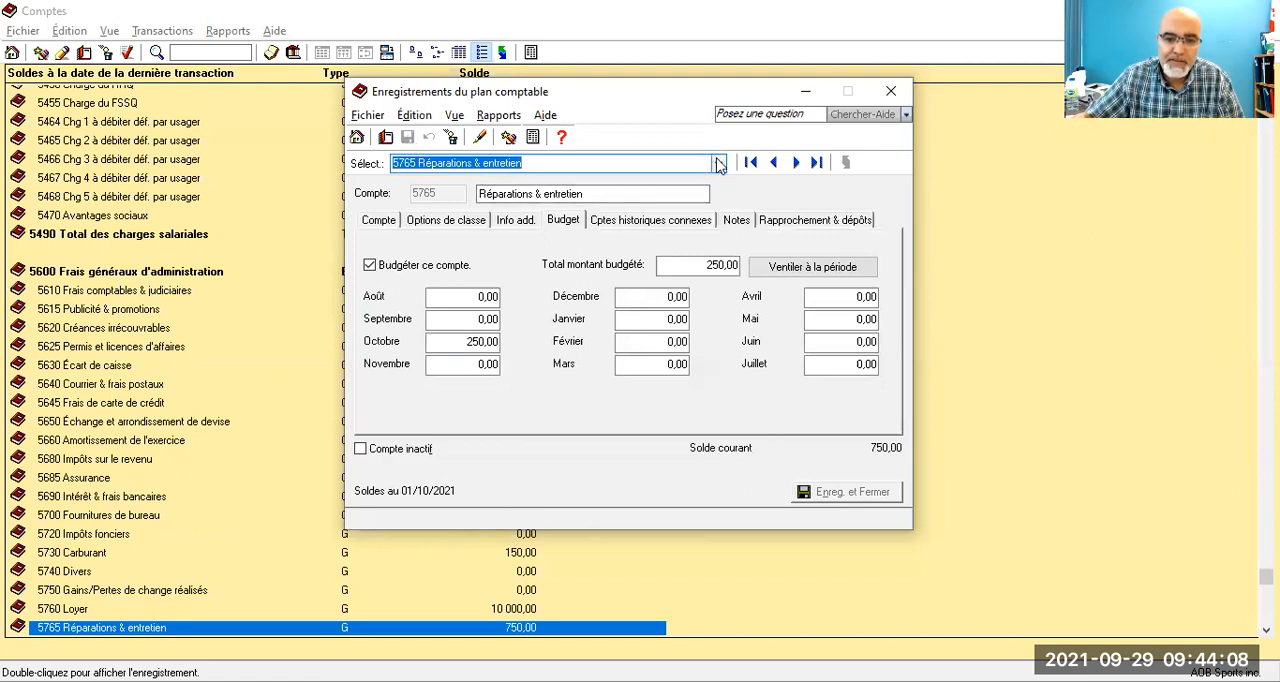
# Step: Enable budgeting for account 5780 Téléphone, set its October budget to 800,00 and save the account
pyautogui.click(718, 163)
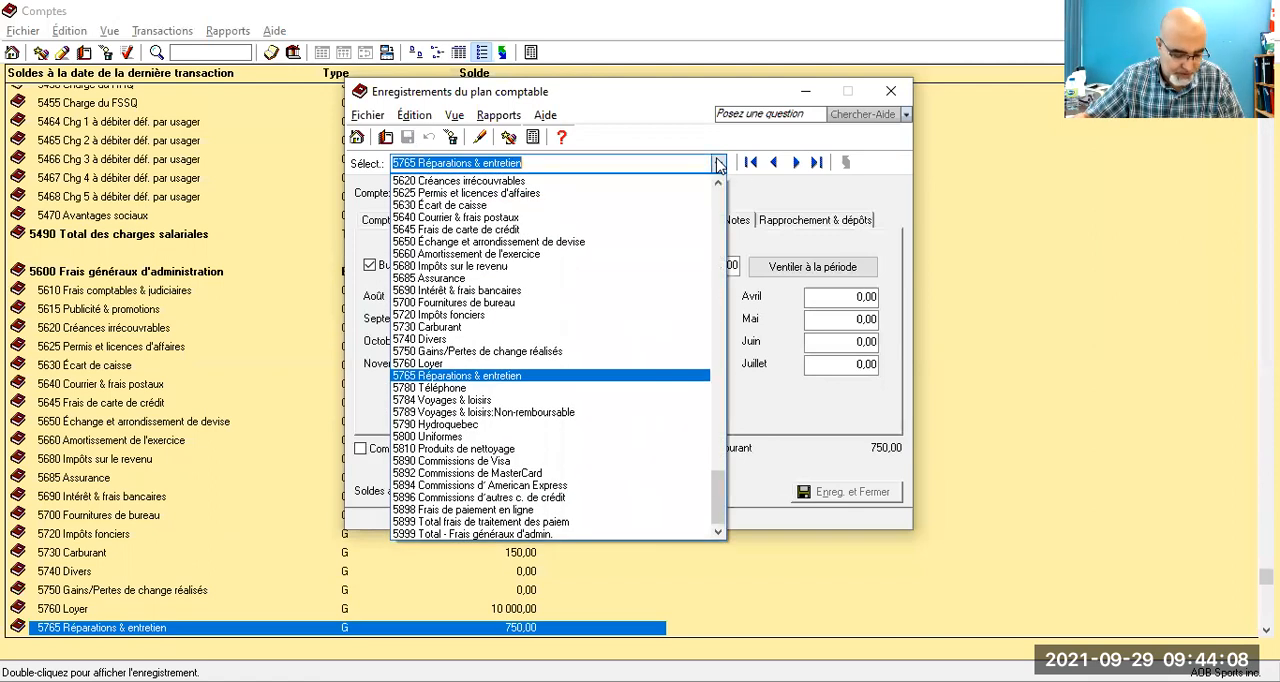
pyautogui.click(455, 389)
pyautogui.click(403, 267)
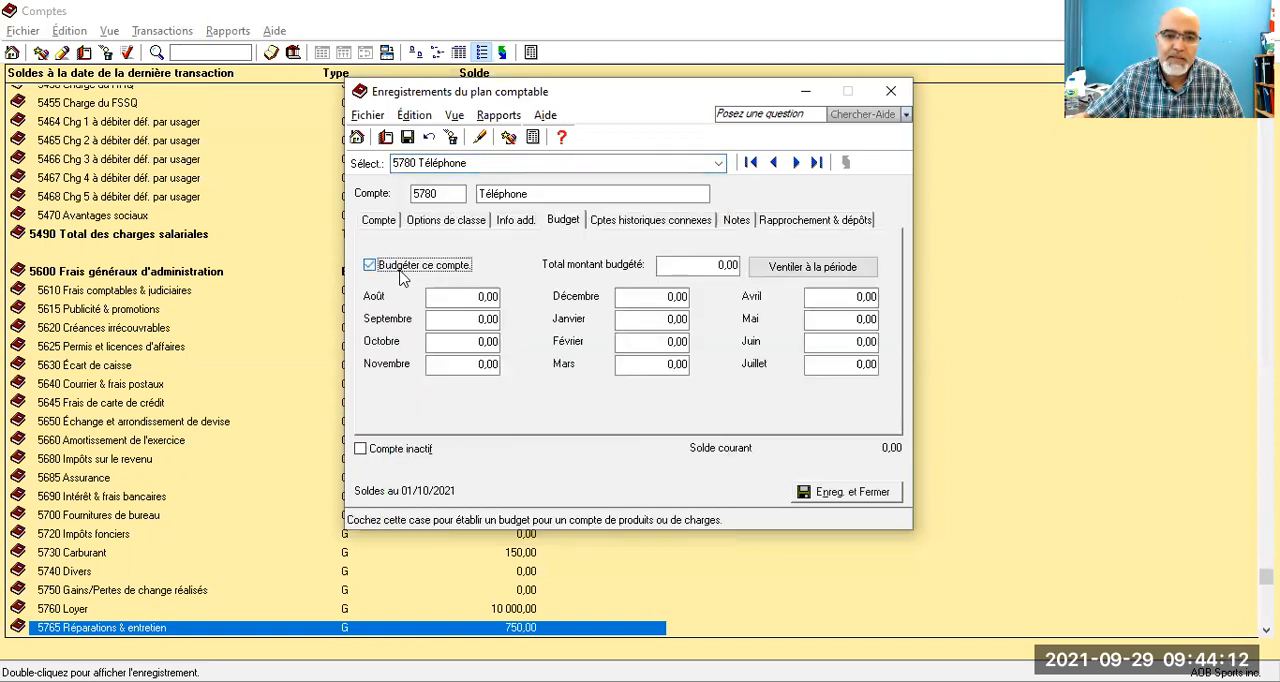
pyautogui.click(455, 341)
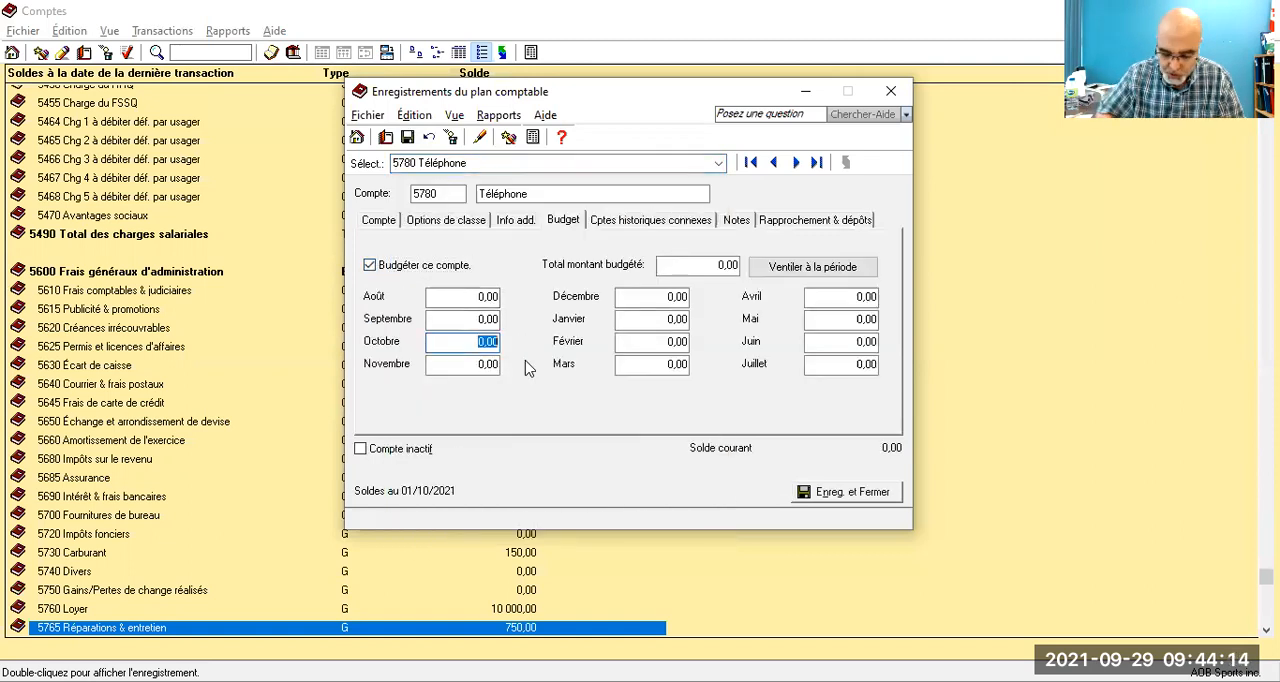
pyautogui.write('800')
pyautogui.press('Tab')
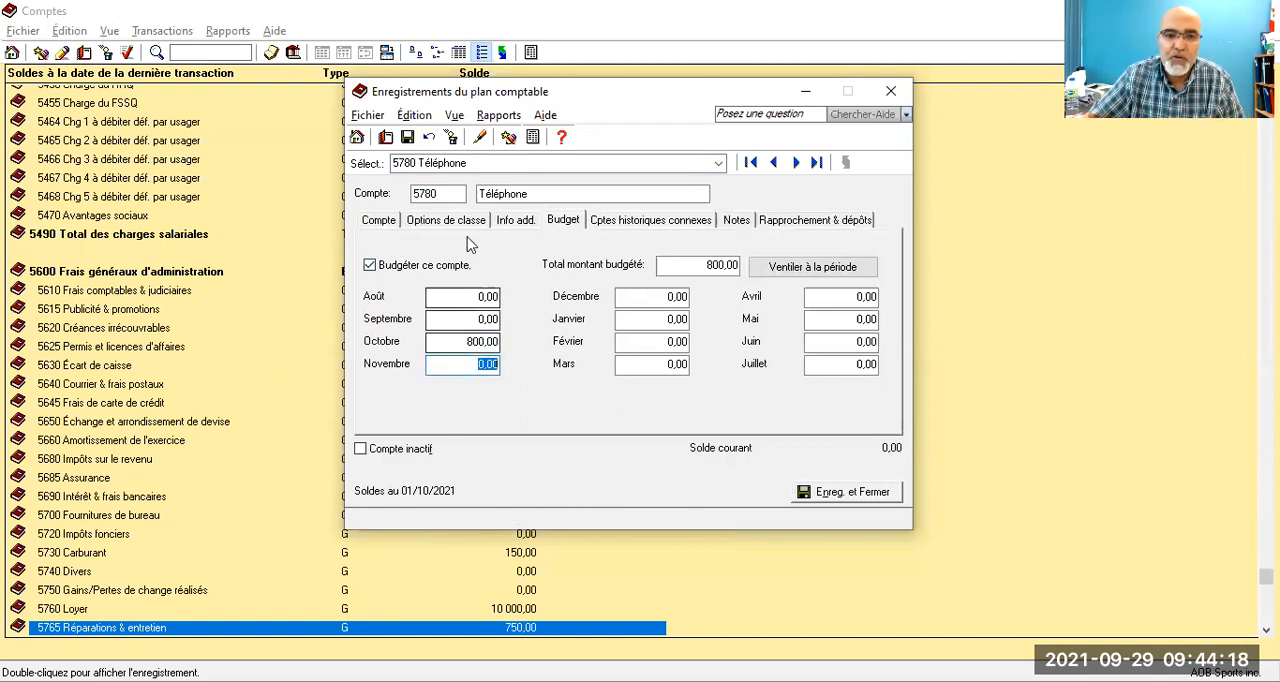
pyautogui.click(408, 139)
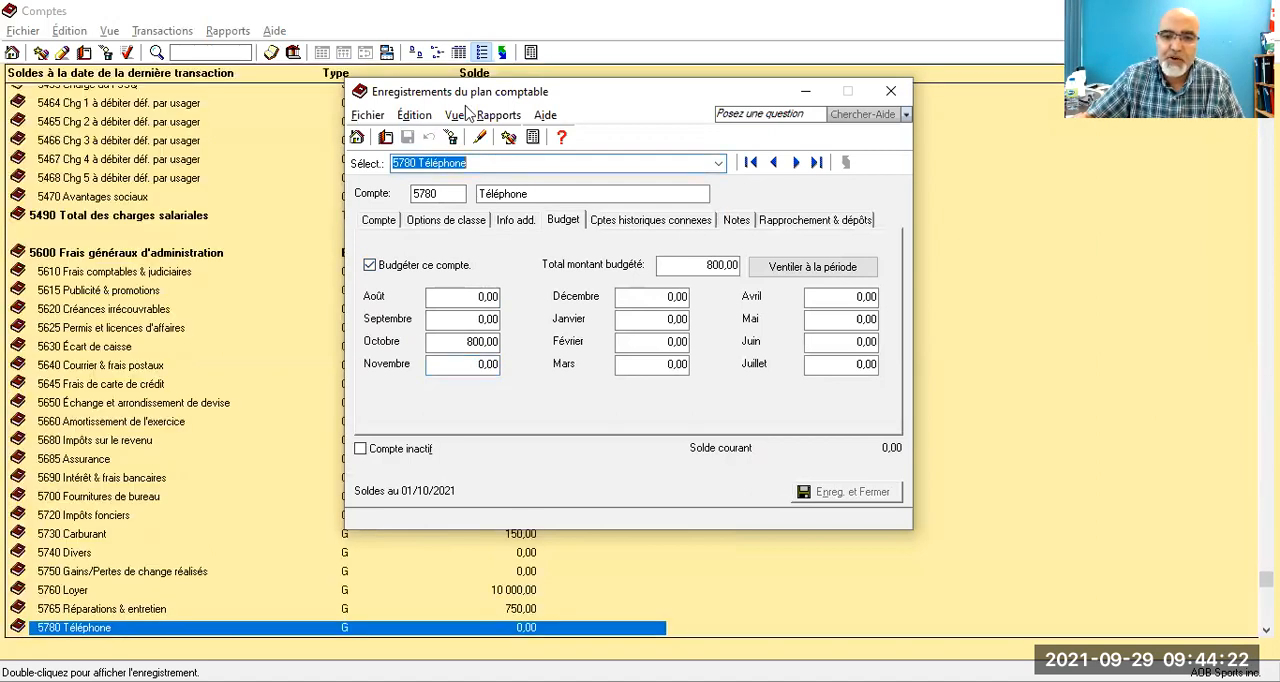
# Step: Enable budgeting for account 5810 Produits de nettoyage, set its October budget to 530,00, save it and close the chart of accounts
pyautogui.click(718, 164)
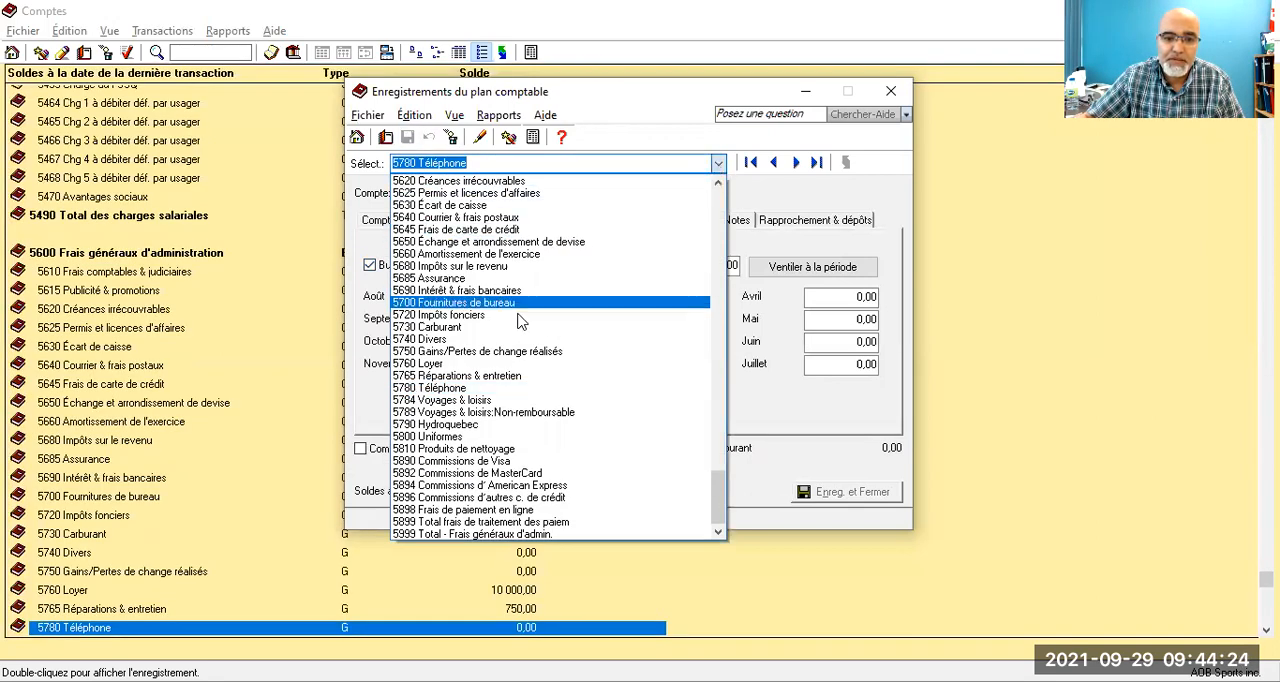
pyautogui.click(446, 452)
pyautogui.click(370, 266)
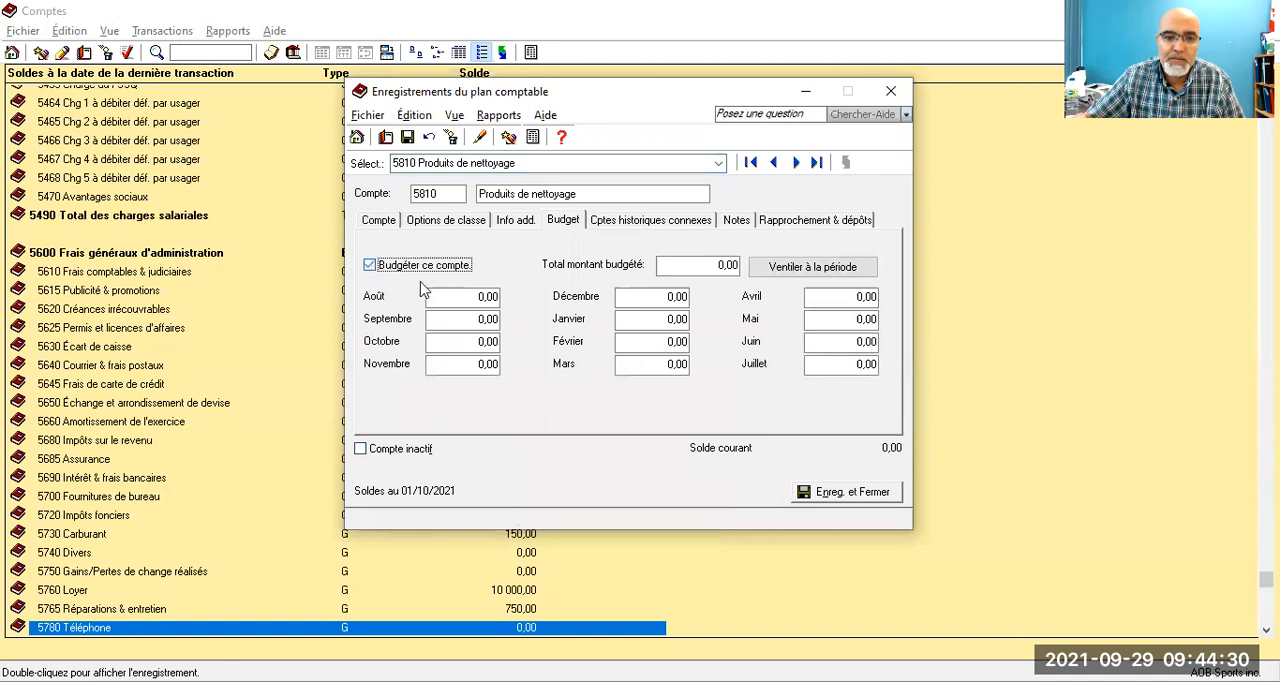
pyautogui.moveTo(466, 348); pyautogui.dragTo(523, 349)
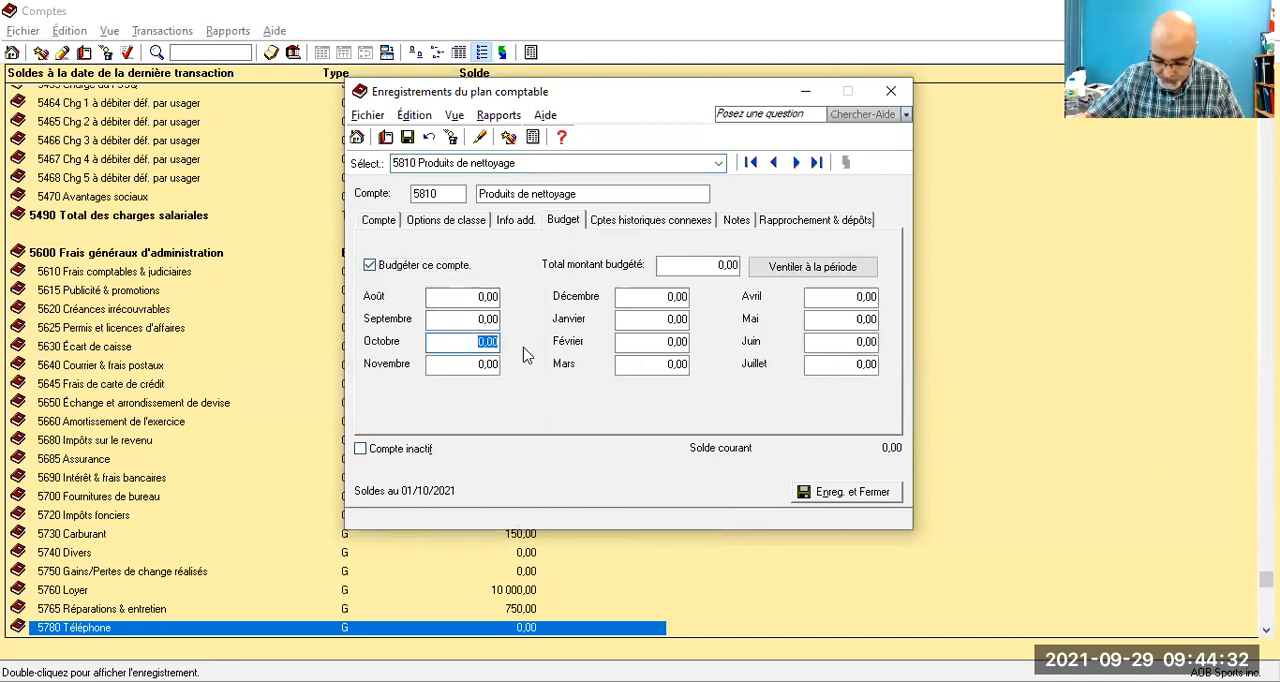
pyautogui.write('5303')
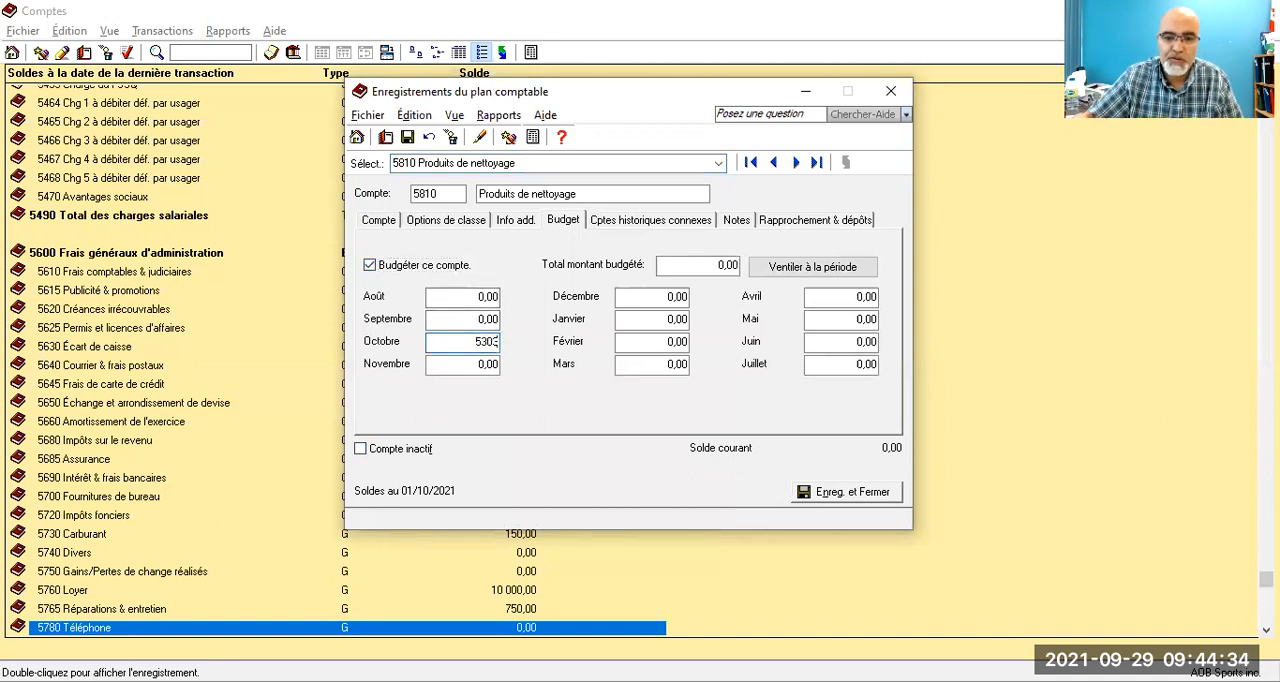
pyautogui.press('BackSpace')
pyautogui.press('Tab')
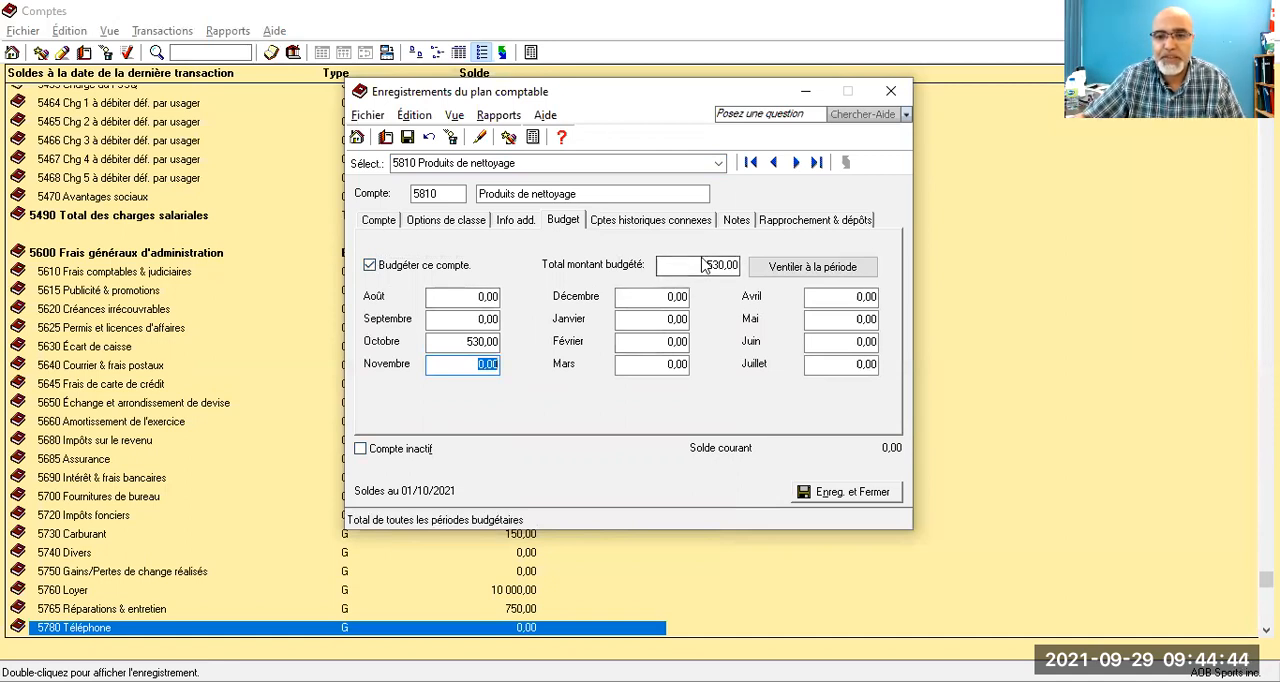
pyautogui.click(408, 138)
pyautogui.click(890, 93)
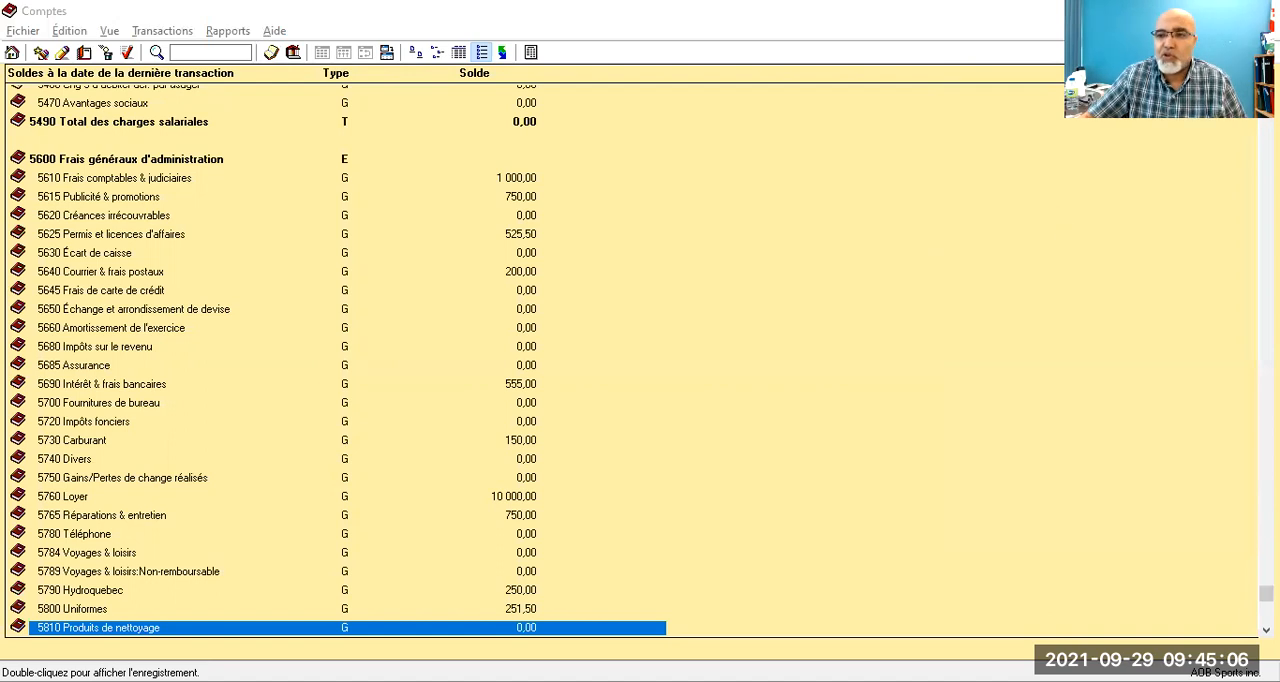
pyautogui.click(1257, 11)
# Step: Start a new purchase invoice in the Fournisseurs & Achats module
pyautogui.click(62, 202)
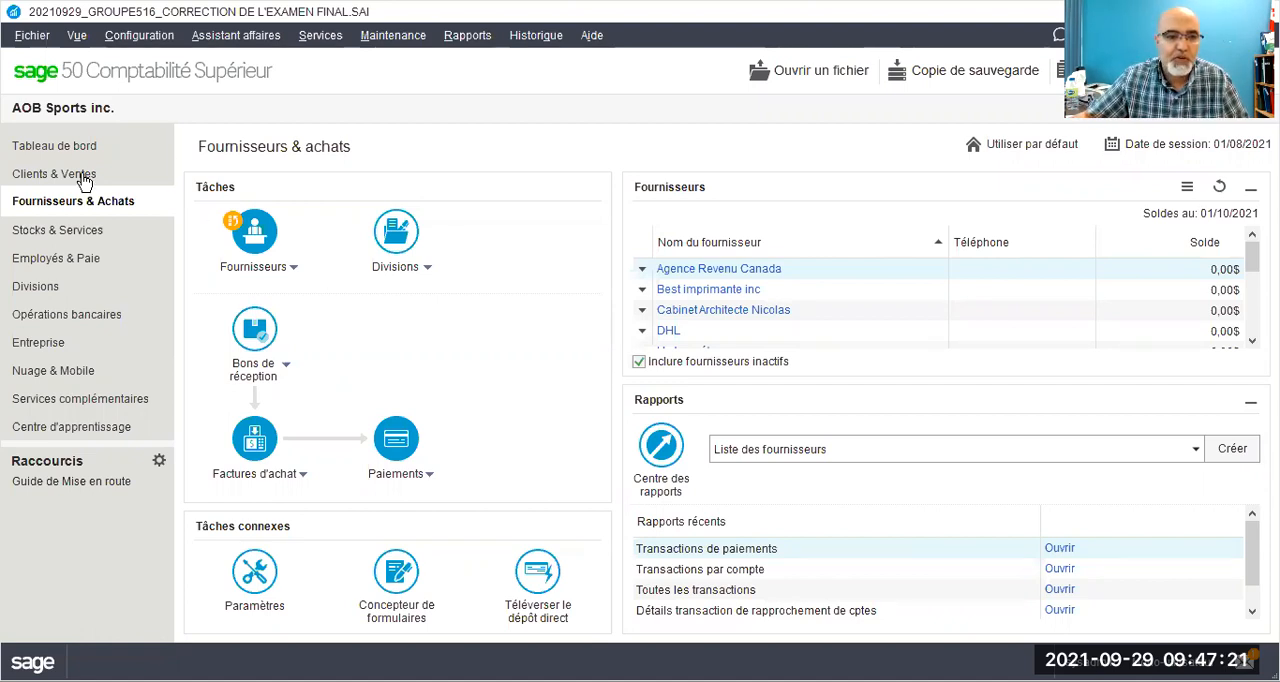
pyautogui.click(296, 484)
pyautogui.moveTo(305, 498)
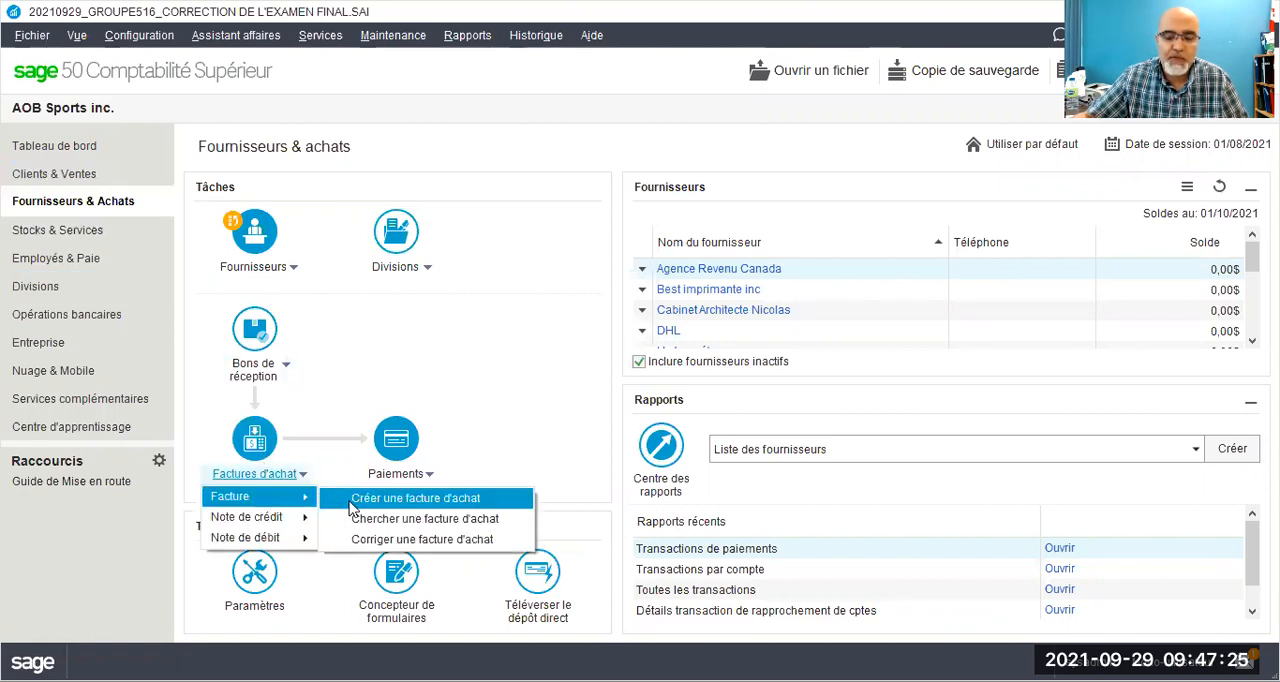
pyautogui.click(352, 500)
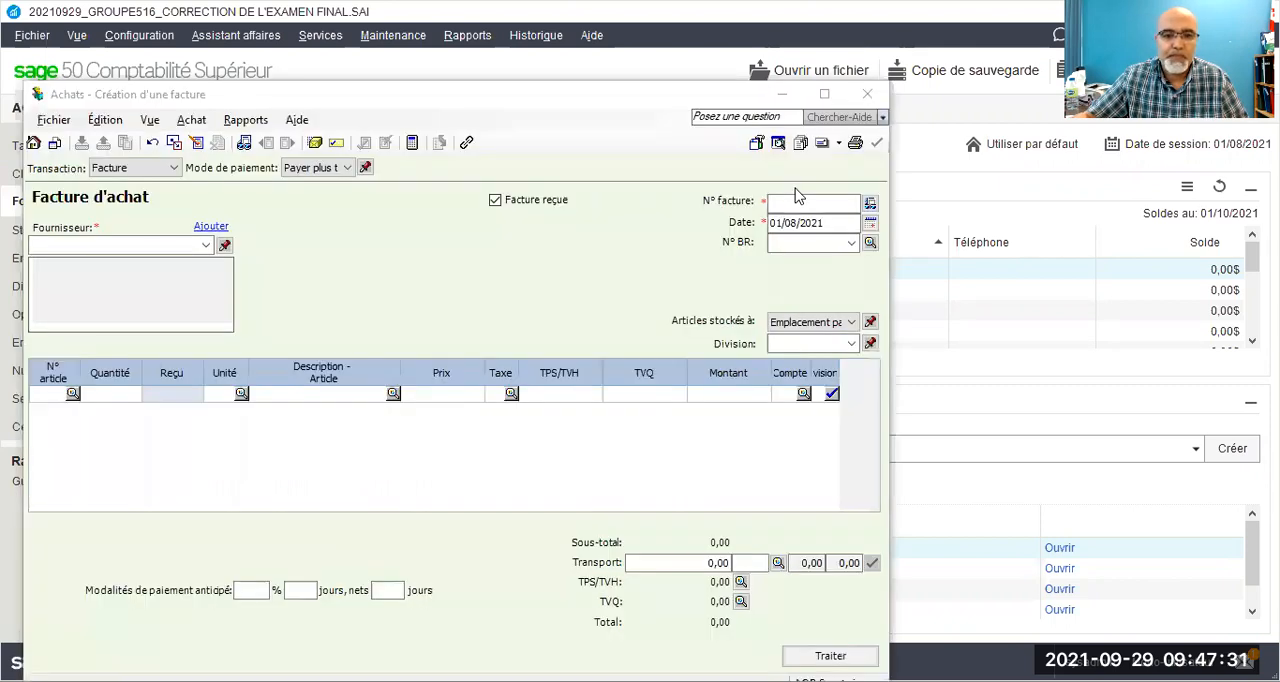
pyautogui.moveTo(629, 91); pyautogui.dragTo(649, 83)
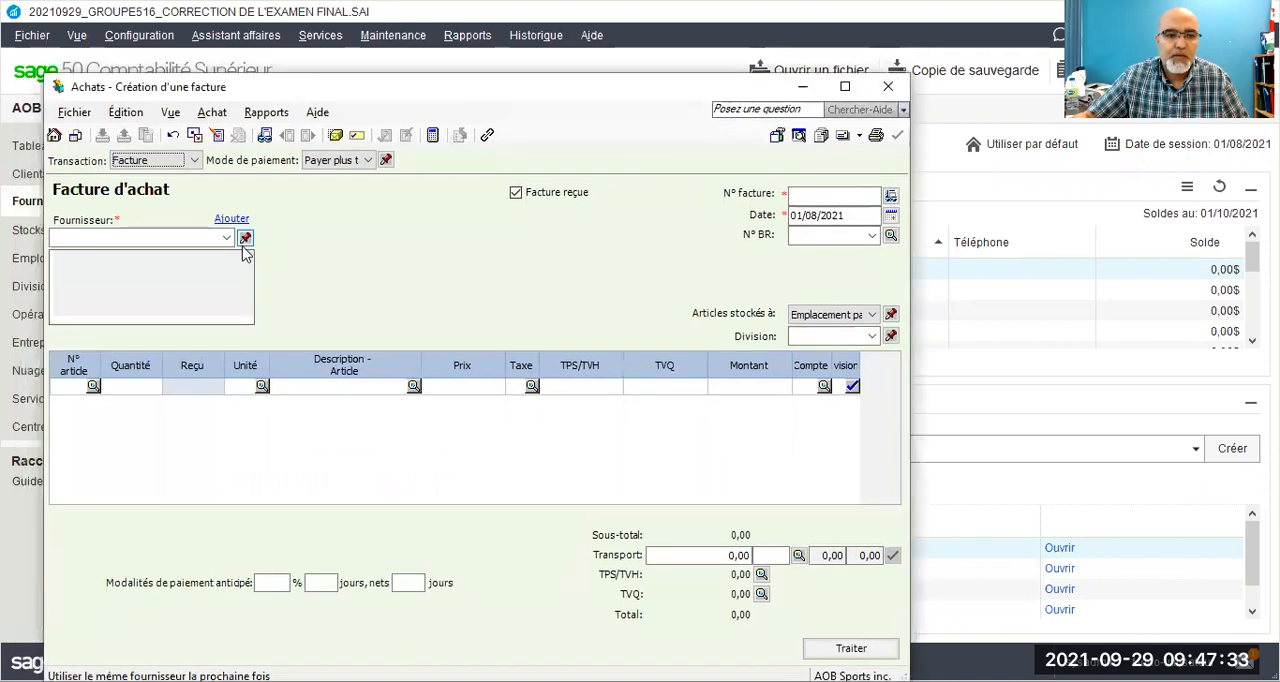
# Step: Try to set the payment method to Chèque with cheque number 19 before choosing a supplier
pyautogui.click(367, 160)
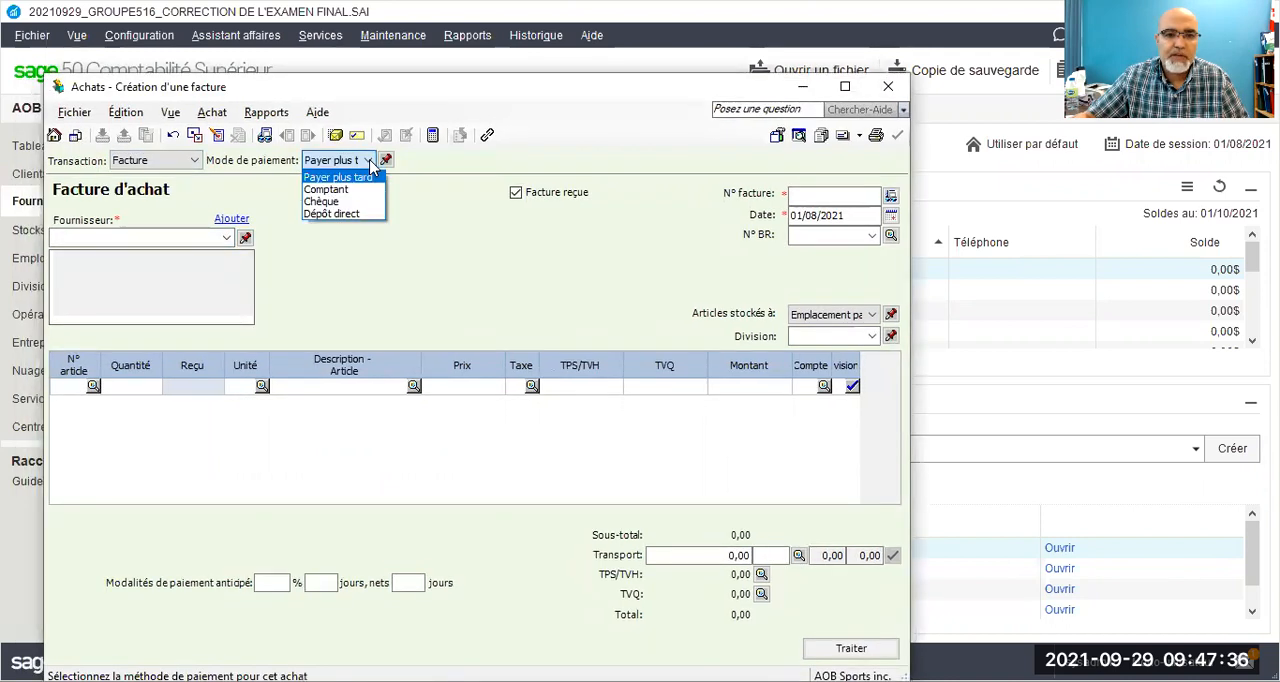
pyautogui.click(334, 203)
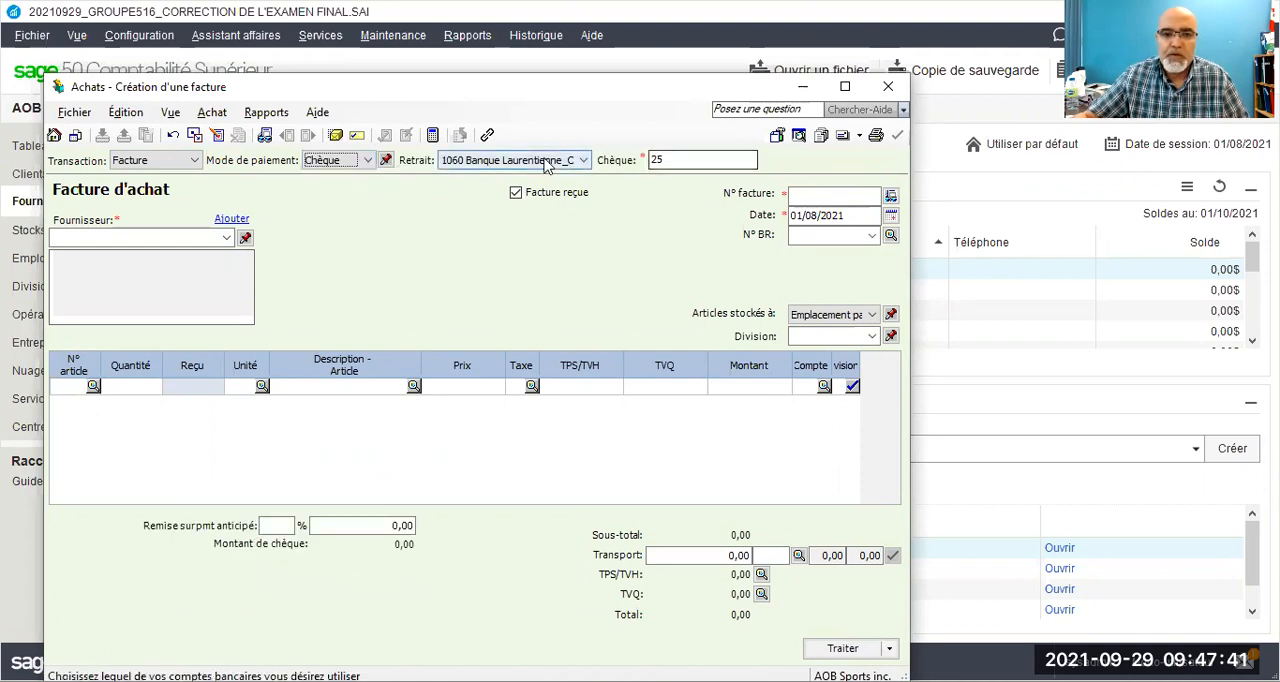
pyautogui.click(669, 159)
pyautogui.moveTo(669, 159); pyautogui.dragTo(644, 160)
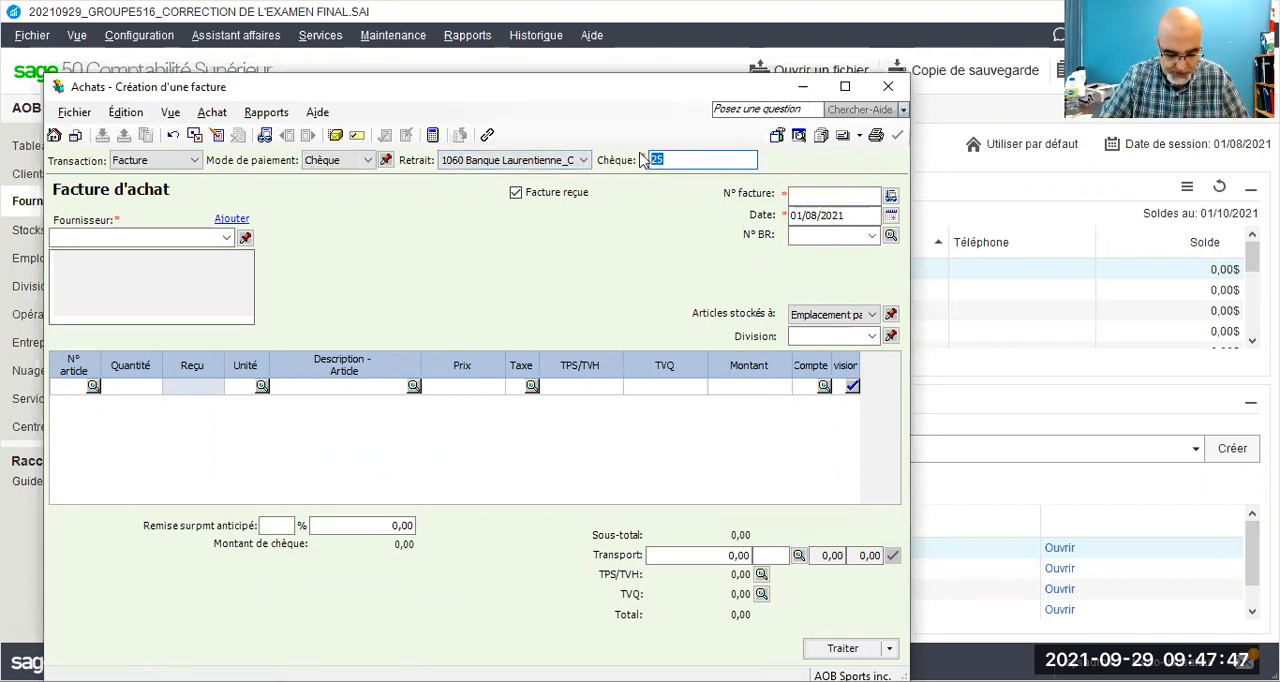
pyautogui.write('19')
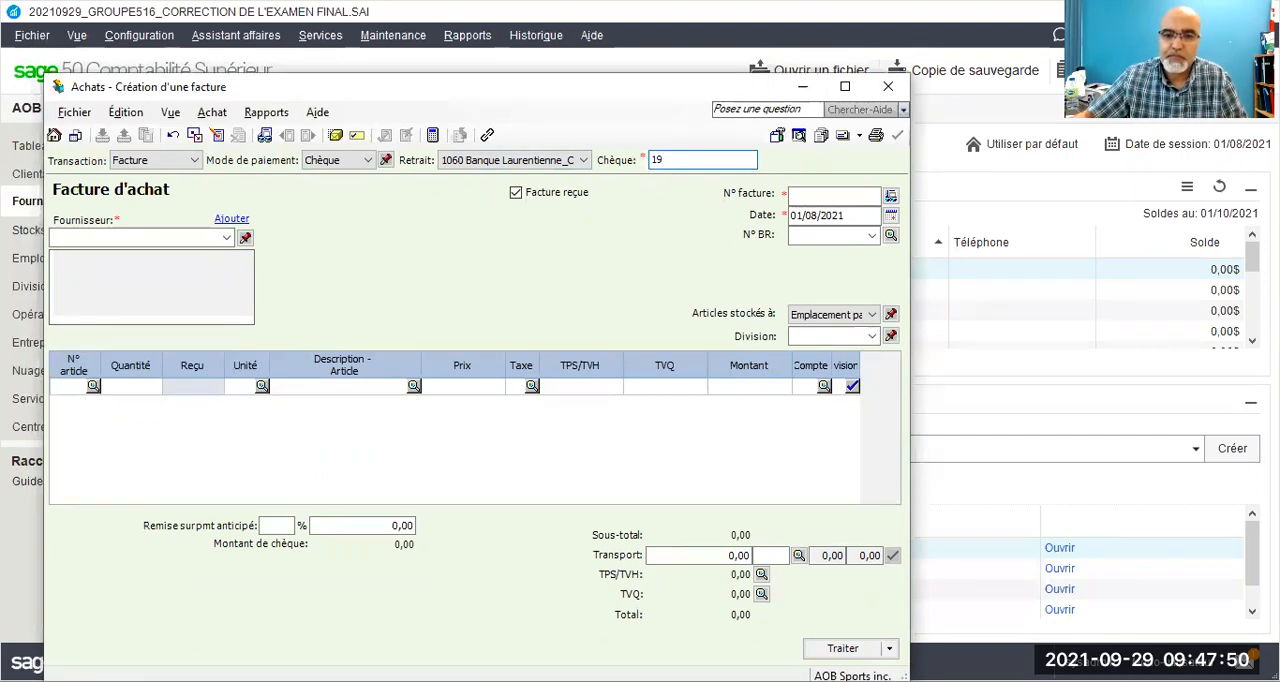
# Step: Fill in the invoice header with supplier Smart Sport, payment by Chèque, cheque number 19 and date 08/08/2021
pyautogui.click(220, 238)
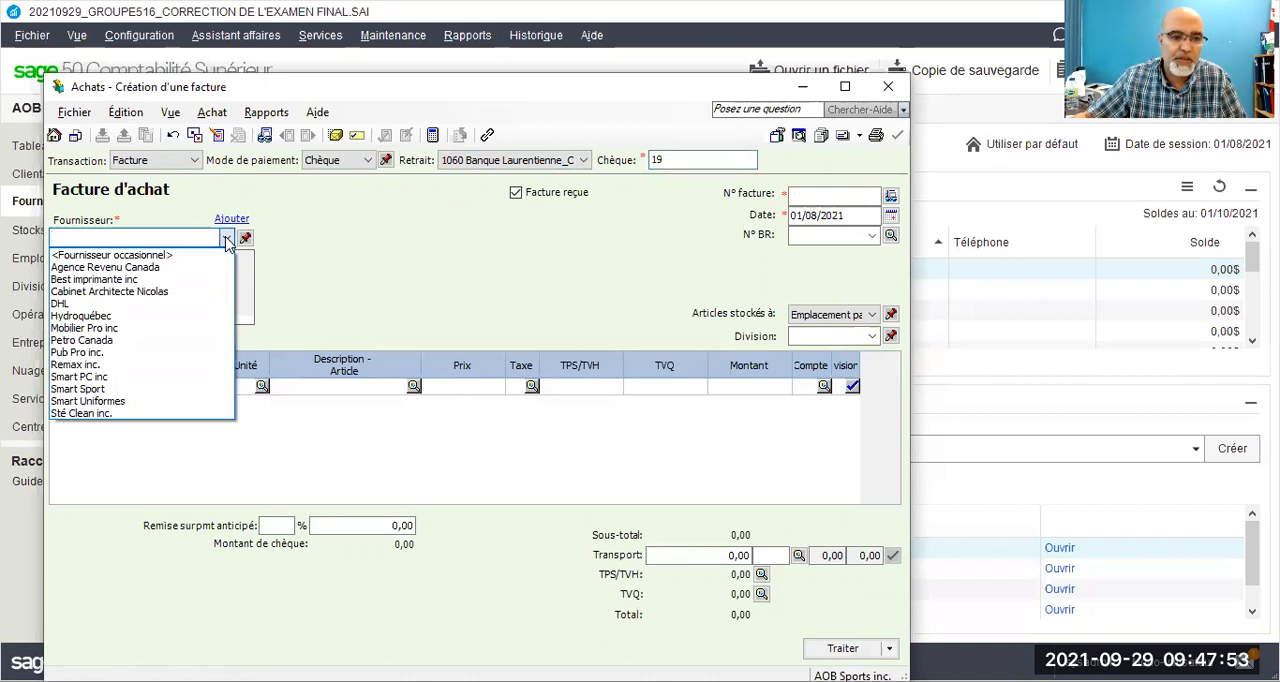
pyautogui.click(122, 389)
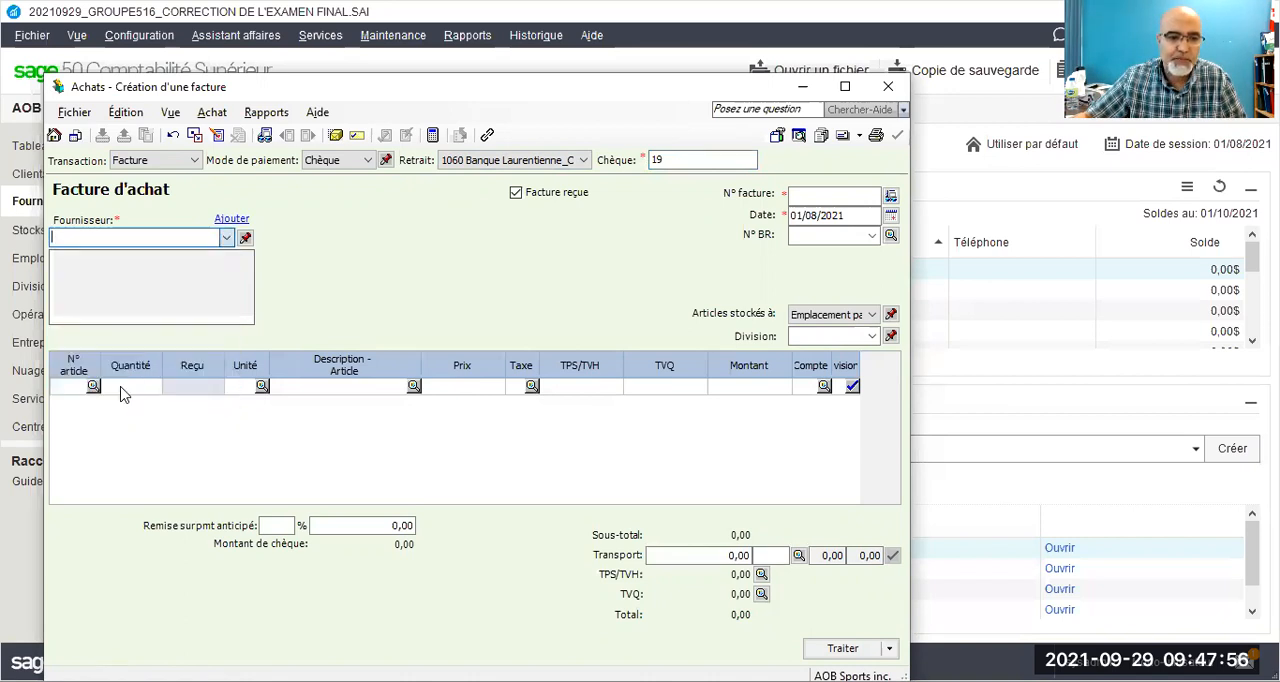
pyautogui.click(370, 162)
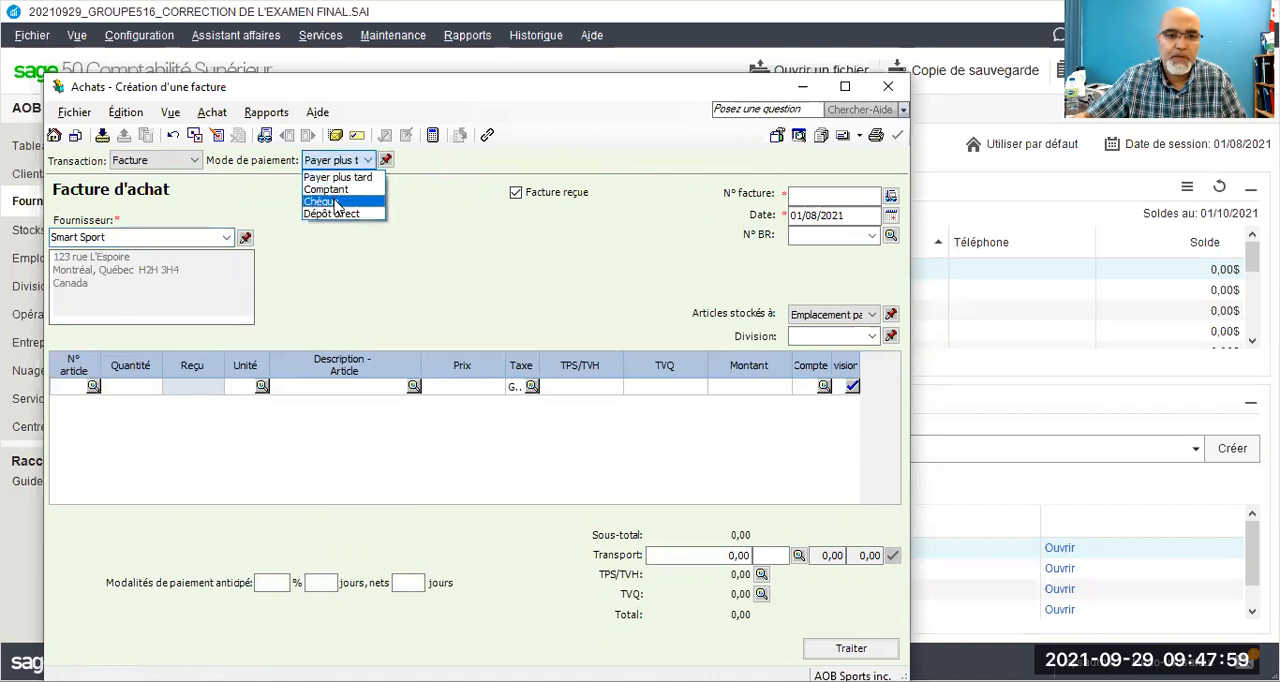
pyautogui.click(336, 198)
pyautogui.click(727, 166)
pyautogui.write('19')
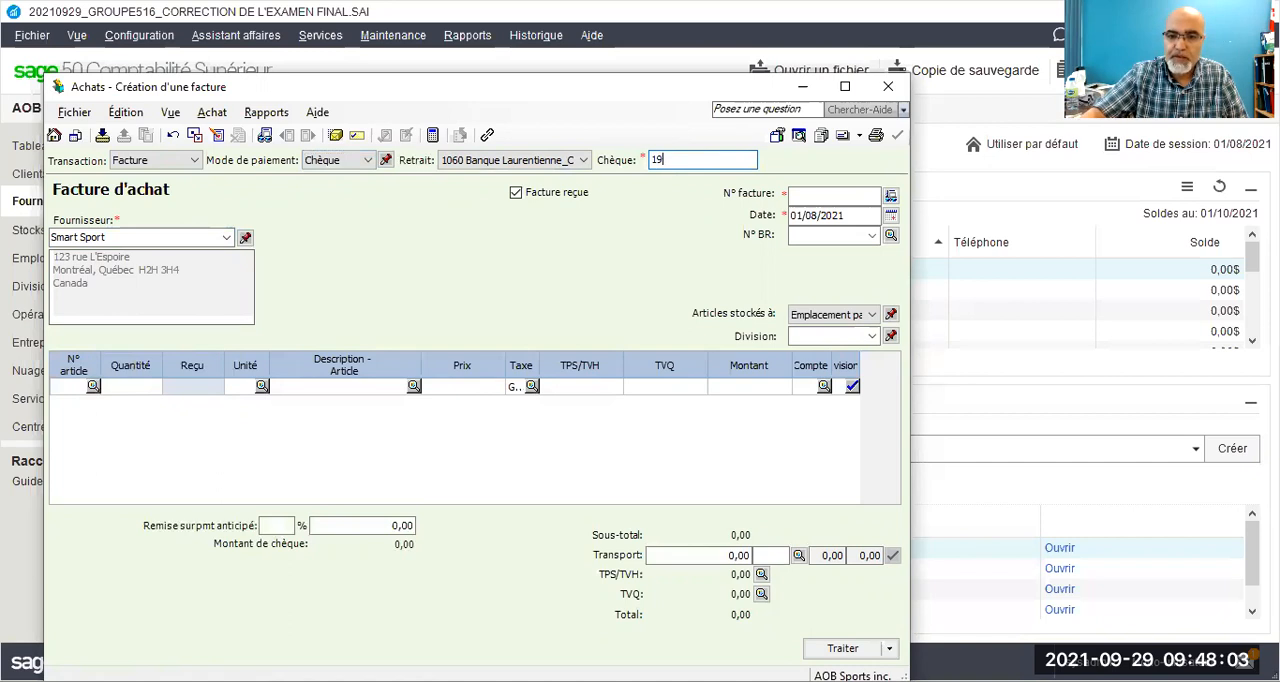
pyautogui.doubleClick(804, 218)
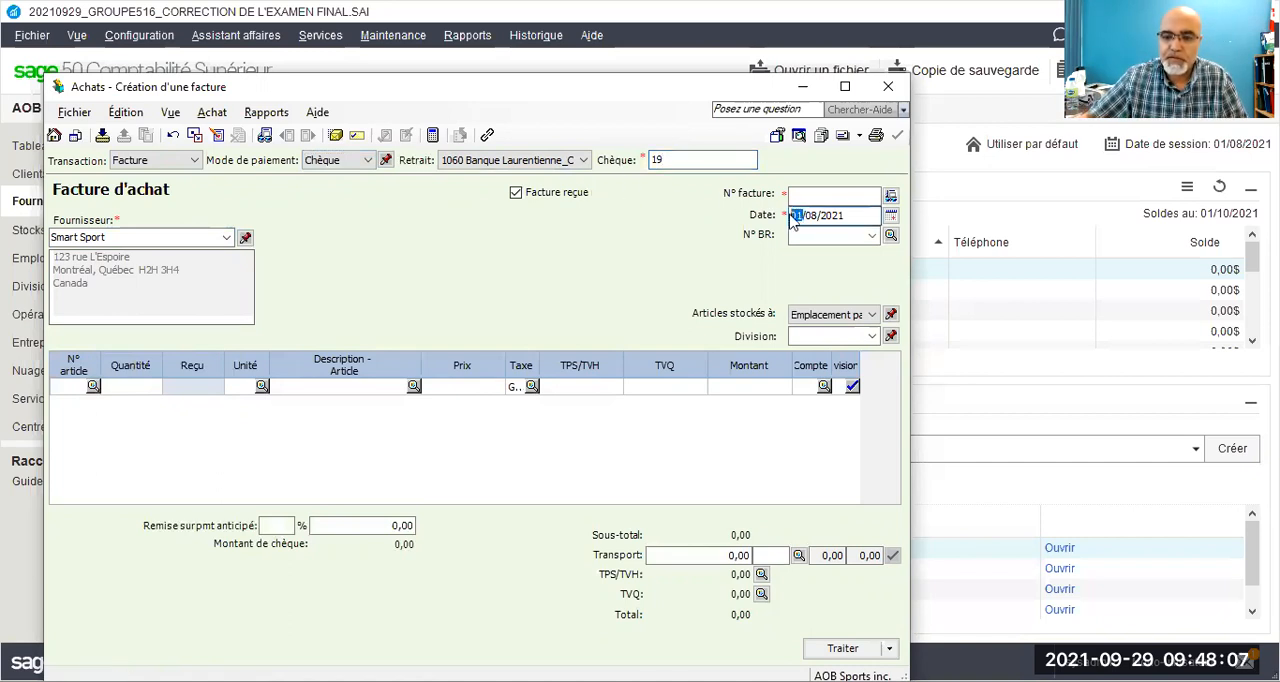
pyautogui.write('08')
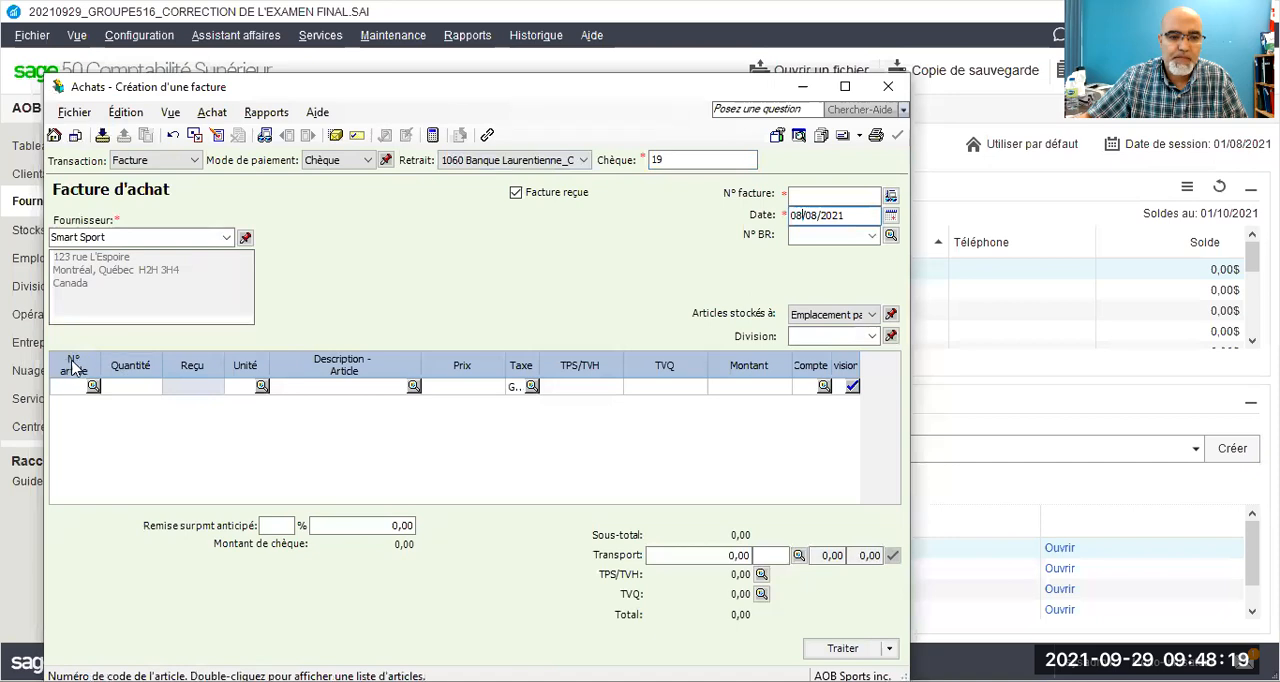
# Step: Move the Quantité column just before Prix and enter 25 units of Vélo Stationnaire X1Y2 at 480,99
pyautogui.moveTo(115, 372); pyautogui.dragTo(445, 370)
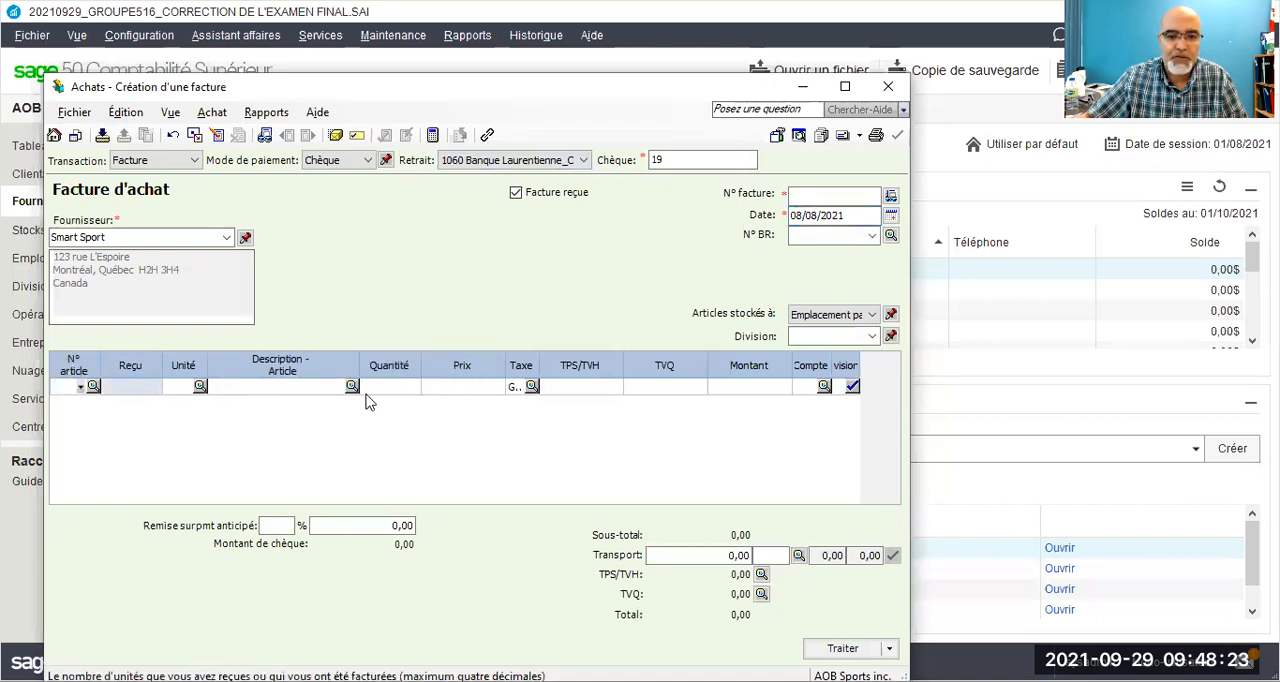
pyautogui.click(353, 392)
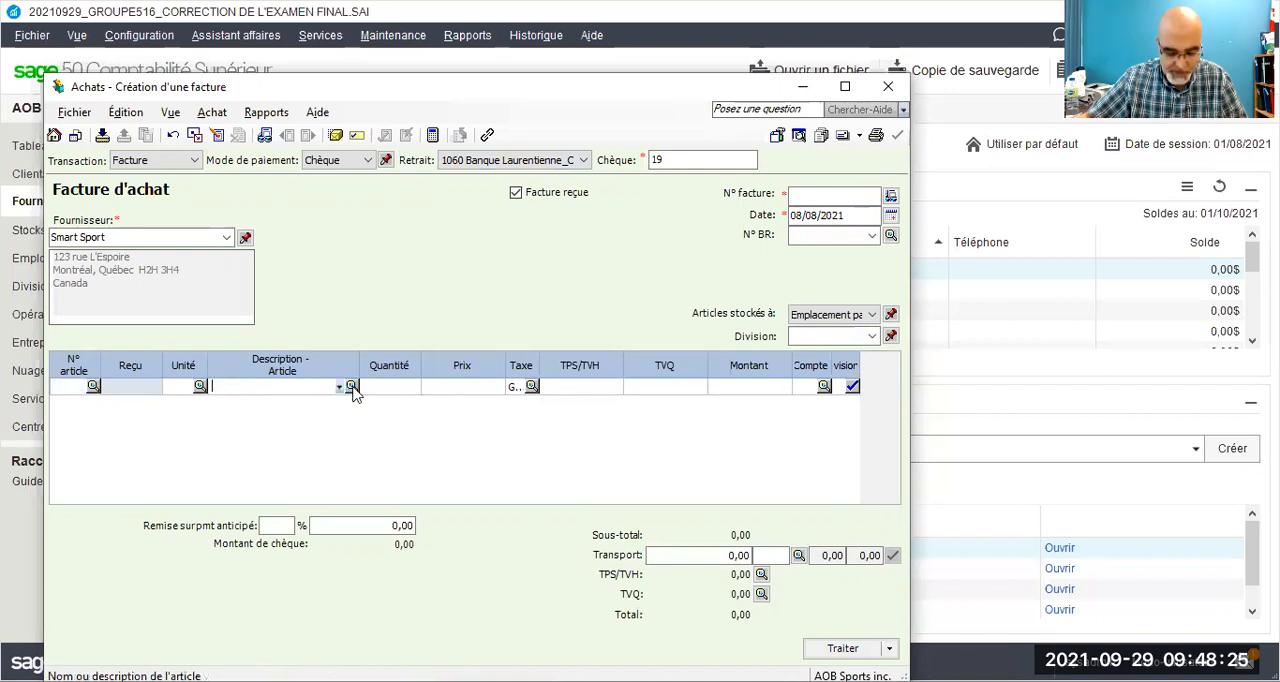
pyautogui.click(352, 389)
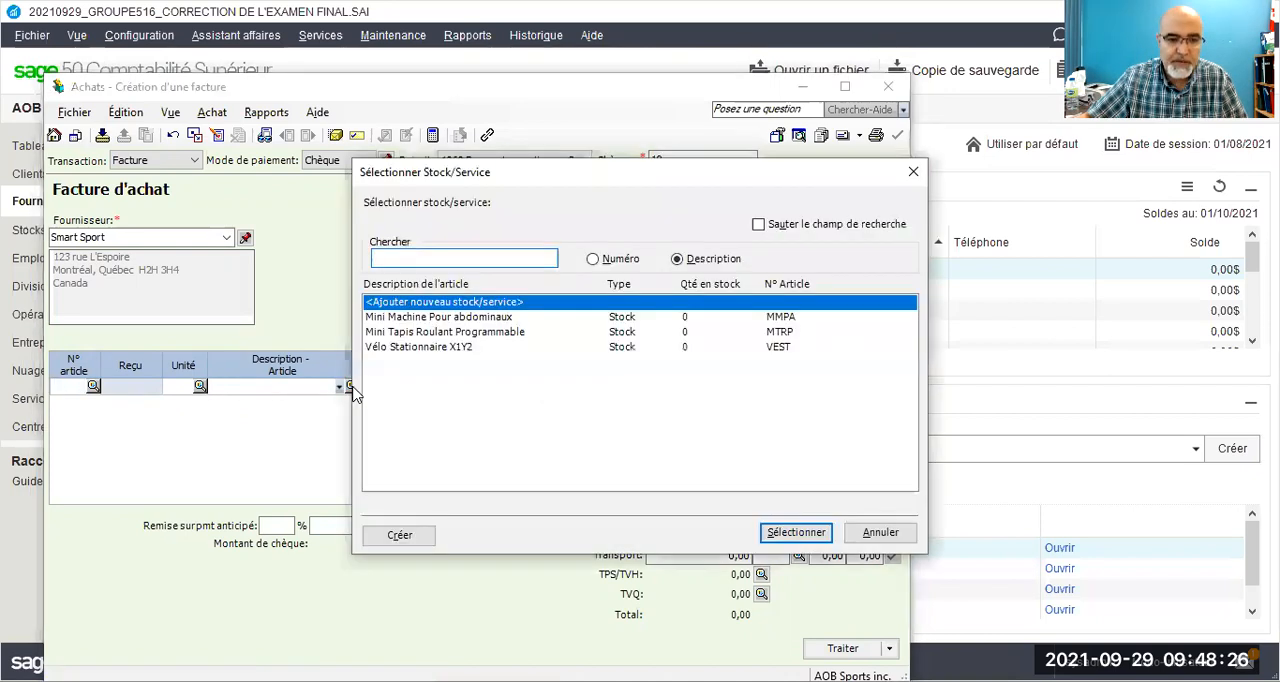
pyautogui.click(398, 348)
pyautogui.doubleClick(398, 348)
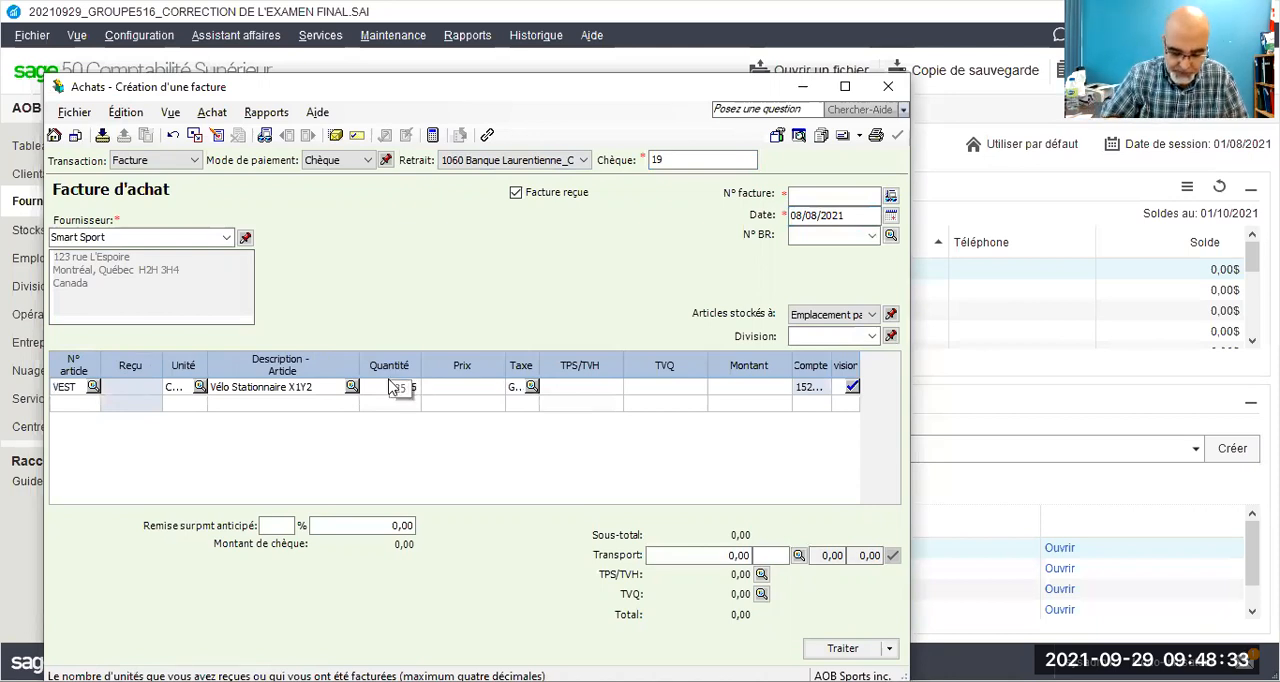
pyautogui.write('480')
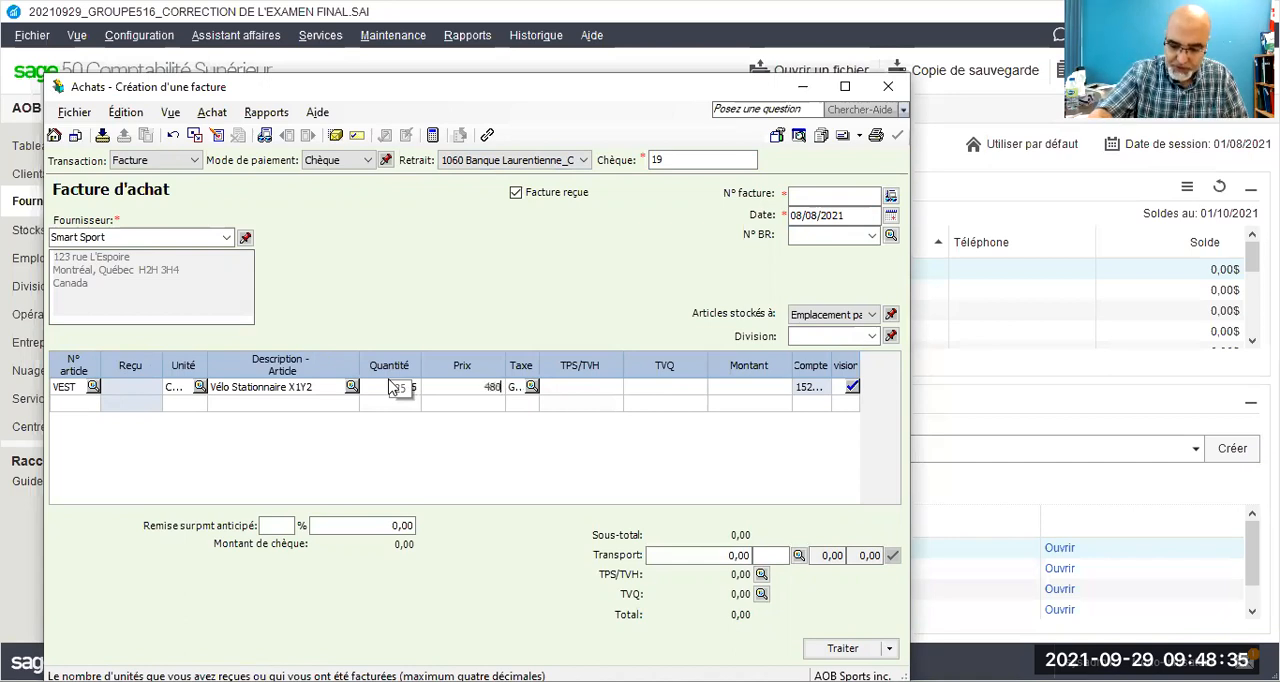
pyautogui.write(',99')
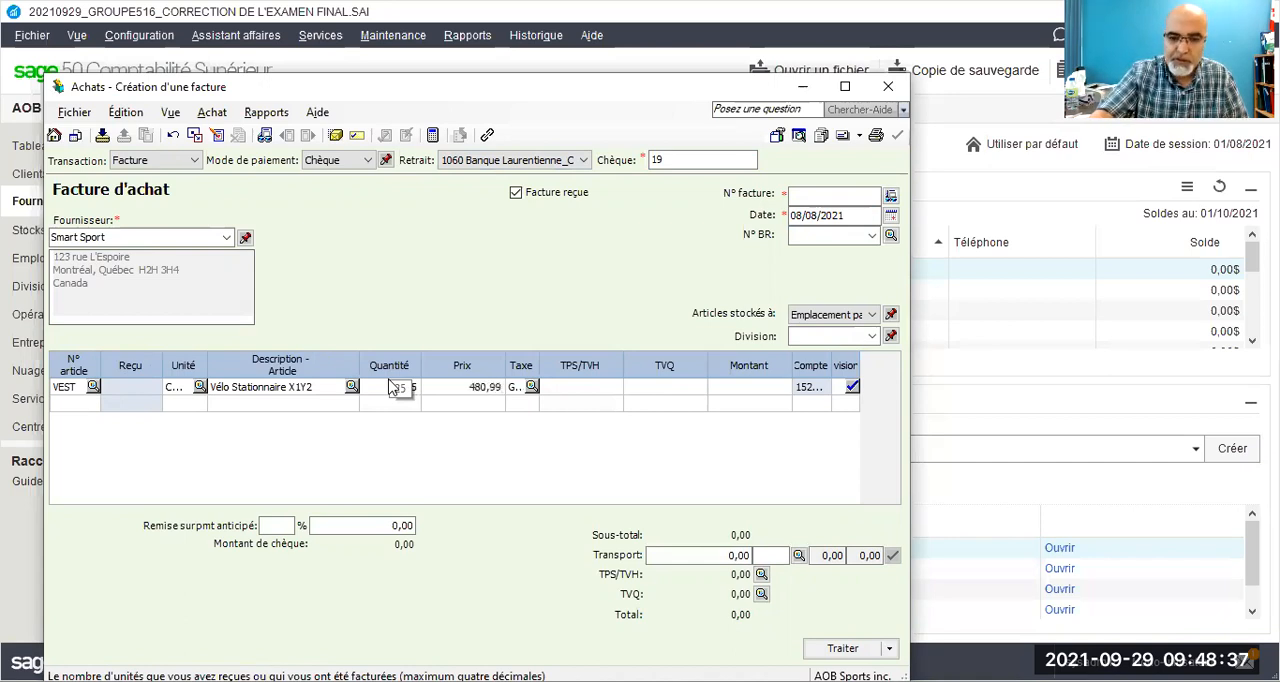
pyautogui.press('Tab')
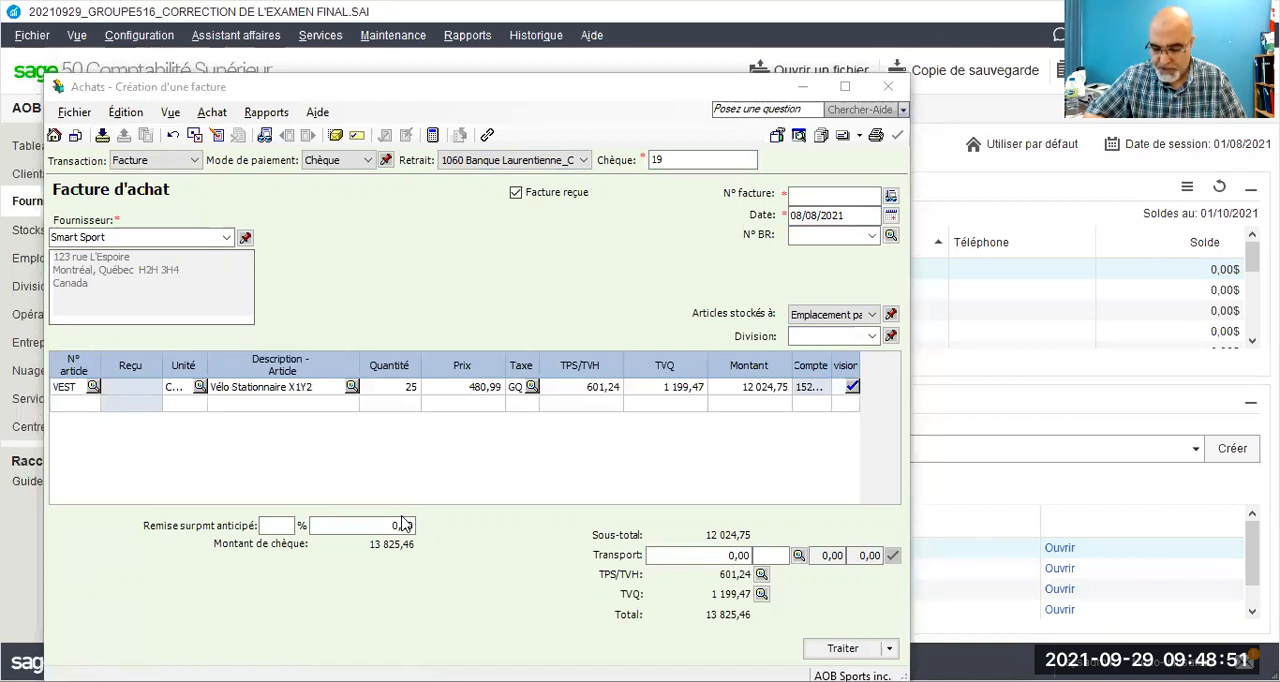
# Step: Review the journal entry for the Smart Sport purchase, checking the debited and credited accounts, and close the report
pyautogui.click(266, 116)
pyautogui.click(281, 137)
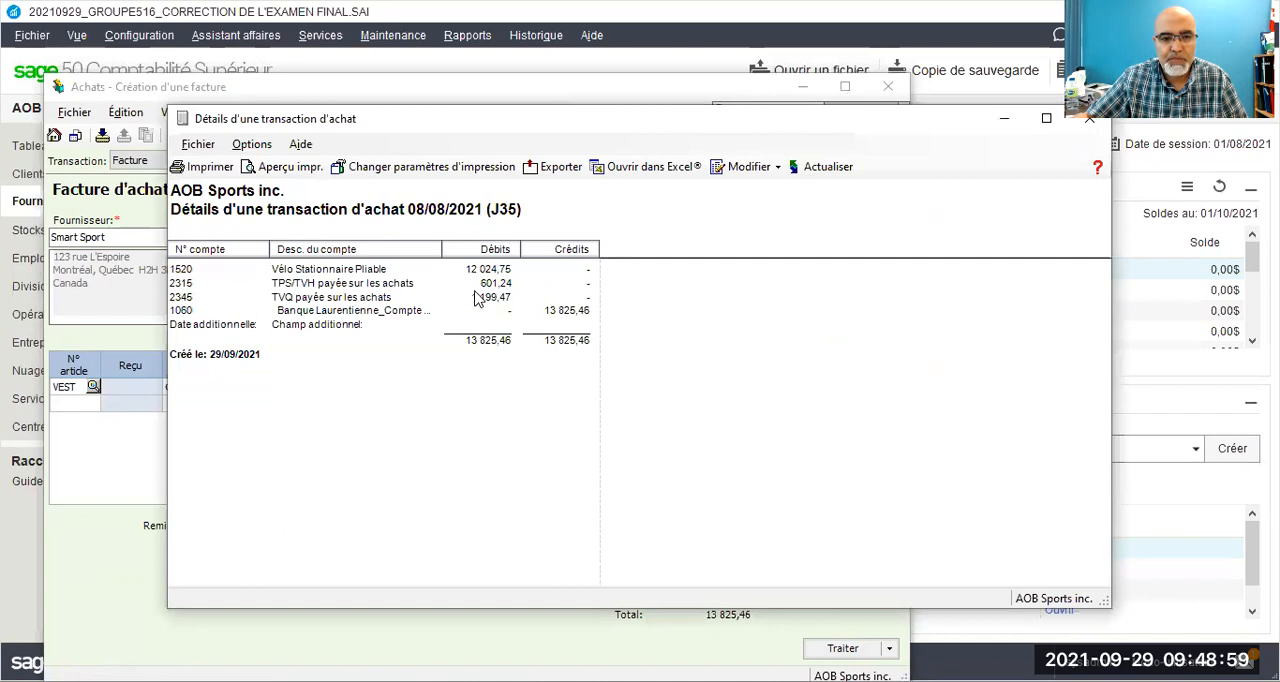
pyautogui.moveTo(962, 121); pyautogui.dragTo(825, 99)
pyautogui.click(951, 97)
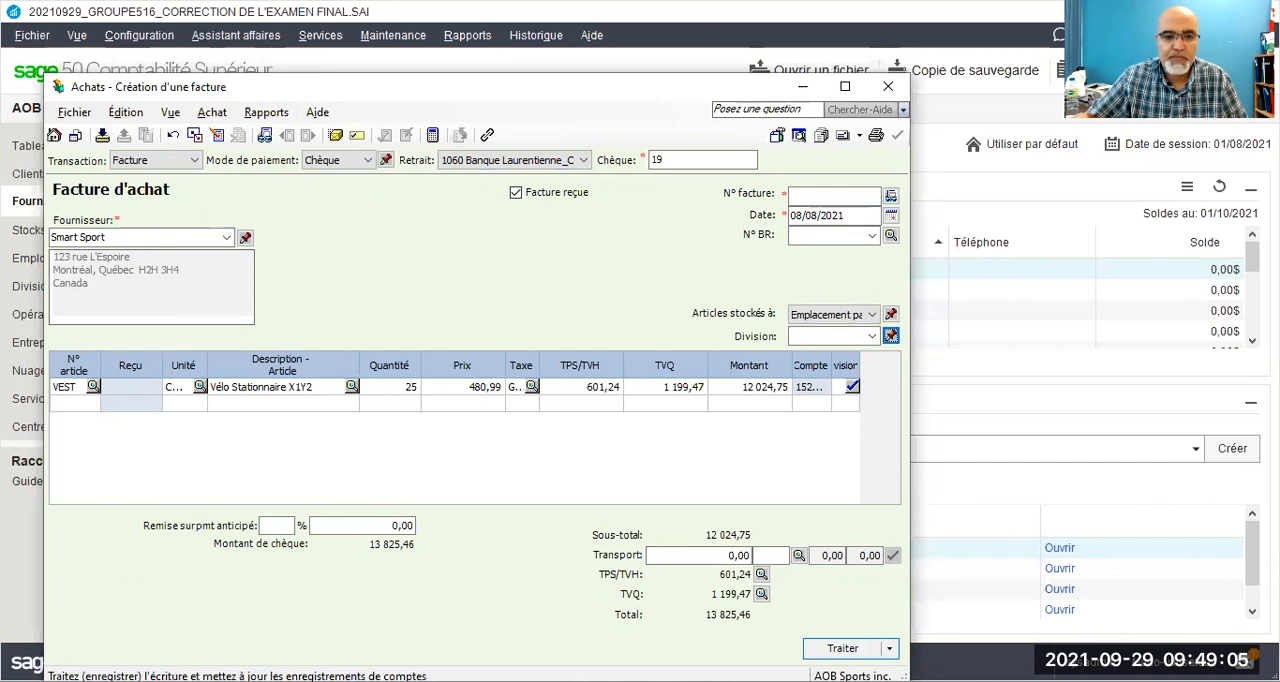
# Step: Set the Smart Sport purchase invoice number to SS08/21 and change its date to 08/10/2021
pyautogui.click(836, 194)
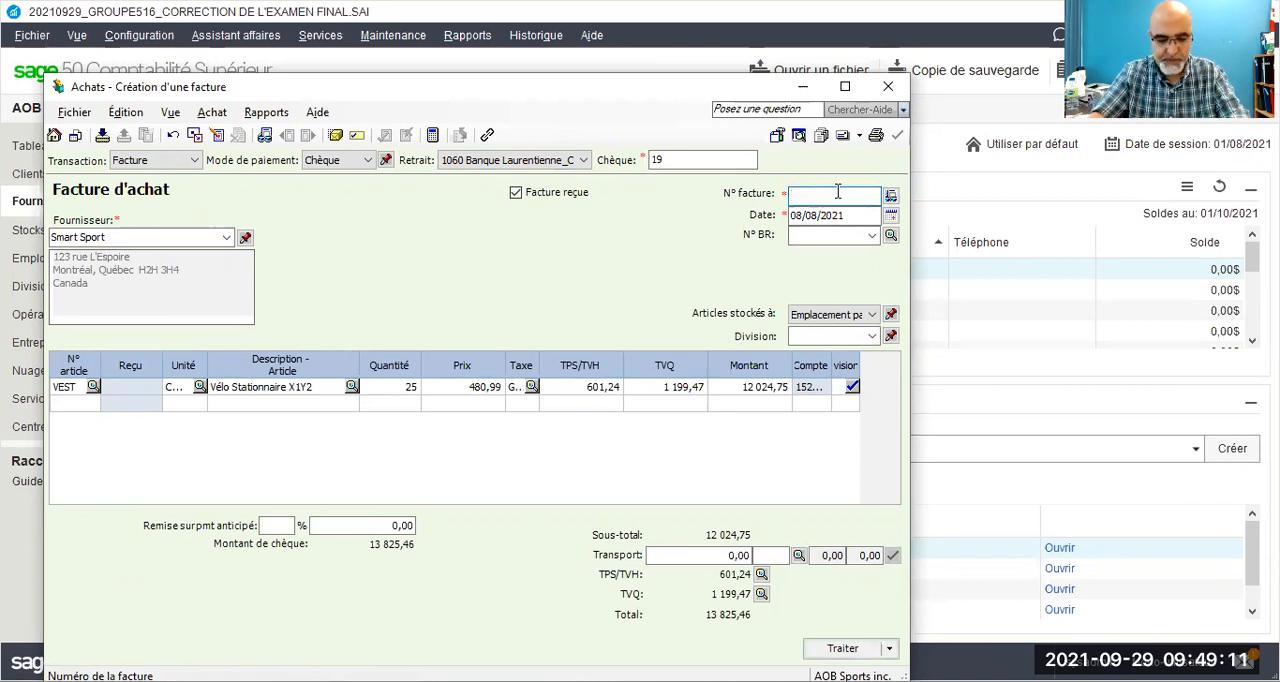
pyautogui.write('SS08/21')
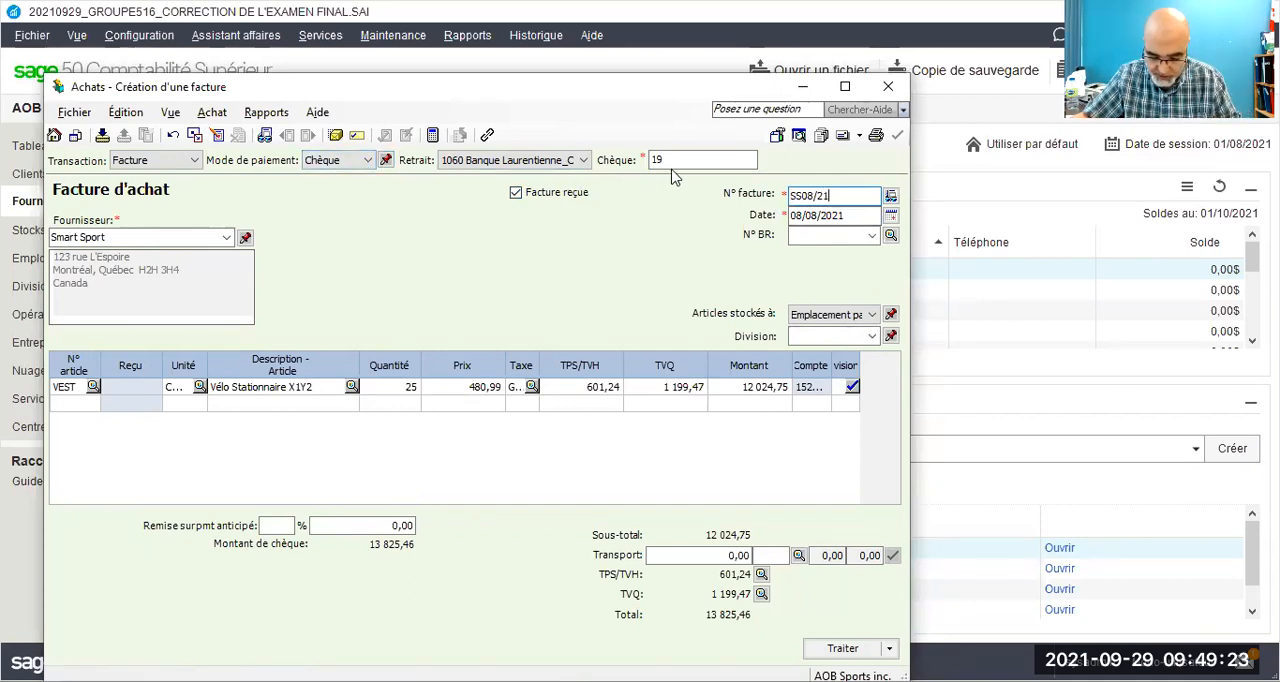
pyautogui.click(813, 214)
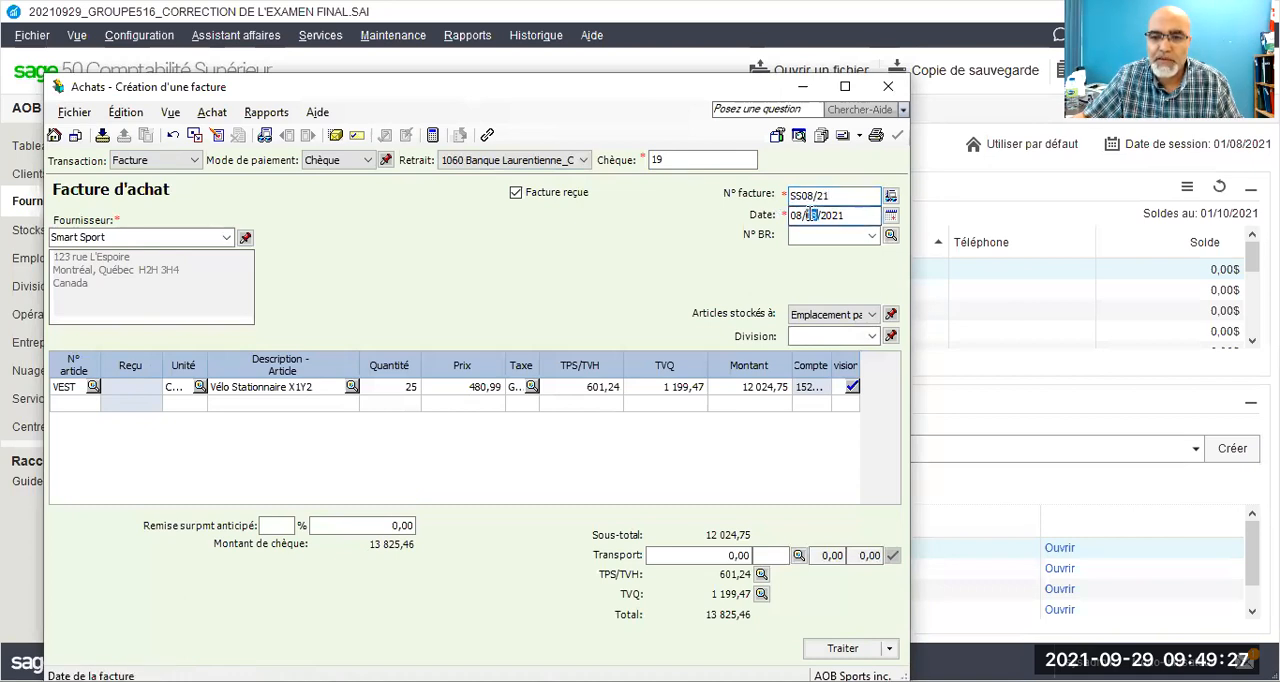
pyautogui.write('10')
pyautogui.click(817, 233)
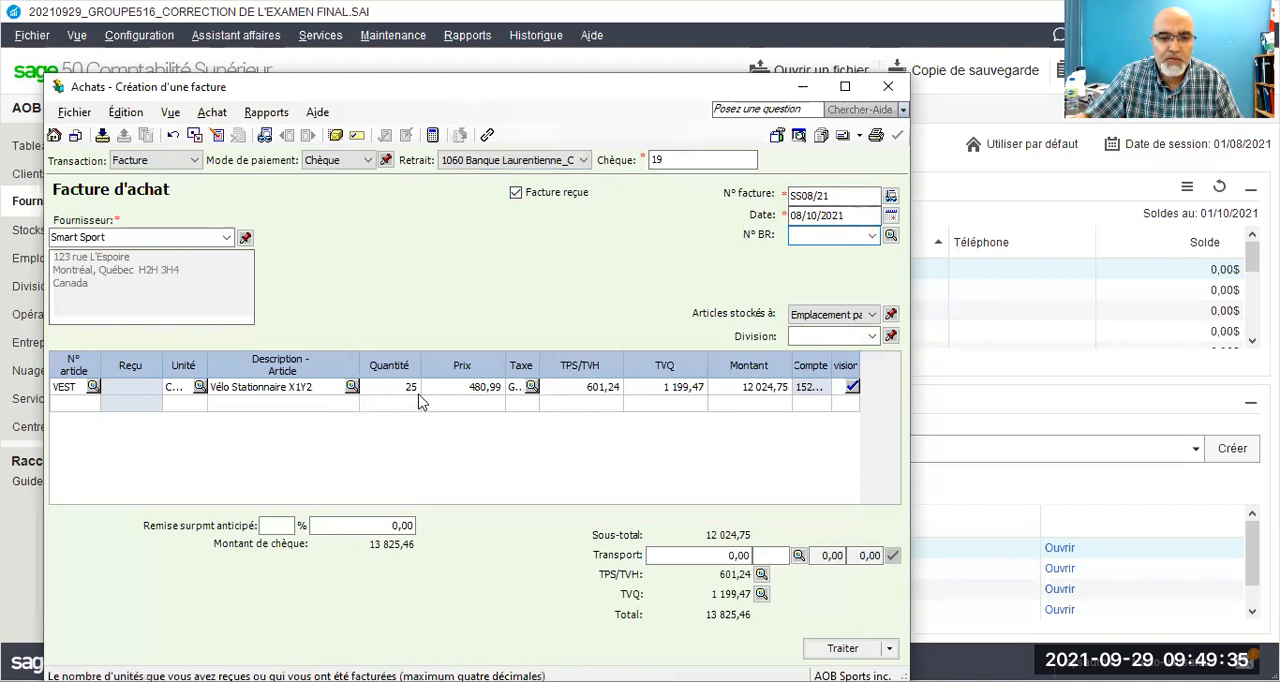
# Step: Process the Smart Sport purchase invoice, accepting the date beyond the session date and acknowledging the transaction confirmation
pyautogui.click(845, 649)
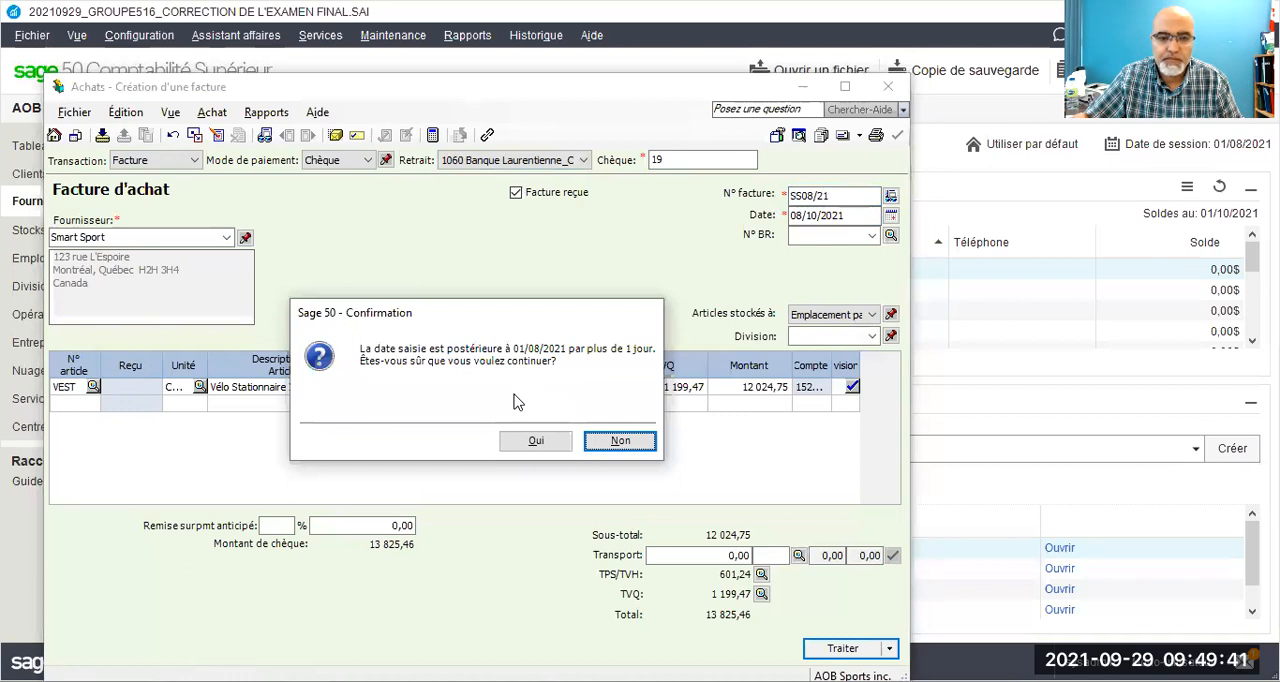
pyautogui.click(531, 443)
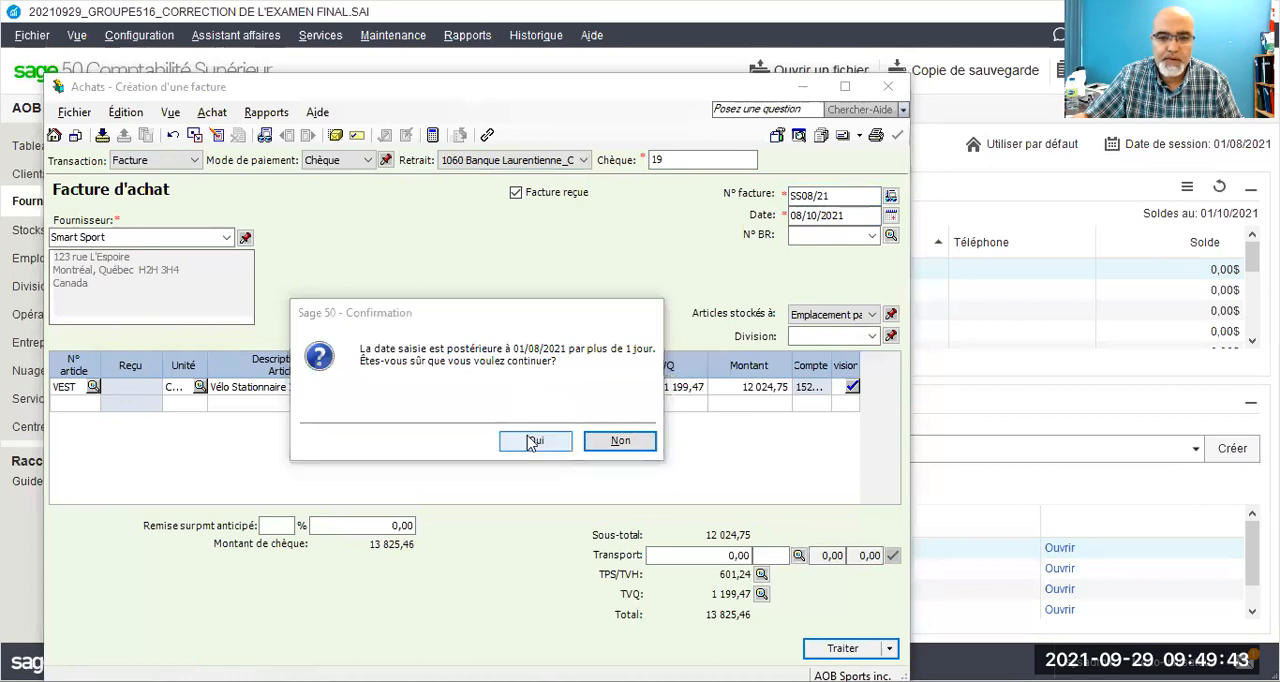
pyautogui.click(826, 649)
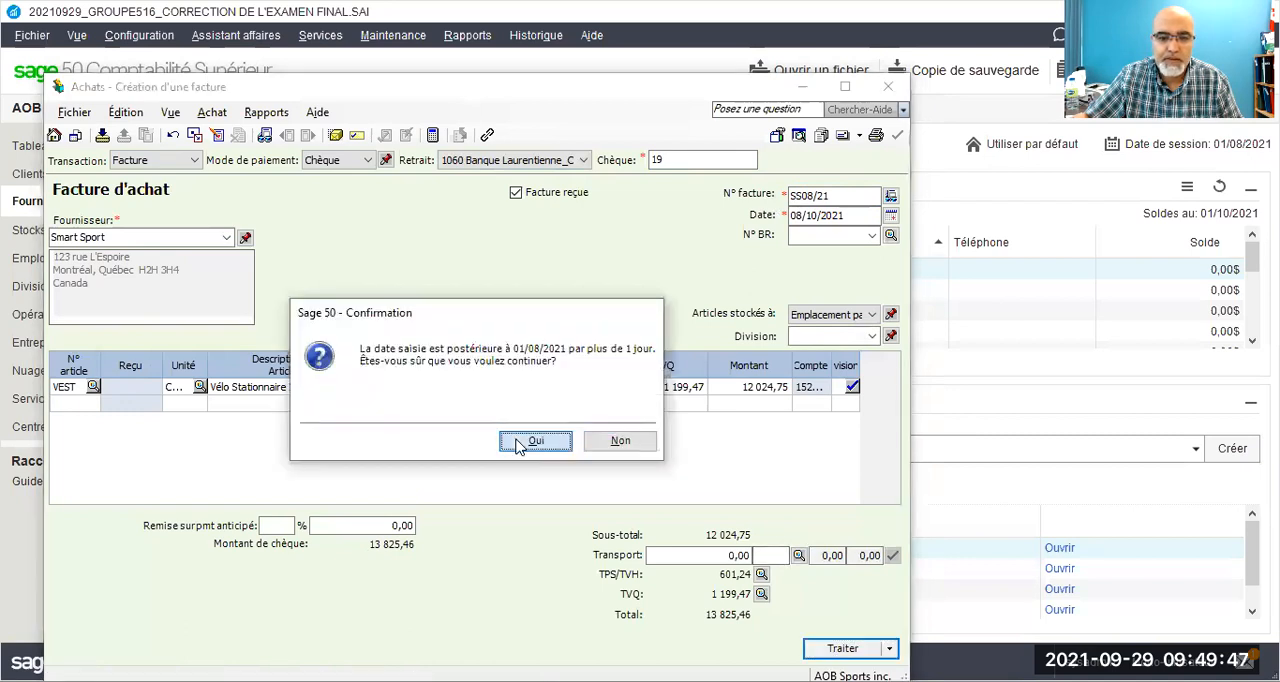
pyautogui.click(519, 445)
pyautogui.click(376, 443)
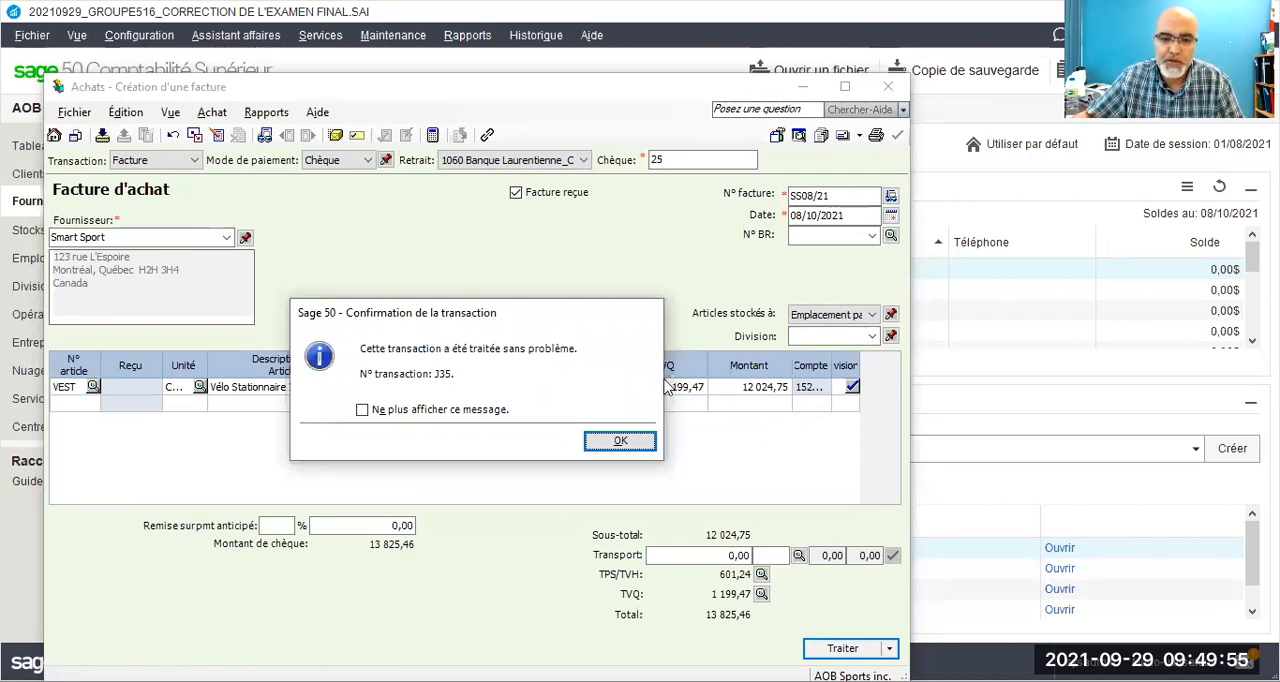
pyautogui.click(617, 443)
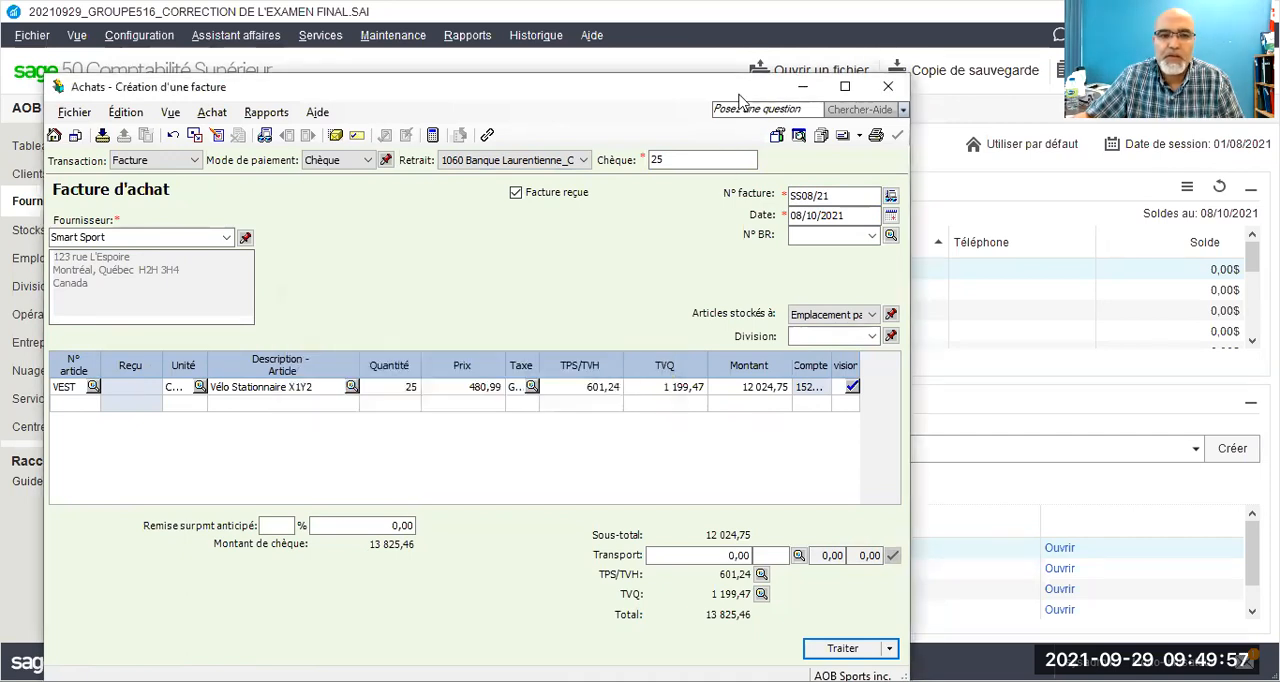
# Step: Create a new sales invoice for client Best Sport inc., paid by Chèque with cheque number BS10
pyautogui.click(25, 180)
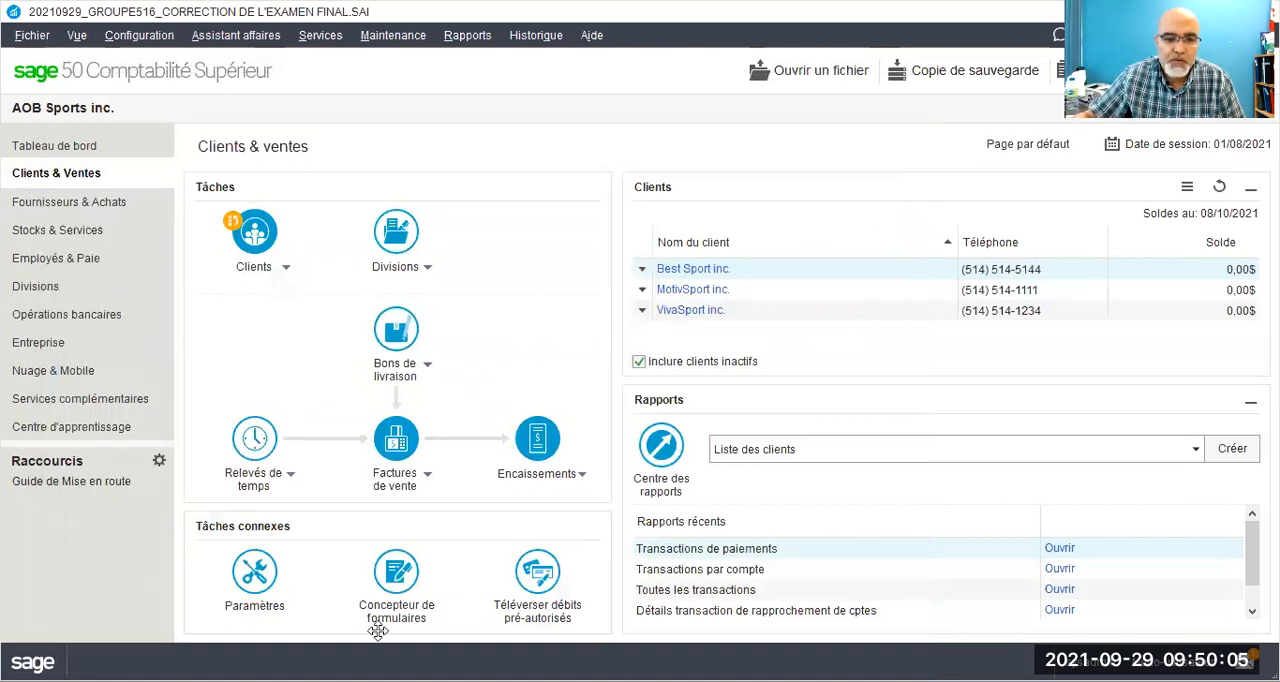
pyautogui.click(427, 474)
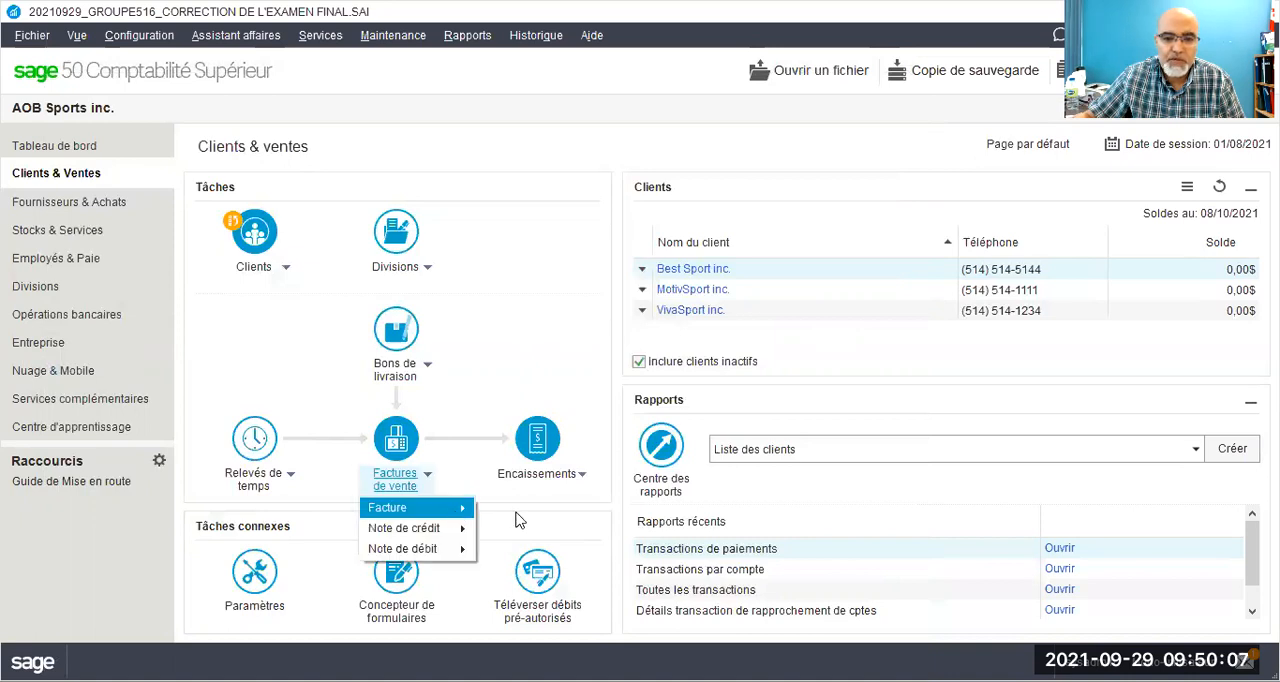
pyautogui.moveTo(518, 519)
pyautogui.click(576, 510)
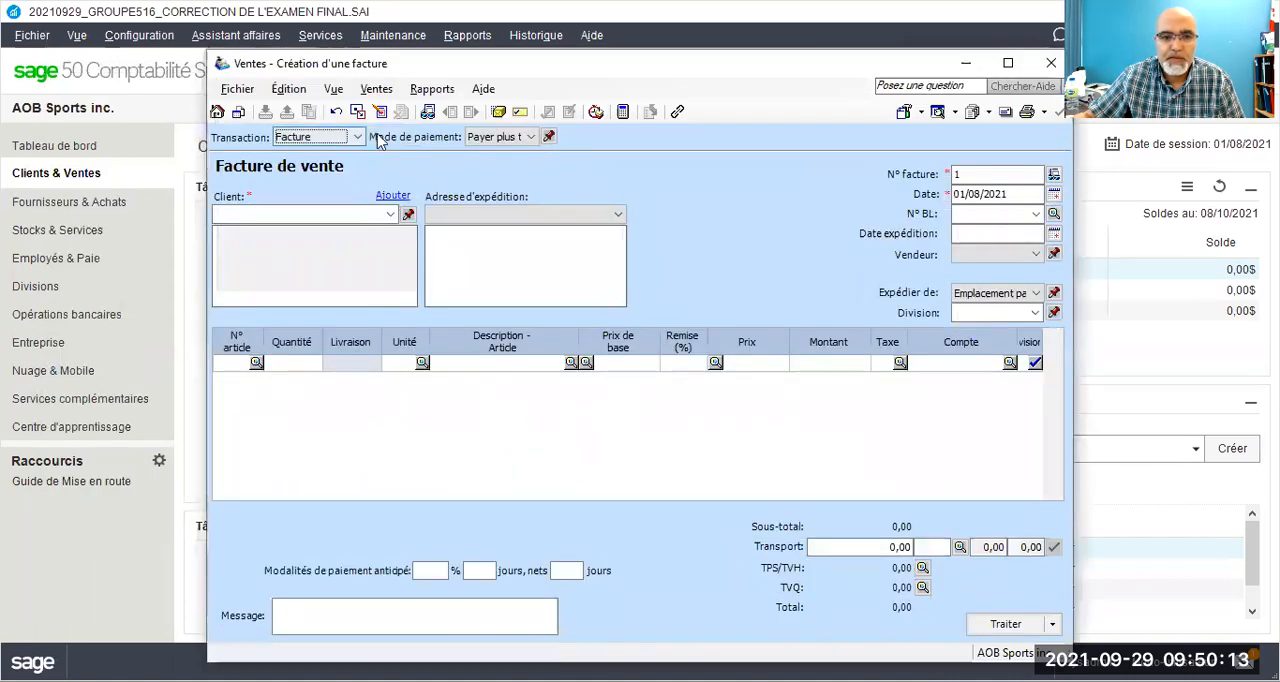
pyautogui.click(390, 214)
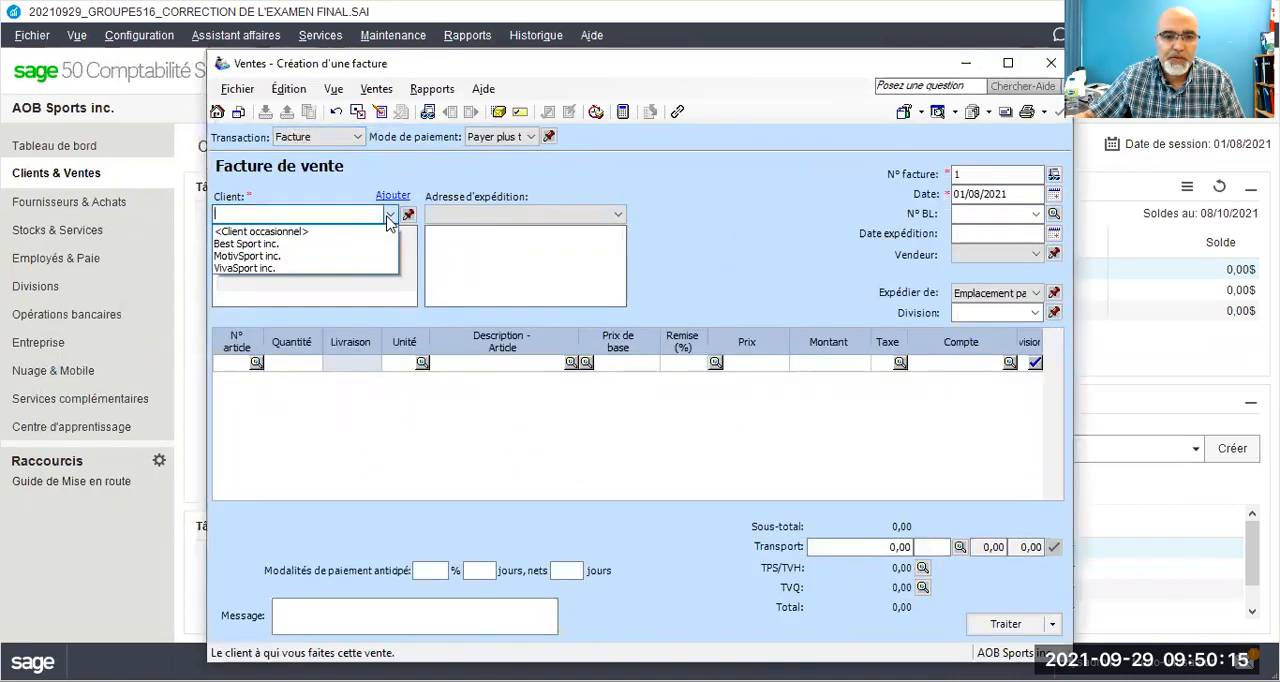
pyautogui.click(295, 244)
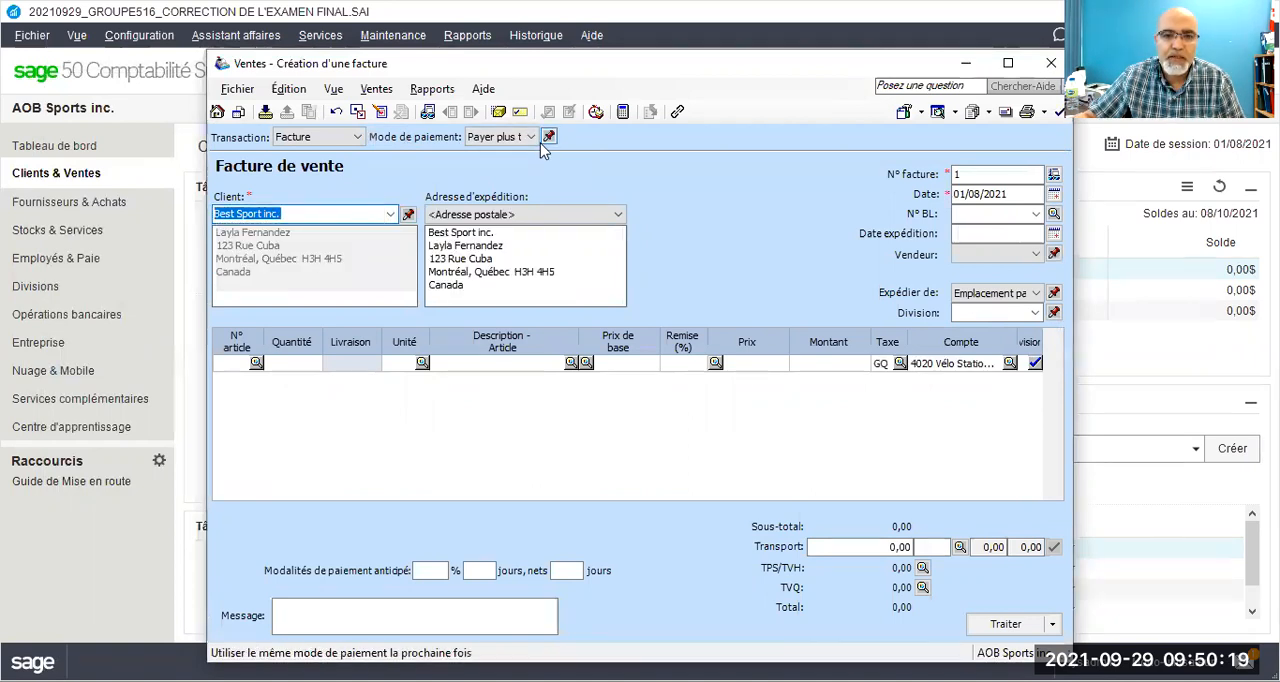
pyautogui.click(531, 137)
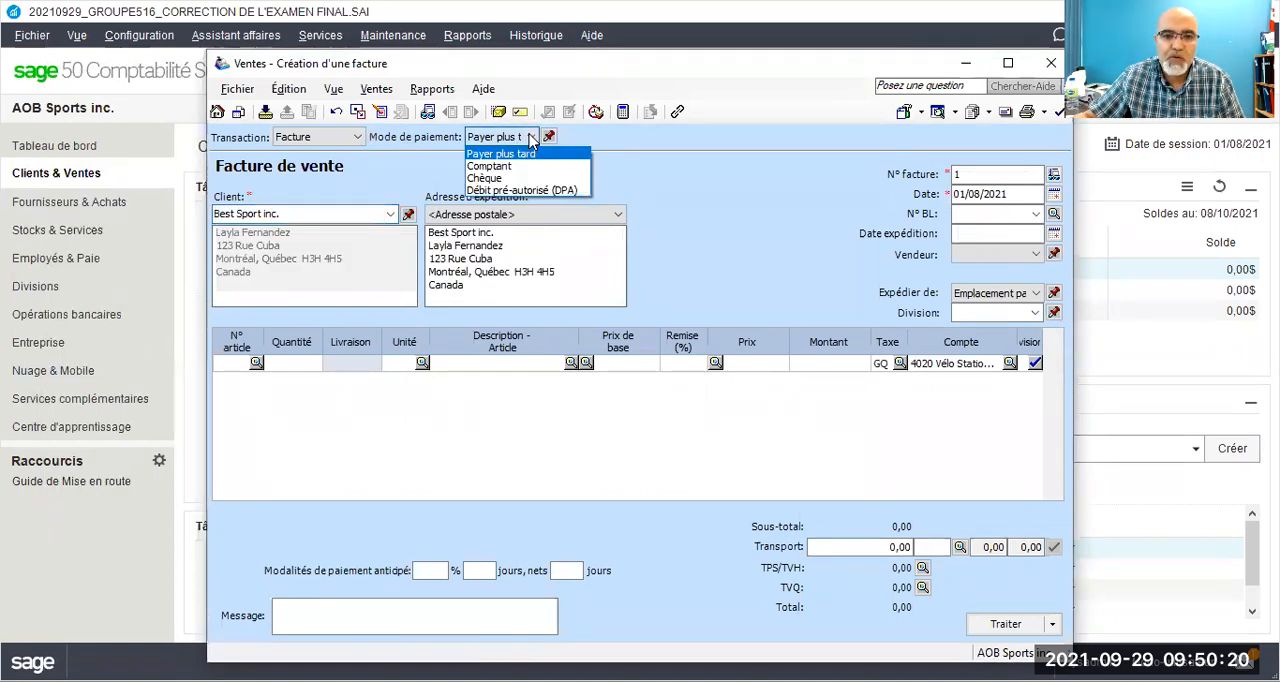
pyautogui.click(494, 178)
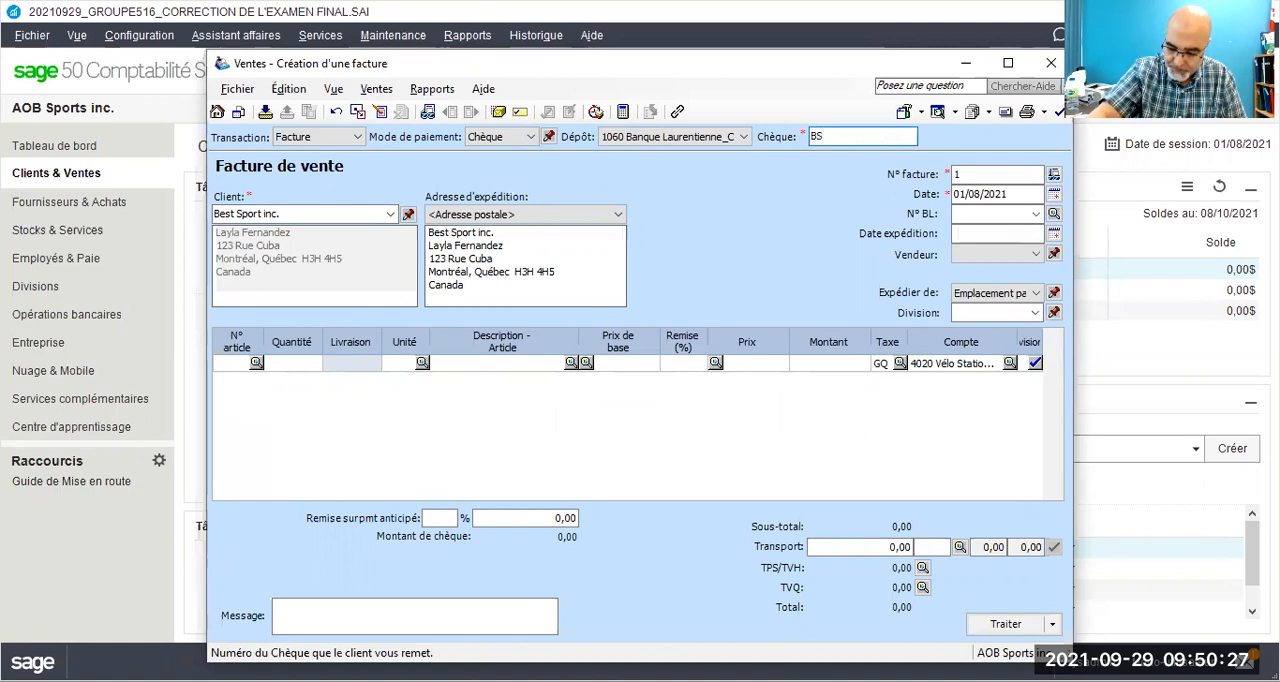
# Step: Set the sales invoice number to BS15/21 and its date to 15/10/2021
pyautogui.click(974, 176)
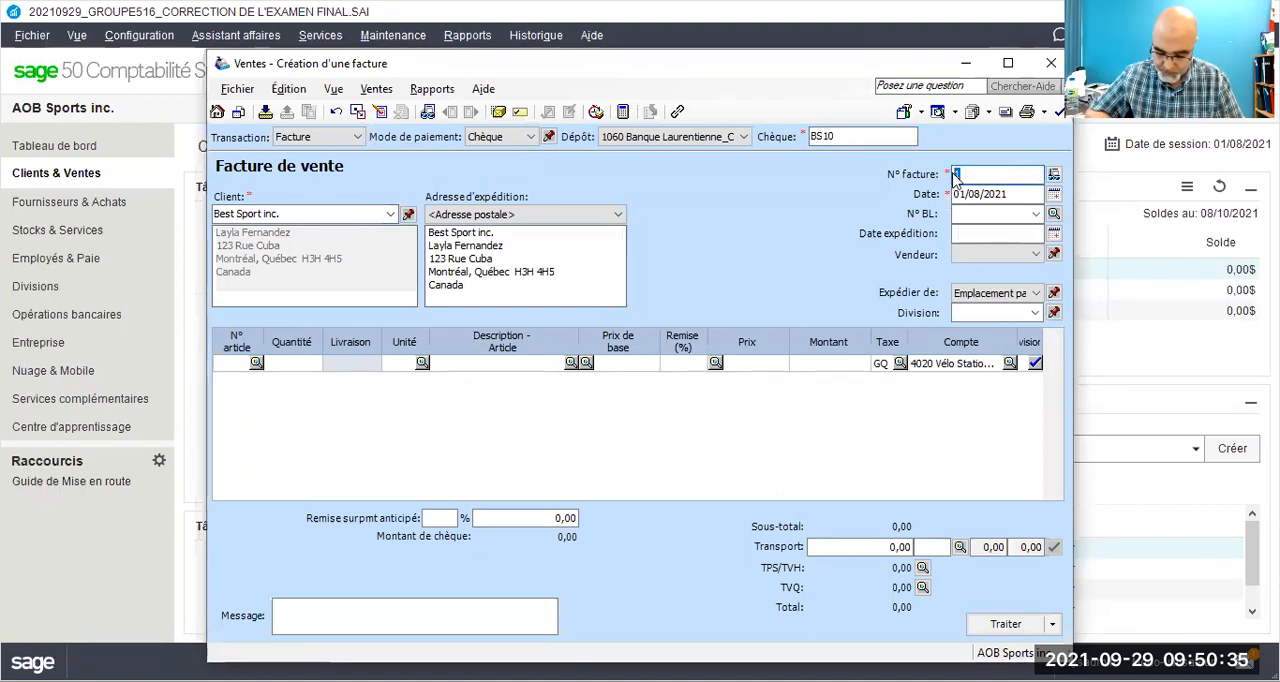
pyautogui.write('B')
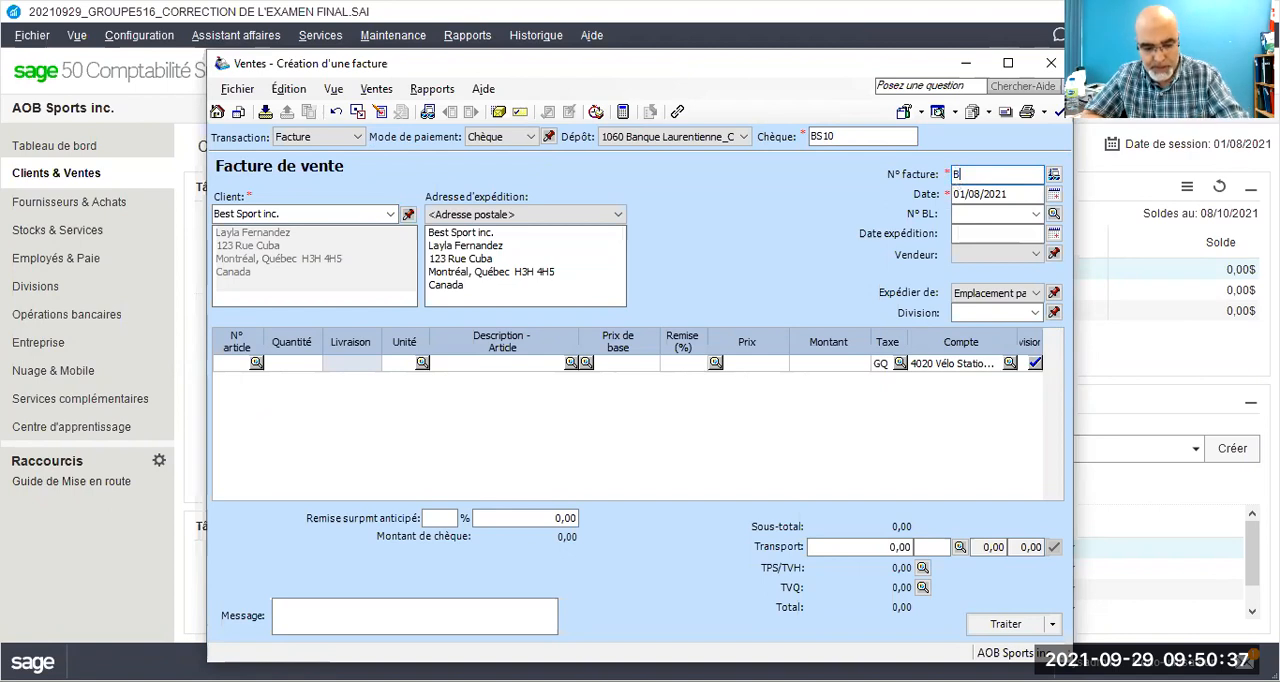
pyautogui.write('S15/21')
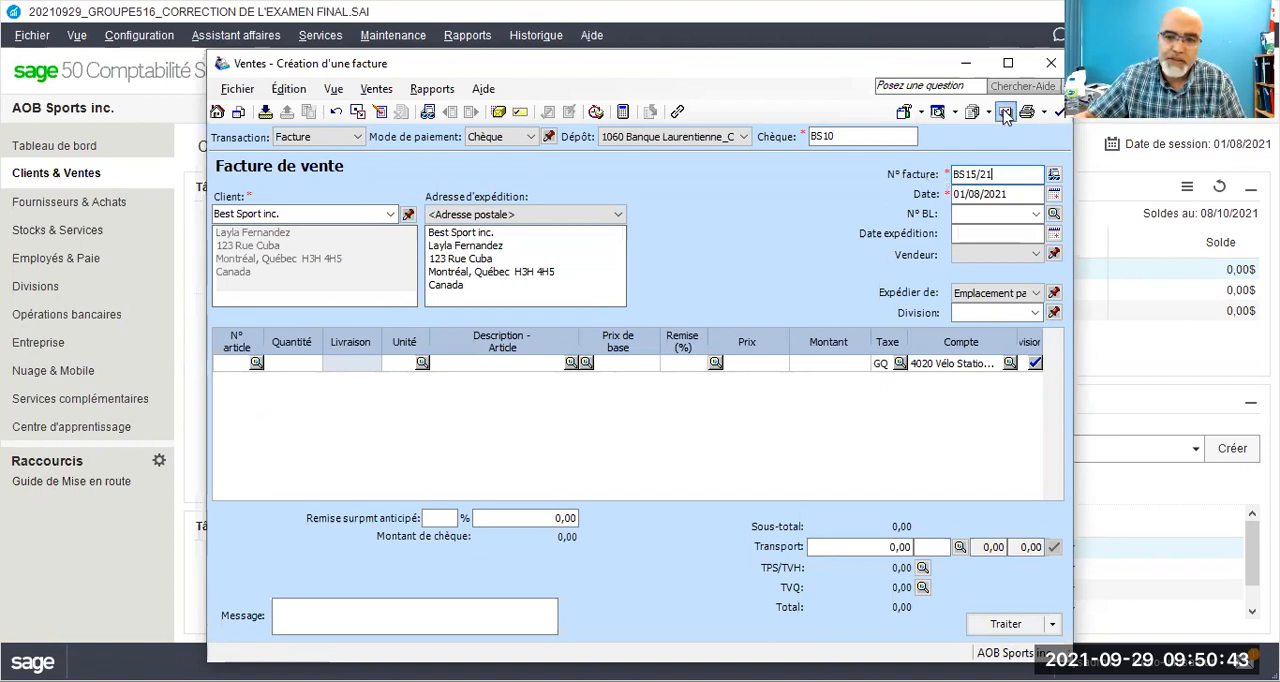
pyautogui.click(964, 194)
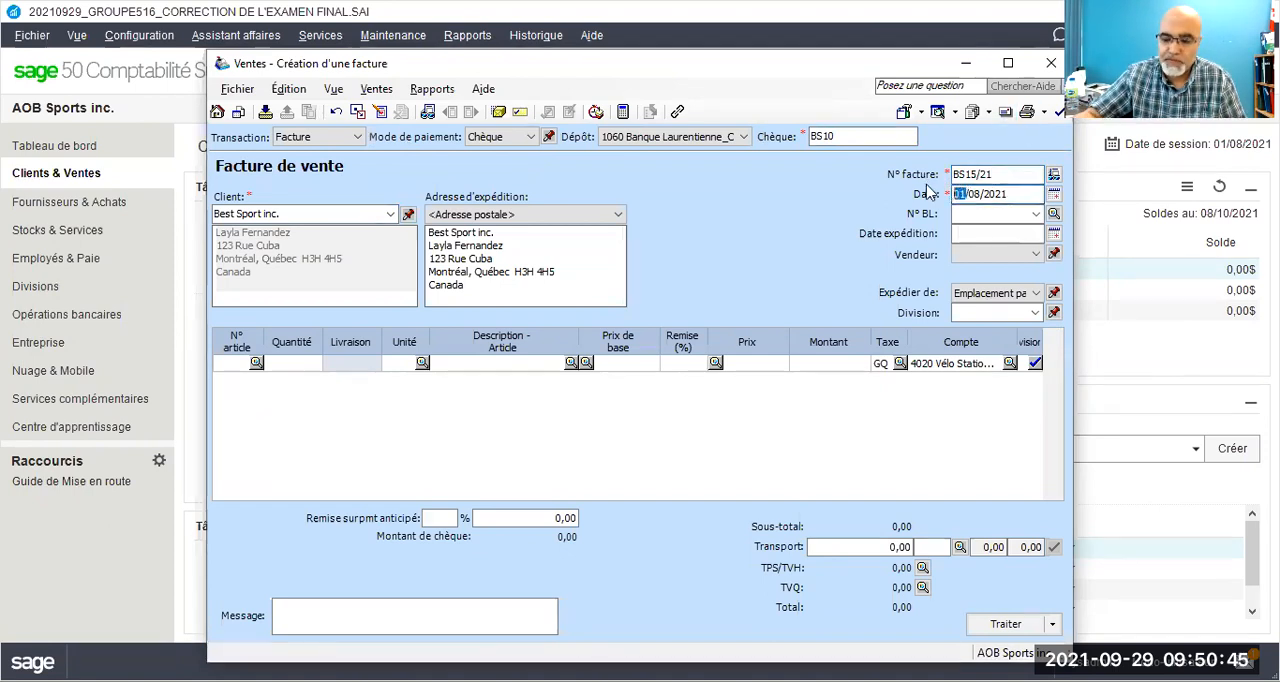
pyautogui.write('15/10')
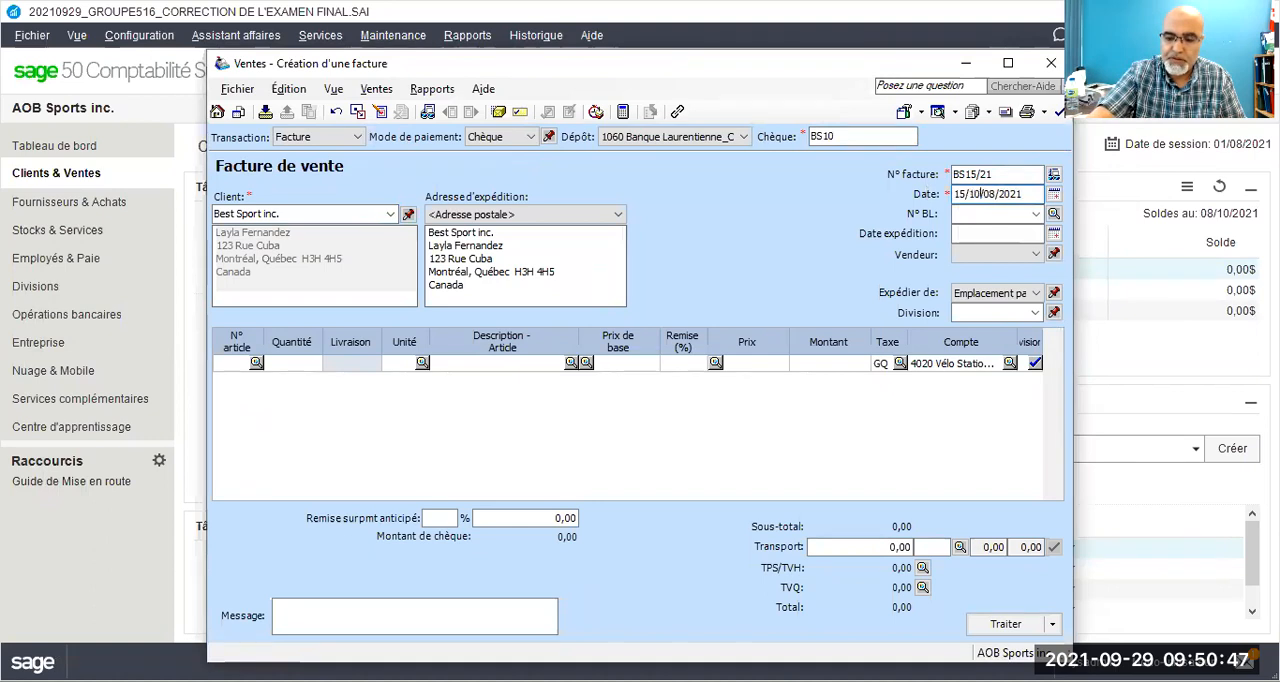
pyautogui.press('Delete')
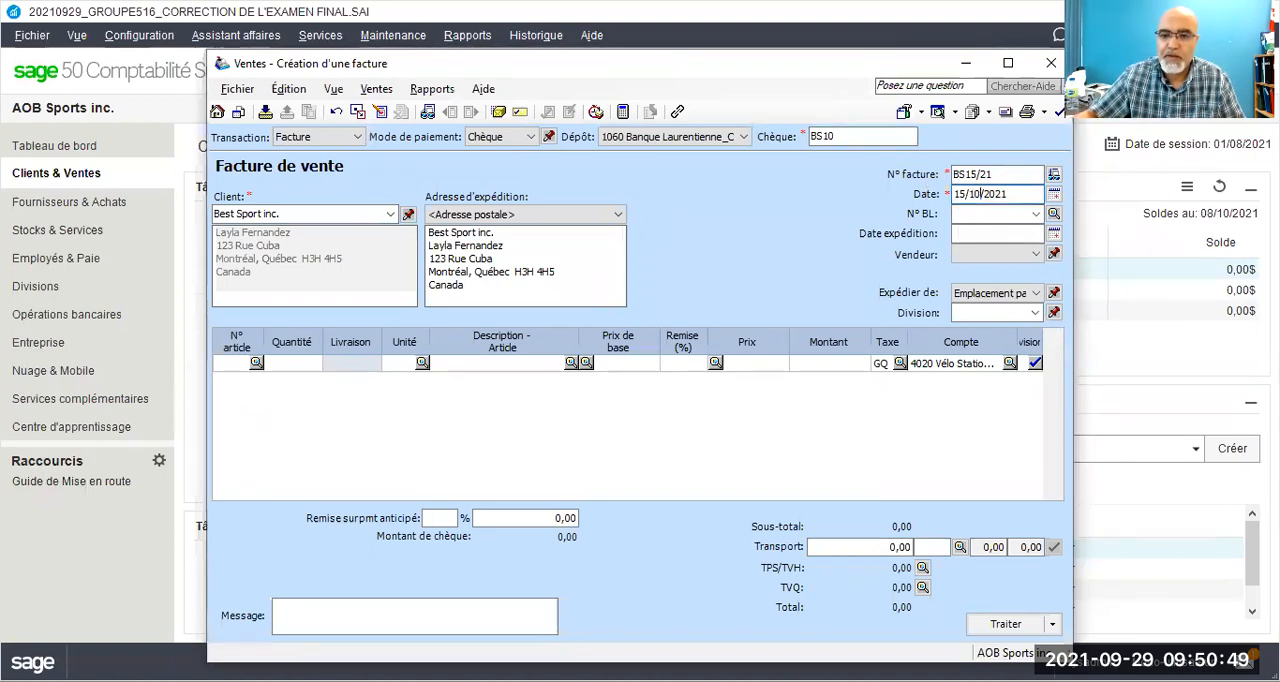
# Step: Move the Quantité column just before Prix de base and add Vélo Stationnaire X1Y2 as the invoice item
pyautogui.click(291, 343)
pyautogui.moveTo(291, 343); pyautogui.dragTo(615, 345)
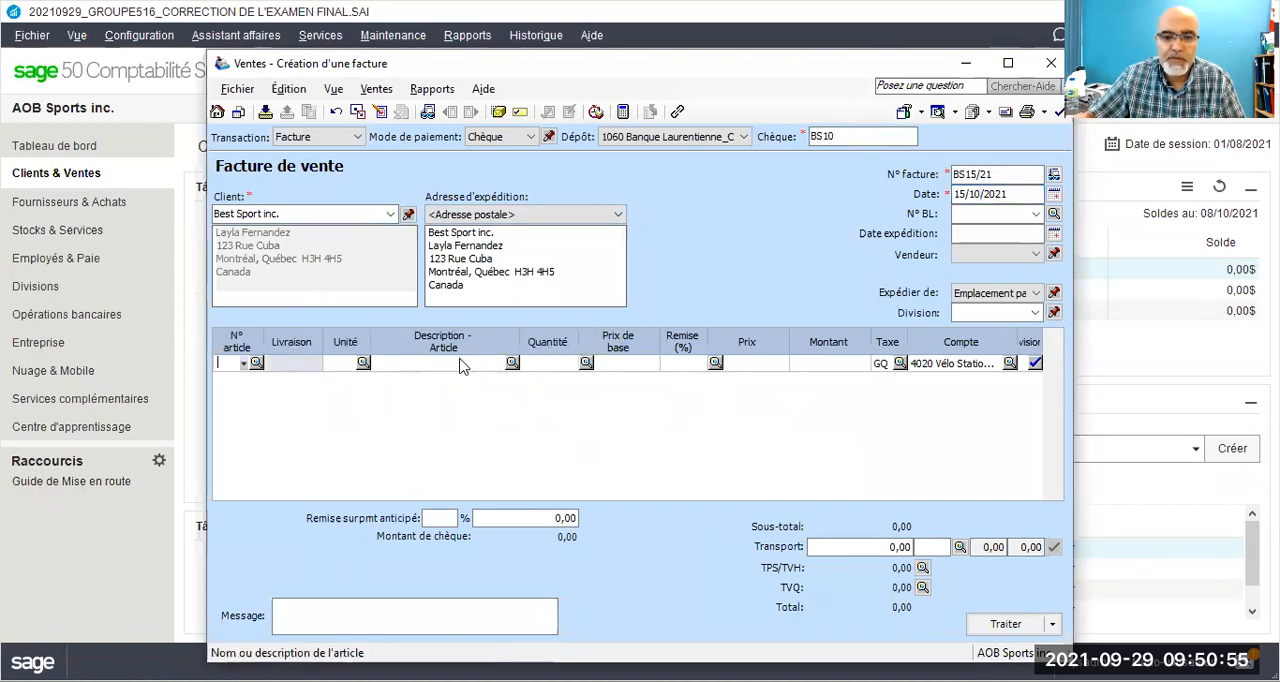
pyautogui.click(510, 366)
pyautogui.click(511, 364)
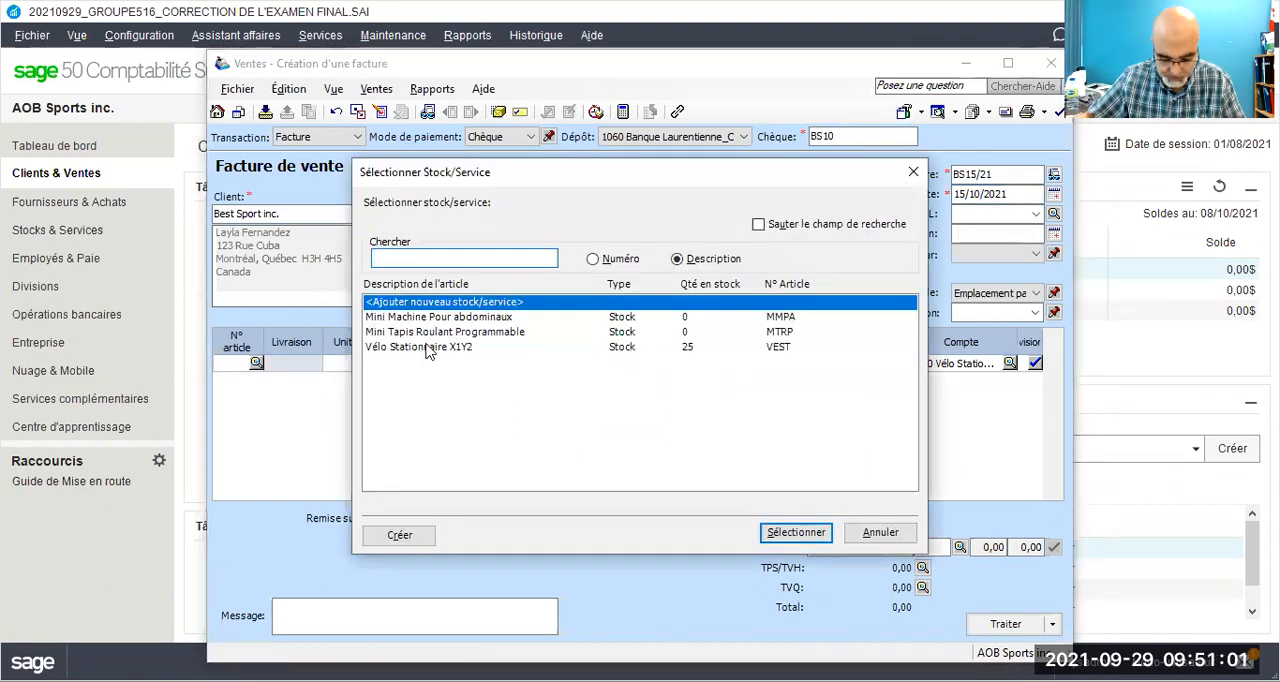
pyautogui.click(425, 347)
pyautogui.doubleClick(425, 347)
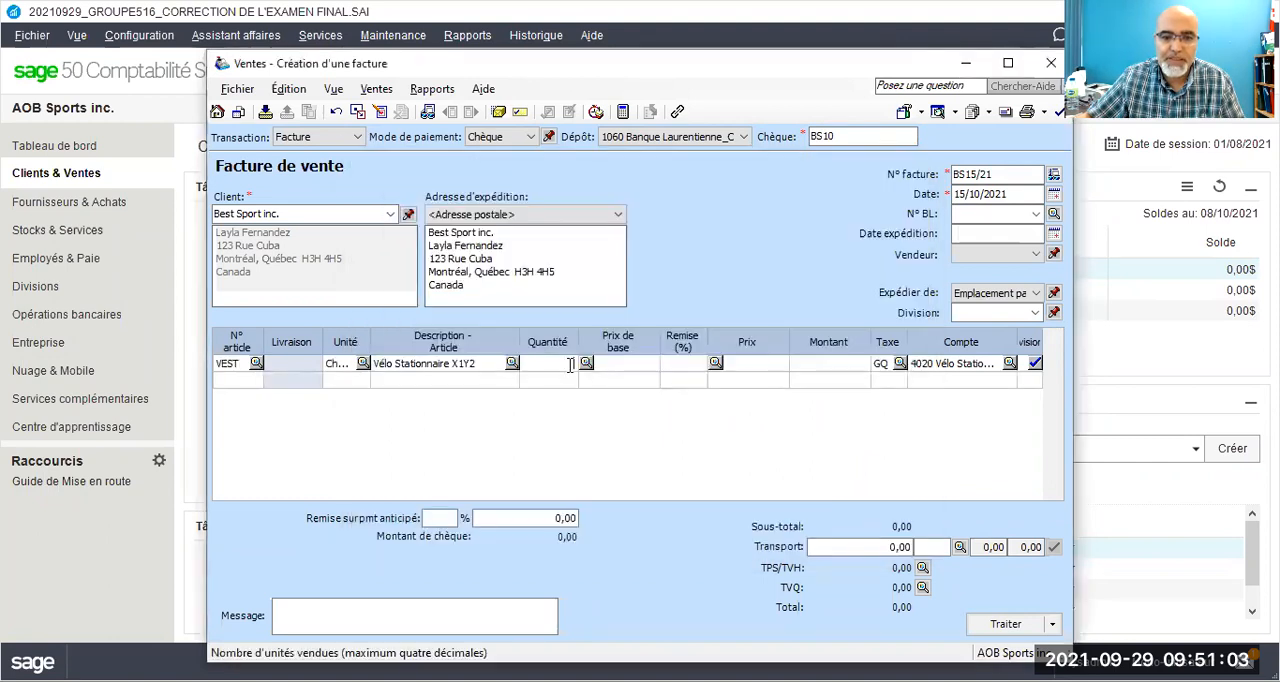
# Step: Enter a quantity of 10 and a base price of 400,99 for the Vélo Stationnaire X1Y2 line
pyautogui.write('10')
pyautogui.press('Tab')
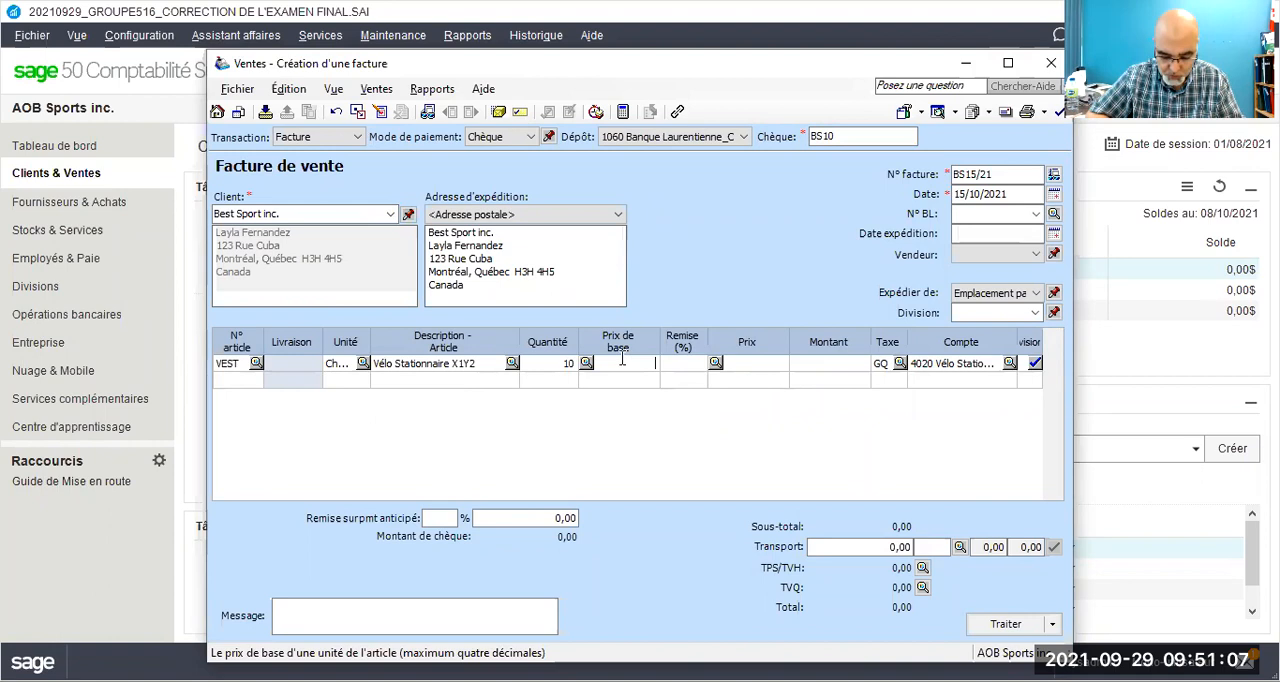
pyautogui.write('400')
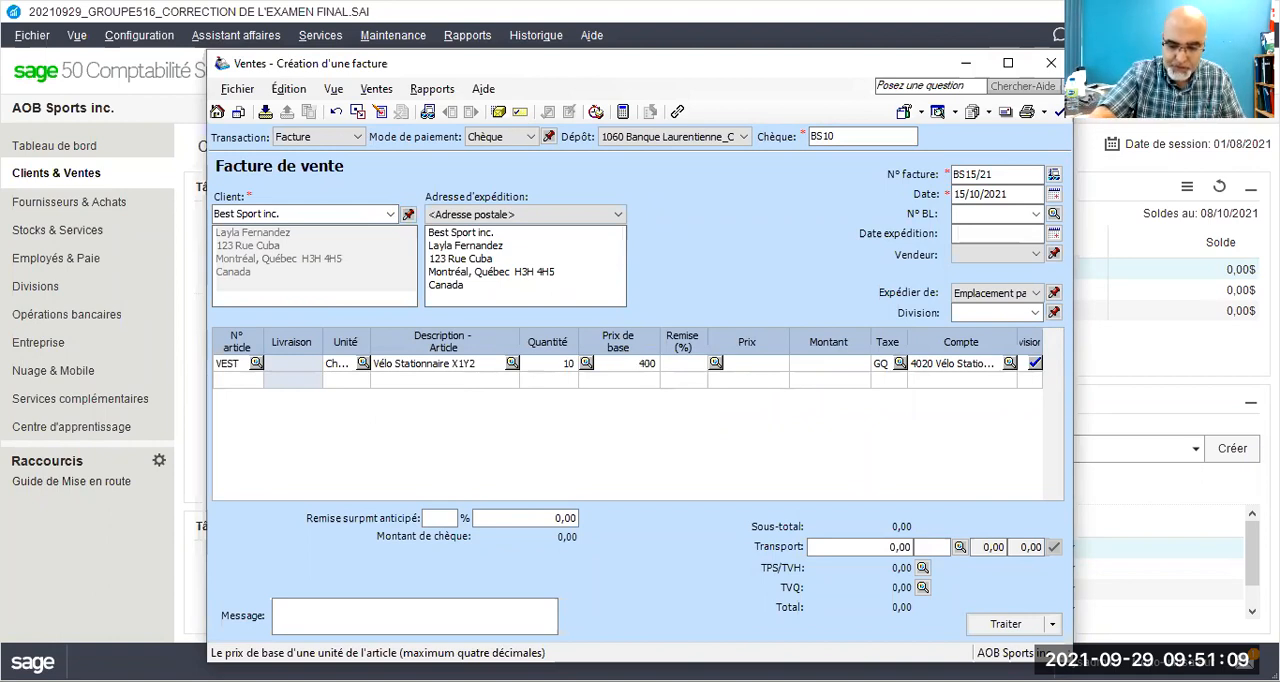
pyautogui.write('99')
pyautogui.press('BackSpace')
pyautogui.press('BackSpace')
pyautogui.write(',99')
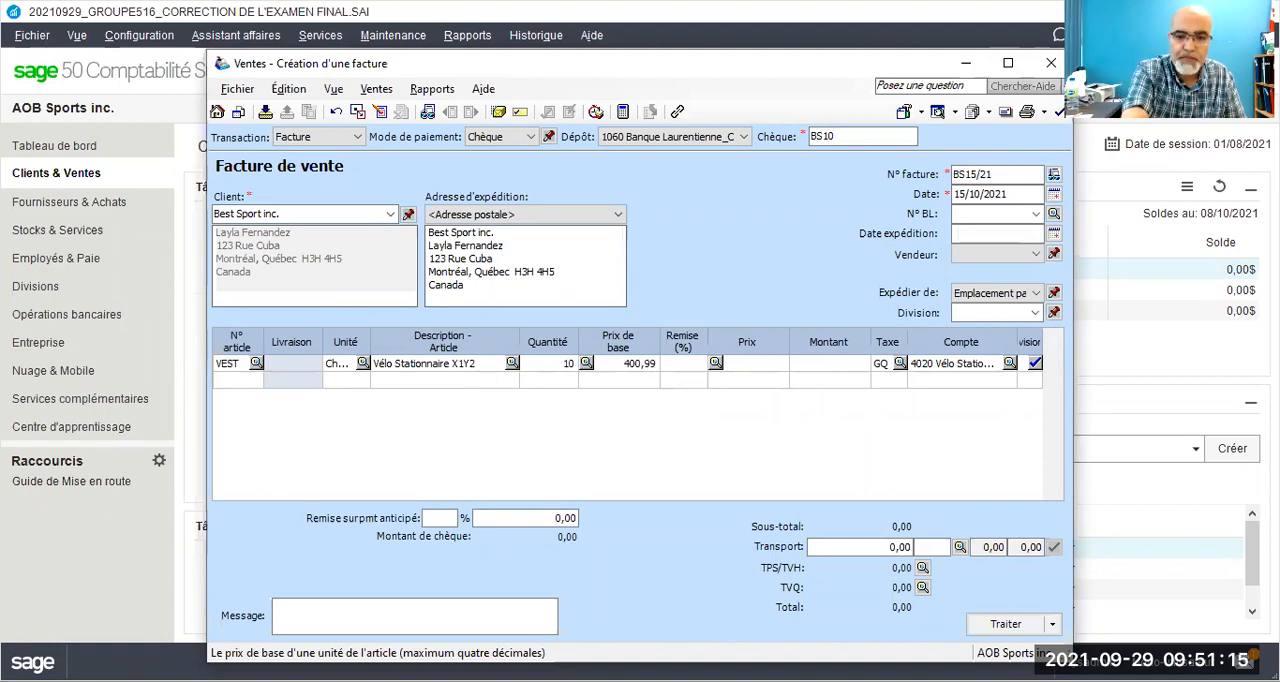
pyautogui.press('Tab')
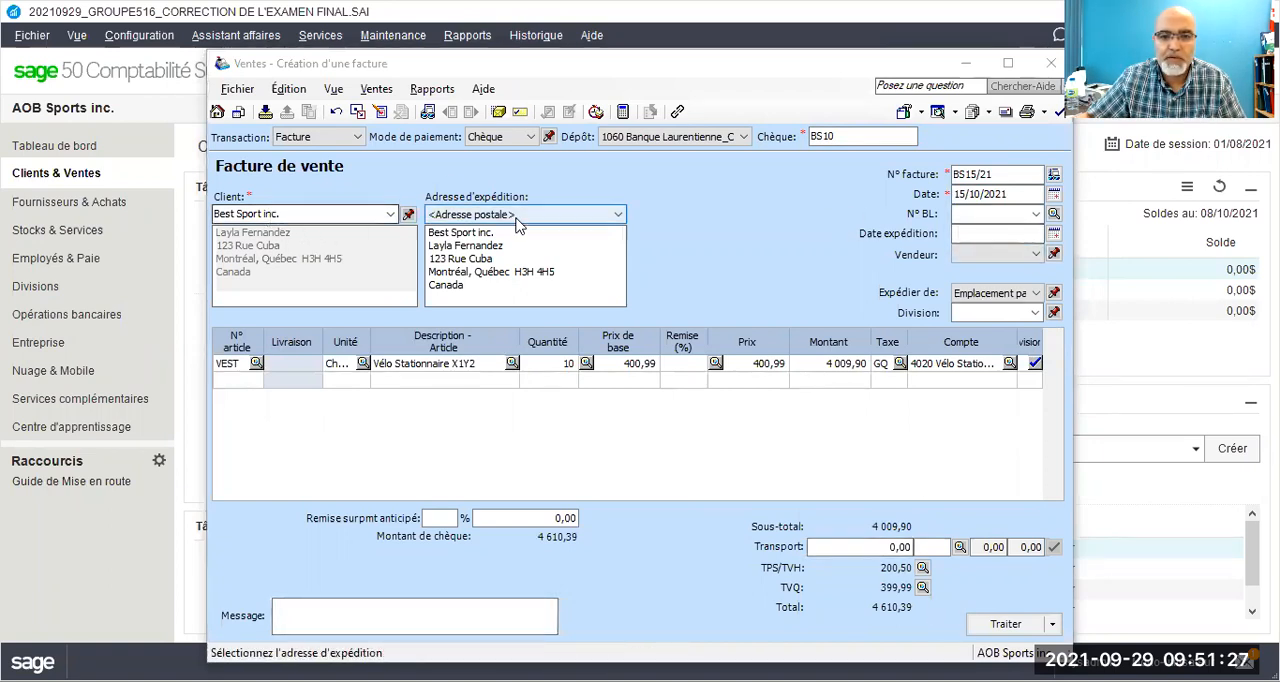
# Step: Process the Best Sport inc. sales invoice, accepting the date beyond the session date
pyautogui.click(839, 140)
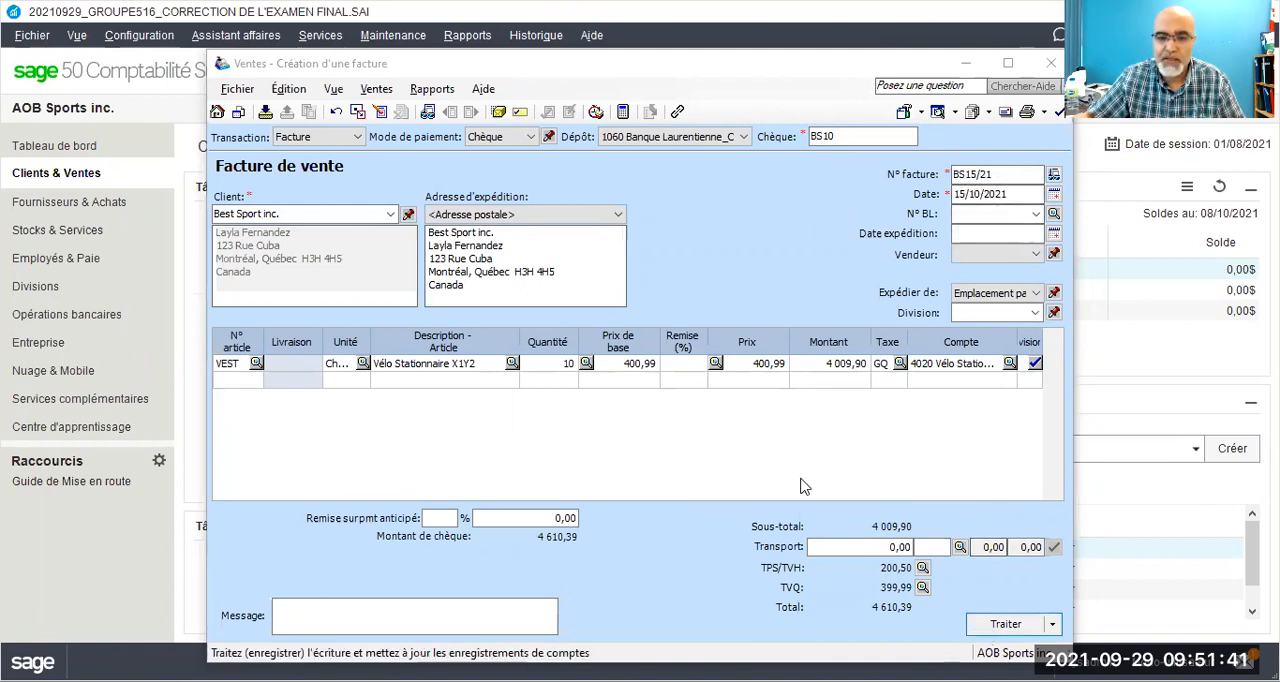
pyautogui.click(682, 423)
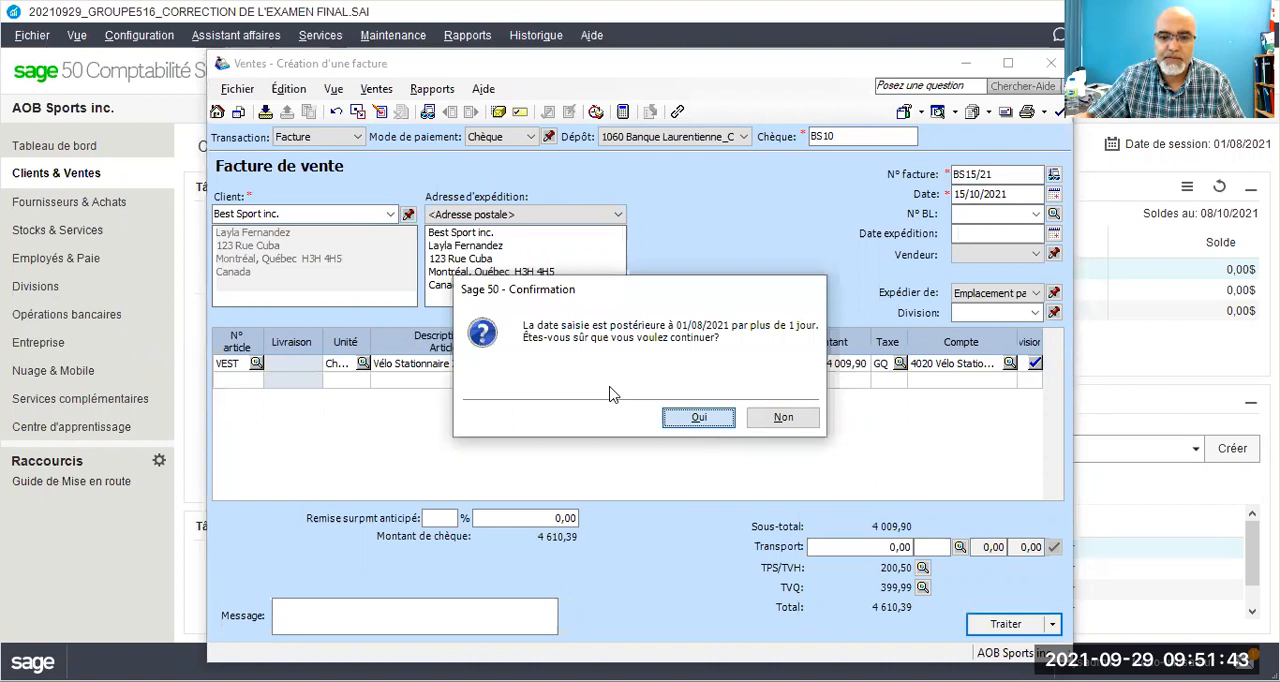
pyautogui.click(785, 421)
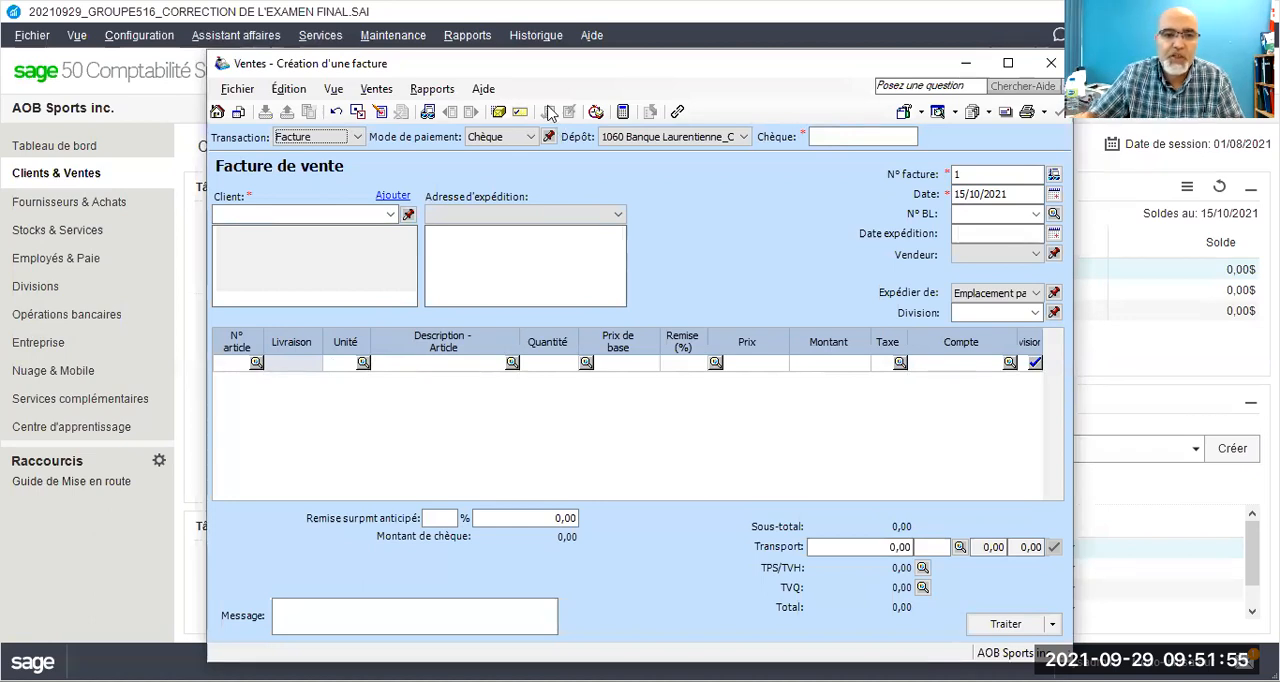
# Step: Return to the purchase invoice, select supplier Smart Sport and set payment by Chèque with cheque number 21
pyautogui.hotkey('alt', 'Tab')
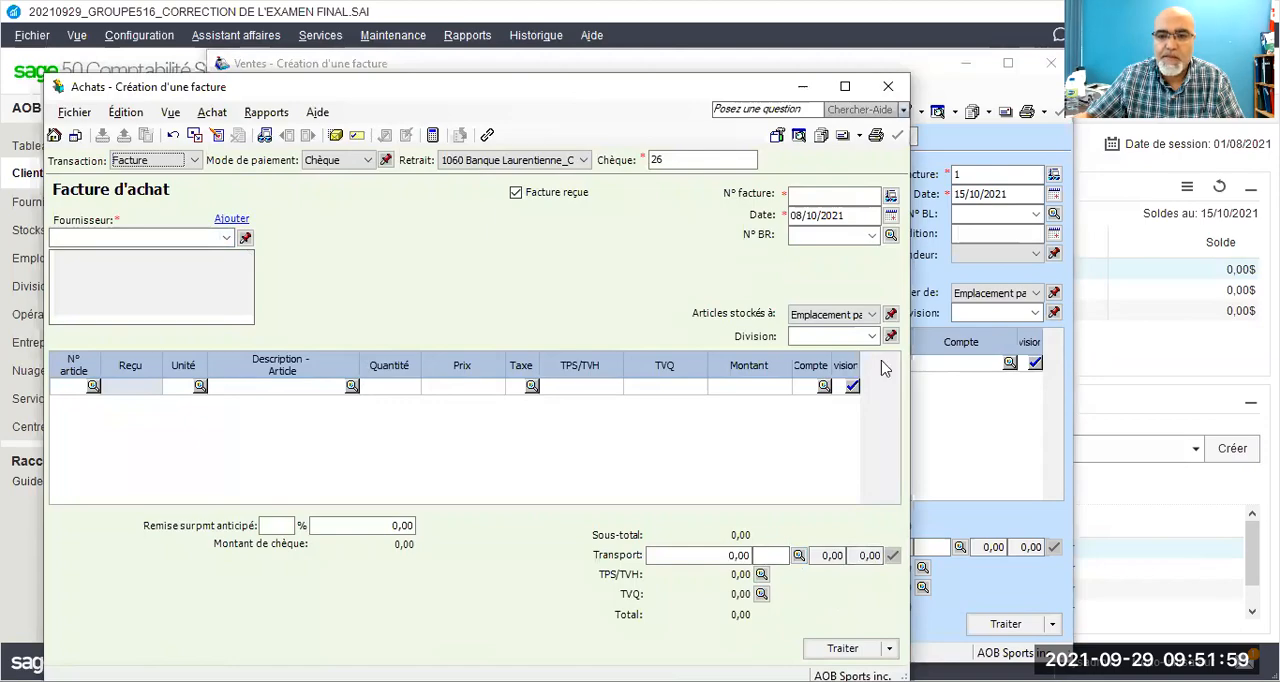
pyautogui.hotkey('alt', 'Tab')
pyautogui.hotkey('alt', 'Tab')
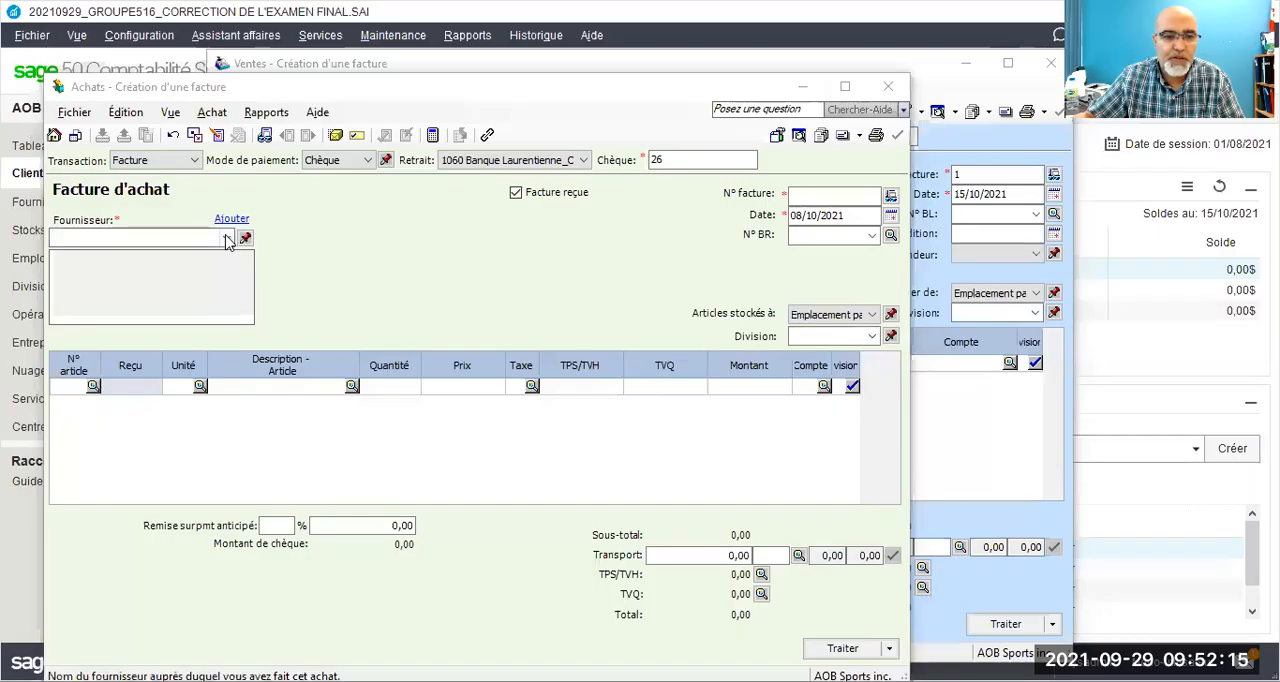
pyautogui.click(227, 237)
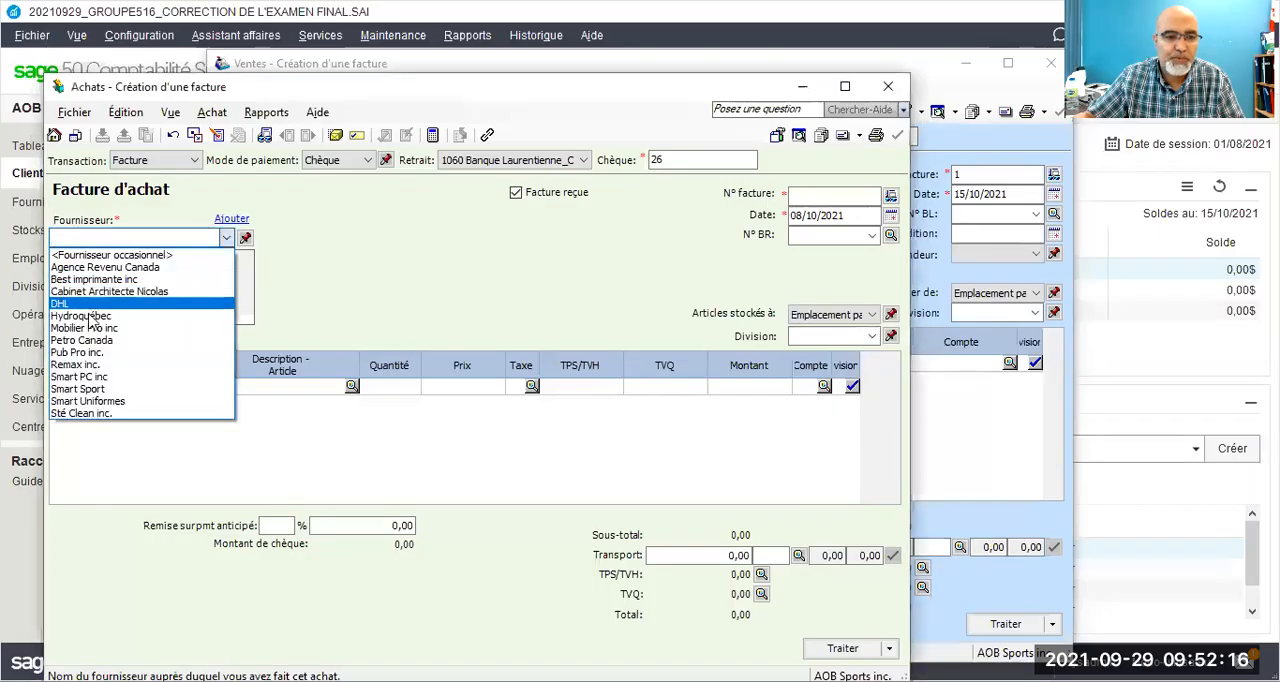
pyautogui.click(86, 391)
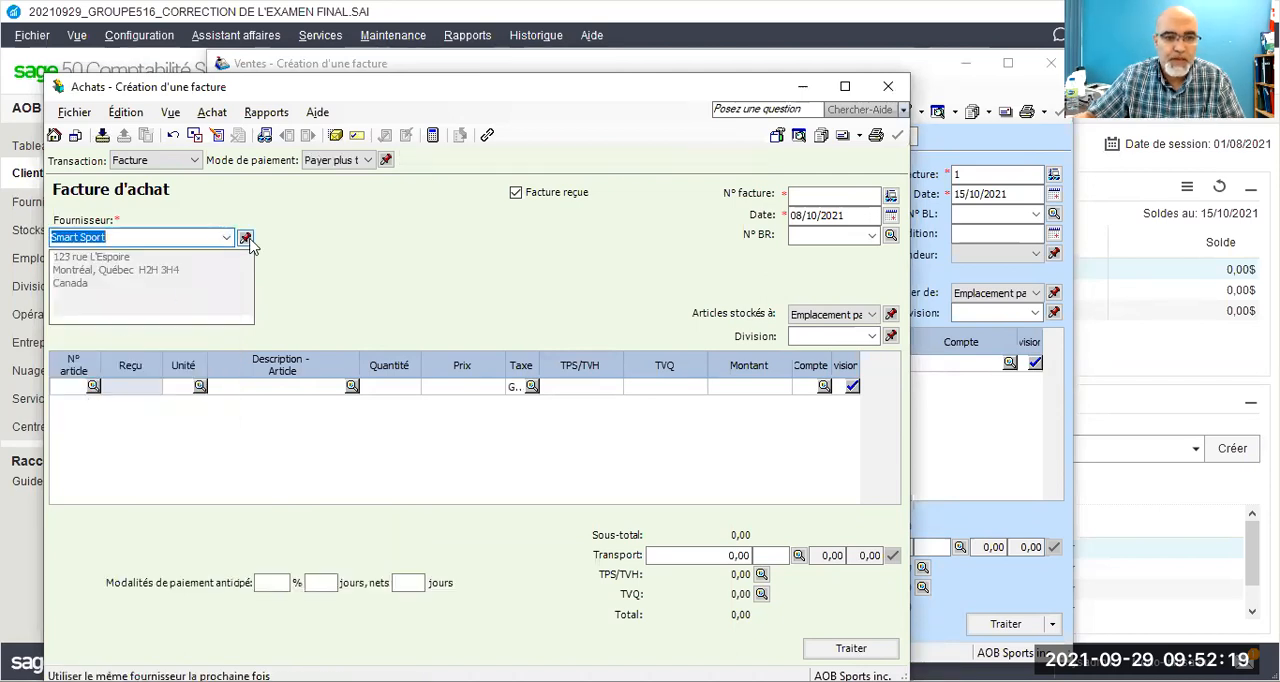
pyautogui.click(338, 160)
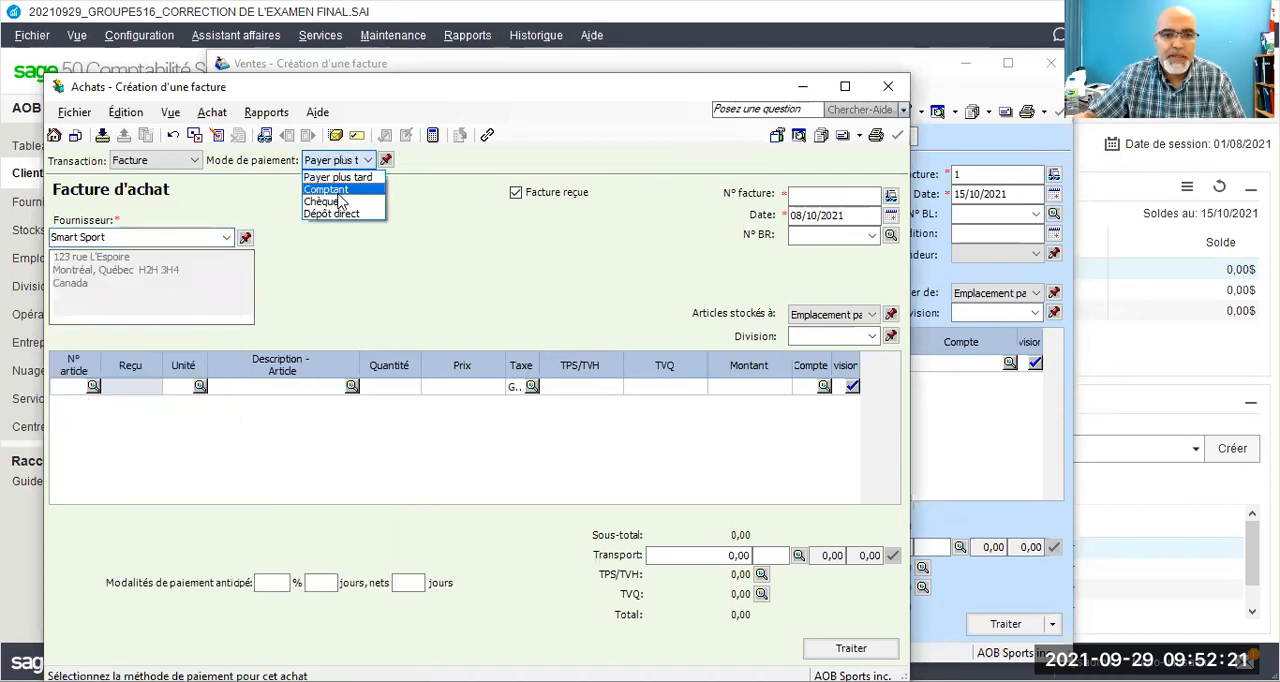
pyautogui.click(338, 202)
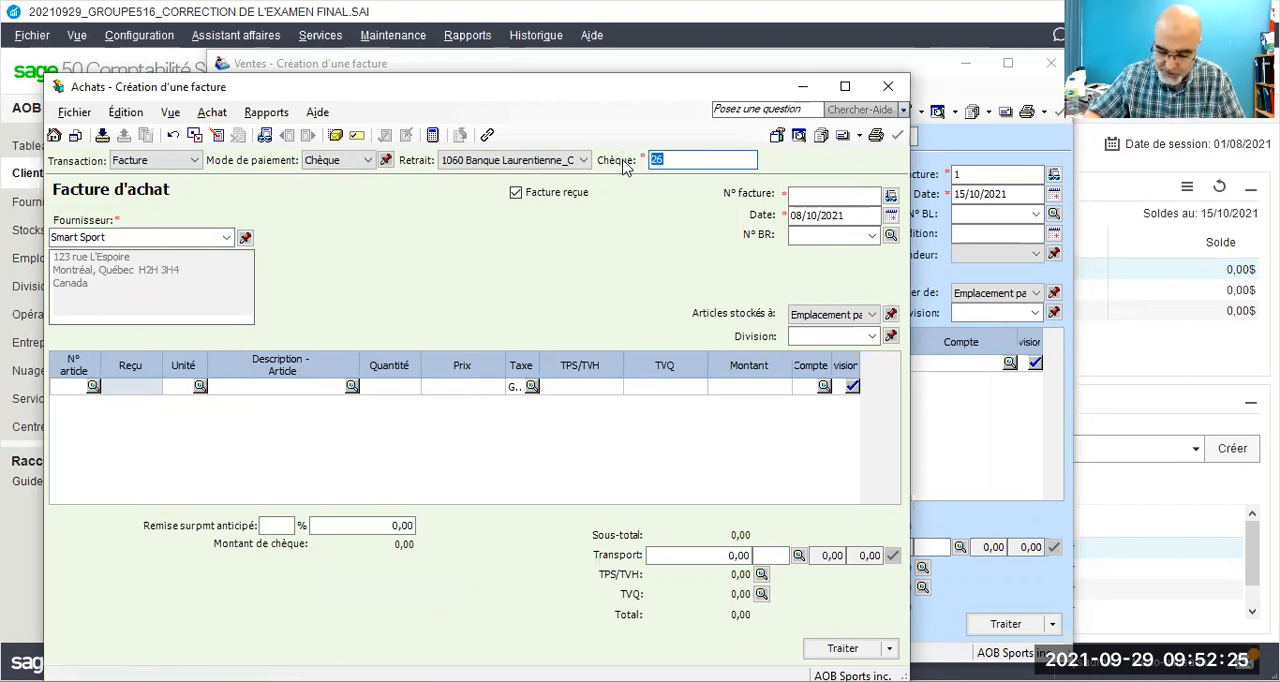
pyautogui.write('21')
# Step: Set the purchase invoice number to SS20/21 and its date to 20/10/2021
pyautogui.click(828, 195)
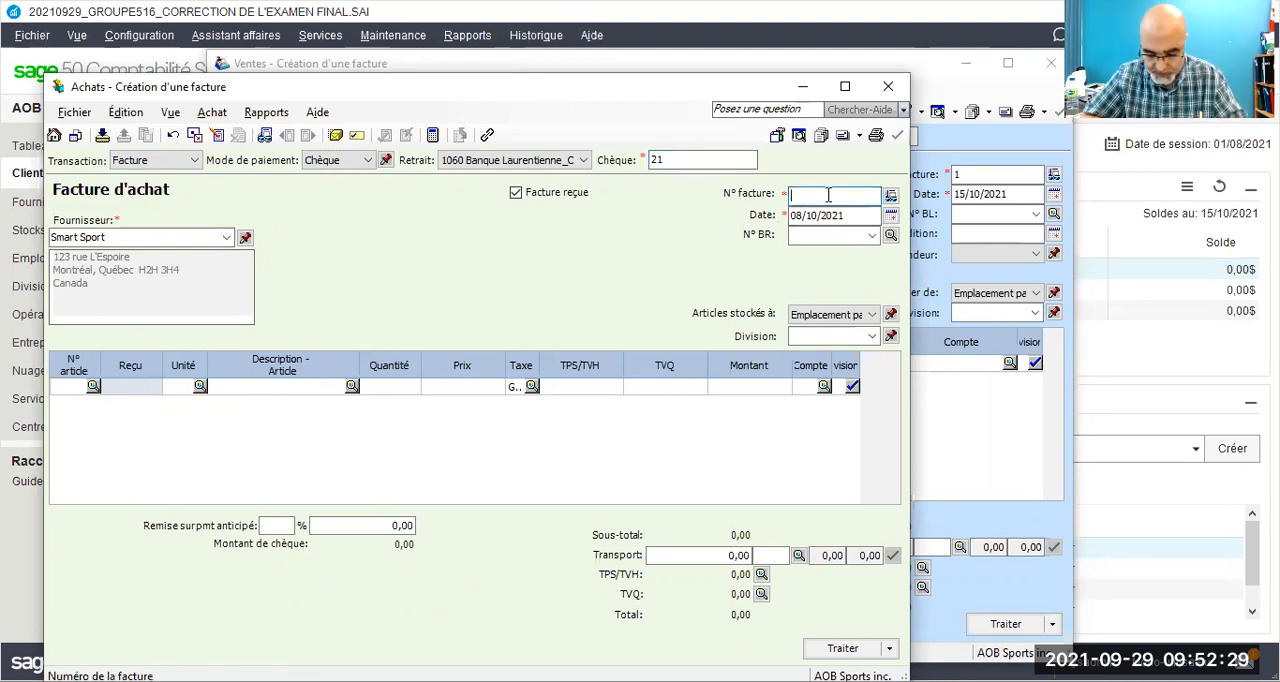
pyautogui.write('SS')
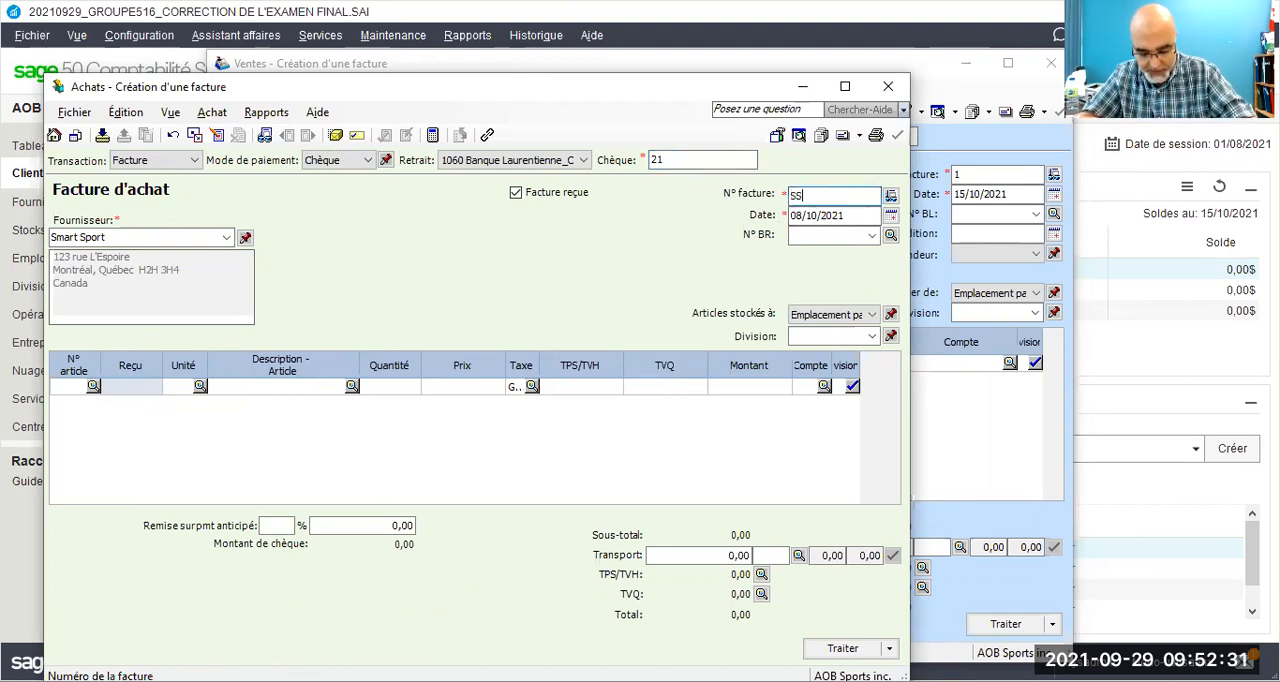
pyautogui.write('20/21')
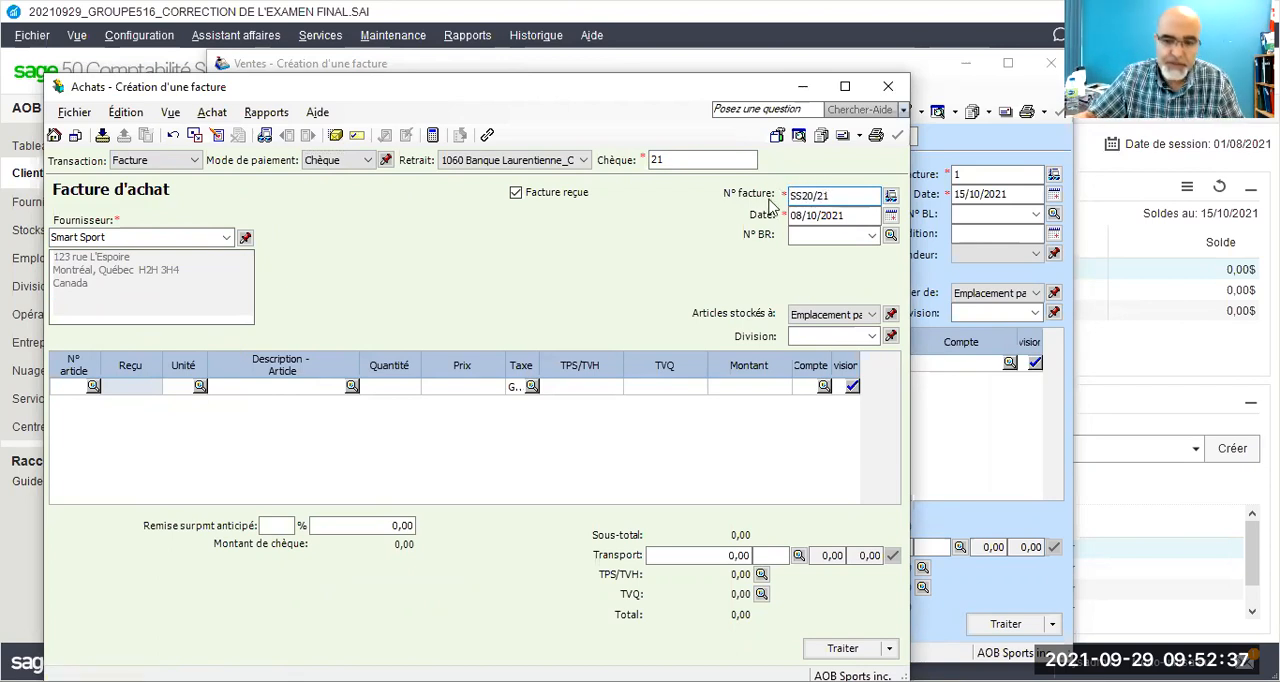
pyautogui.moveTo(803, 218); pyautogui.dragTo(788, 215)
pyautogui.write('20')
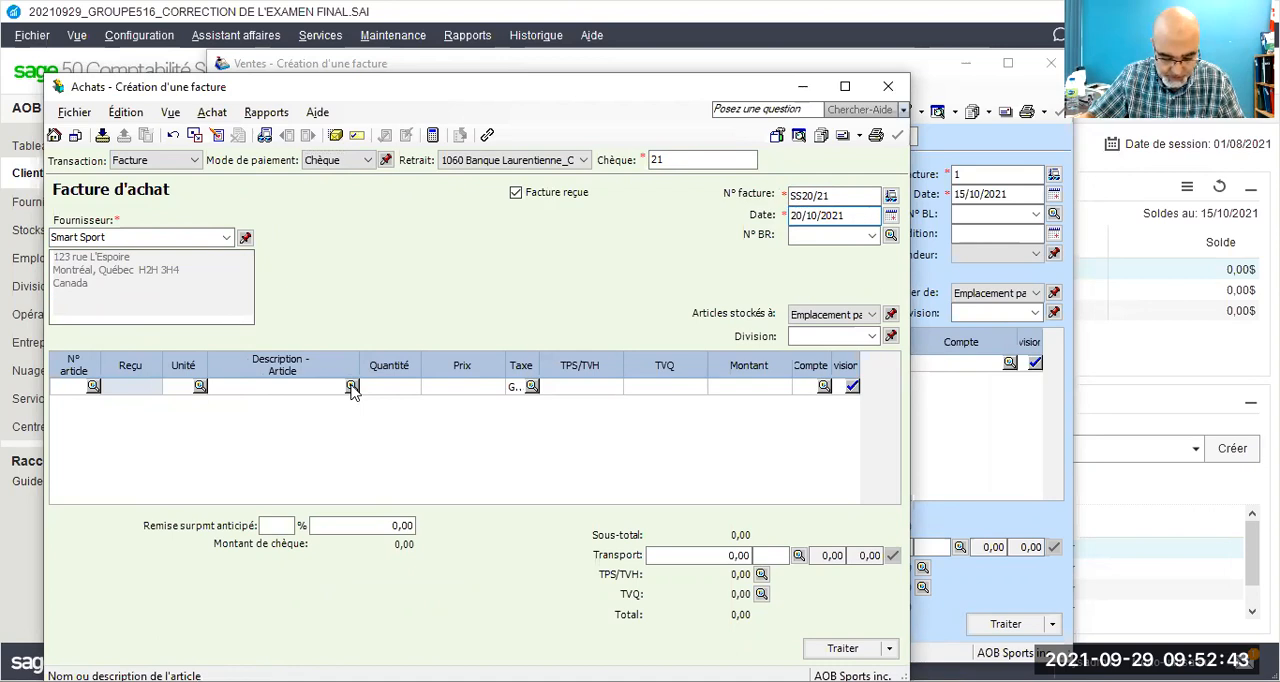
# Step: Add Mini Tapis Roulant Programmable to the purchase invoice with a quantity of 22 and a price of 580,99
pyautogui.click(351, 387)
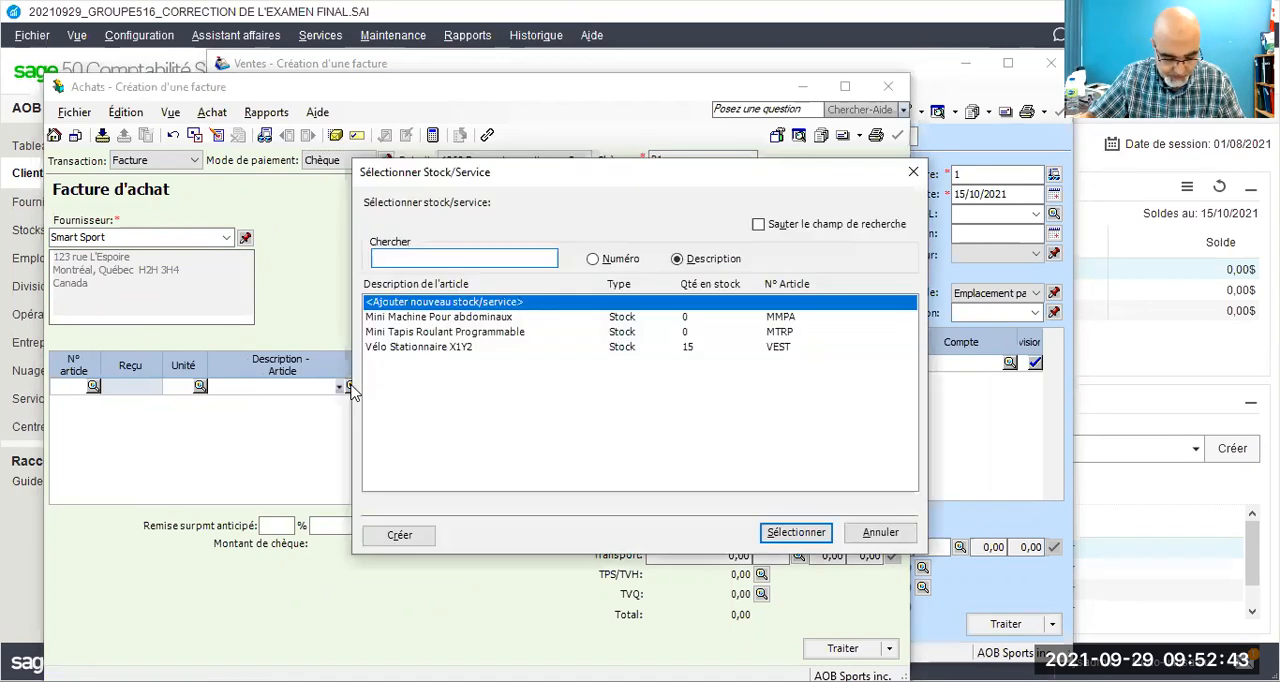
pyautogui.doubleClick(428, 332)
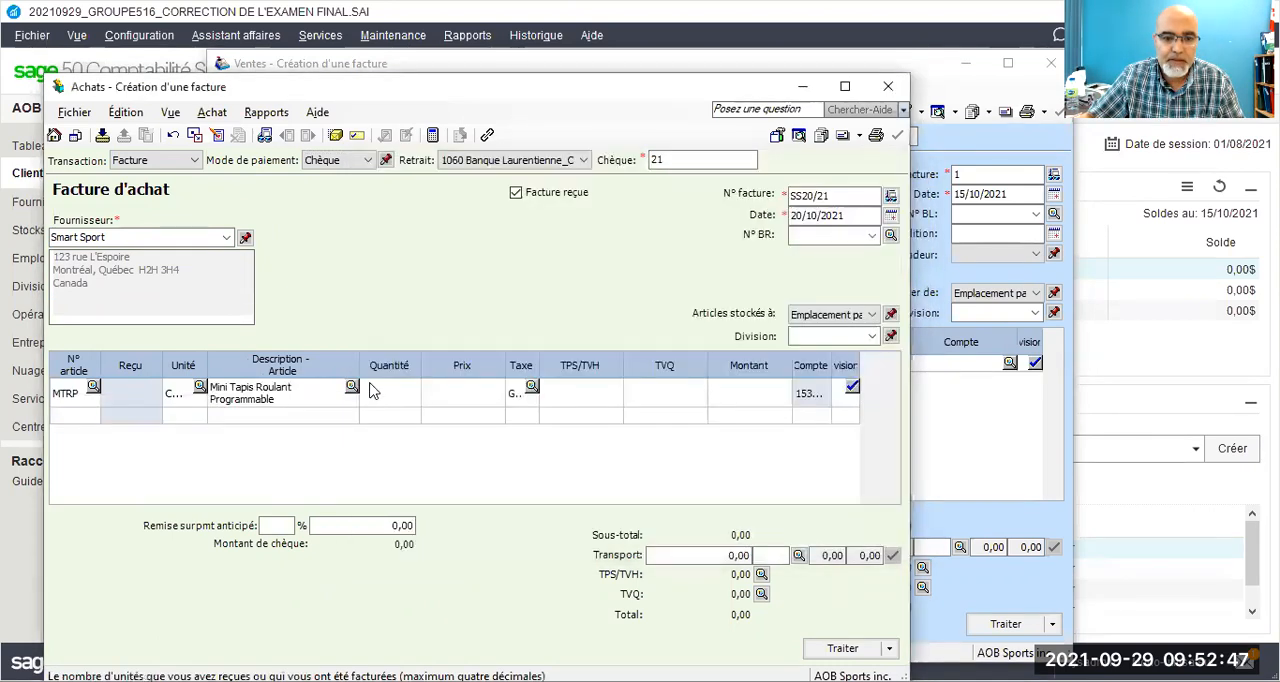
pyautogui.write('22')
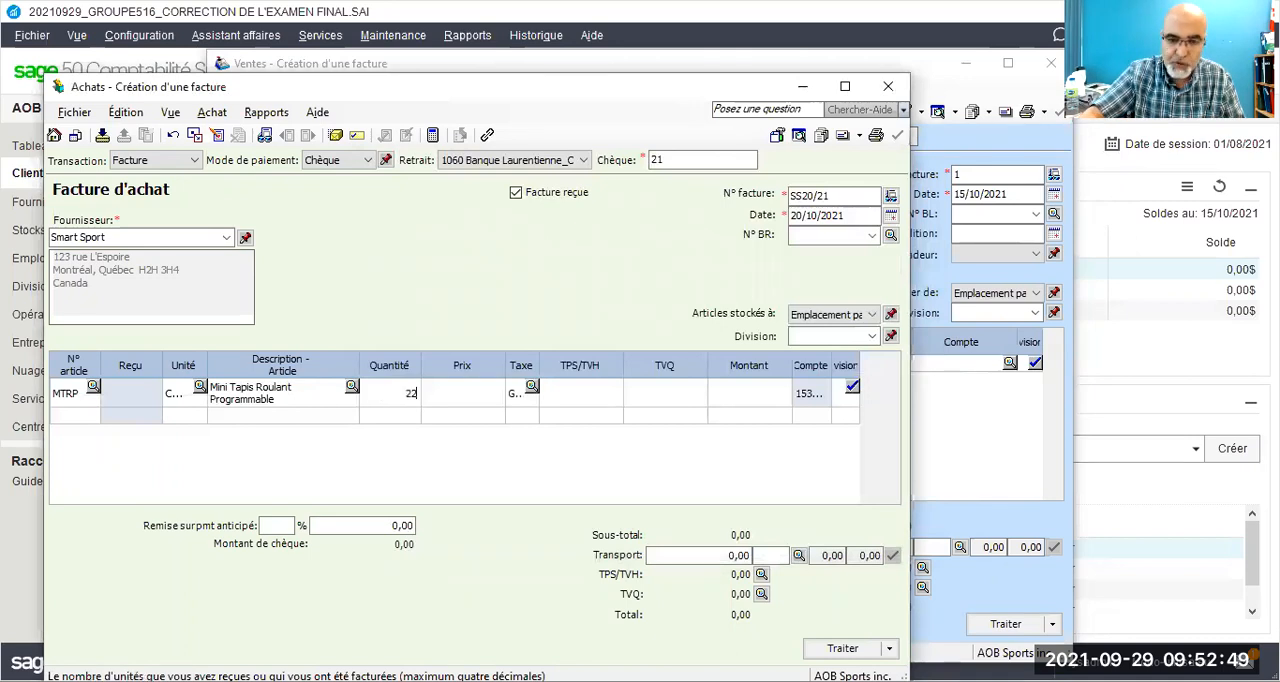
pyautogui.press('Tab')
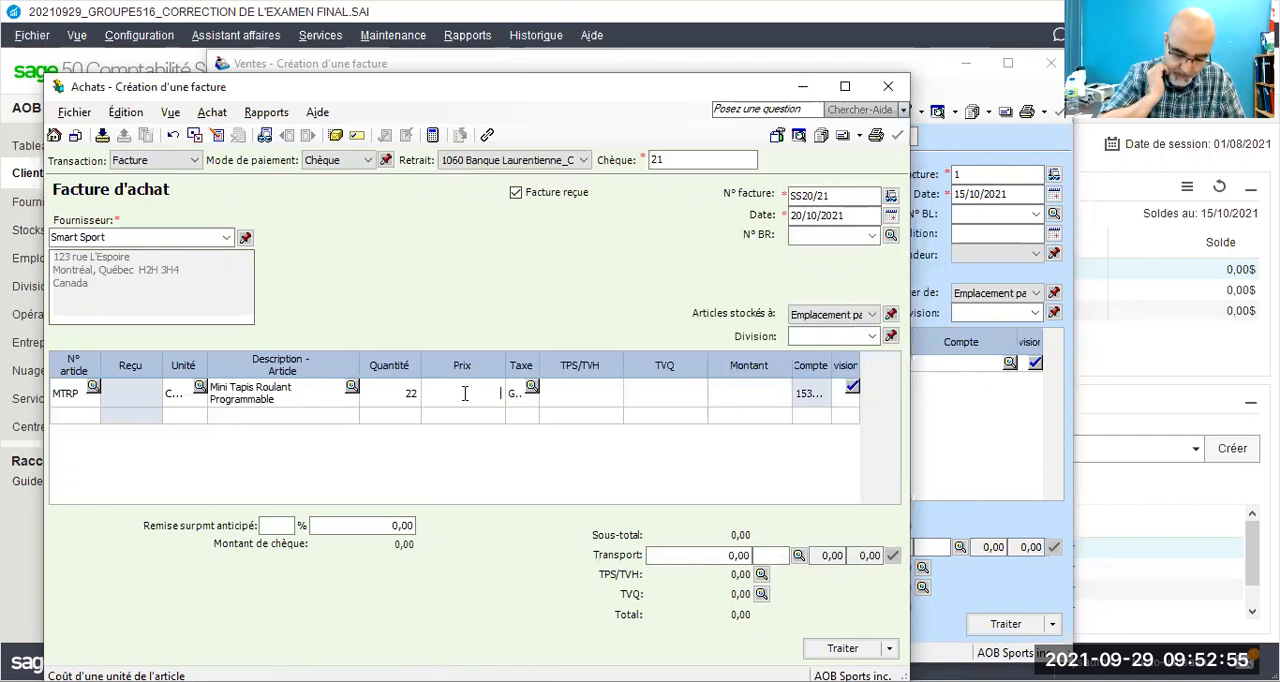
pyautogui.write('580,99')
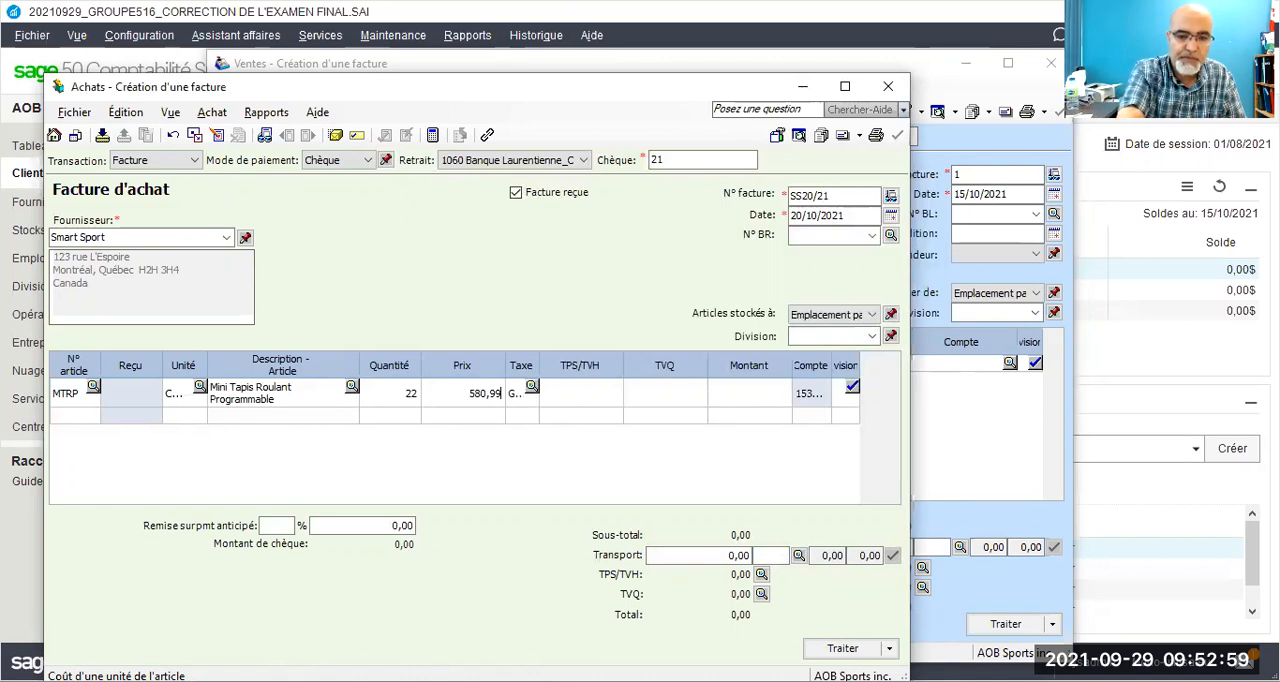
pyautogui.press('Tab')
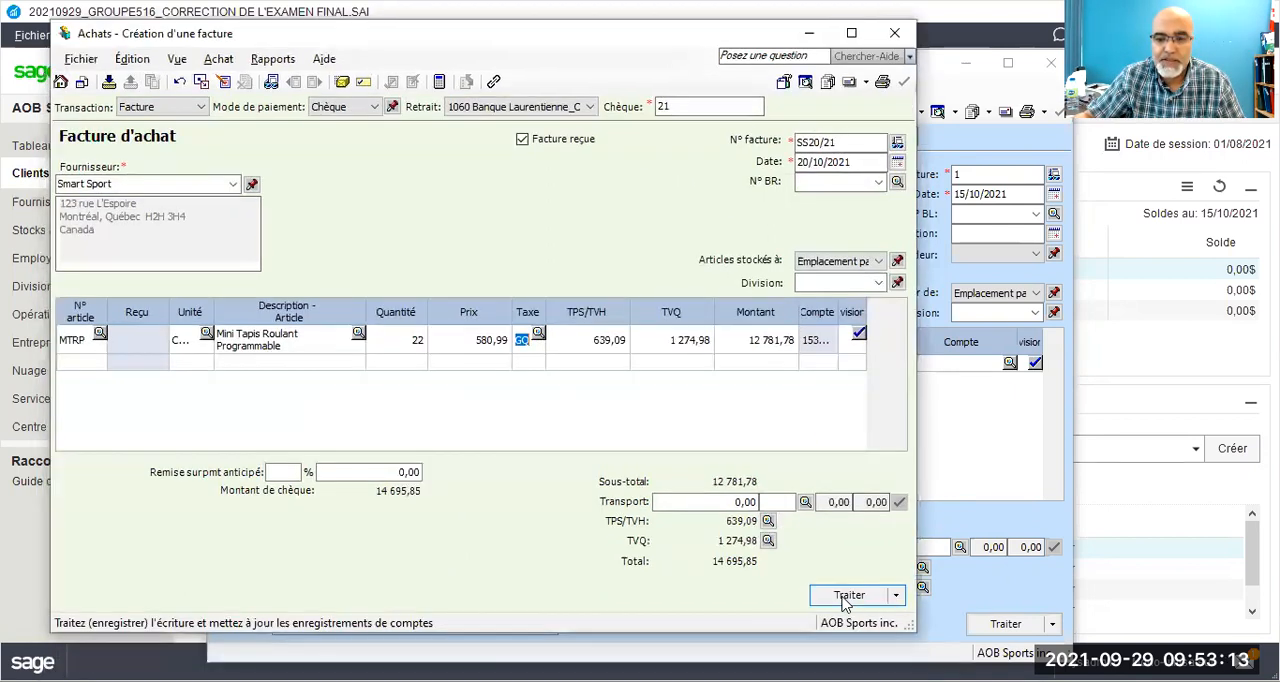
# Step: Process the Smart Sport purchase invoice, agreeing to use the next cheque number instead
pyautogui.click(849, 594)
pyautogui.click(540, 396)
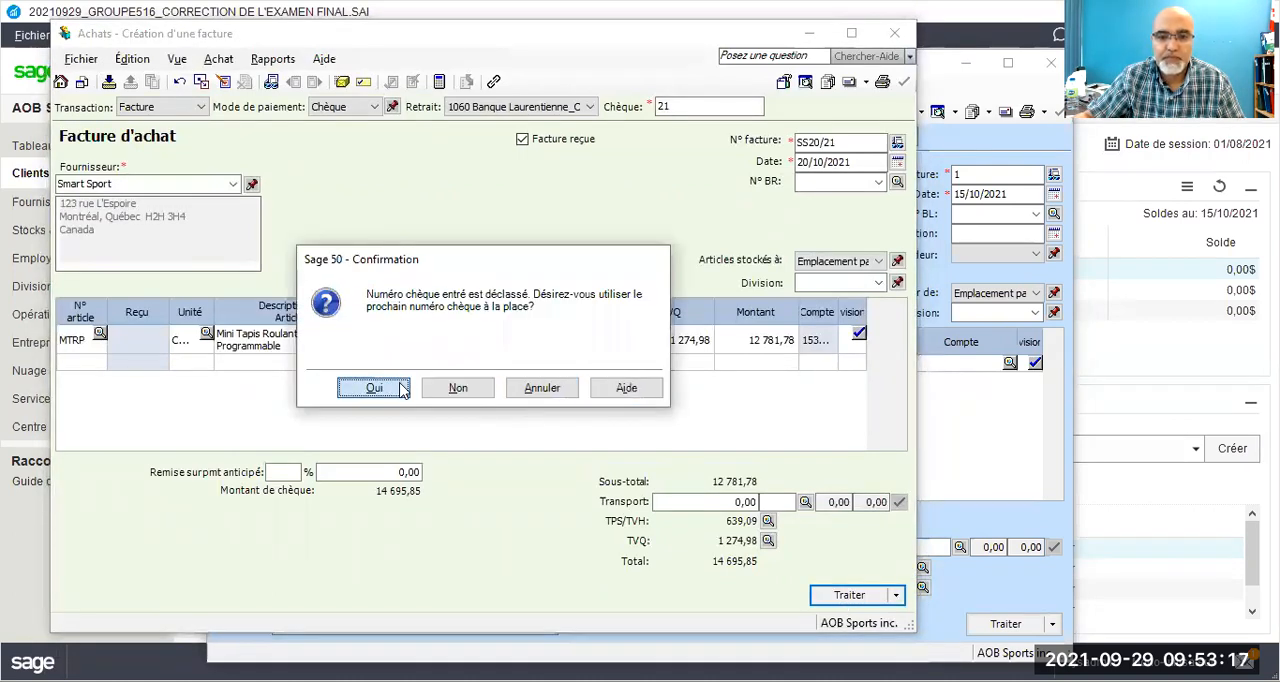
pyautogui.click(401, 388)
pyautogui.click(627, 388)
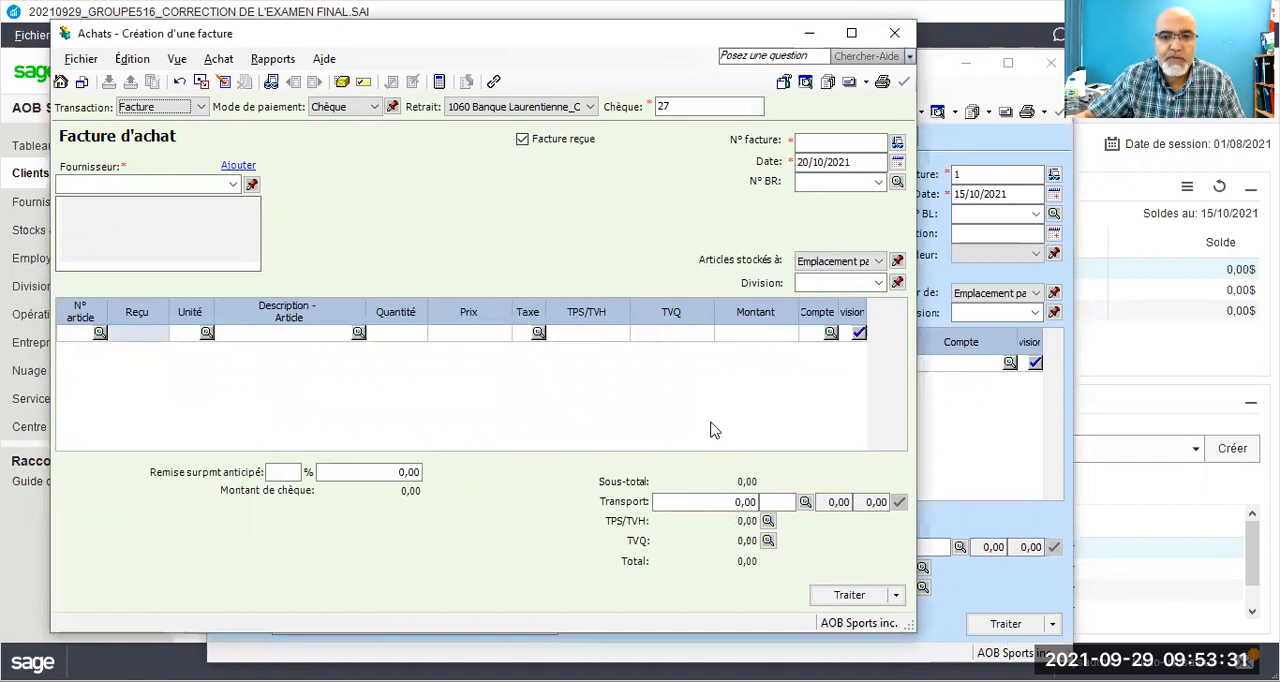
# Step: Return to the sales invoice, select client MotivSport inc. and set payment by Chèque with cheque number MS20
pyautogui.click(938, 66)
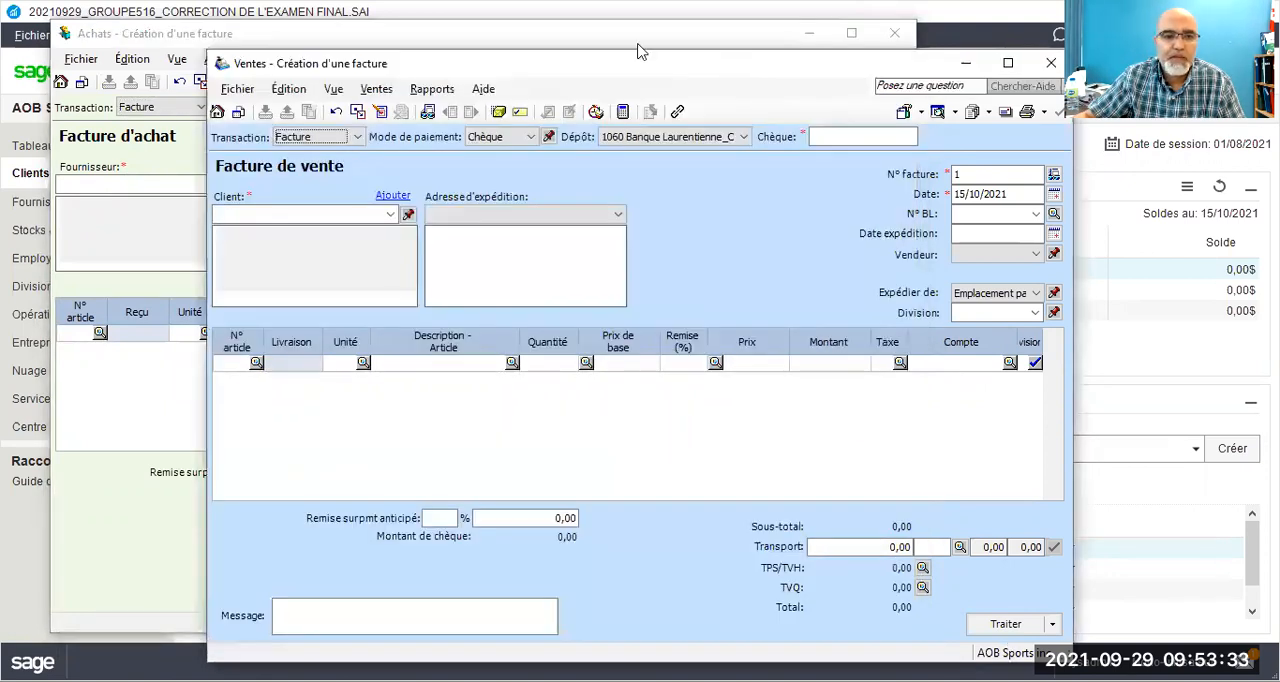
pyautogui.moveTo(638, 55); pyautogui.dragTo(538, 33)
pyautogui.click(290, 192)
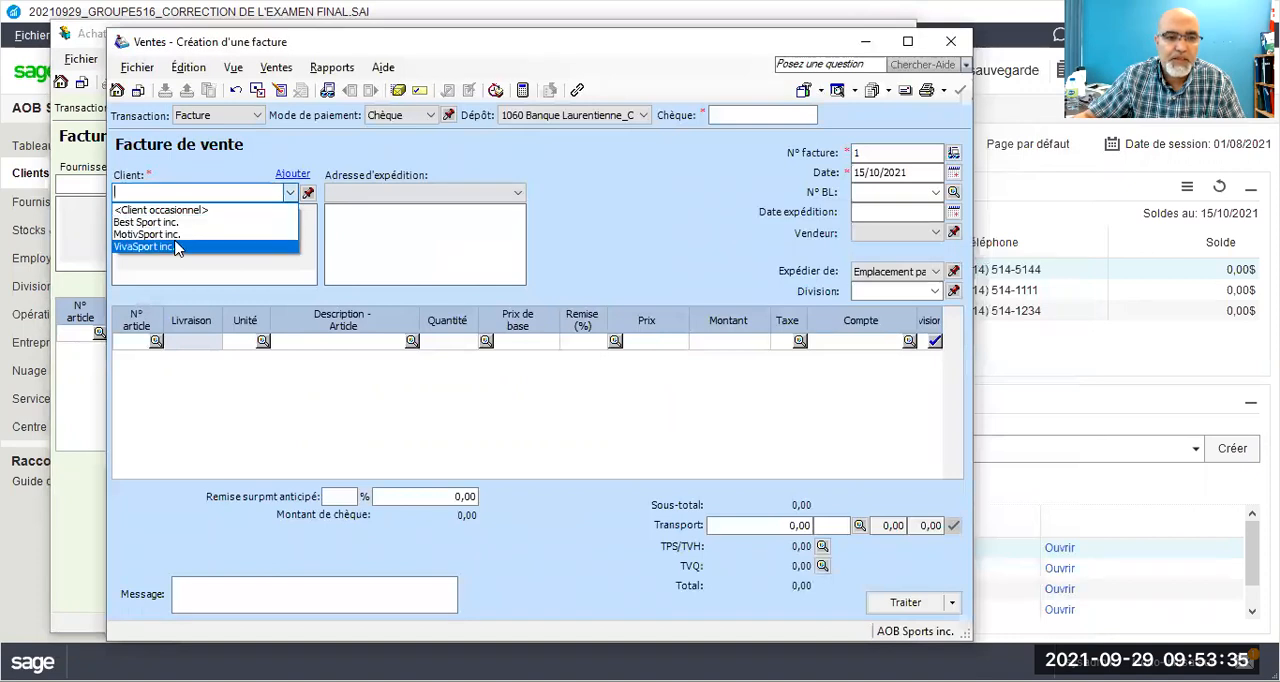
pyautogui.click(176, 234)
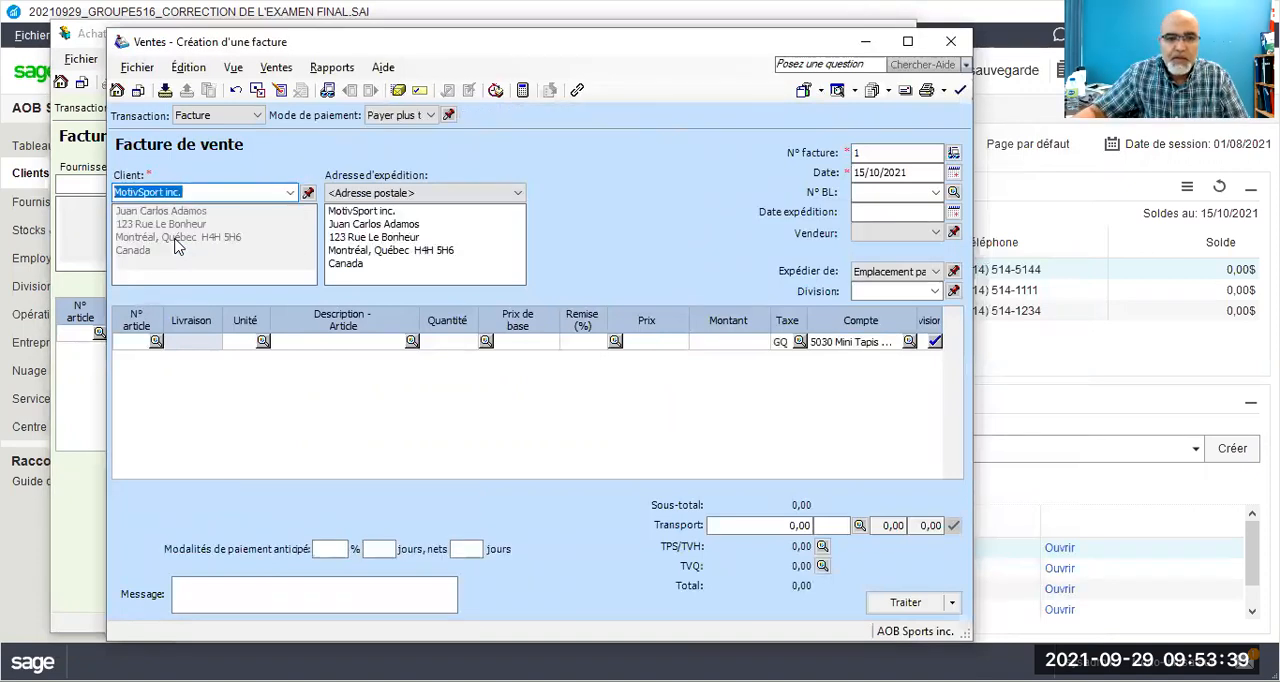
pyautogui.click(400, 115)
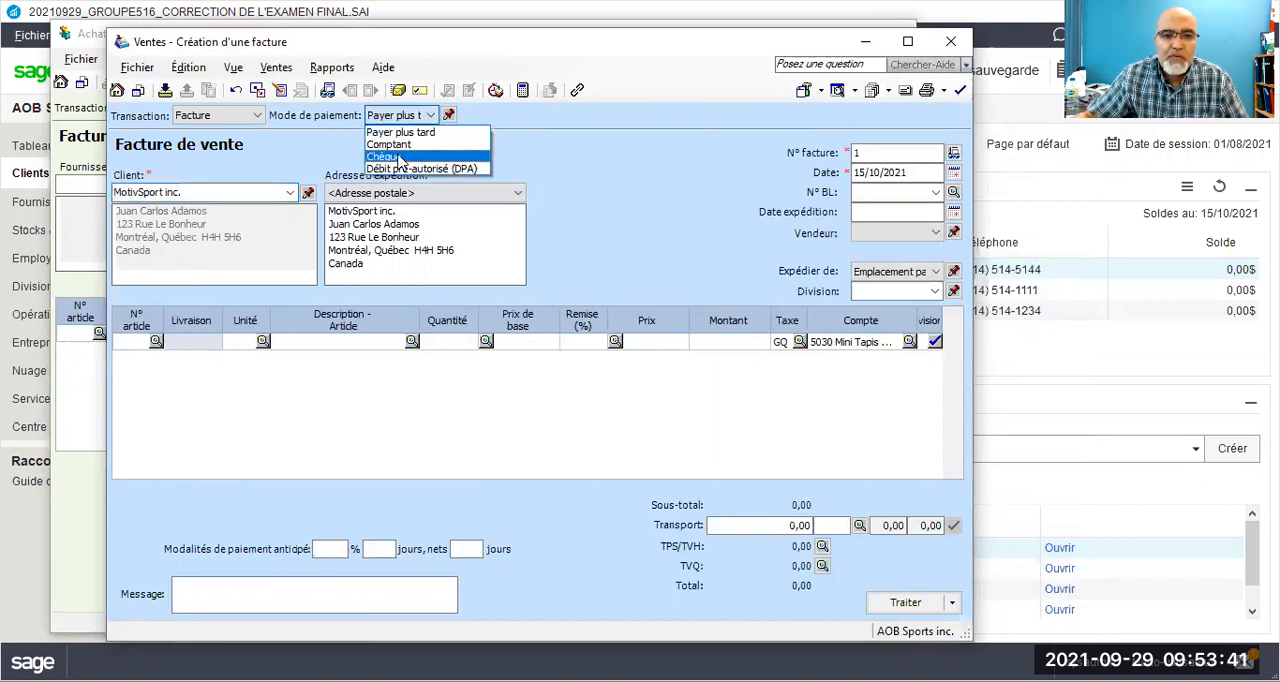
pyautogui.click(398, 157)
pyautogui.click(720, 116)
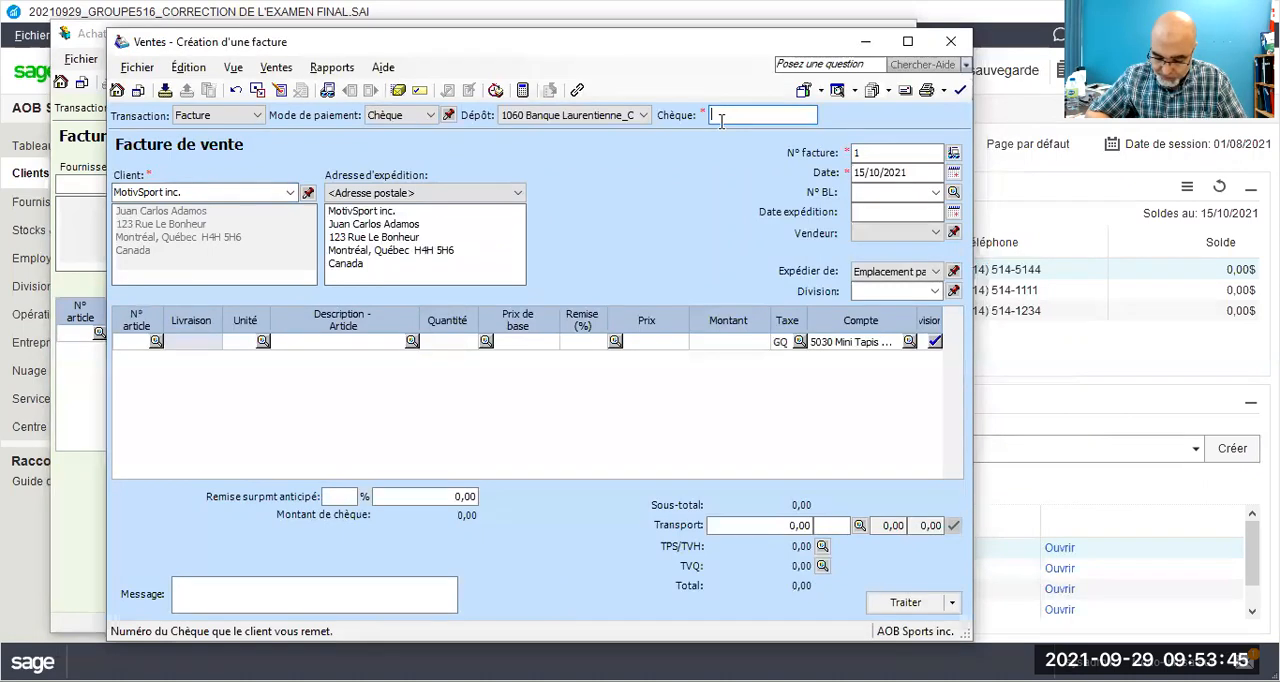
pyautogui.write('MS')
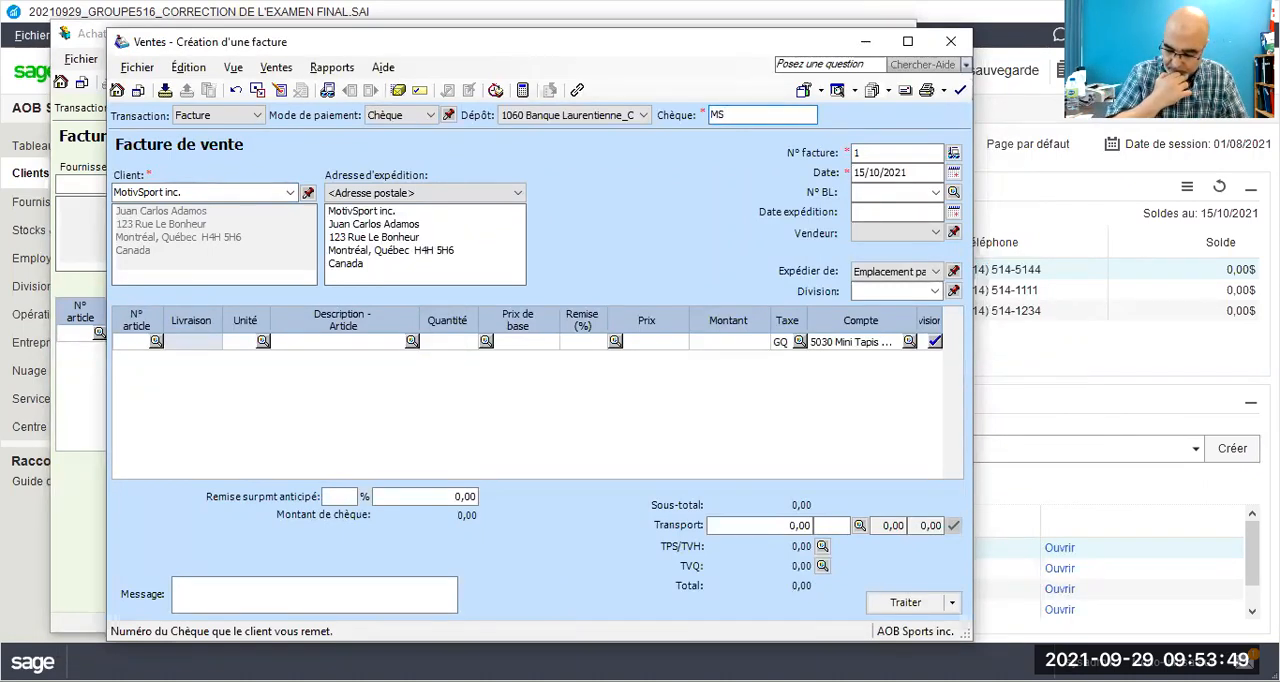
pyautogui.write('20')
# Step: Set the sales invoice number to MS25/21 and its date to 25/10/2021
pyautogui.click(856, 152)
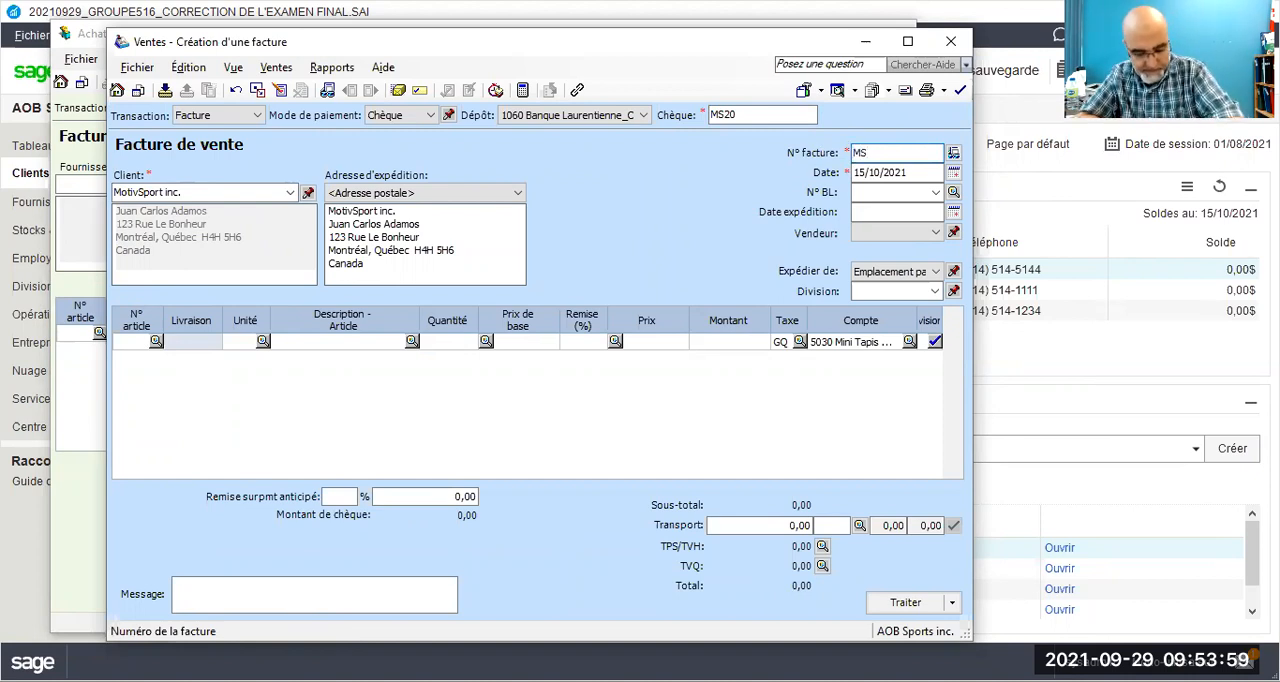
pyautogui.write('5/21')
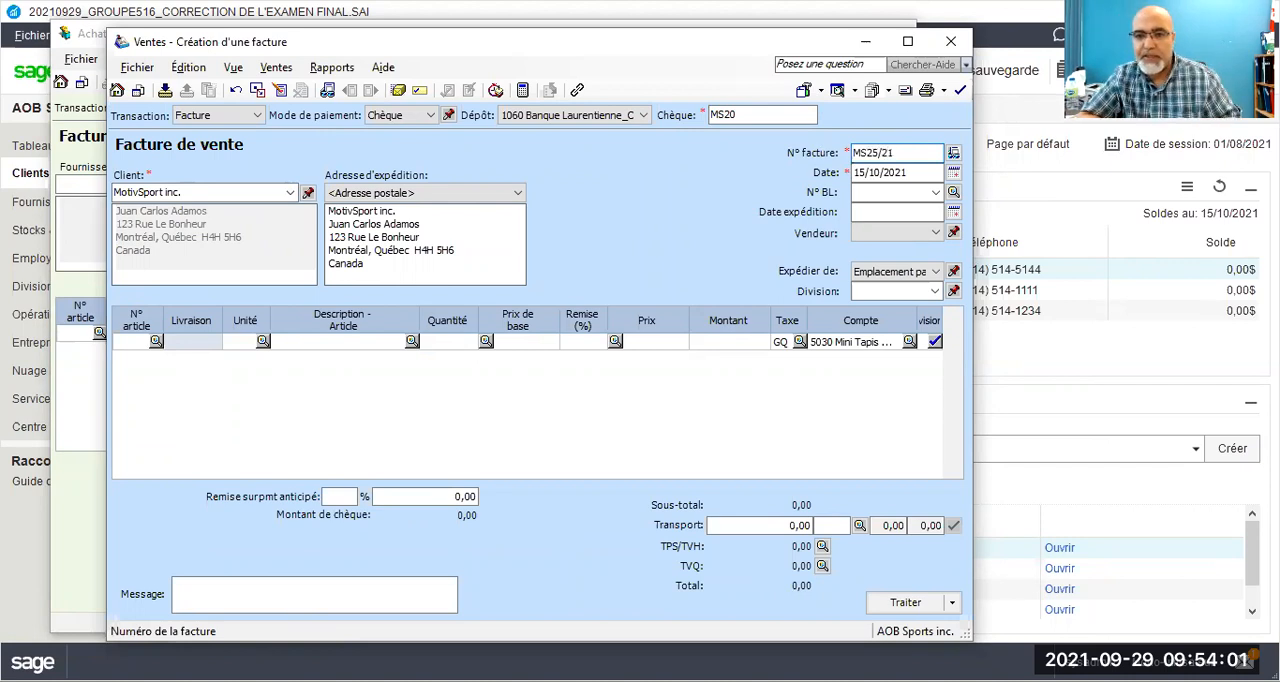
pyautogui.click(860, 171)
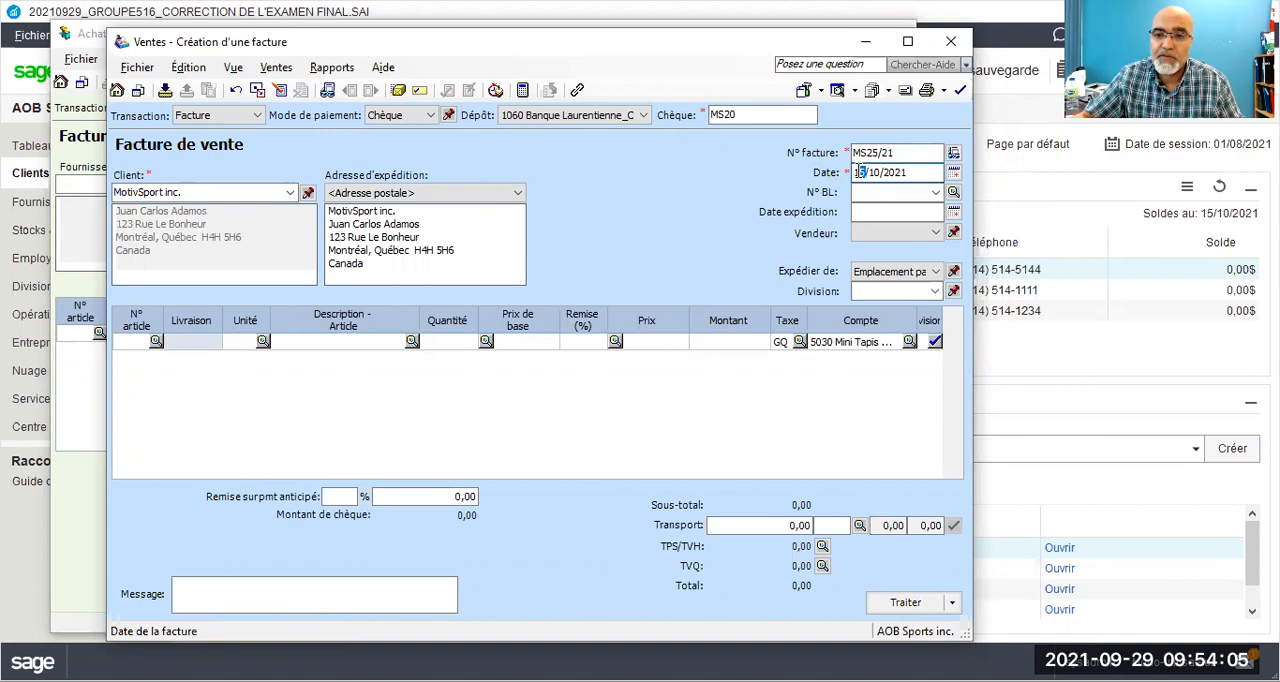
pyautogui.press('BackSpace')
pyautogui.press('BackSpace')
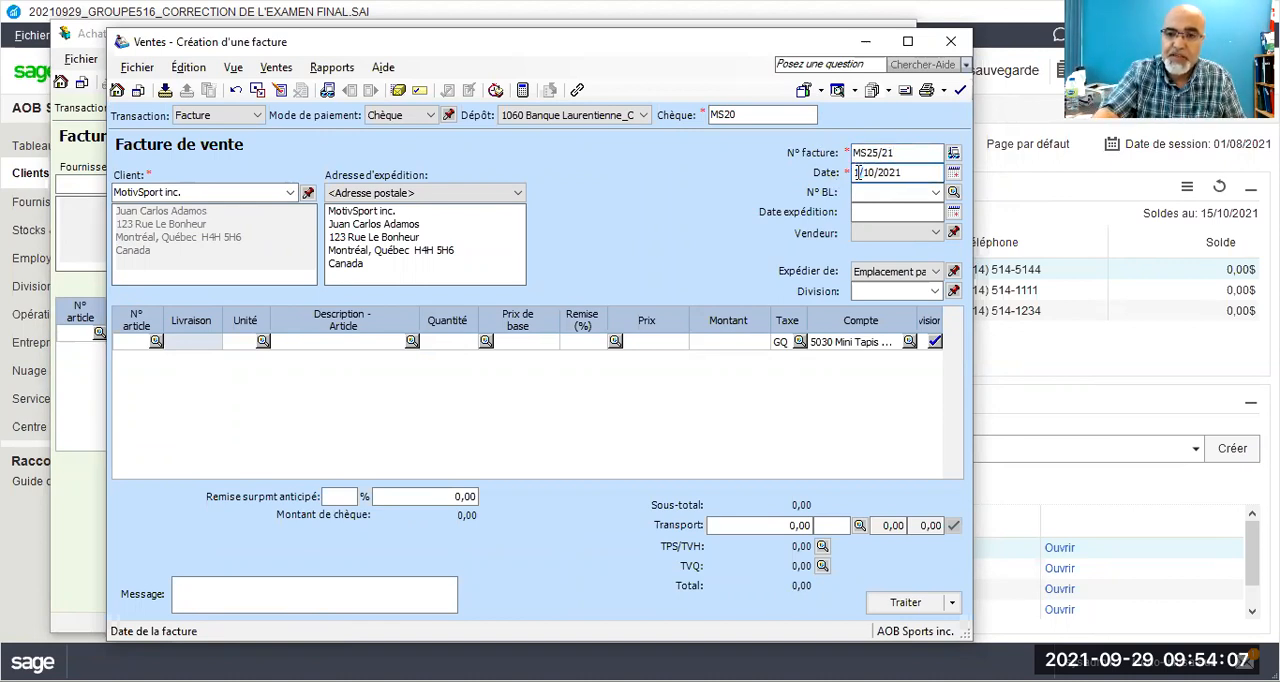
pyautogui.write('25')
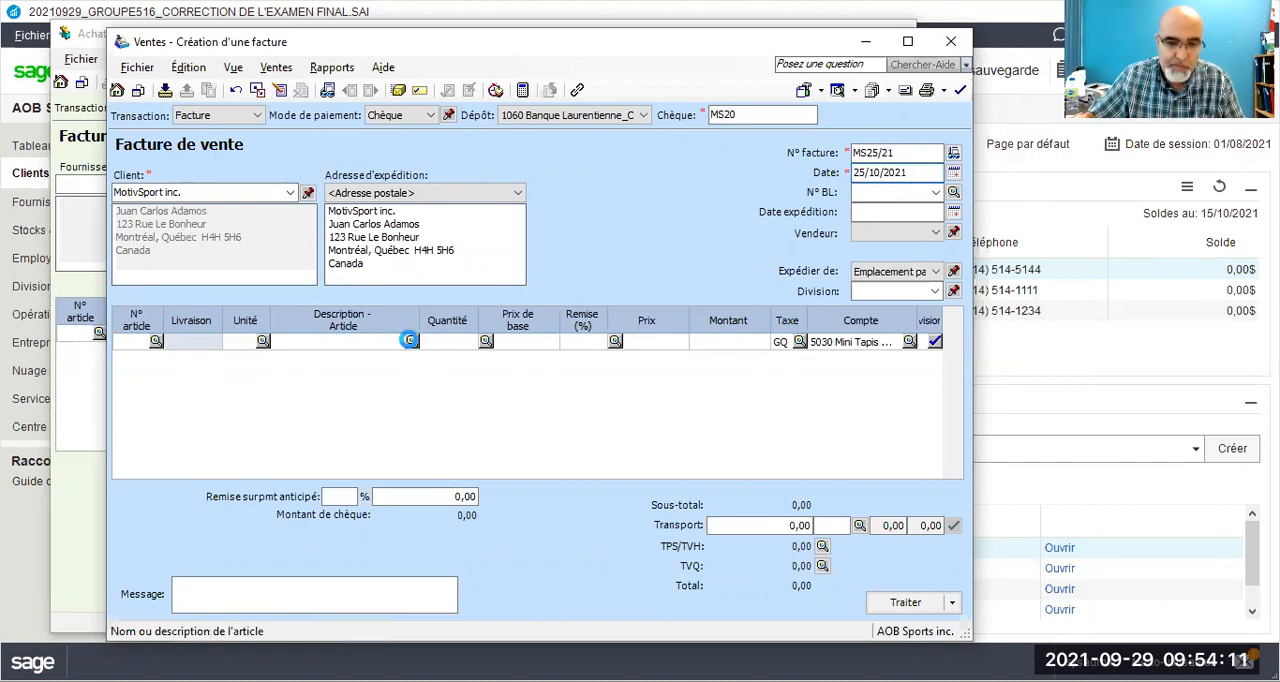
# Step: Add Mini Tapis Roulant Programmable to the sales invoice with a quantity of 20 and a base price of 700
pyautogui.click(410, 342)
pyautogui.doubleClick(393, 332)
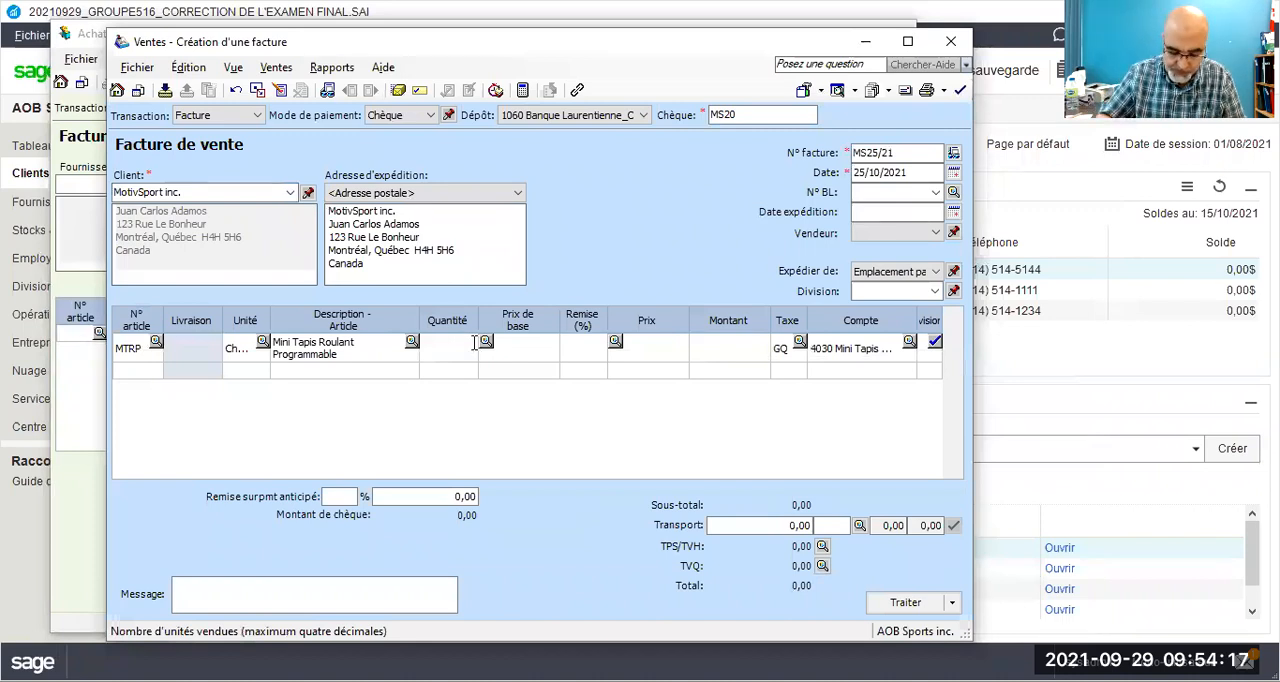
pyautogui.write('20')
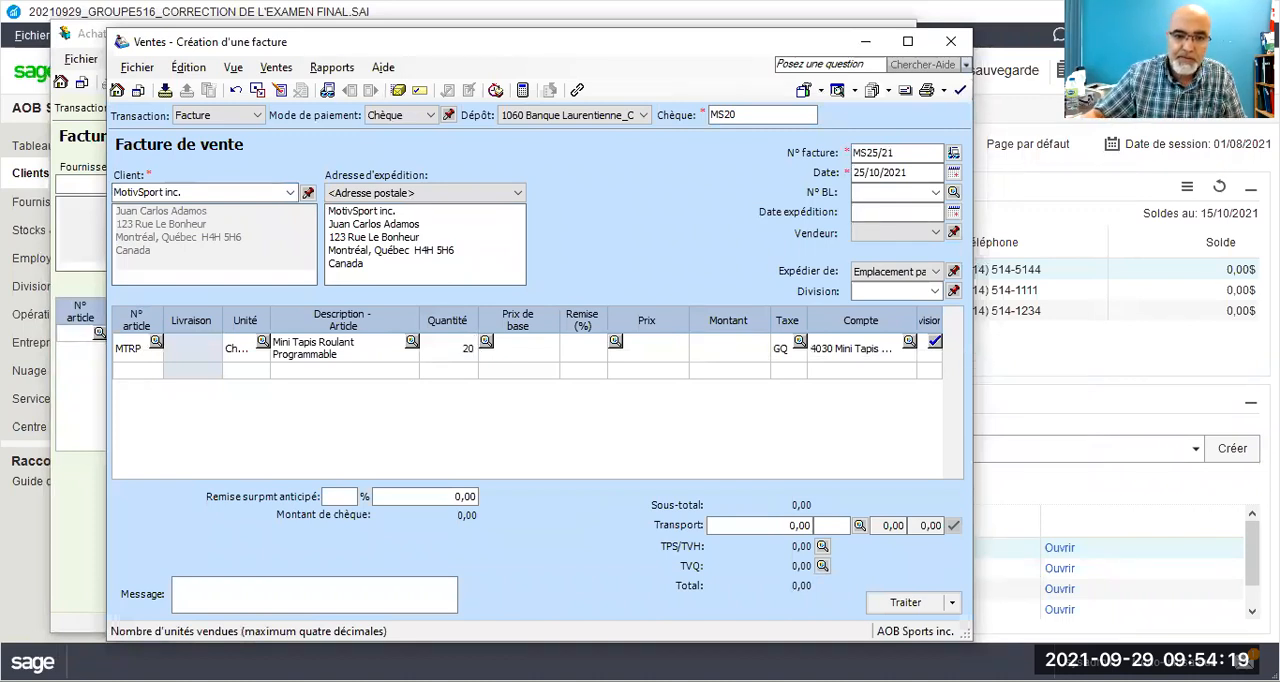
pyautogui.click(538, 348)
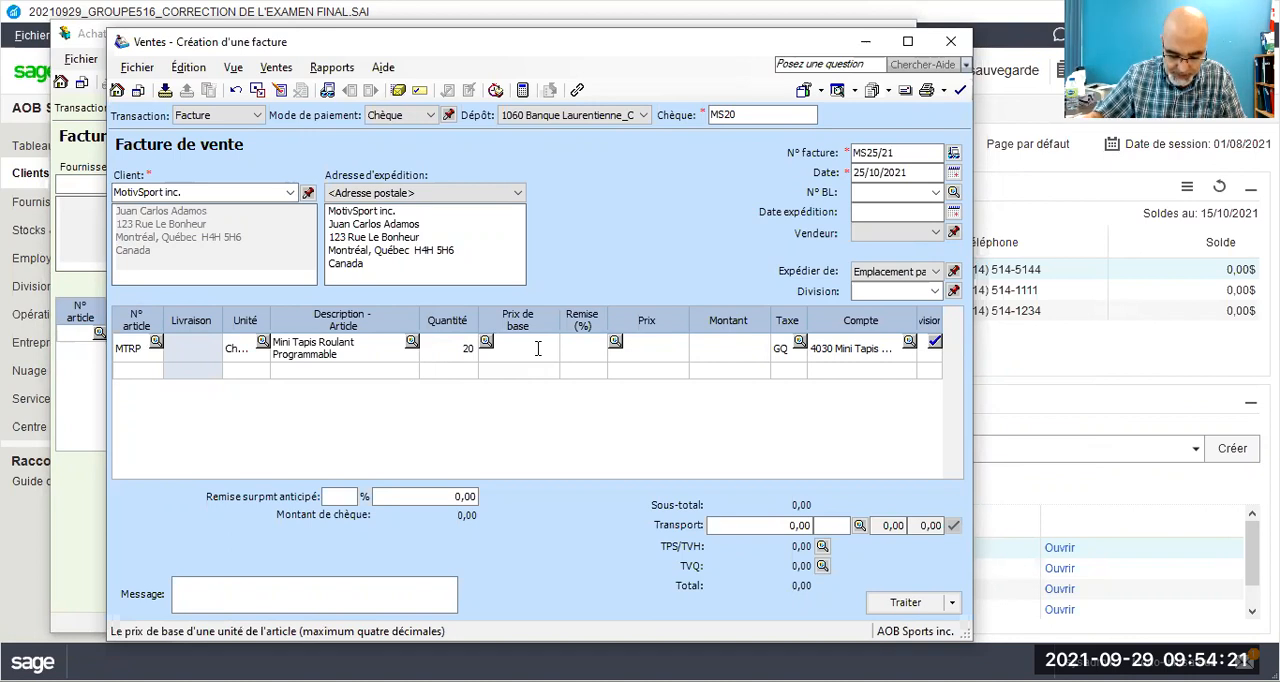
pyautogui.write('70')
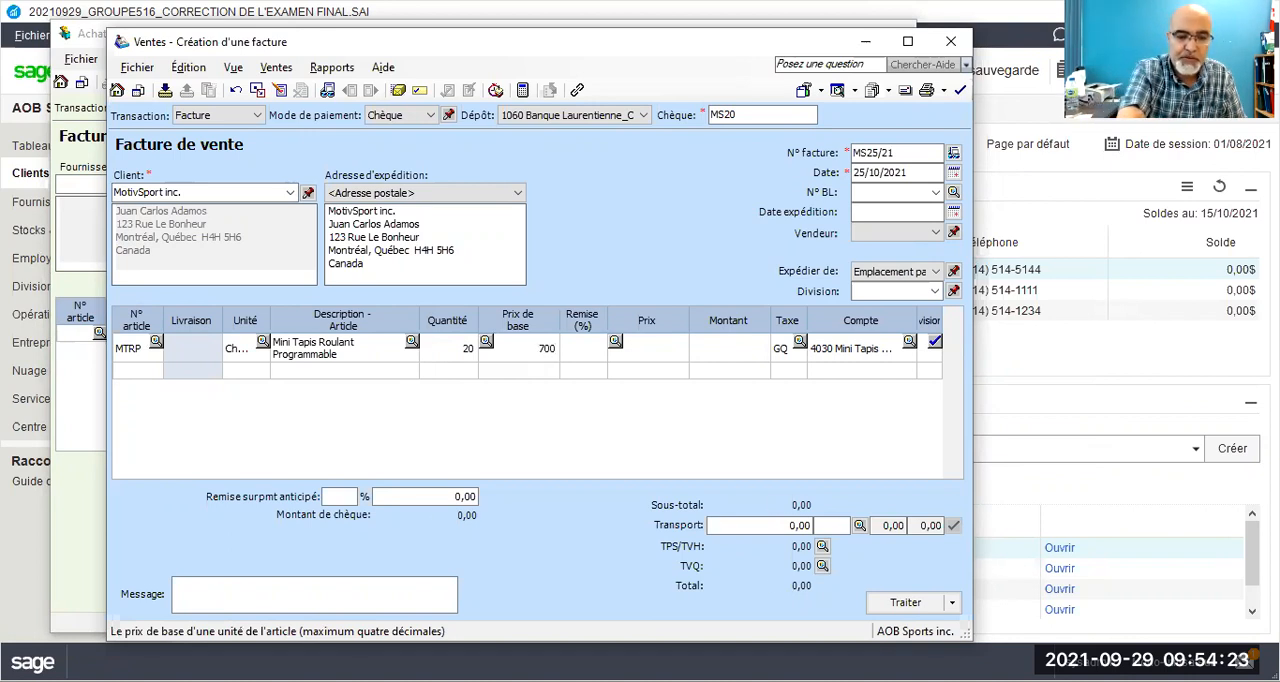
pyautogui.write('0')
pyautogui.press('Tab')
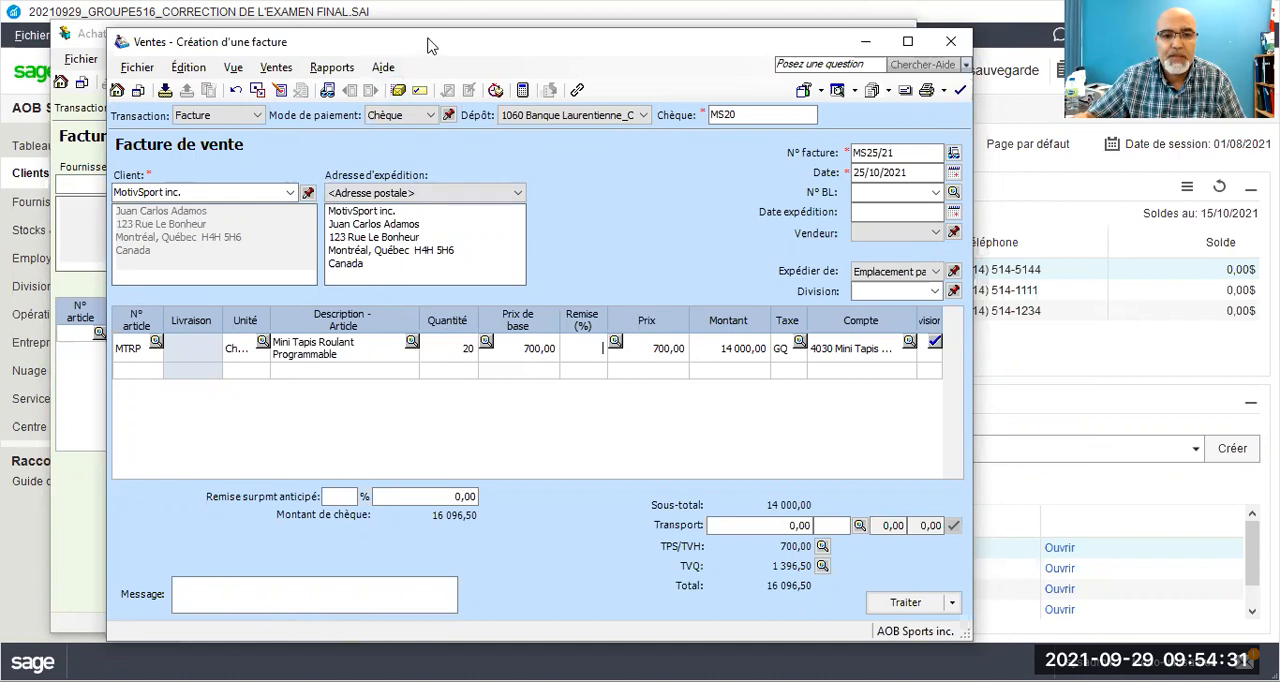
pyautogui.moveTo(427, 46); pyautogui.dragTo(429, 36)
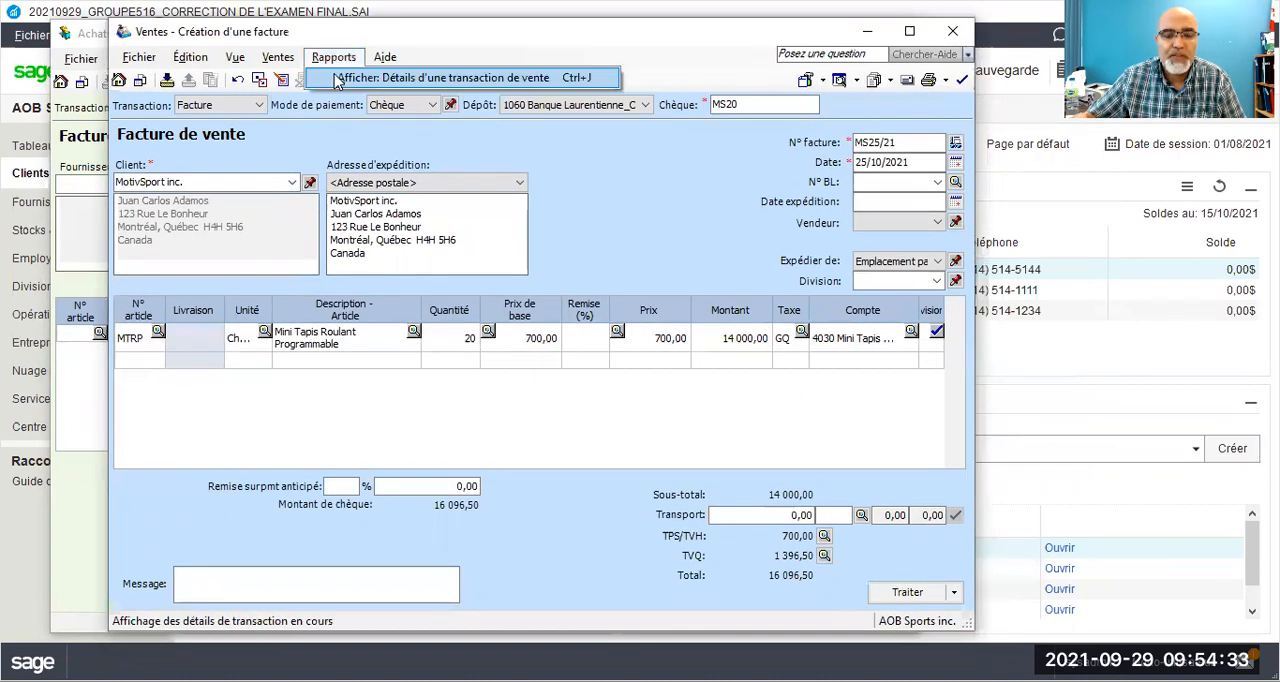
# Step: Check the transaction details of the MotivSport inc. sale and process the invoice, accepting its date beyond the session date
pyautogui.click(333, 80)
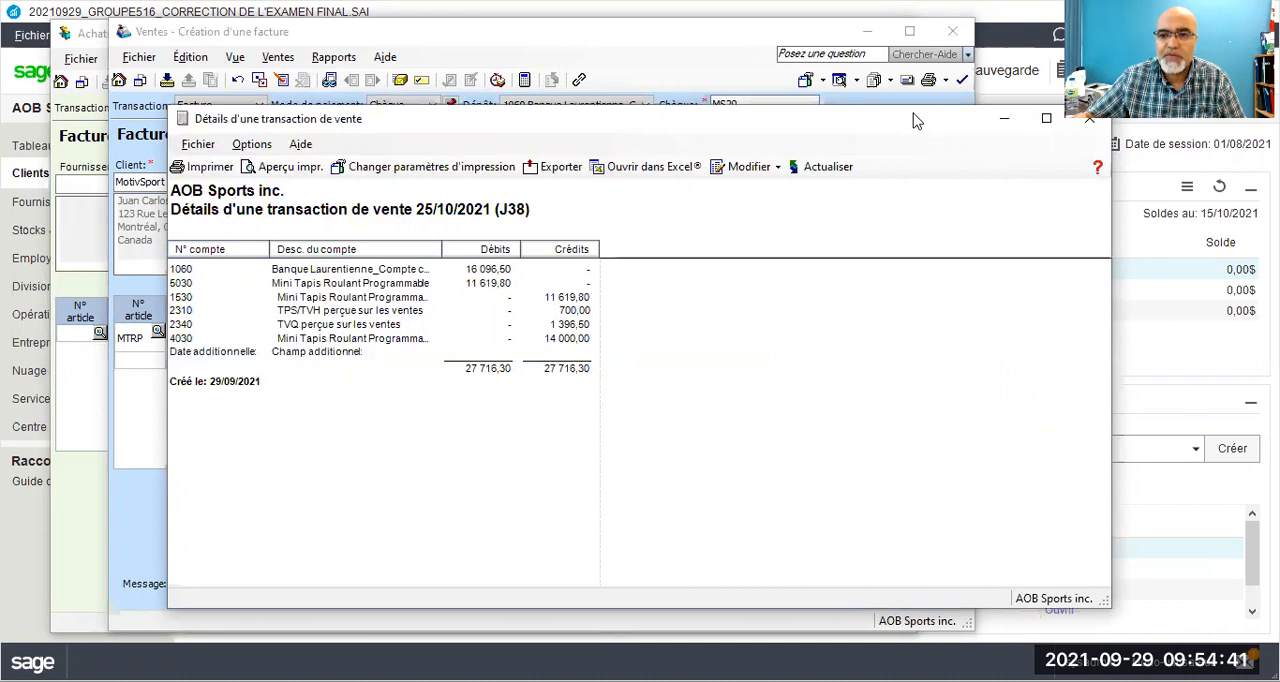
pyautogui.moveTo(918, 122); pyautogui.dragTo(836, 90)
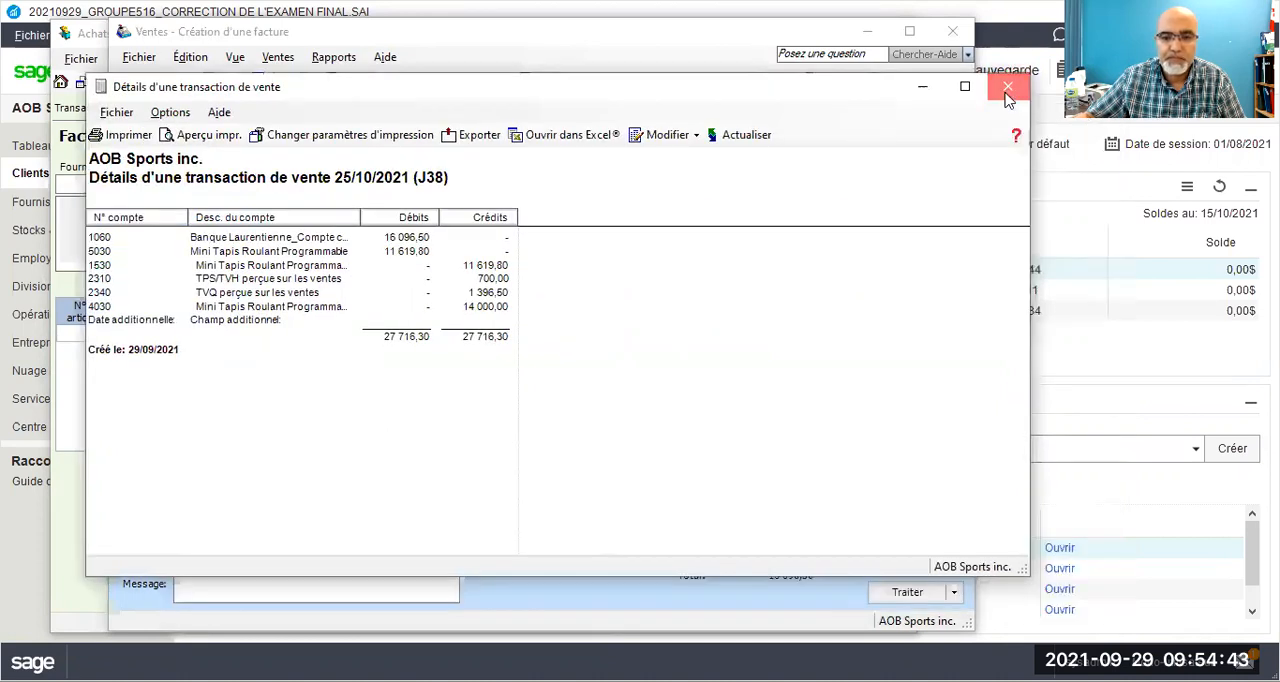
pyautogui.click(1008, 89)
pyautogui.click(900, 593)
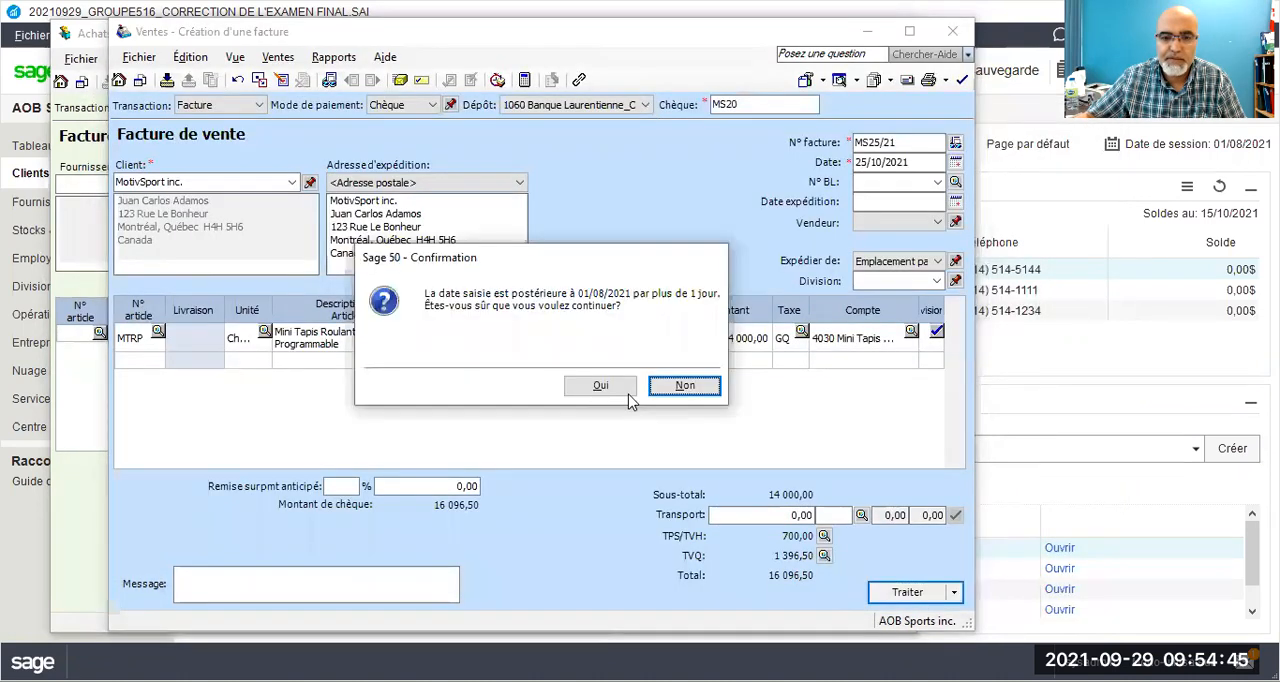
pyautogui.click(622, 388)
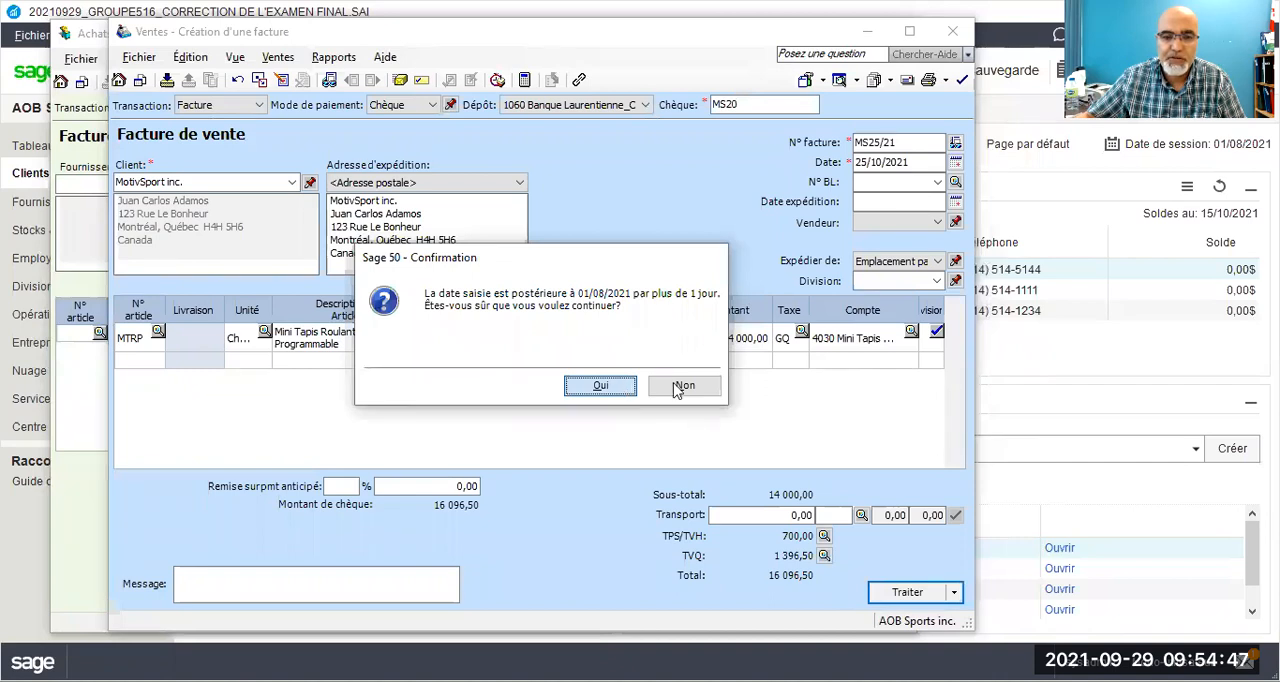
pyautogui.click(676, 388)
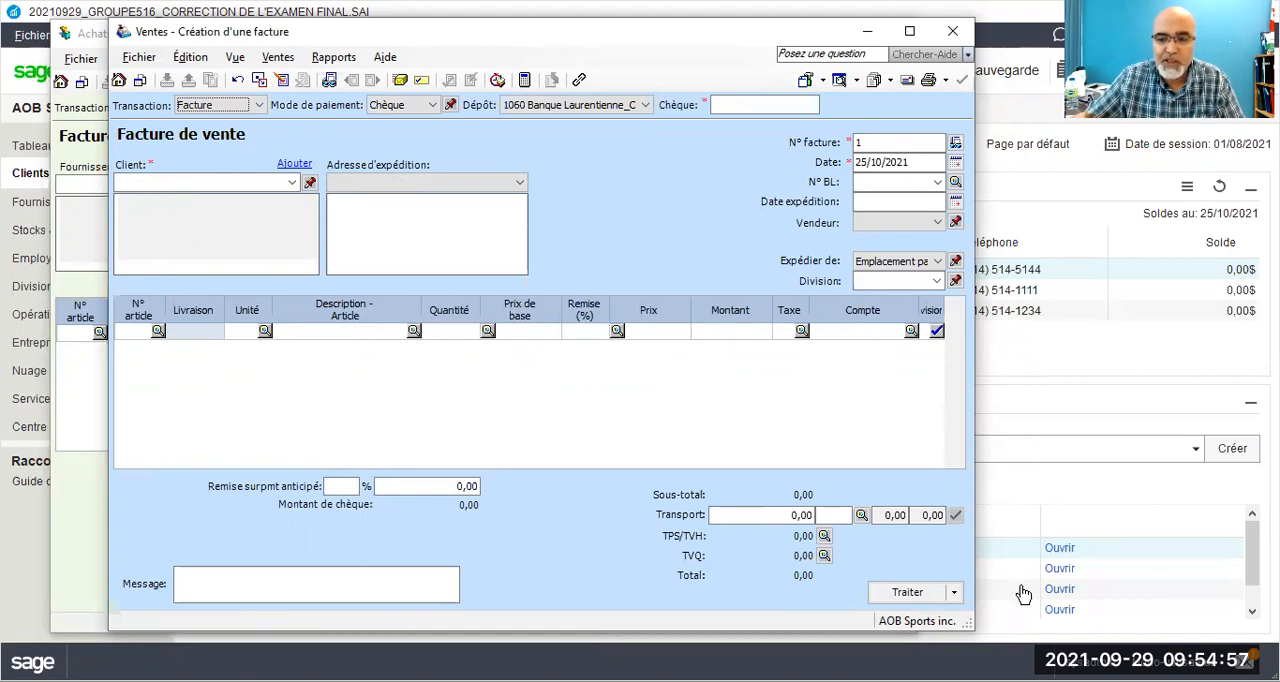
# Step: Return to the purchase invoice, select supplier Smart Sport and set payment by Chèque, keeping cheque number 27
pyautogui.click(90, 37)
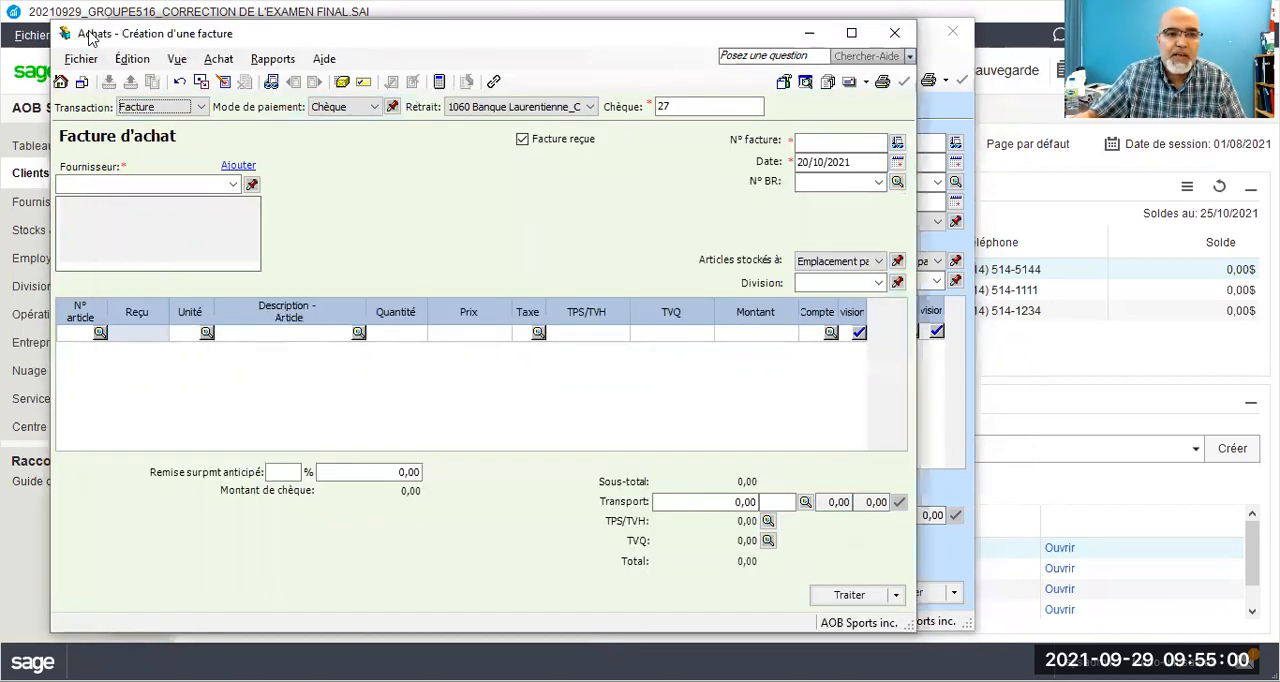
pyautogui.click(232, 185)
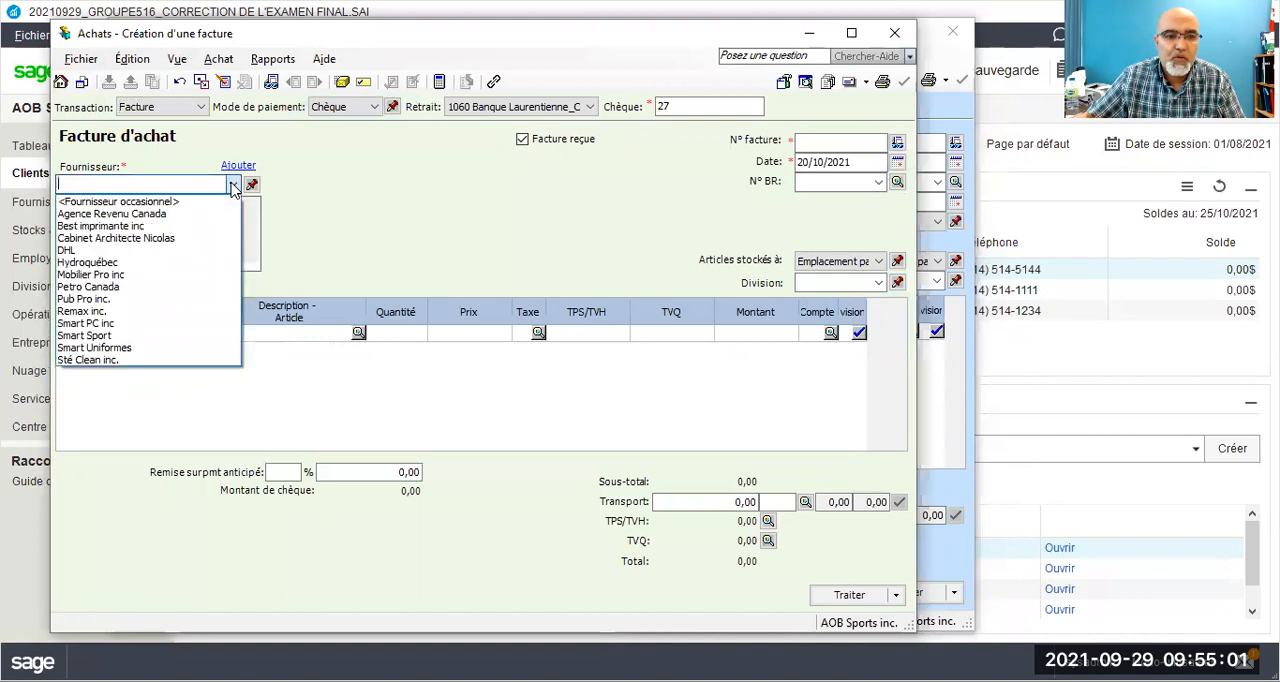
pyautogui.click(98, 336)
pyautogui.click(345, 107)
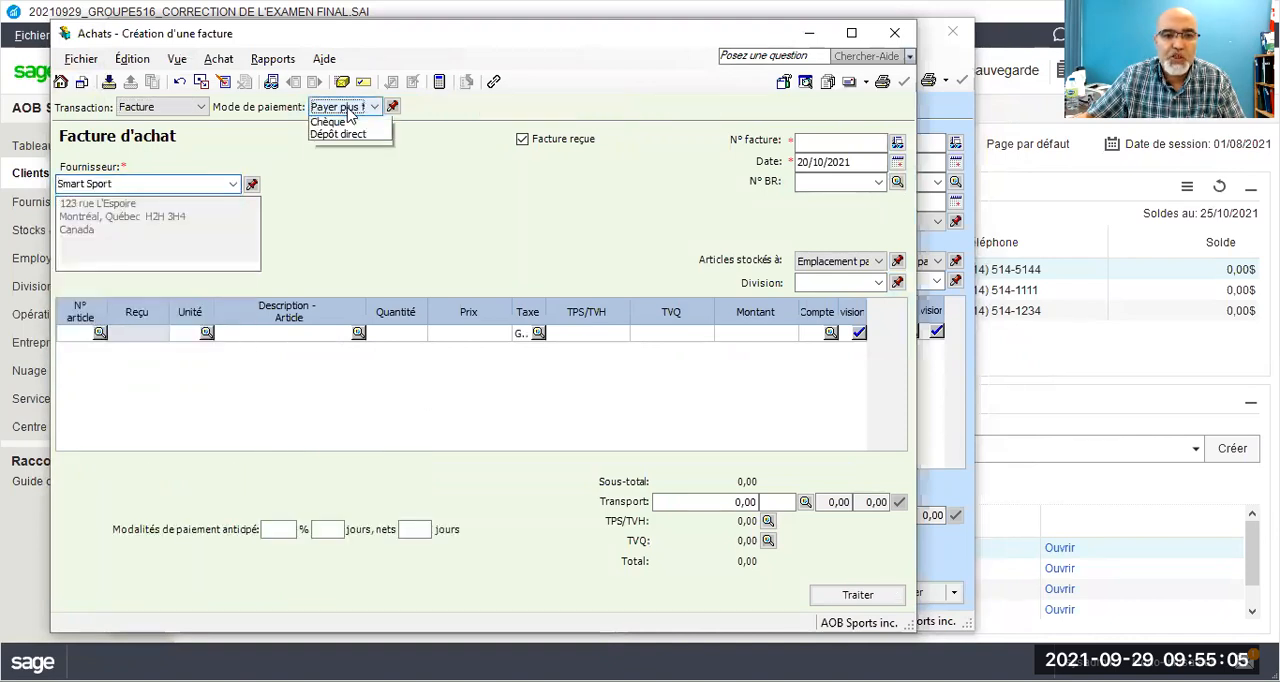
pyautogui.click(335, 149)
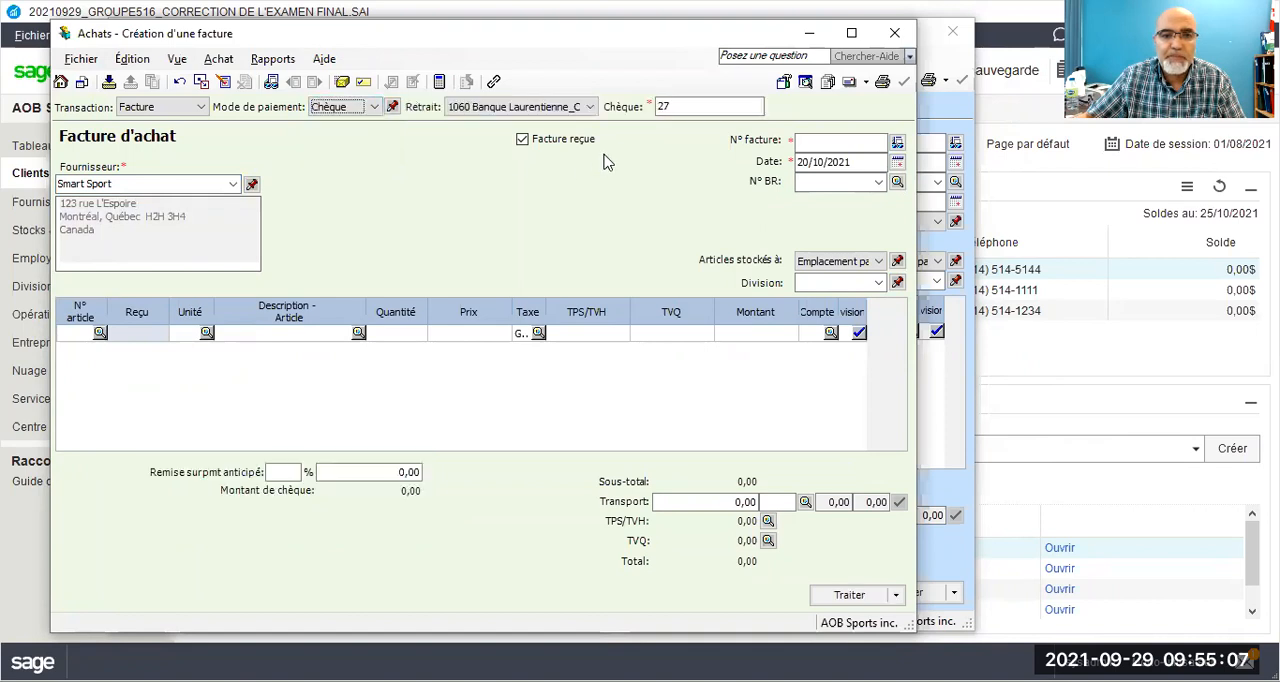
pyautogui.click(650, 107)
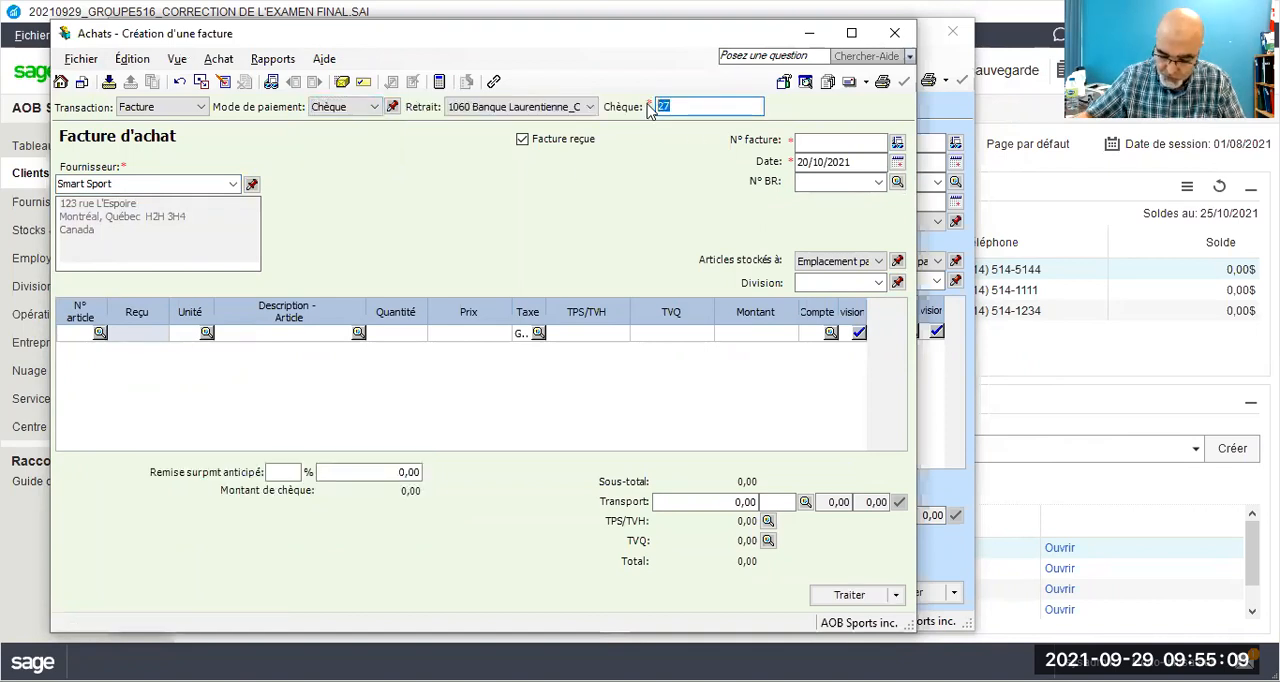
# Step: Set the purchase invoice number to SS29/21 and its date to 29/10/2021
pyautogui.click(813, 143)
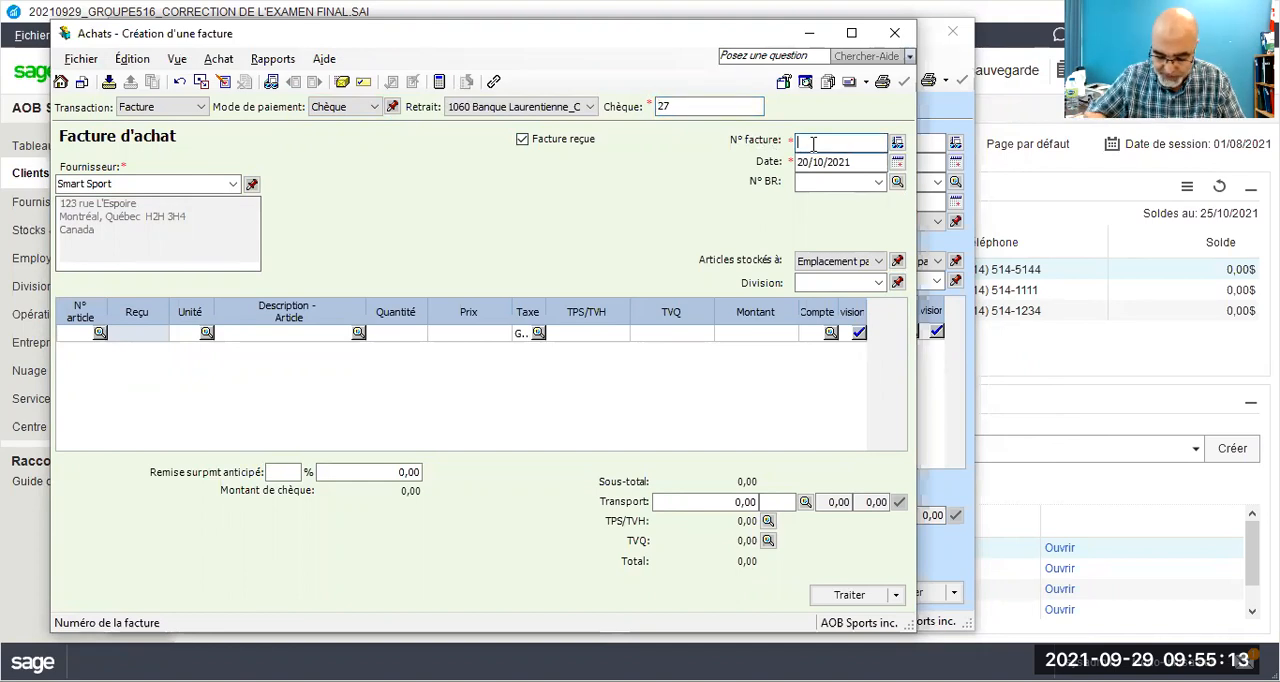
pyautogui.write('SS')
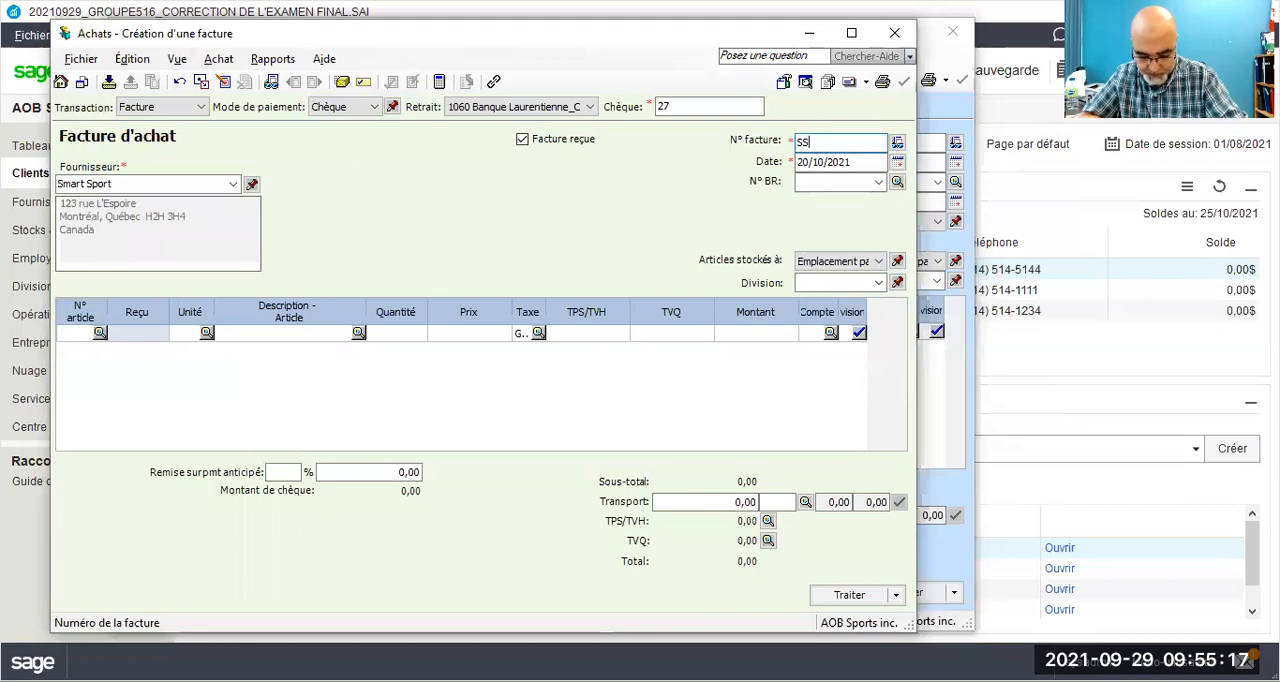
pyautogui.write('29/21')
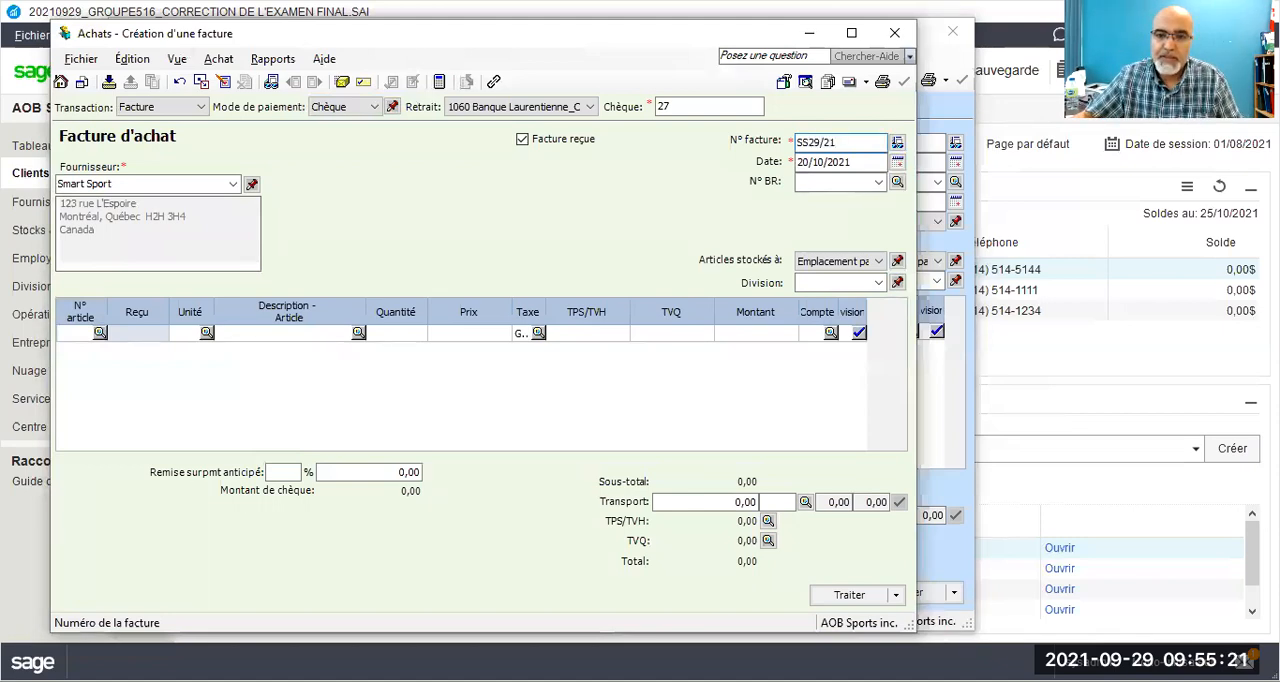
pyautogui.press('Tab')
pyautogui.doubleClick(801, 161)
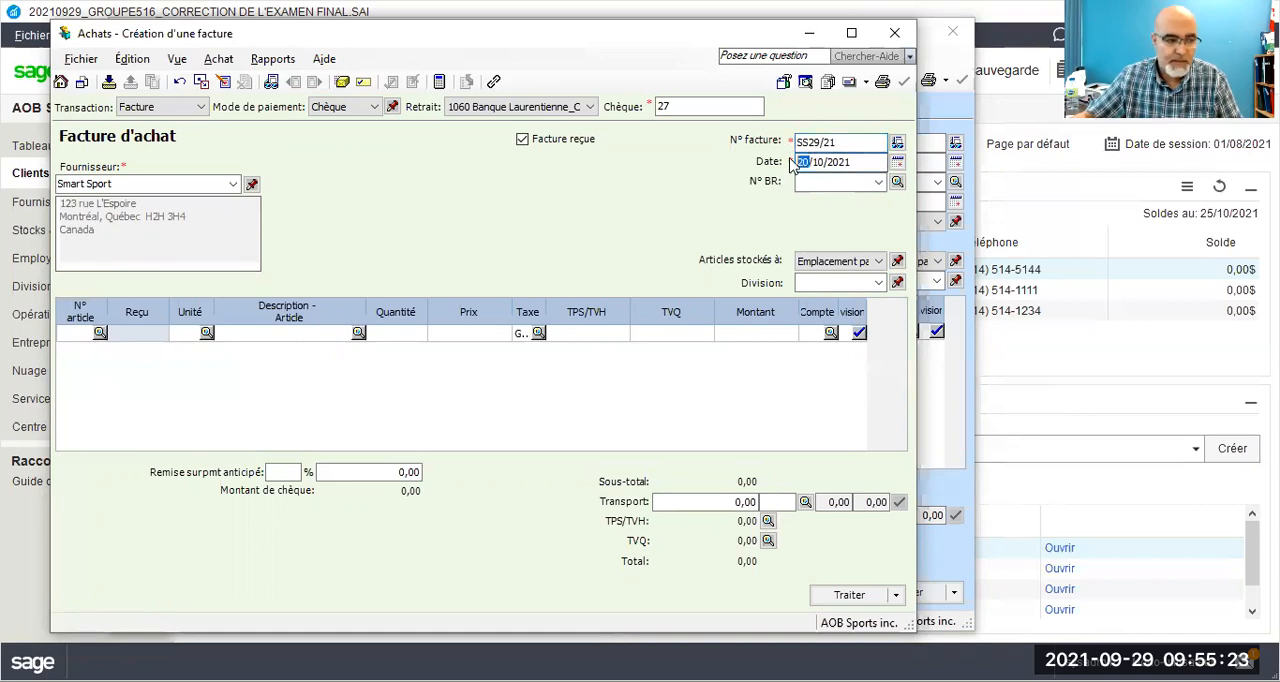
pyautogui.write('29')
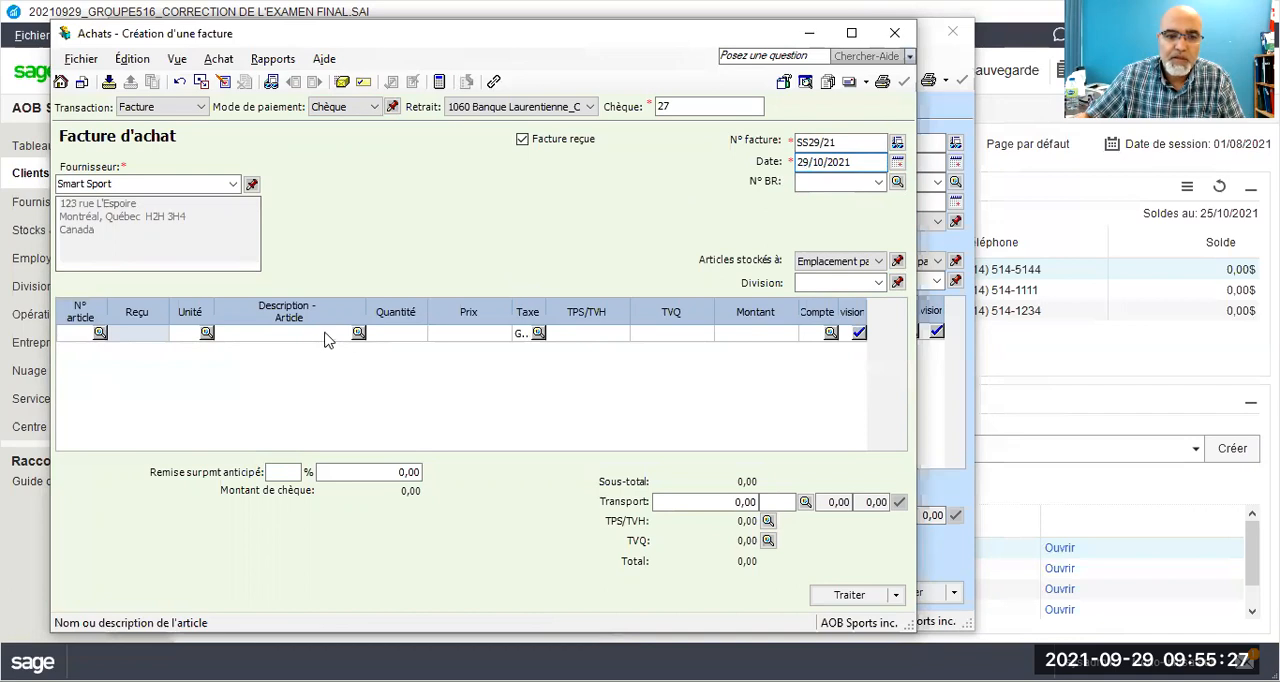
# Step: Add 50 Mini Machine Pour abdominaux at 150,99 each to the purchase invoice and process it, accepting its date
pyautogui.click(357, 333)
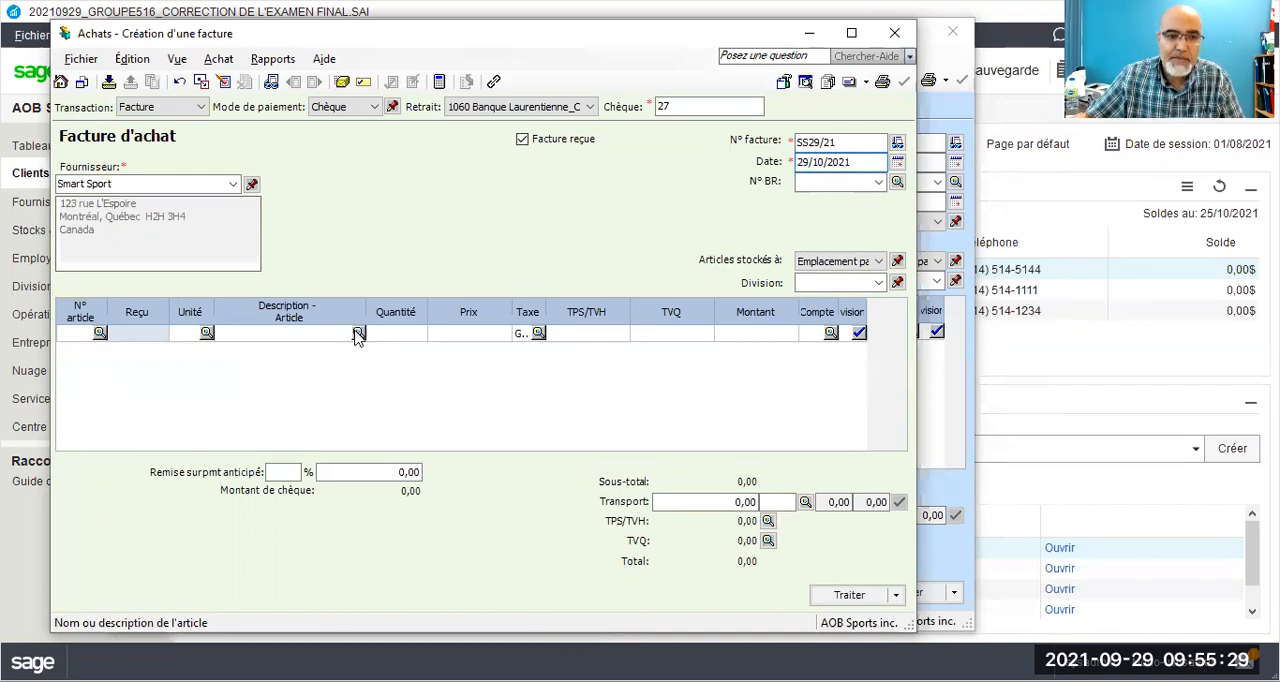
pyautogui.doubleClick(413, 316)
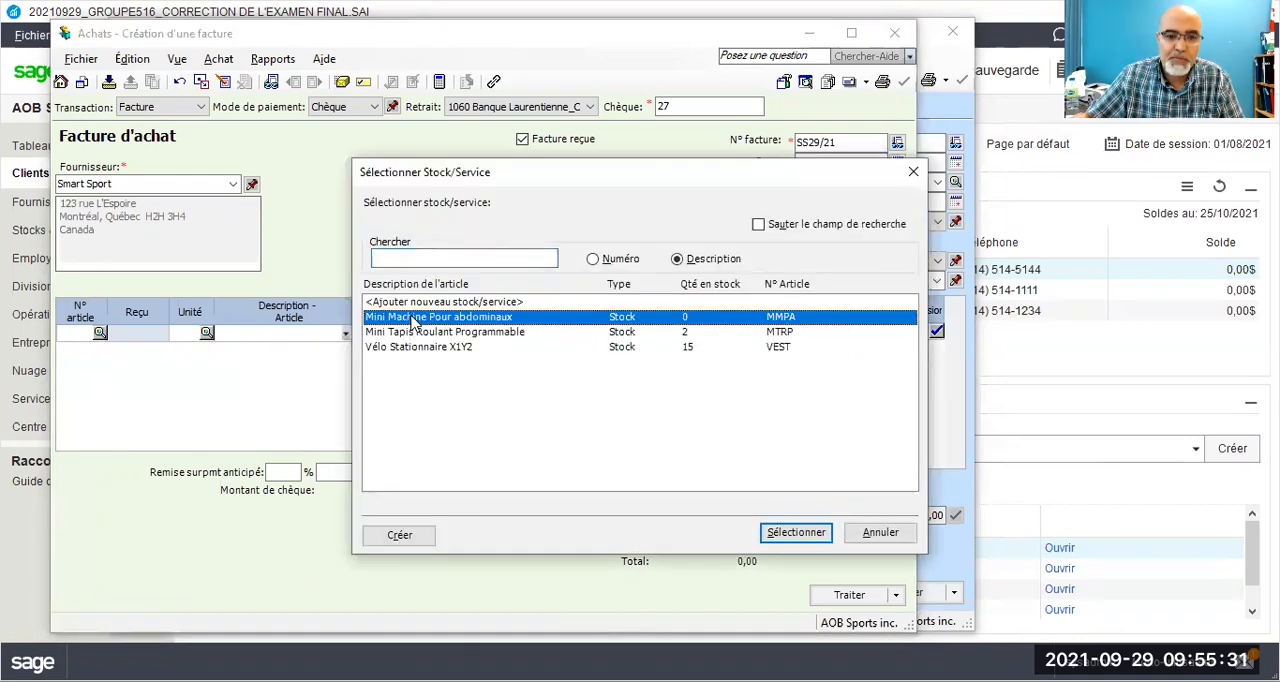
pyautogui.write('50')
pyautogui.press('Tab')
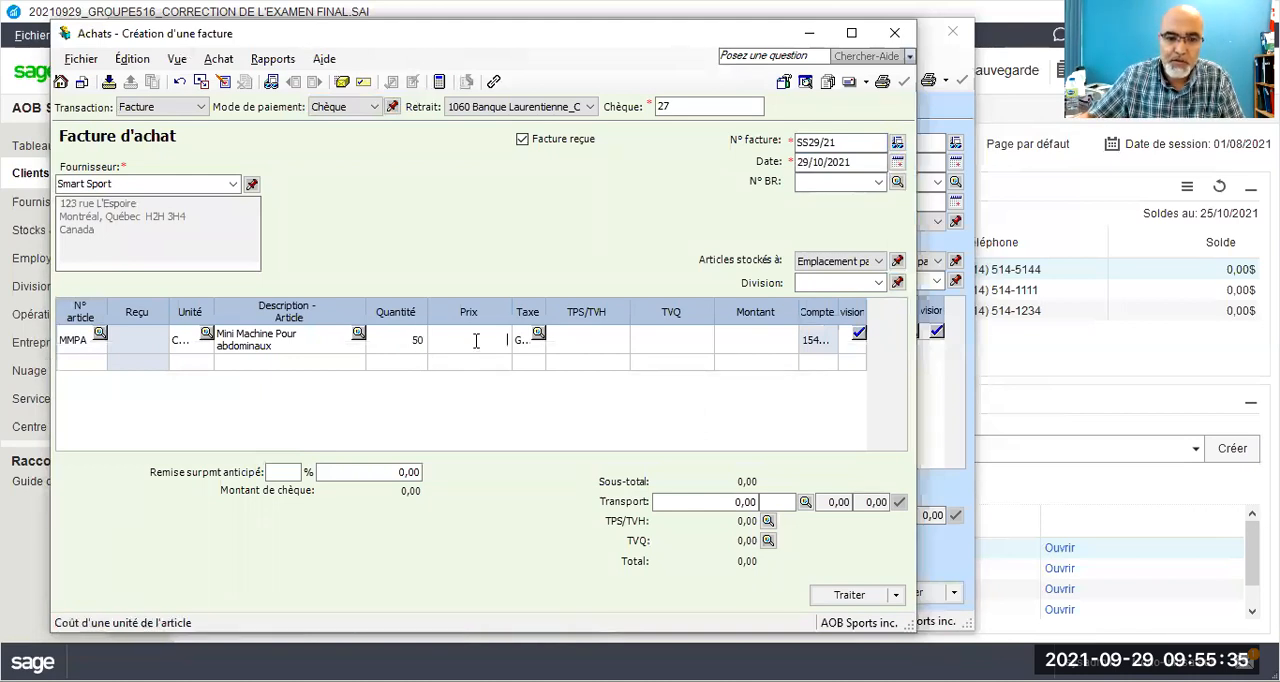
pyautogui.write('150')
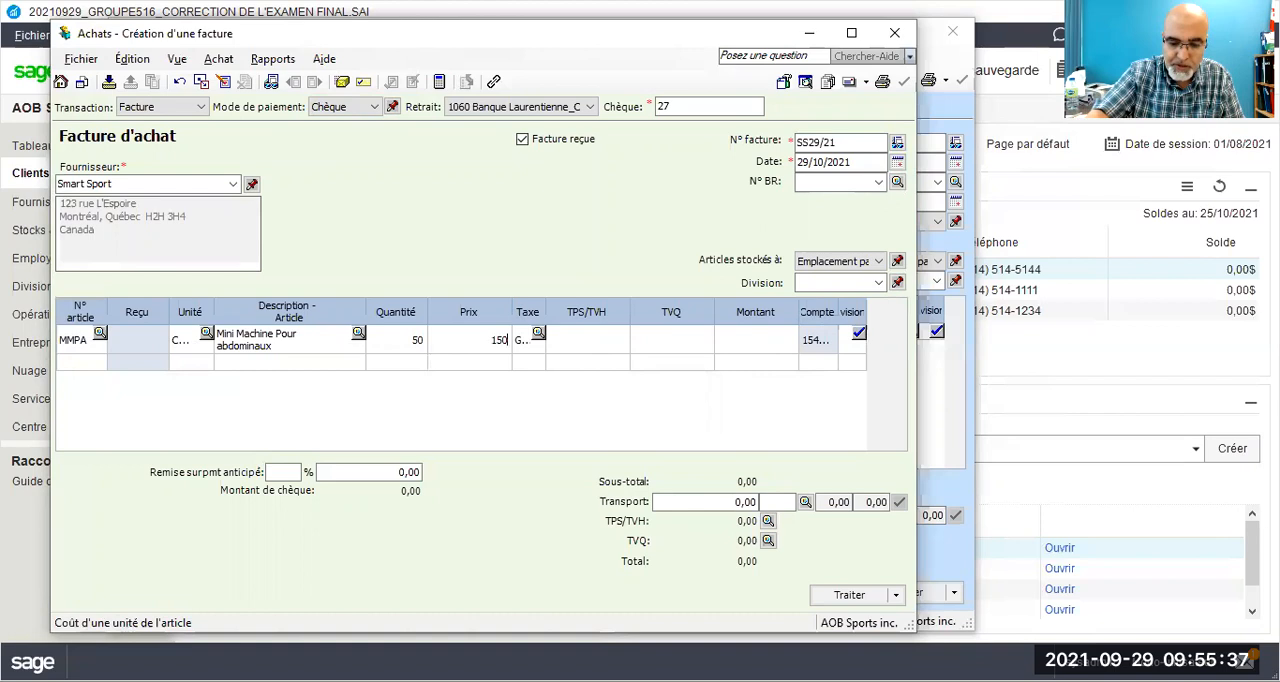
pyautogui.write(',99')
pyautogui.press('Tab')
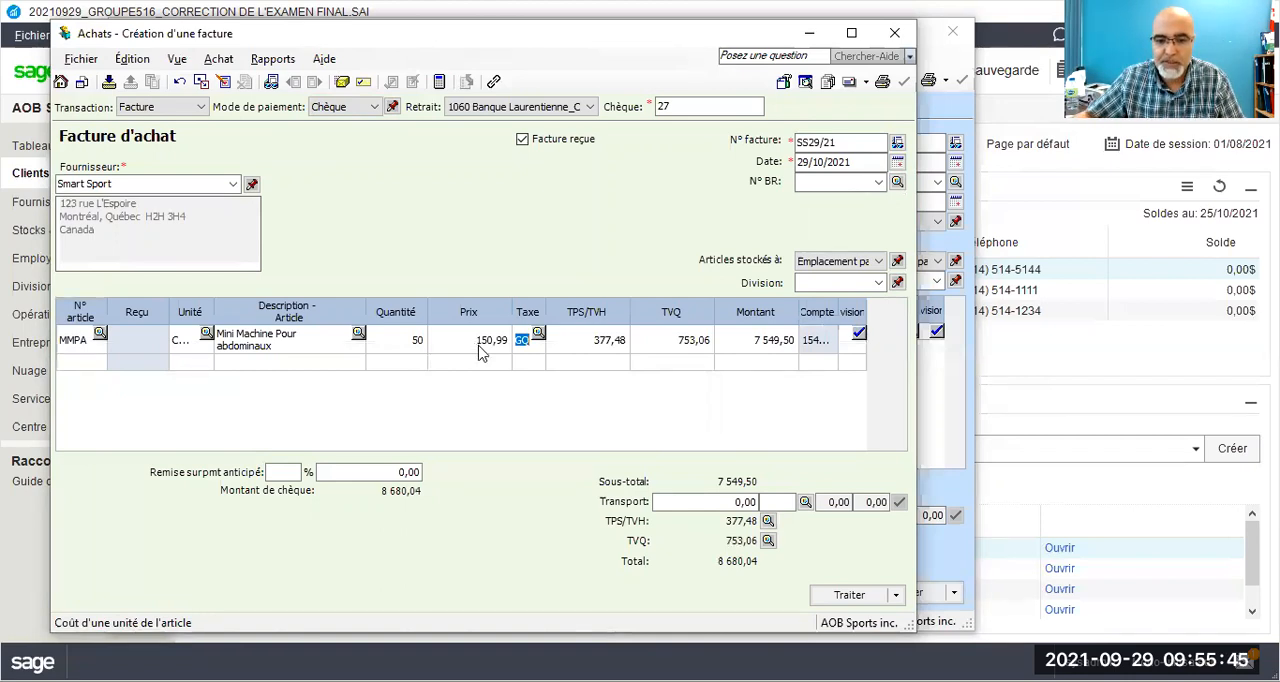
pyautogui.click(838, 598)
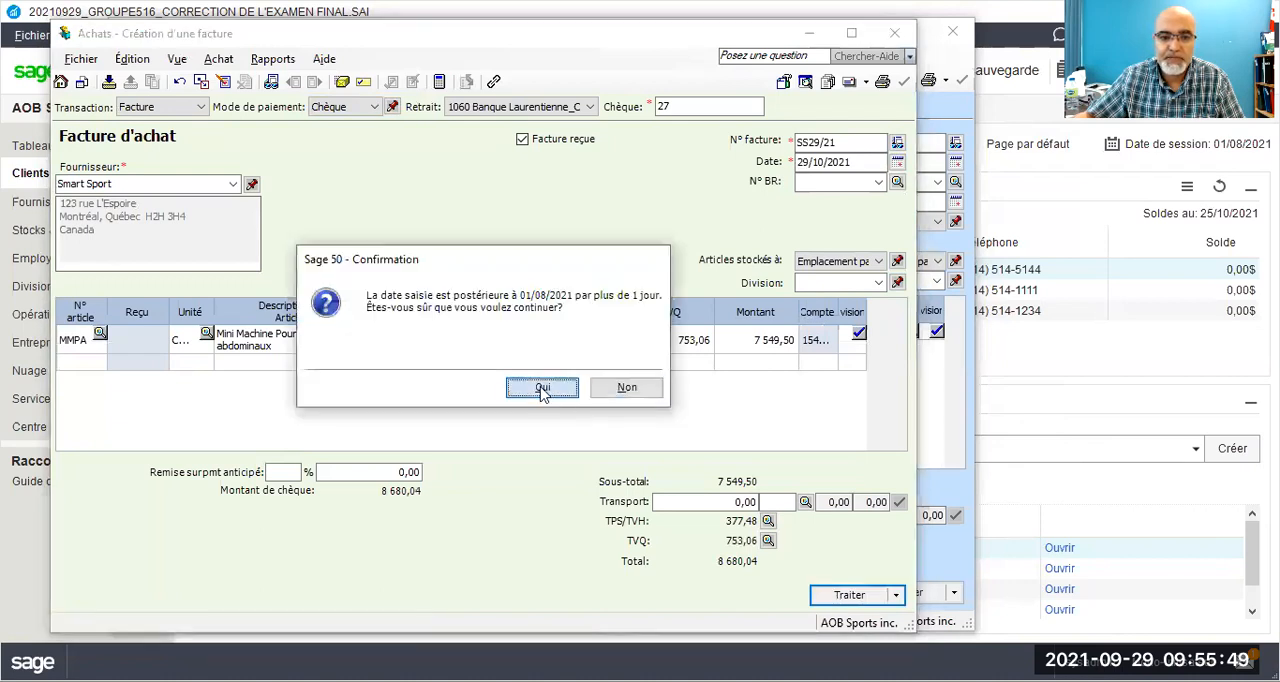
pyautogui.click(542, 387)
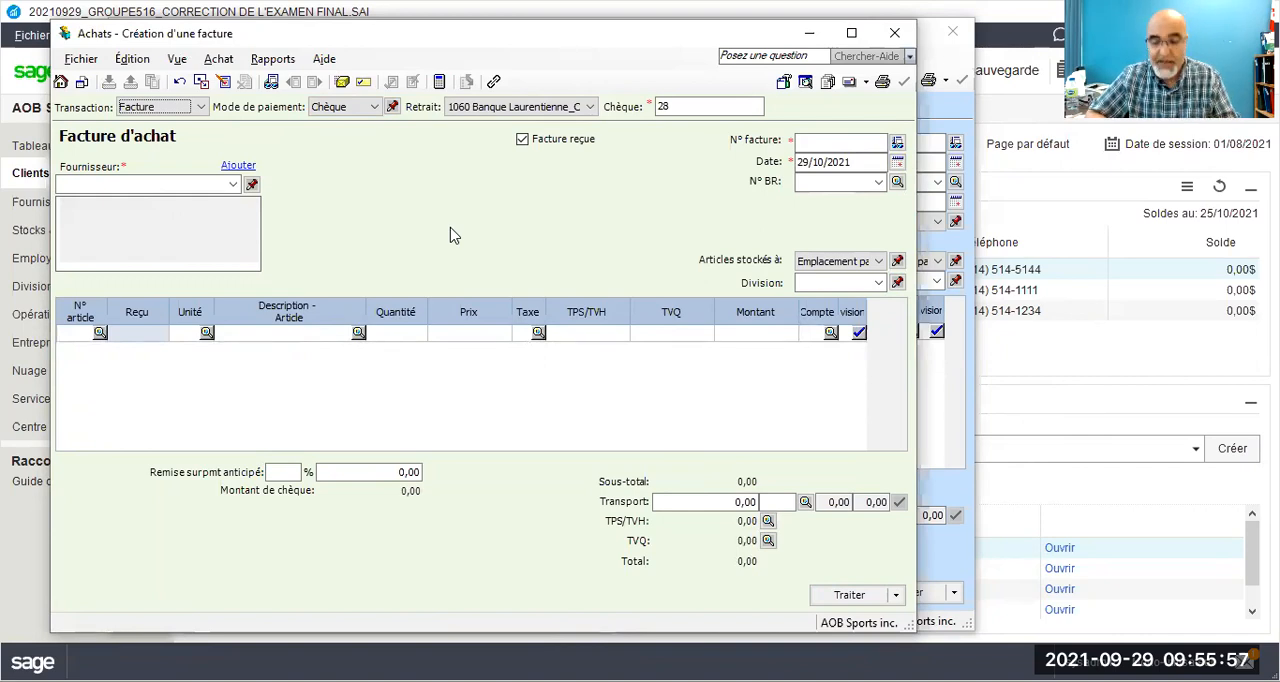
# Step: Return to the sales invoice, select client VivaSport inc. and set payment by Chèque with cheque number VS30
pyautogui.click(940, 60)
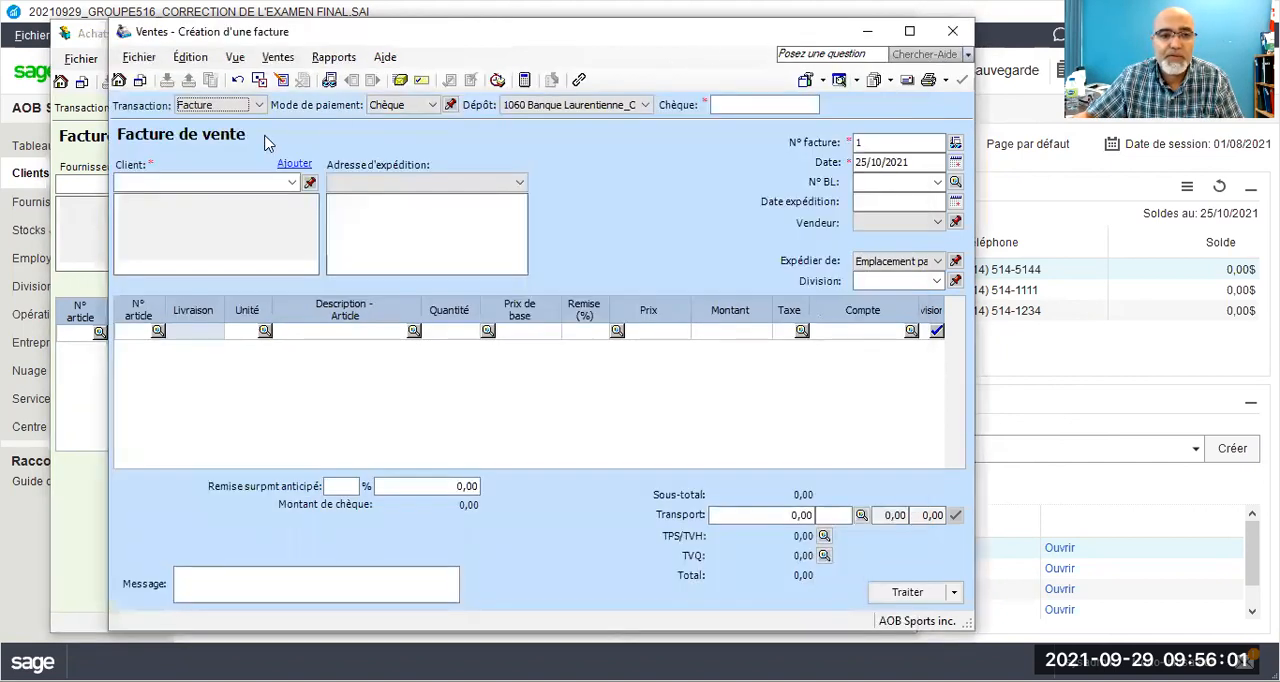
pyautogui.click(291, 182)
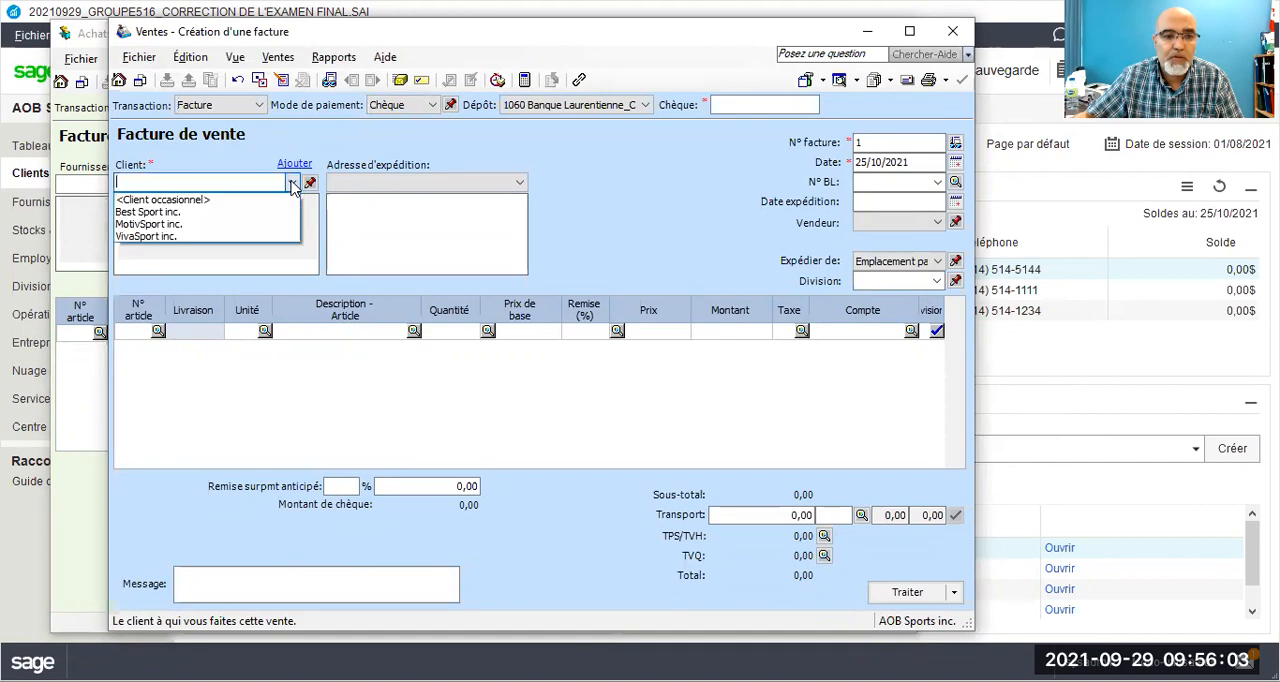
pyautogui.click(177, 238)
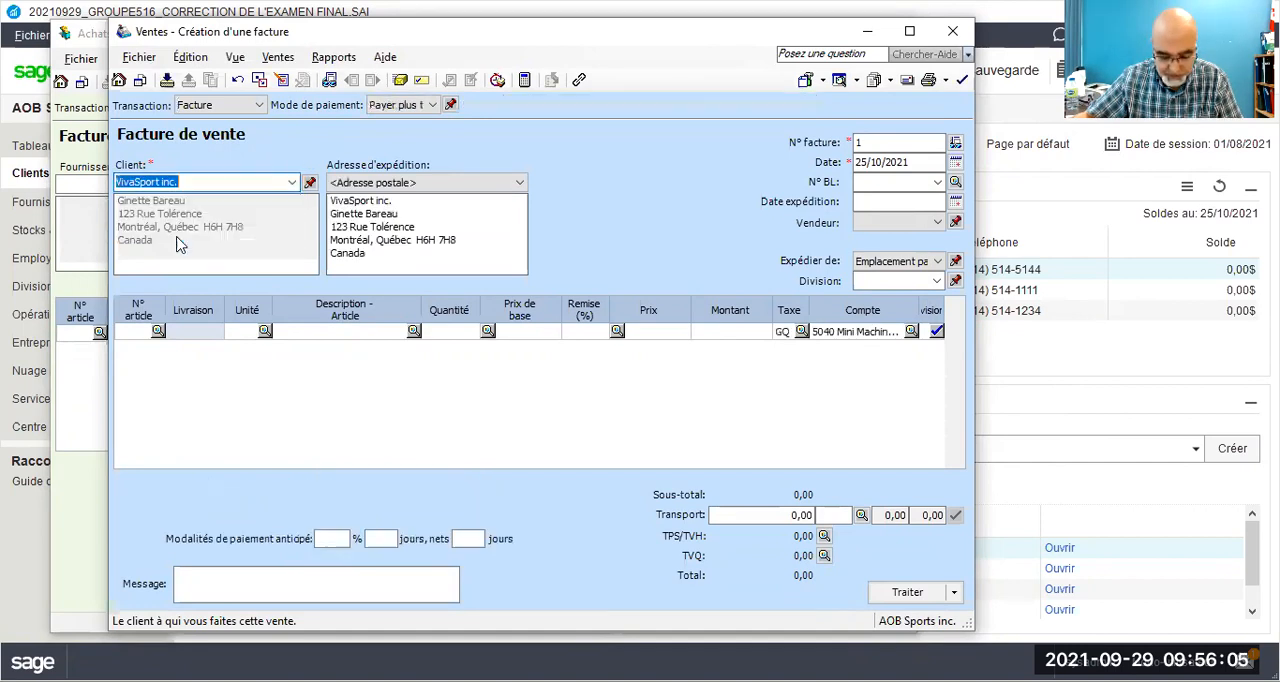
pyautogui.click(420, 106)
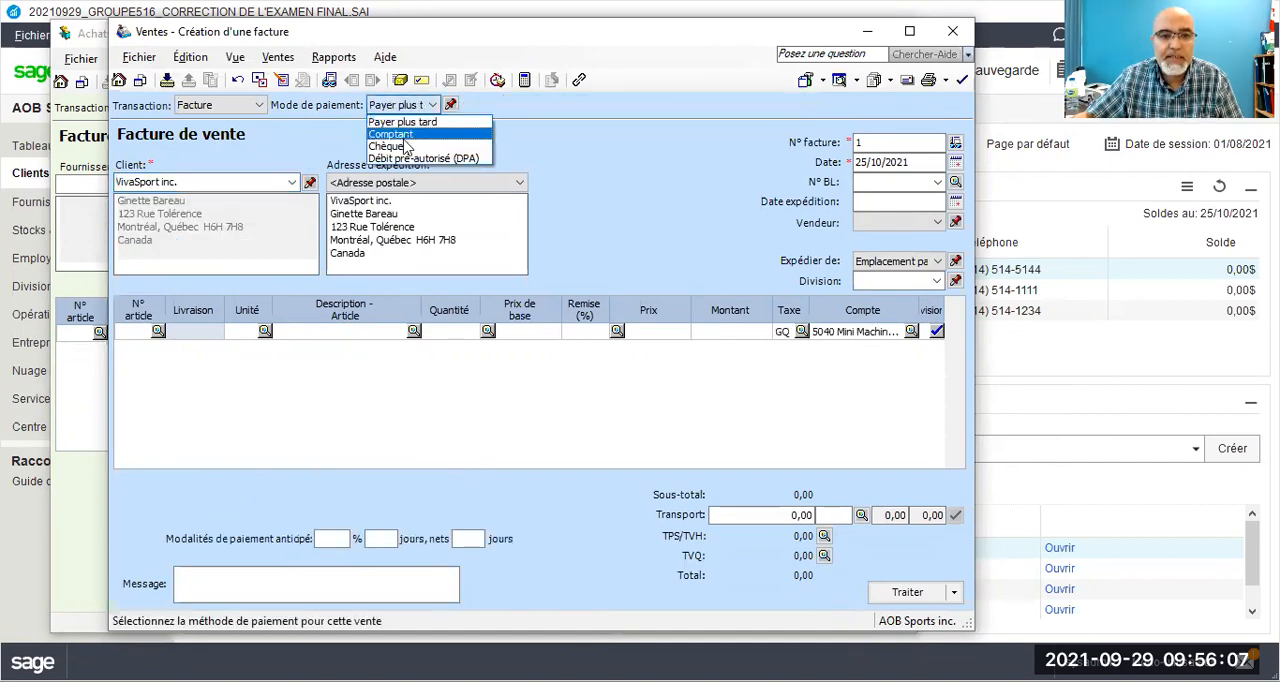
pyautogui.click(395, 150)
pyautogui.click(724, 106)
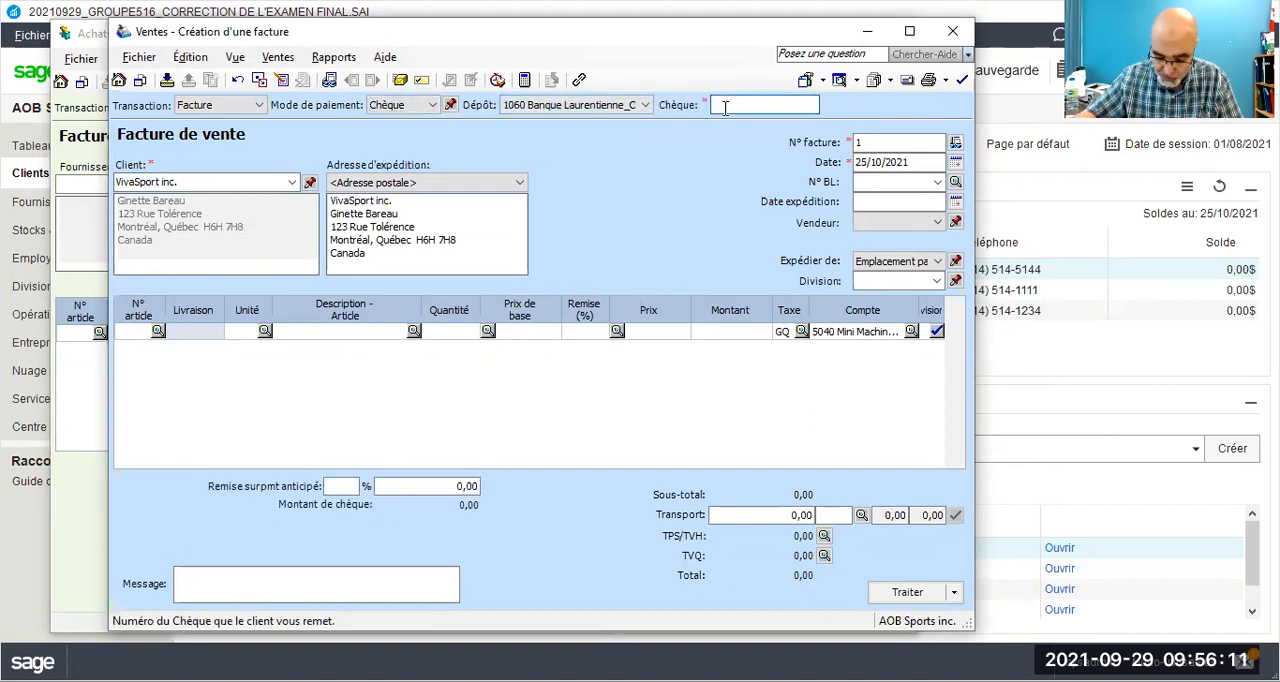
pyautogui.write('VS30')
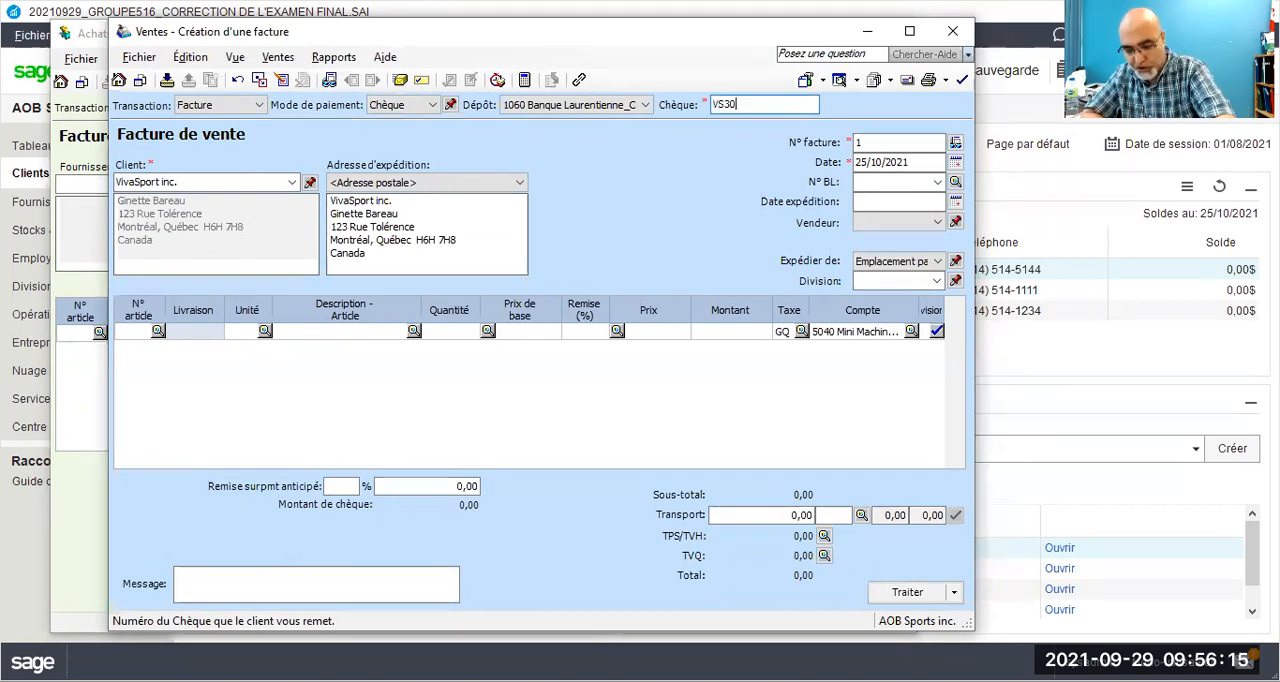
# Step: Set the sales invoice number to VS30/21 and its date to 30/10/2021
pyautogui.click(856, 143)
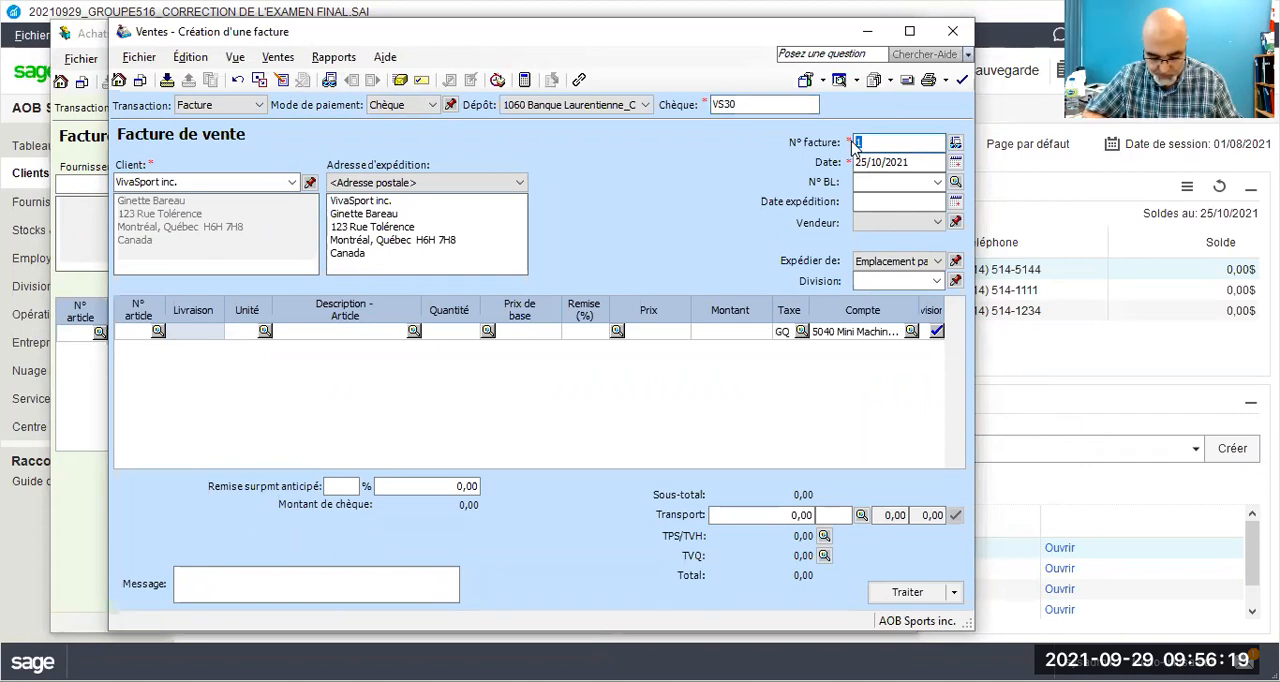
pyautogui.write('VS30/21')
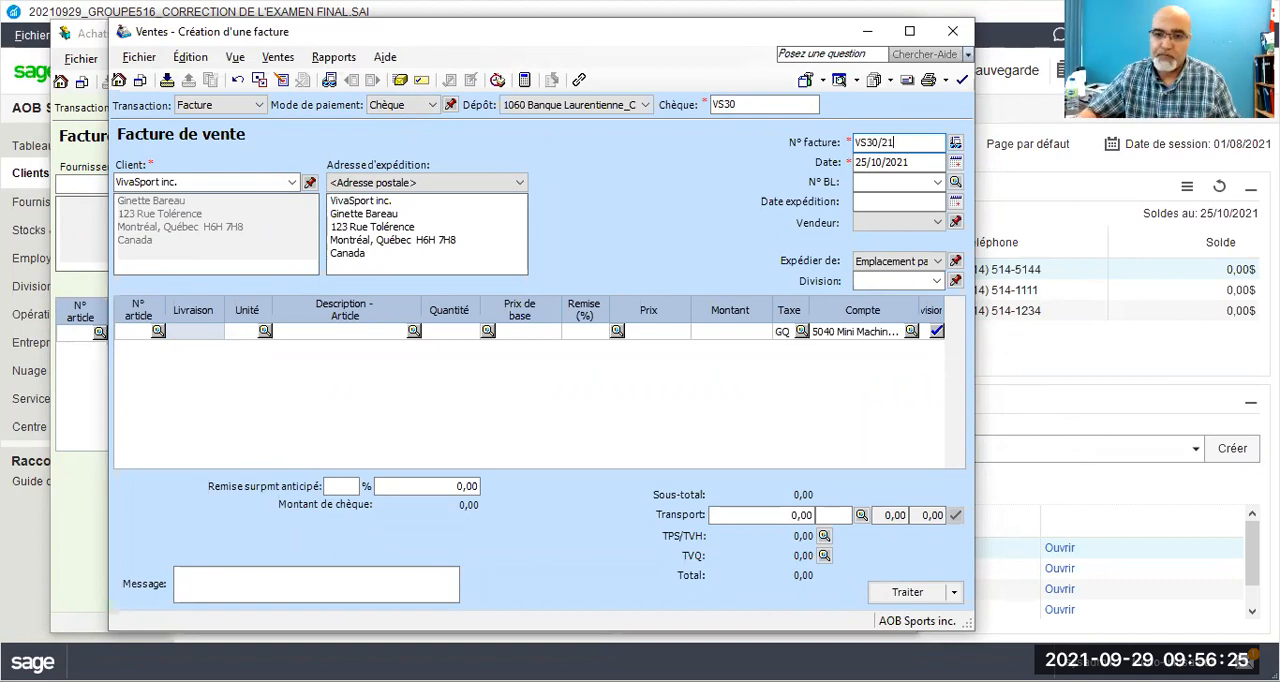
pyautogui.moveTo(870, 162); pyautogui.dragTo(853, 157)
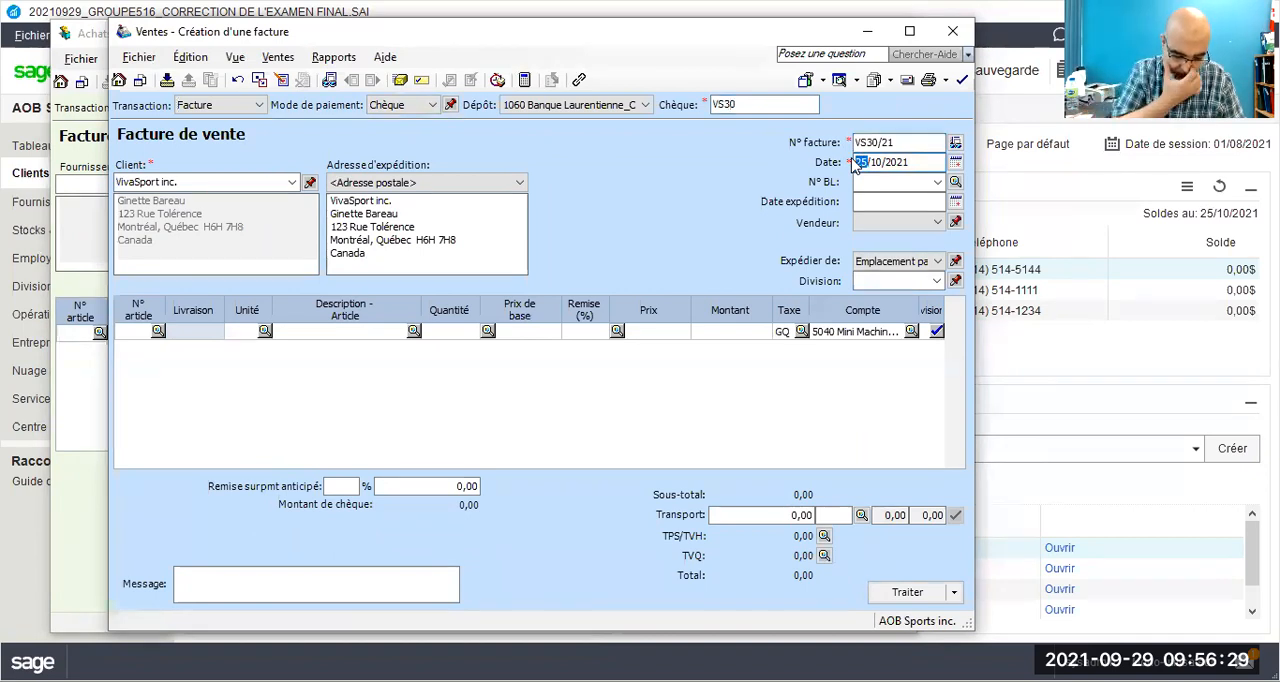
pyautogui.write('30')
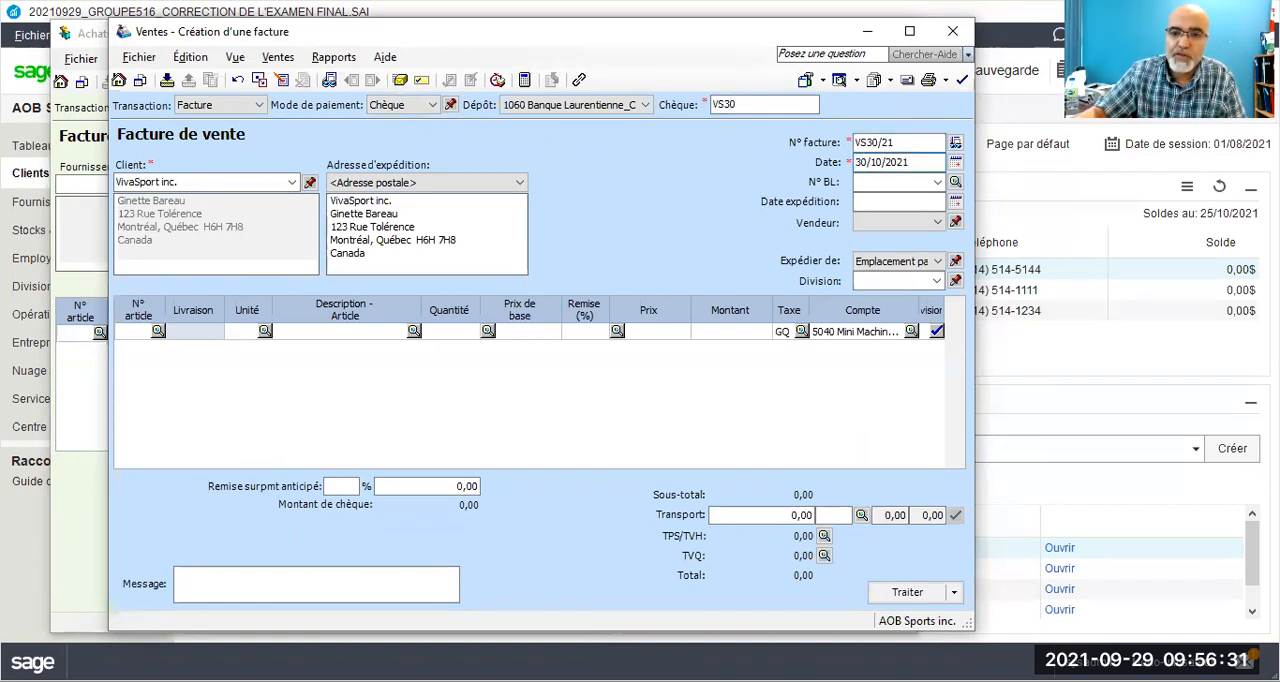
# Step: Add Mini Machine Pour abdominaux to the sales invoice with a quantity of 38 and a base price of 200,99
pyautogui.click(414, 330)
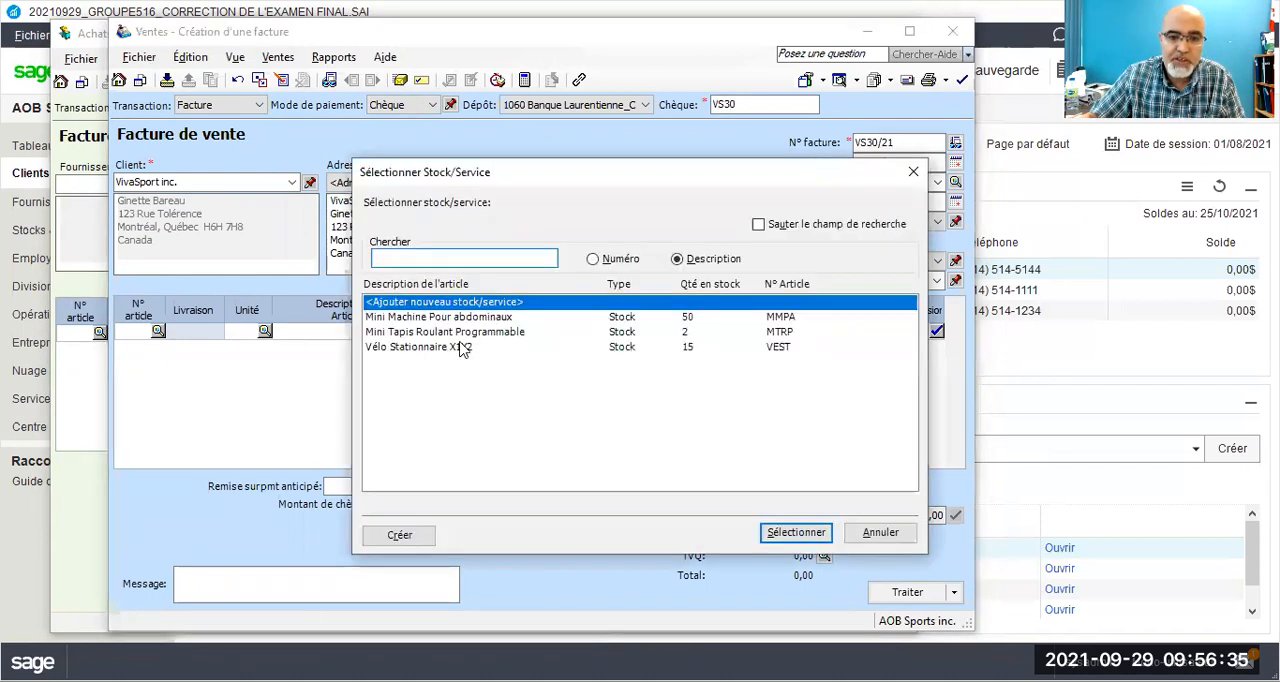
pyautogui.doubleClick(468, 317)
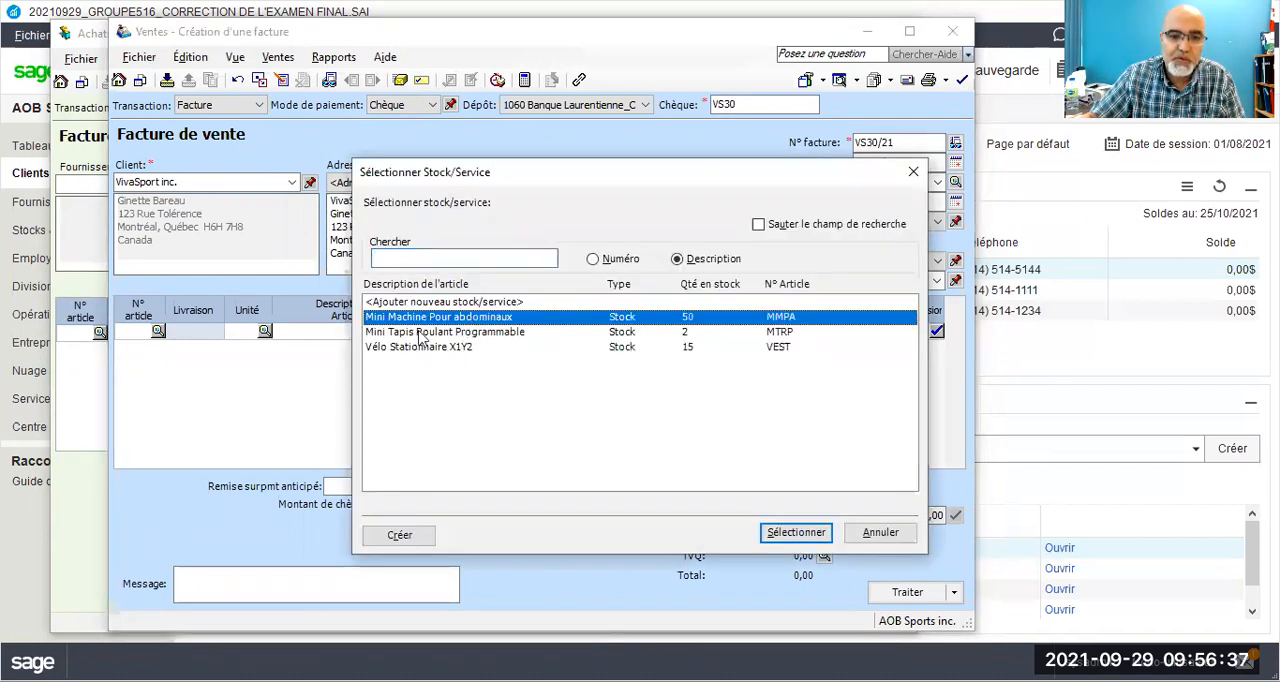
pyautogui.write('38')
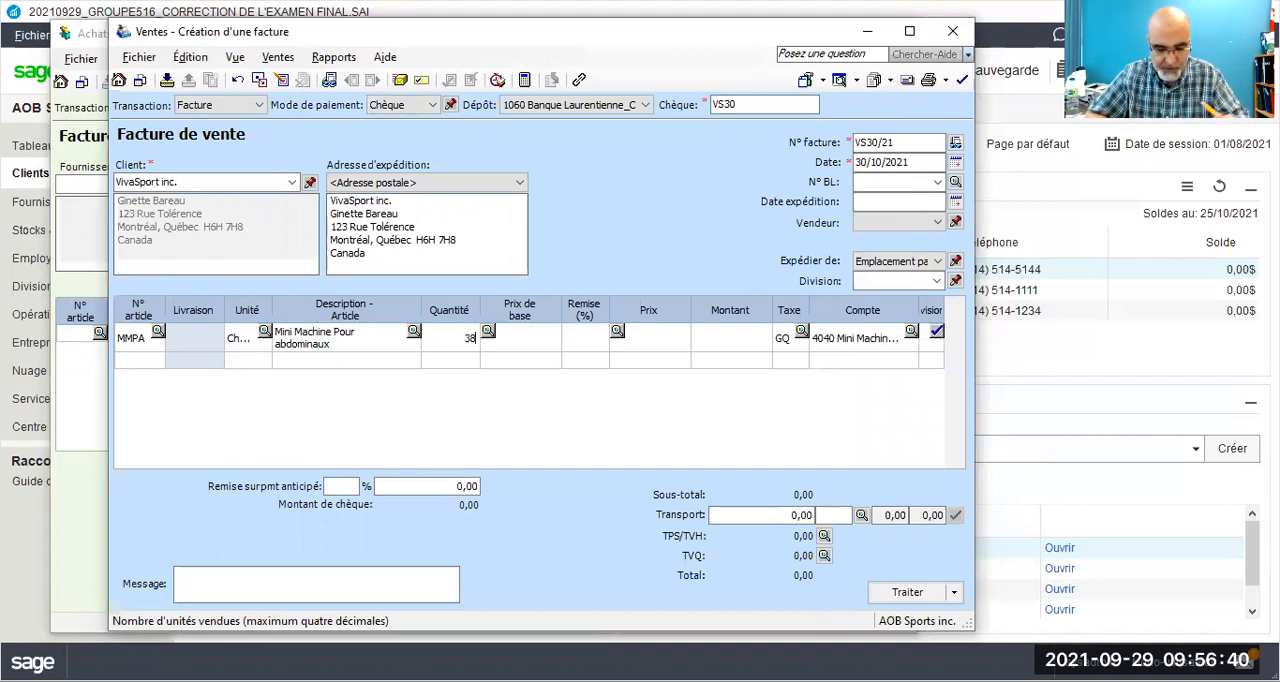
pyautogui.press('Tab')
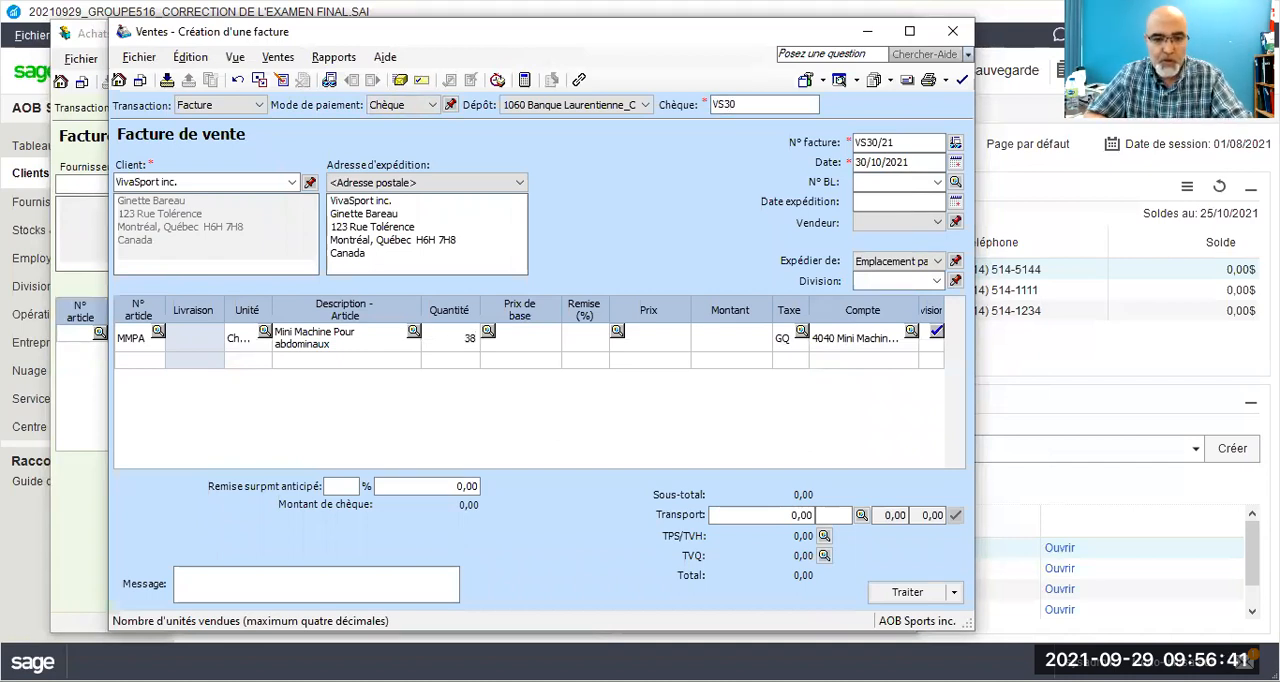
pyautogui.write('20')
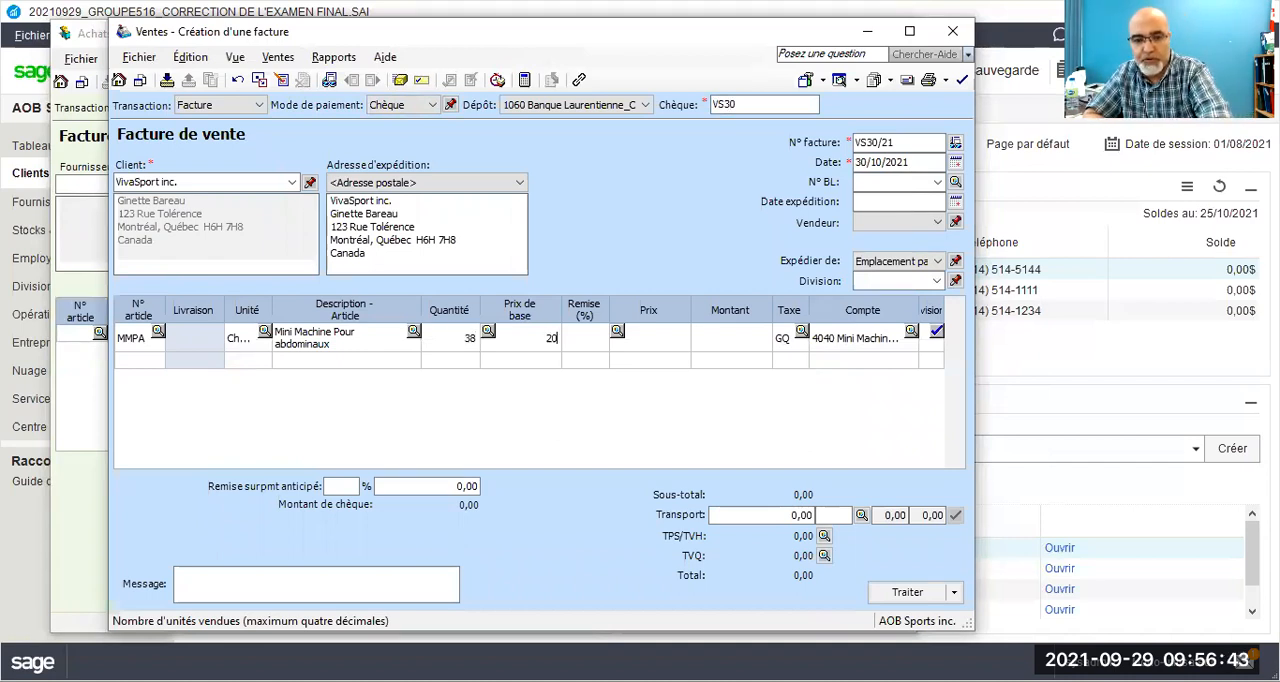
pyautogui.write('0,99')
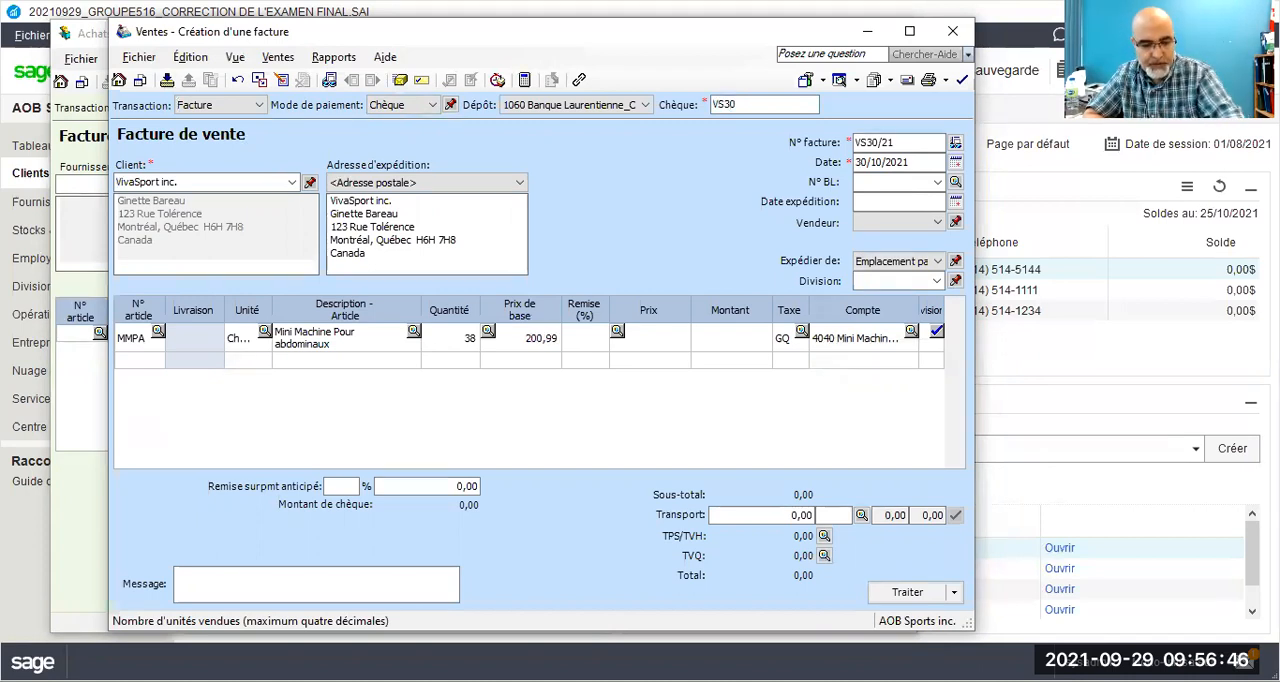
pyautogui.press('Tab')
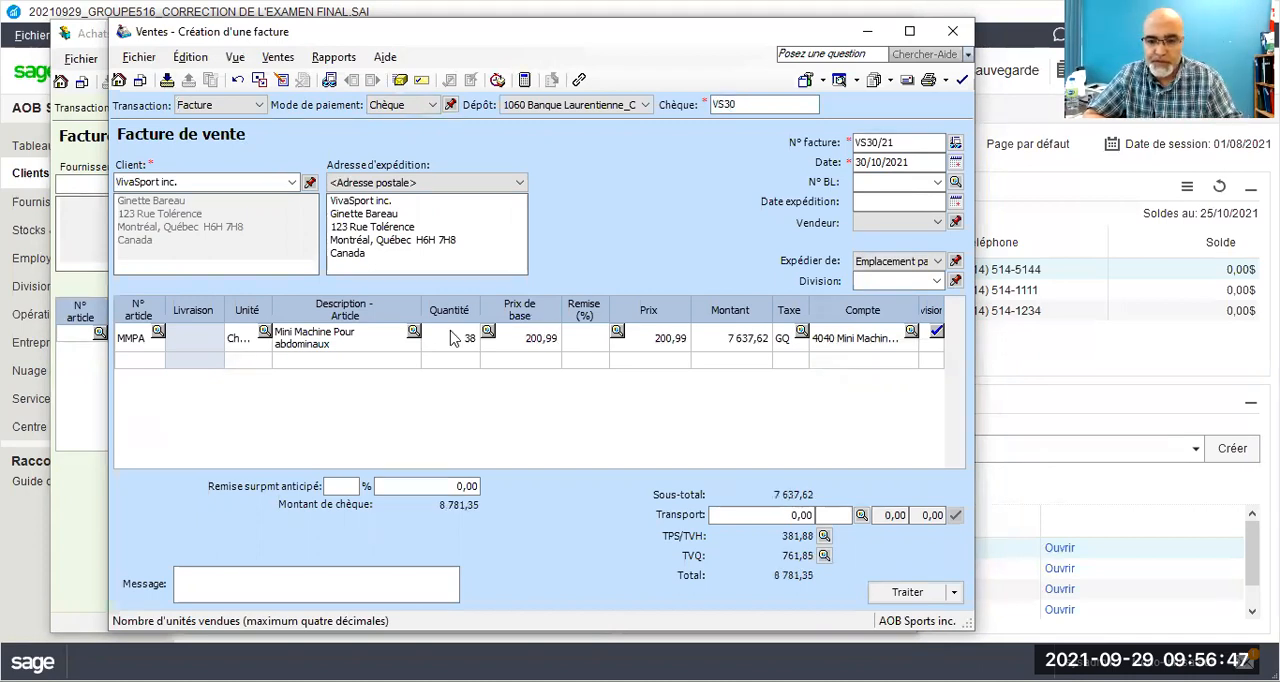
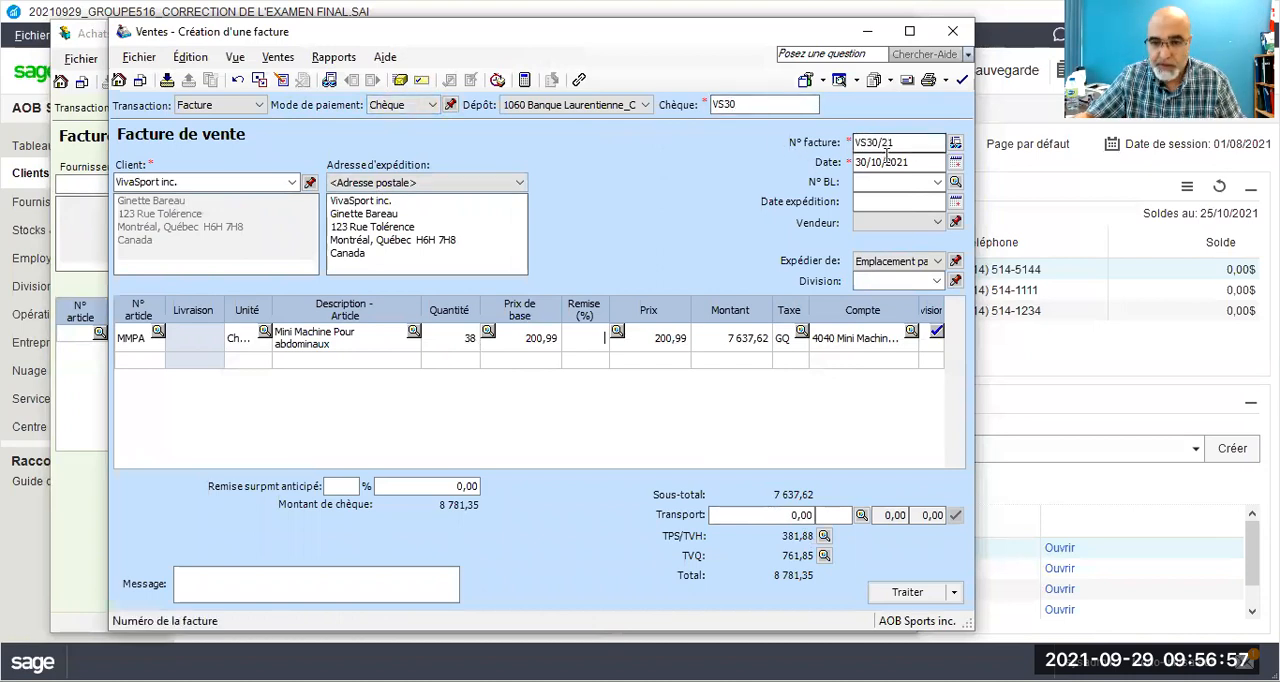
# Step: Process the VivaSport inc. sales invoice, accepting its date, and close the sales and purchase invoice windows
pyautogui.click(906, 592)
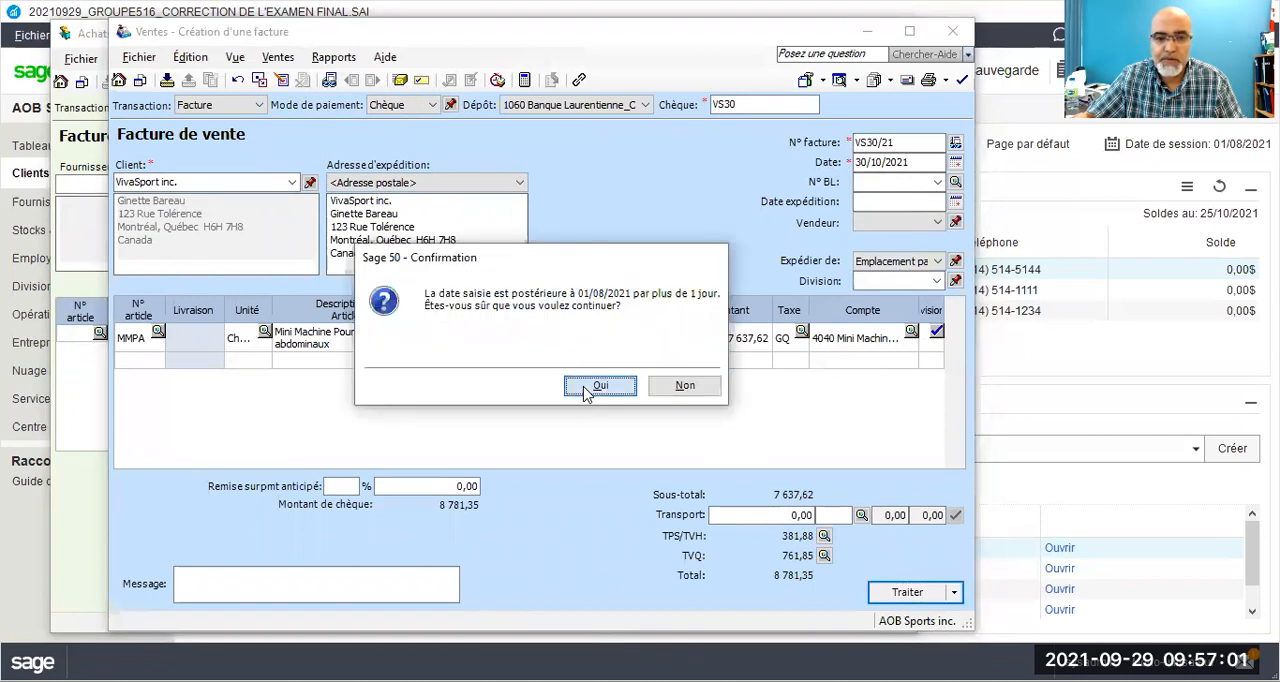
pyautogui.click(590, 390)
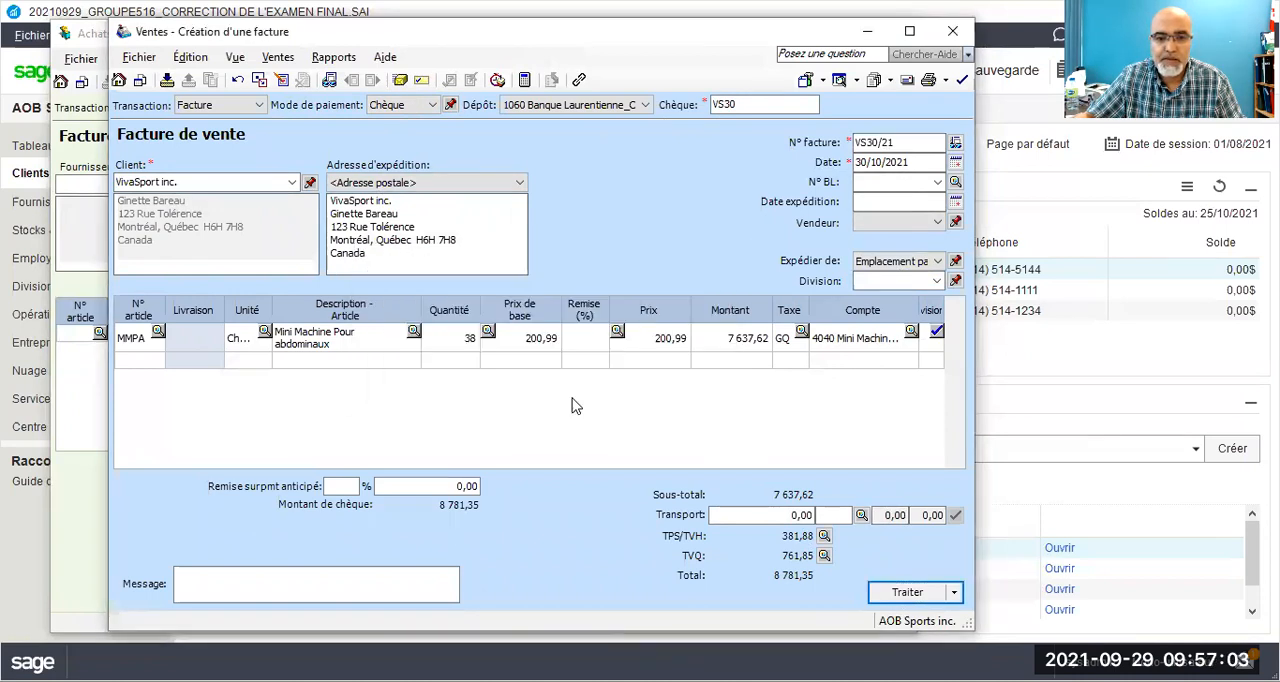
pyautogui.click(670, 387)
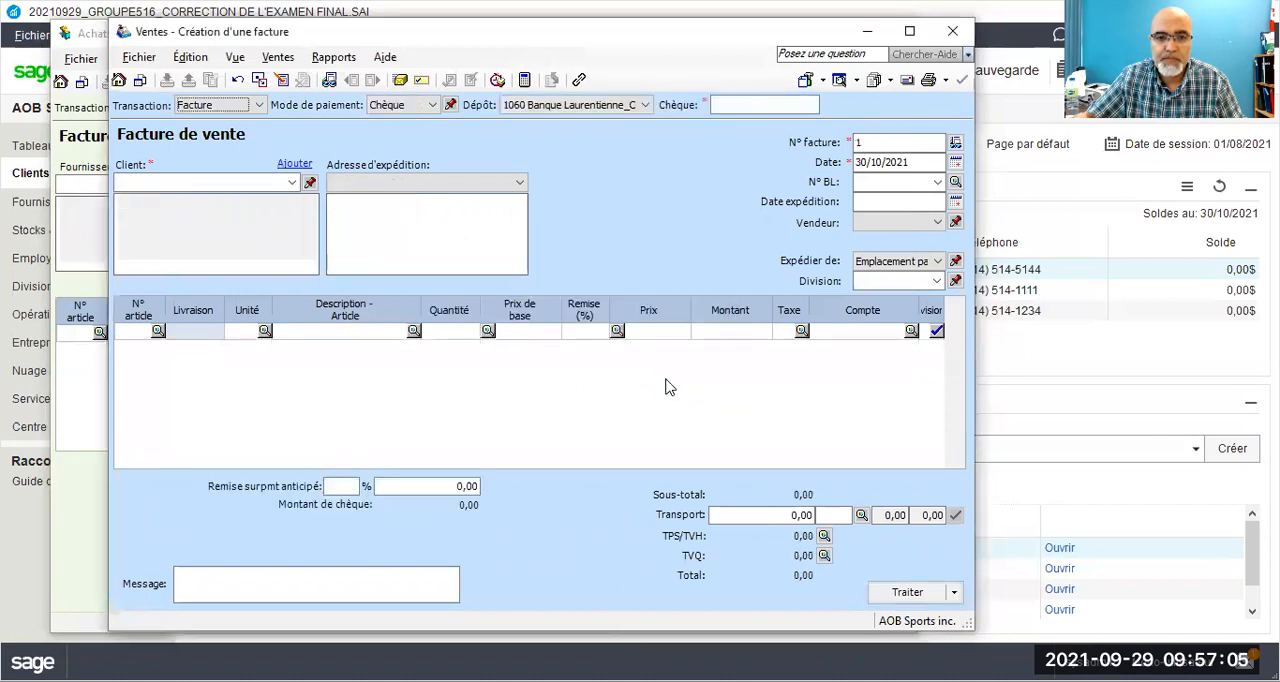
pyautogui.click(957, 33)
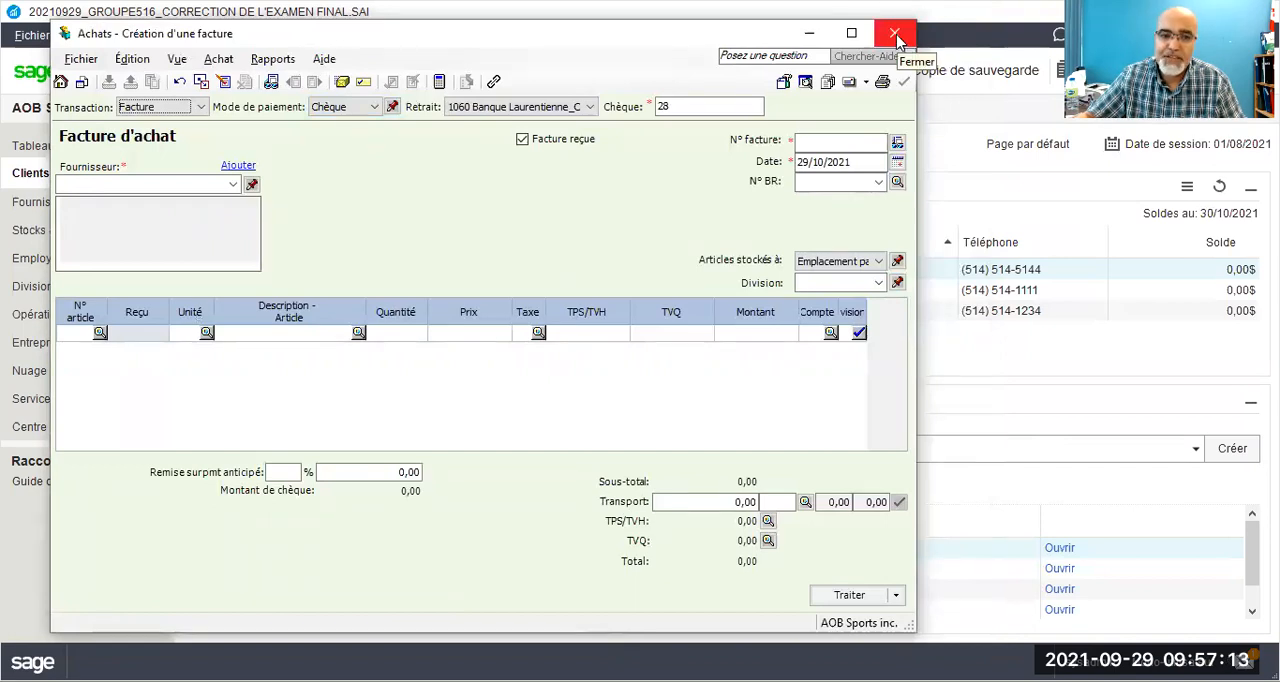
pyautogui.click(896, 38)
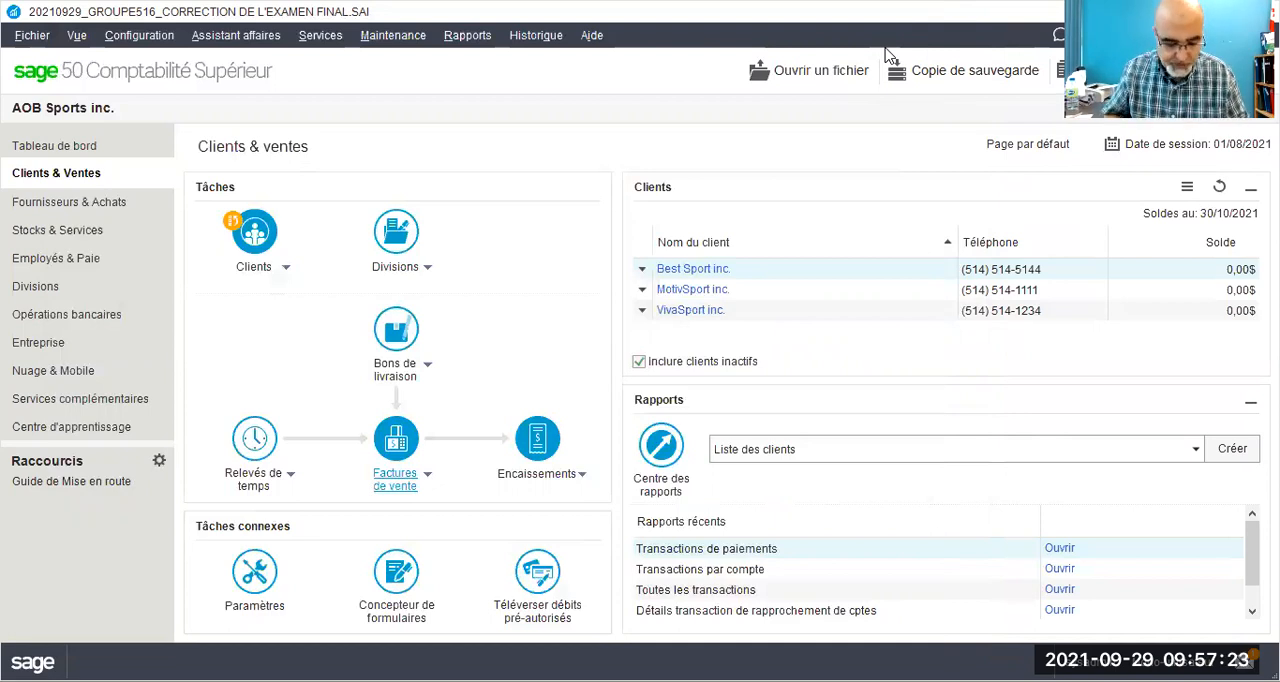
# Step: Open the supplier payments form for making another payment (Effectuer les paiements)
pyautogui.click(52, 205)
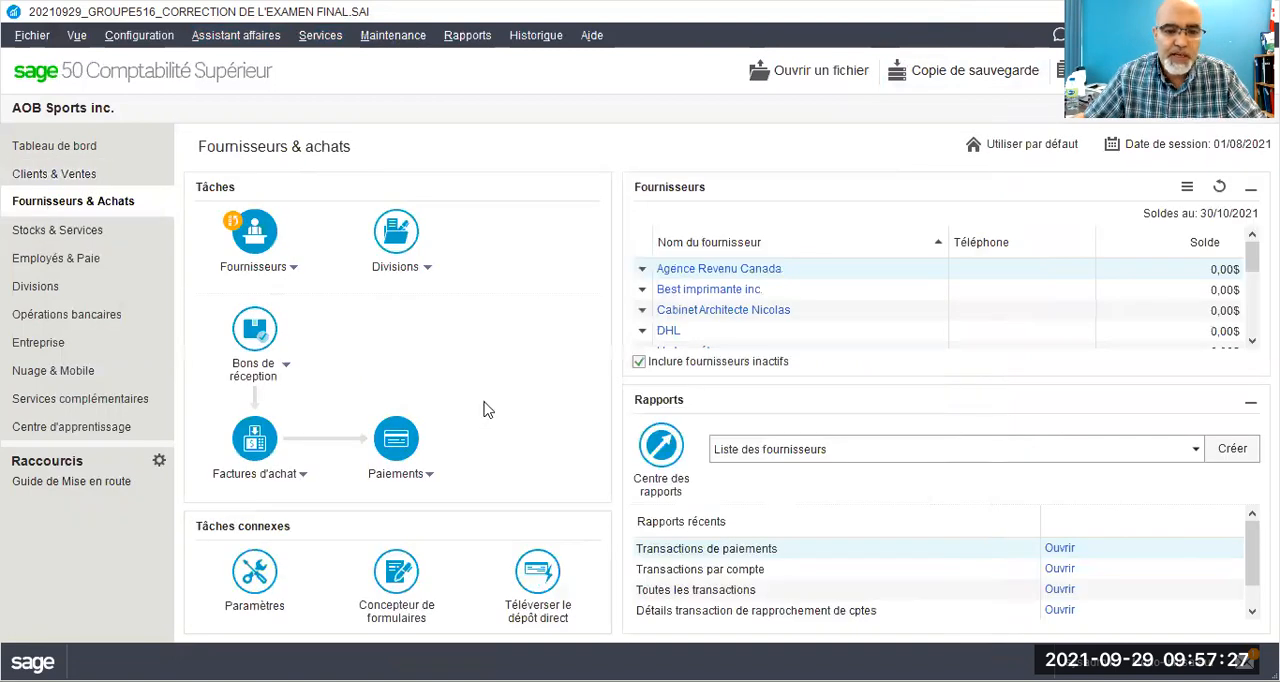
pyautogui.click(420, 474)
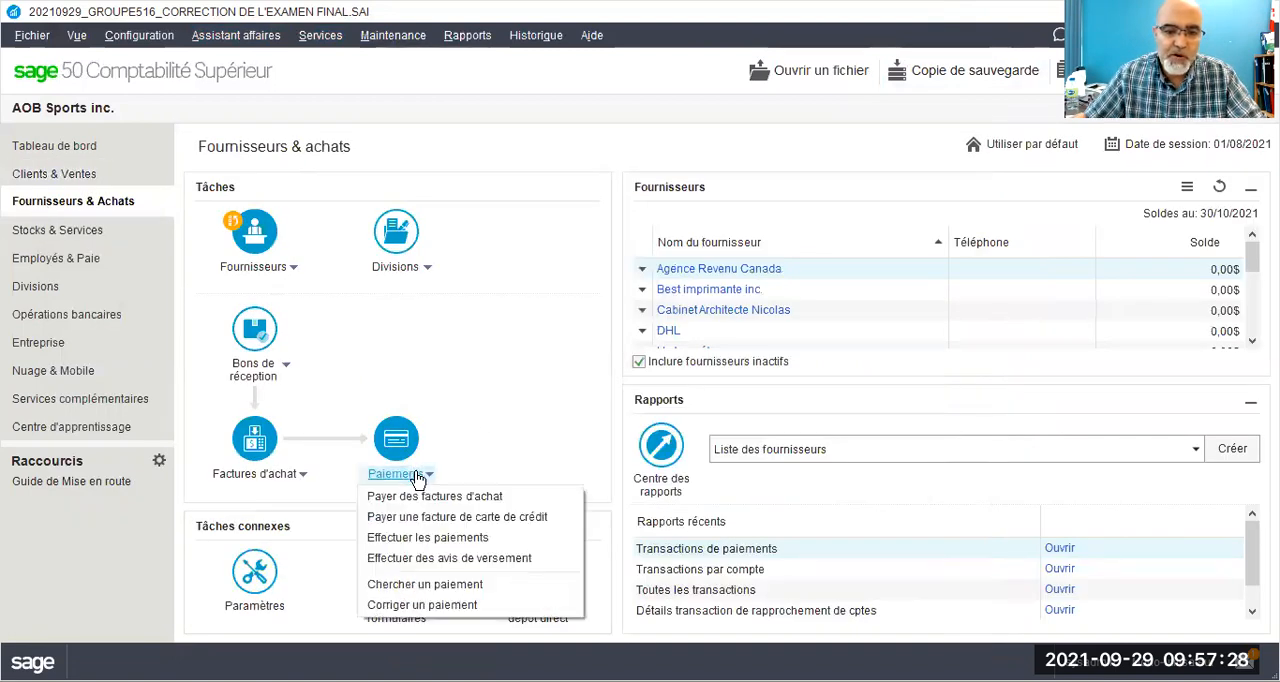
pyautogui.click(436, 538)
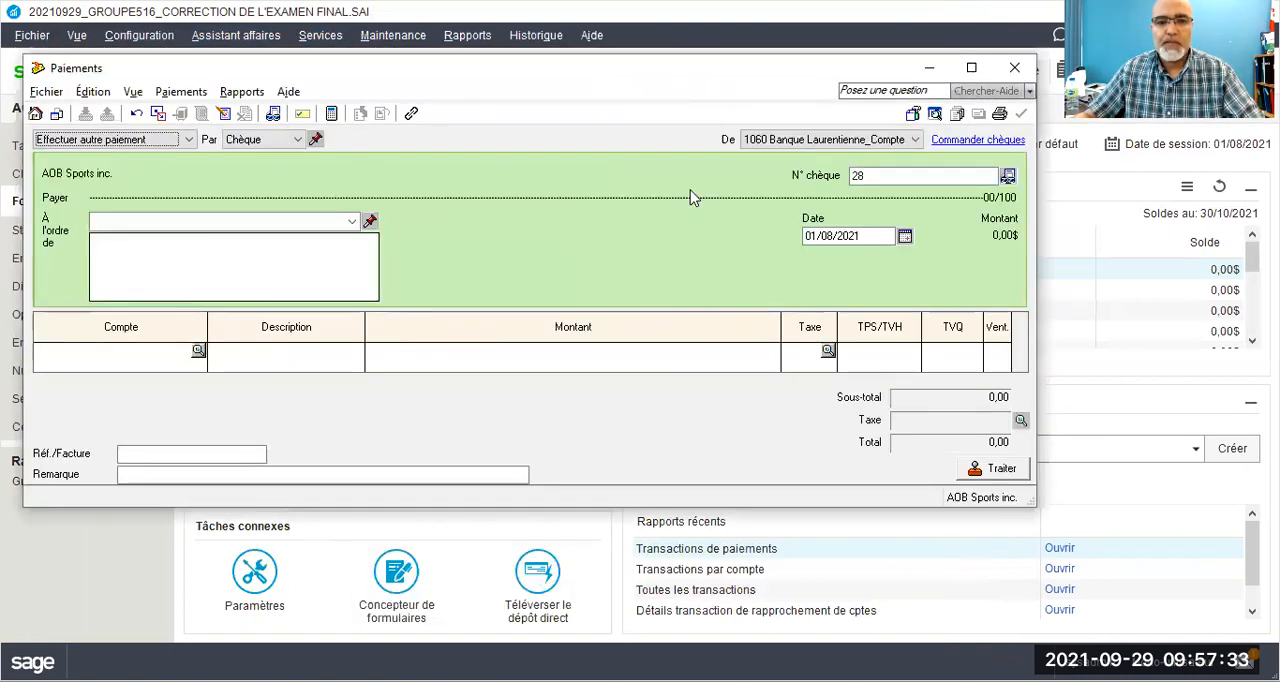
# Step: Keep Chèque as the payment mode for next time and draw the payment from account 1060 Banque Laurentienne
pyautogui.click(316, 140)
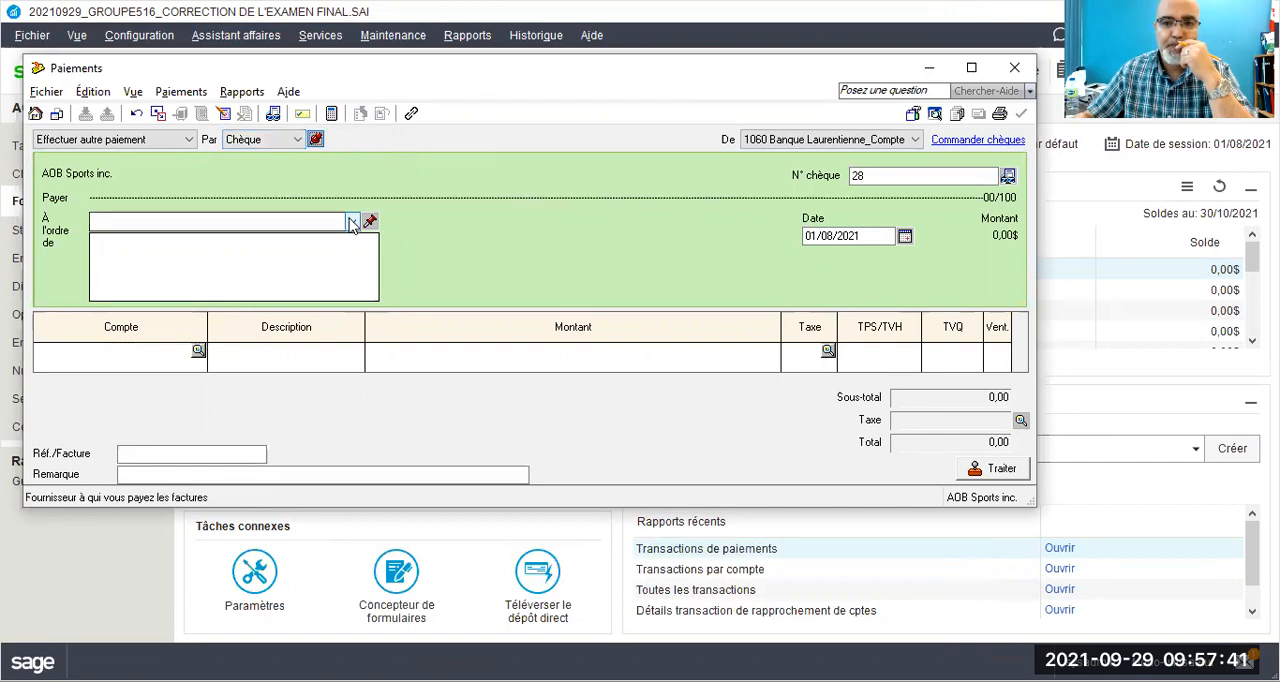
pyautogui.click(908, 140)
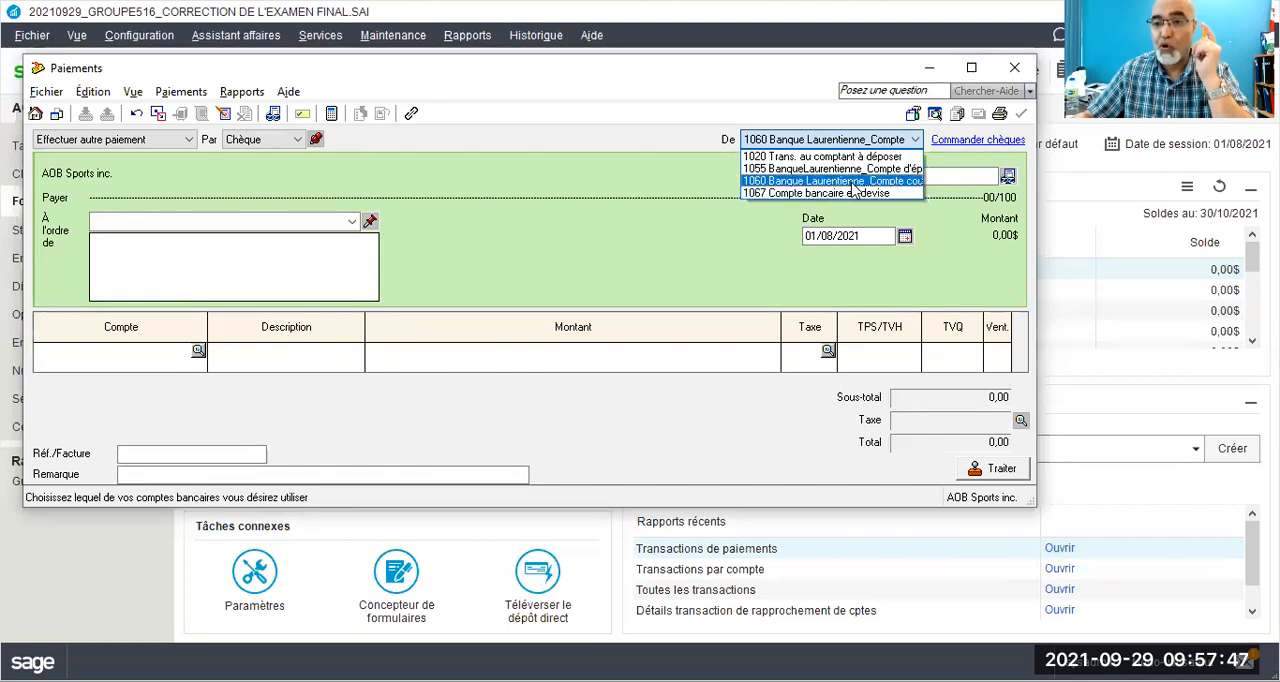
pyautogui.click(853, 184)
pyautogui.click(264, 220)
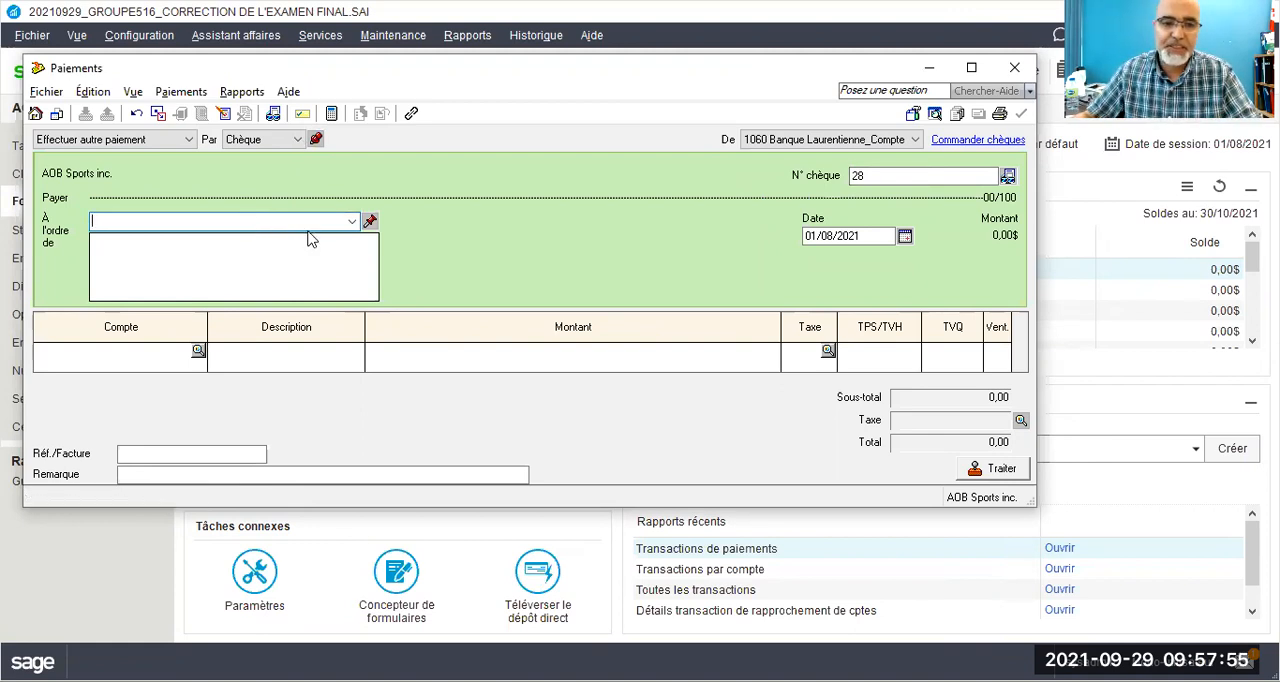
pyautogui.click(351, 222)
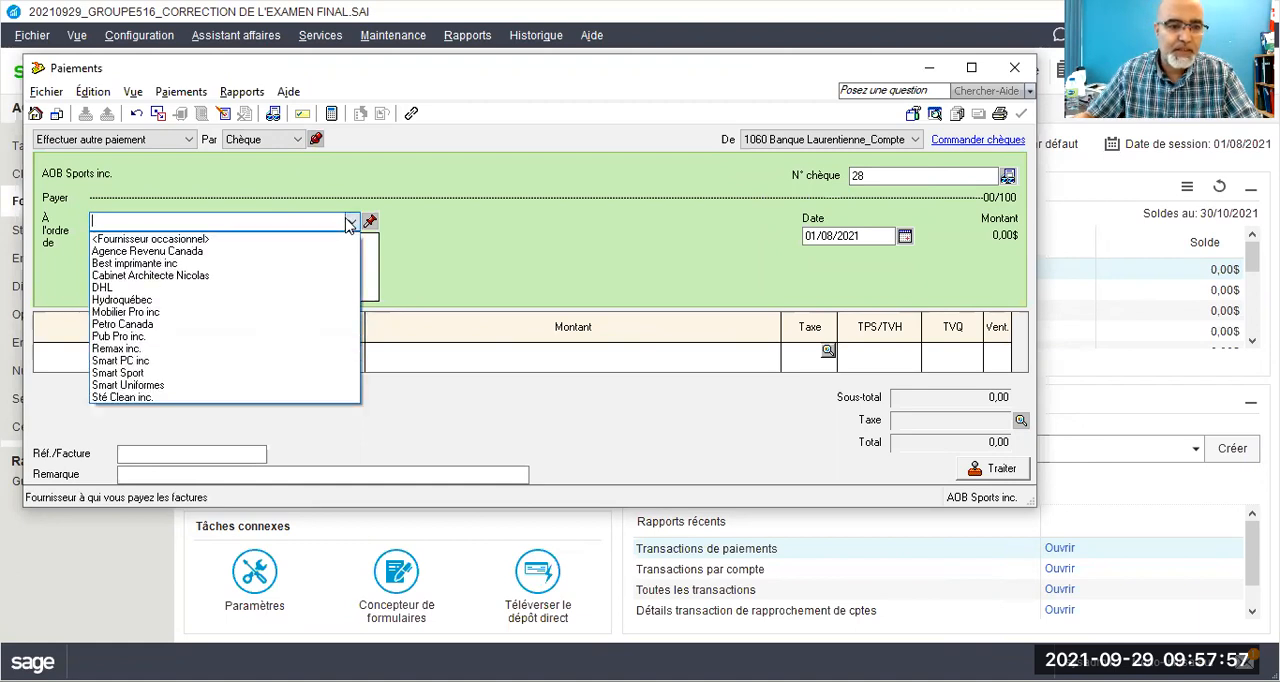
pyautogui.click(350, 222)
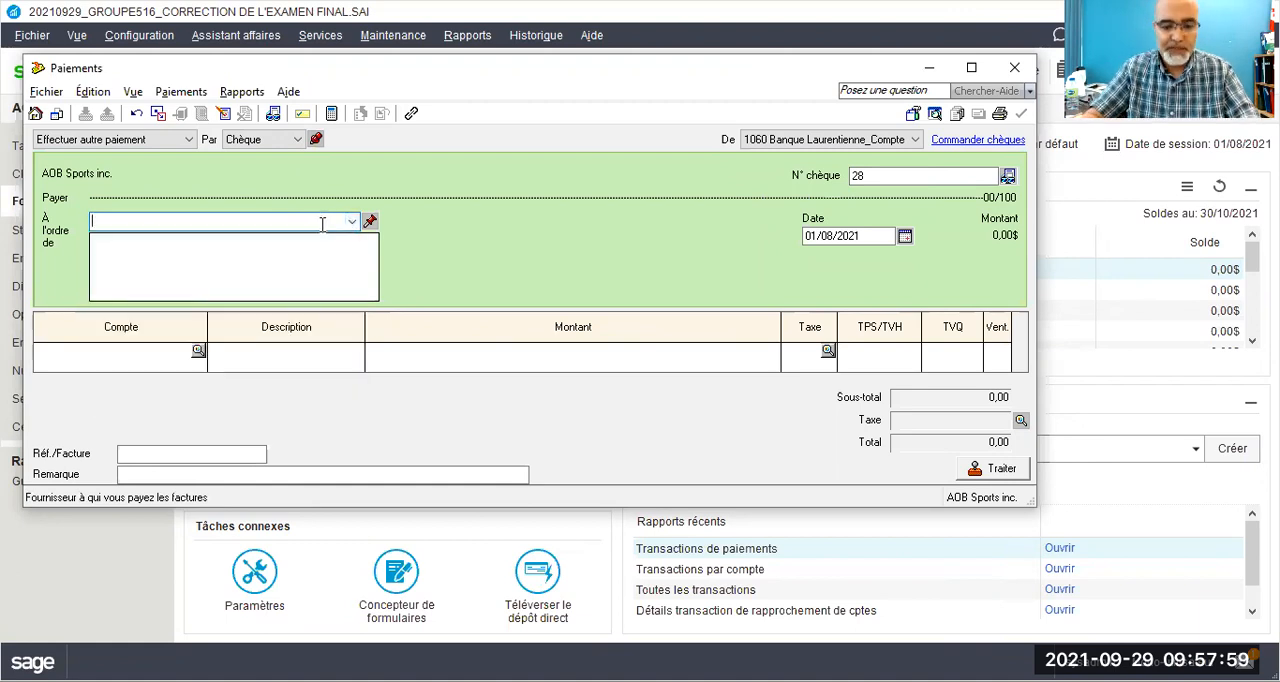
pyautogui.write('Sté')
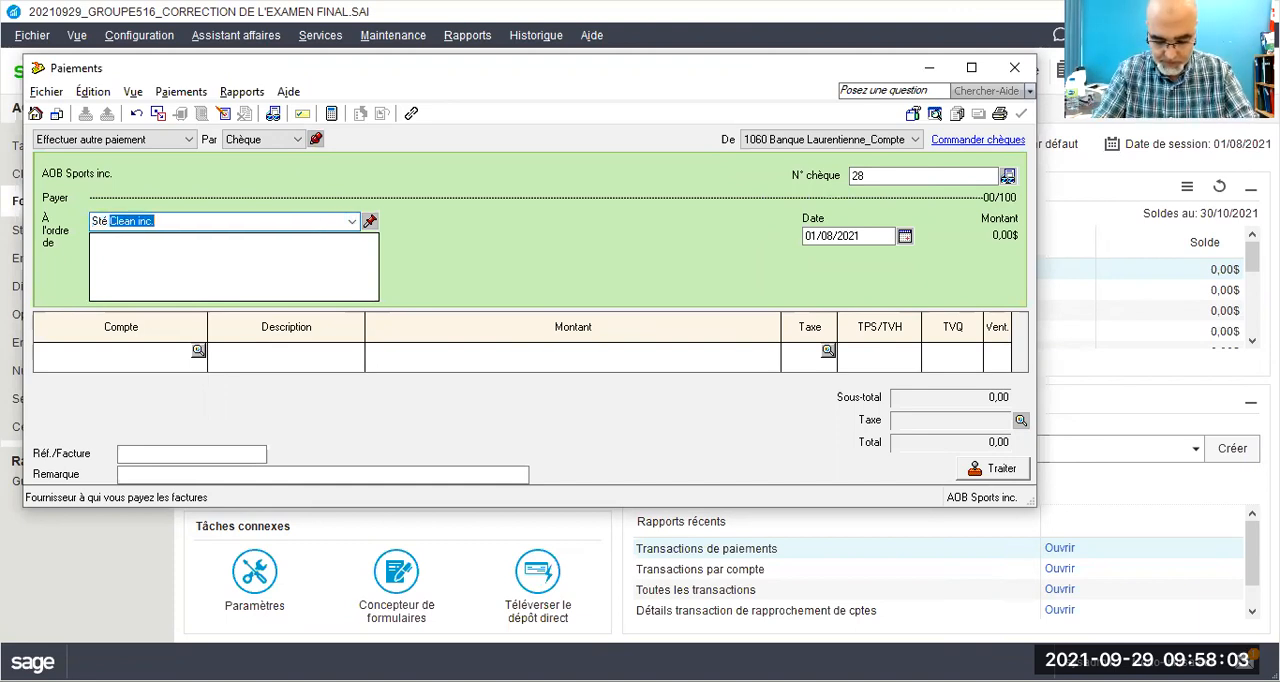
pyautogui.press('BackSpace')
pyautogui.press('BackSpace')
pyautogui.press('BackSpace')
pyautogui.press('BackSpace')
# Step: Make the payment out to Transport Multidestinations inc. and add it to the suppliers with a quick add (Ajout rapide)
pyautogui.write('Transp')
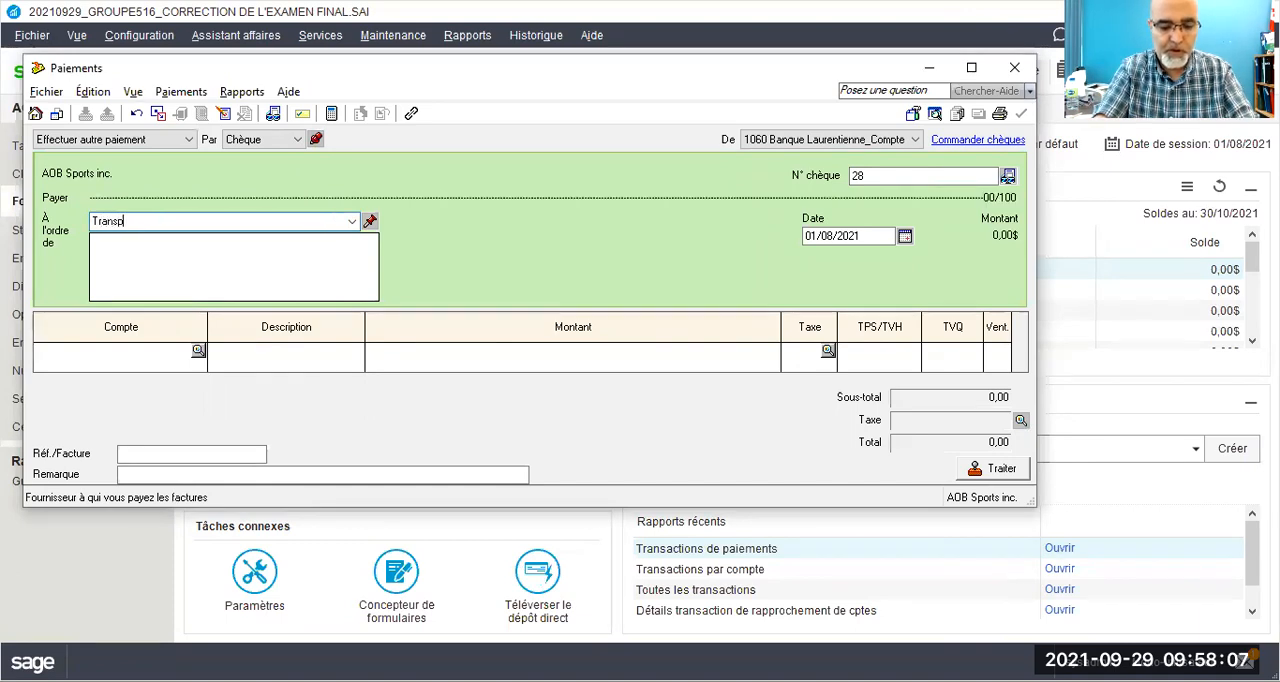
pyautogui.write('ort Multi')
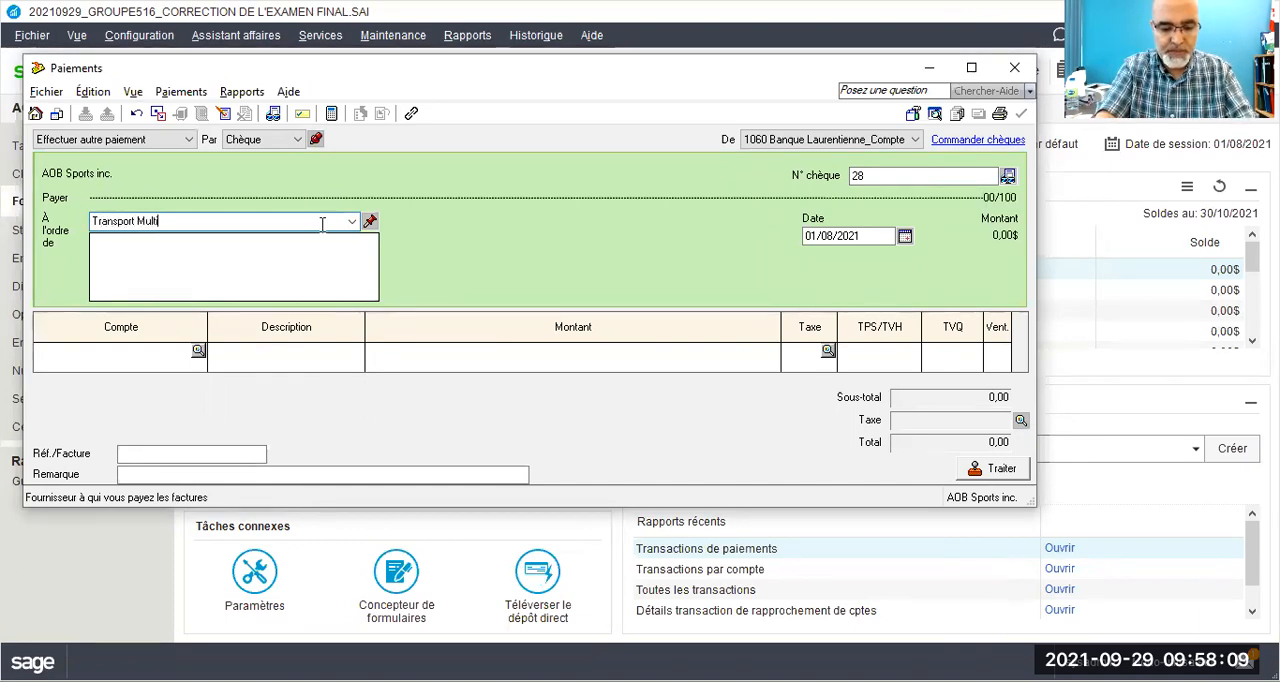
pyautogui.write('destination')
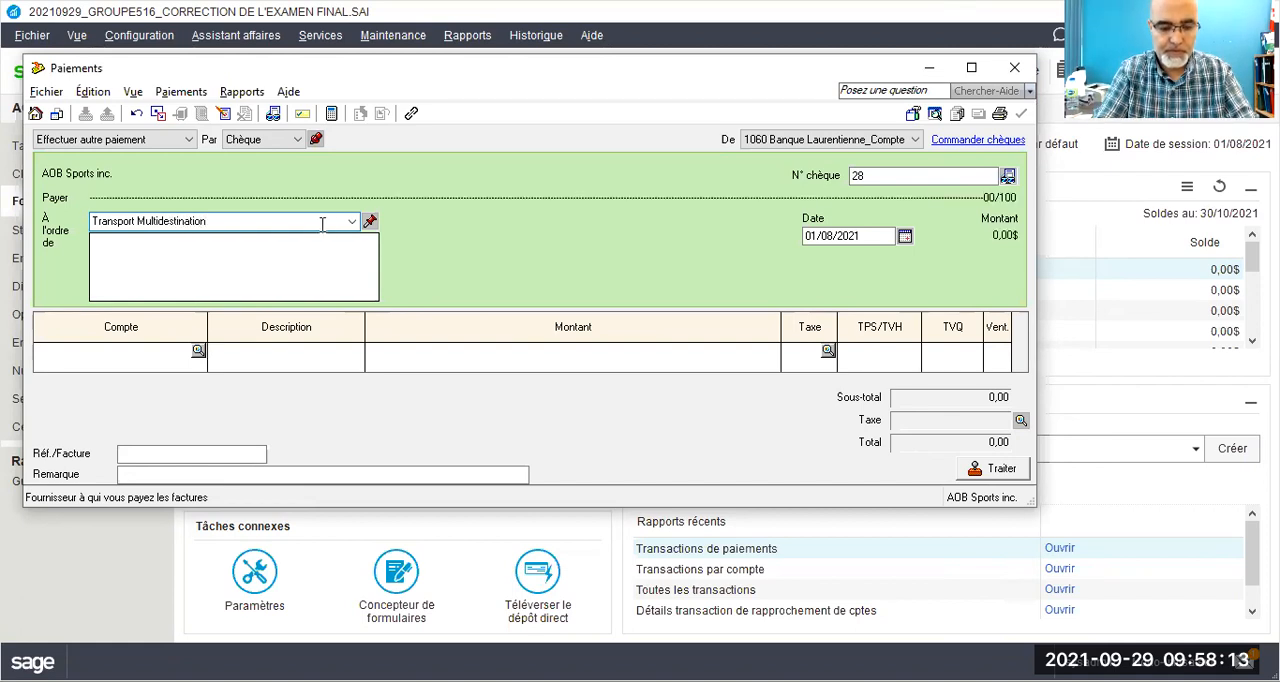
pyautogui.write('s')
pyautogui.write('inc')
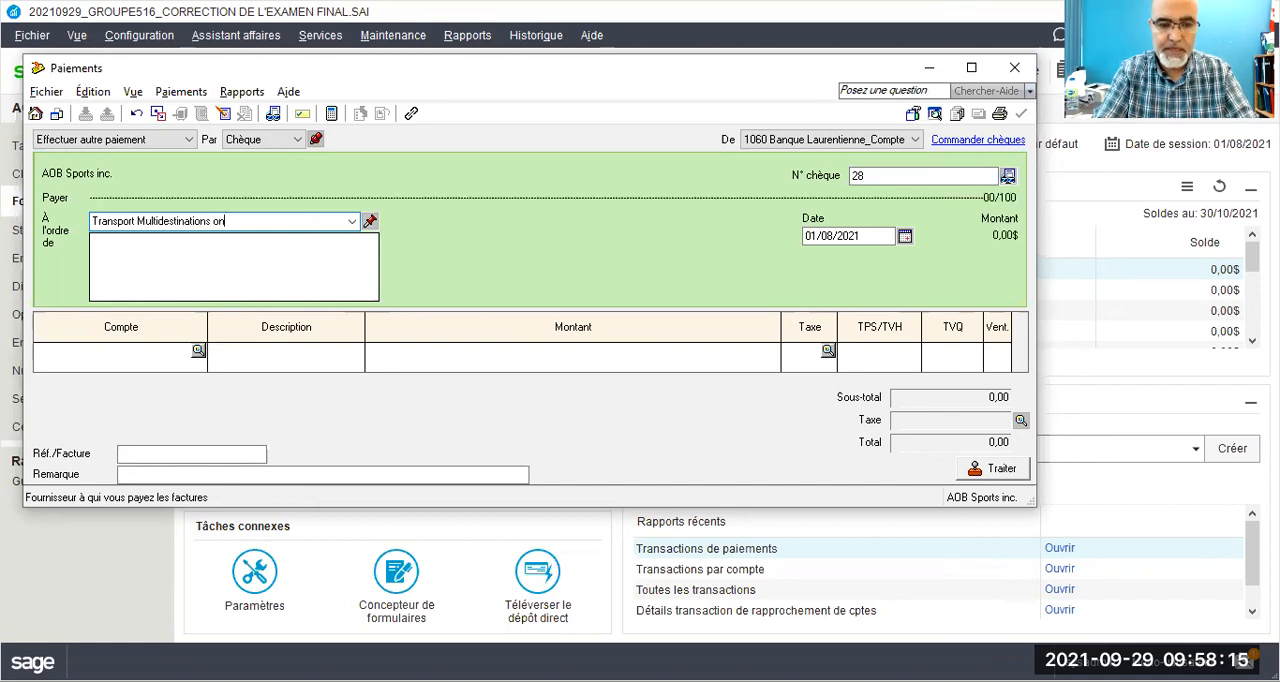
pyautogui.press('BackSpace')
pyautogui.press('BackSpace')
pyautogui.press('BackSpace')
pyautogui.write('inc.')
pyautogui.press('Tab')
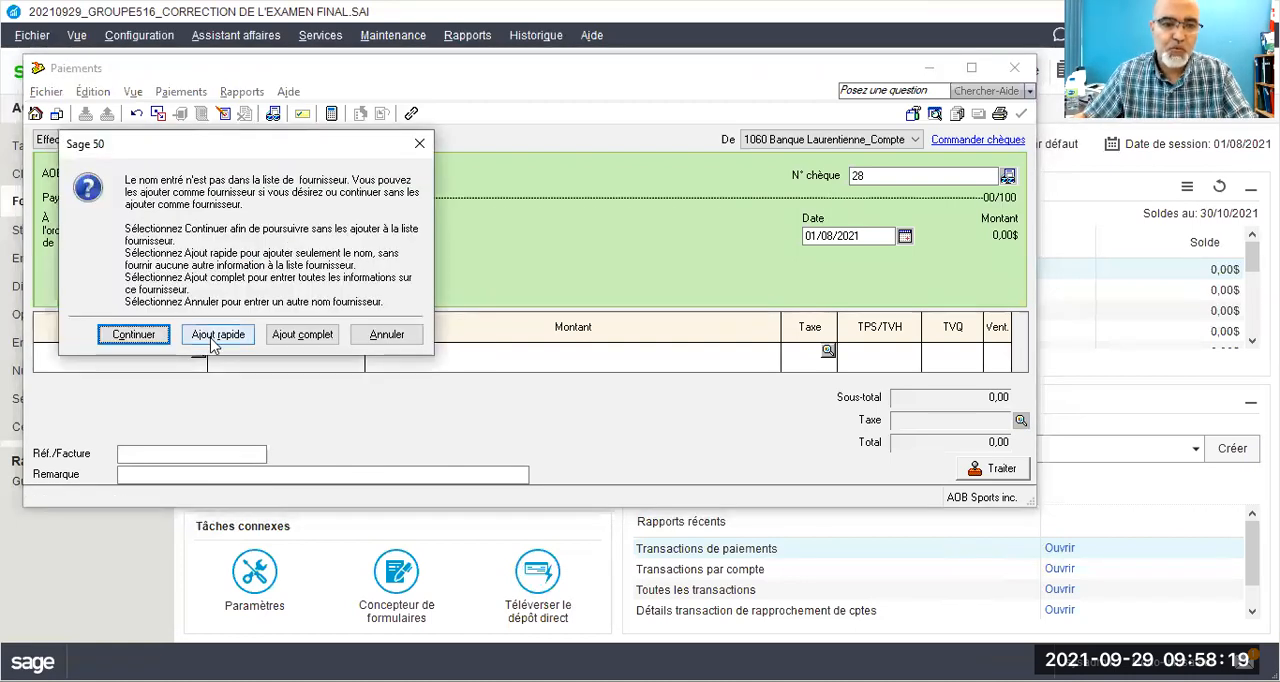
pyautogui.click(209, 341)
# Step: Set the cheque number to 17 and the payment date to 01/10/2021
pyautogui.click(876, 176)
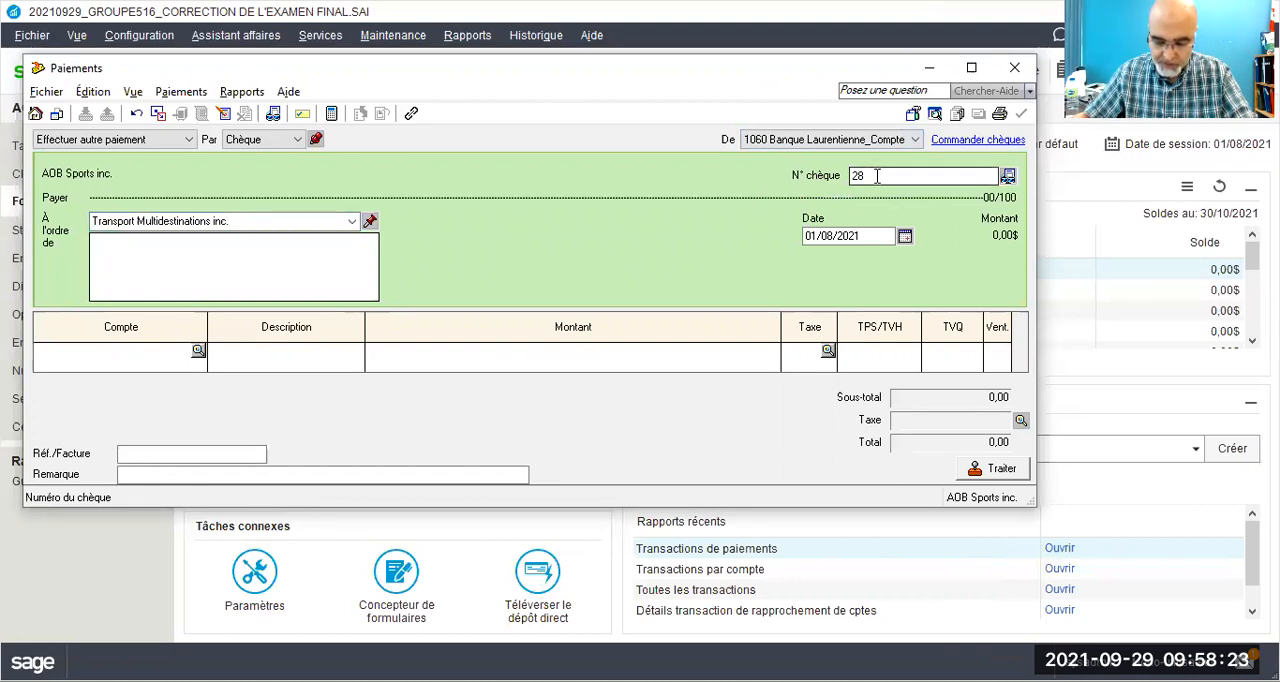
pyautogui.moveTo(876, 176); pyautogui.dragTo(853, 175)
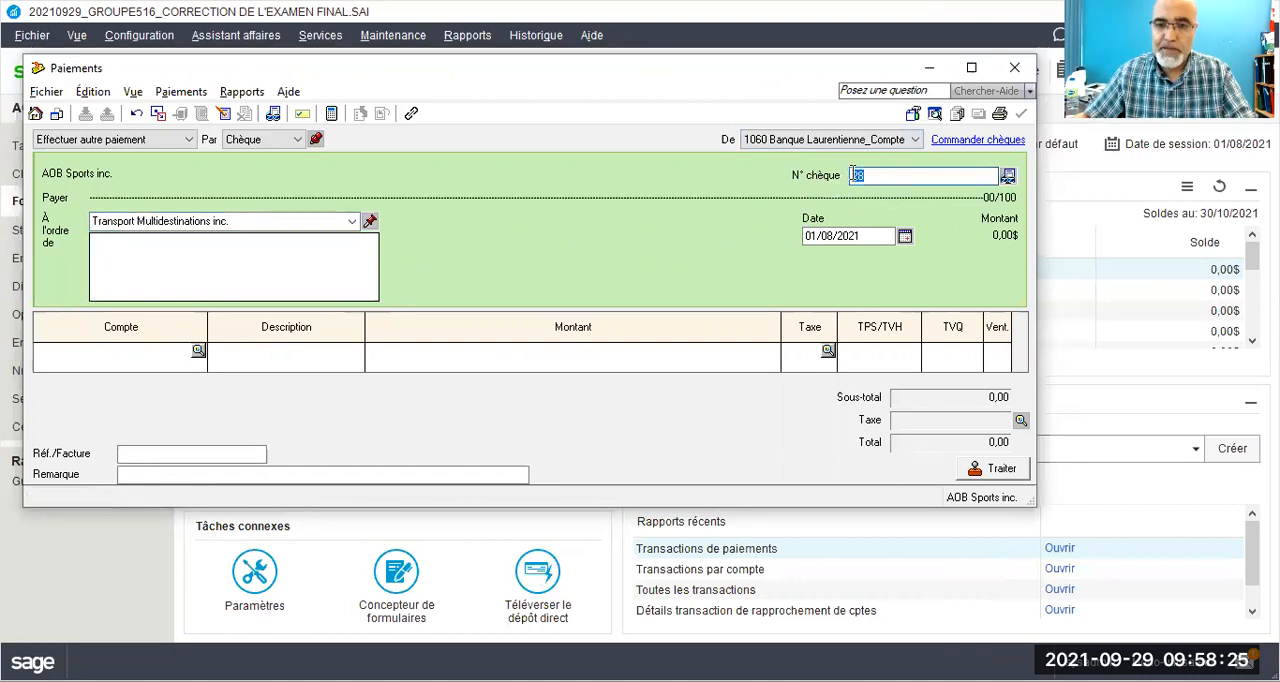
pyautogui.write('17')
pyautogui.press('Tab')
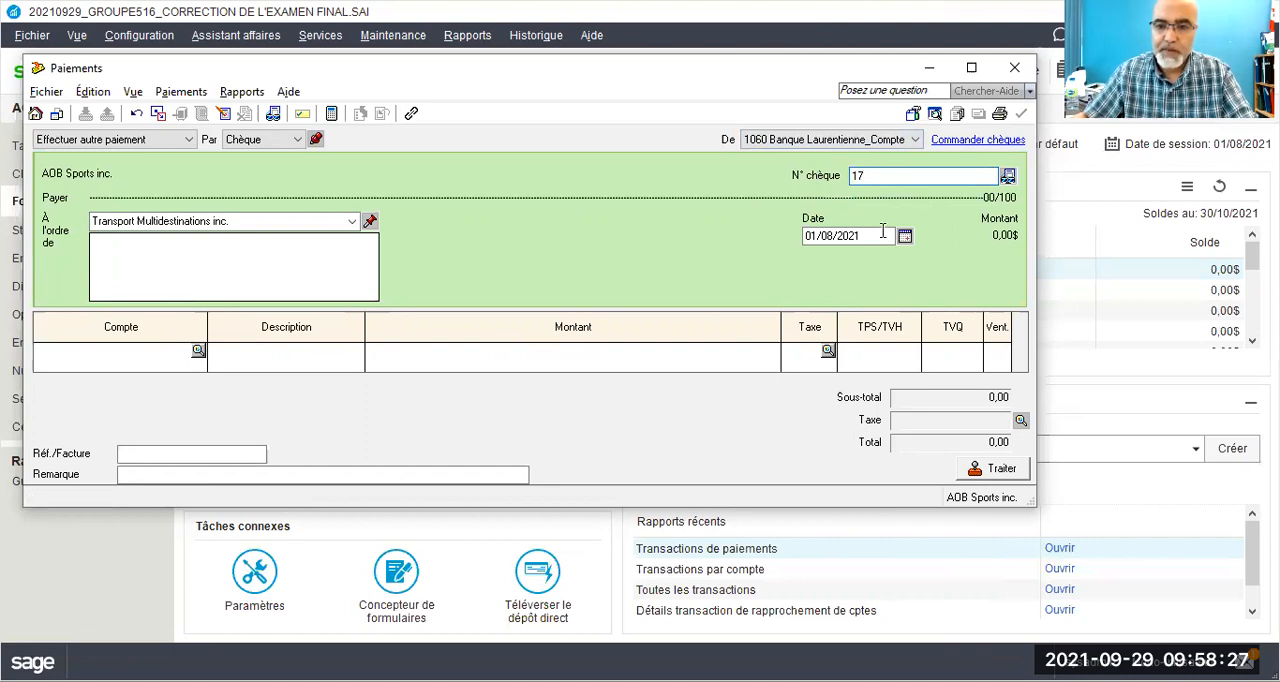
pyautogui.click(838, 231)
pyautogui.moveTo(838, 231); pyautogui.dragTo(798, 243)
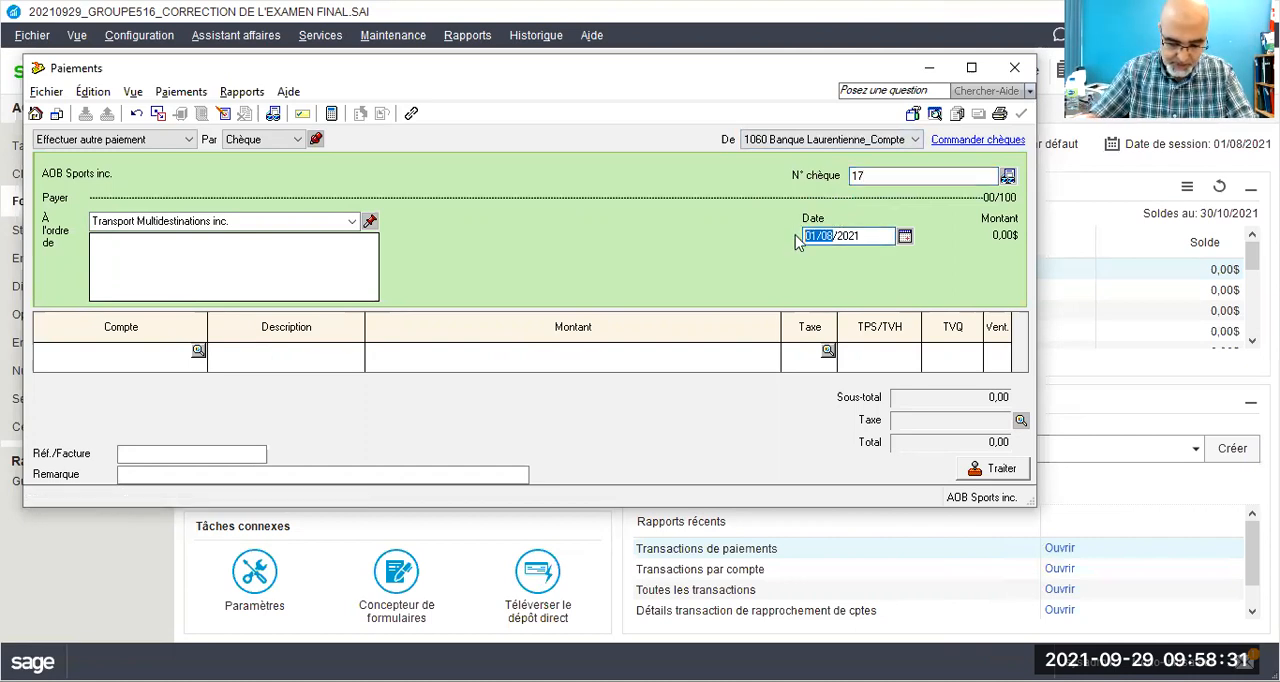
pyautogui.write('01/10')
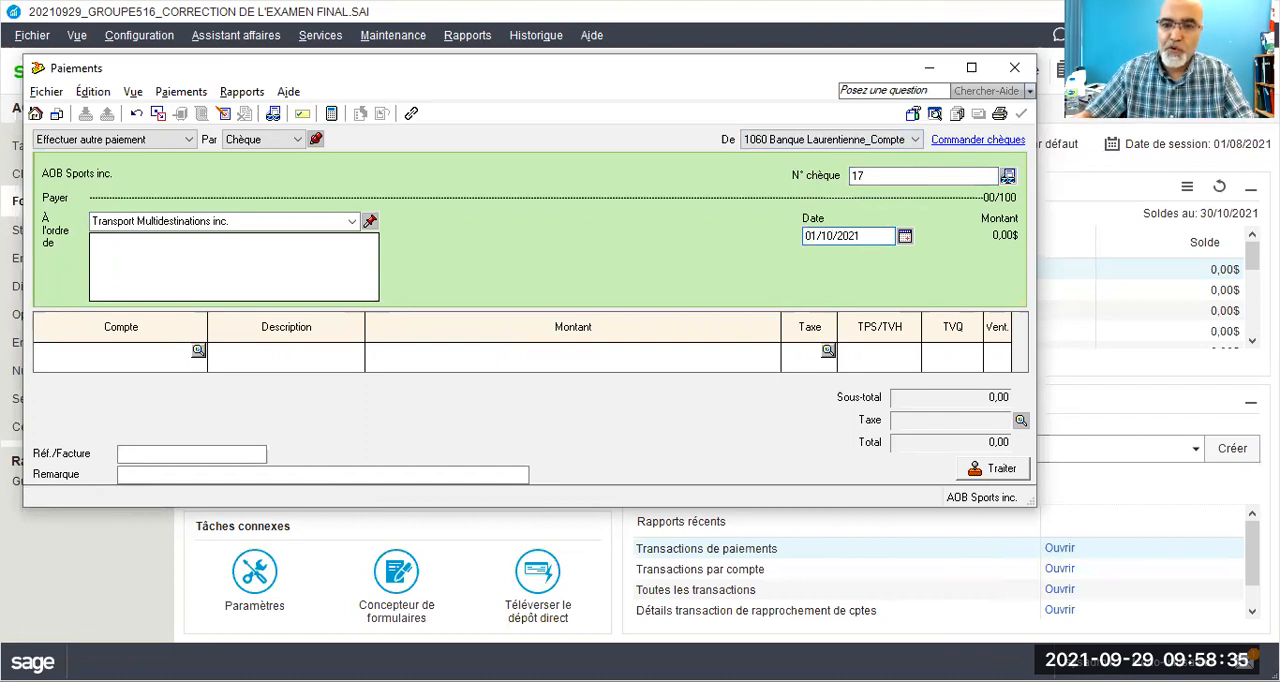
# Step: Enter a payment line of 5 000,00 to account 5300 Frais de transport with tax code GQ
pyautogui.click(142, 349)
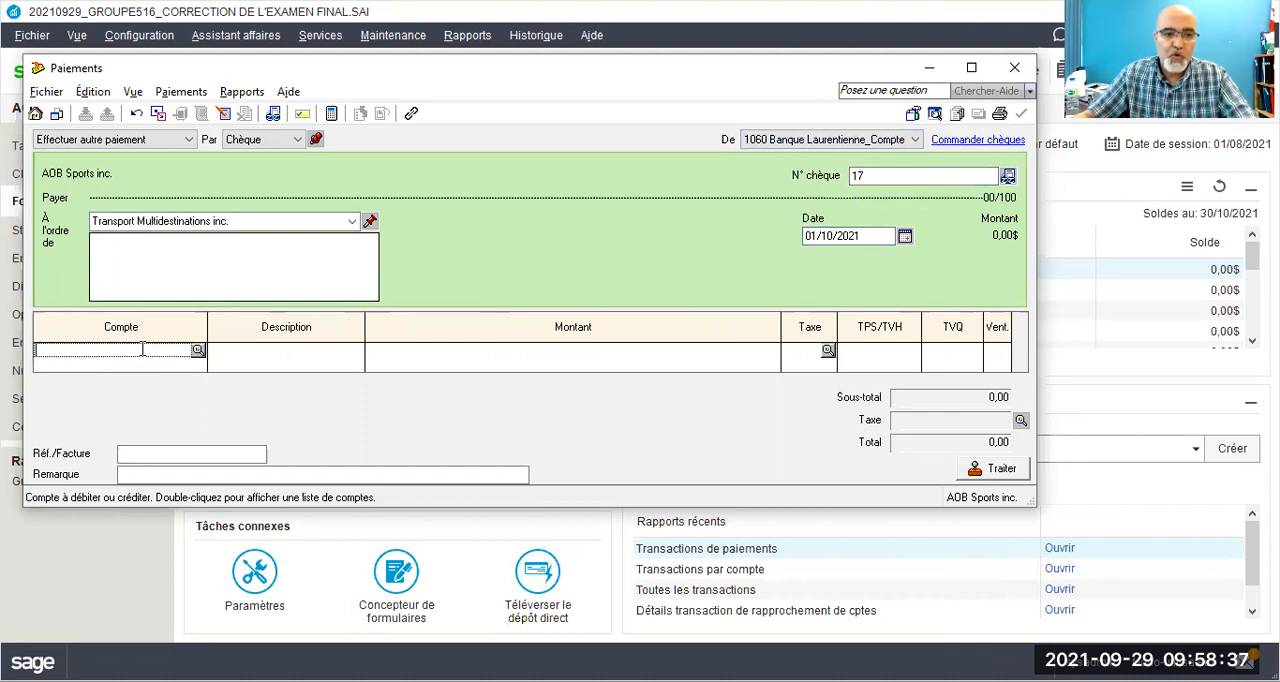
pyautogui.write('5300')
pyautogui.press('Tab')
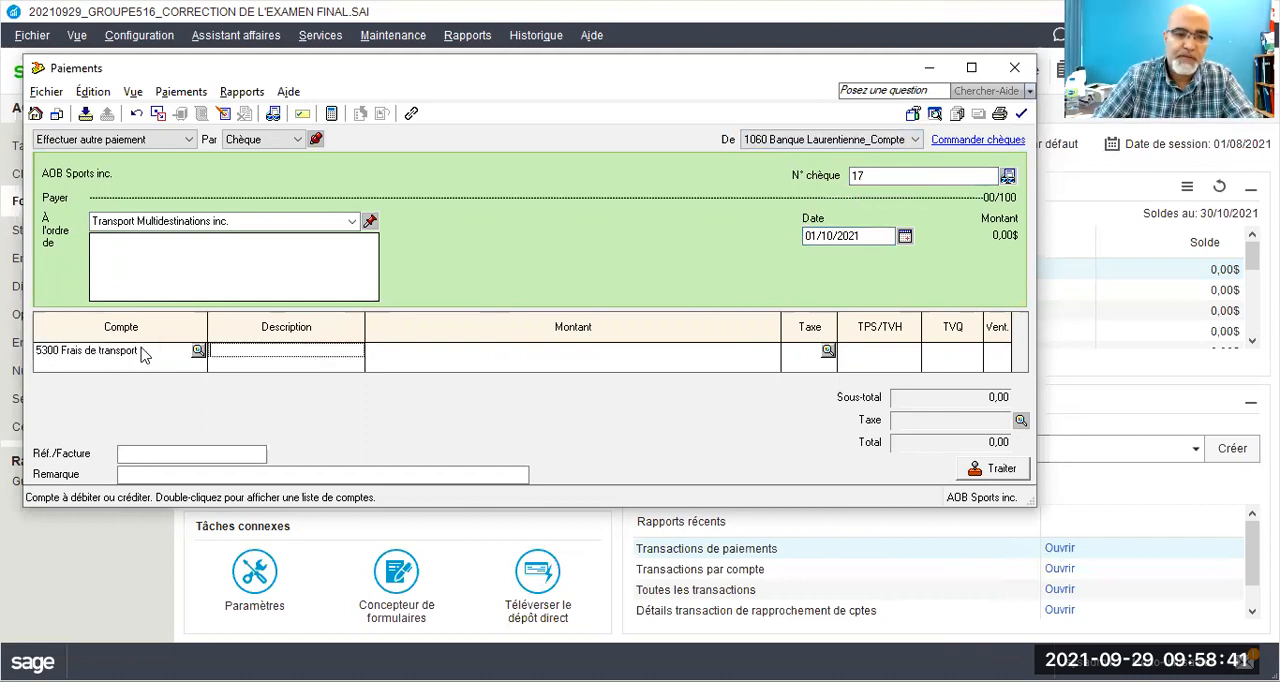
pyautogui.press('Tab')
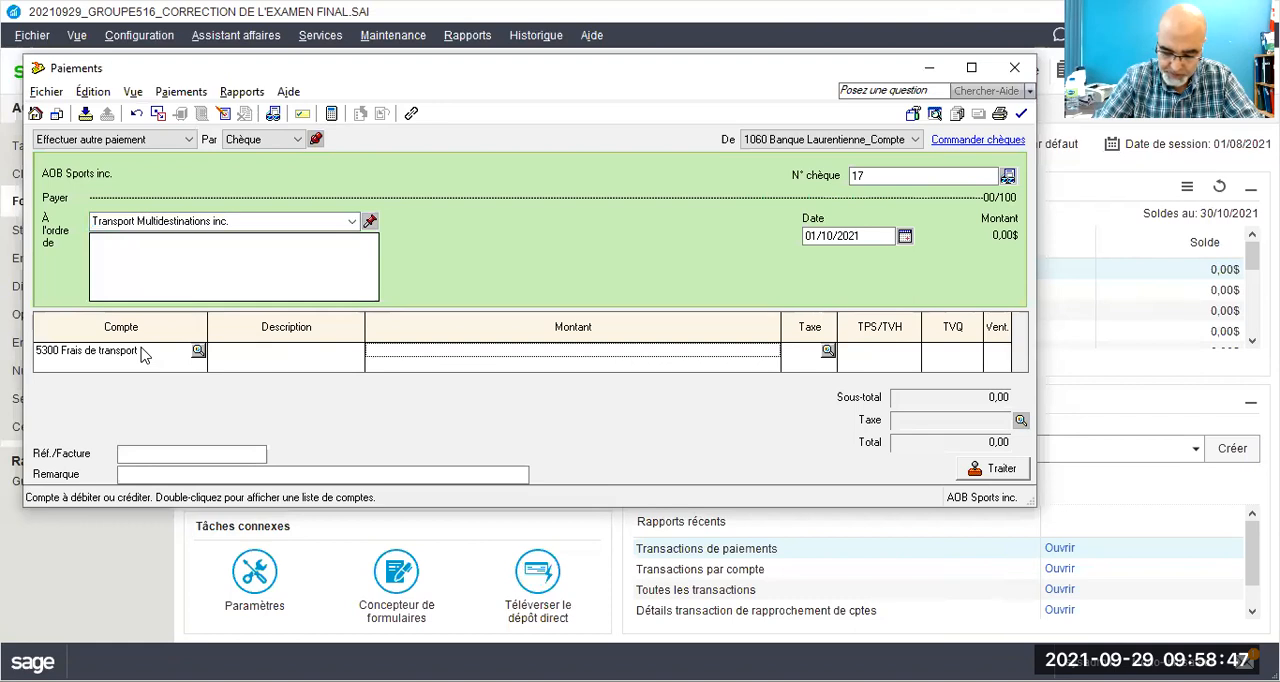
pyautogui.write('45')
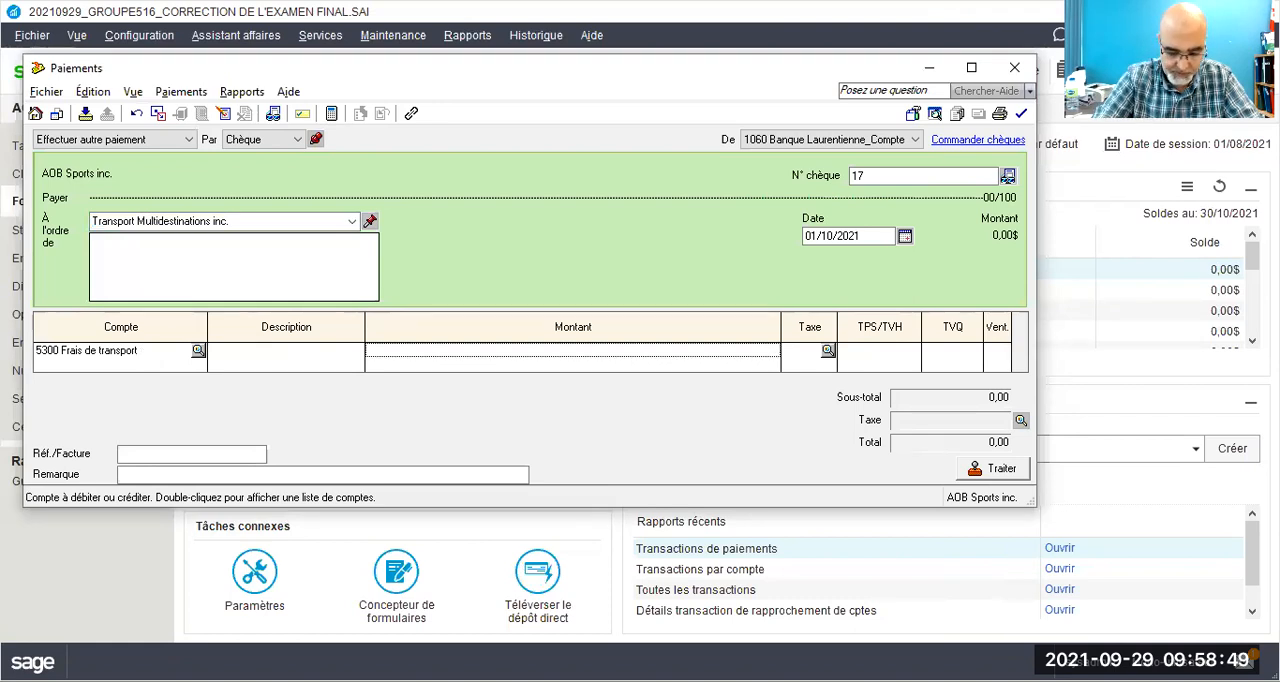
pyautogui.write('500')
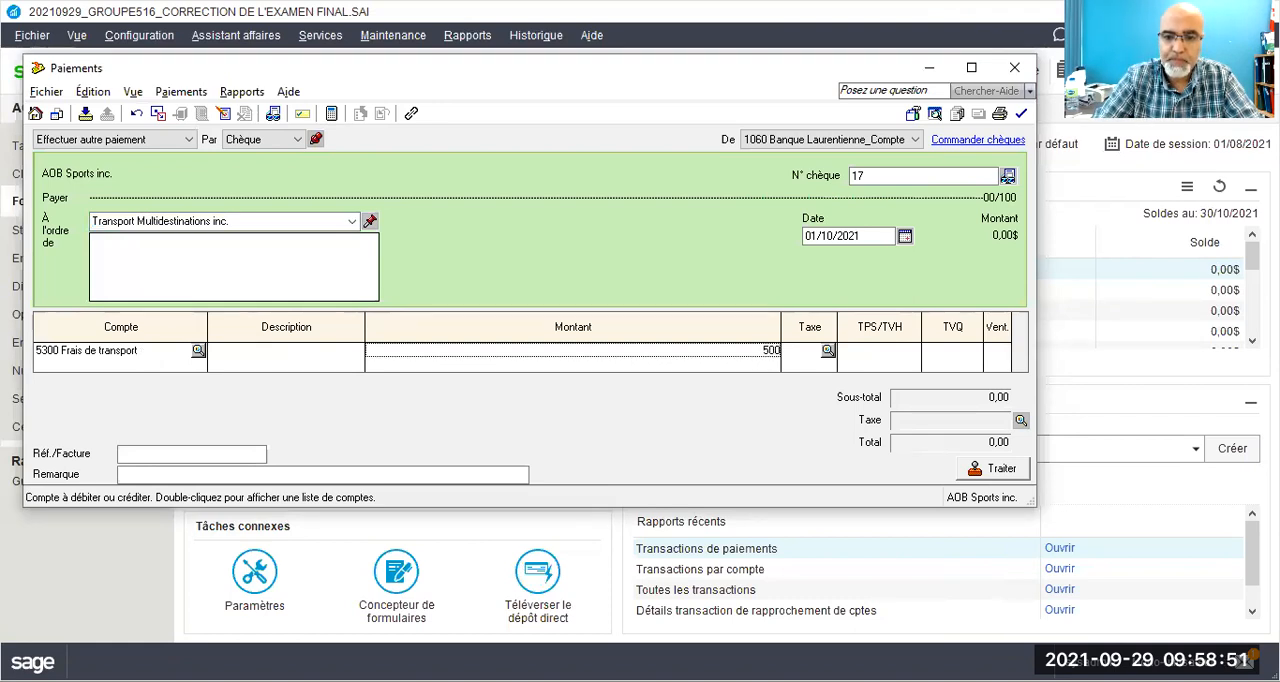
pyautogui.press('Tab')
pyautogui.write('g')
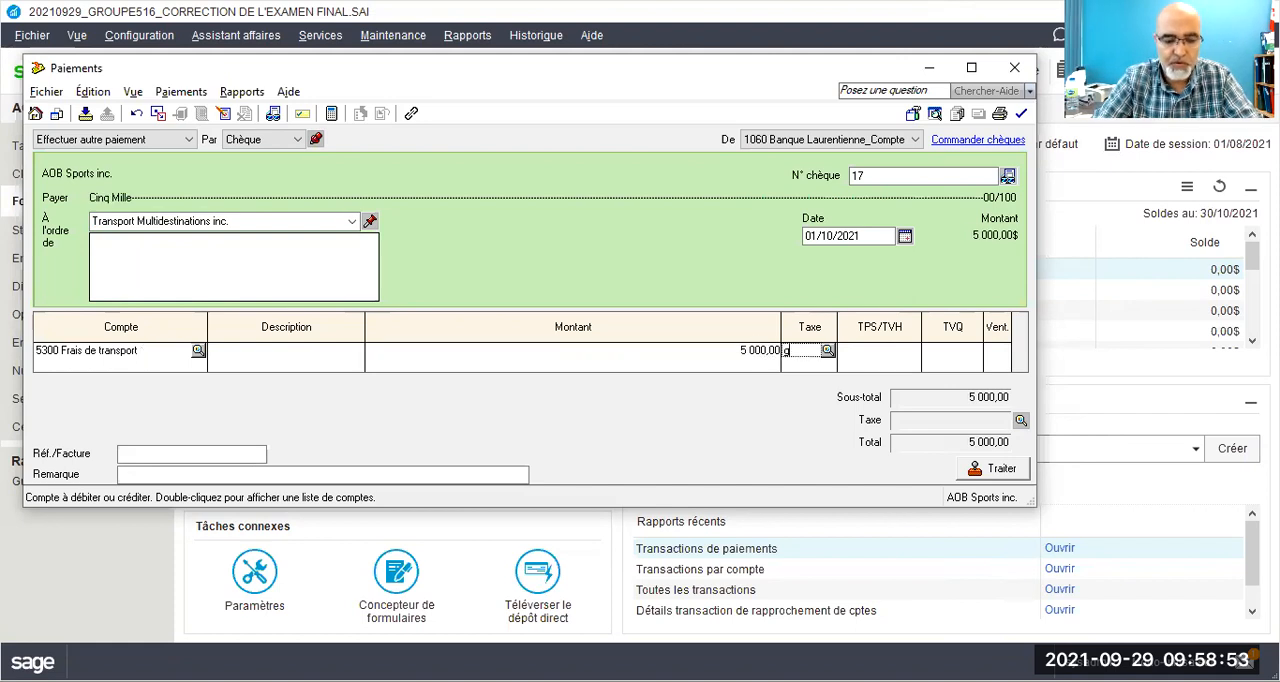
pyautogui.write('q')
pyautogui.press('Tab')
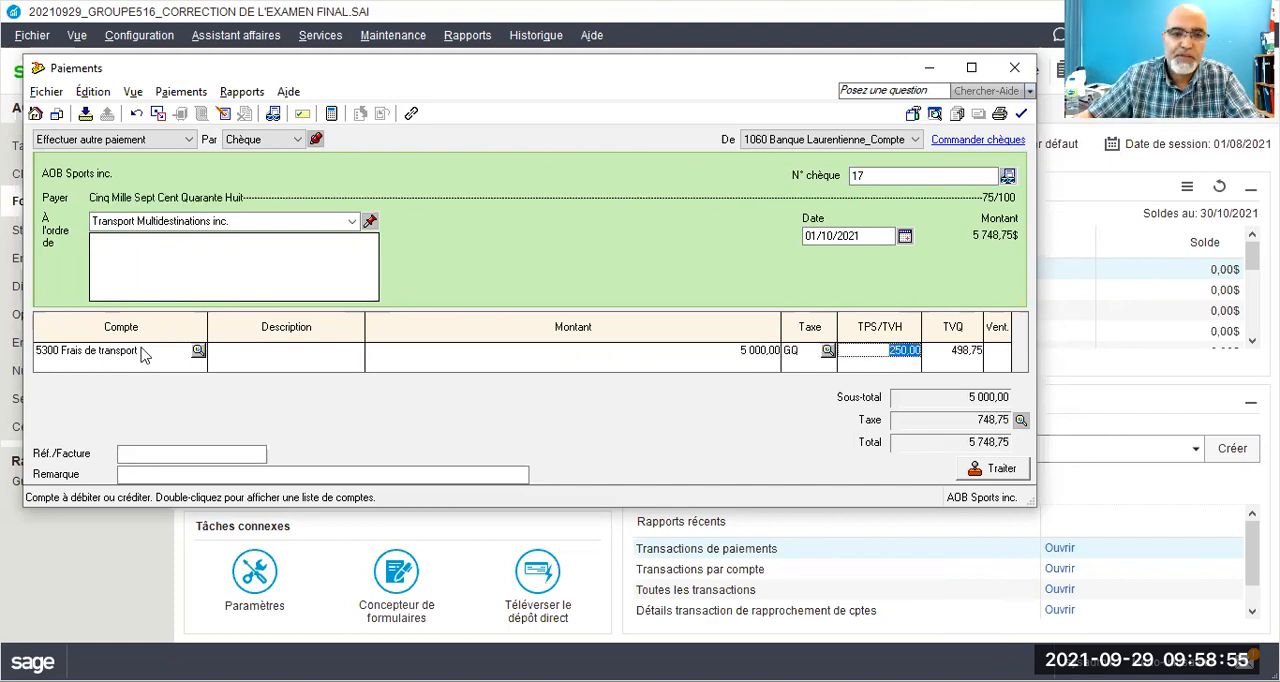
# Step: Enter ST01/21 as the reference/invoice number (Réf./Facture) of the Transport Multidestinations inc. payment
pyautogui.click(157, 454)
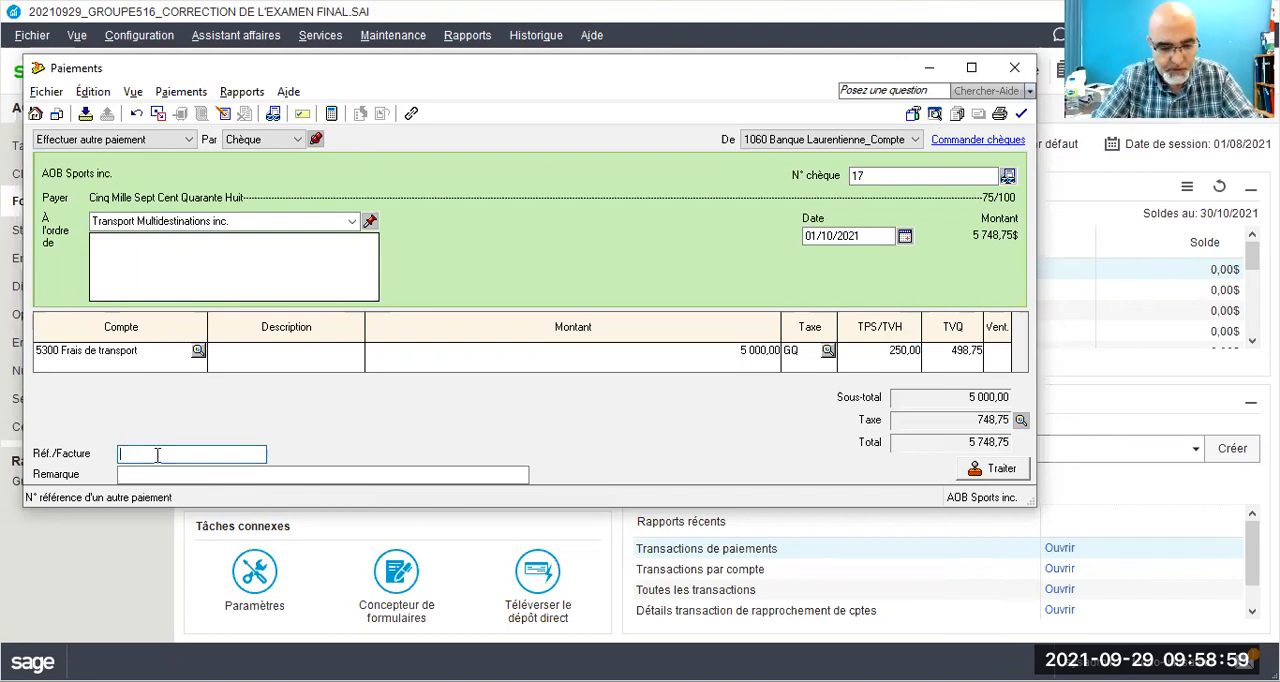
pyautogui.write('ST01')
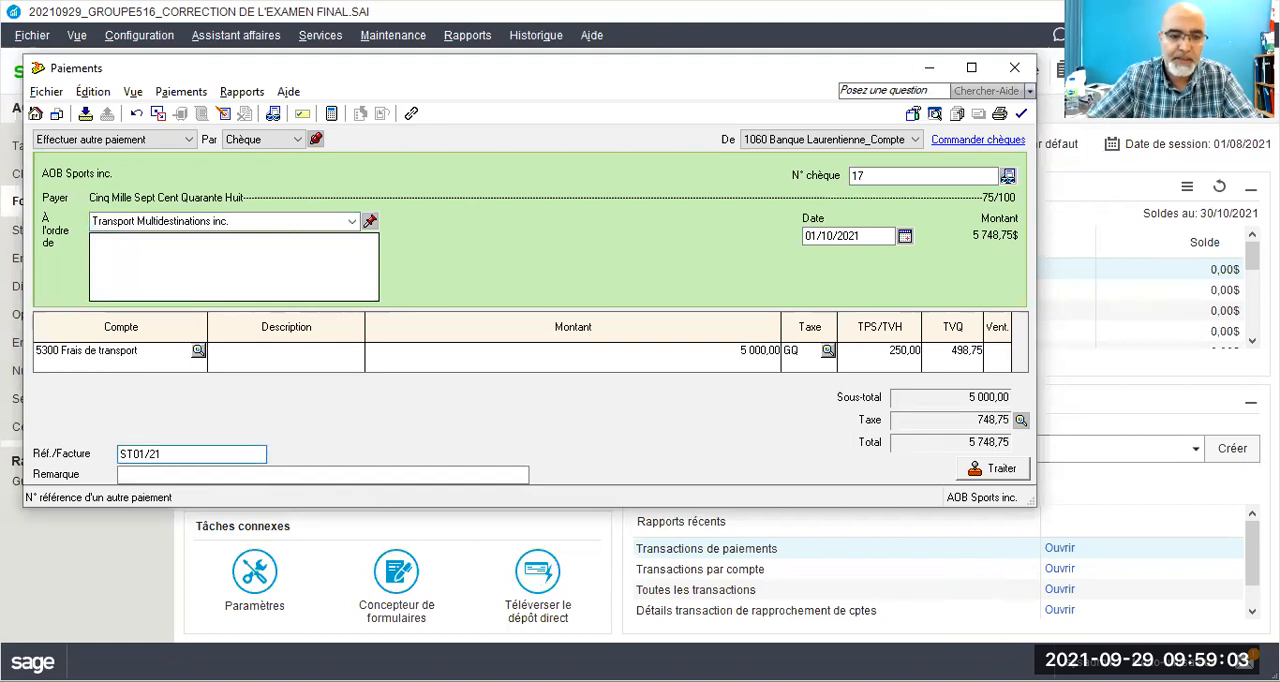
pyautogui.write('/21')
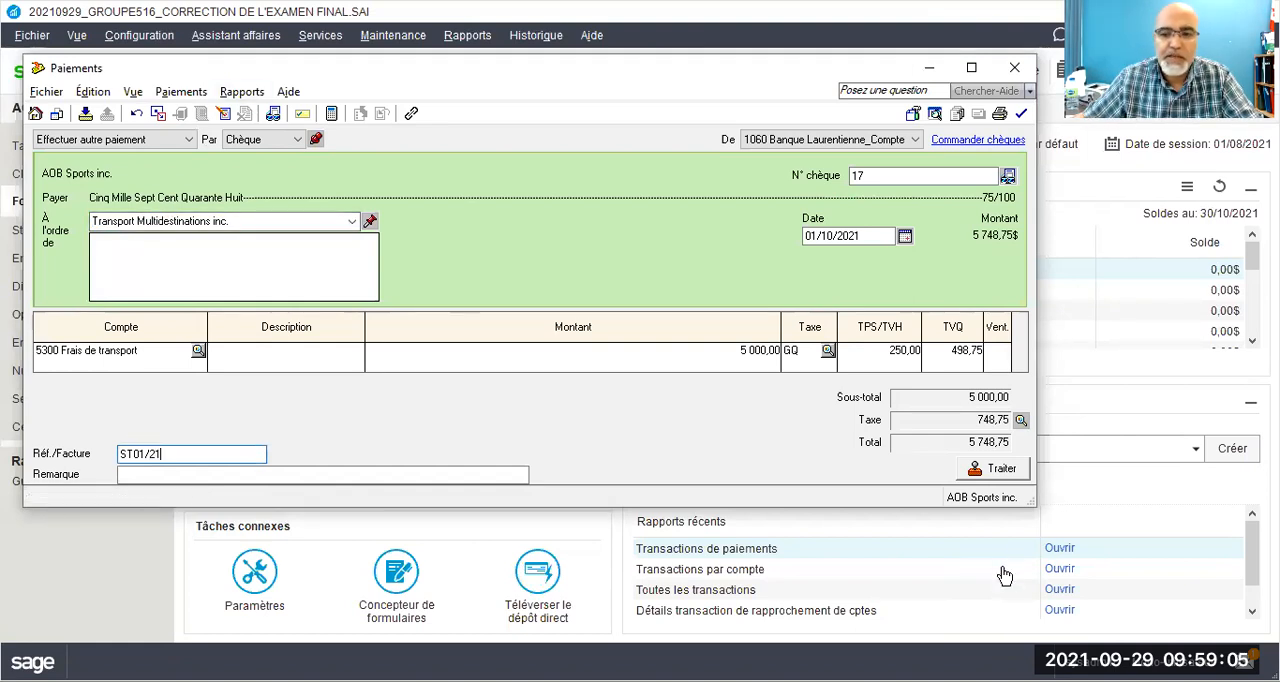
# Step: Process the Transport Multidestinations inc. payment, accepting the entered date and the use of the next cheque number
pyautogui.click(972, 472)
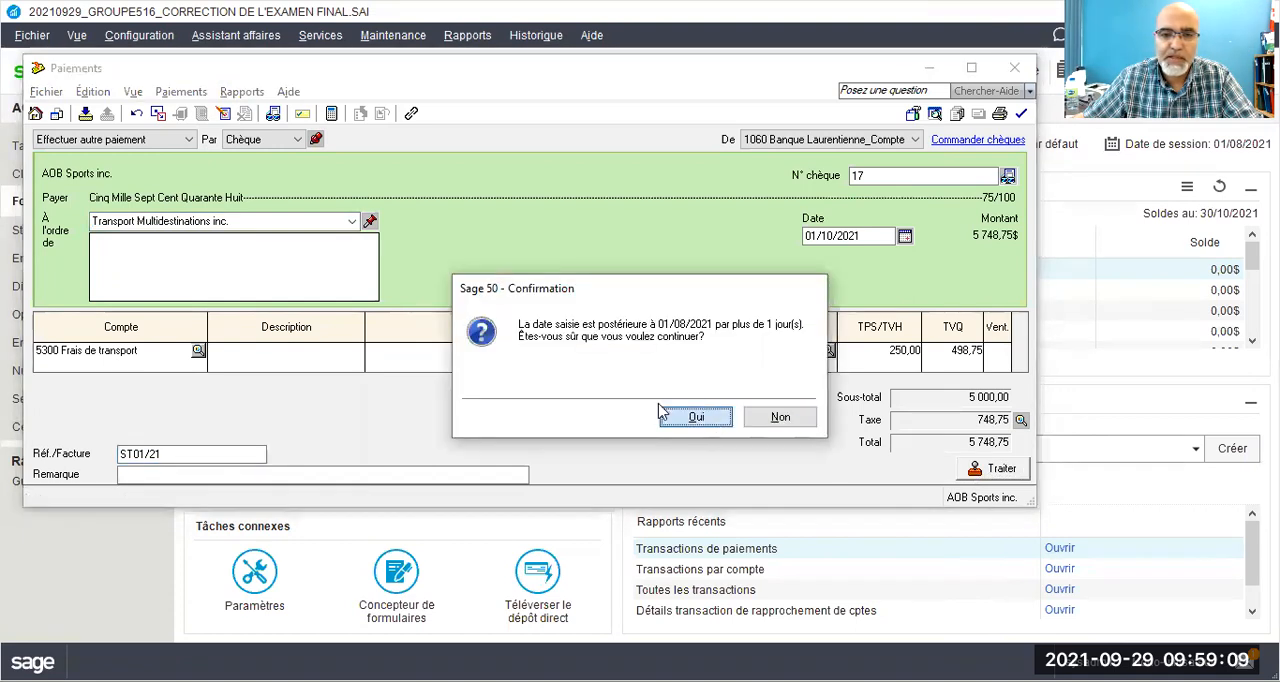
pyautogui.click(684, 420)
pyautogui.click(401, 343)
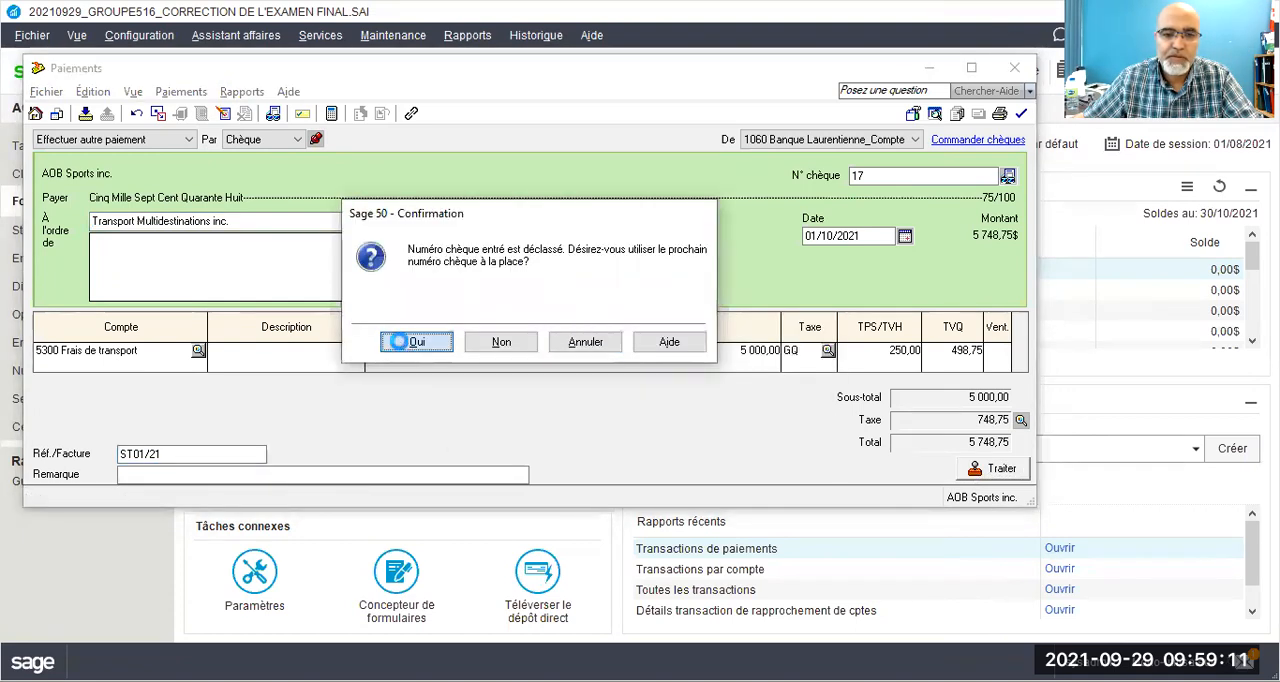
pyautogui.click(670, 345)
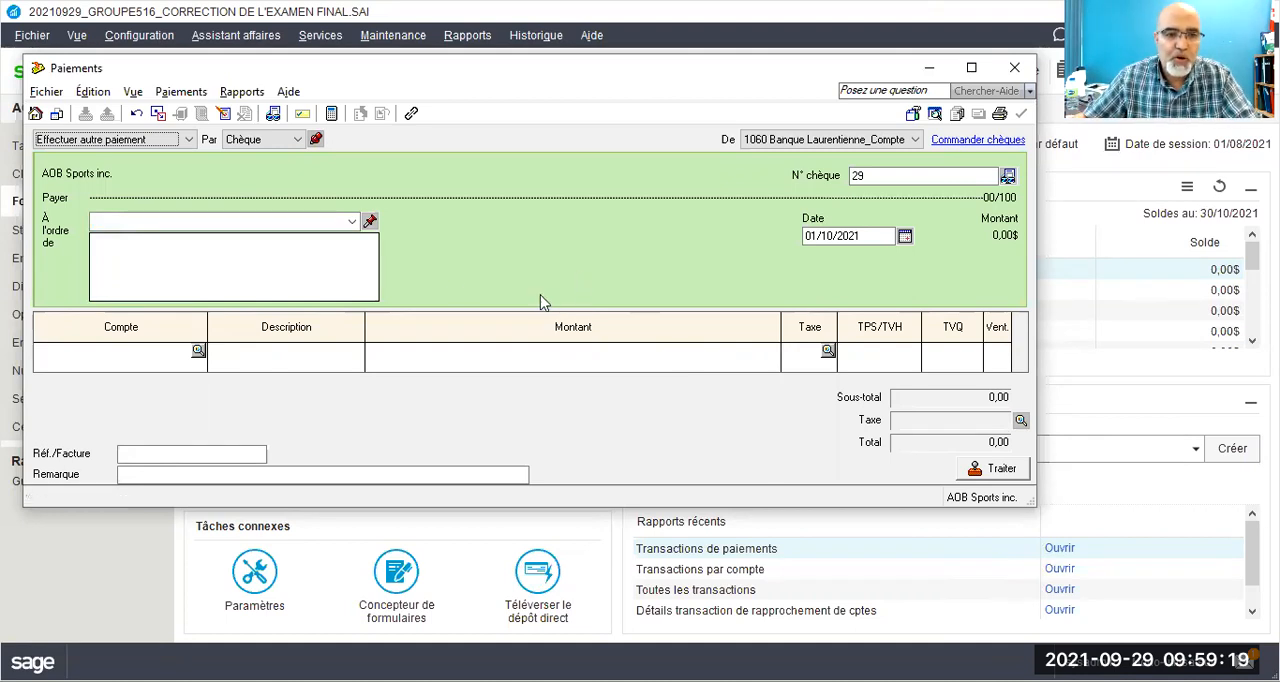
pyautogui.click(300, 220)
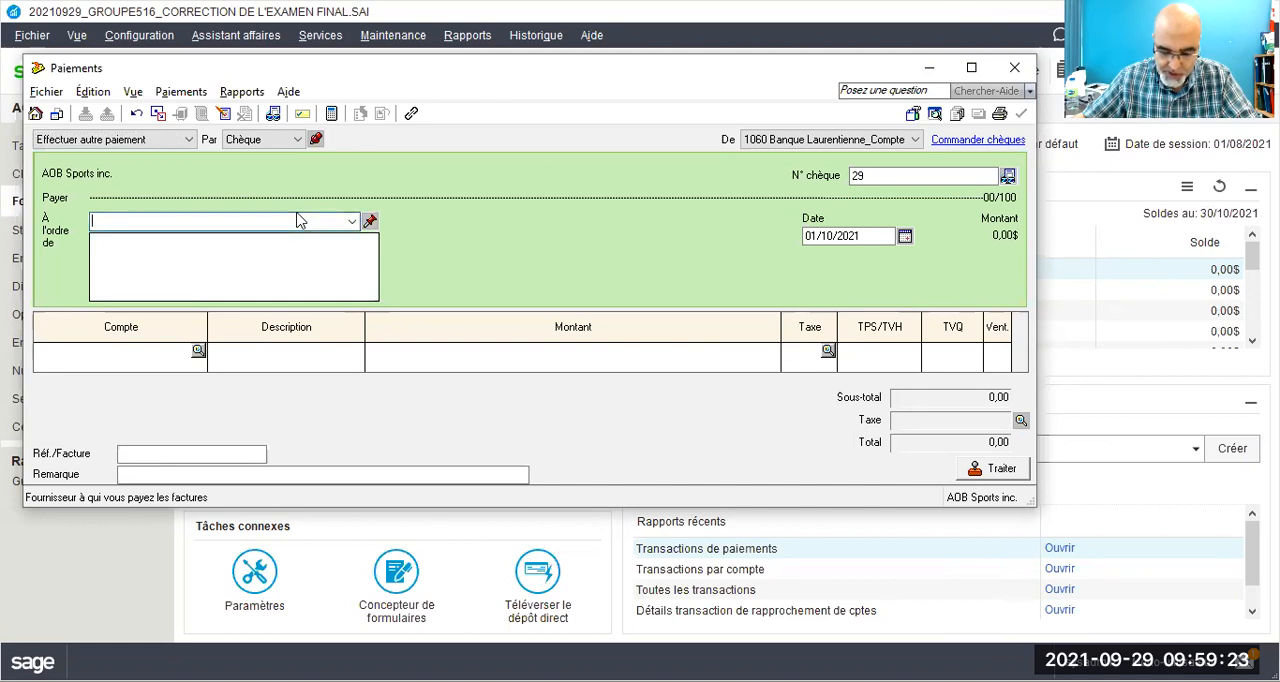
pyautogui.write('COIN ')
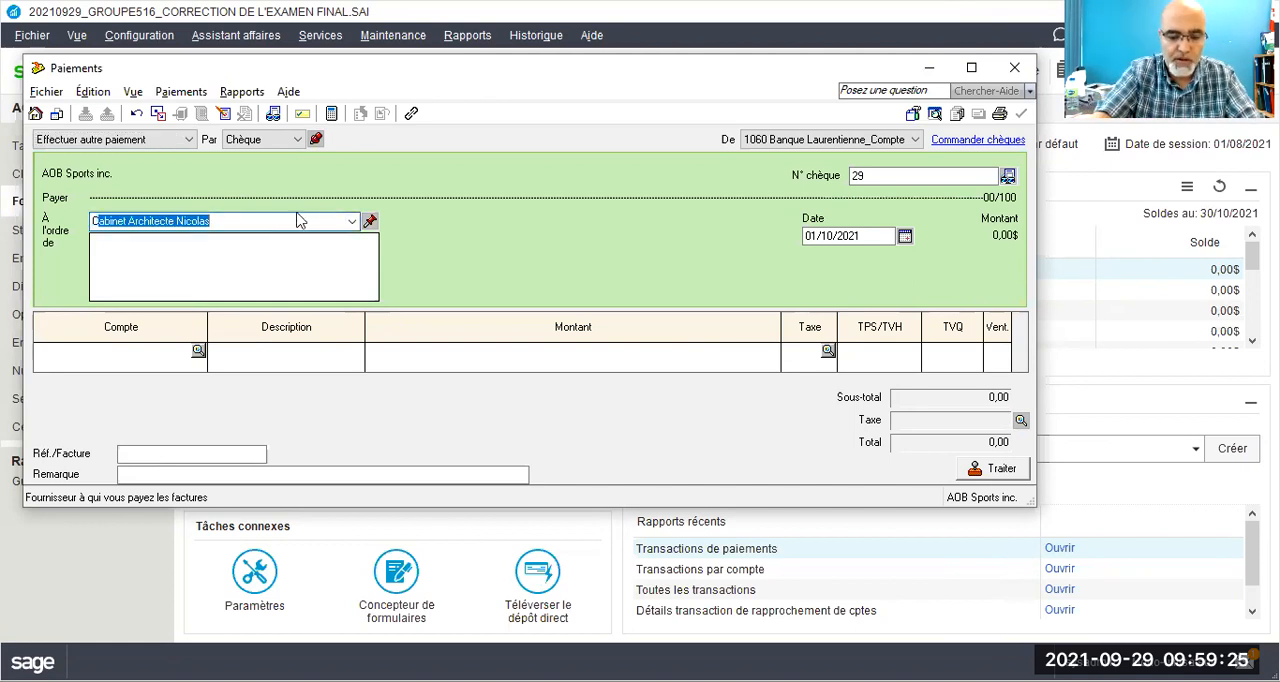
pyautogui.write('sERVCIES')
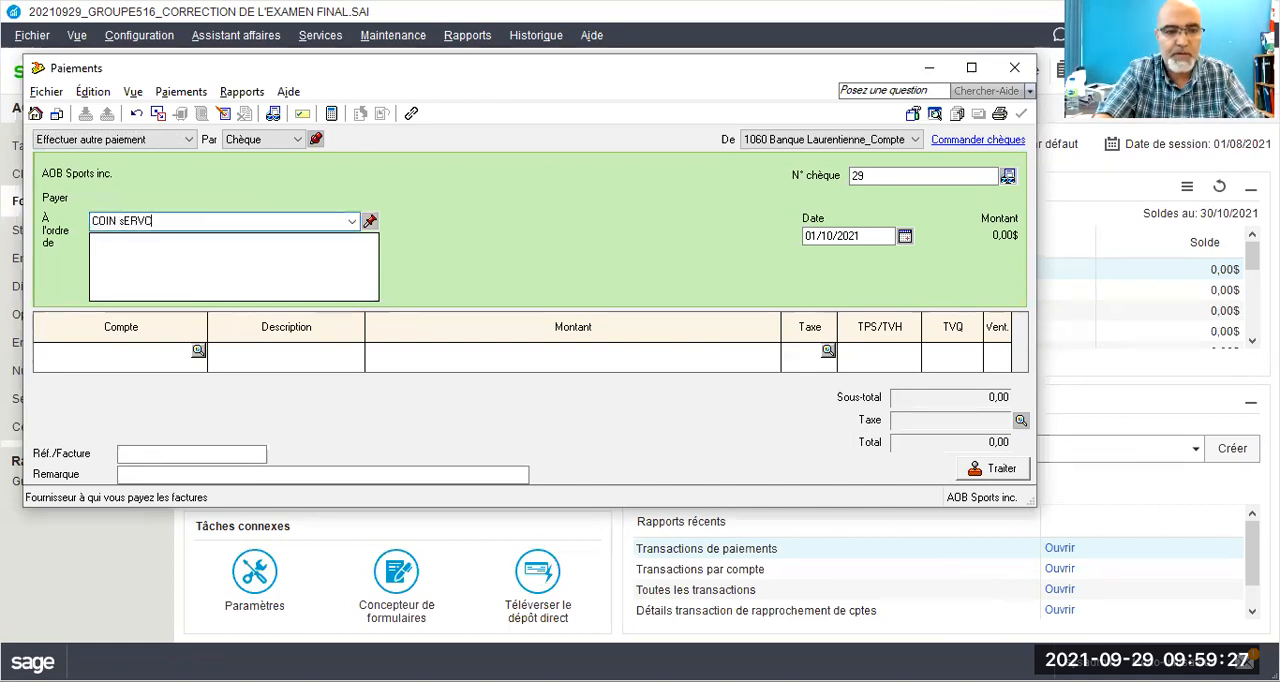
pyautogui.press('BackSpace')
pyautogui.press('BackSpace')
pyautogui.press('BackSpace')
pyautogui.press('BackSpace')
pyautogui.press('BackSpace')
pyautogui.press('BackSpace')
pyautogui.press('BackSpace')
pyautogui.press('BackSpace')
pyautogui.press('BackSpace')
pyautogui.press('BackSpace')
pyautogui.press('BackSpace')
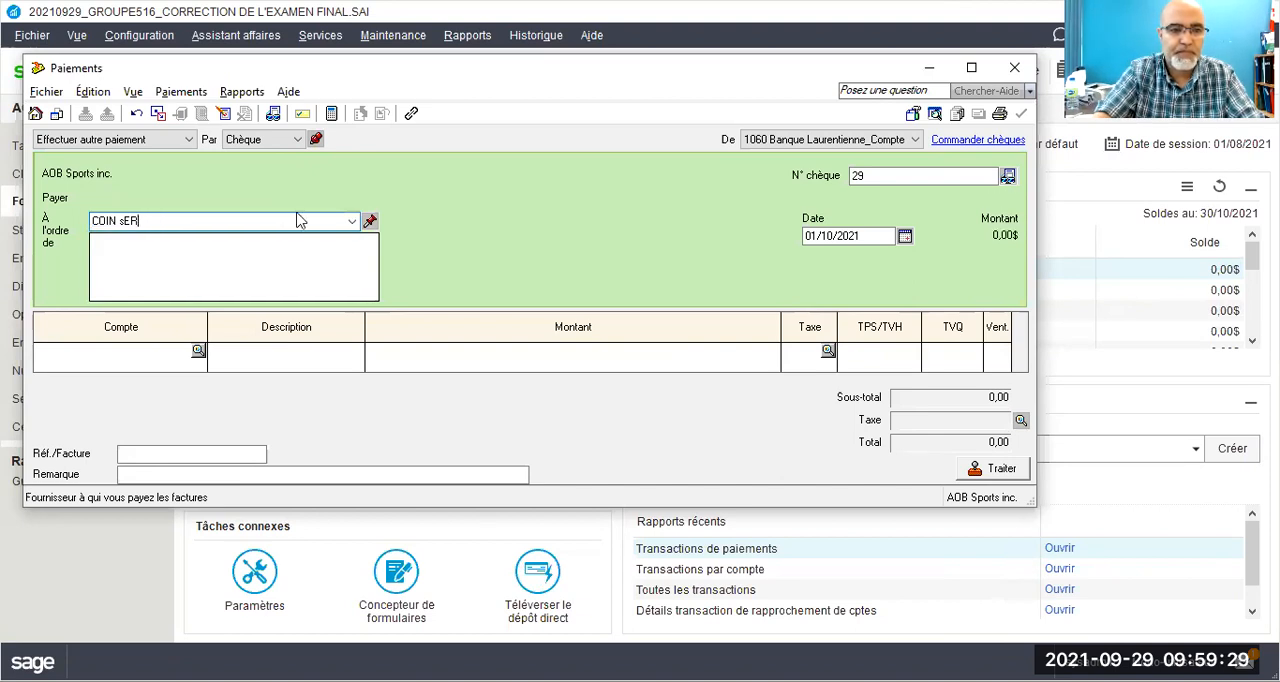
pyautogui.press('BackSpace')
pyautogui.press('BackSpace')
pyautogui.press('BackSpace')
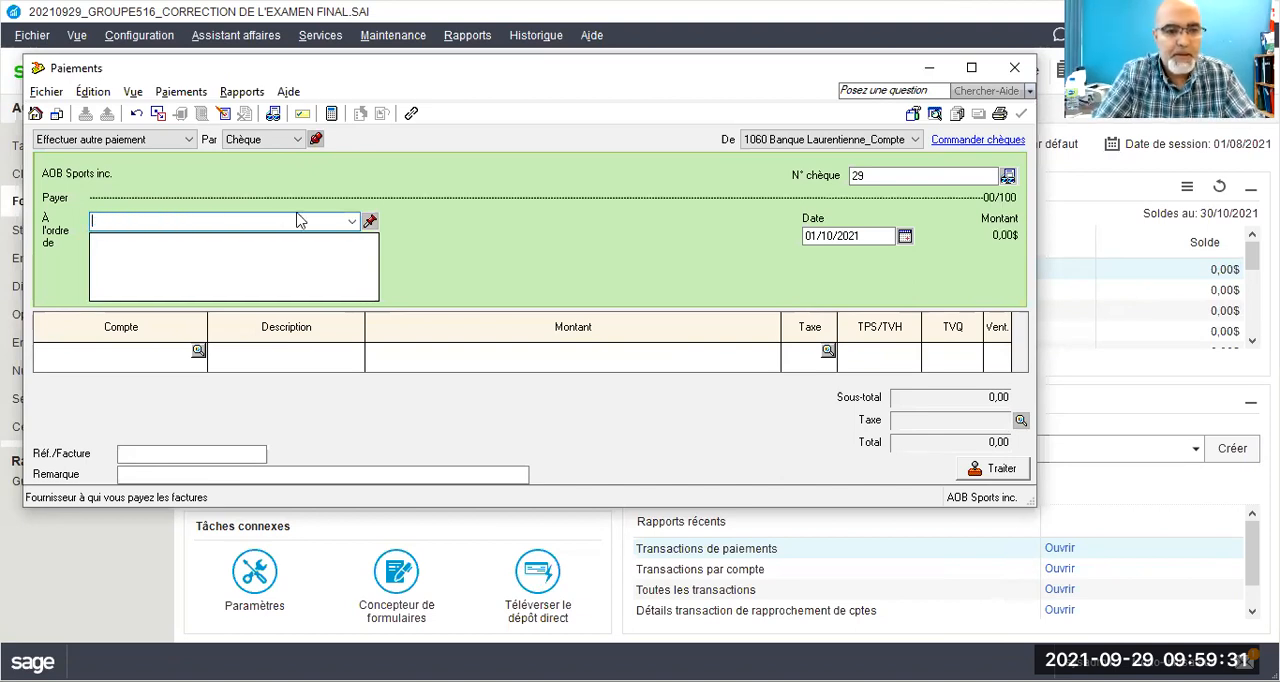
# Step: Make the payment out to Coin Services compables inc. and add it to the suppliers with a quick add (Ajout rapide)
pyautogui.write('Co')
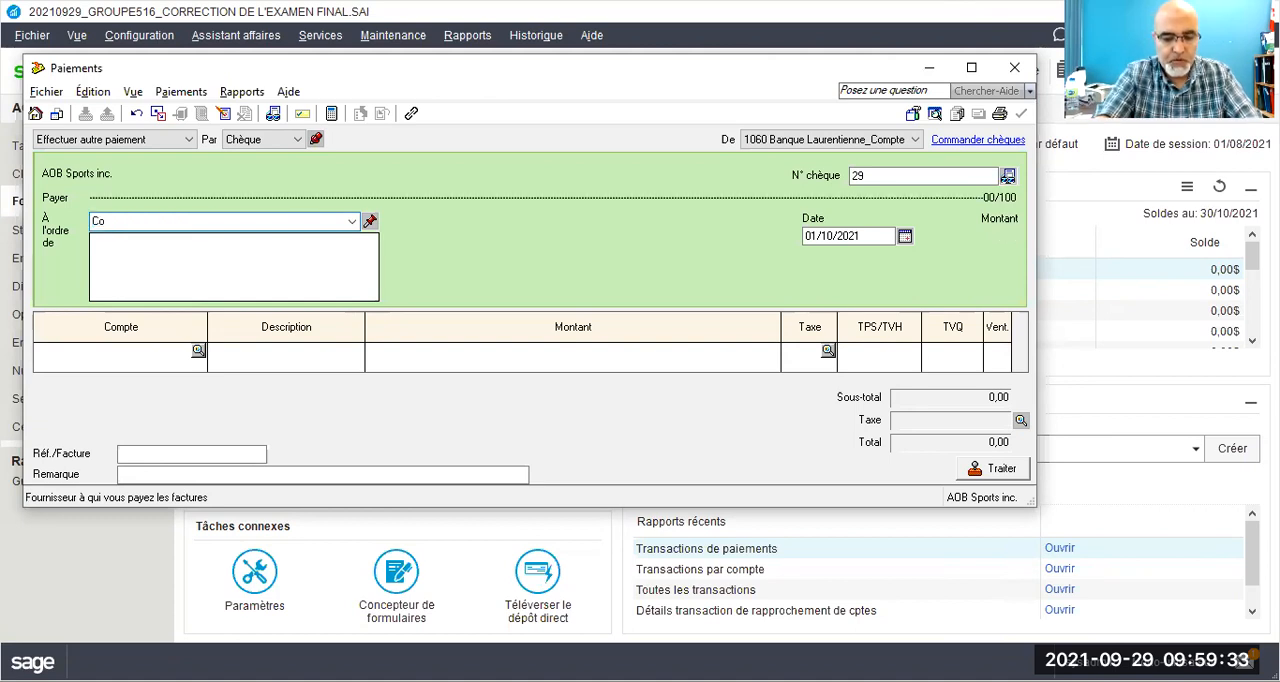
pyautogui.write('in Services')
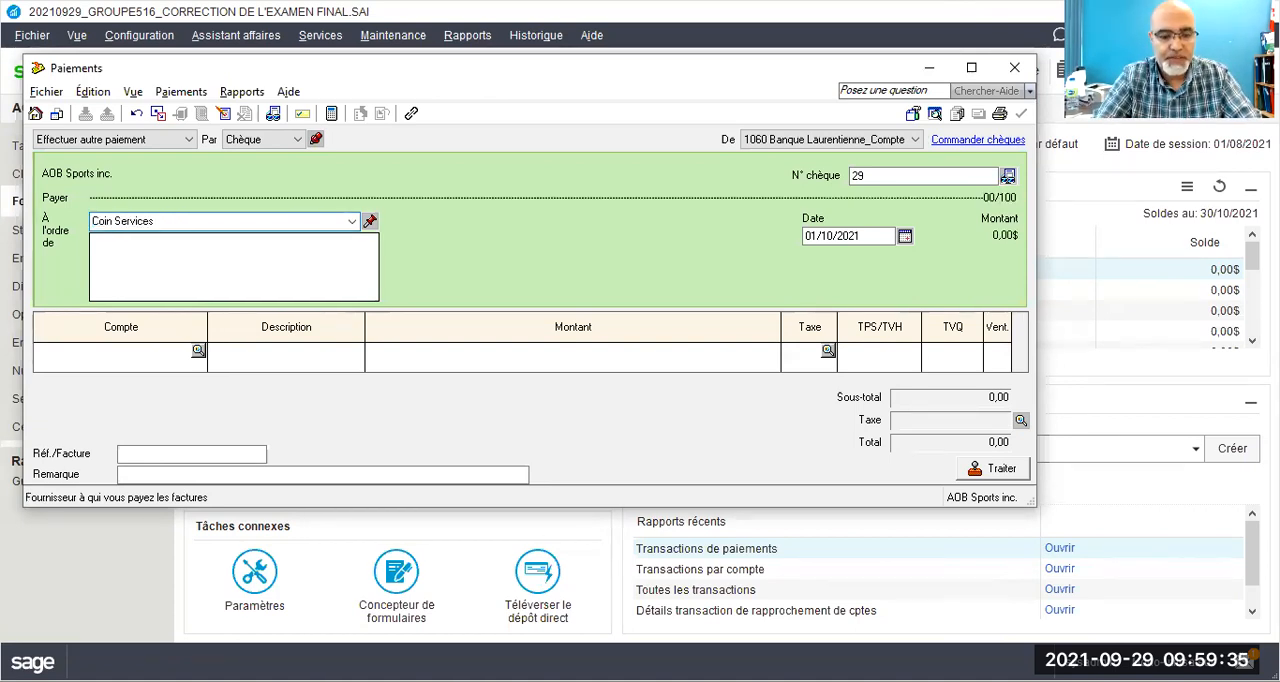
pyautogui.write(' compables inc.')
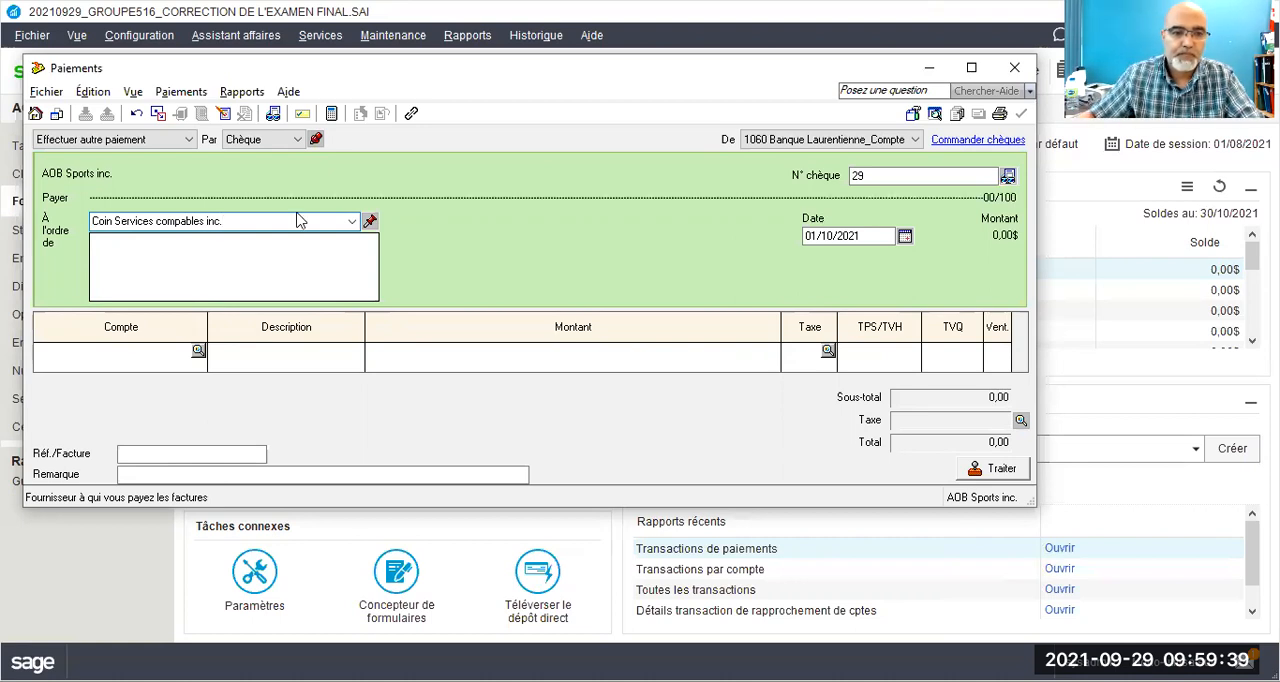
pyautogui.press('Tab')
pyautogui.click(225, 336)
# Step: Set the cheque number to 18 and the payment date to 07/10/2021
pyautogui.click(865, 176)
pyautogui.moveTo(864, 176); pyautogui.dragTo(850, 177)
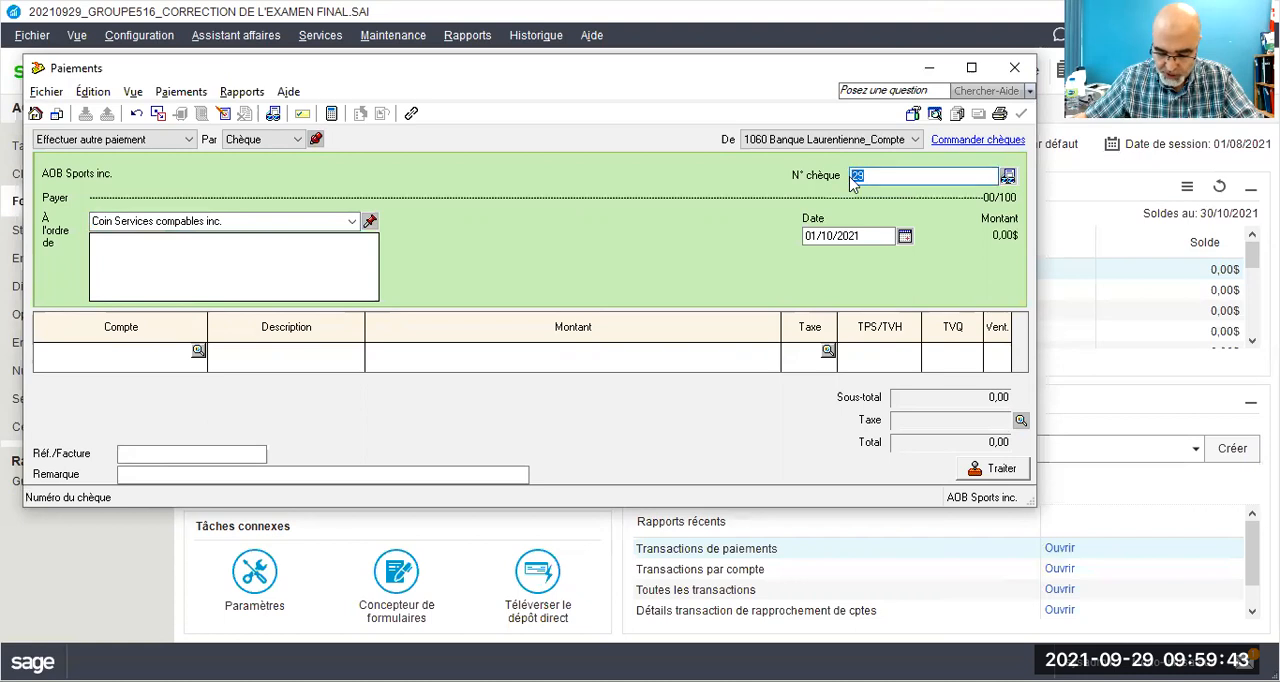
pyautogui.write('18')
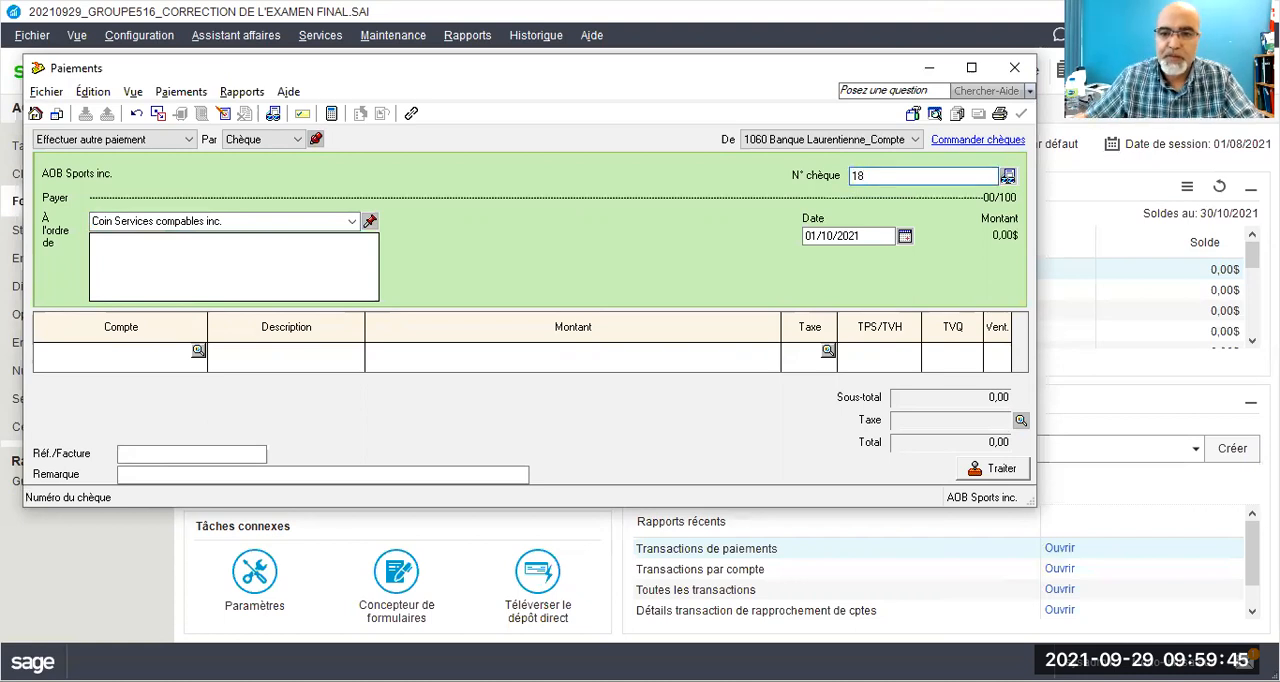
pyautogui.moveTo(817, 237); pyautogui.dragTo(802, 238)
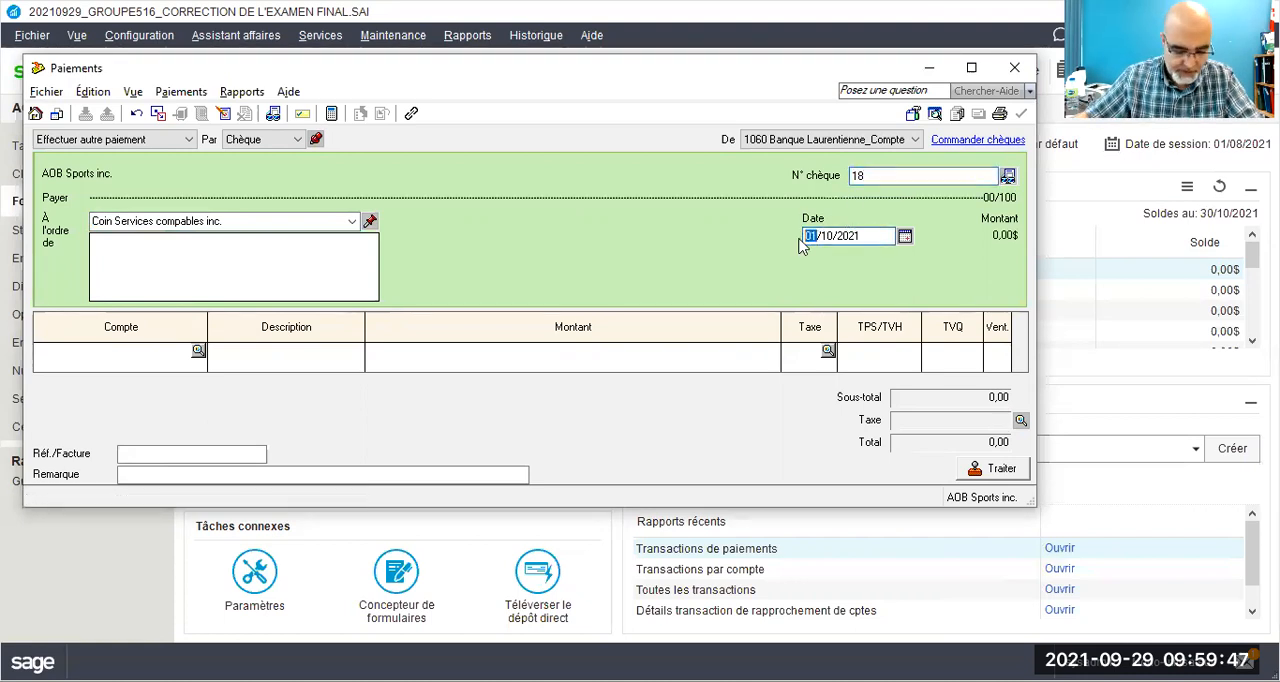
pyautogui.write('07')
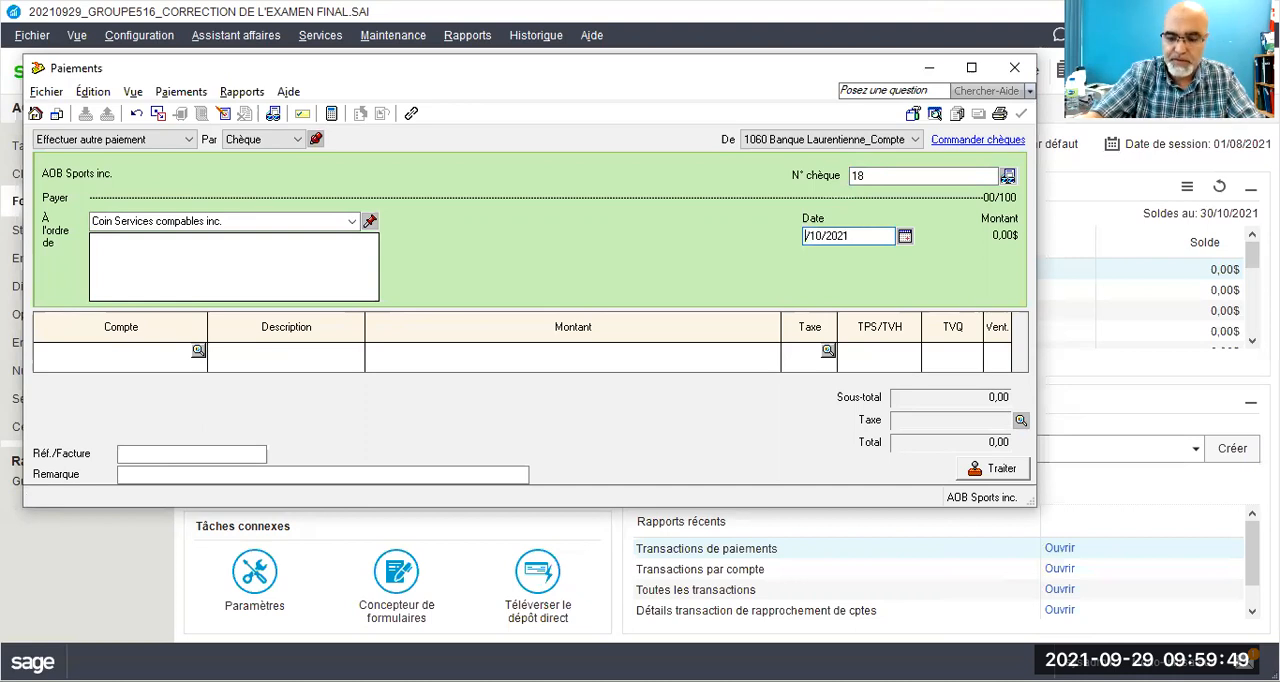
# Step: Enter a payment line of 1 500,00 to account 5610 Frais comptables & judiciaires with tax code GQ
pyautogui.click(170, 364)
pyautogui.write('5610')
pyautogui.press('Tab')
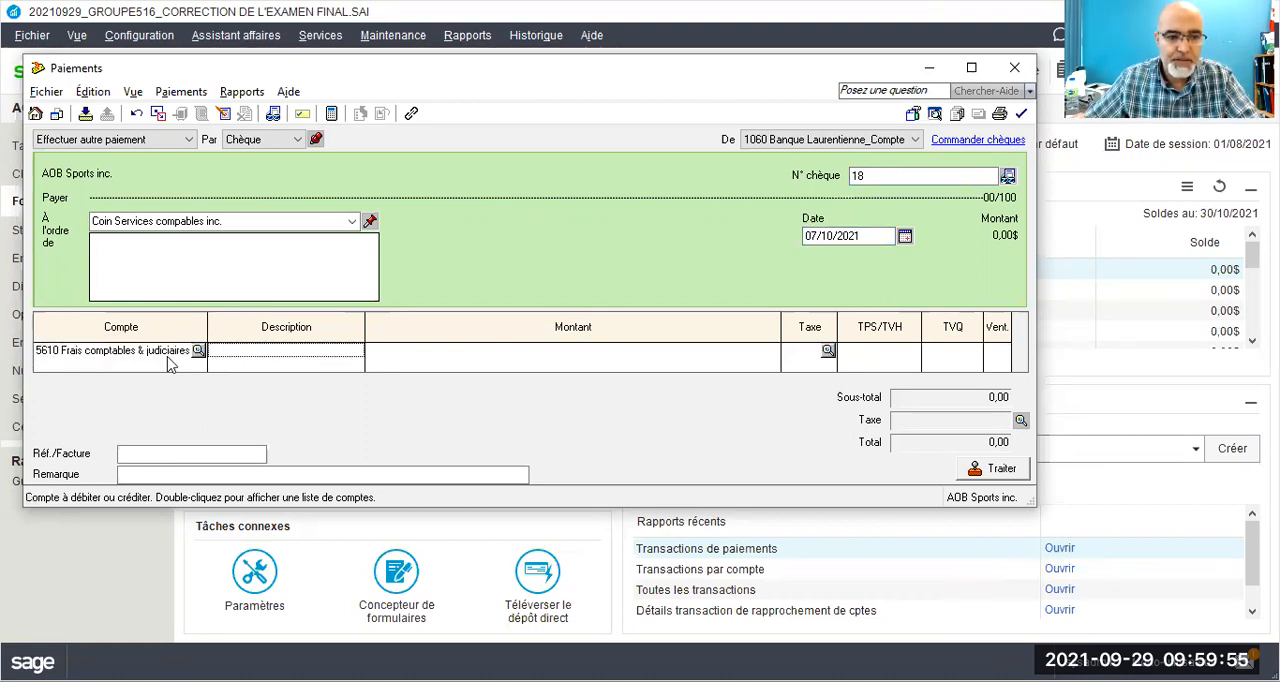
pyautogui.press('Tab')
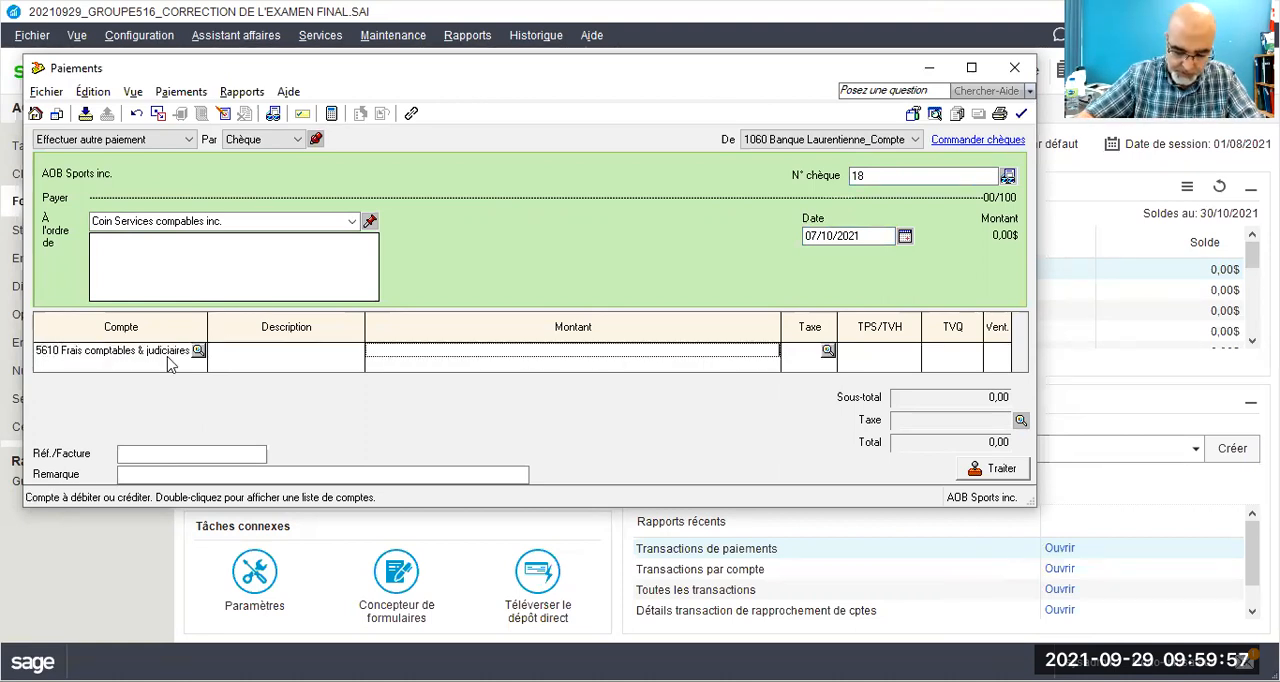
pyautogui.write('1 500')
pyautogui.press('Tab')
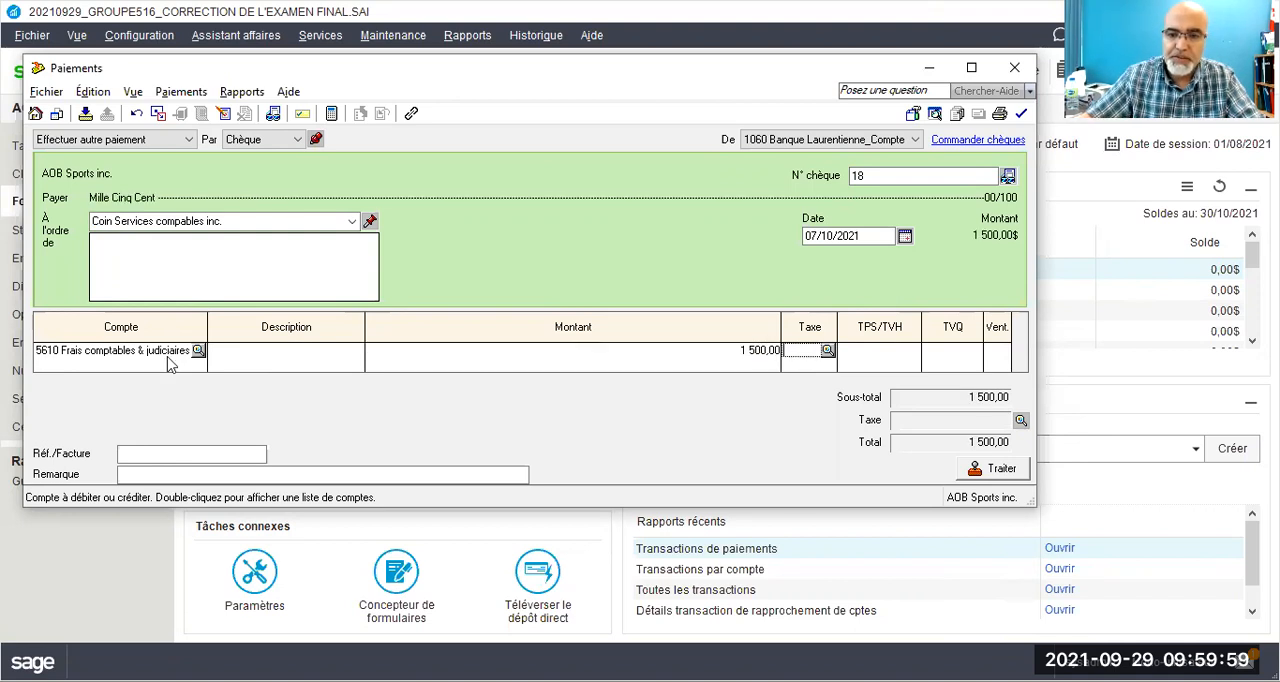
pyautogui.write('GQ')
pyautogui.press('Tab')
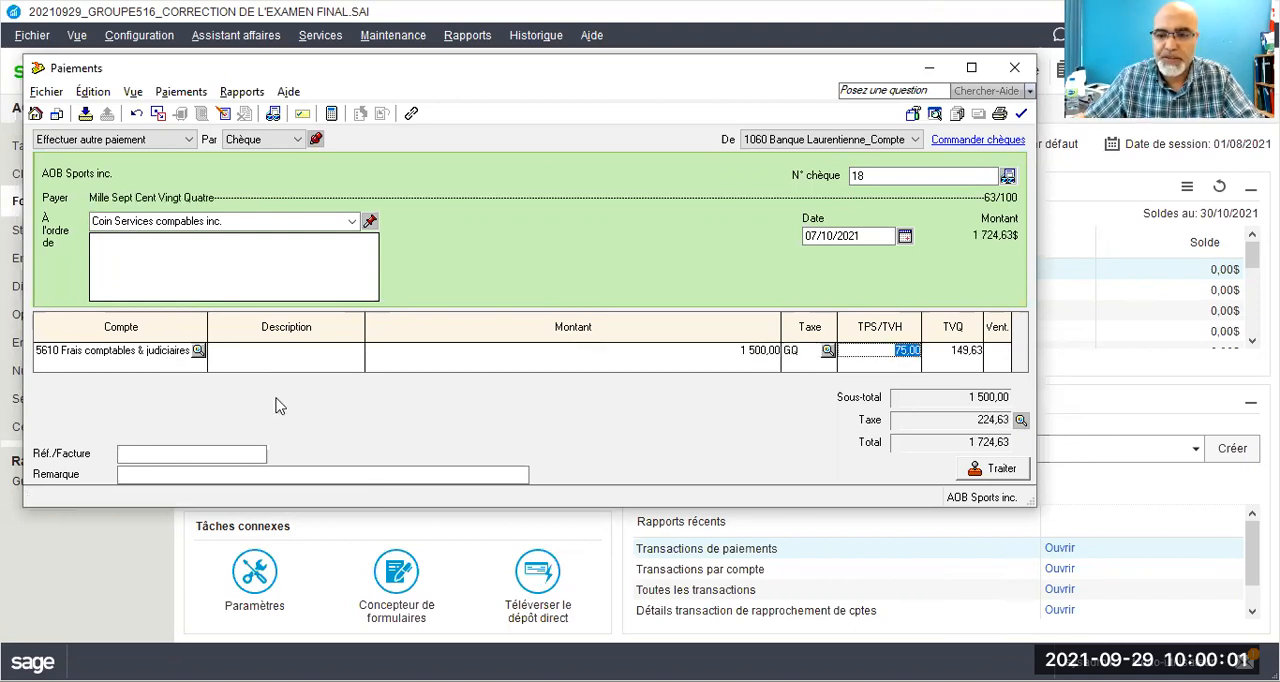
# Step: Enter AOB07/21 as the reference/invoice number (Réf./Facture) of the Coin Services compables inc. payment
pyautogui.click(181, 453)
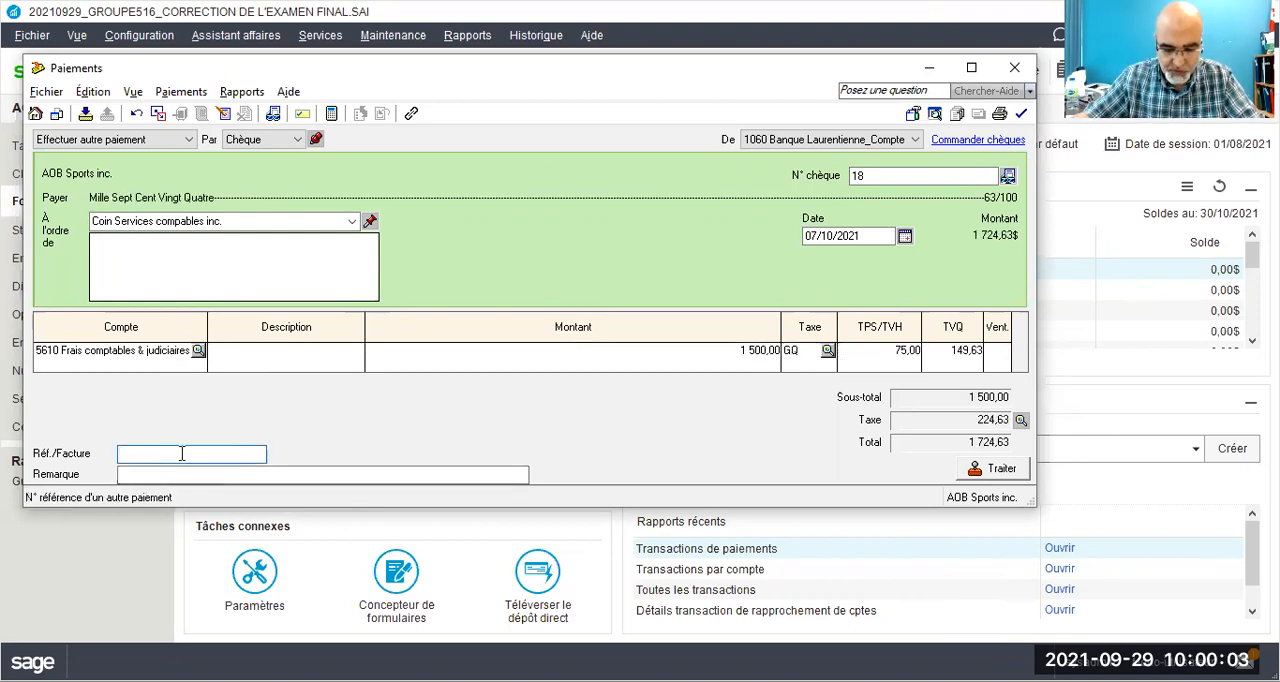
pyautogui.write('AOB07/21')
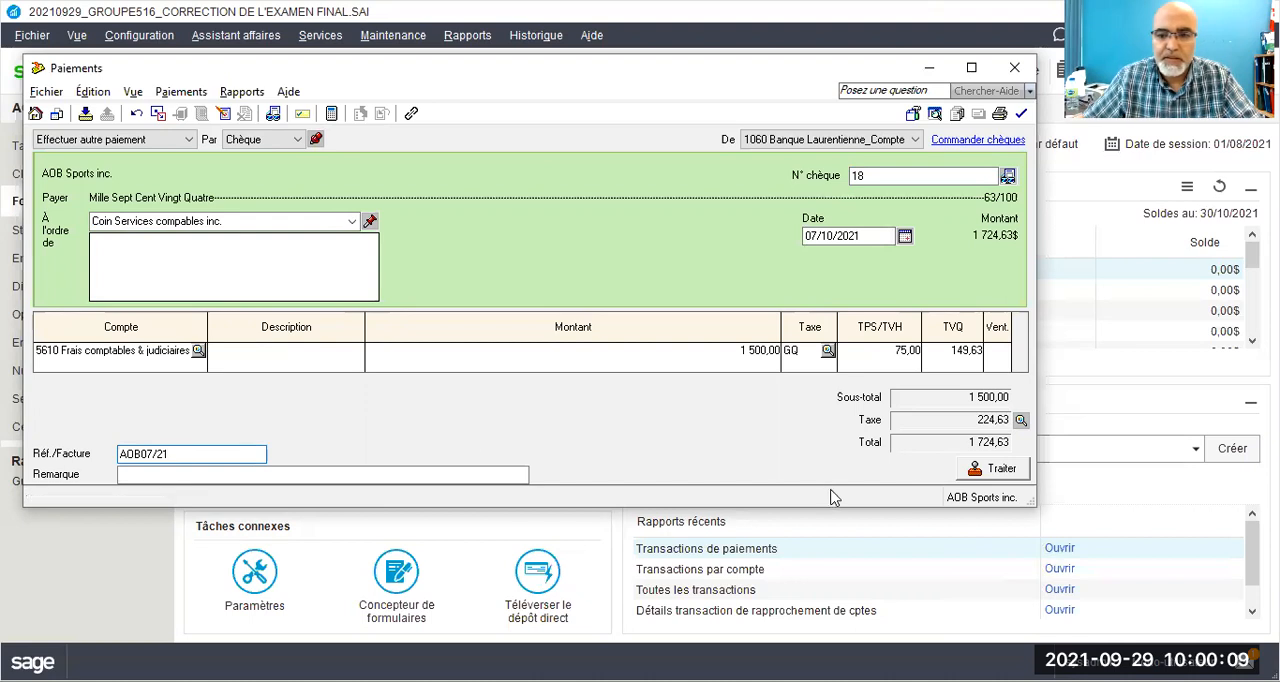
# Step: Process the Coin Services compables inc. payment, accepting the entered date and the use of the next cheque number
pyautogui.click(988, 468)
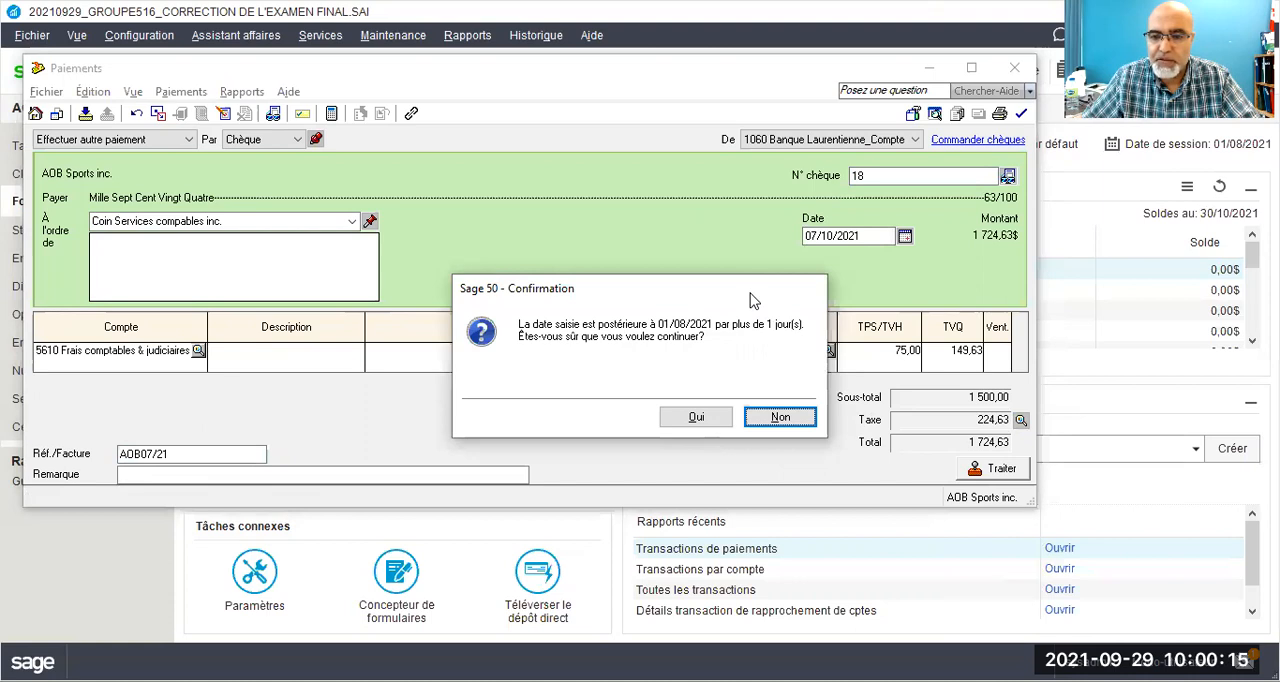
pyautogui.moveTo(750, 293); pyautogui.dragTo(581, 297)
pyautogui.click(547, 420)
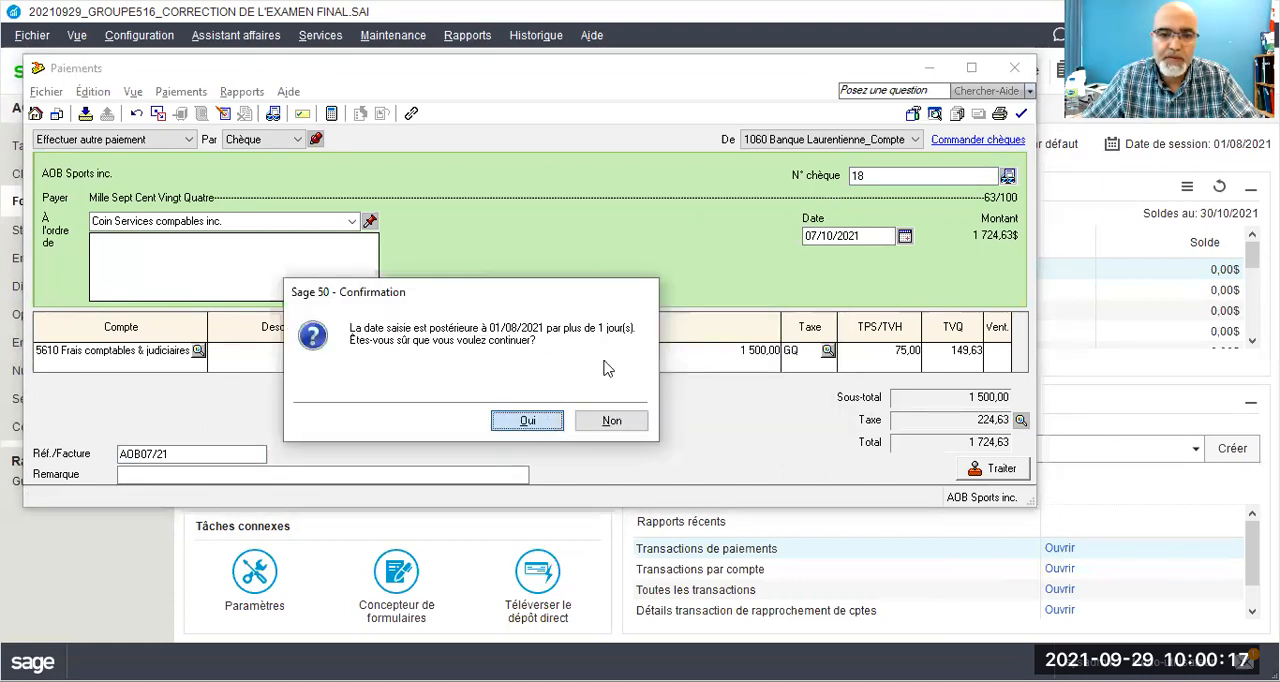
pyautogui.press('Return')
pyautogui.click(423, 342)
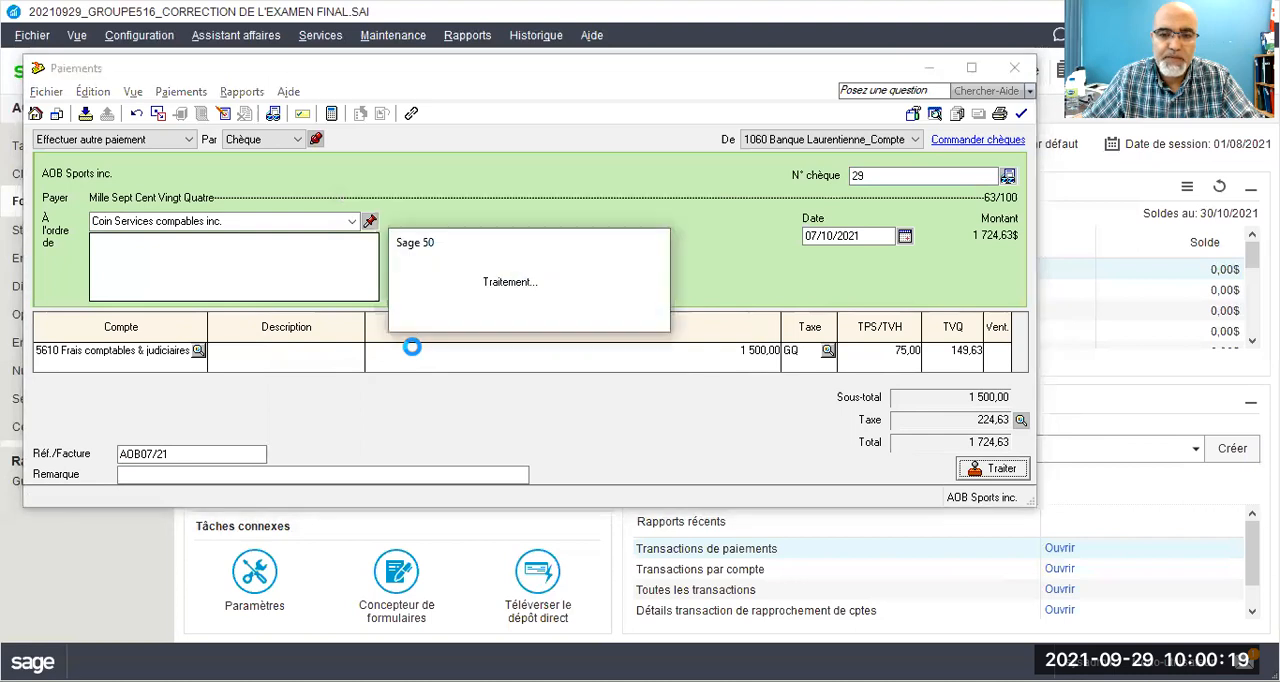
pyautogui.click(653, 342)
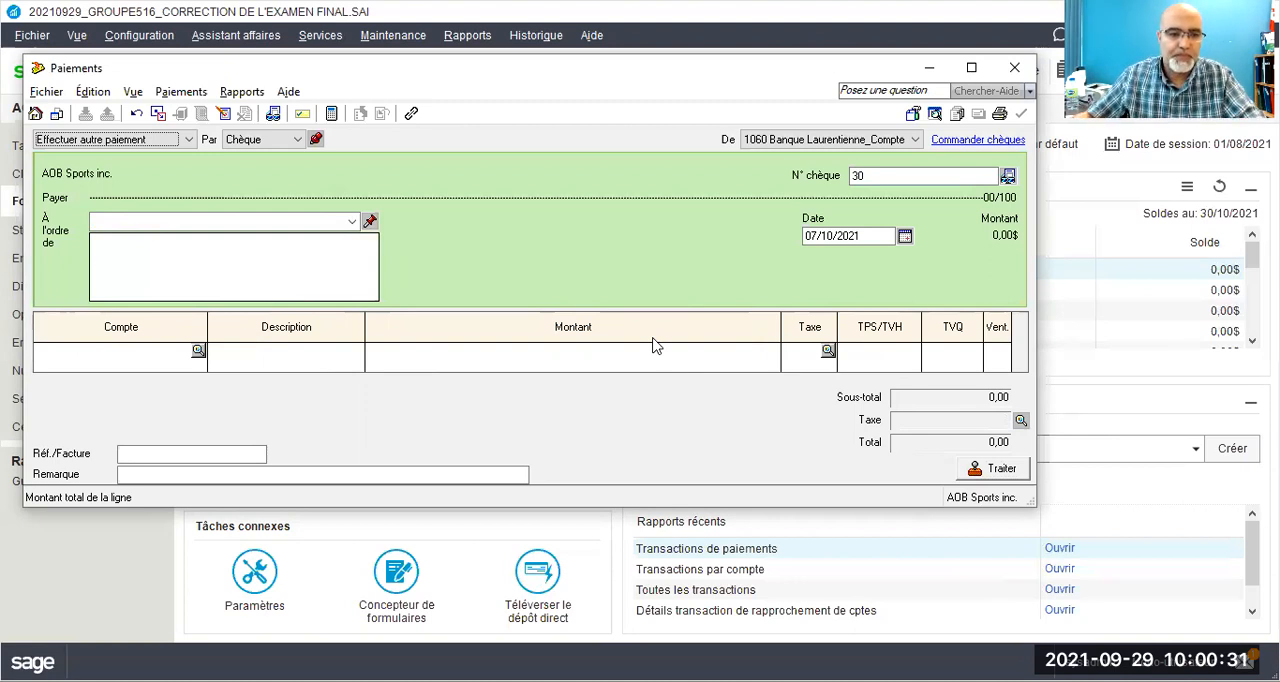
# Step: Make the payment out to MaxiVision inc. and add it to the suppliers with a quick add (Ajout rapide)
pyautogui.click(271, 221)
pyautogui.write('maxi')
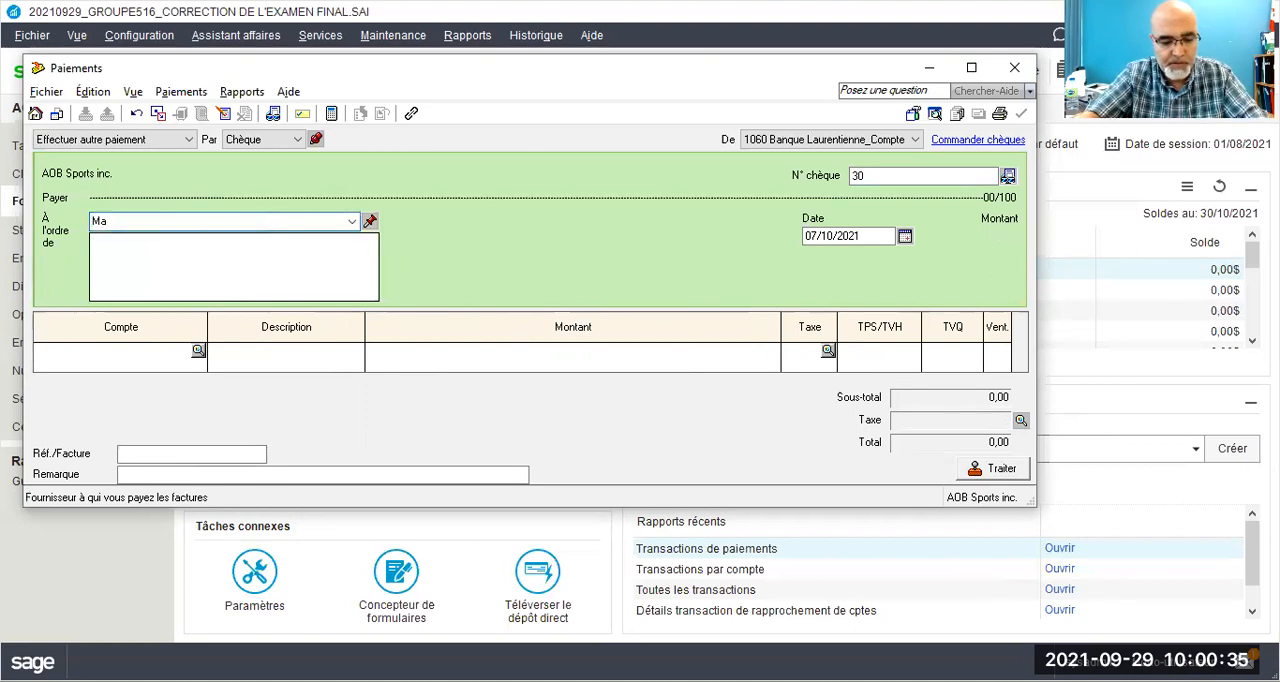
pyautogui.write('is')
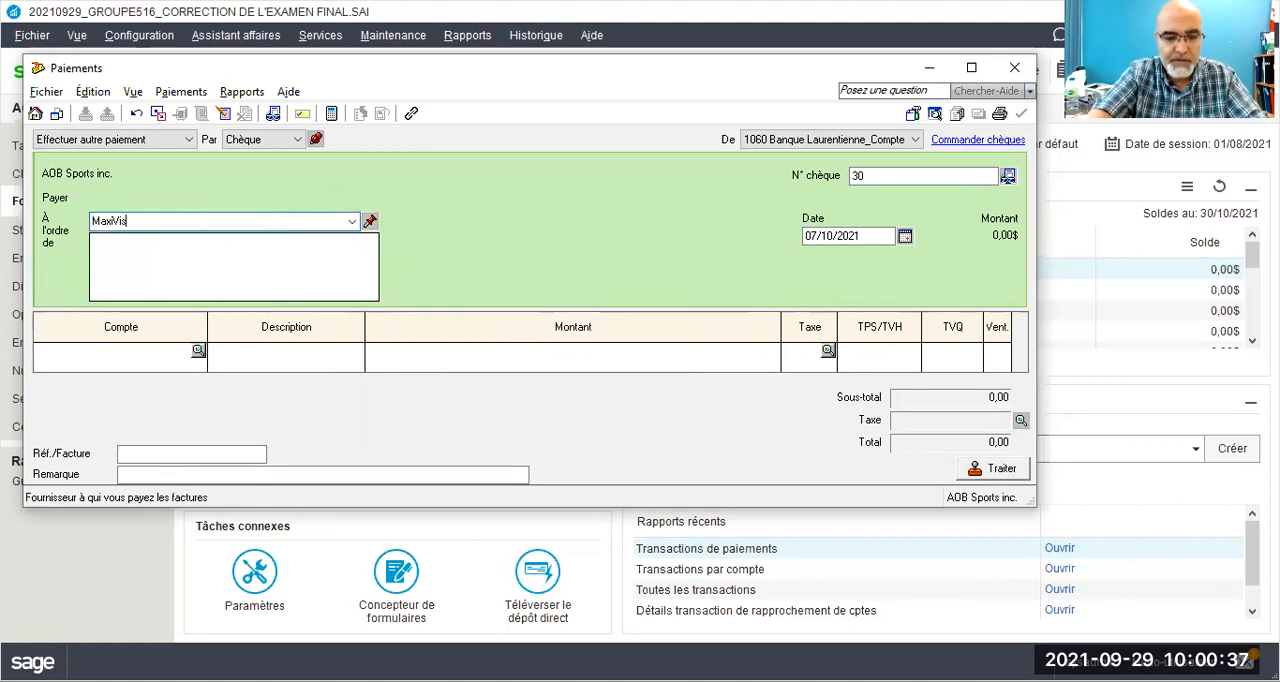
pyautogui.write('ion inc.')
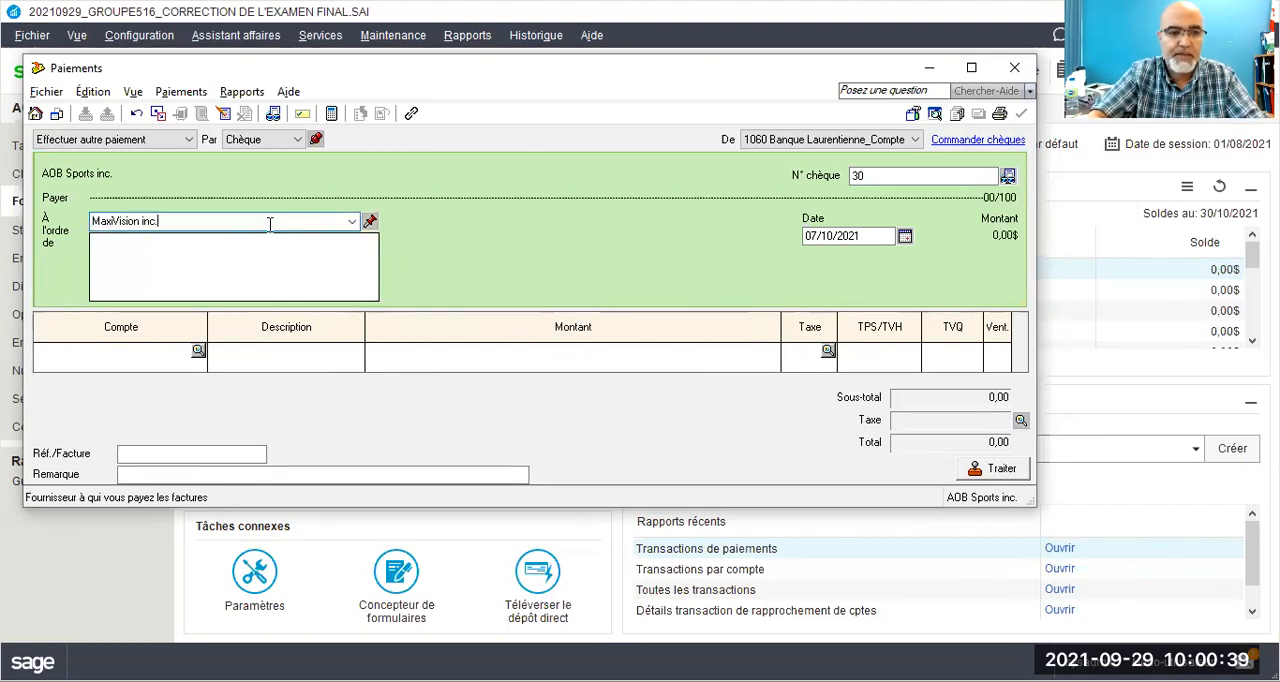
pyautogui.press('Tab')
# Step: Set the MaxiVision inc. payment's cheque number to 20 and its date to 12/10/2021
pyautogui.press('Tab')
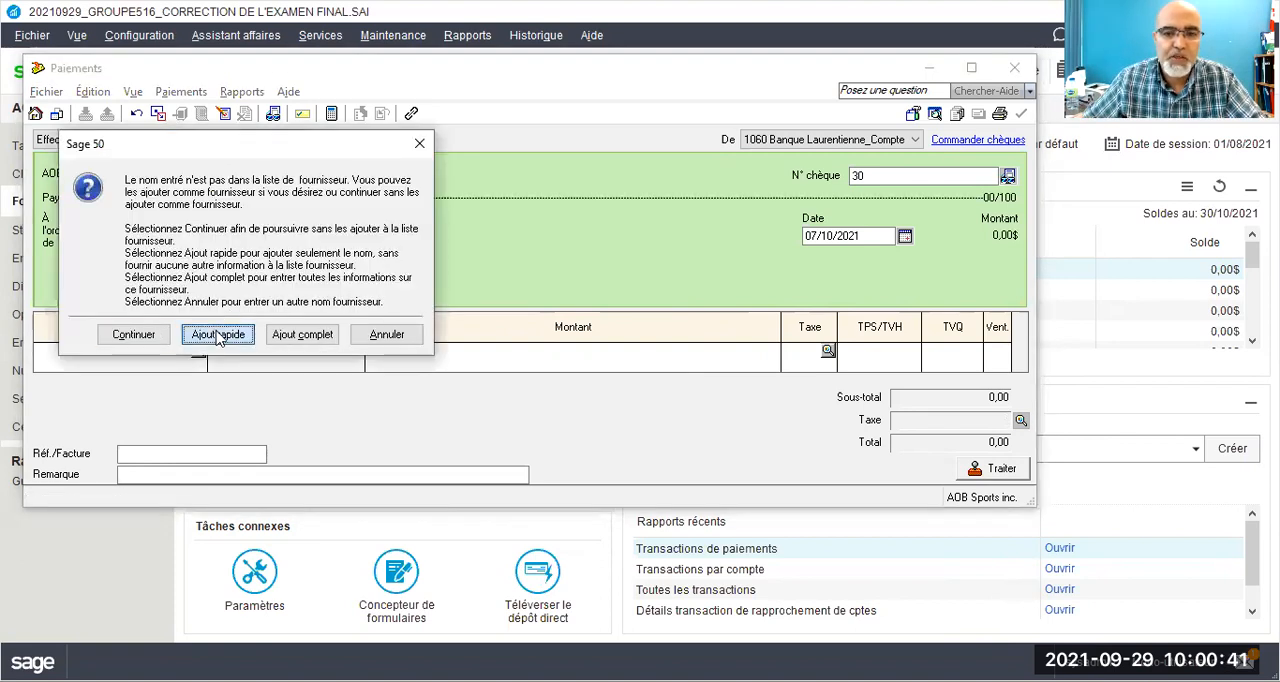
pyautogui.press('Return')
pyautogui.press('Tab')
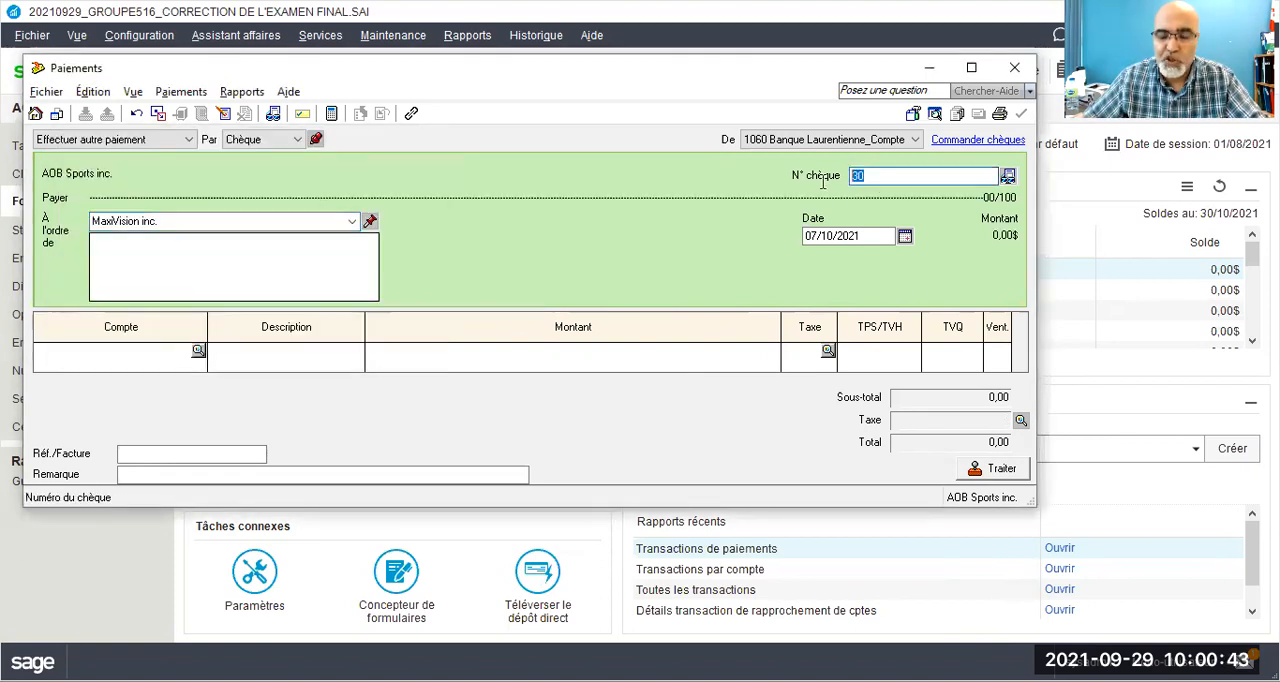
pyautogui.write('20')
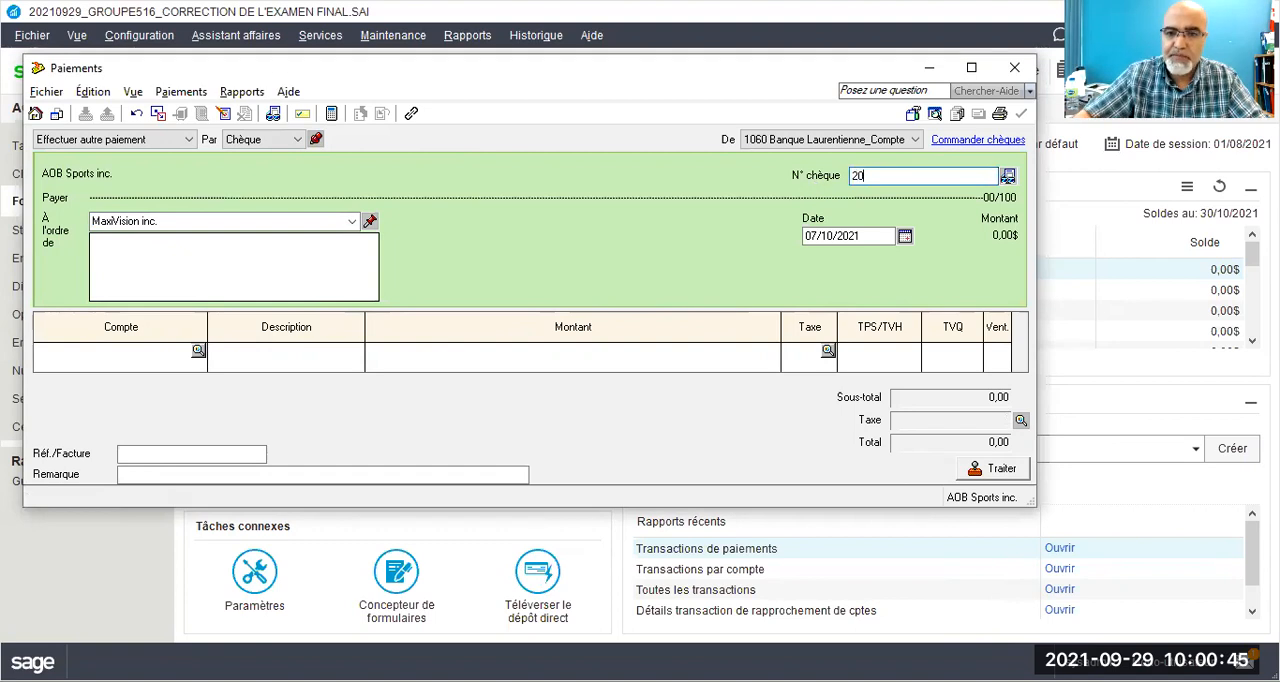
pyautogui.moveTo(819, 236); pyautogui.dragTo(802, 237)
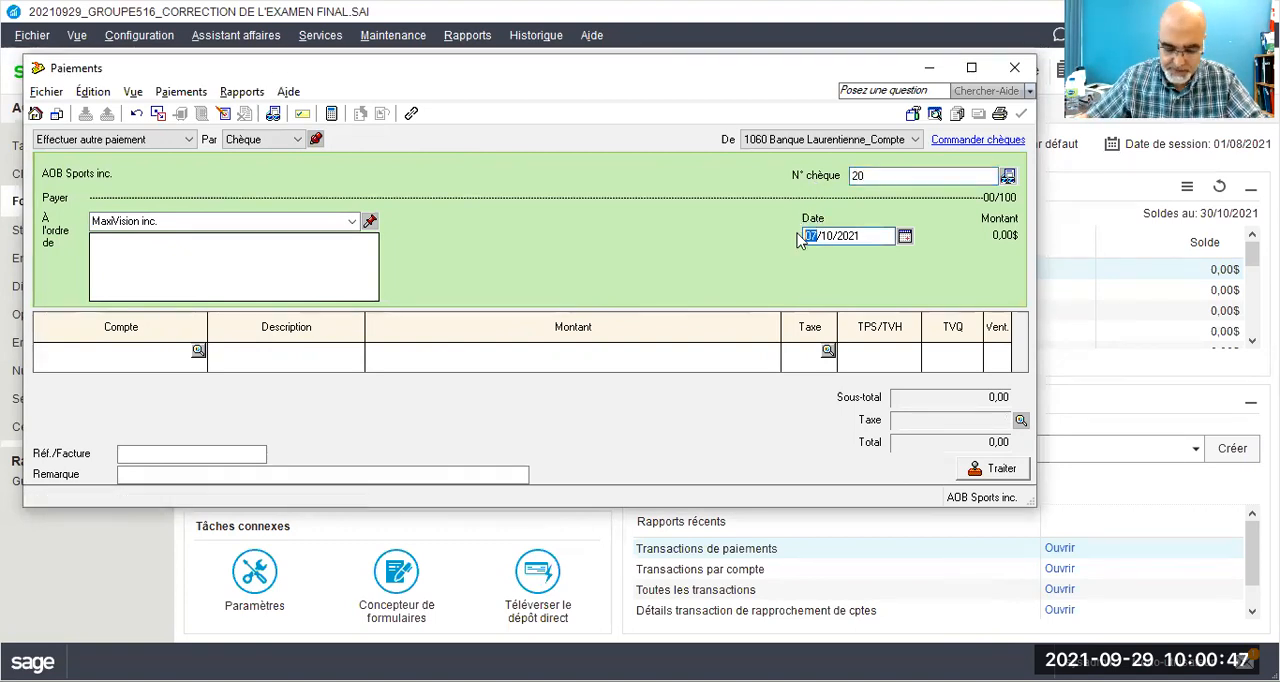
pyautogui.write('12')
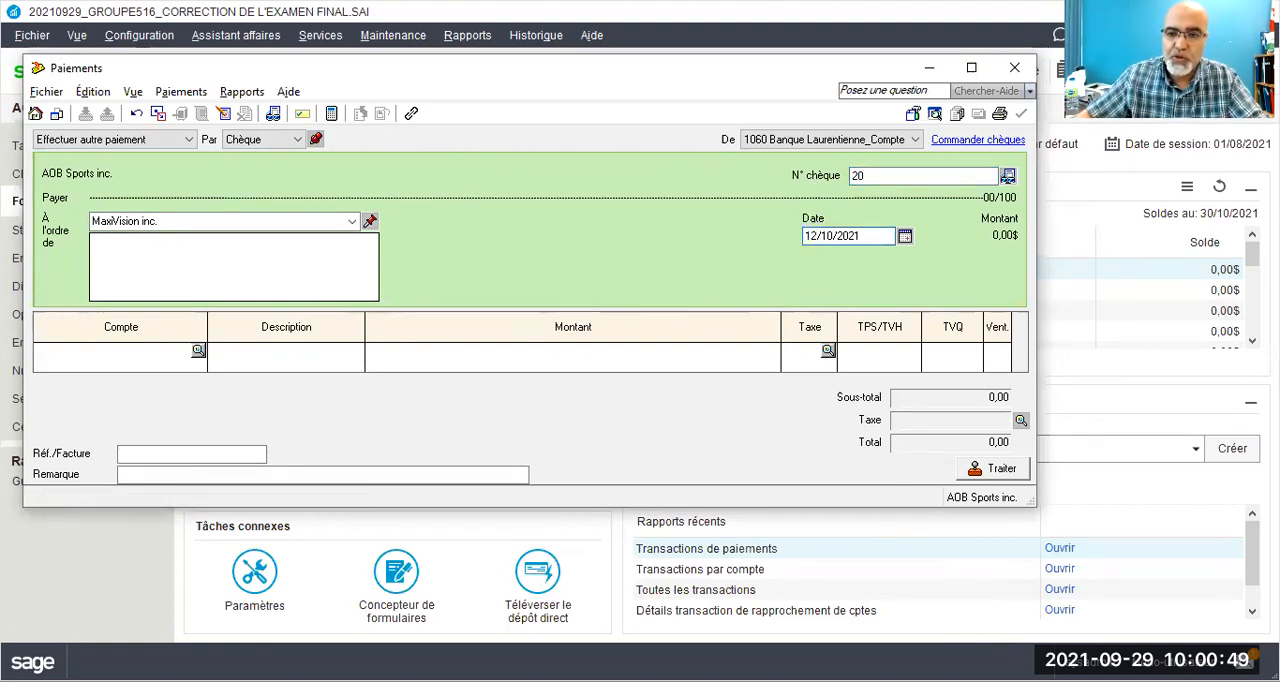
# Step: Enter a payment line of 800,00 to account 5615 Publicité & promotions with tax code GQ
pyautogui.press('Tab')
pyautogui.write('5615')
pyautogui.press('Tab')
pyautogui.press('Tab')
pyautogui.write('800')
pyautogui.press('Tab')
pyautogui.write('gg')
pyautogui.press('Tab')
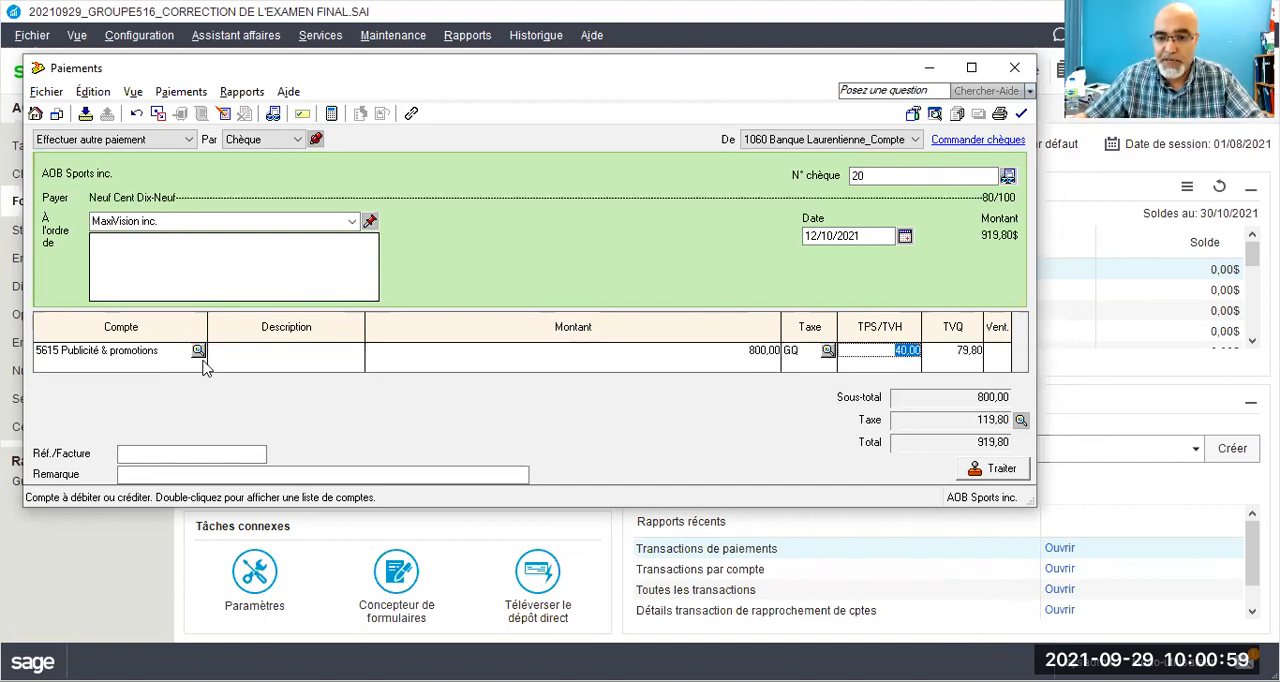
# Step: Enter RP12/21 as the reference/invoice number (Réf./Facture) of the MaxiVision inc. payment
pyautogui.click(151, 453)
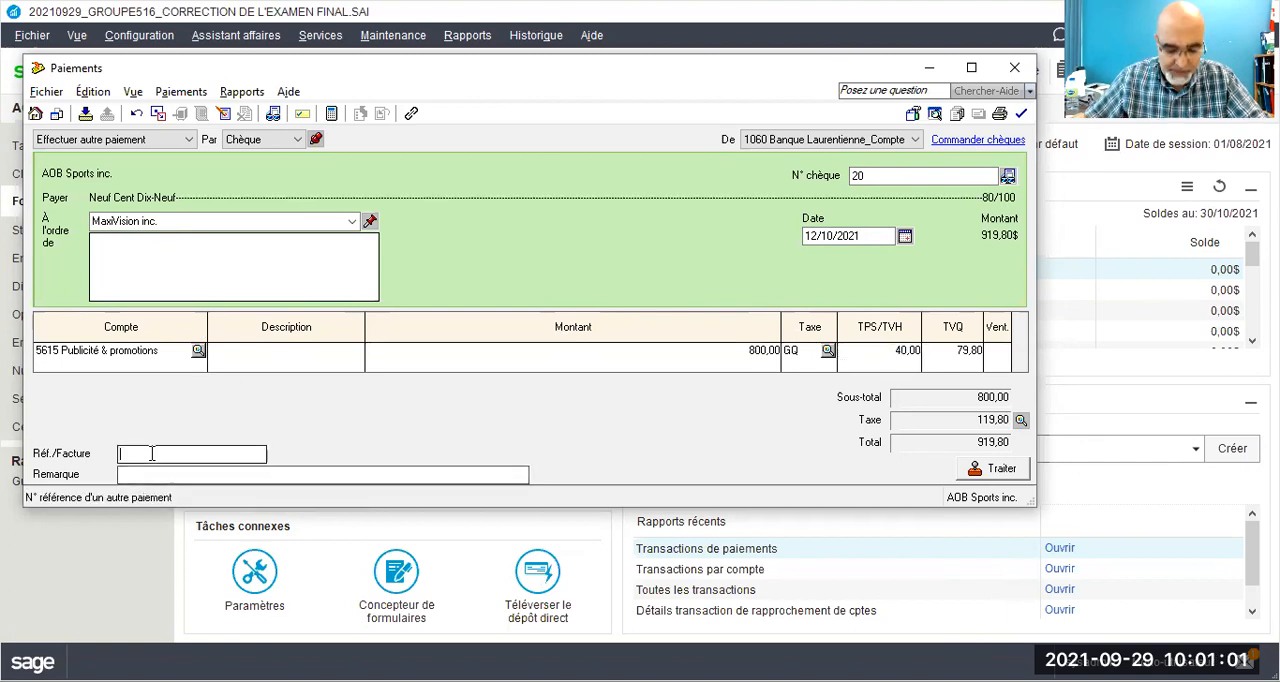
pyautogui.write('f')
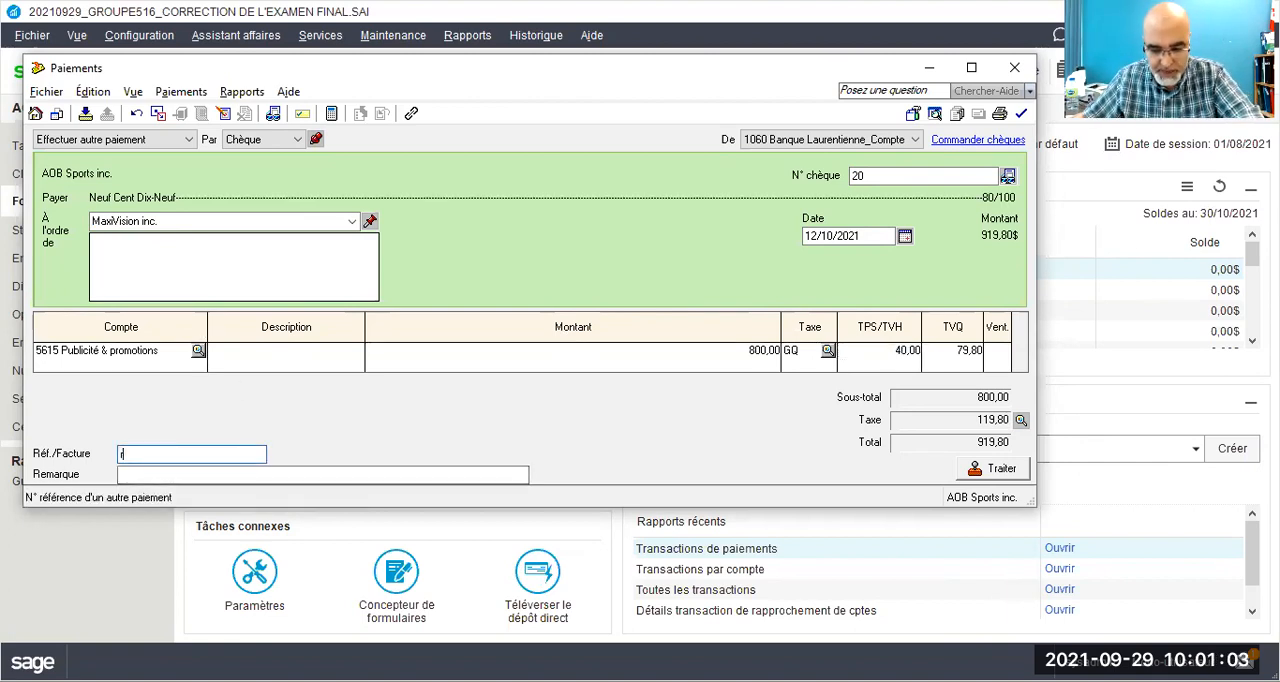
pyautogui.write('p12/2')
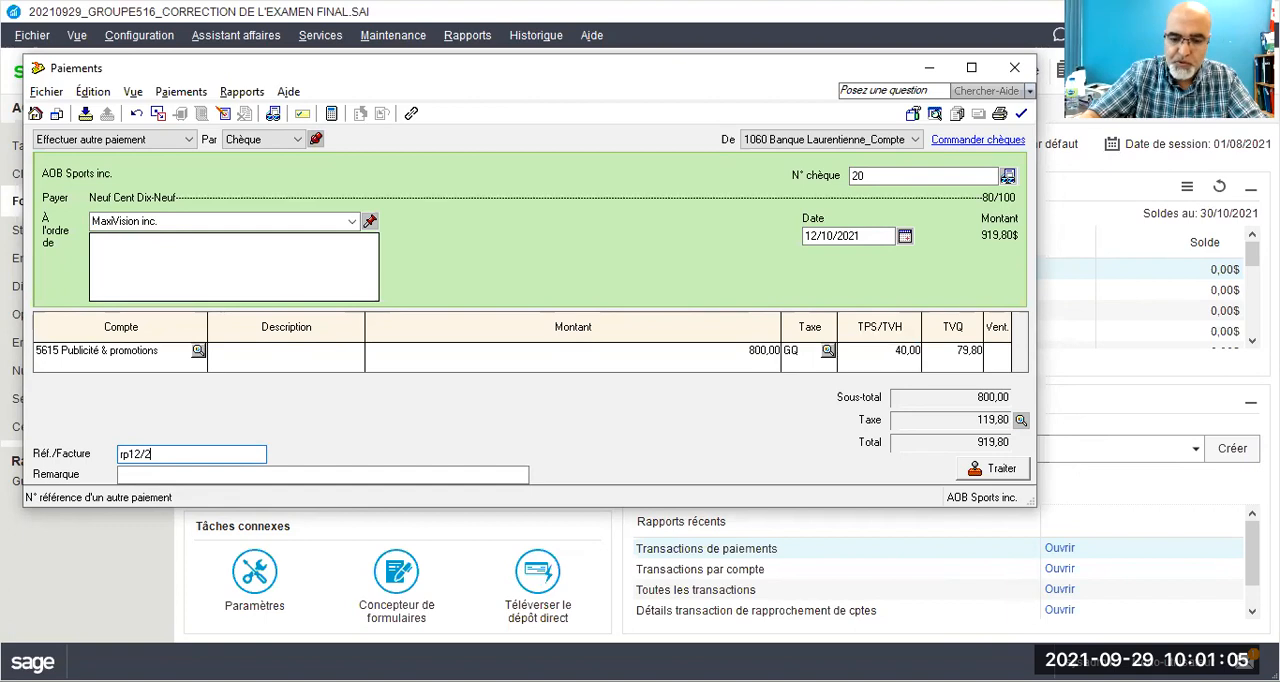
pyautogui.press('Left')
pyautogui.press('Left')
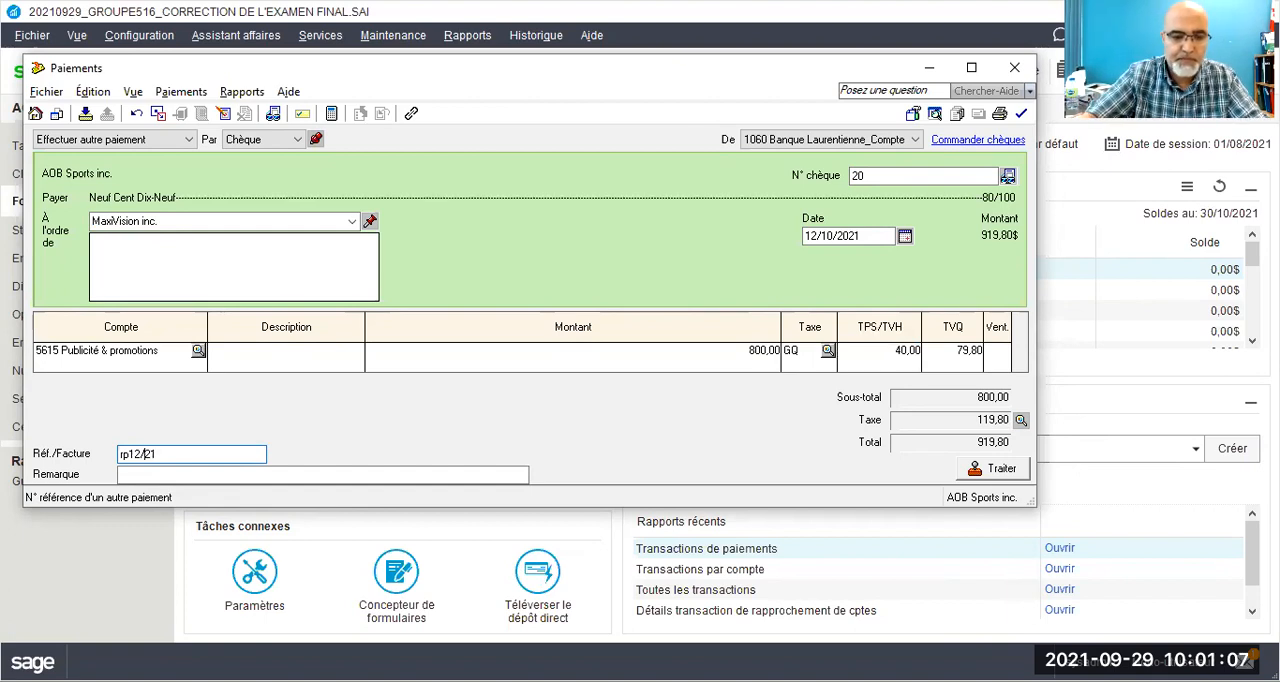
pyautogui.press('Home')
pyautogui.press('Delete')
pyautogui.press('Delete')
pyautogui.write('RP')
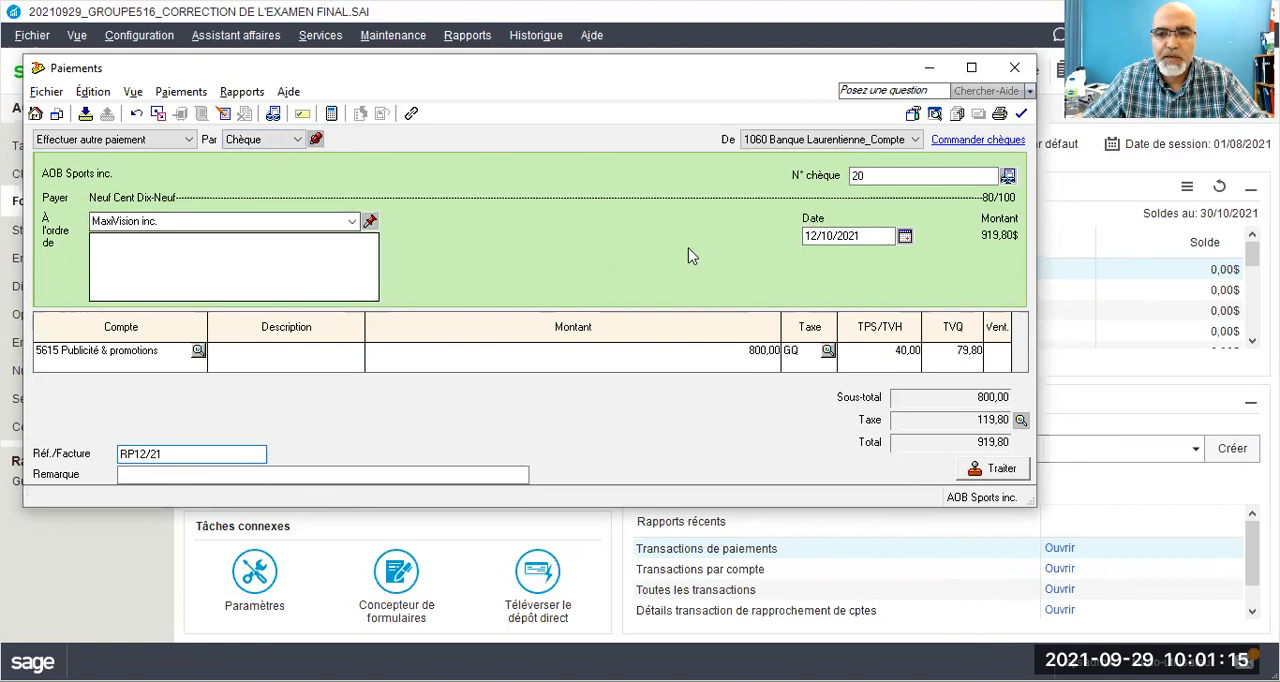
# Step: Process the MaxiVision inc. payment, accepting the entered date and the use of the next cheque number
pyautogui.click(968, 474)
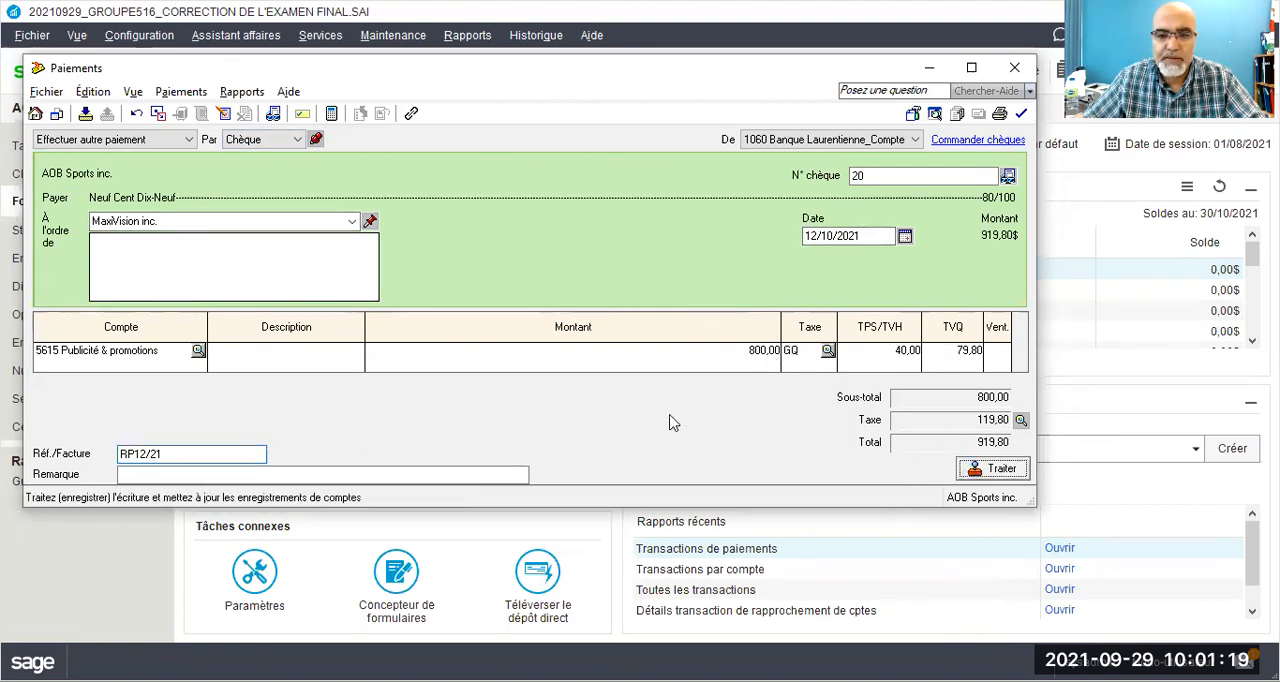
pyautogui.click(680, 419)
pyautogui.click(417, 341)
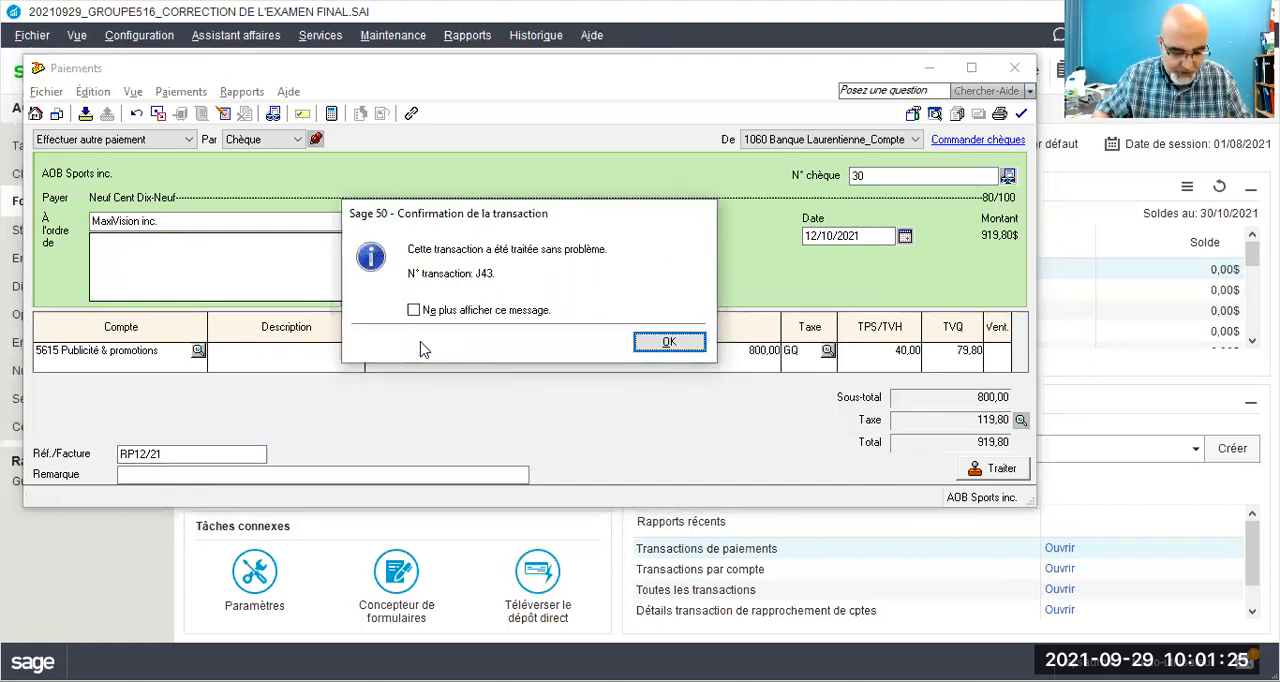
pyautogui.click(664, 343)
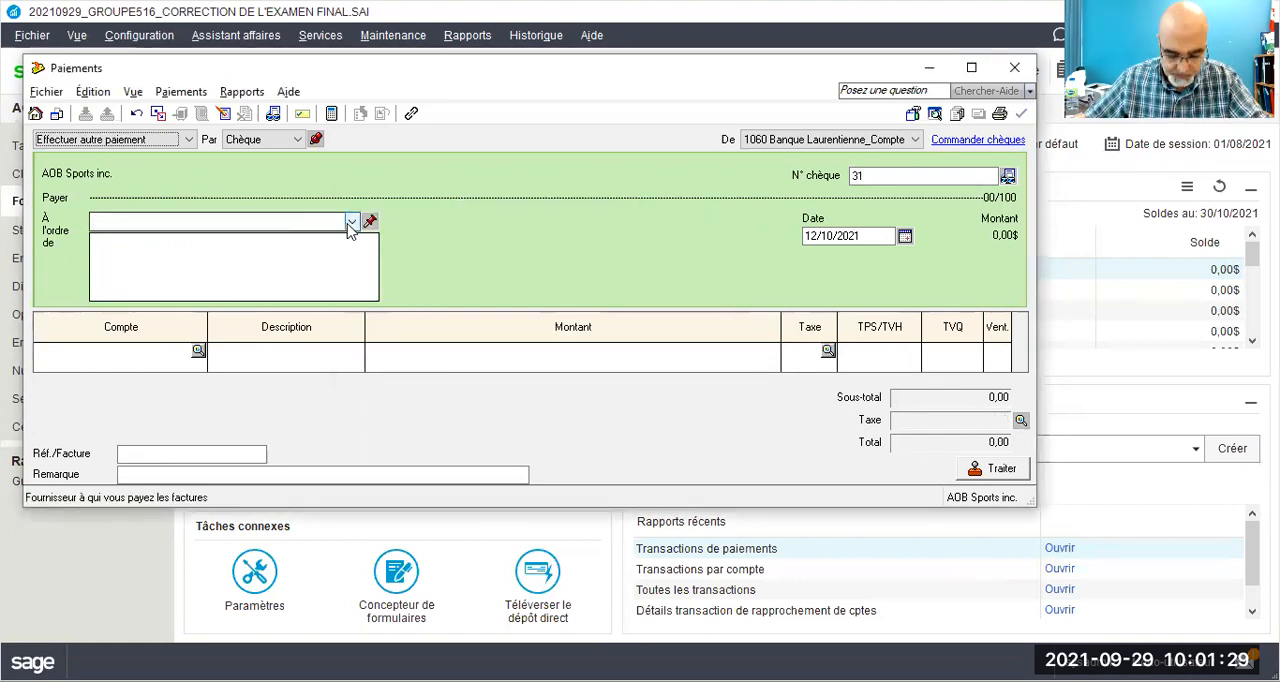
# Step: Make the new payment out to Postes Canada and add it to the suppliers with a quick add (Ajout rapide)
pyautogui.click(306, 220)
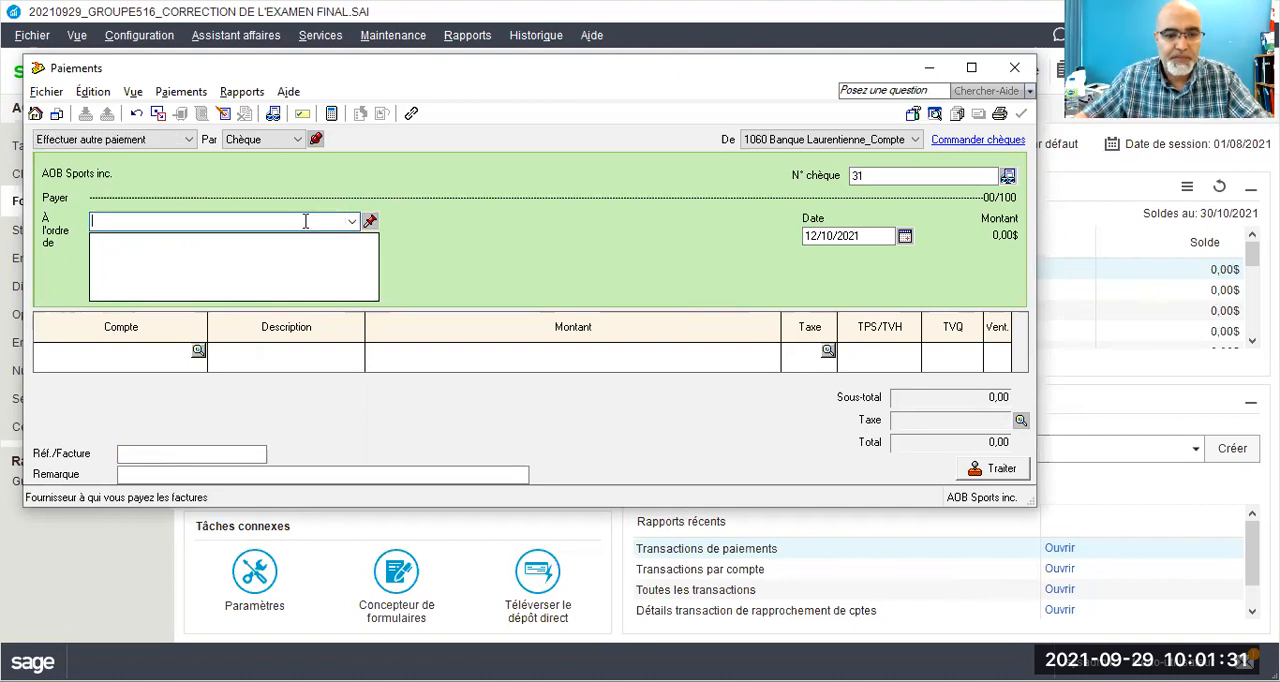
pyautogui.write('Postes Canada')
pyautogui.press('Tab')
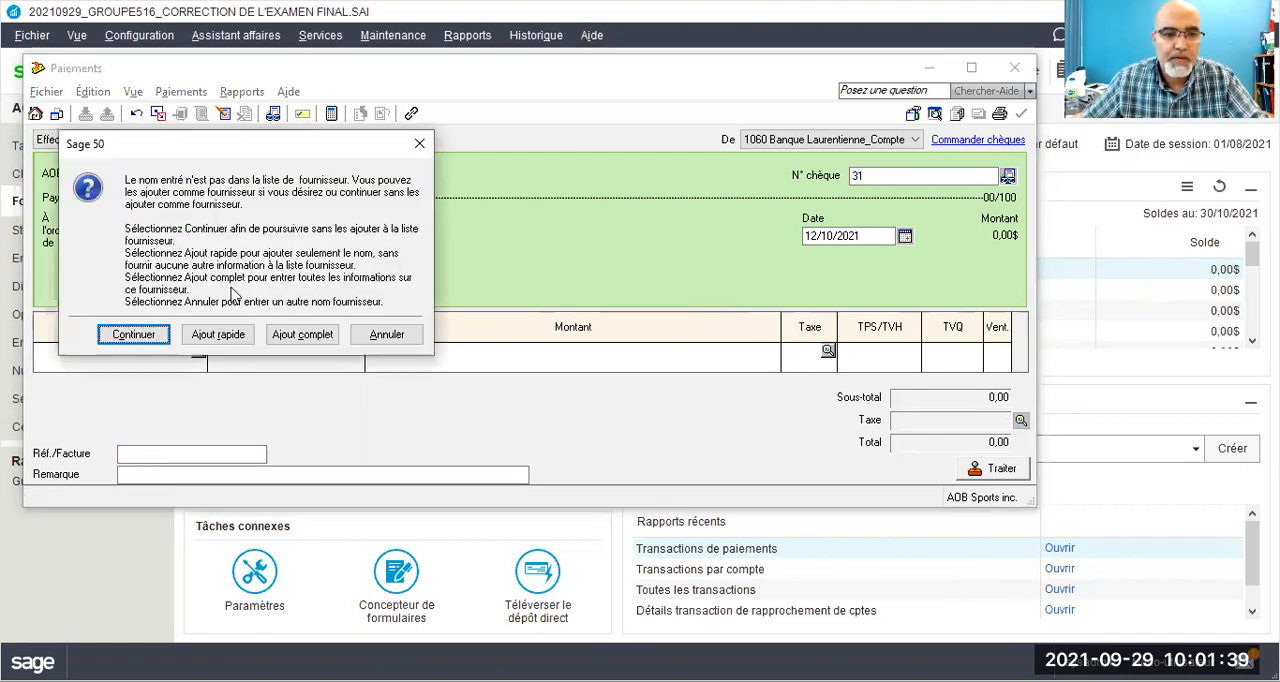
pyautogui.click(212, 336)
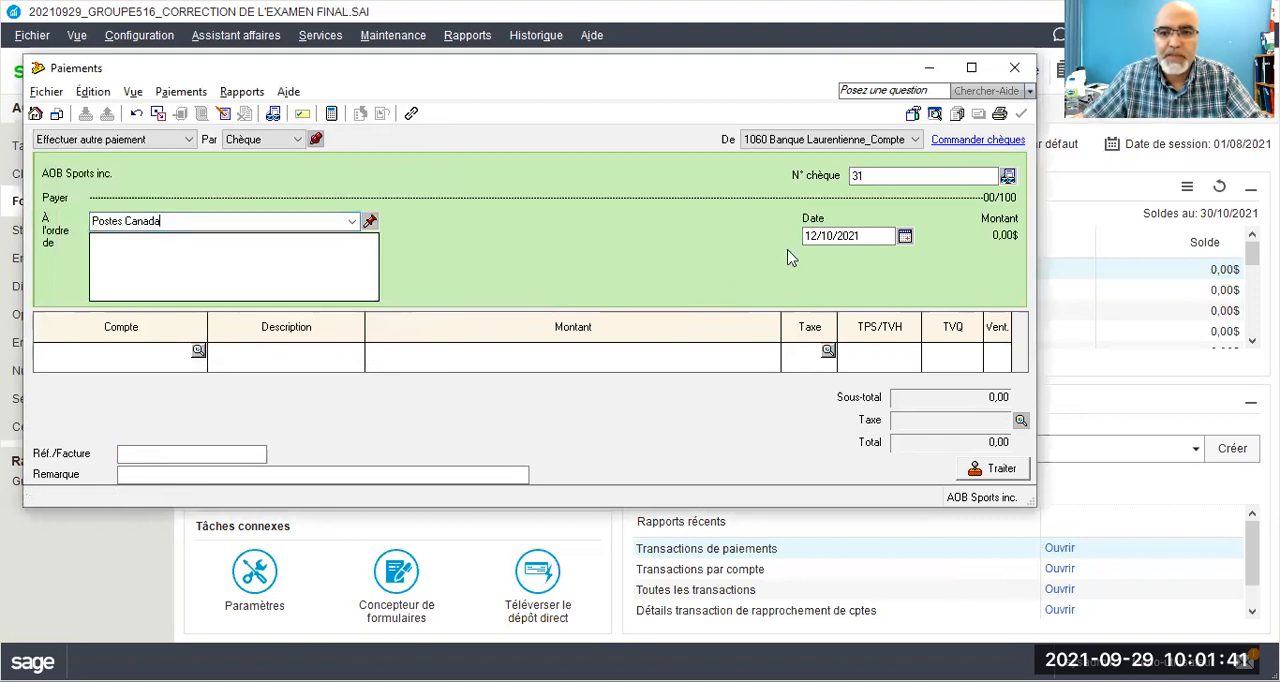
# Step: Set the Postes Canada payment's cheque number to 22 and its date to 20/10/2021
pyautogui.click(856, 176)
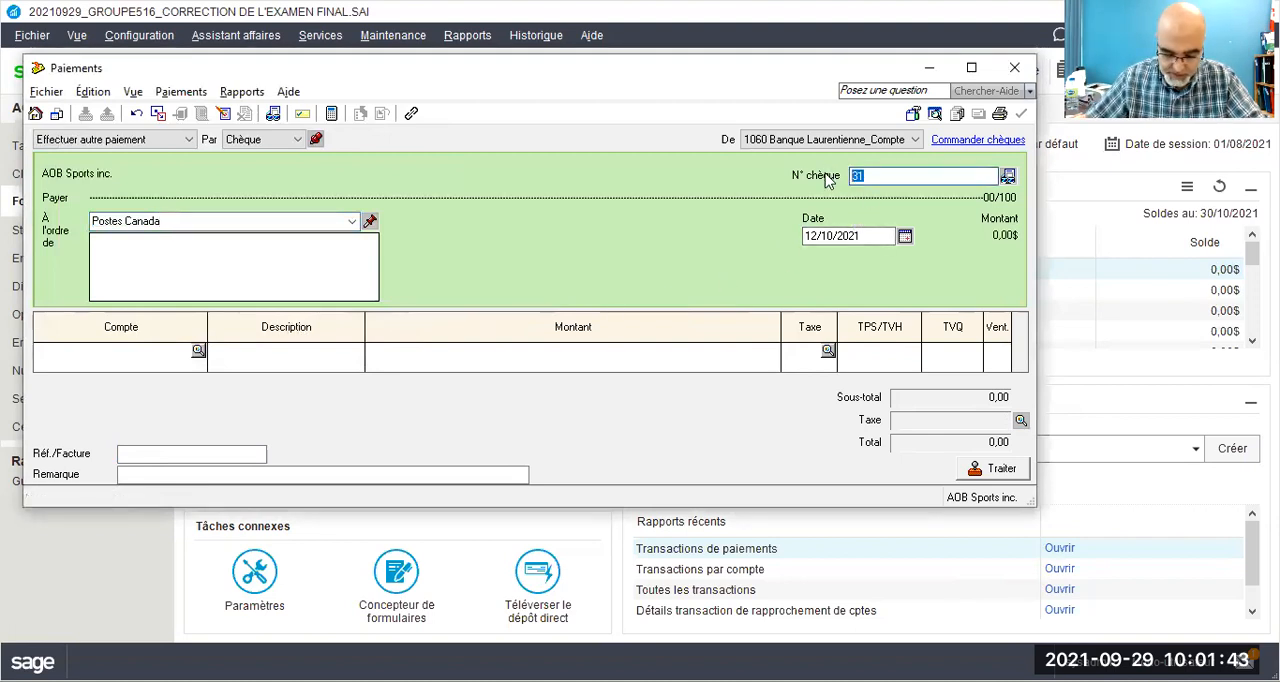
pyautogui.write('22')
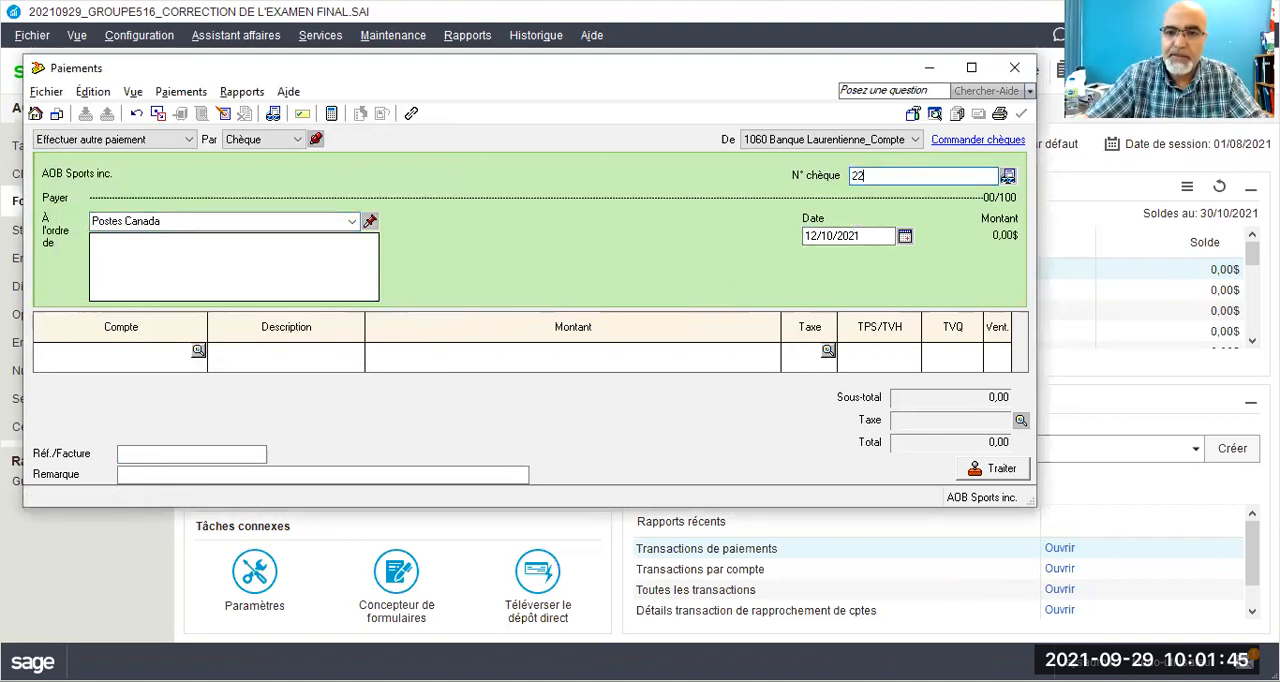
pyautogui.click(811, 236)
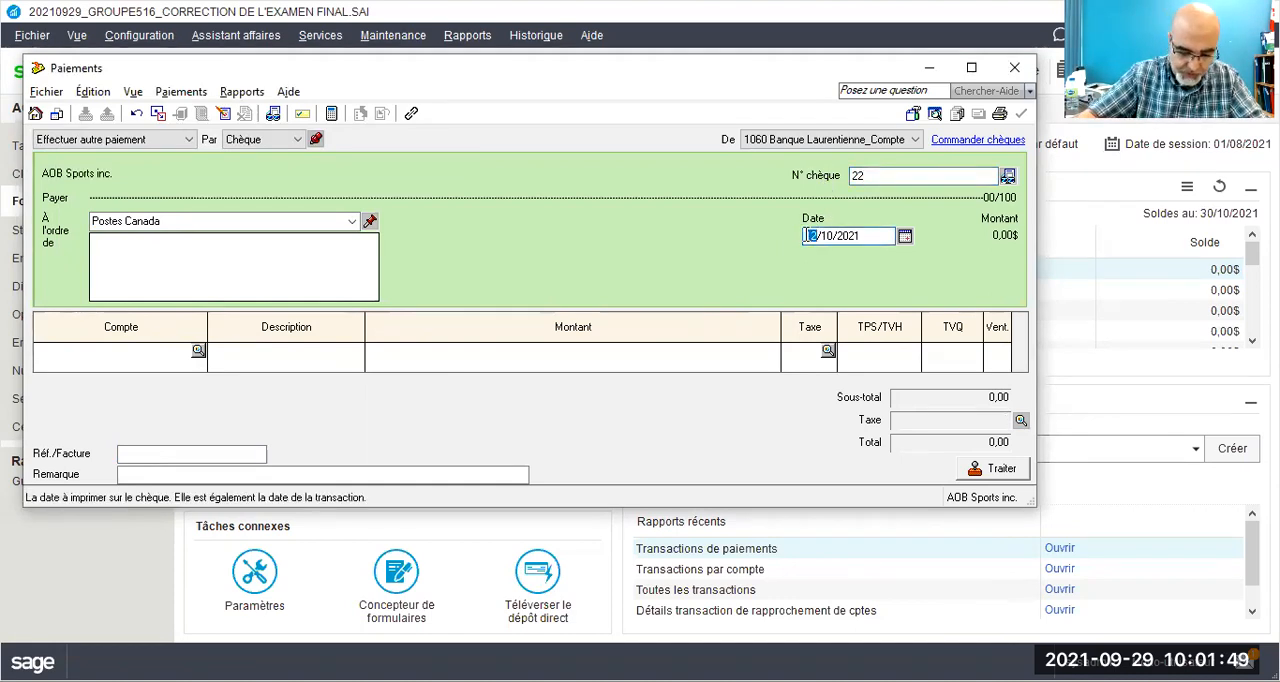
pyautogui.write('20')
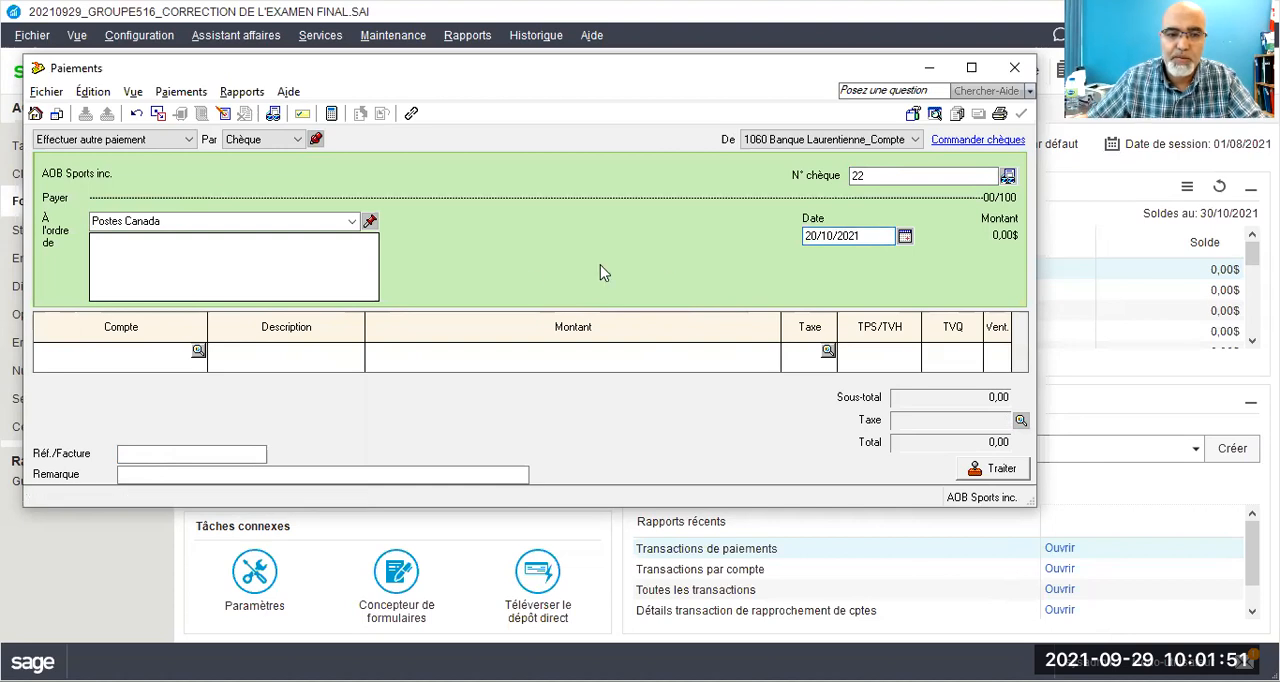
# Step: Enter a payment line of 300,00 to account 5640 Courrier & frais postaux with tax code GQ
pyautogui.click(153, 348)
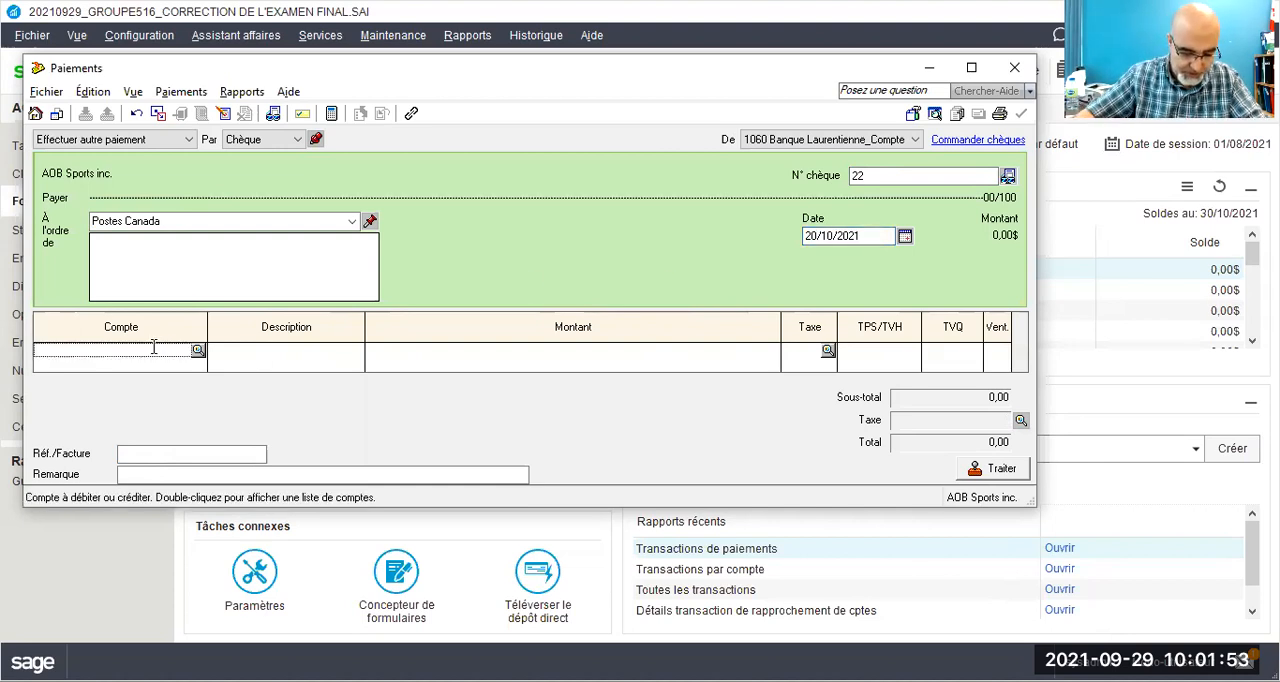
pyautogui.write('5640')
pyautogui.press('Tab')
pyautogui.press('Tab')
pyautogui.write('300')
pyautogui.press('Tab')
pyautogui.write('gq')
pyautogui.press('Tab')
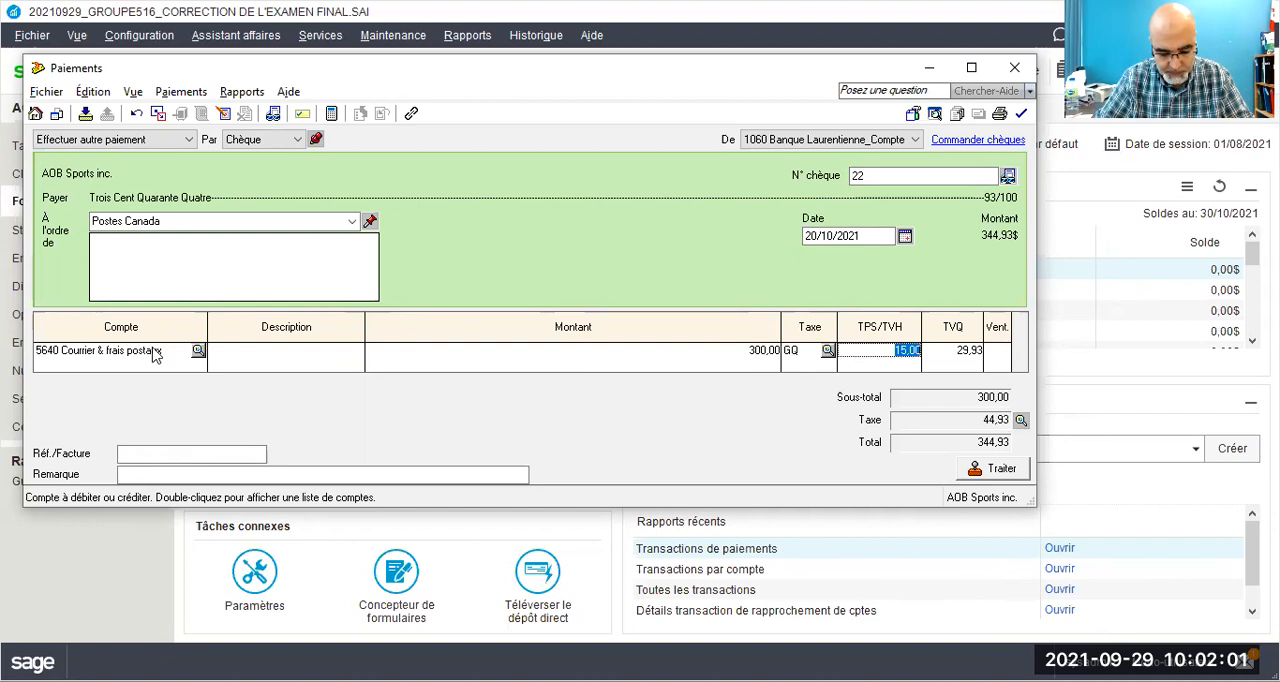
pyautogui.press('Tab')
# Step: Enter PC20/21 as the Réf./Facture and process the Postes Canada payment, accepting the entered date and the next cheque number
pyautogui.click(161, 451)
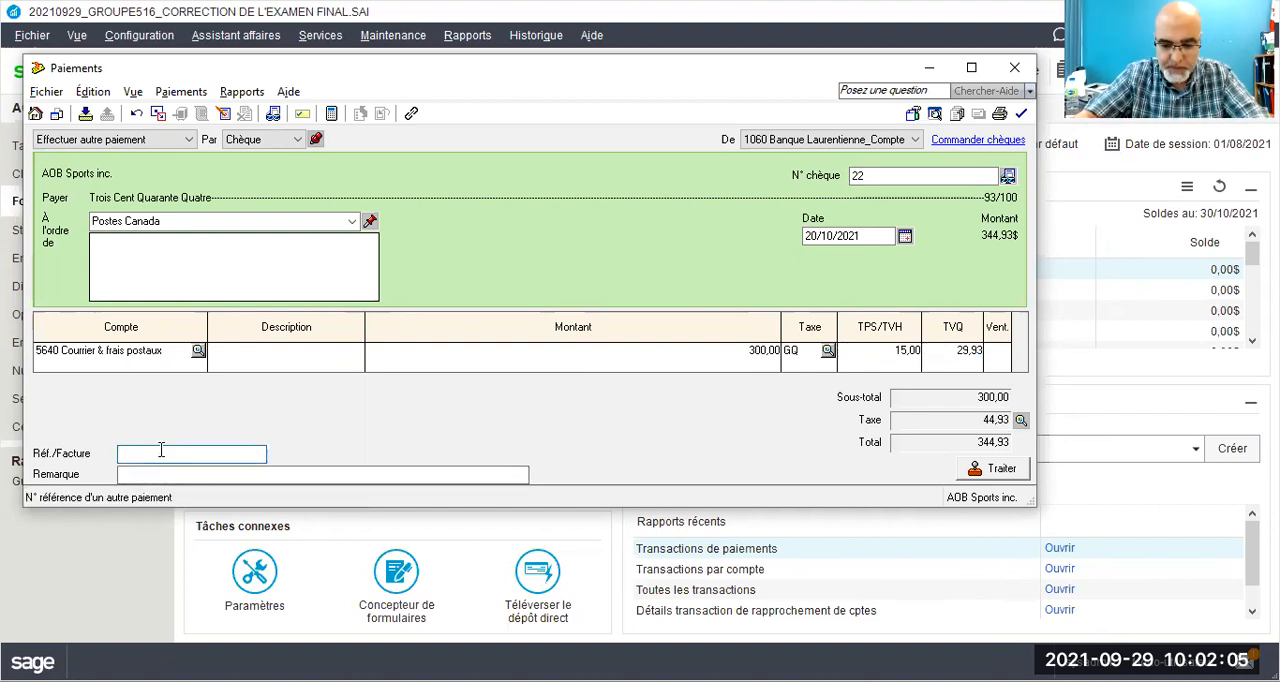
pyautogui.write('PC20/21')
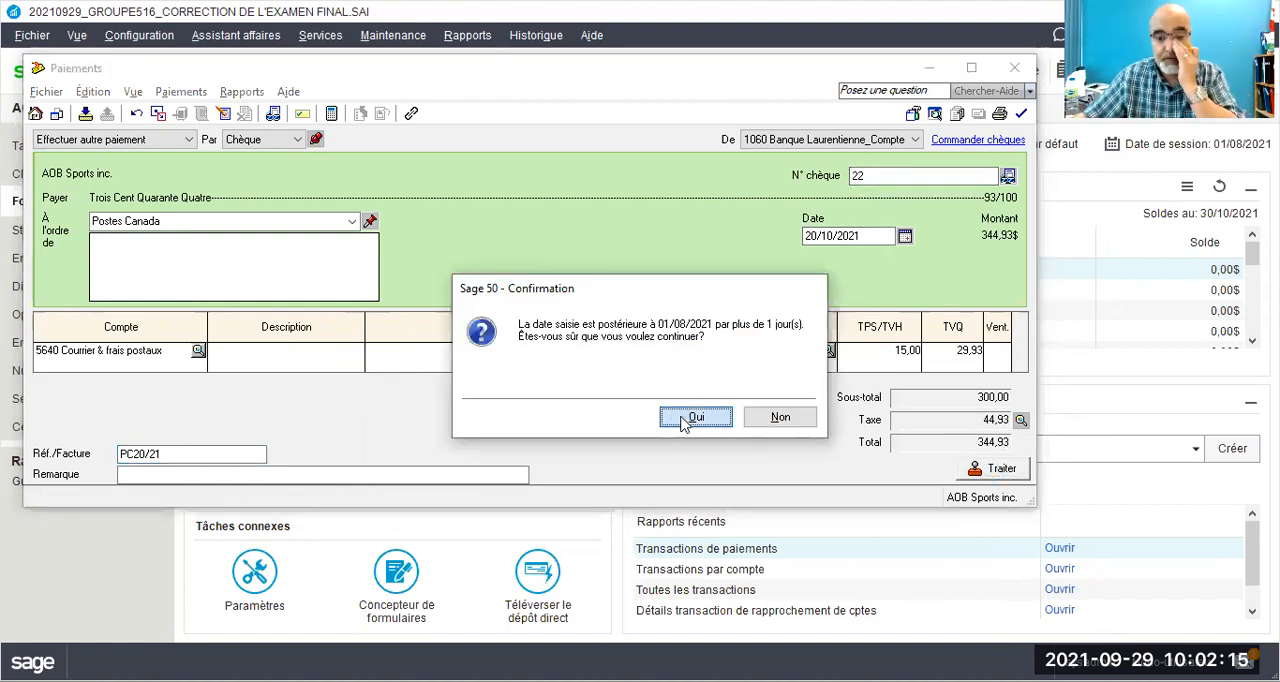
pyautogui.click(679, 418)
pyautogui.click(394, 343)
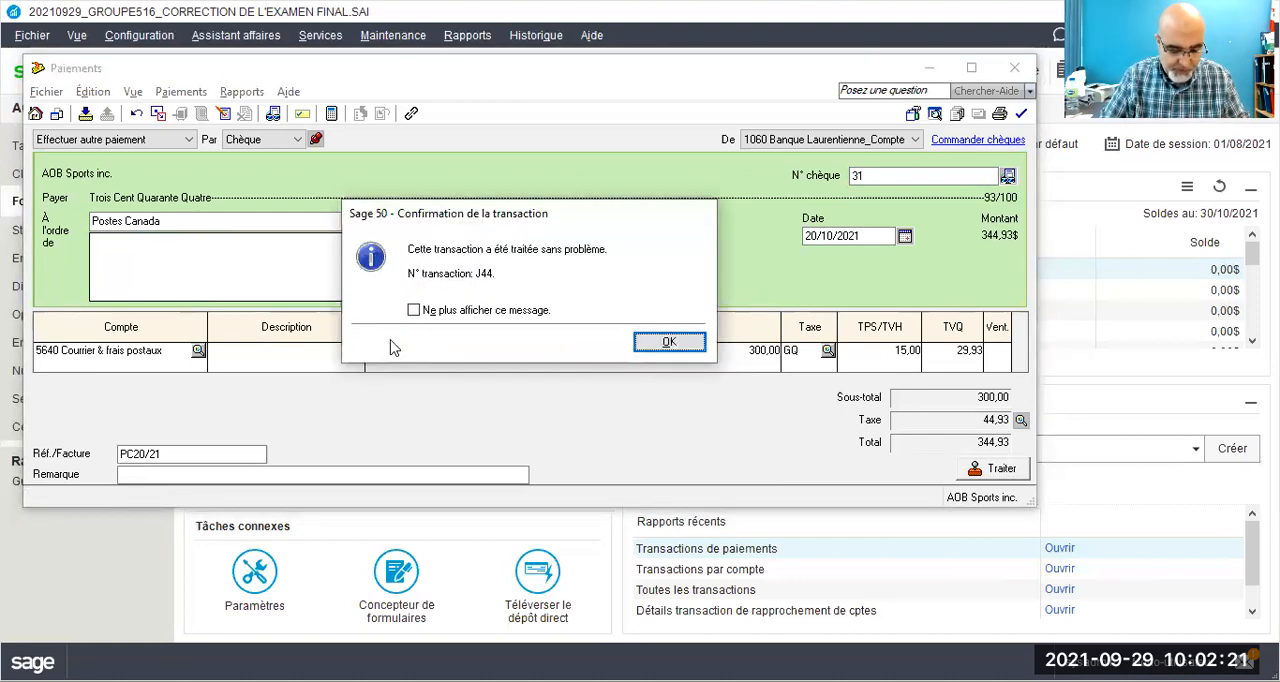
pyautogui.click(667, 342)
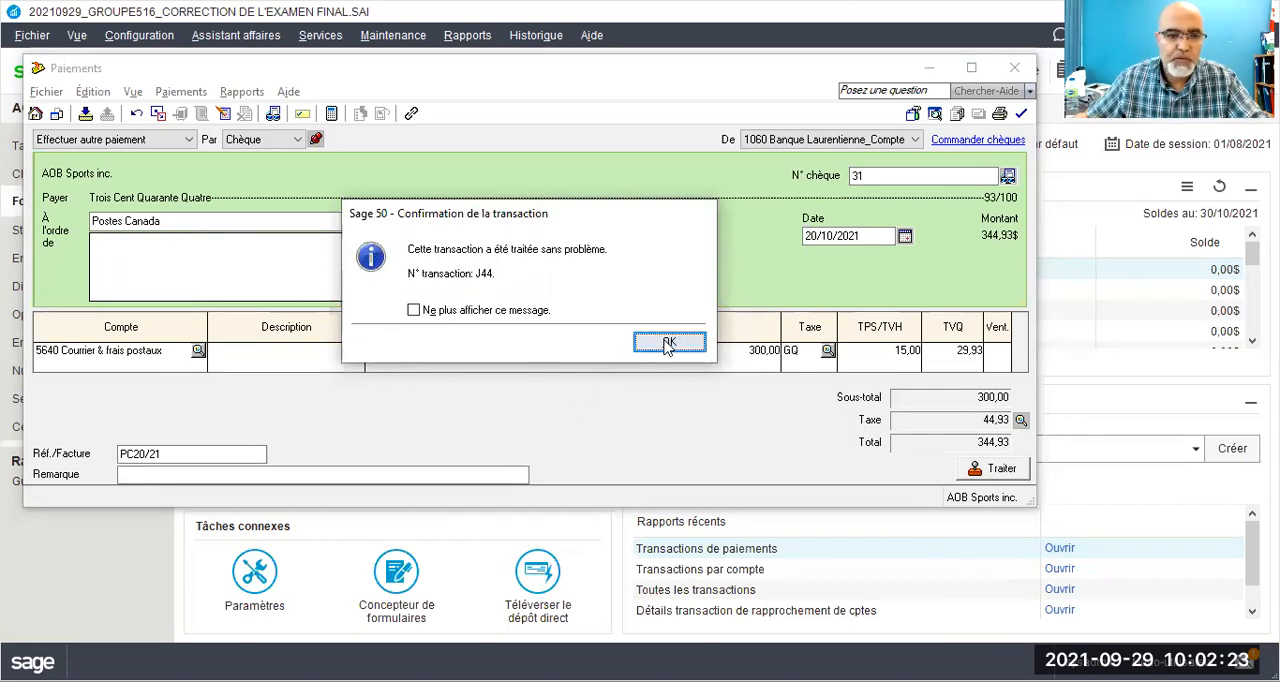
# Step: Make the new payment out to Bureau en Gros and add it to the suppliers with a quick add (Ajout rapide)
pyautogui.click(187, 224)
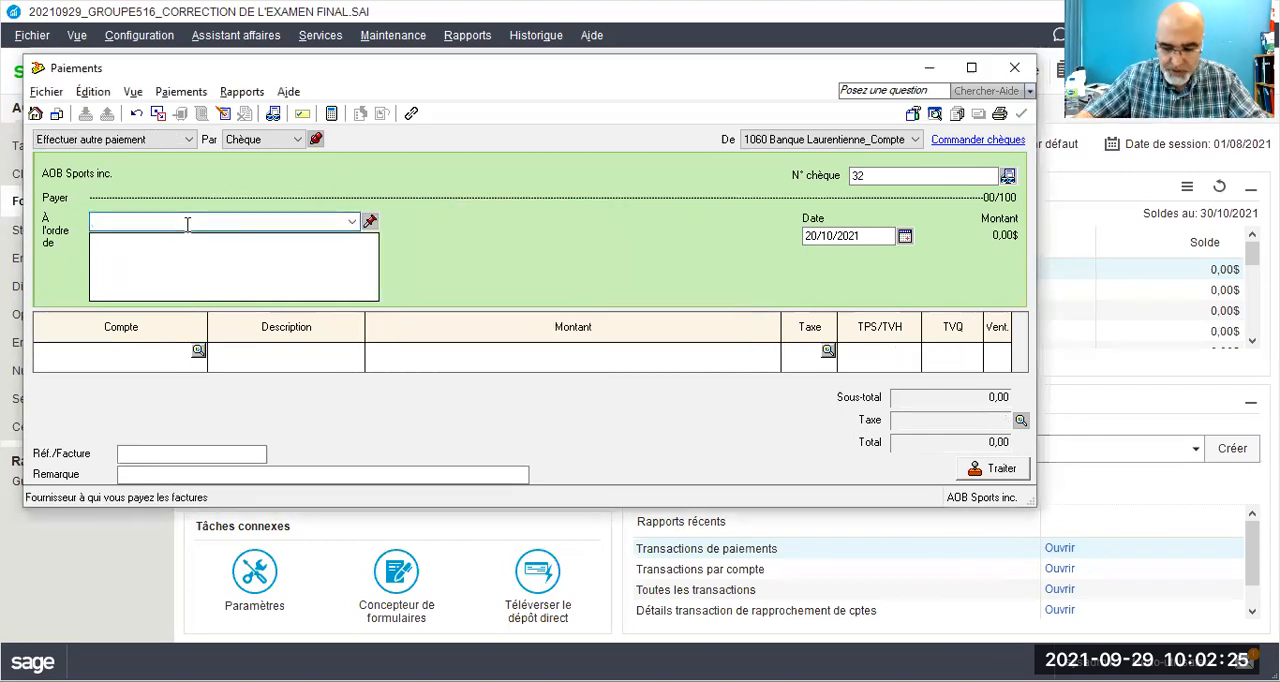
pyautogui.write('Bureau e nGros')
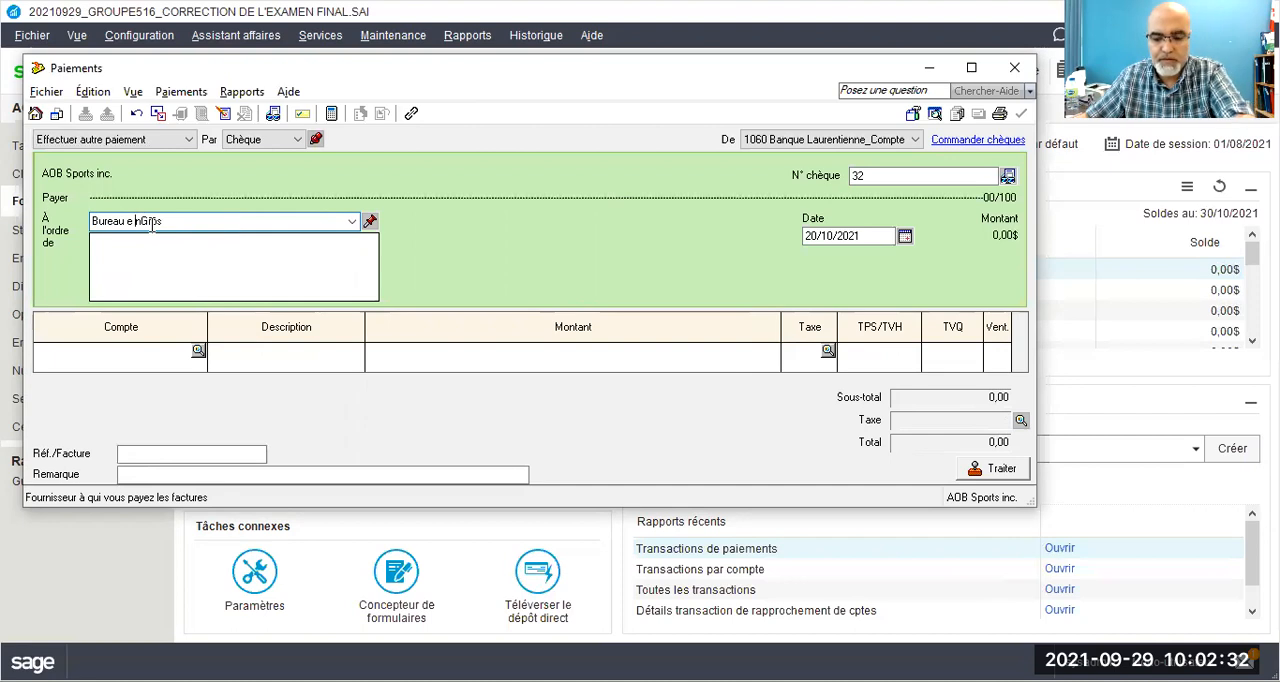
pyautogui.press('BackSpace')
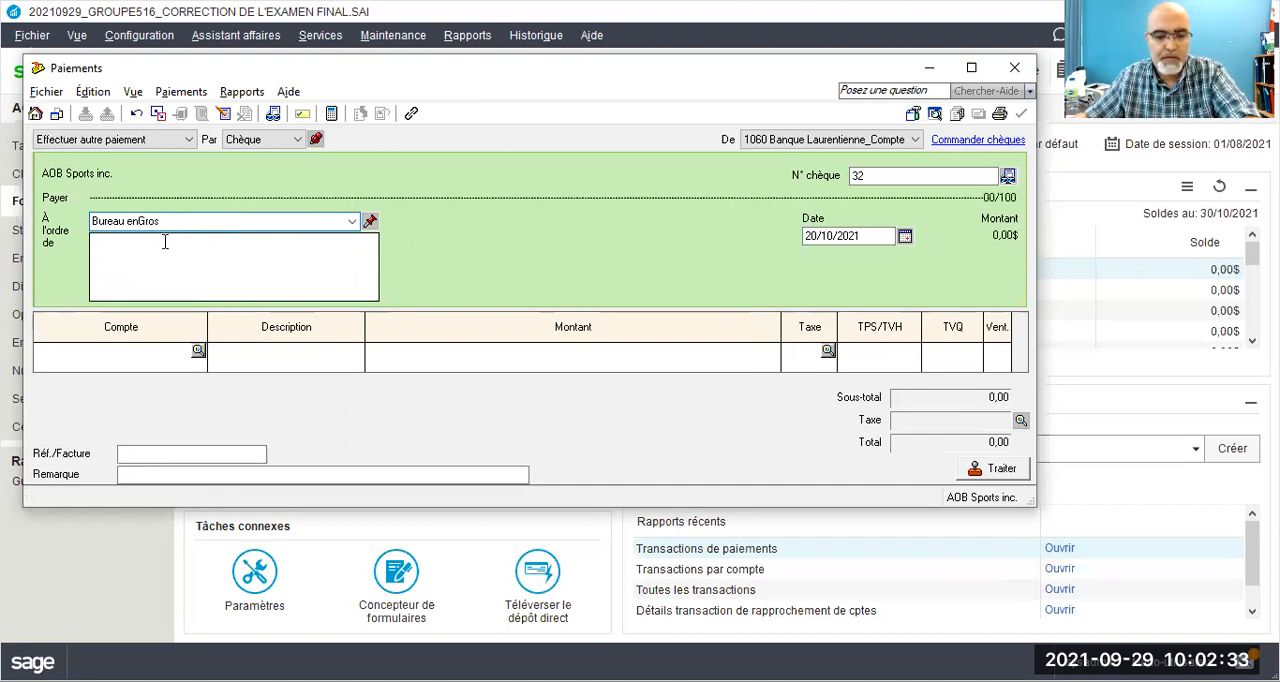
pyautogui.press('Right')
pyautogui.press('Tab')
pyautogui.click(226, 336)
# Step: Set the Bureau en Gros payment's cheque number to 23 and its date to 23/10/2021
pyautogui.moveTo(876, 175); pyautogui.dragTo(836, 182)
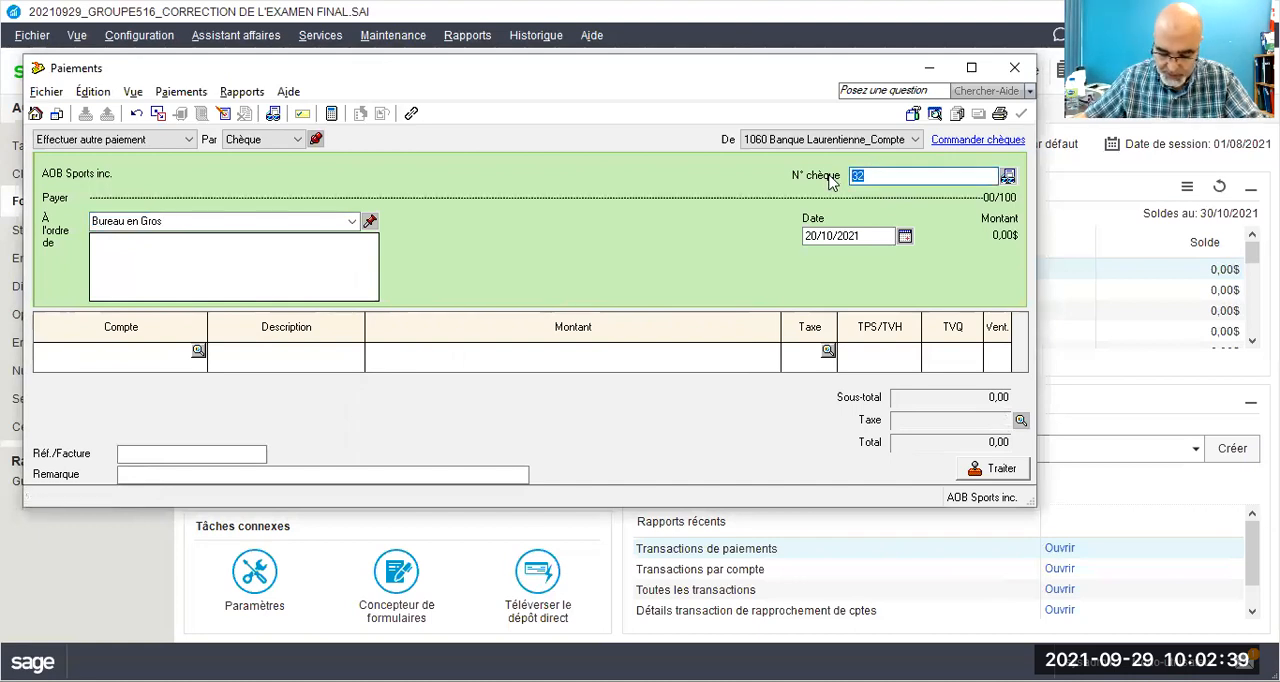
pyautogui.write('2')
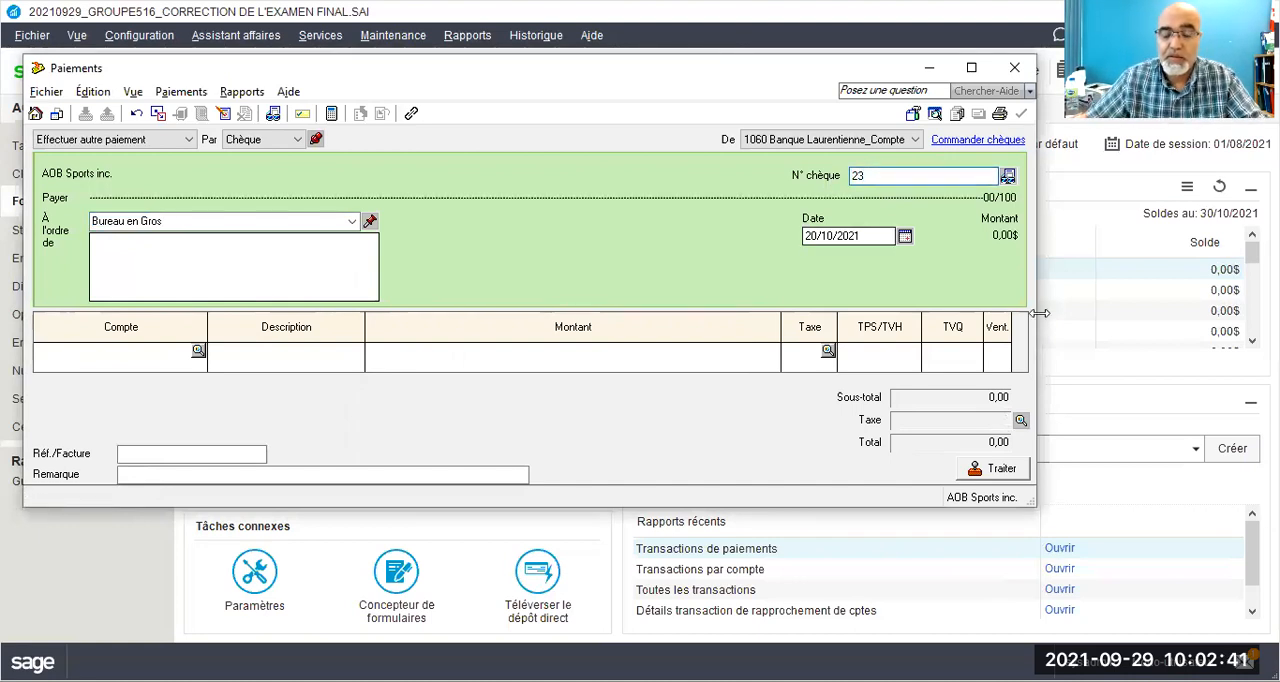
pyautogui.click(813, 236)
pyautogui.doubleClick(813, 236)
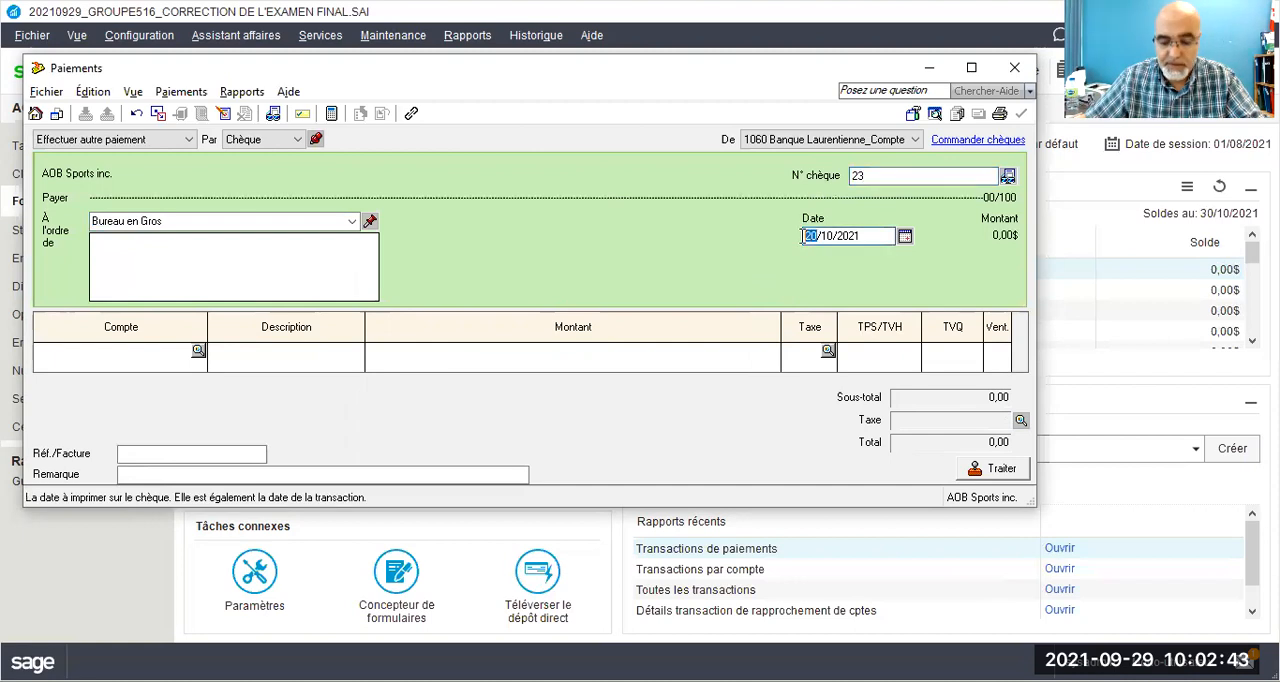
pyautogui.write('23')
# Step: Enter a payment line of 800,00 to account 5700 Fournitures de bureau with tax code GQ
pyautogui.click(135, 351)
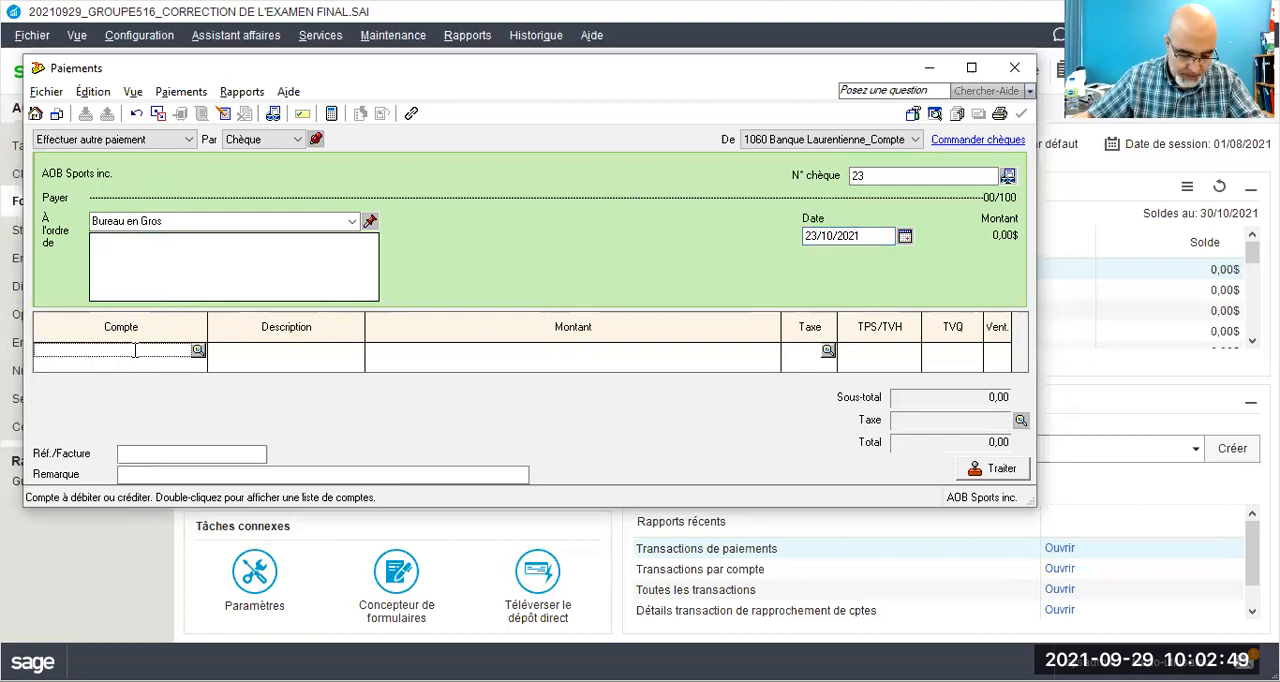
pyautogui.write('57')
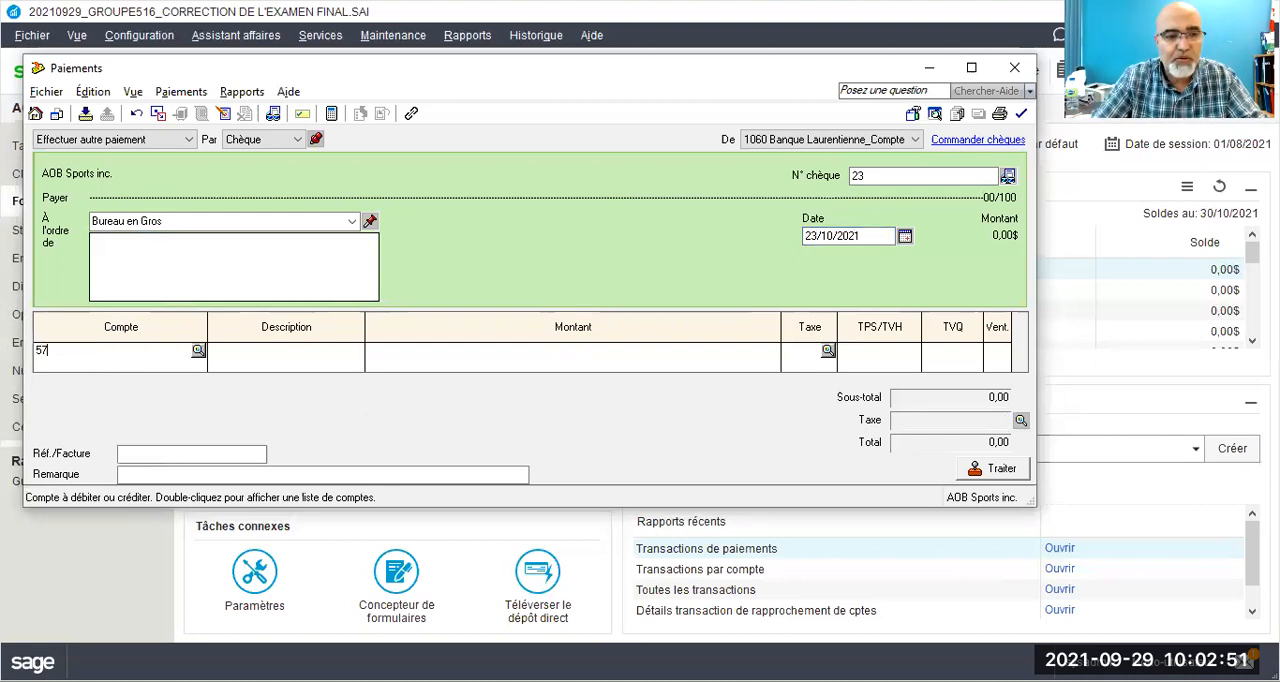
pyautogui.write('00')
pyautogui.press('Tab')
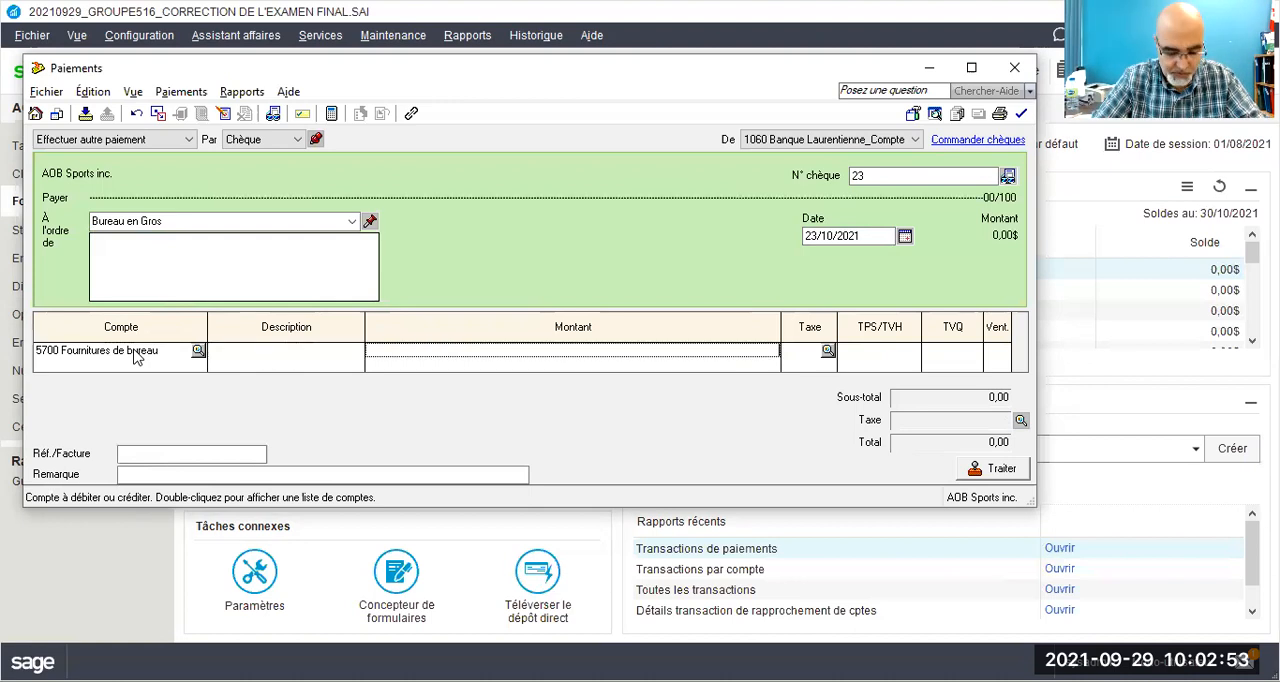
pyautogui.write('800')
pyautogui.press('Tab')
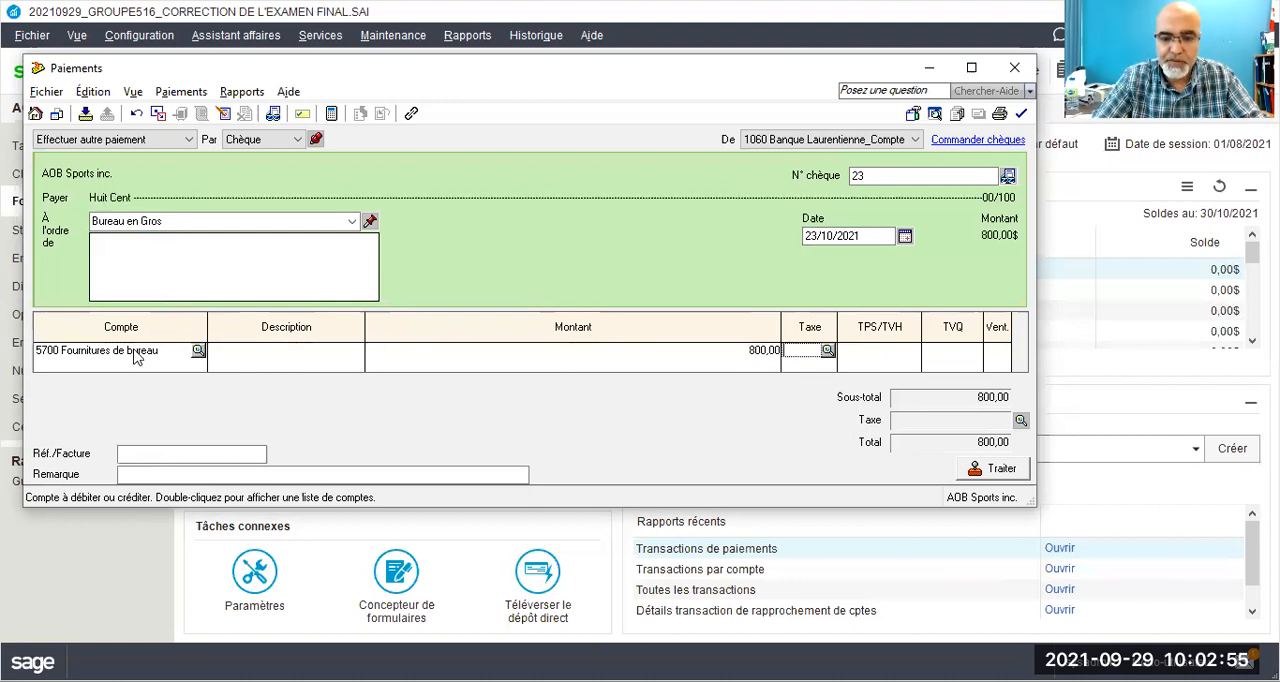
pyautogui.write('GQ')
pyautogui.press('Tab')
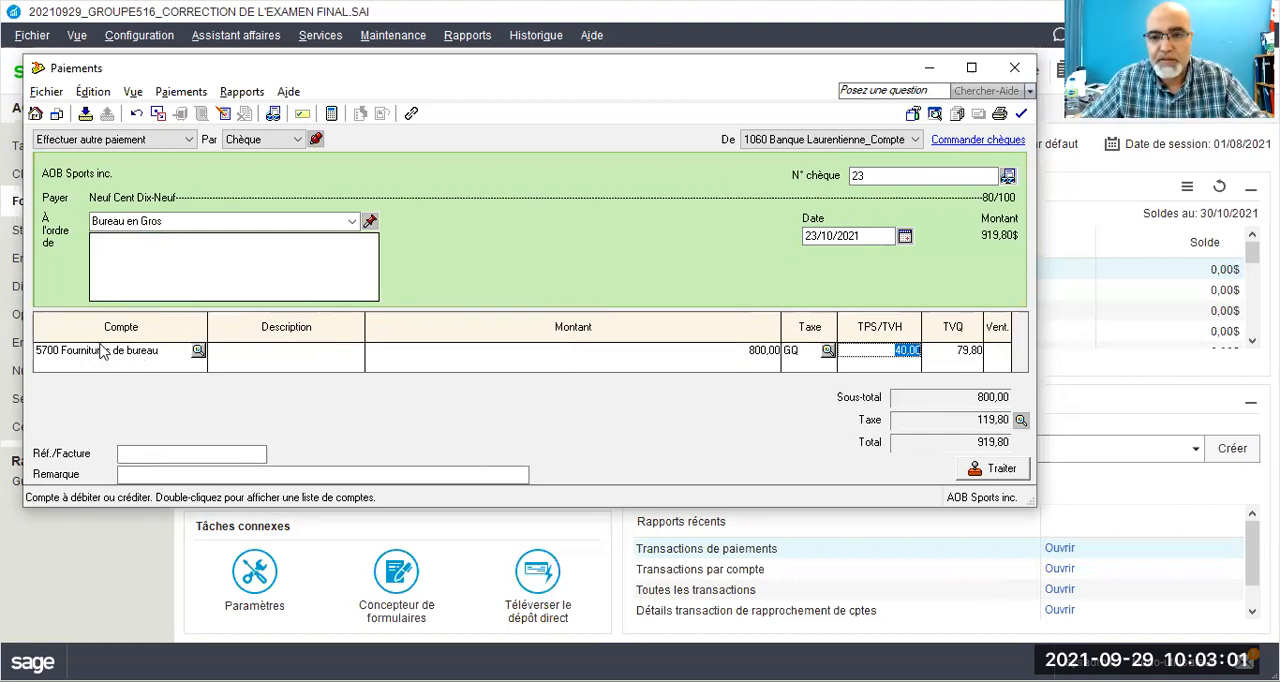
# Step: Enter BG23/21 as the Réf./Facture and process the Bureau en Gros payment, accepting the entered date and the next cheque number
pyautogui.click(131, 456)
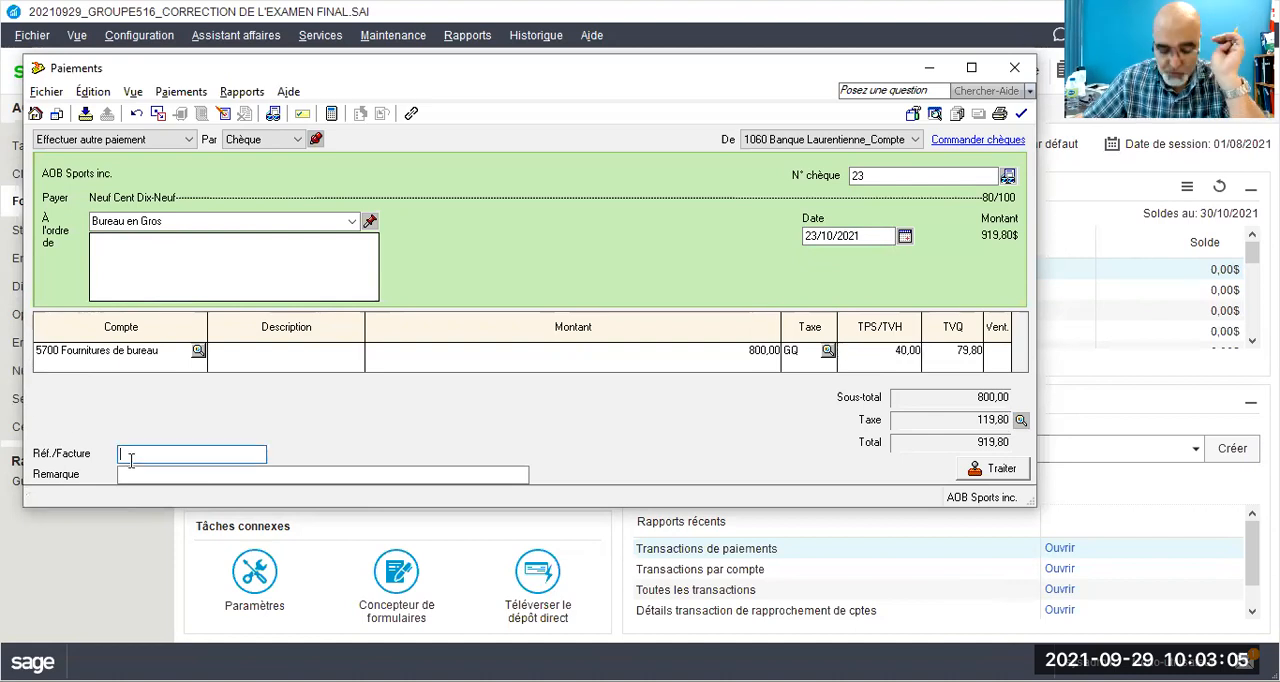
pyautogui.write('b')
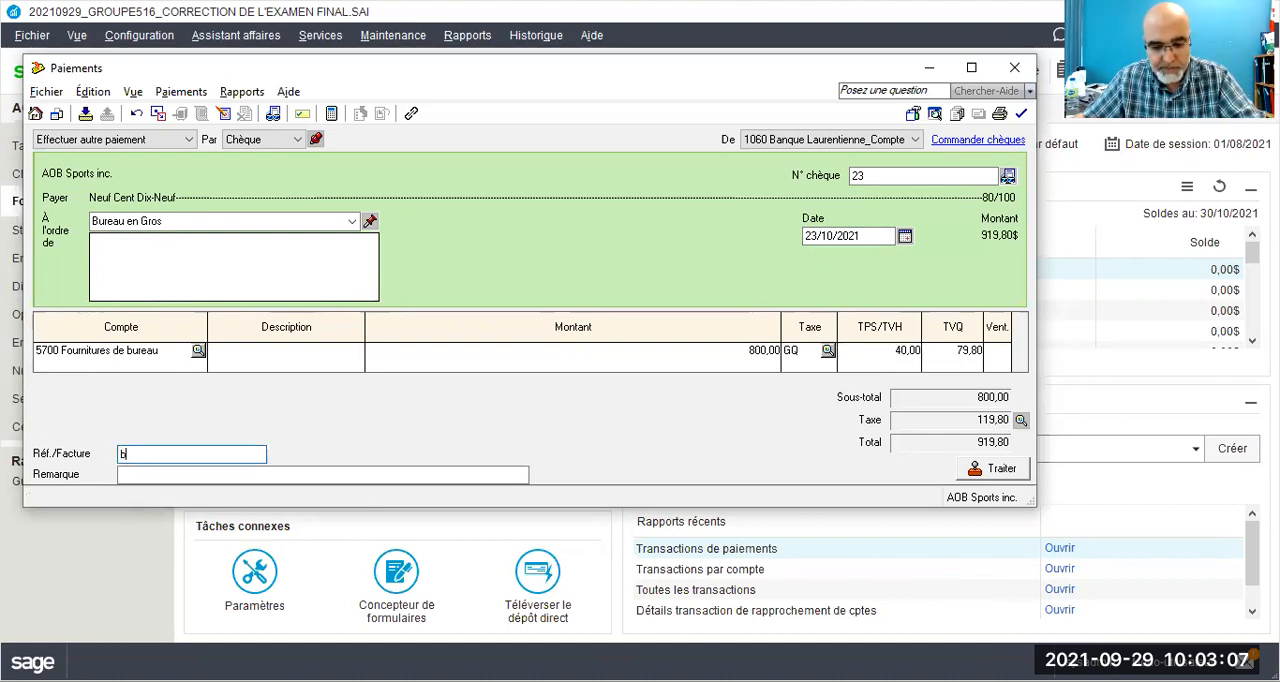
pyautogui.press('BackSpace')
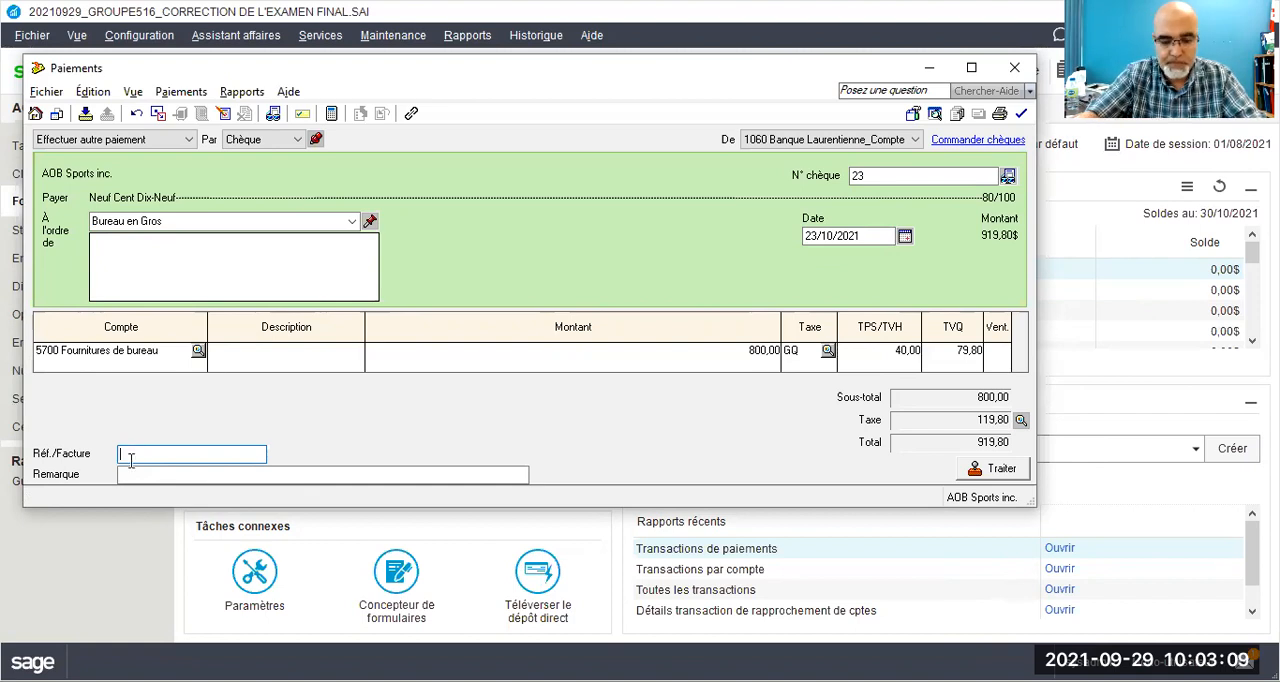
pyautogui.write('BG')
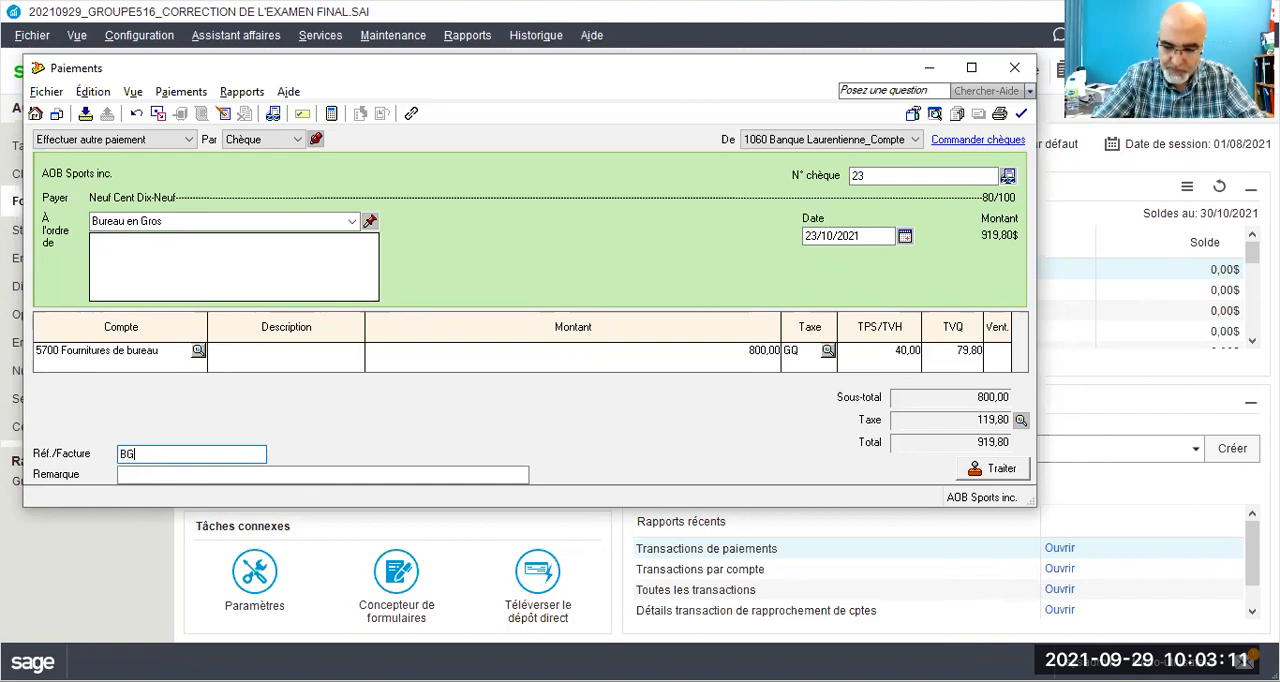
pyautogui.write('23/21')
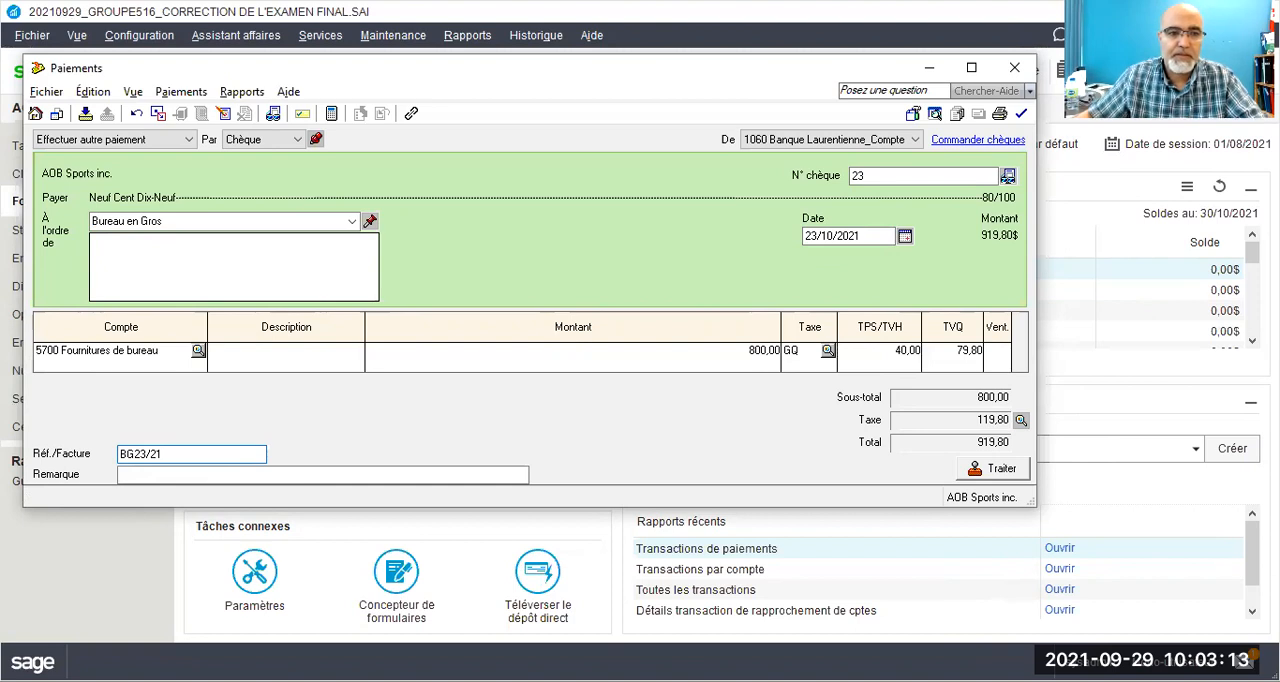
pyautogui.click(975, 477)
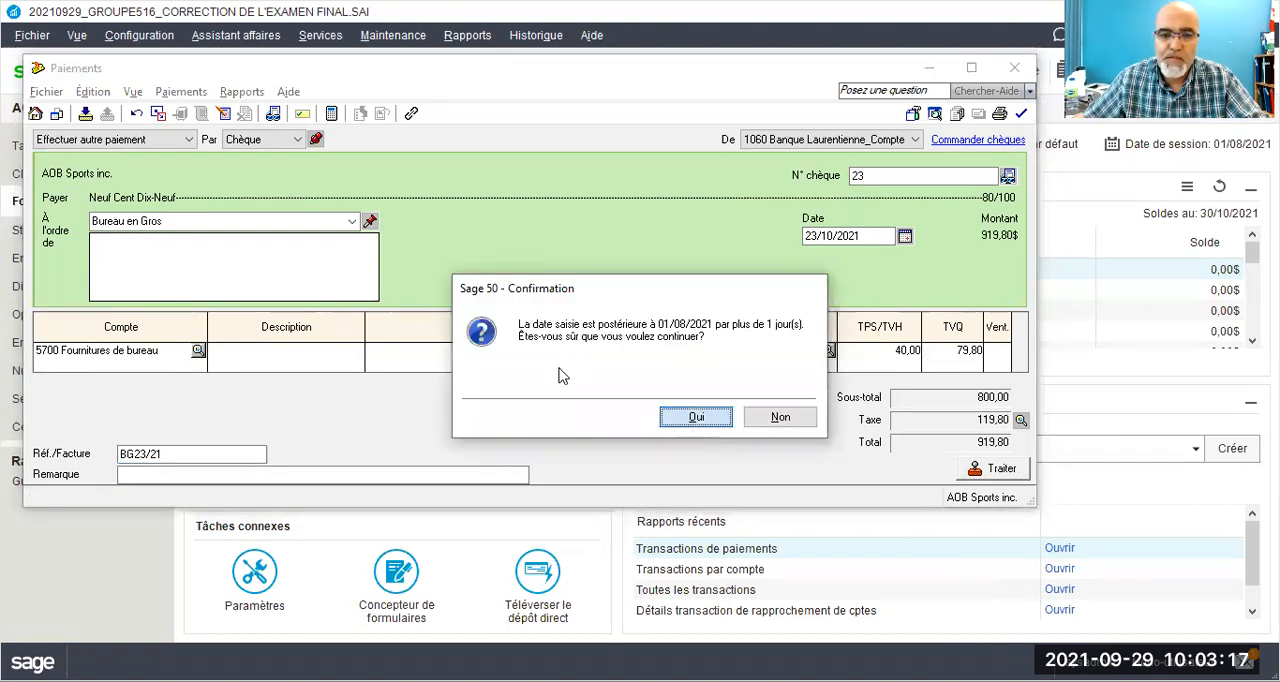
pyautogui.click(694, 418)
pyautogui.press('Return')
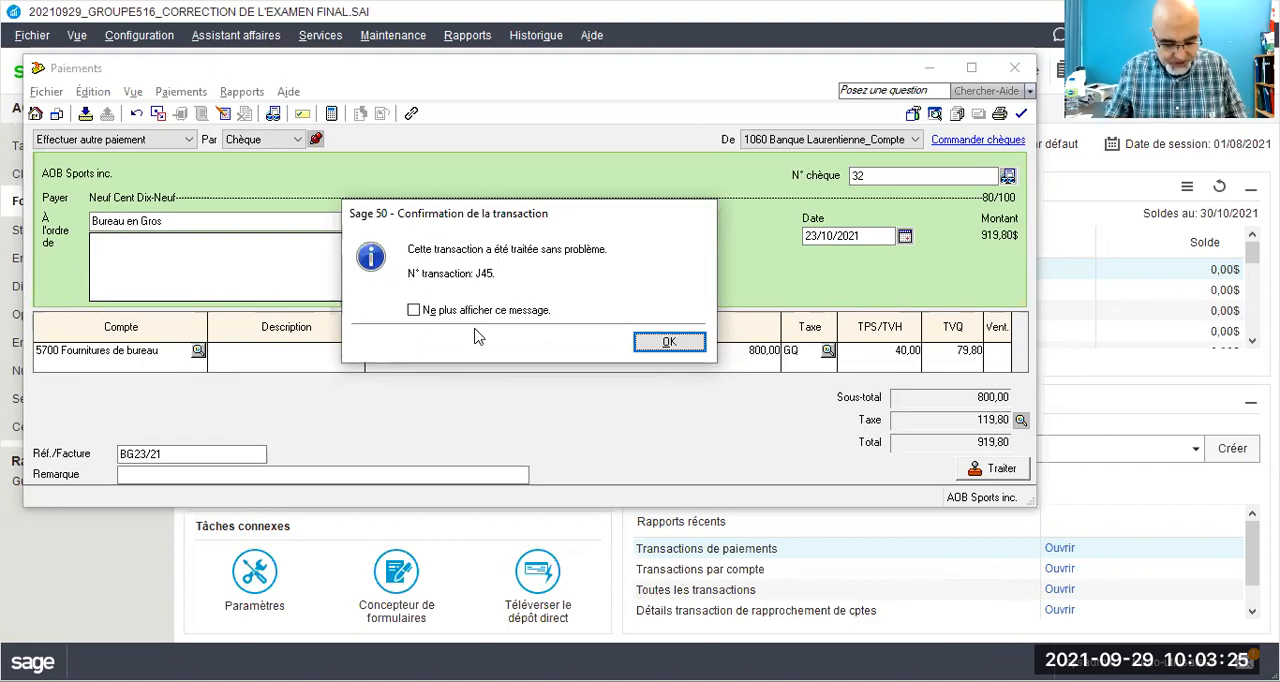
pyautogui.click(665, 343)
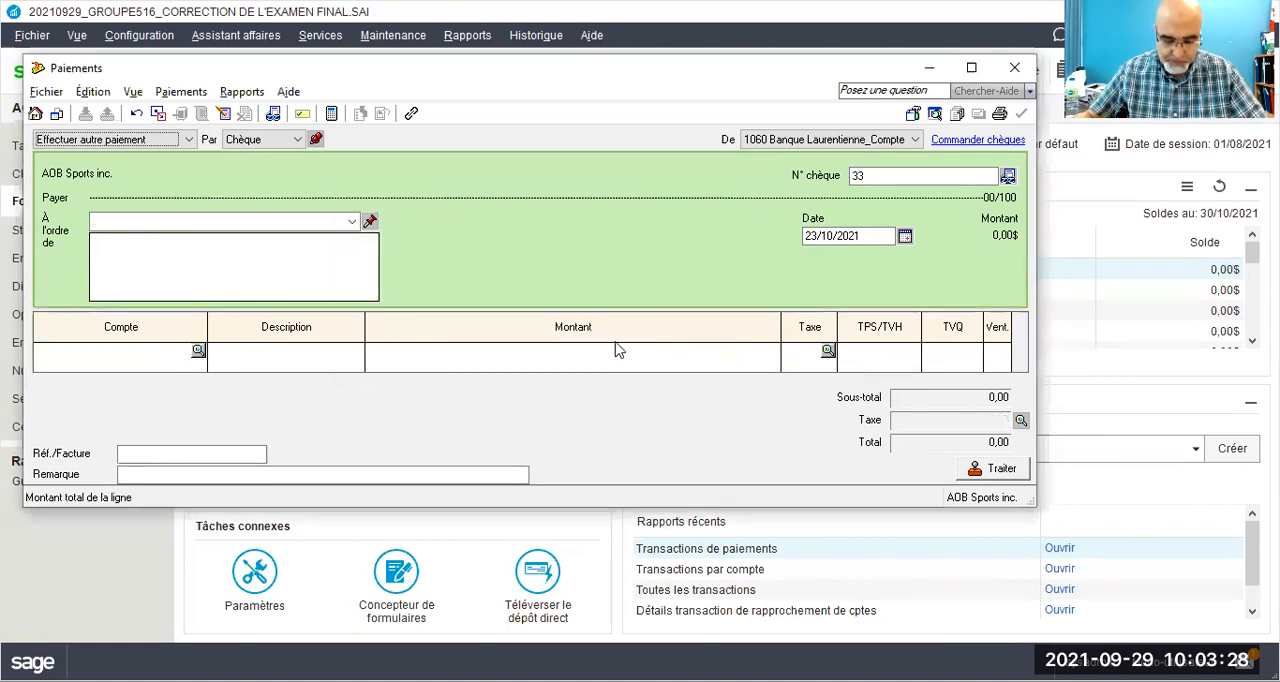
# Step: Make the new payment out to Petro Canada with cheque number 24 and date 26/10/2021
pyautogui.click(352, 222)
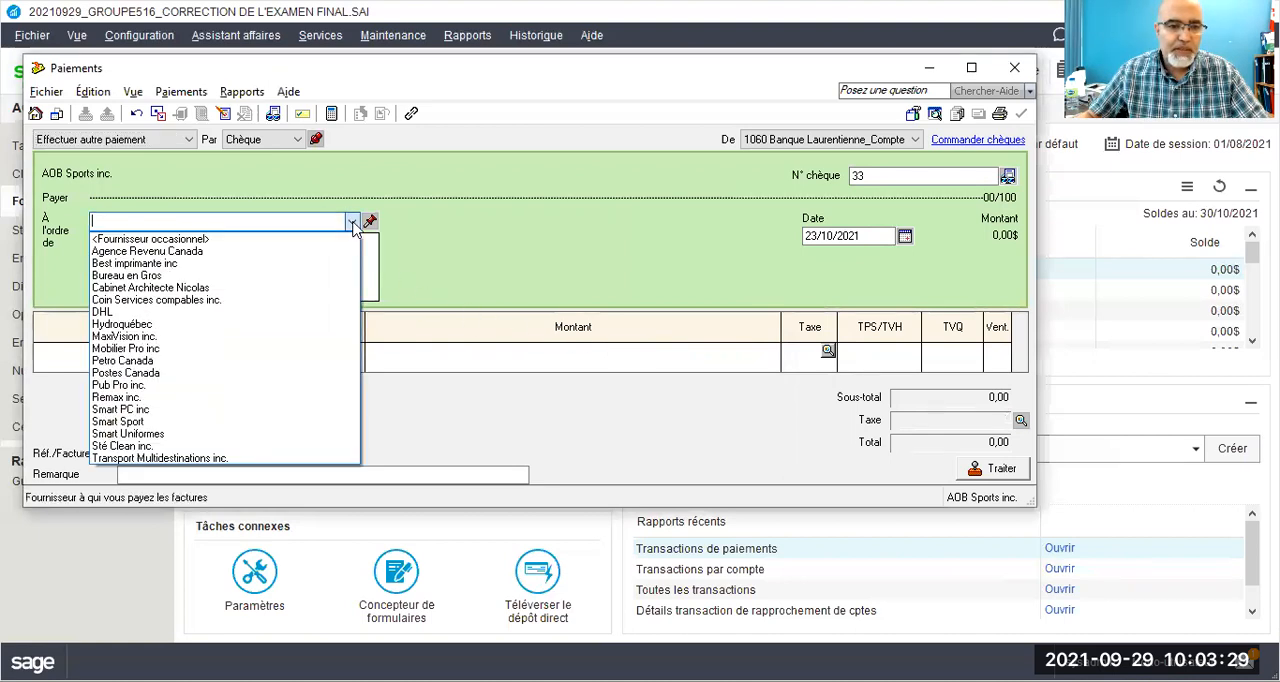
pyautogui.click(134, 362)
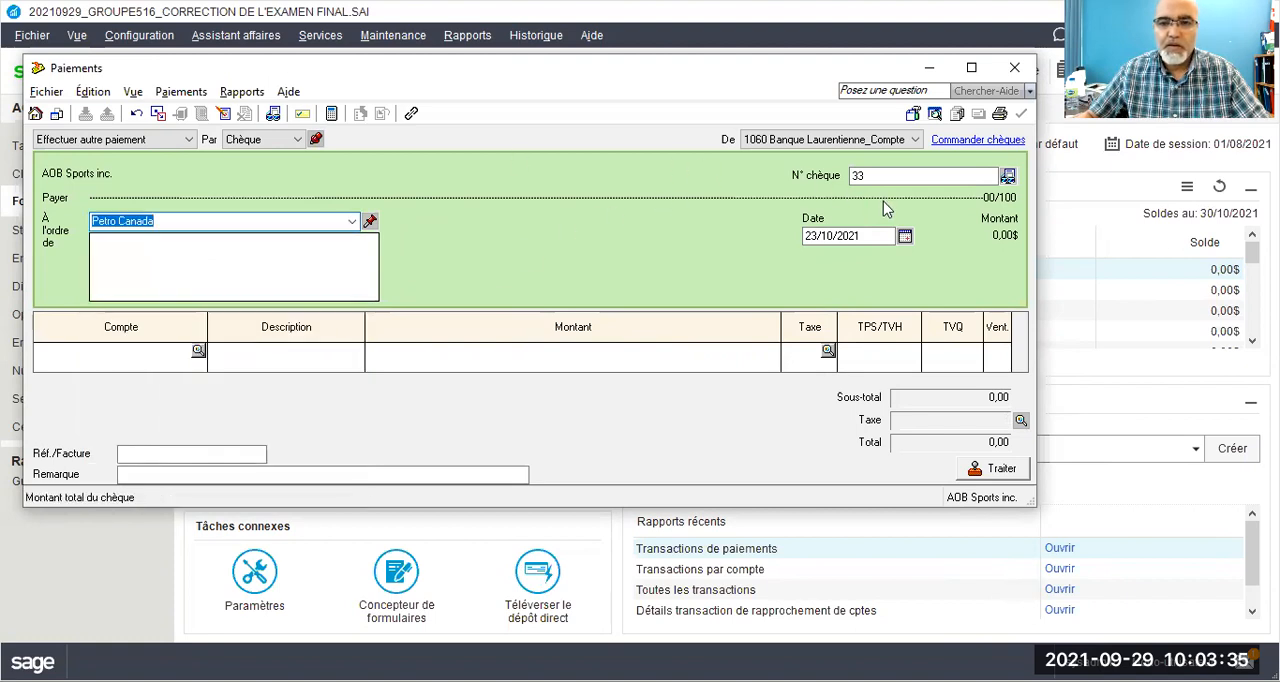
pyautogui.click(852, 178)
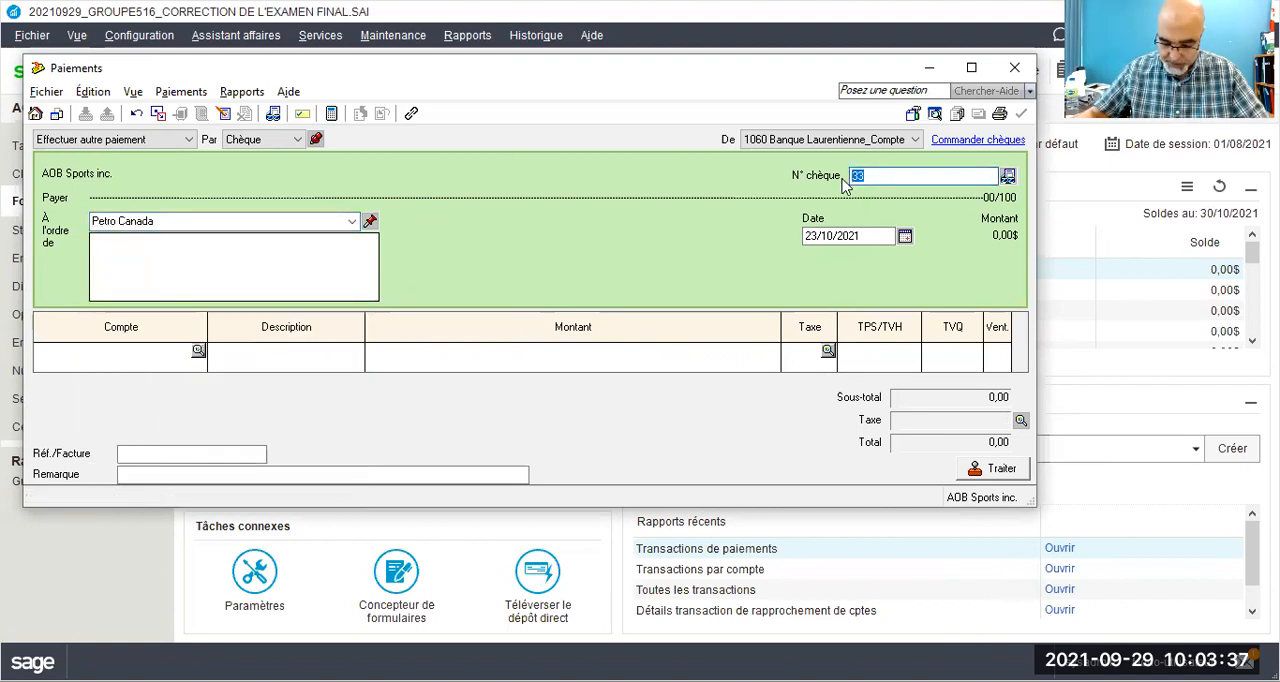
pyautogui.write('24')
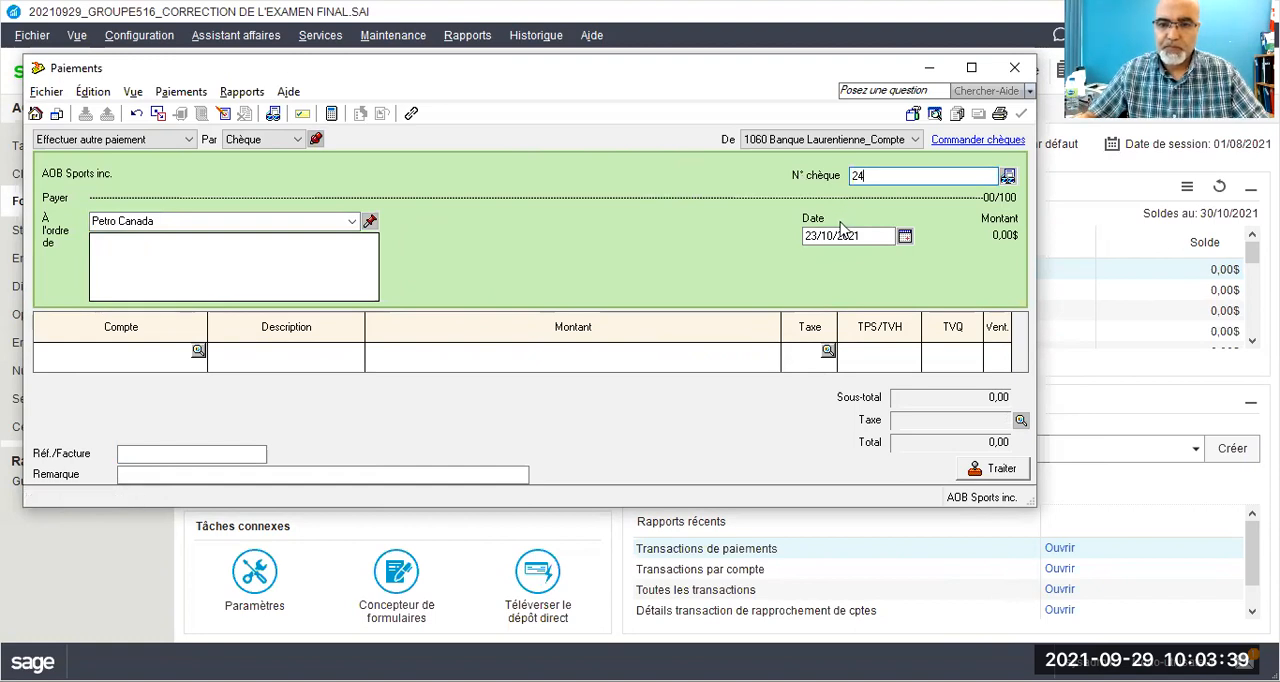
pyautogui.press('Tab')
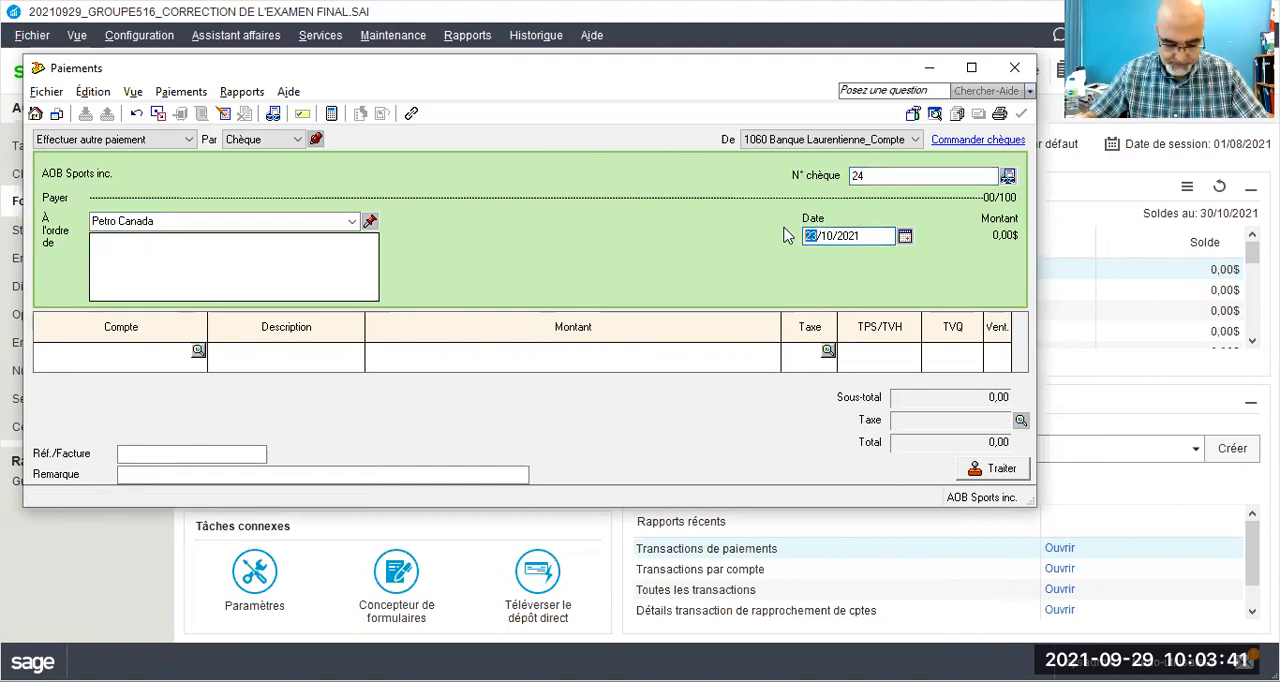
pyautogui.write('26')
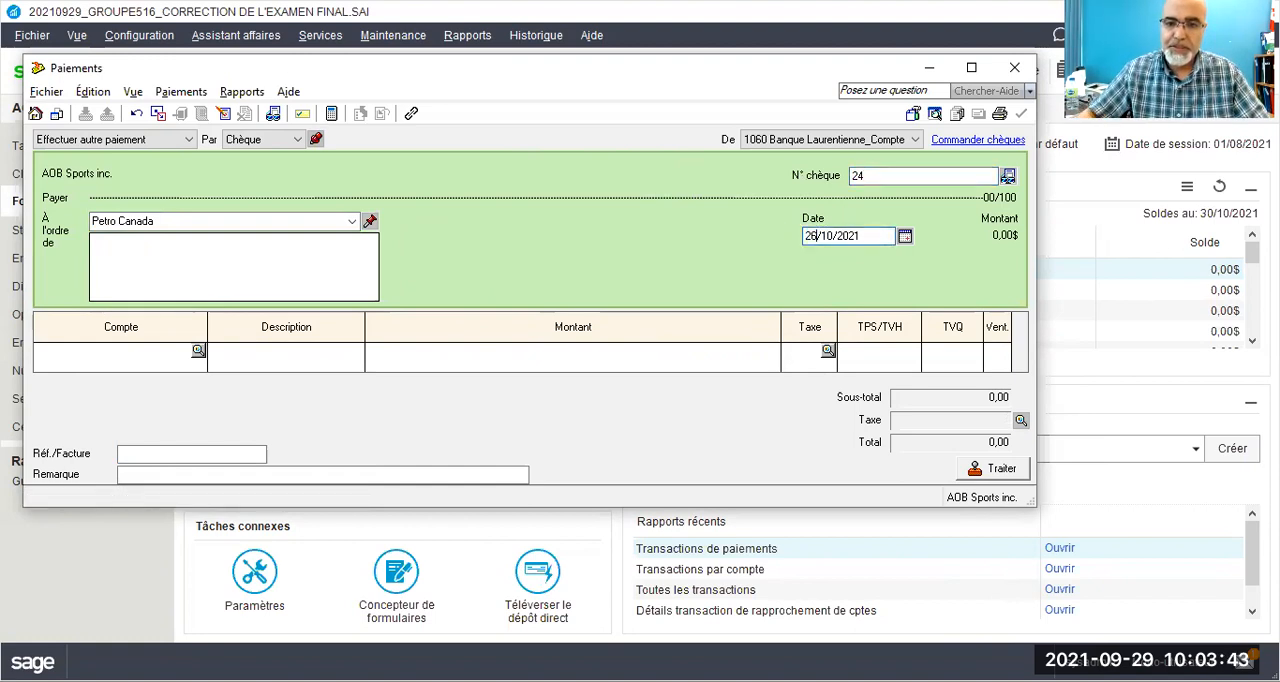
# Step: Enter a payment line of 1 200,00 to account 5730 Carburant with tax code GQ
pyautogui.click(180, 352)
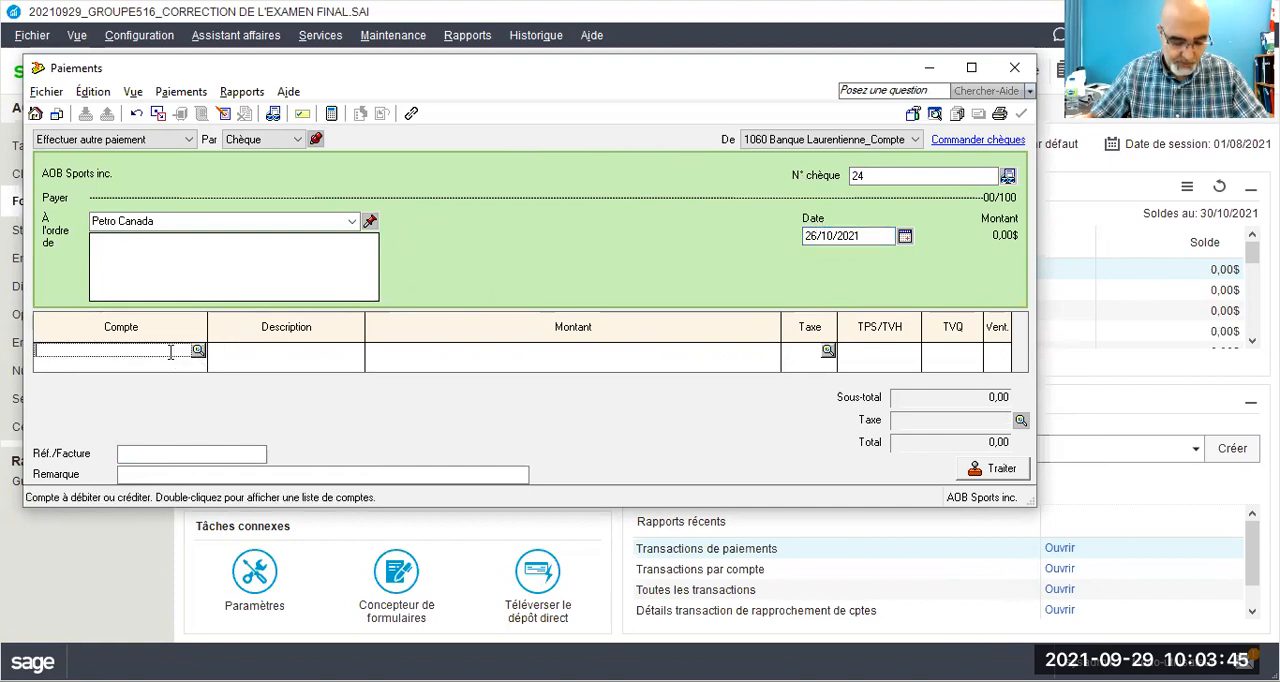
pyautogui.write('5730')
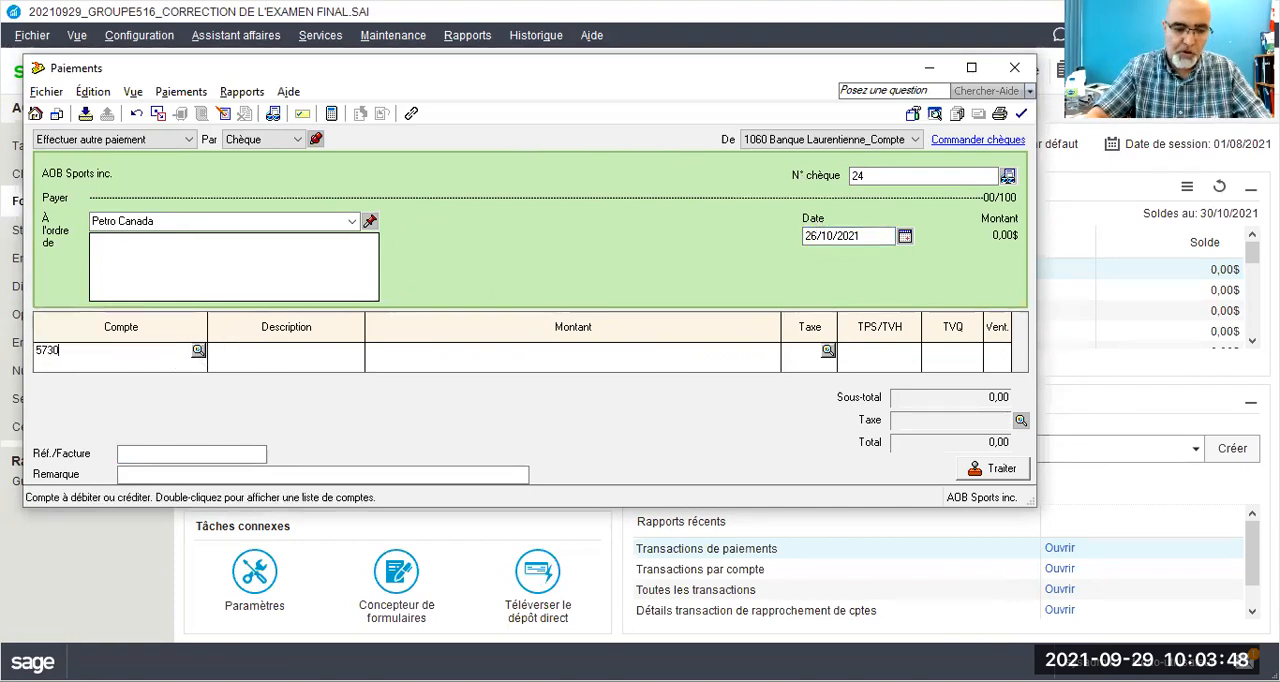
pyautogui.press('Tab')
pyautogui.press('Tab')
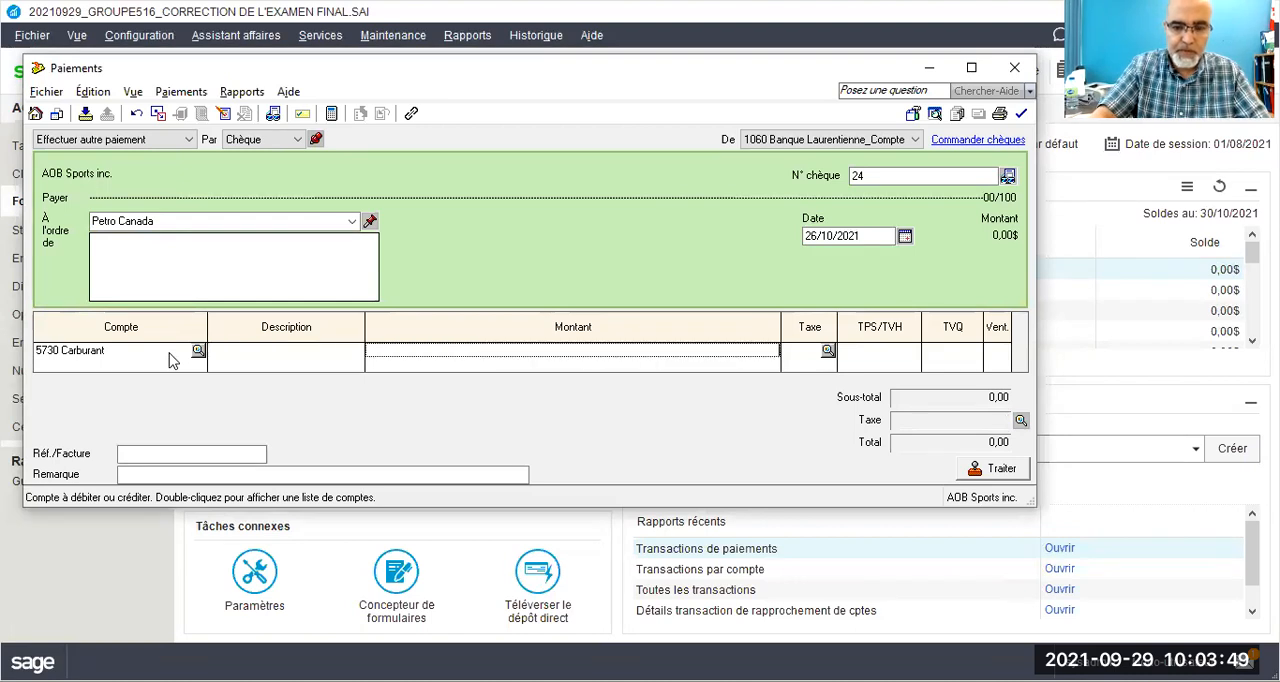
pyautogui.write('1 200,00')
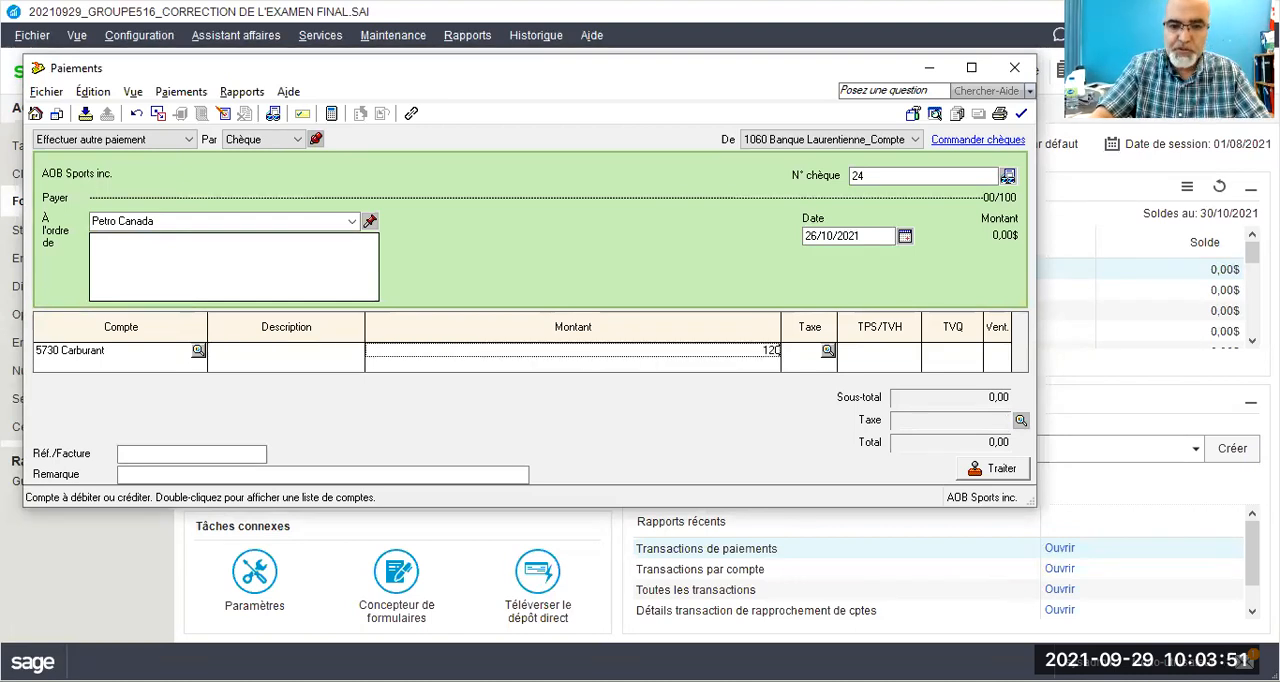
pyautogui.press('Tab')
pyautogui.write('GQ')
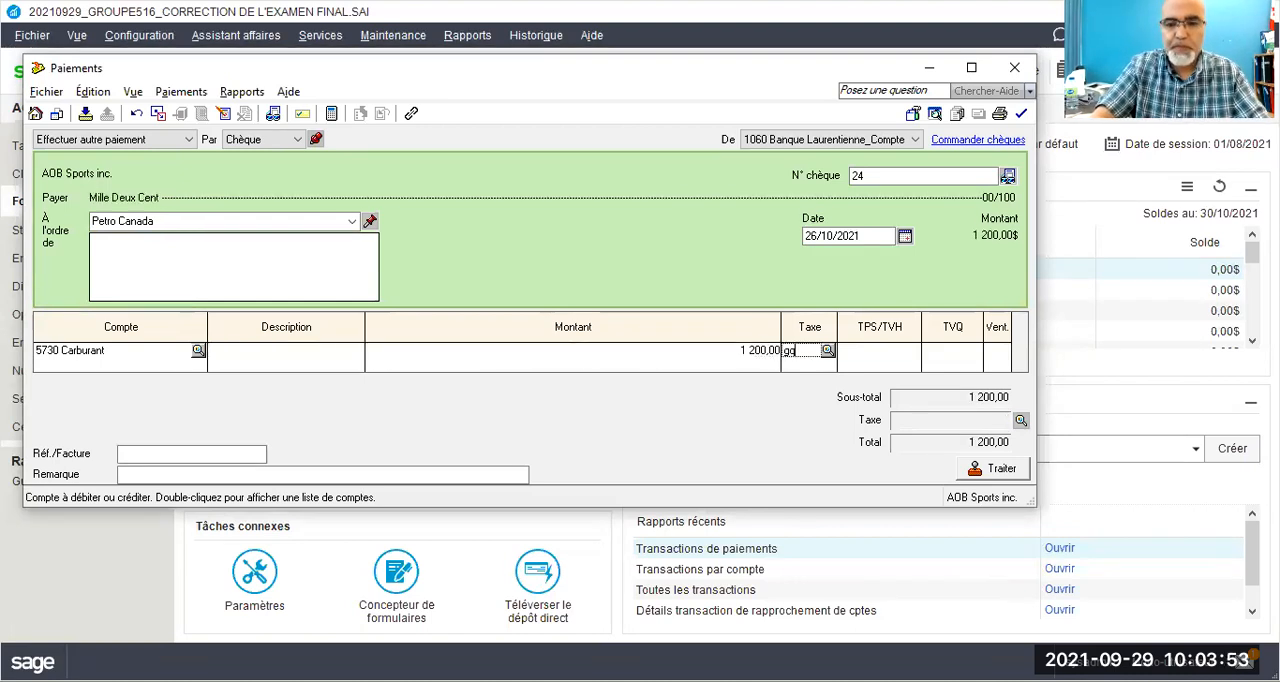
pyautogui.press('Tab')
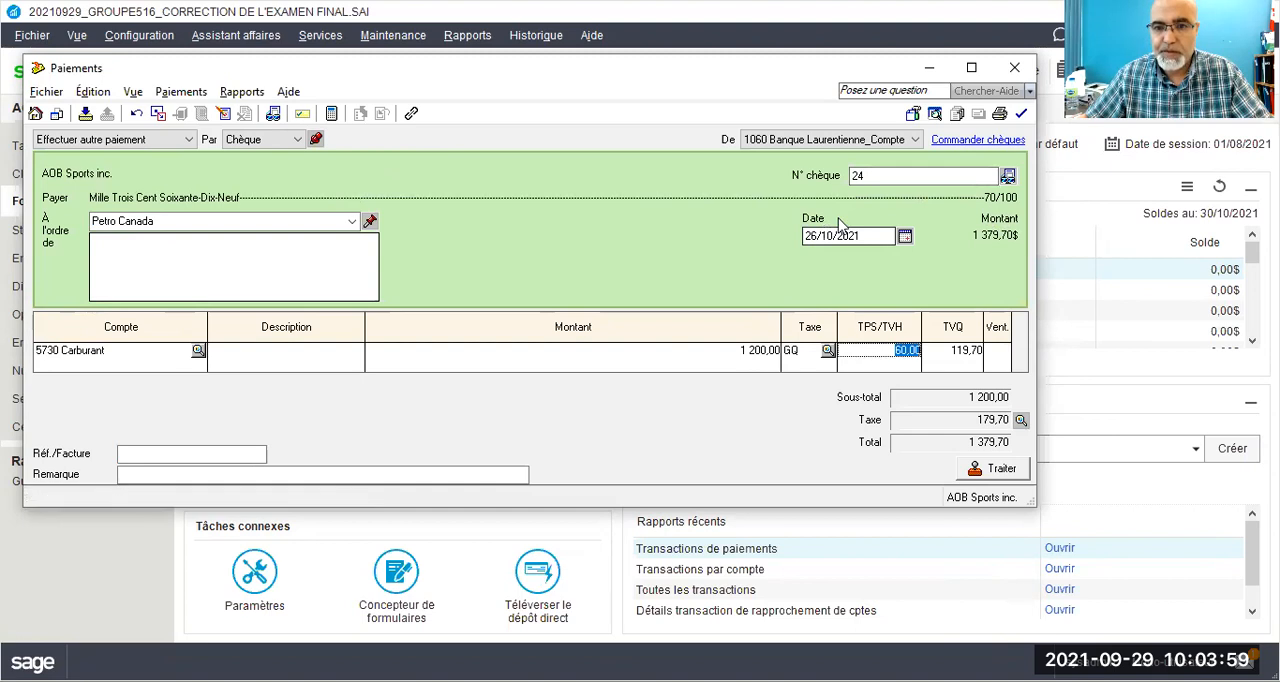
# Step: Enter PC26/21 as the Réf./Facture and process the Petro Canada payment, accepting the date and declining the next cheque number to keep 24
pyautogui.click(232, 452)
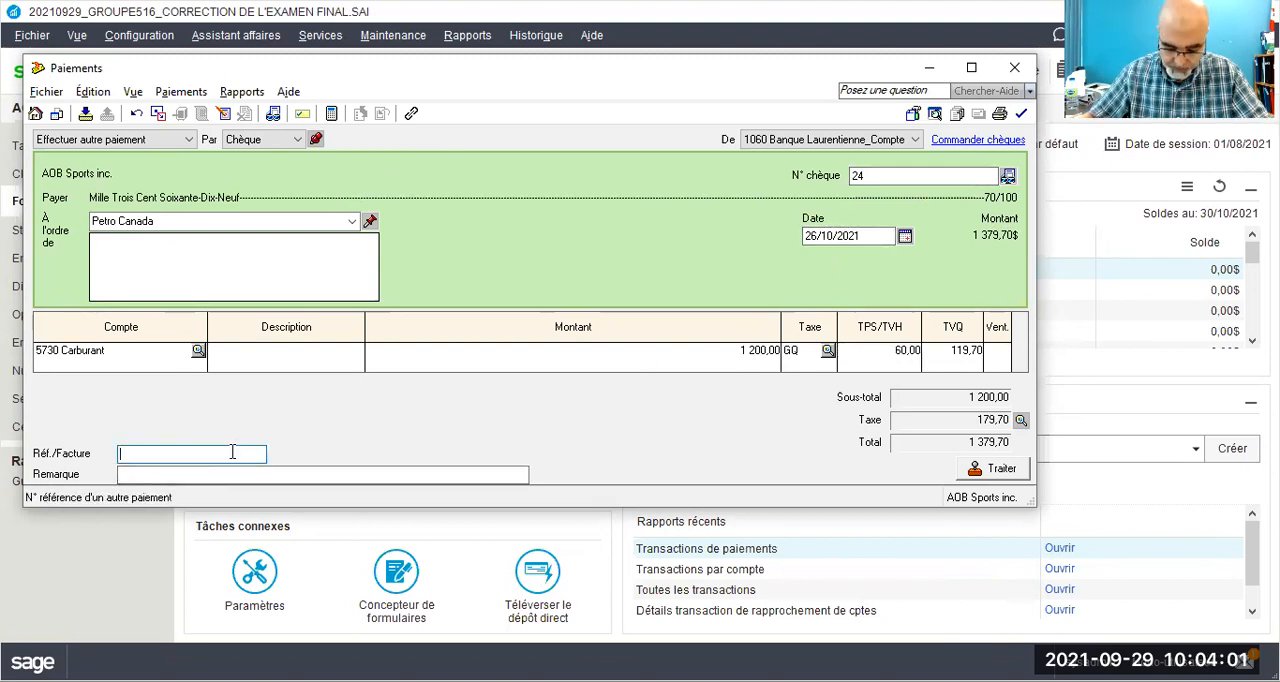
pyautogui.write('P')
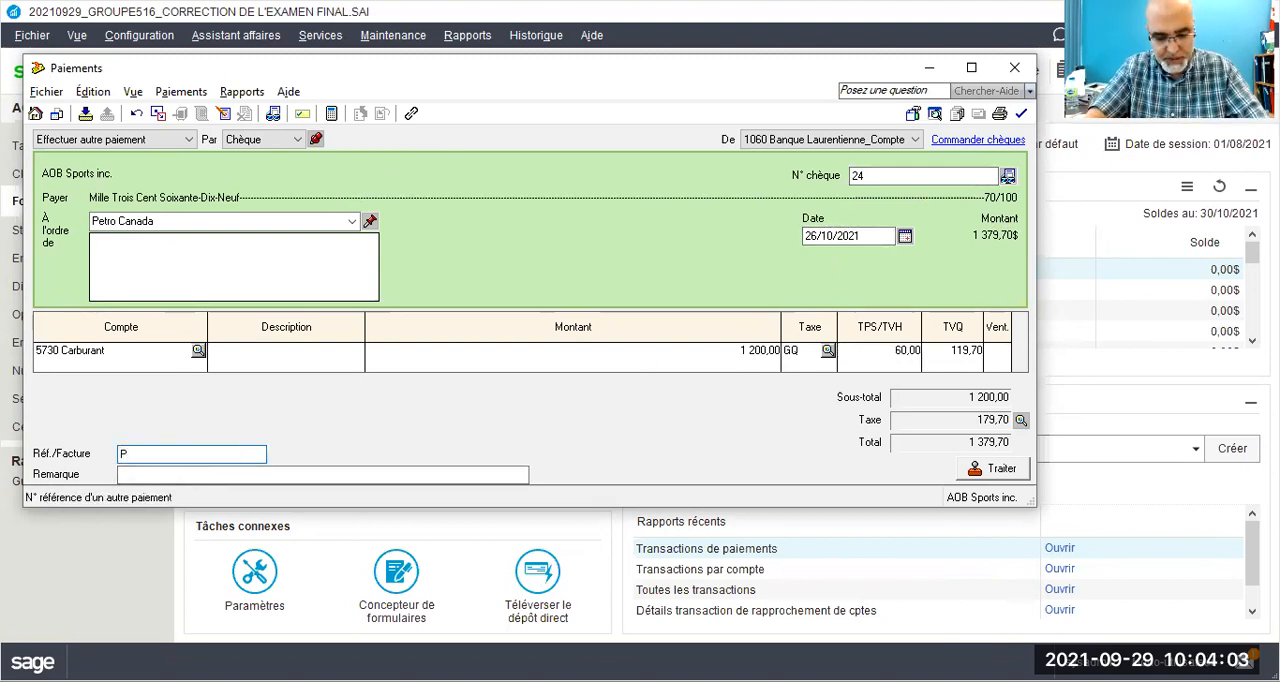
pyautogui.write('C26/')
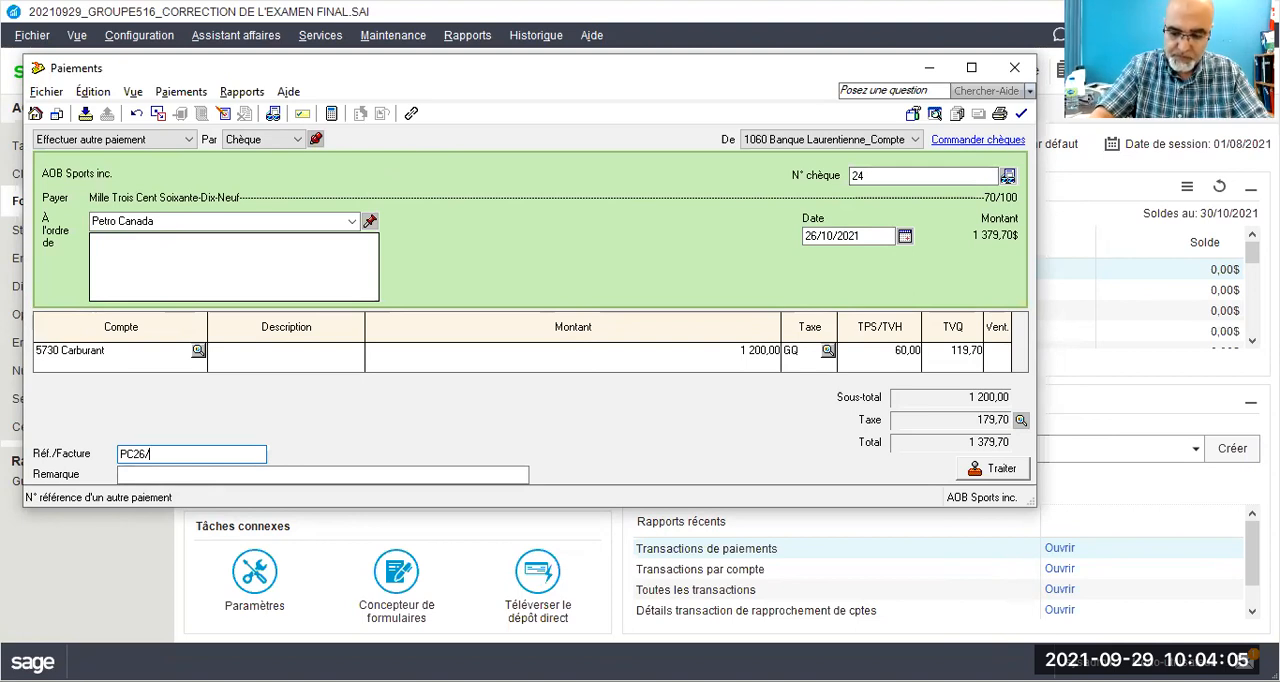
pyautogui.write('21')
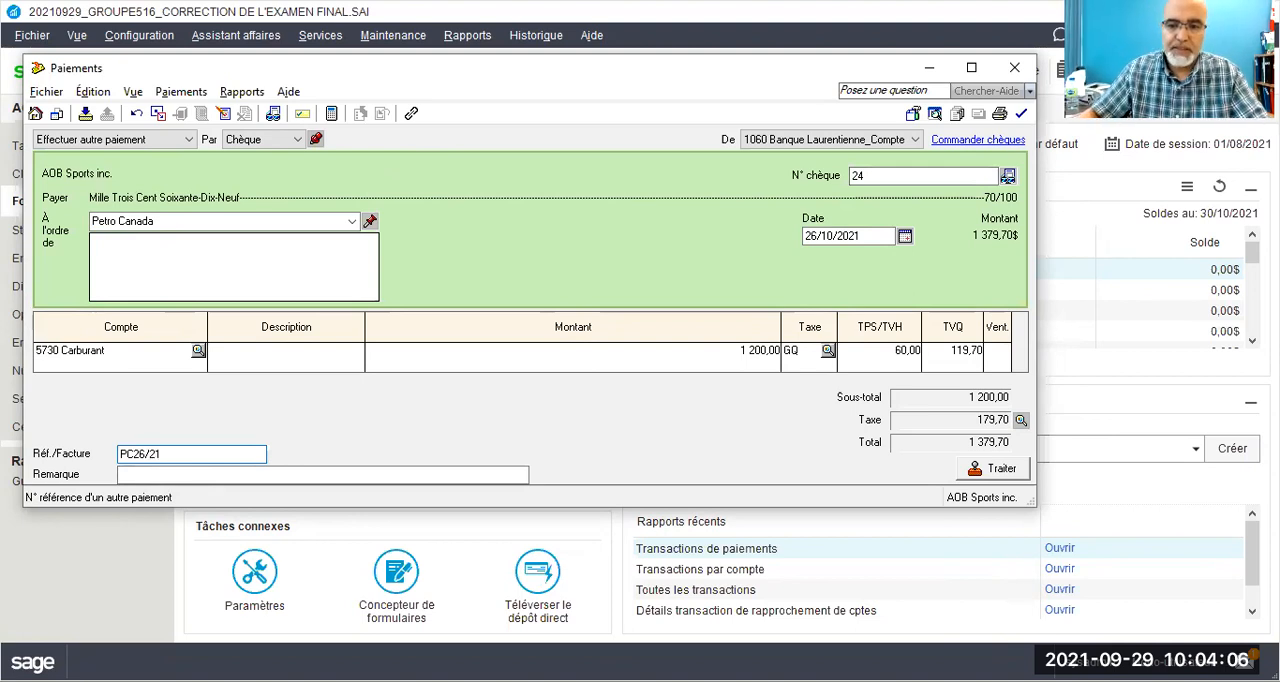
pyautogui.click(1002, 476)
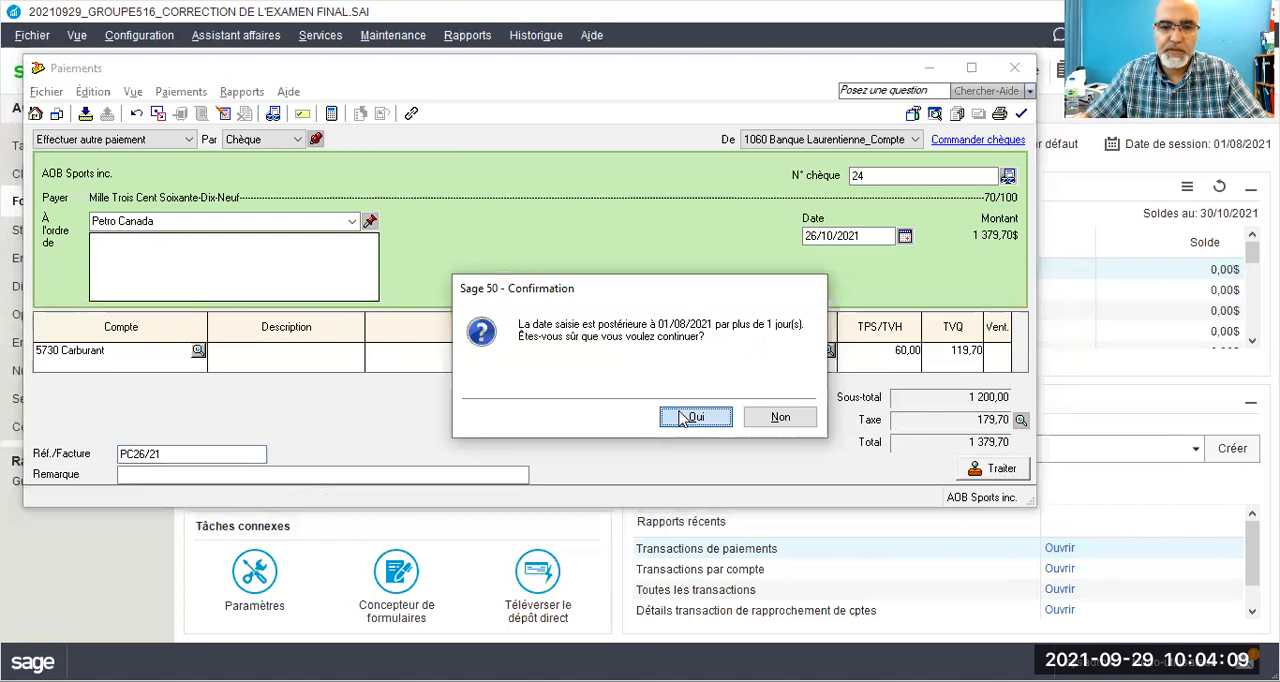
pyautogui.click(684, 418)
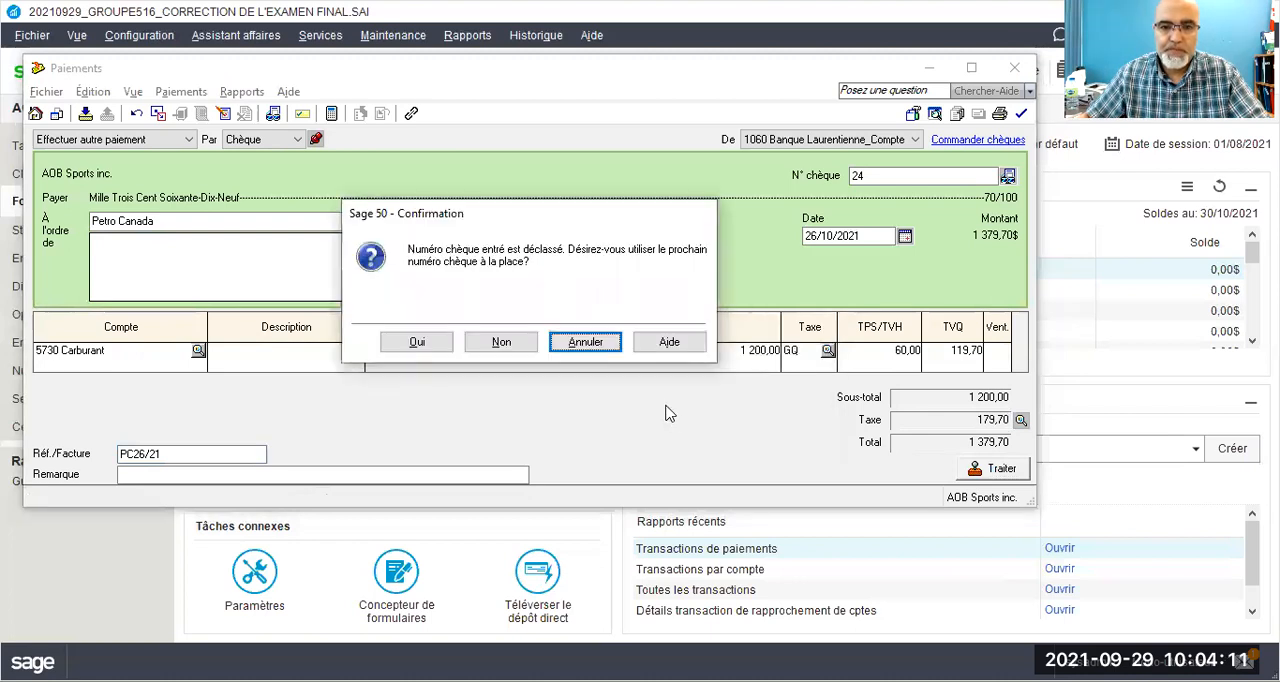
pyautogui.click(490, 340)
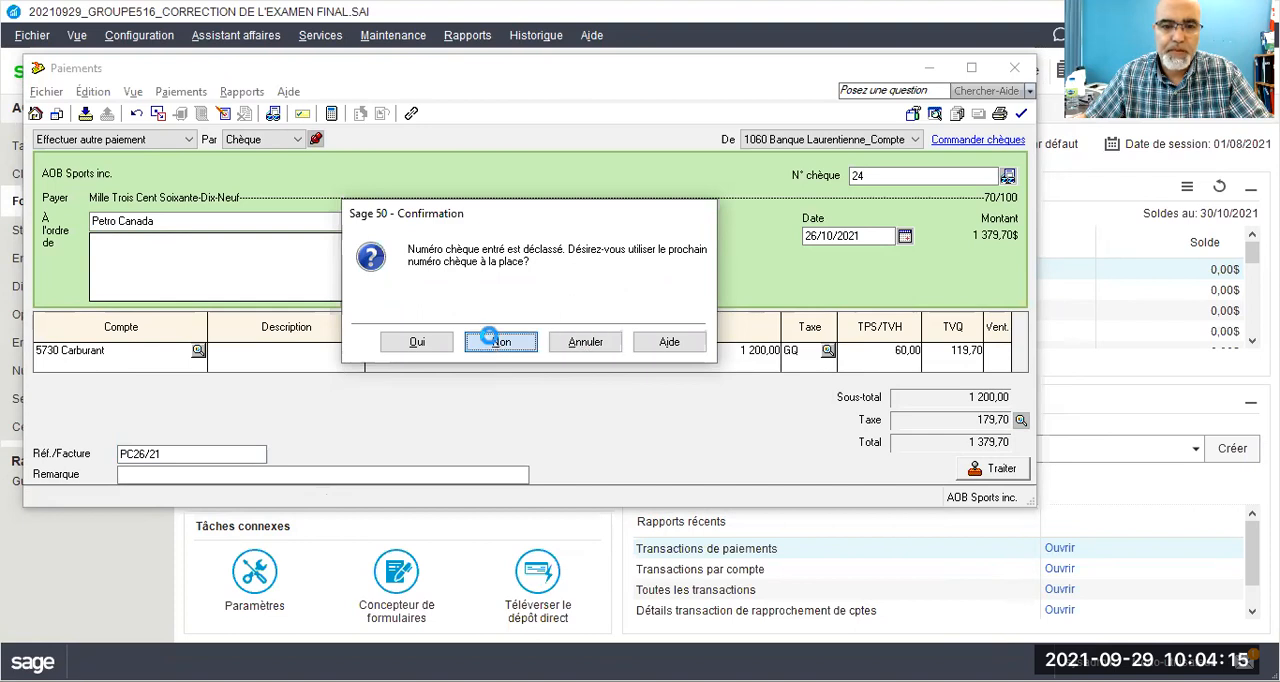
pyautogui.click(666, 342)
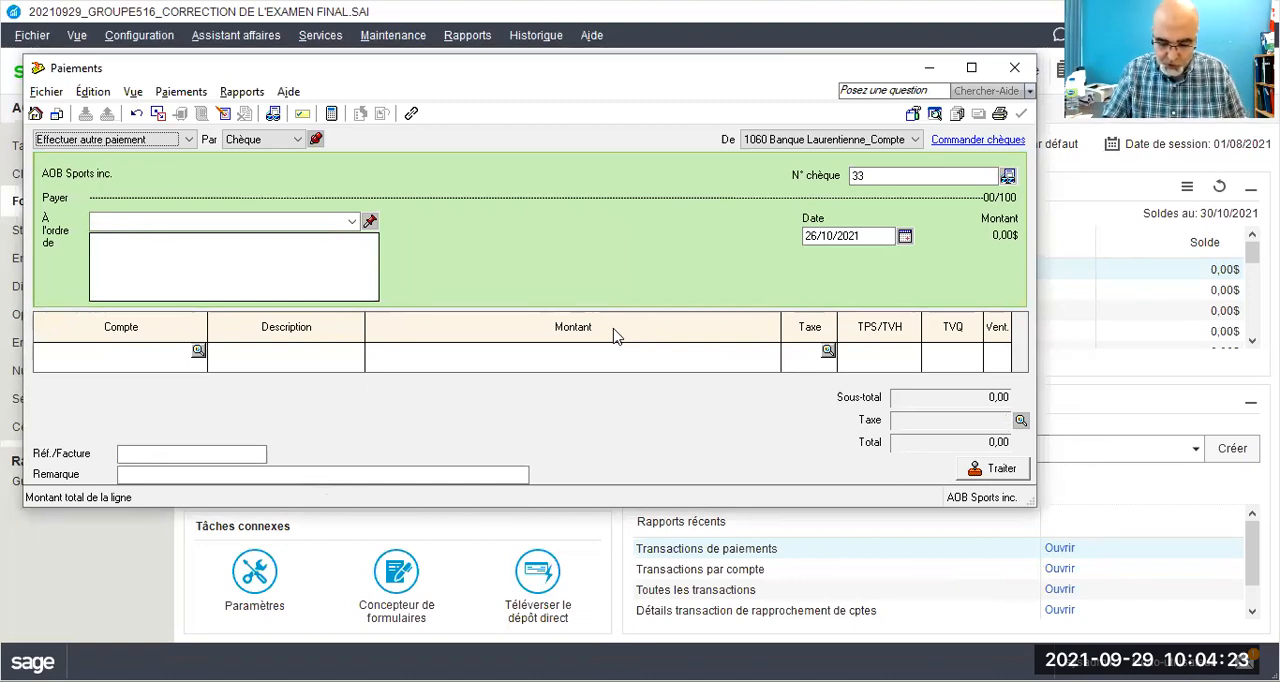
# Step: Make the new payment out to Le Monde de Bricolage Pro inc., adding it to the supplier list by quick add
pyautogui.click(333, 222)
pyautogui.write('Le Monde ')
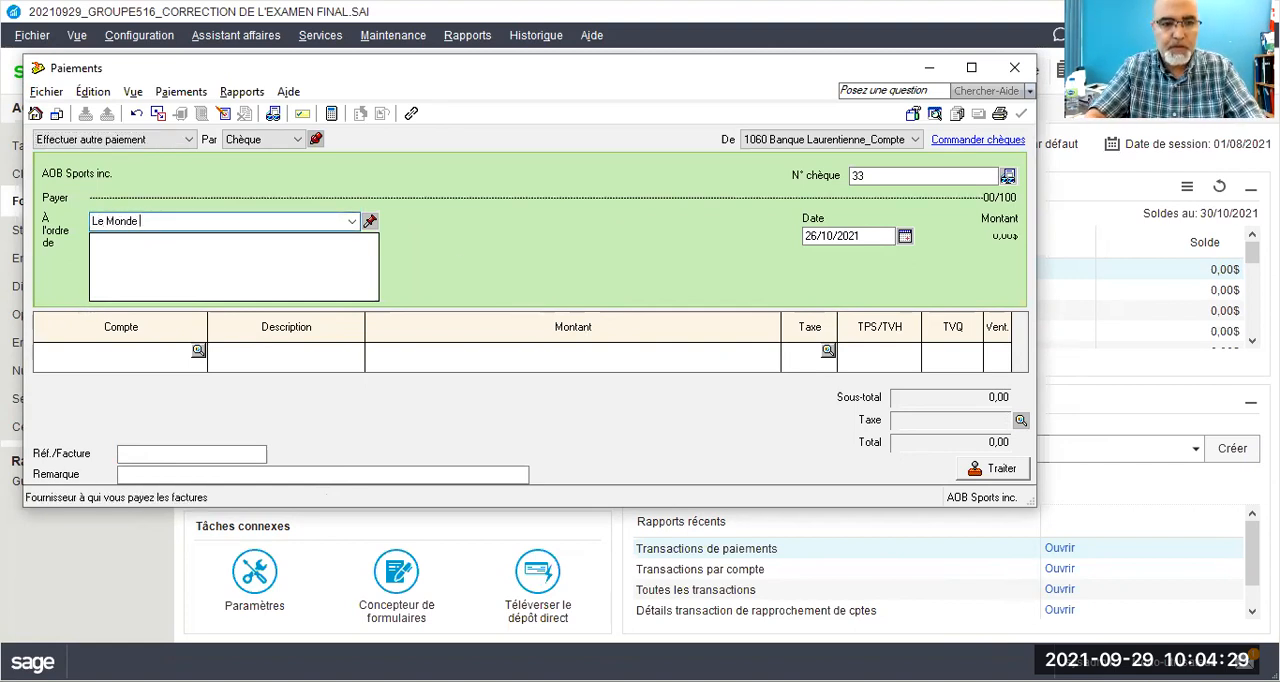
pyautogui.write('de Bricolage Pro inc.')
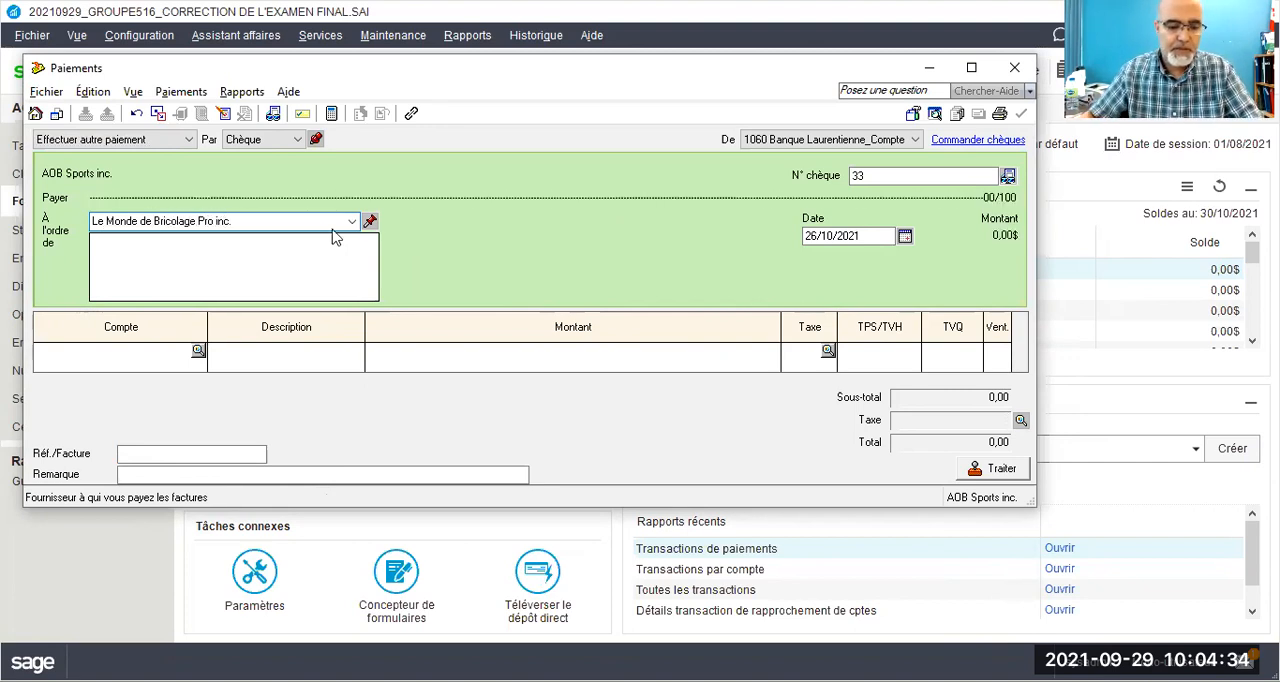
pyautogui.press('Tab')
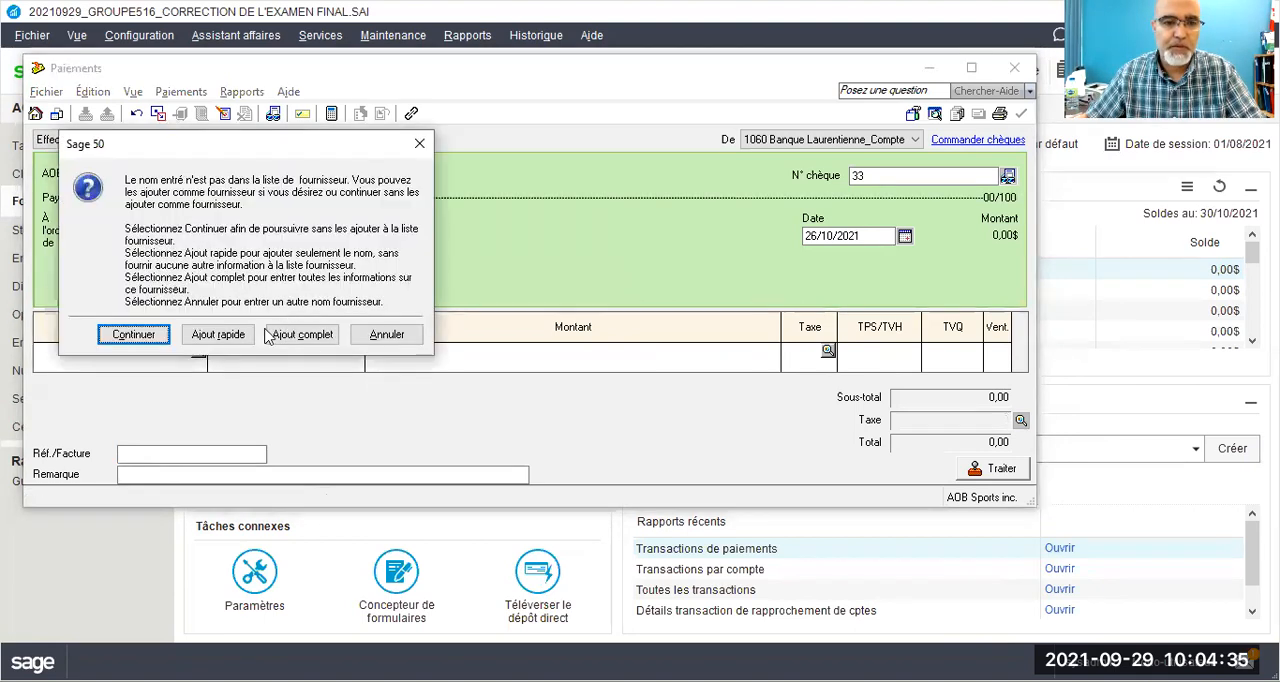
pyautogui.click(243, 344)
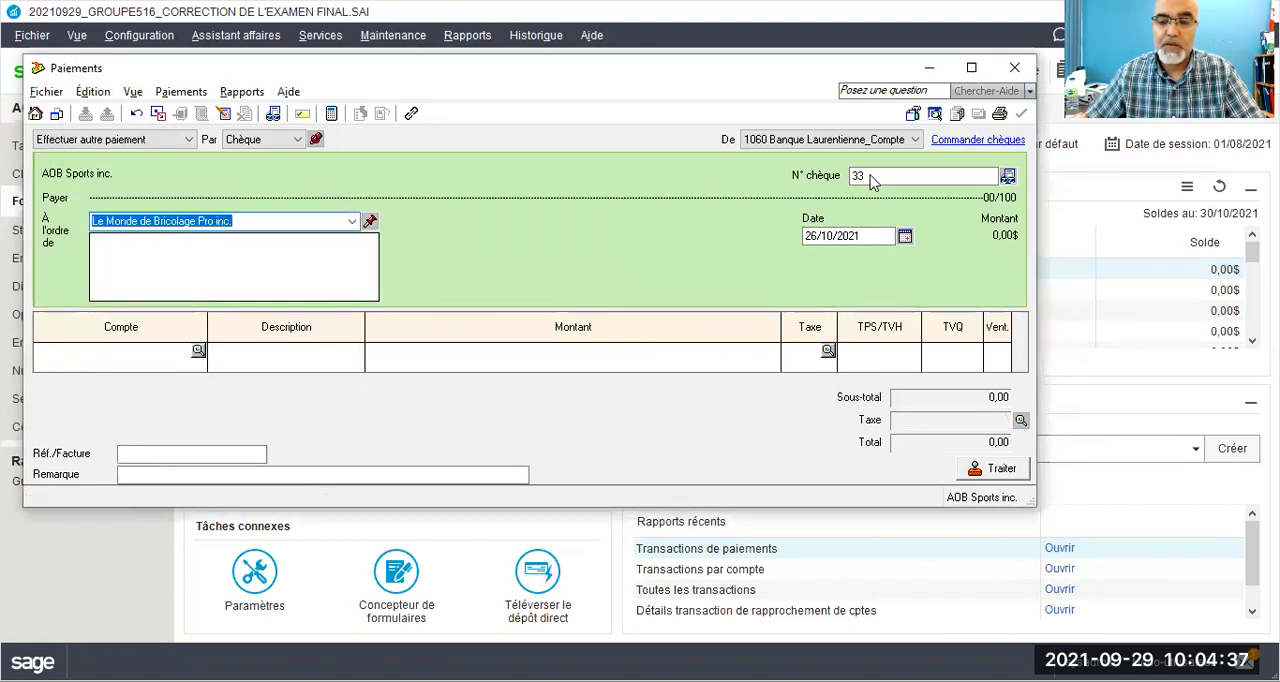
# Step: Set the Le Monde de Bricolage Pro inc. payment's cheque number to 26 and the day of its date to 28
pyautogui.click(871, 175)
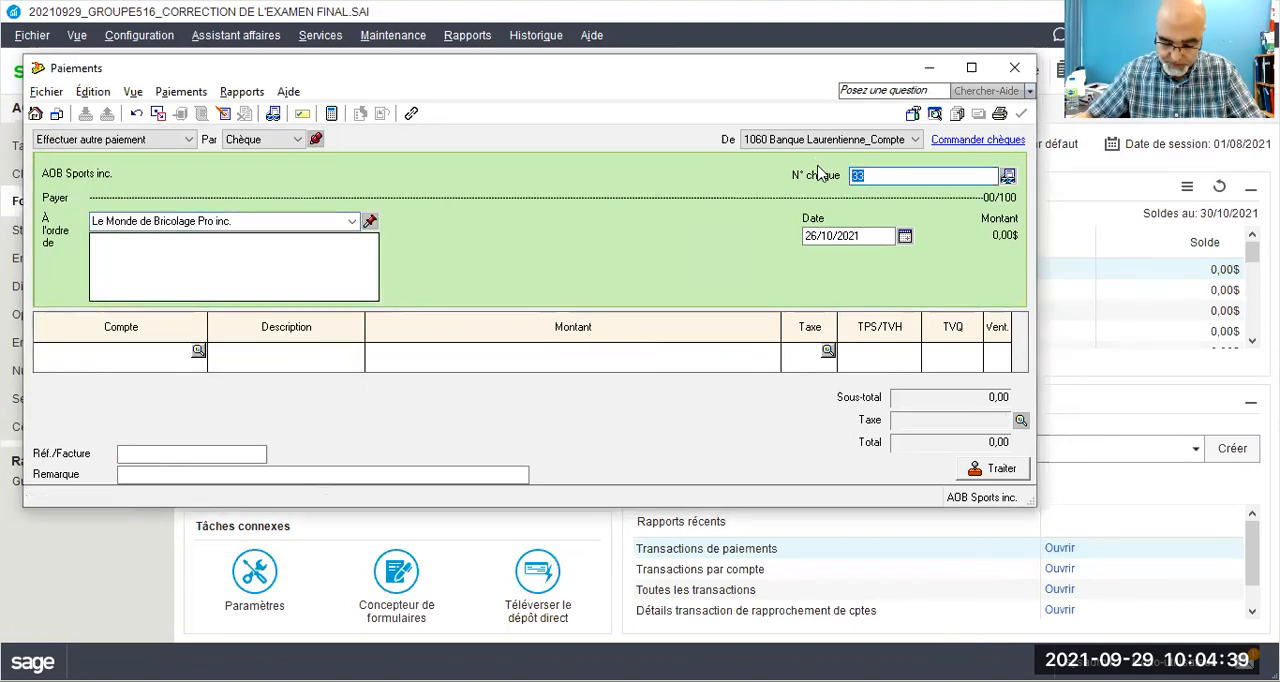
pyautogui.write('26')
pyautogui.moveTo(822, 236); pyautogui.dragTo(798, 233)
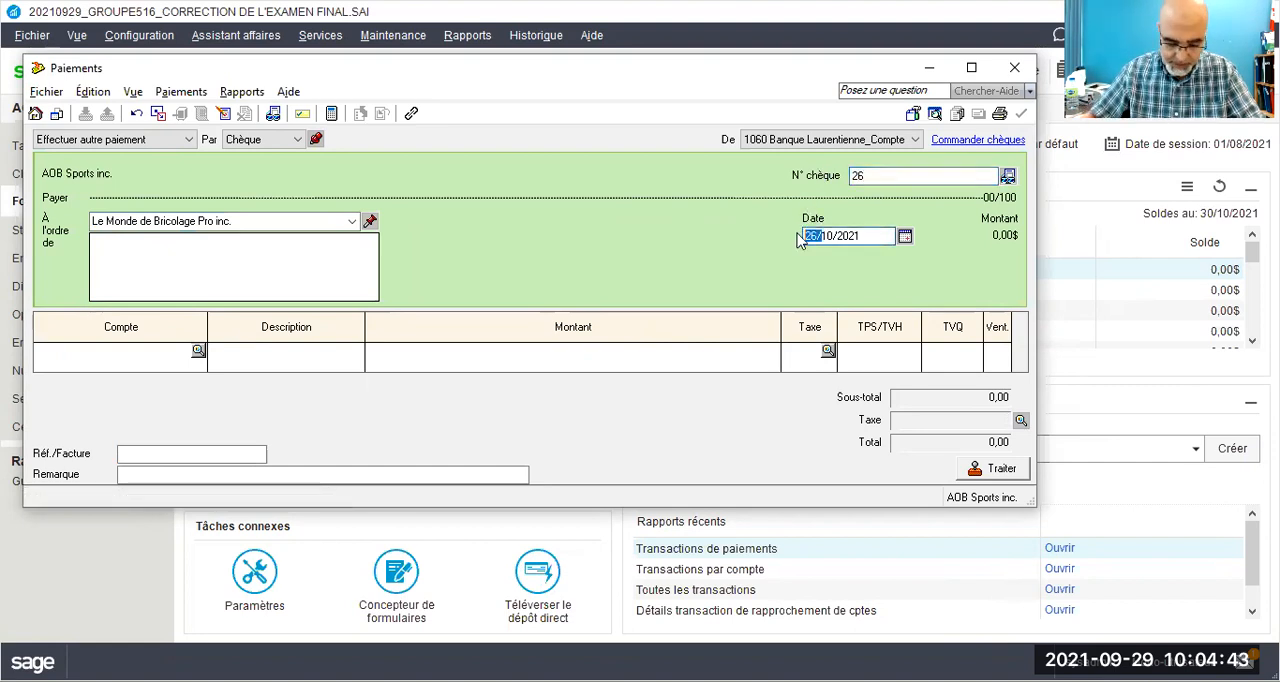
pyautogui.write('28')
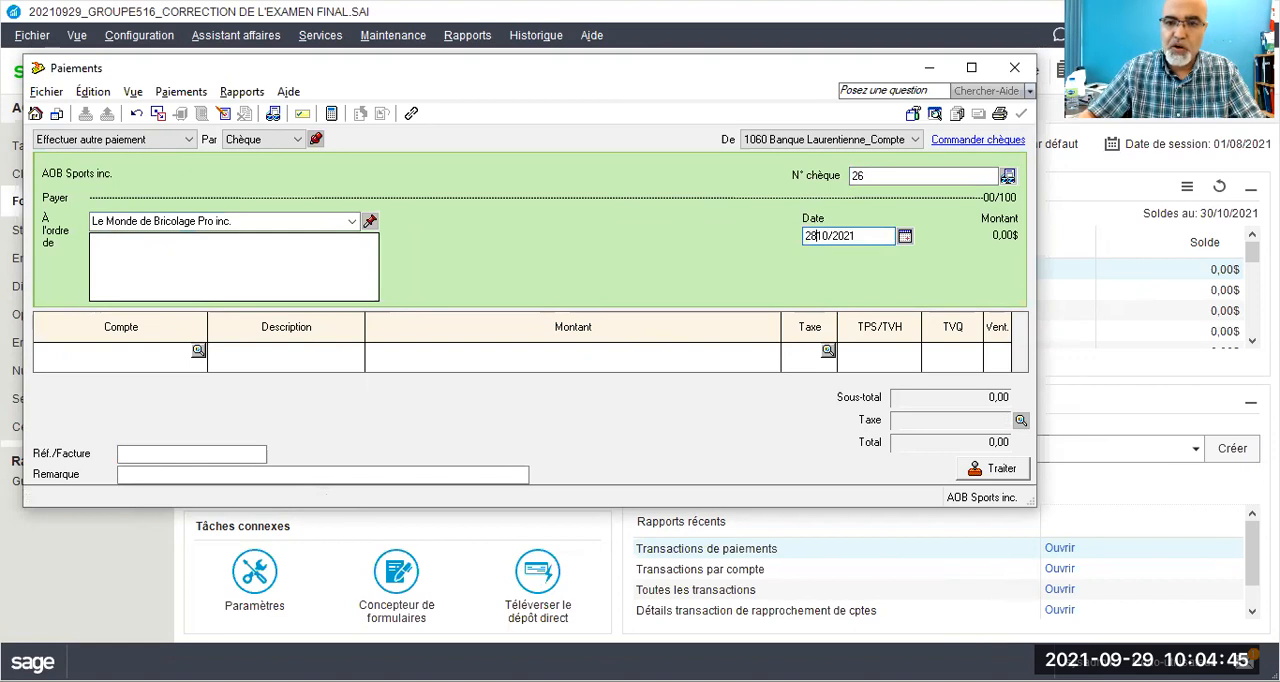
# Step: Enter a payment line of 500,00 to account 5765 Réparations & entretien with tax code GQ
pyautogui.click(137, 366)
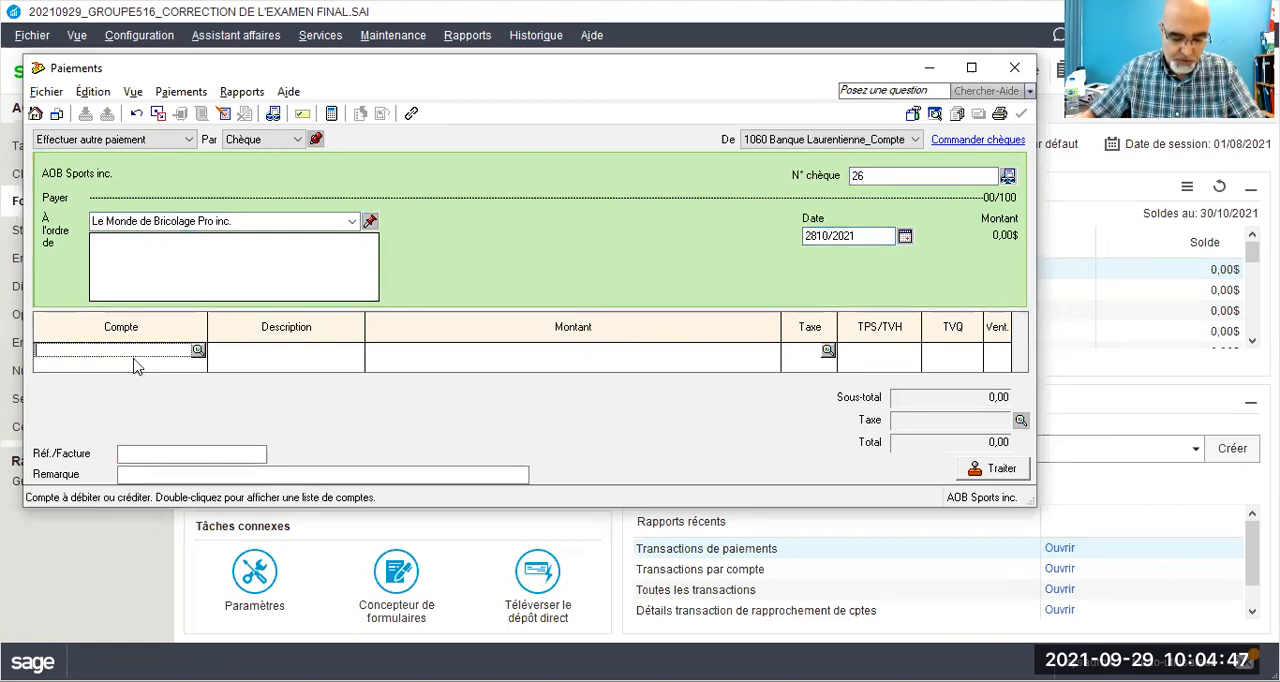
pyautogui.write('5765')
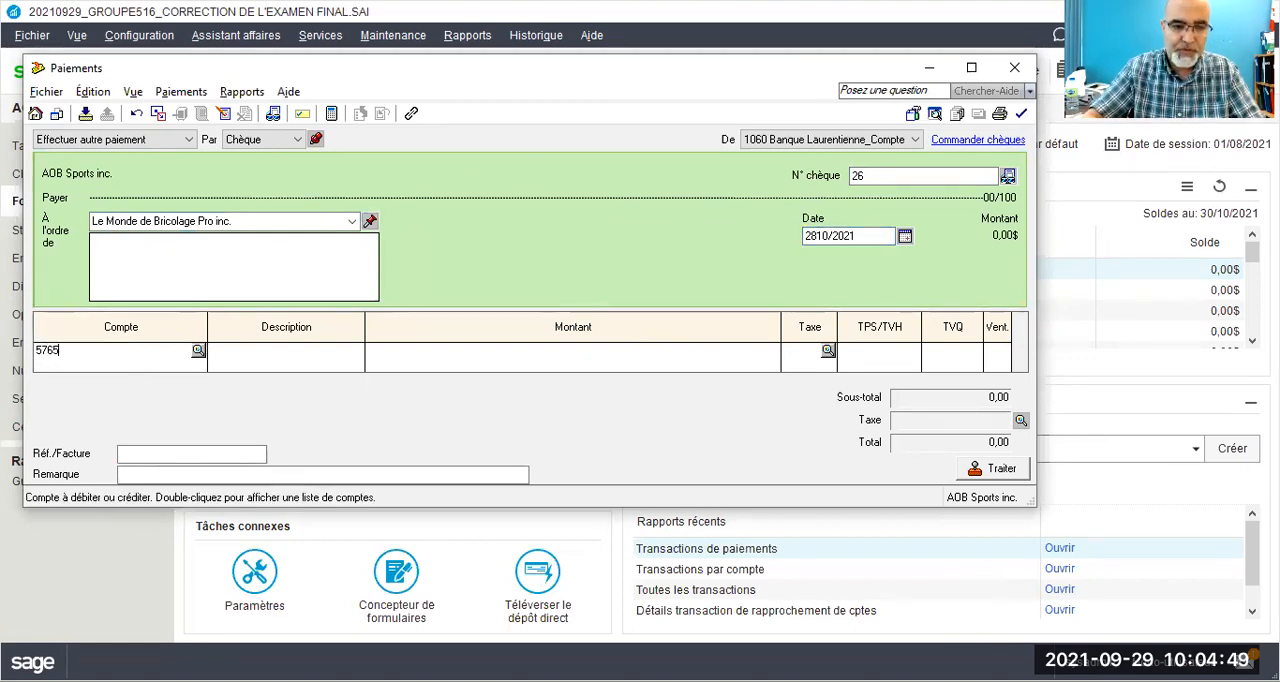
pyautogui.press('Tab')
pyautogui.press('Tab')
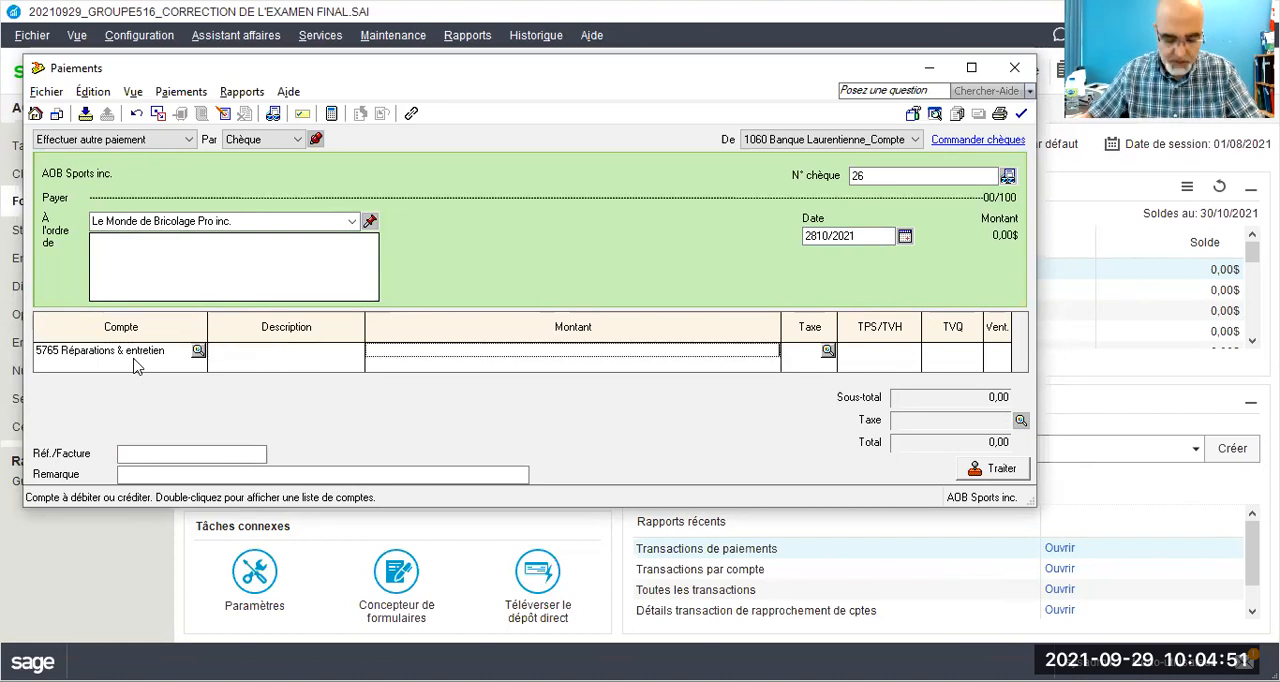
pyautogui.write('5')
pyautogui.press('Tab')
pyautogui.write('gg')
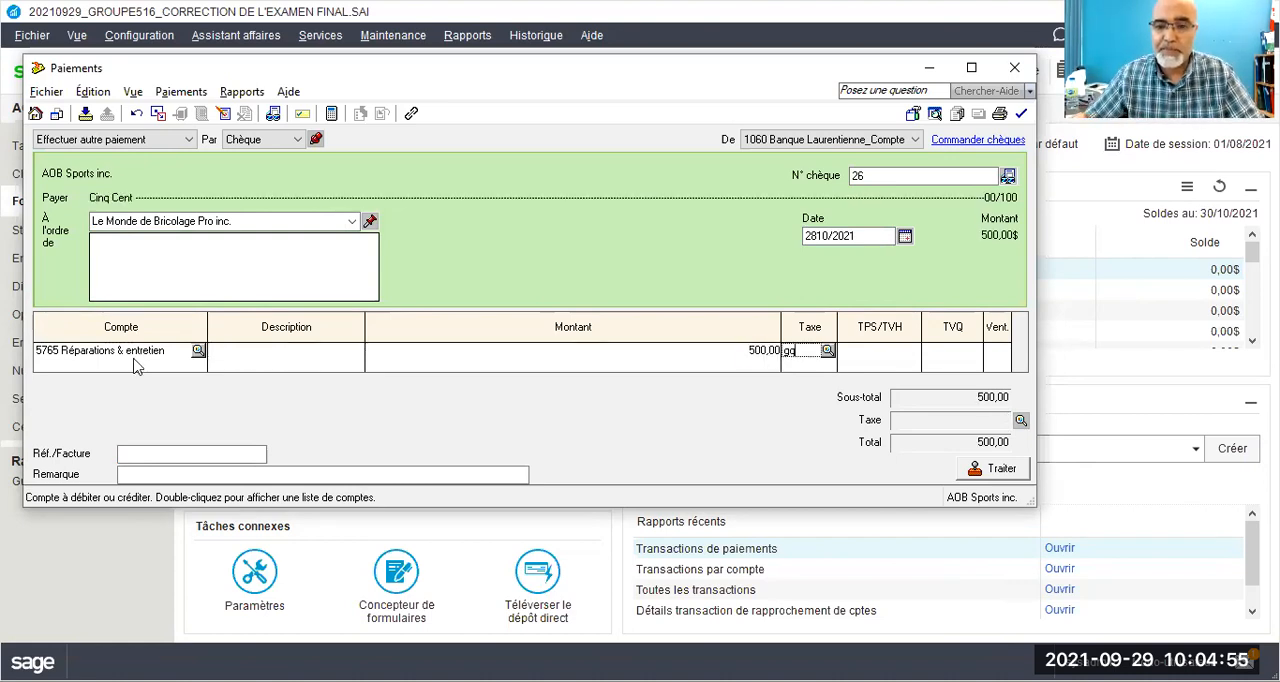
pyautogui.press('Tab')
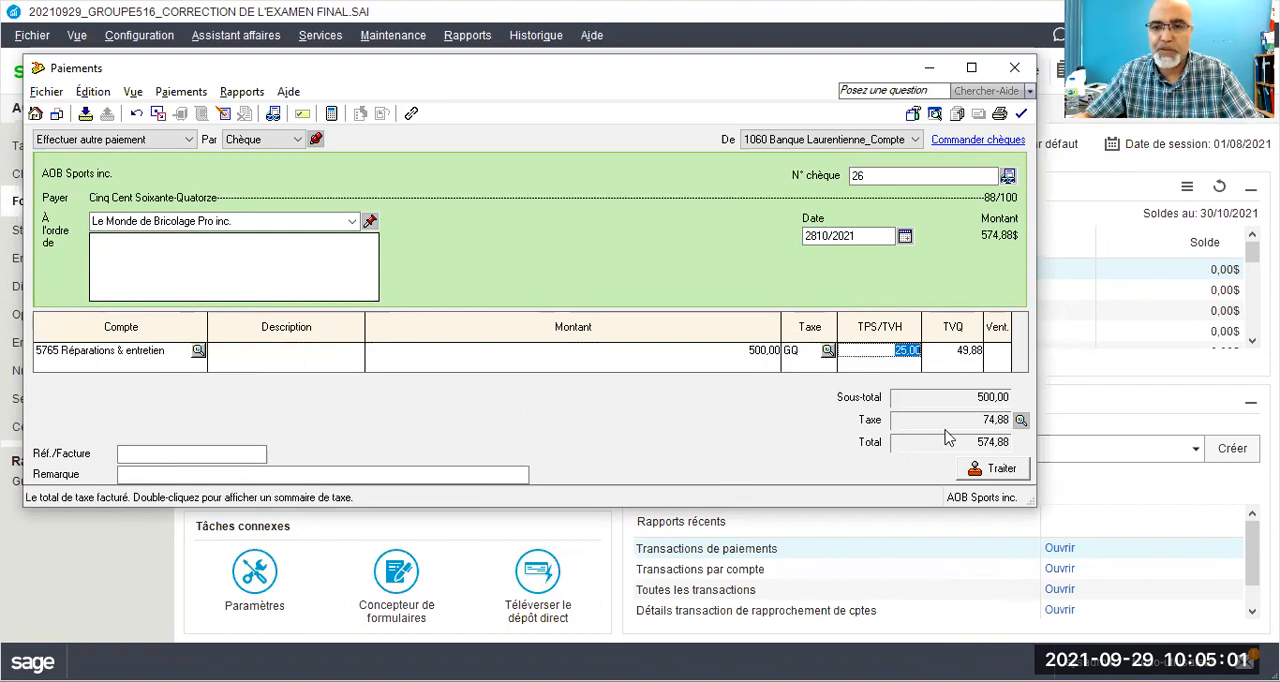
# Step: Enter BM28/21 as the Réf./Facture and correct the payment date to 28/10/2021
pyautogui.click(208, 455)
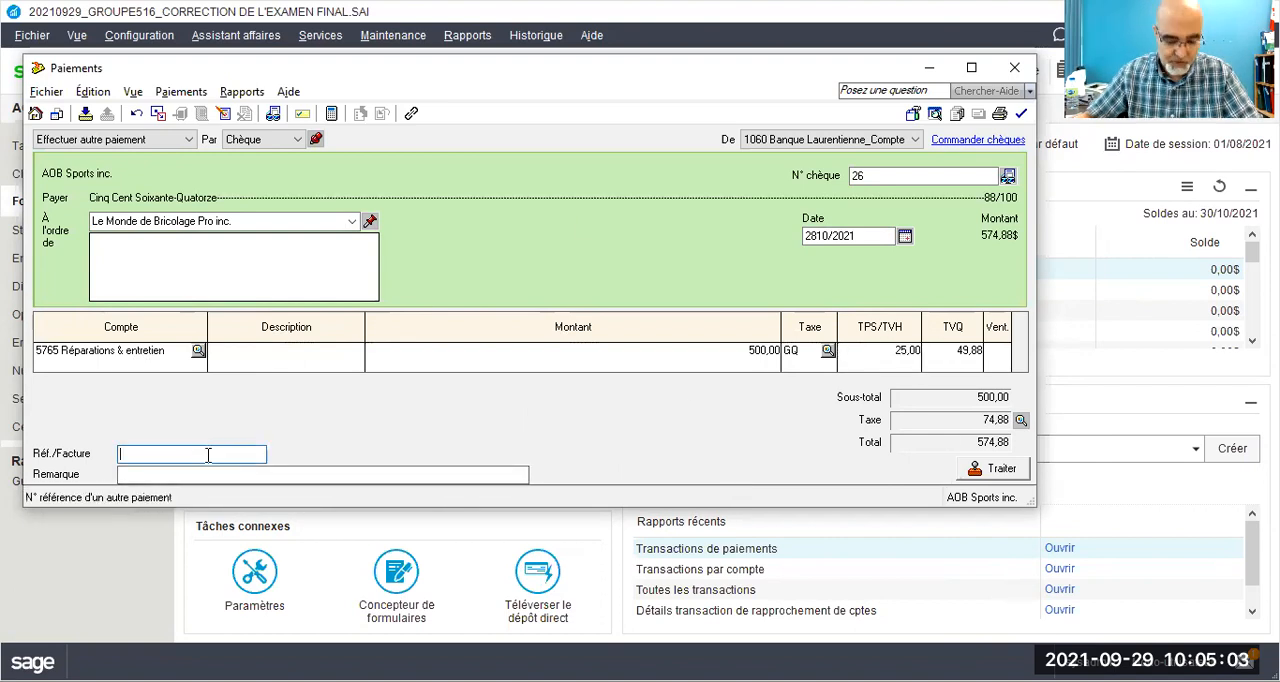
pyautogui.write('B')
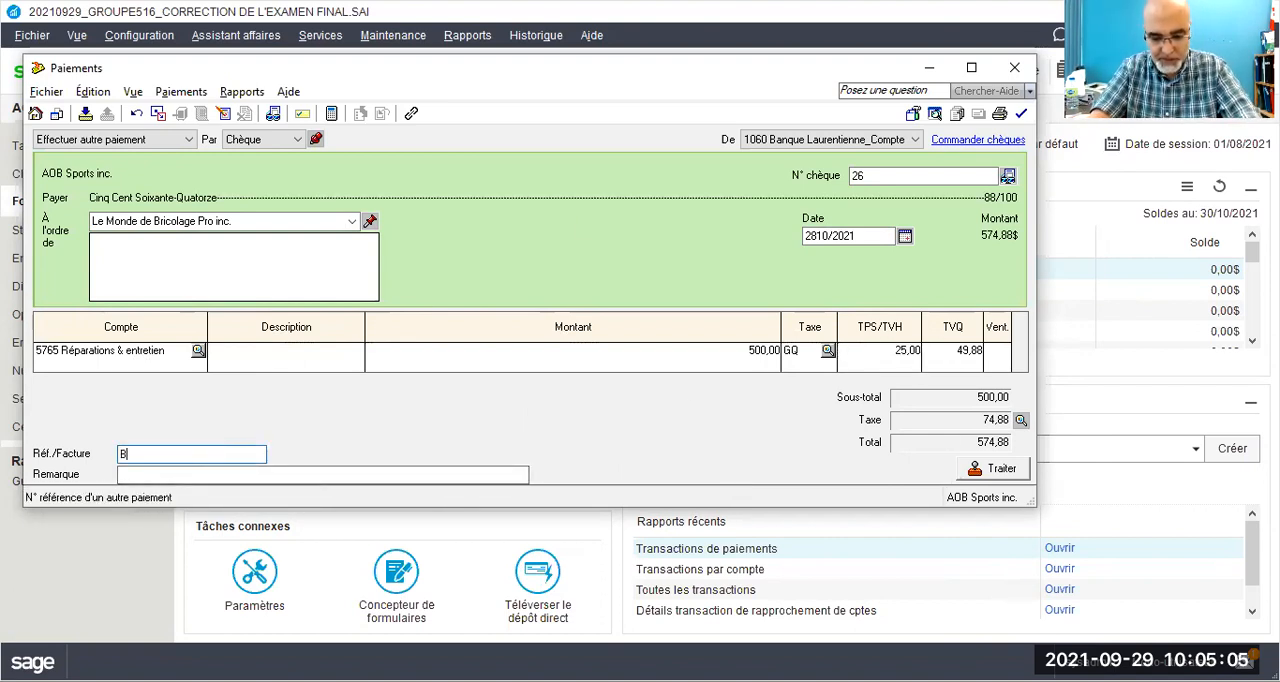
pyautogui.write('M28/21')
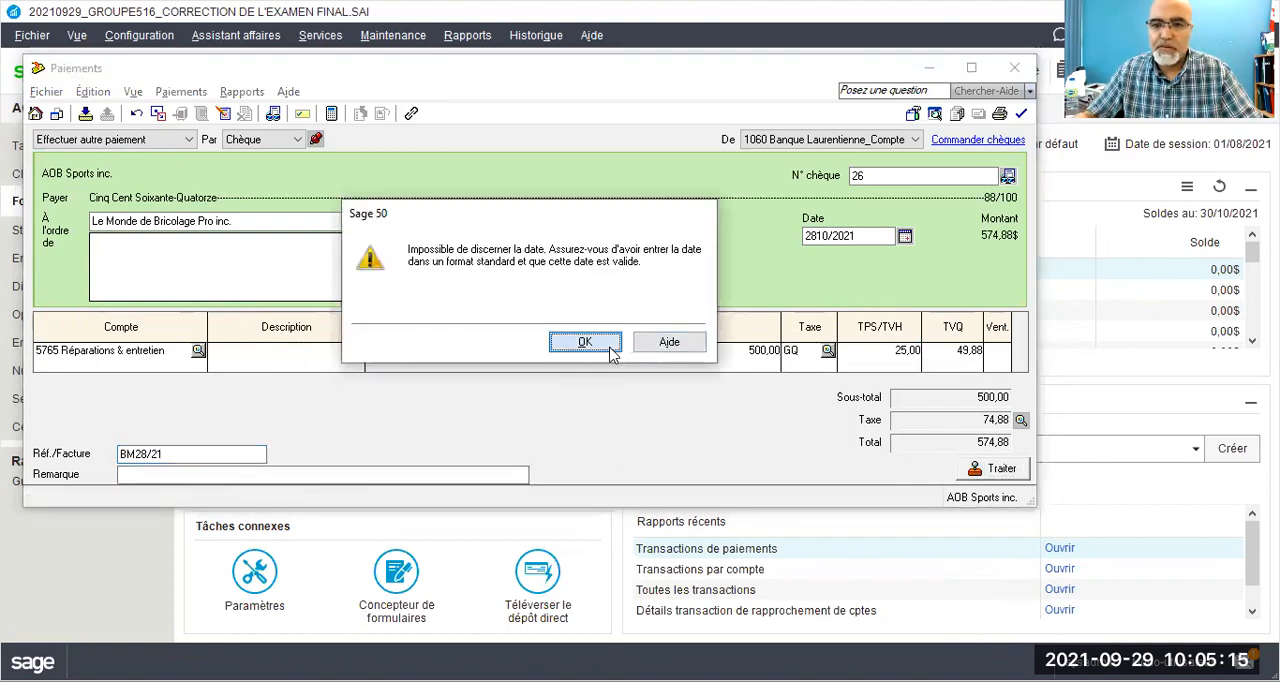
pyautogui.click(612, 354)
pyautogui.click(811, 236)
pyautogui.write('/')
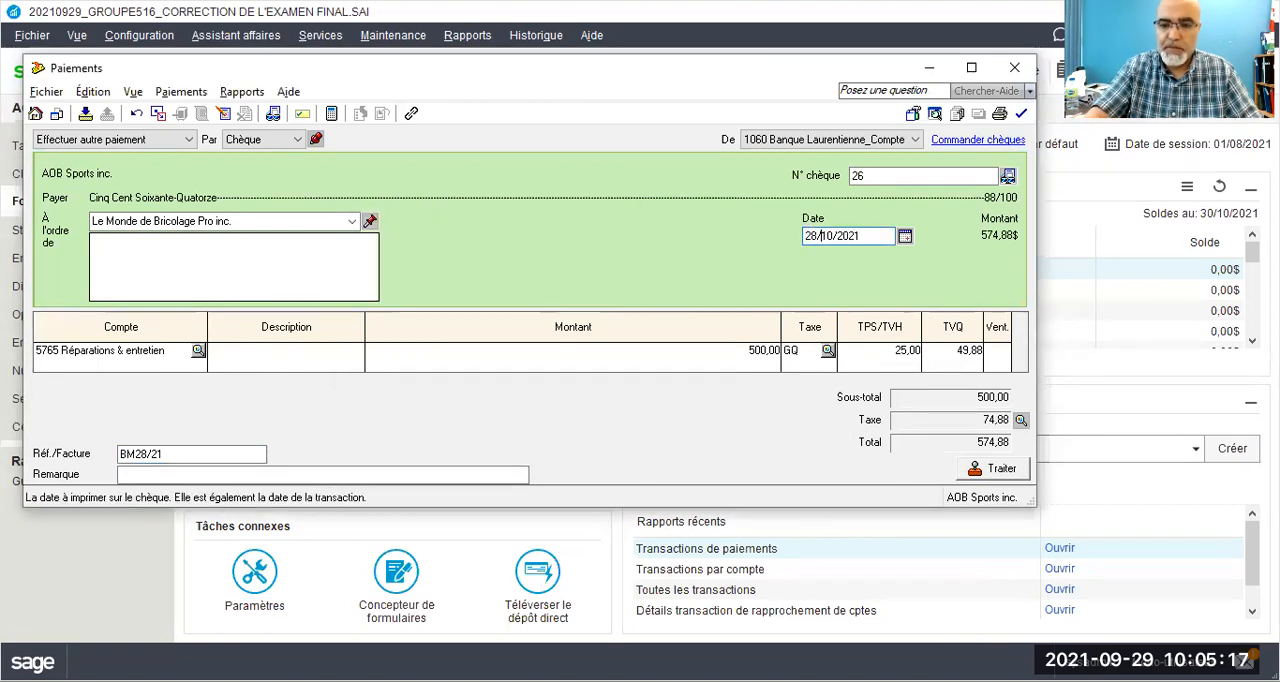
# Step: Process the Le Monde de Bricolage Pro inc. payment, accepting the entered date and the next cheque number
pyautogui.click(990, 468)
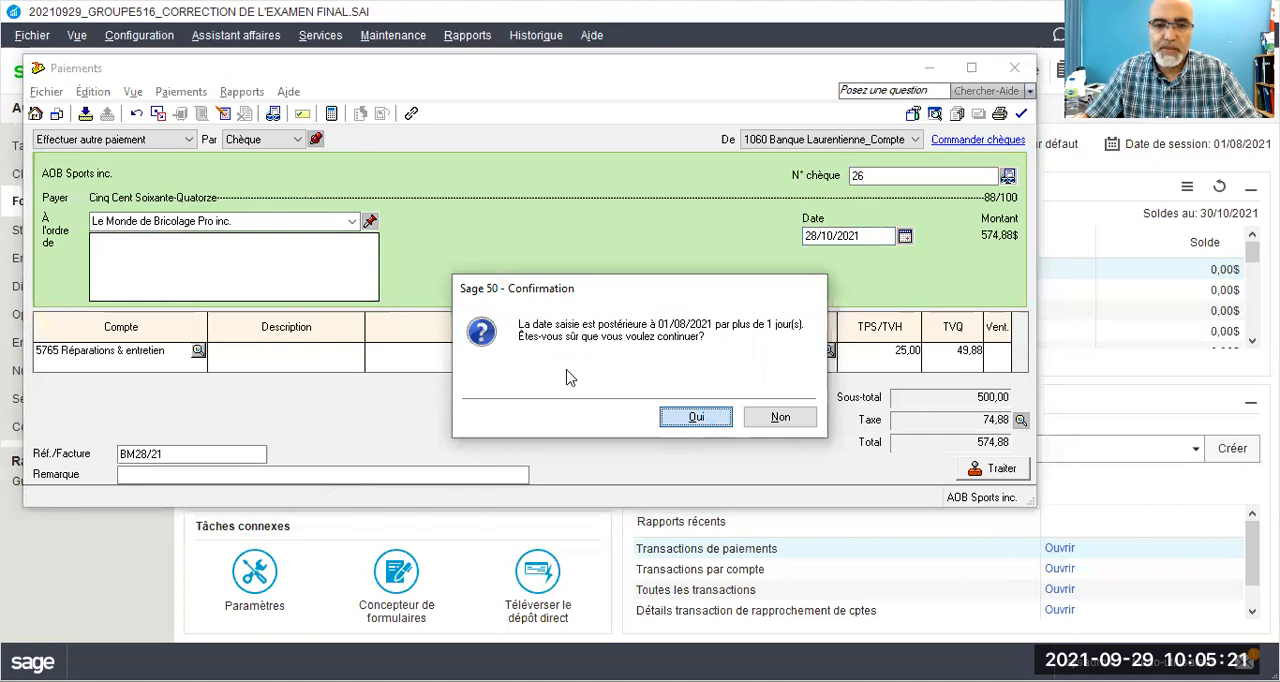
pyautogui.click(704, 418)
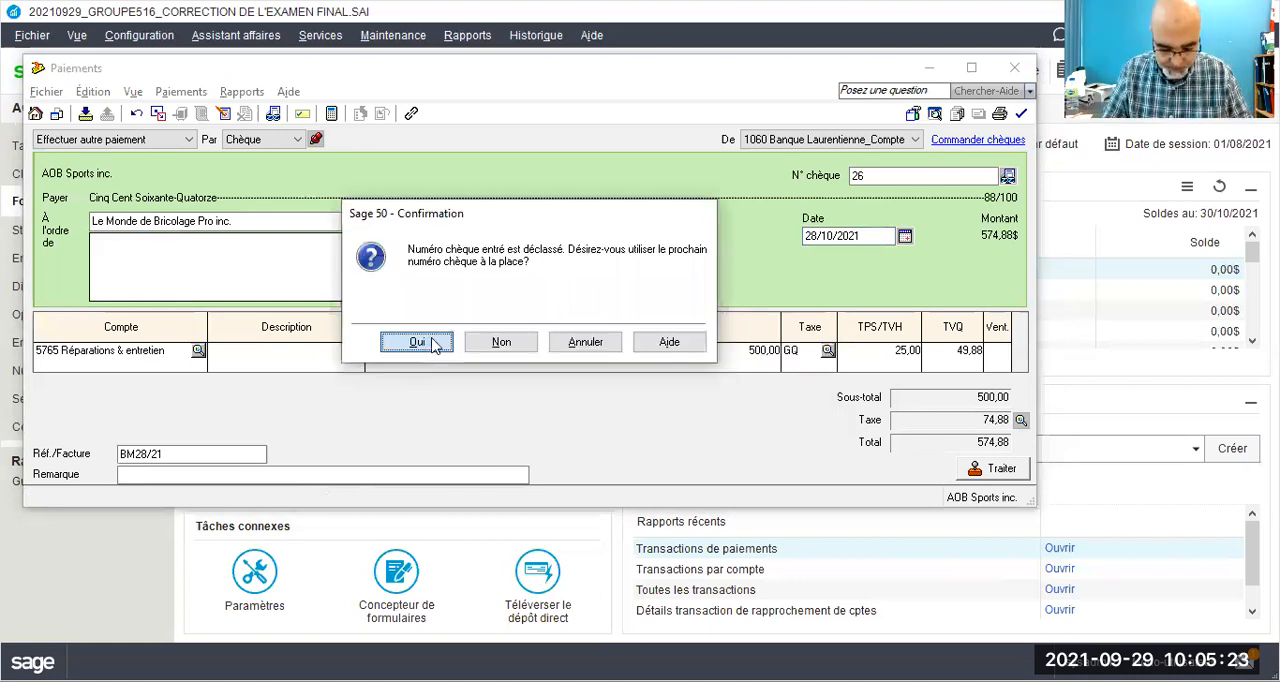
pyautogui.click(417, 343)
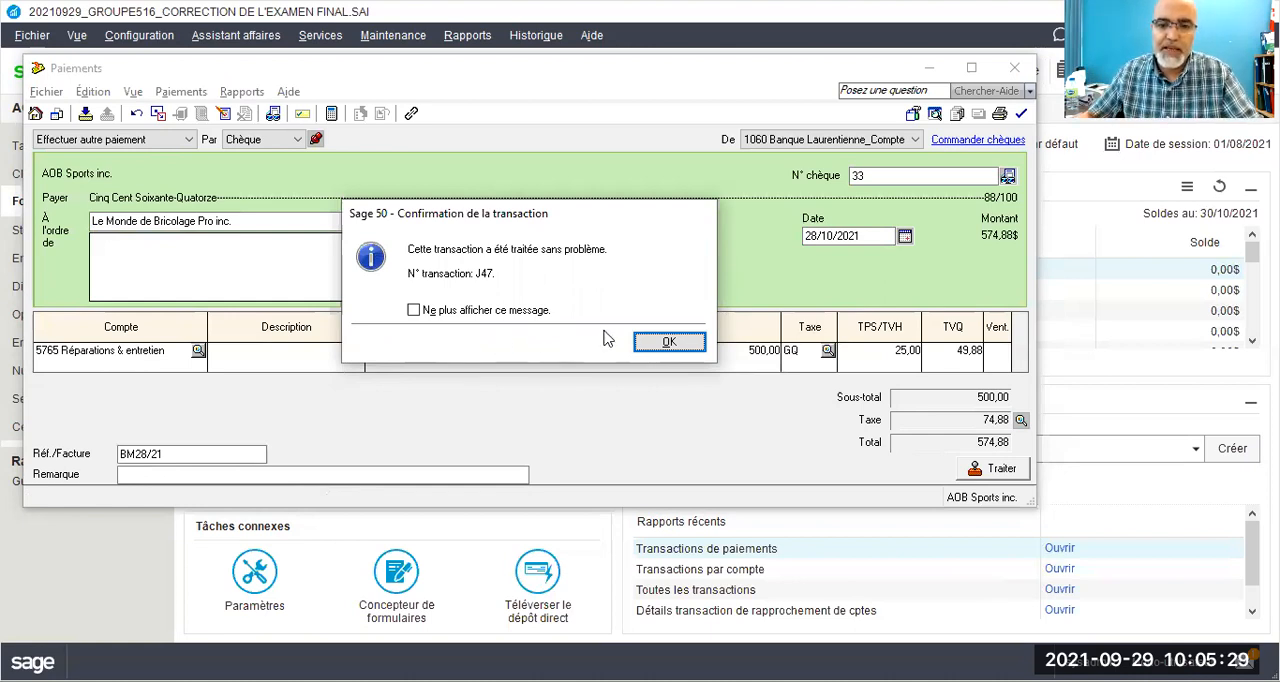
pyautogui.click(664, 343)
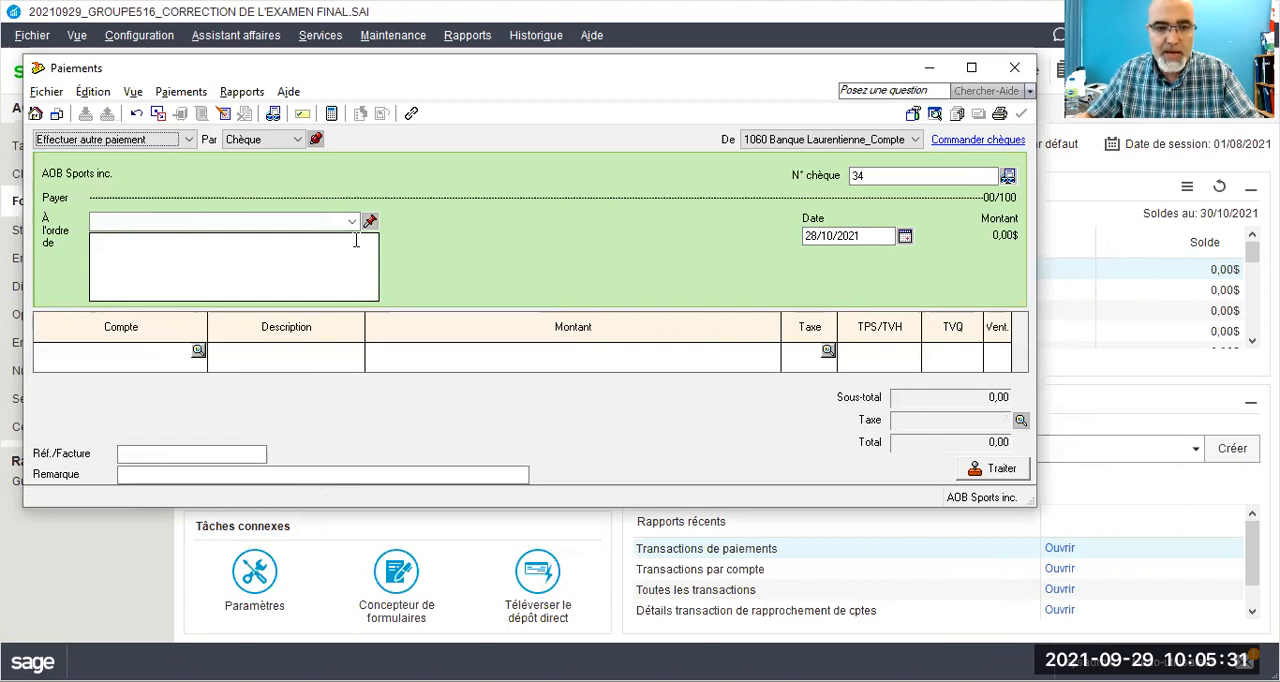
# Step: Make the next payment out to Bell Mobility, adding it to the supplier list by quick add
pyautogui.click(351, 226)
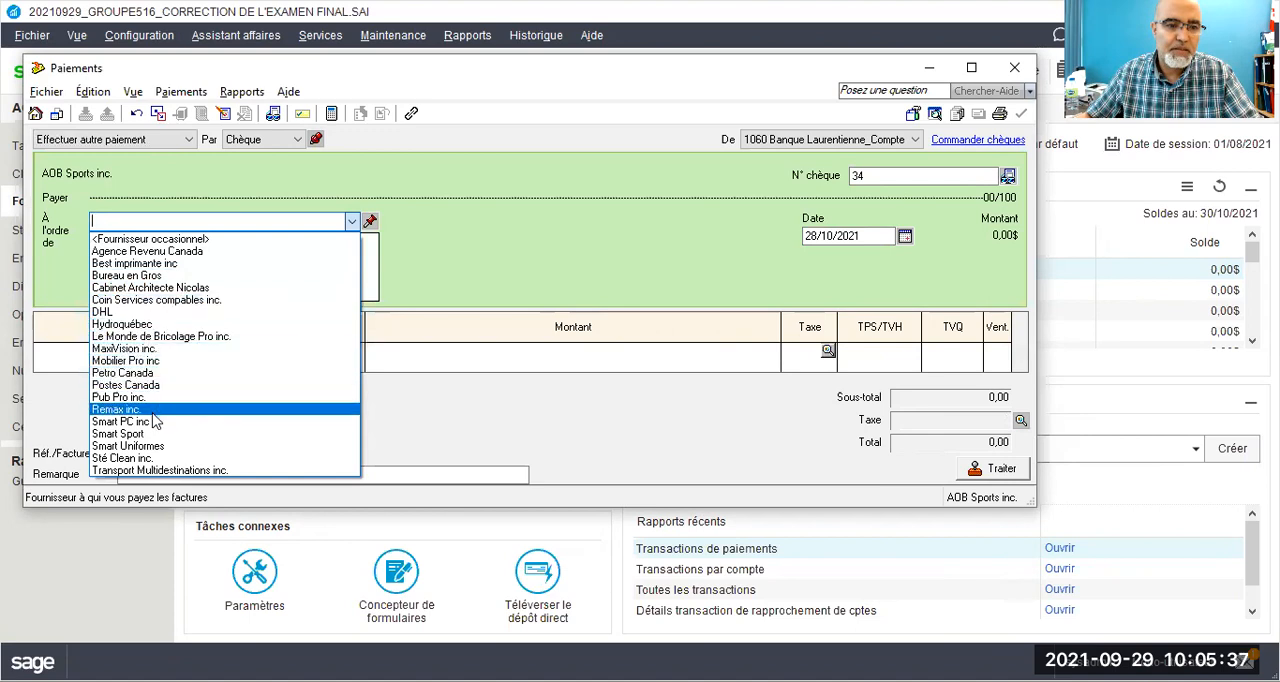
pyautogui.click(142, 239)
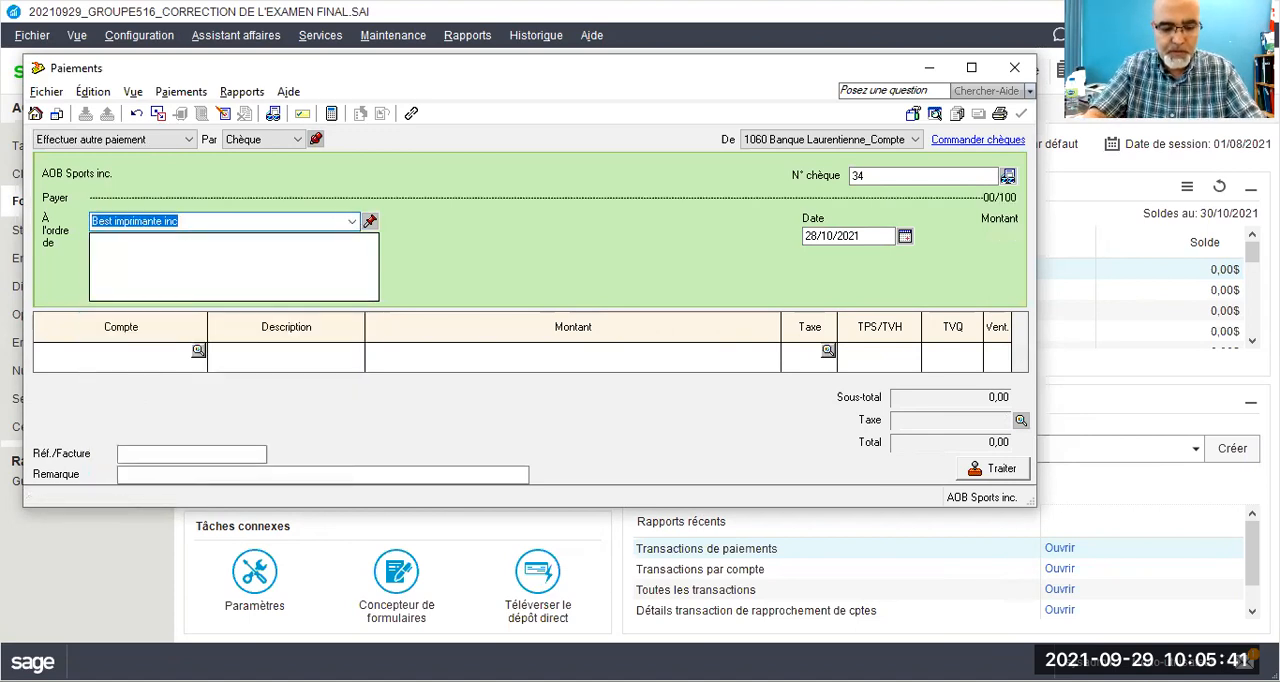
pyautogui.write('Bell Mobi')
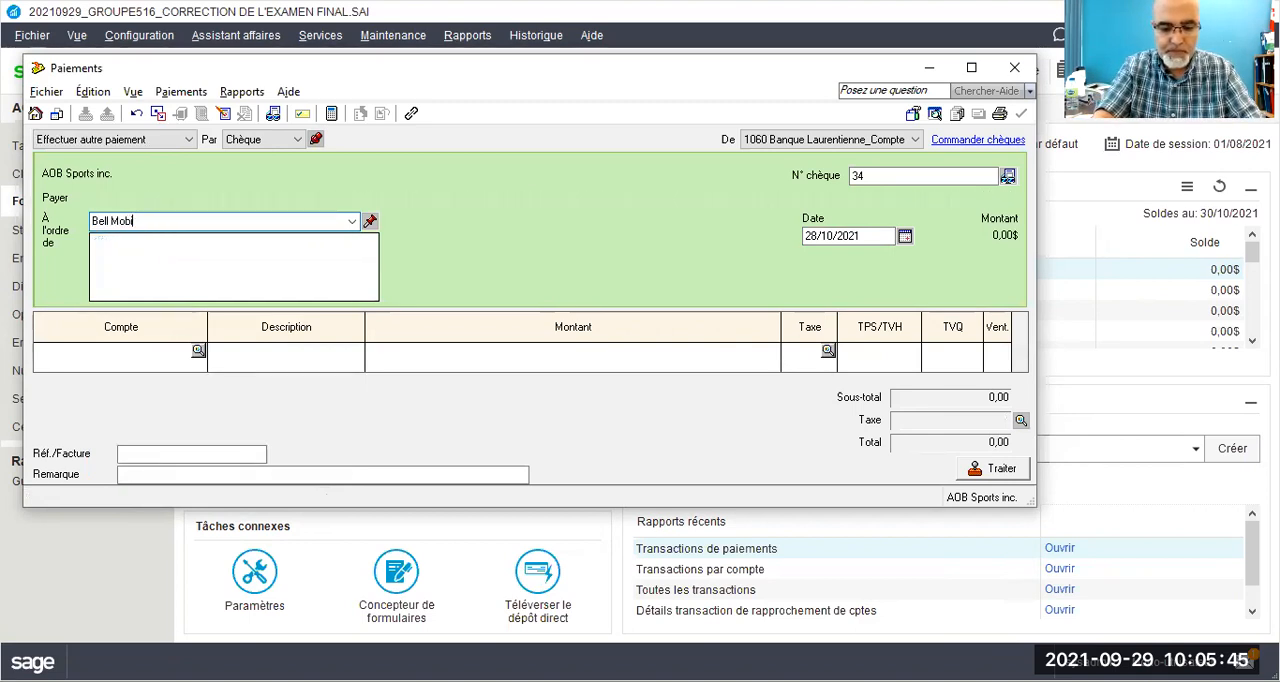
pyautogui.write('lity')
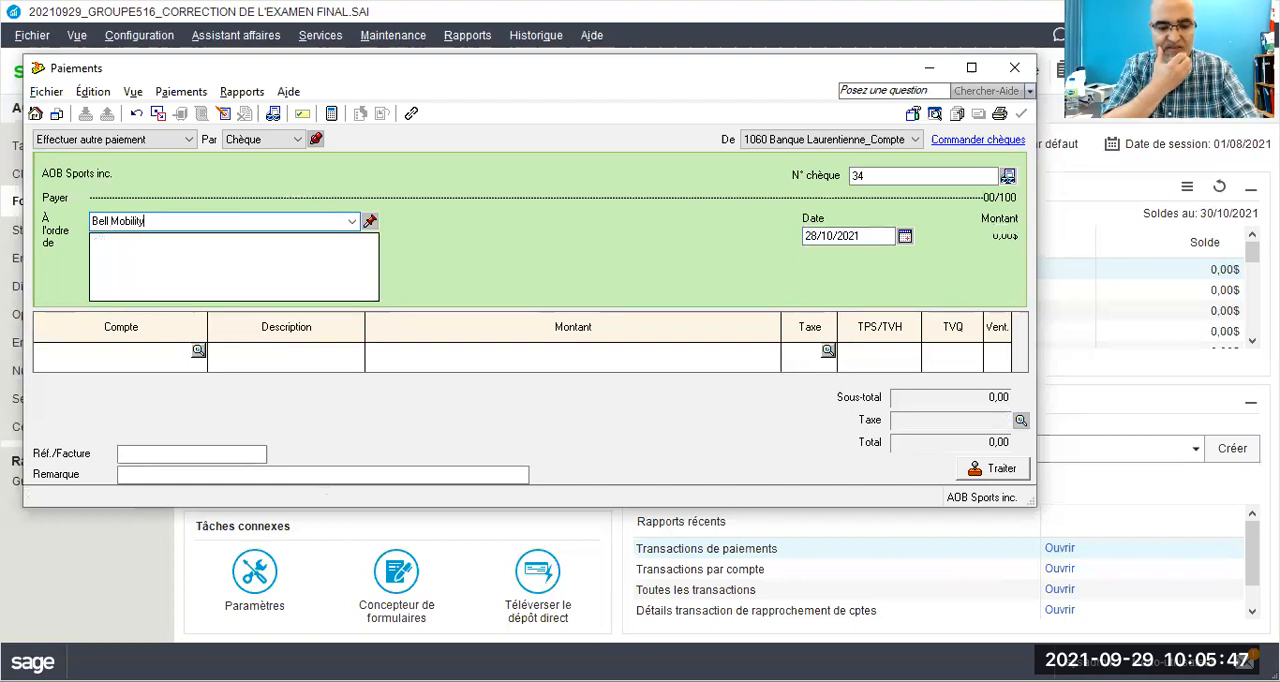
pyautogui.press('Tab')
pyautogui.click(217, 334)
# Step: Set the Bell Mobility payment's cheque number to 28 and its date to 29/10/2021
pyautogui.click(852, 178)
pyautogui.write('28')
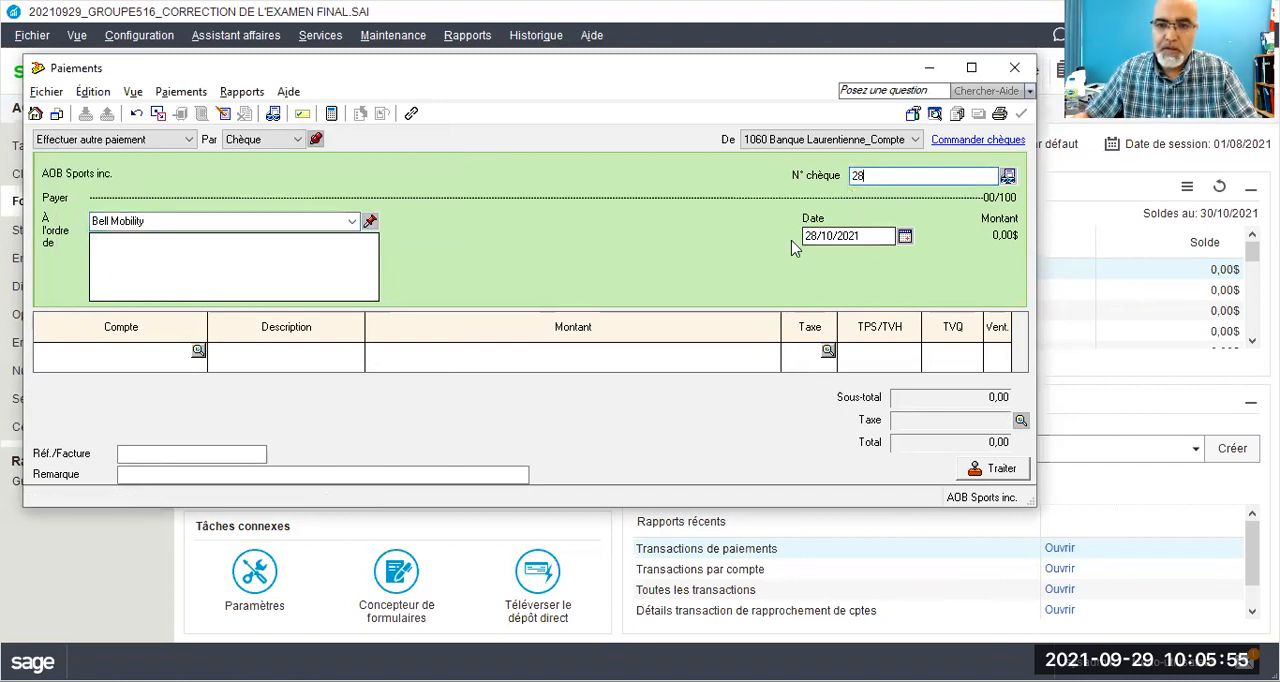
pyautogui.moveTo(821, 237); pyautogui.dragTo(805, 237)
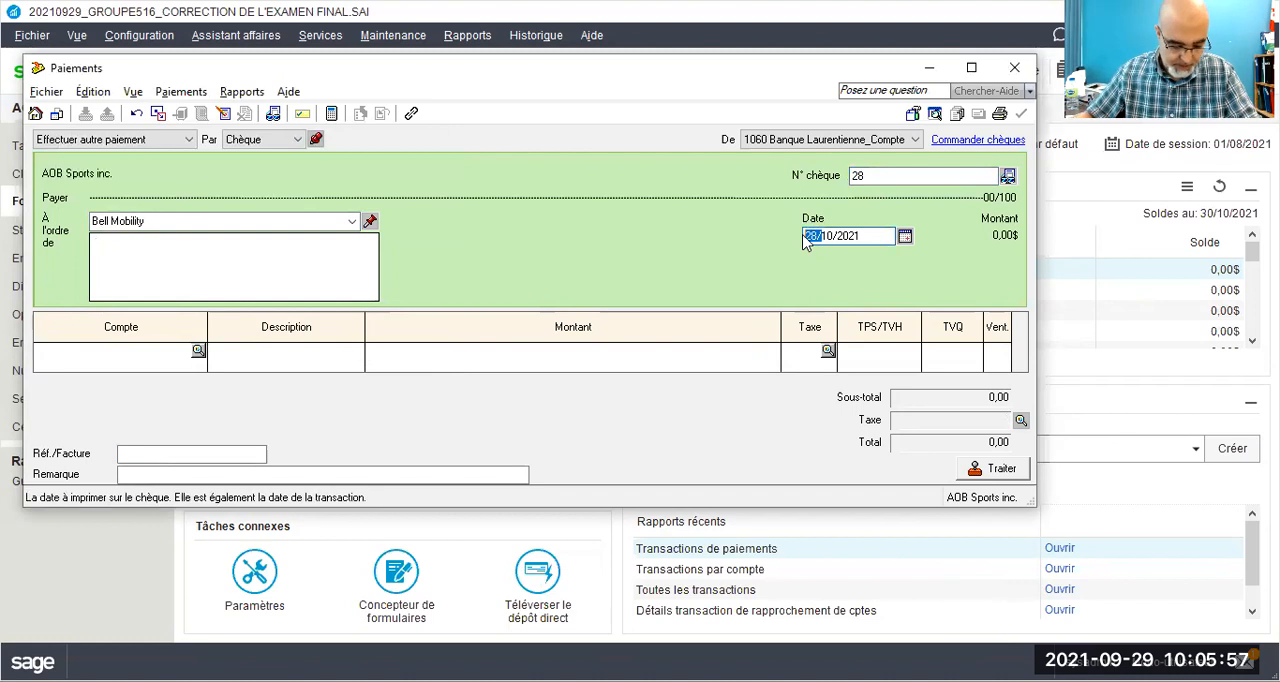
pyautogui.write('29')
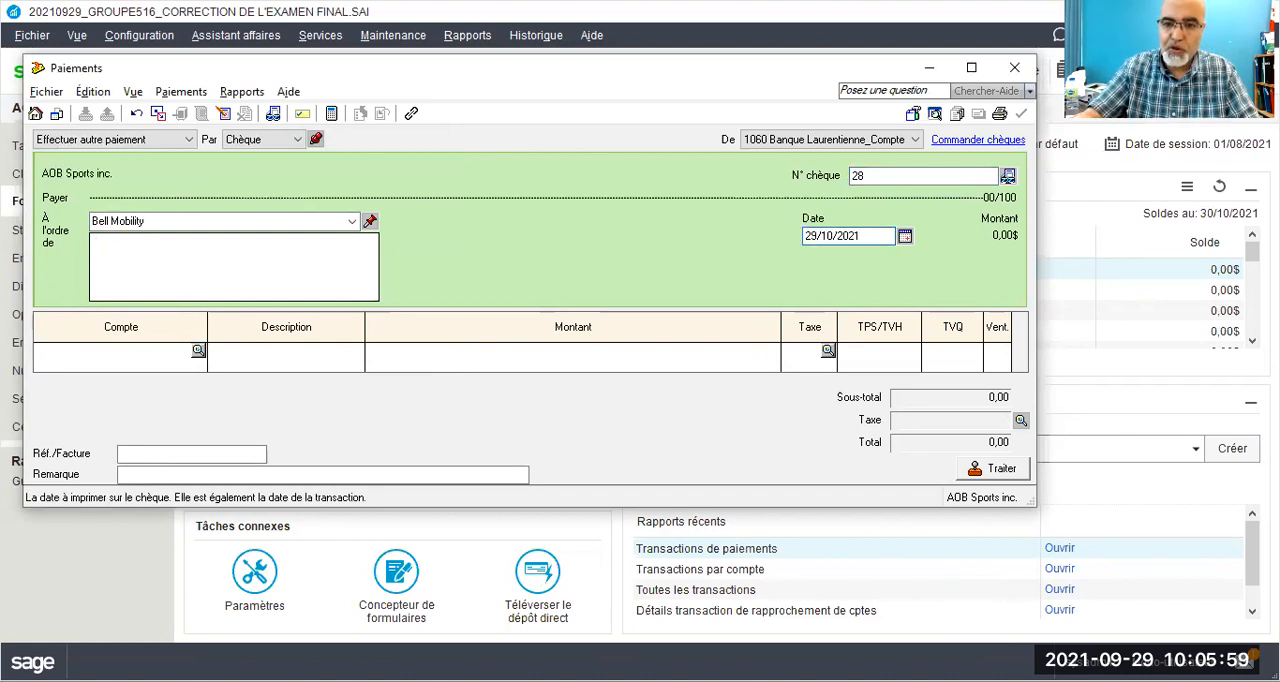
pyautogui.press('Tab')
# Step: Enter a payment line of 1 000,00 to account 5780 Téléphone with tax code GQ
pyautogui.click(150, 354)
pyautogui.write('5780')
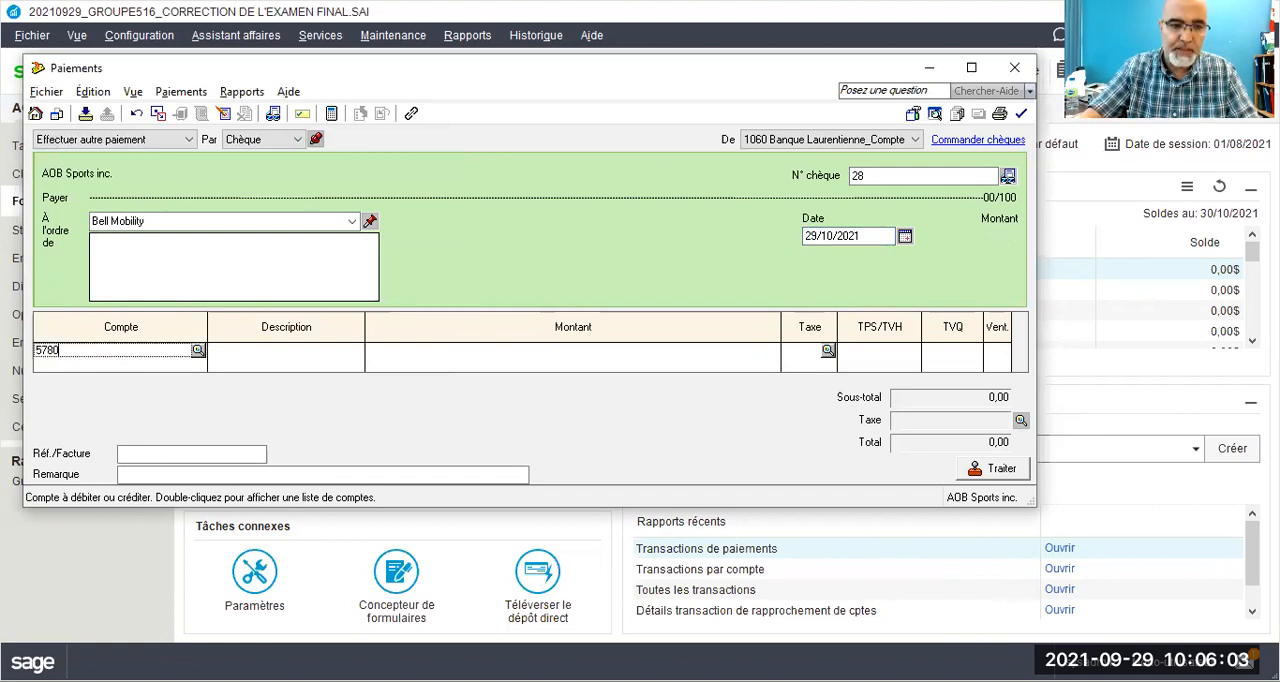
pyautogui.press('Tab')
pyautogui.press('Tab')
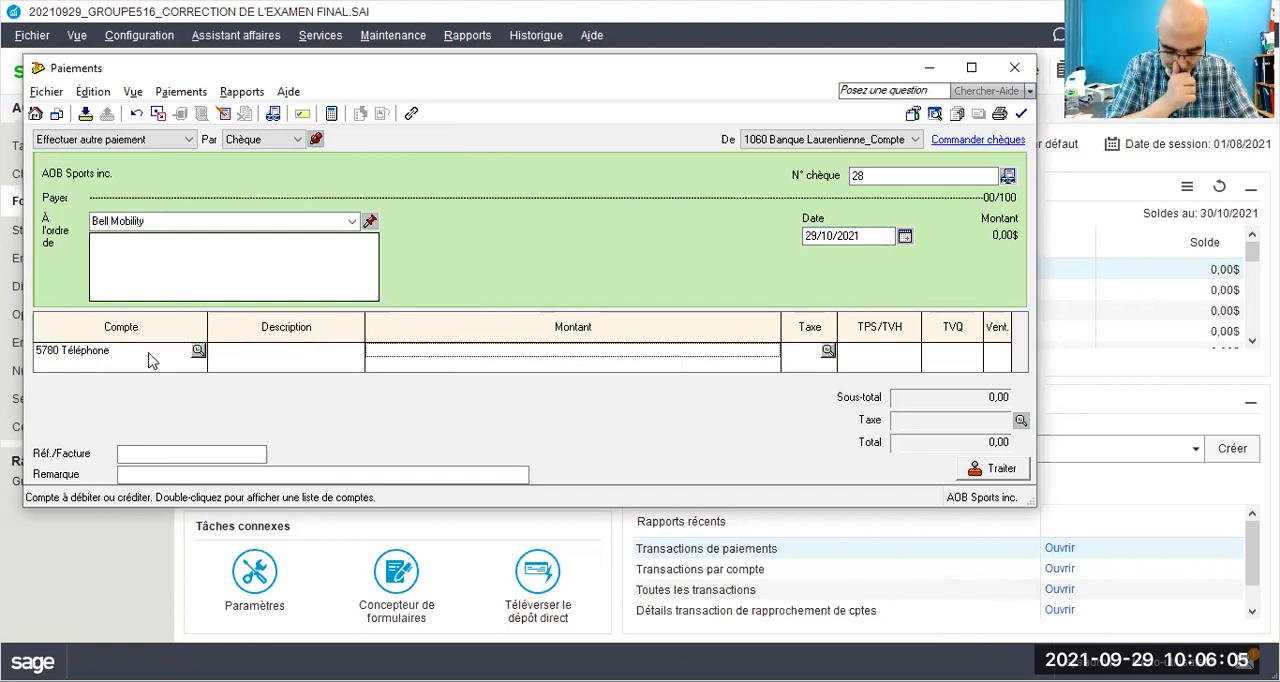
pyautogui.write('10000')
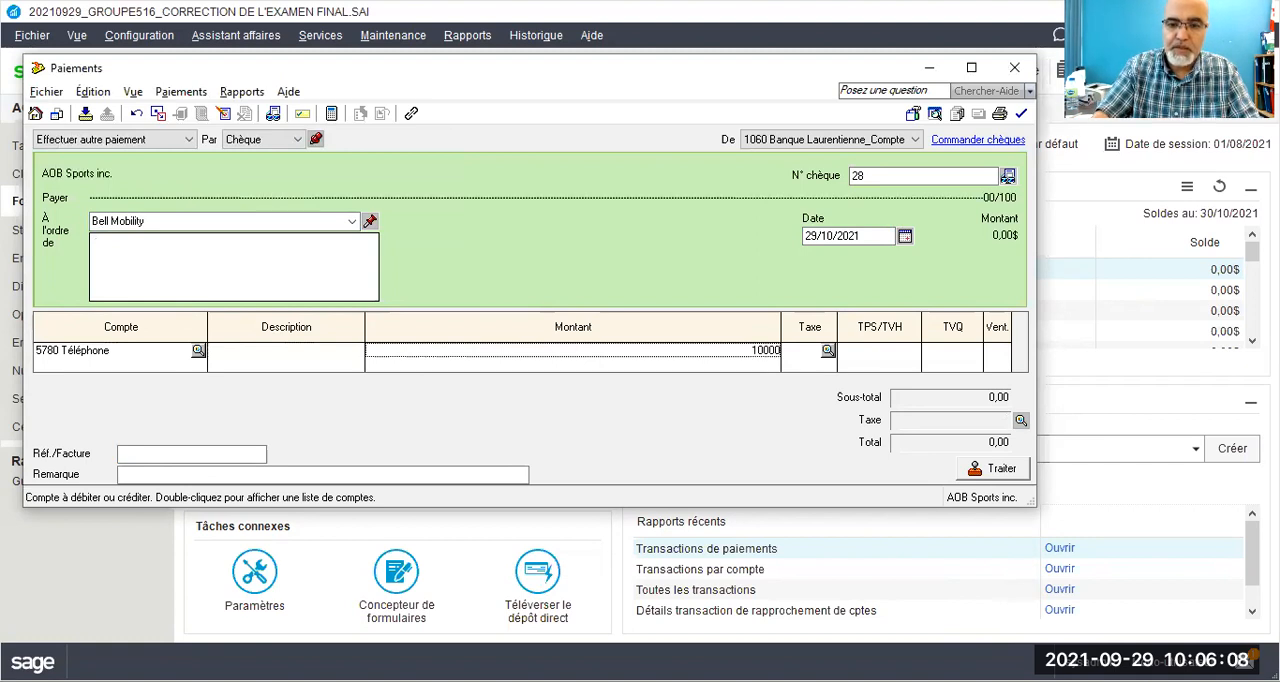
pyautogui.press('Tab')
pyautogui.write('g')
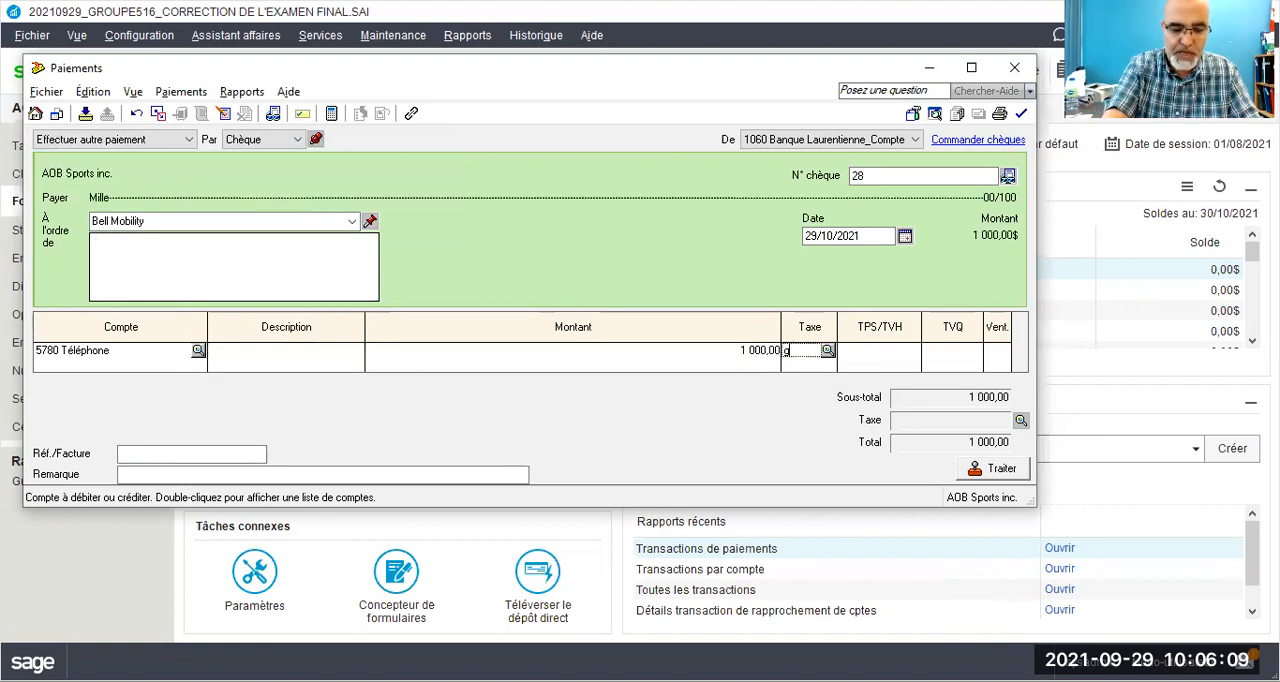
pyautogui.press('Tab')
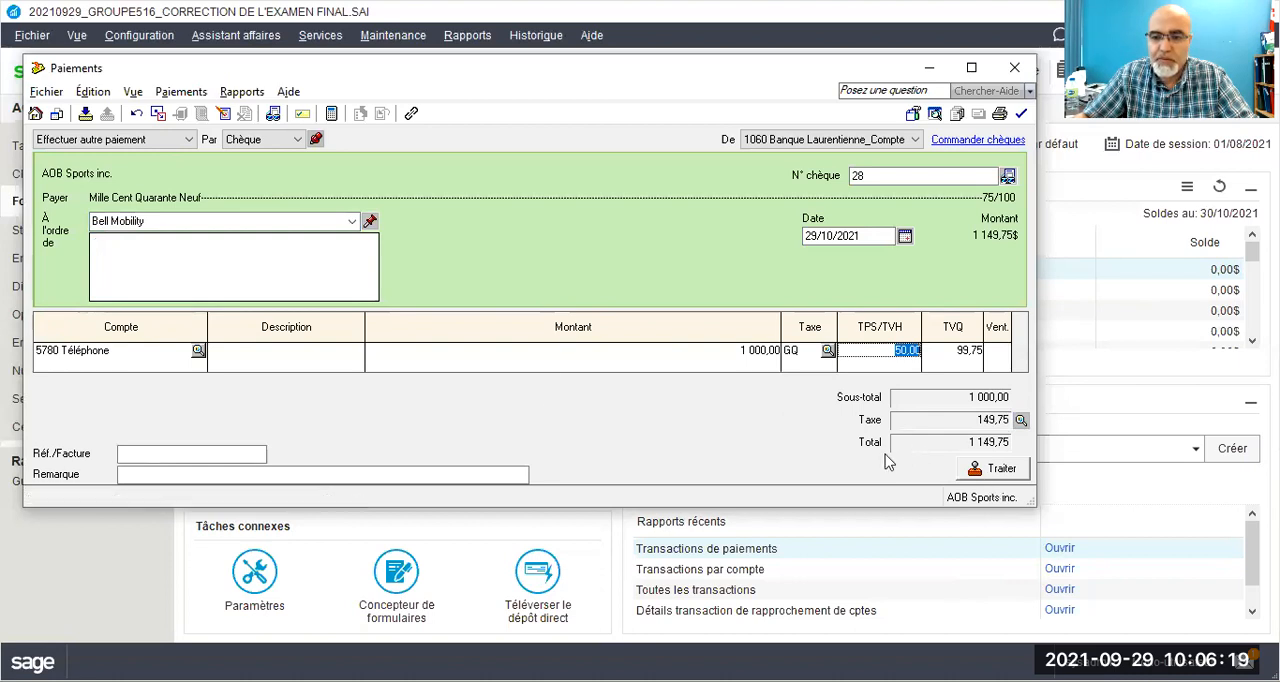
# Step: Process the Bell Mobility payment without a Réf./Facture, accepting the entered date and the next cheque number
pyautogui.click(970, 471)
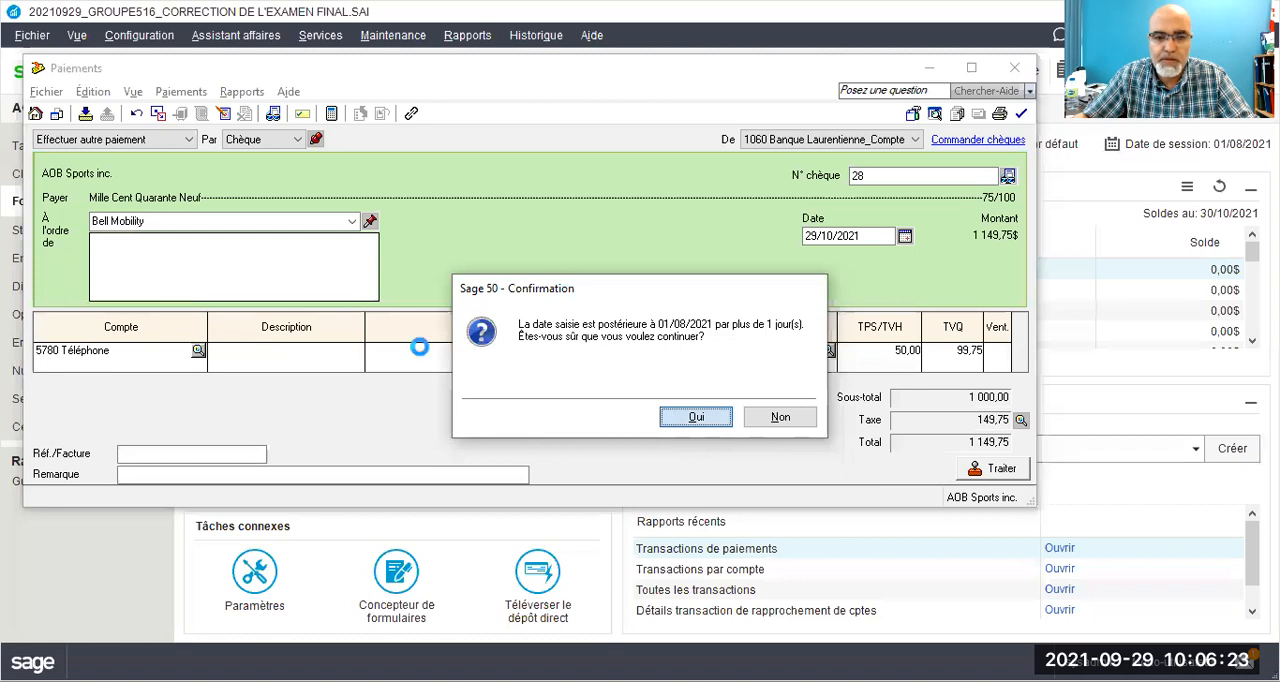
pyautogui.press('Return')
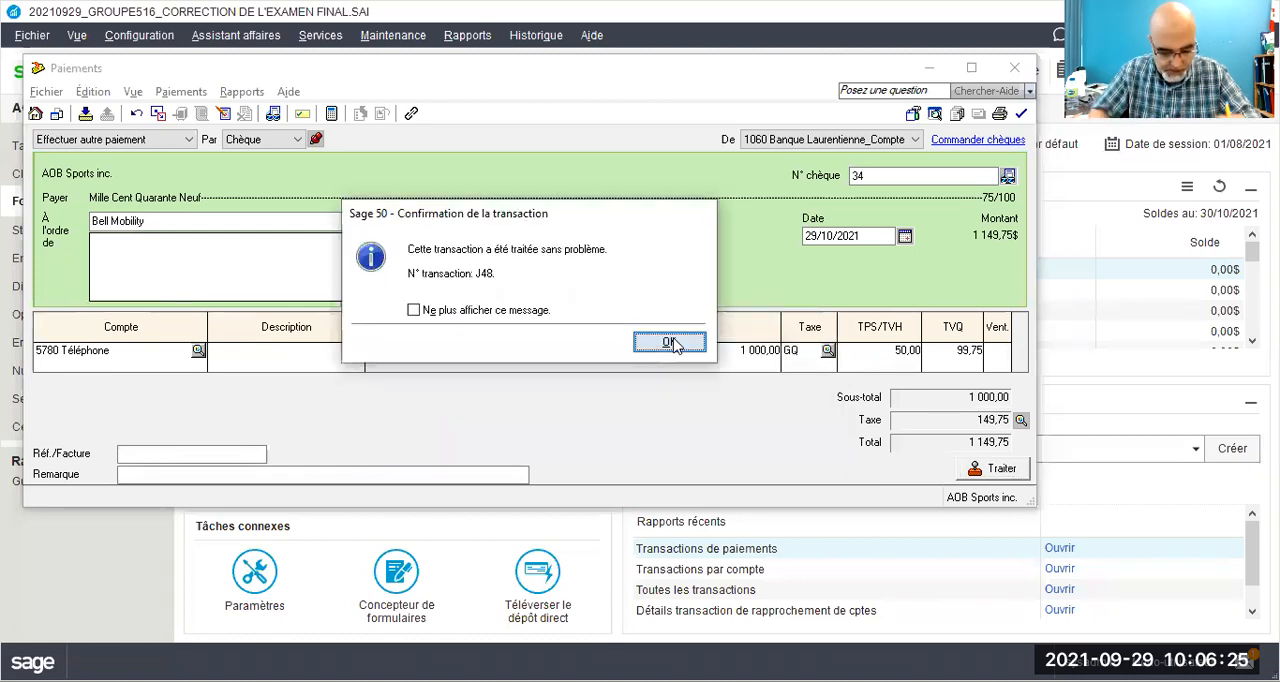
pyautogui.click(651, 342)
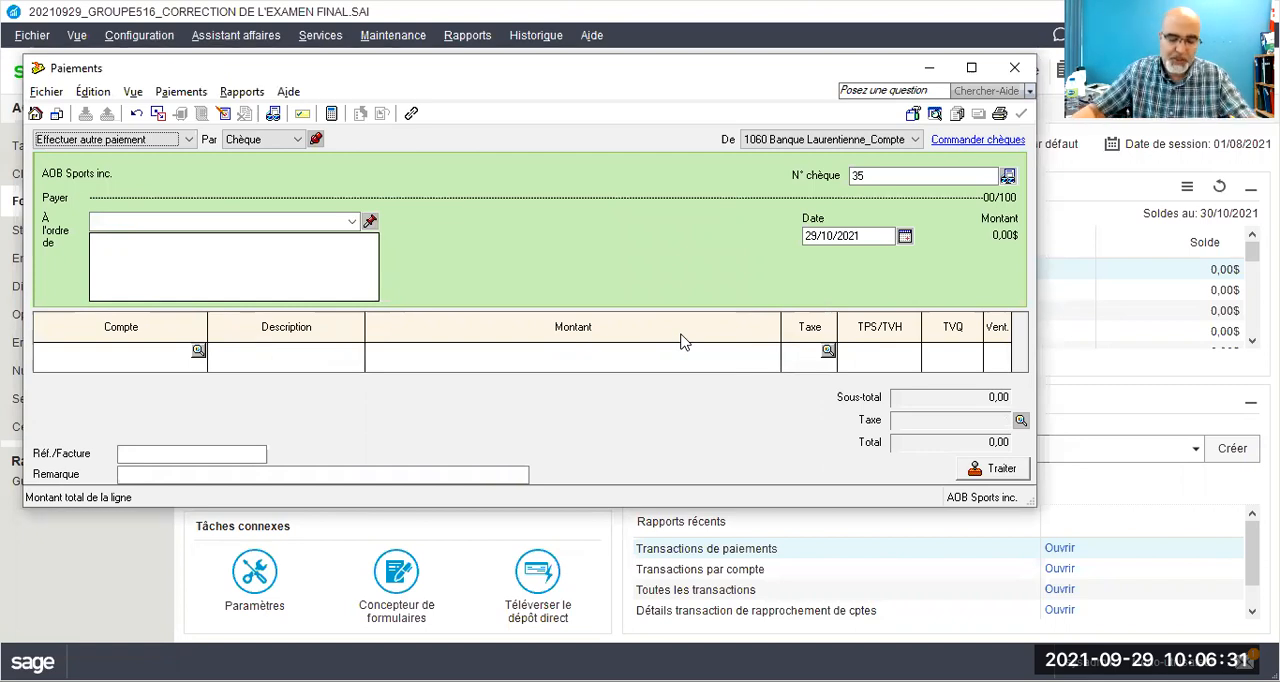
# Step: Make the next cheque payment out to Super C
pyautogui.click(320, 222)
pyautogui.write('Supr C')
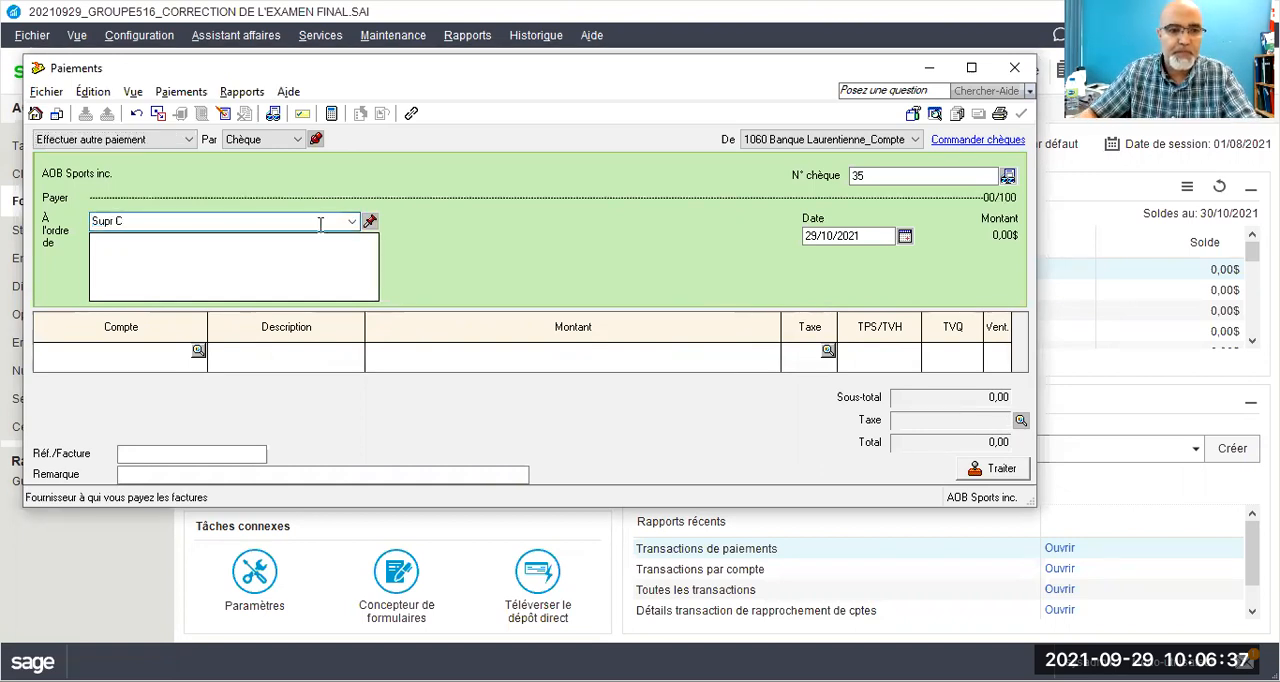
pyautogui.click(110, 220)
pyautogui.write('e')
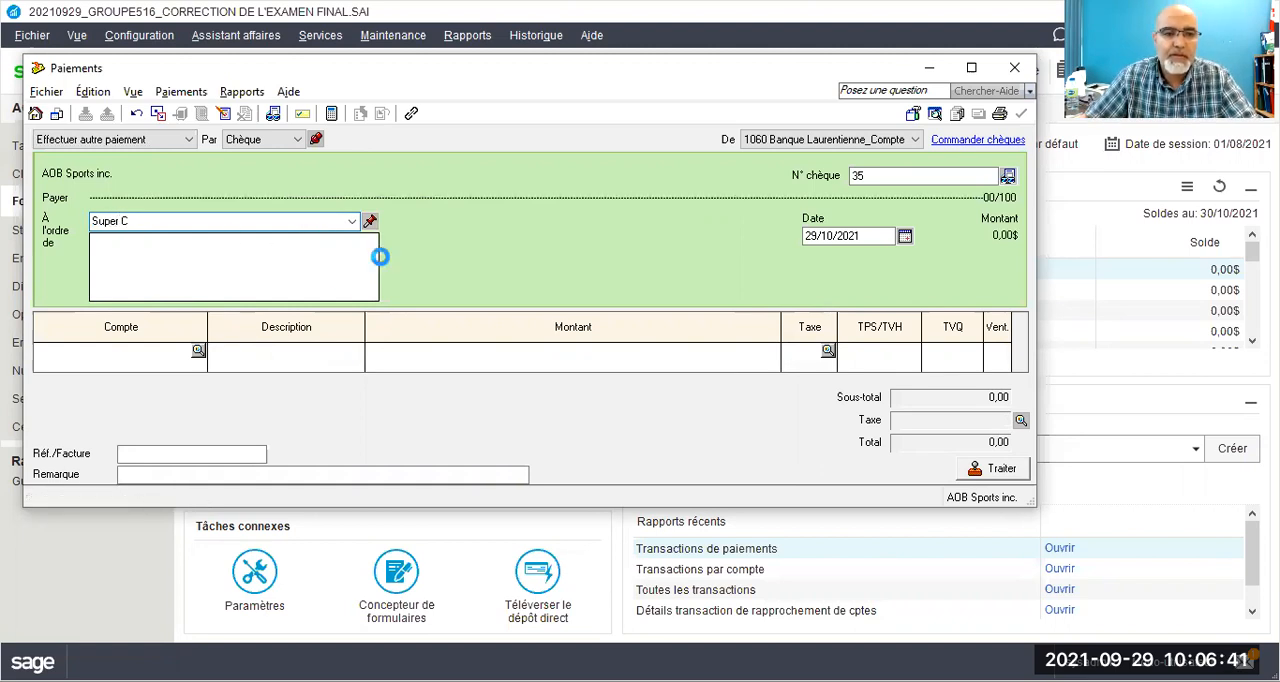
pyautogui.click(218, 336)
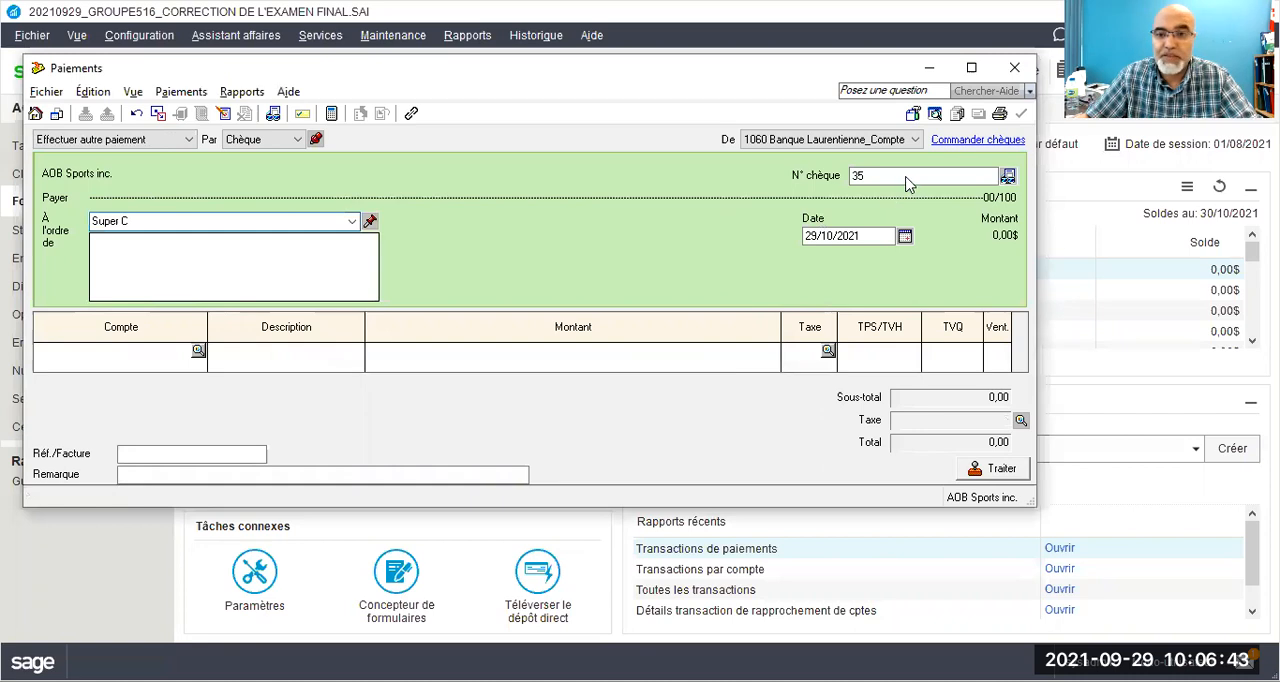
# Step: Set the Super C payment's cheque number to 29 and its date to 30/10/2021
pyautogui.click(874, 177)
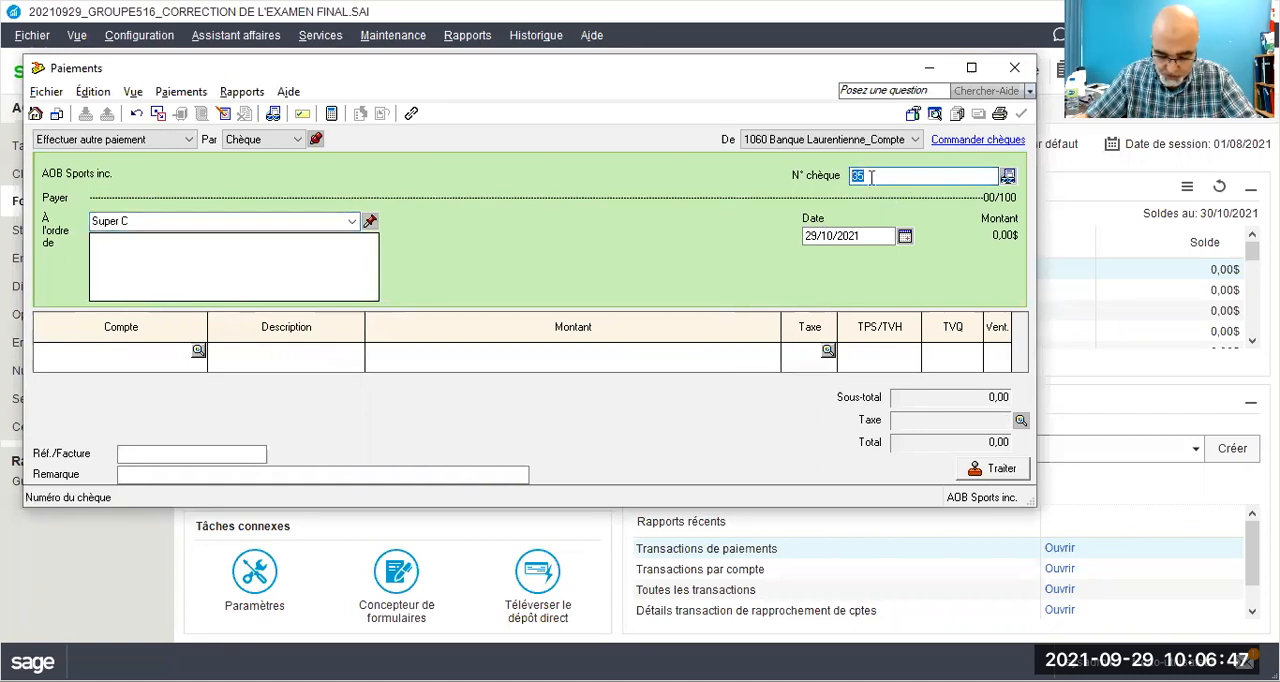
pyautogui.write('29')
pyautogui.press('Tab')
pyautogui.click(810, 236)
pyautogui.doubleClick(810, 236)
pyautogui.write('30')
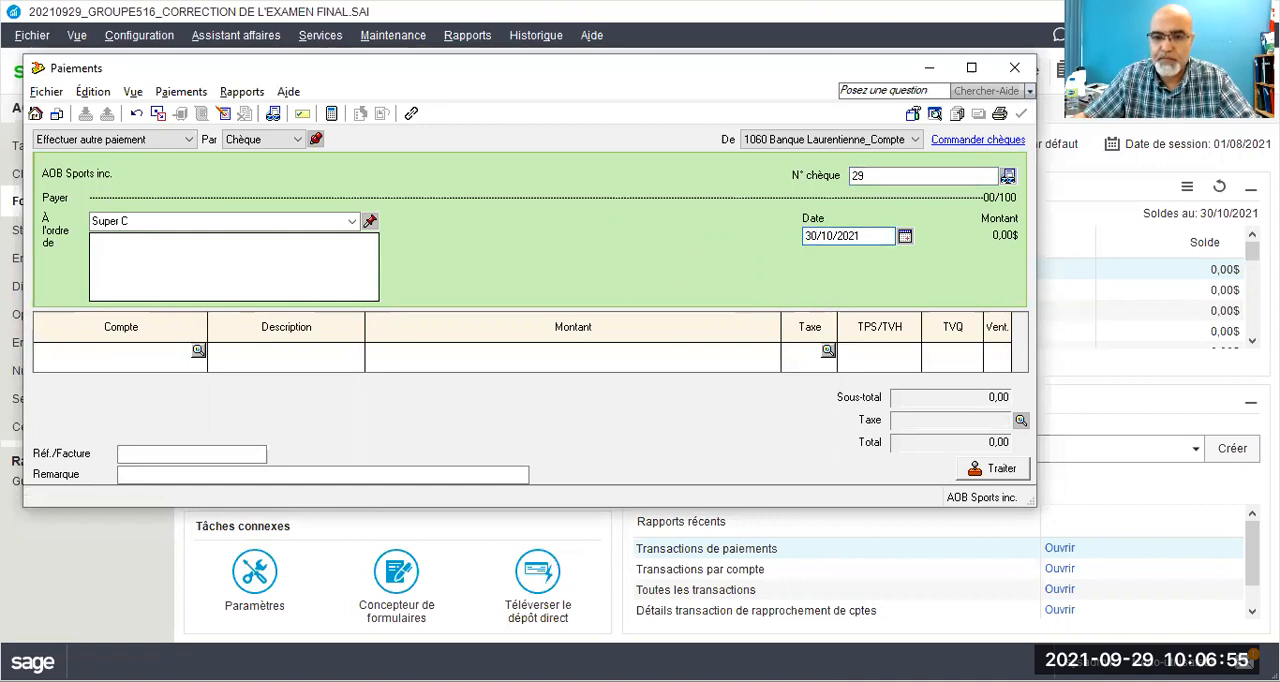
# Step: Enter a payment line of 350,00 to account 5810 Produits de nettoyage with tax code GQ
pyautogui.click(148, 347)
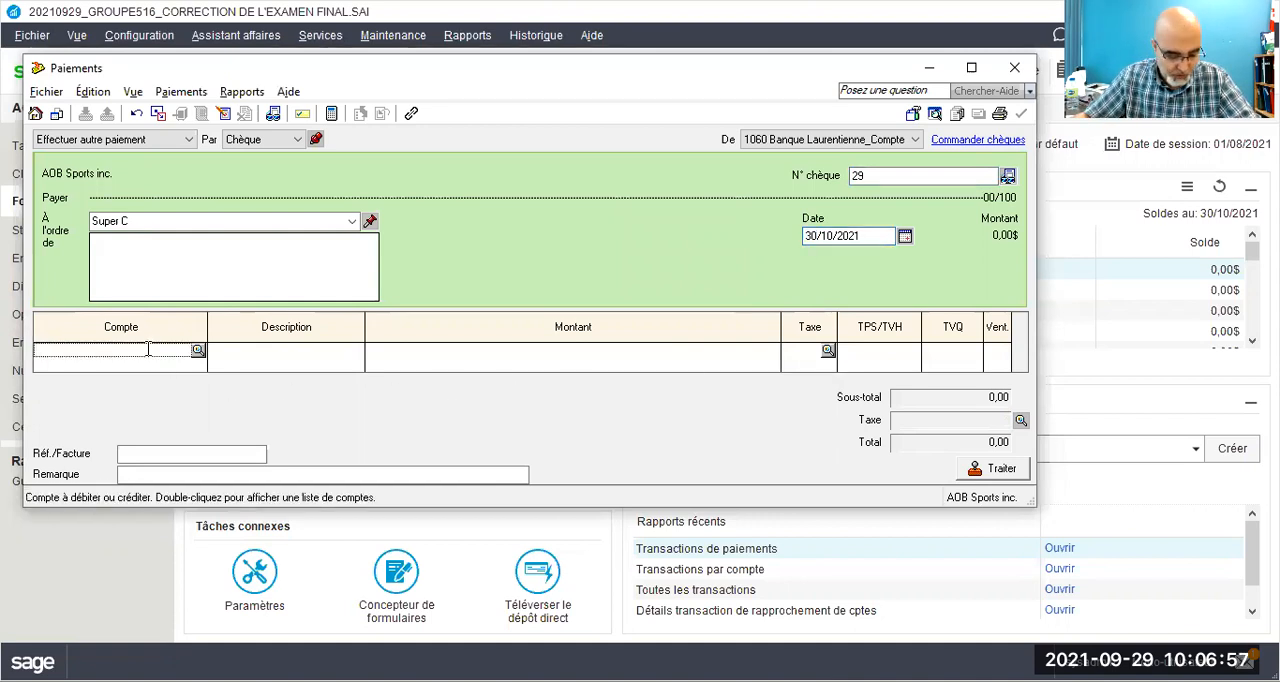
pyautogui.write('5810')
pyautogui.press('Tab')
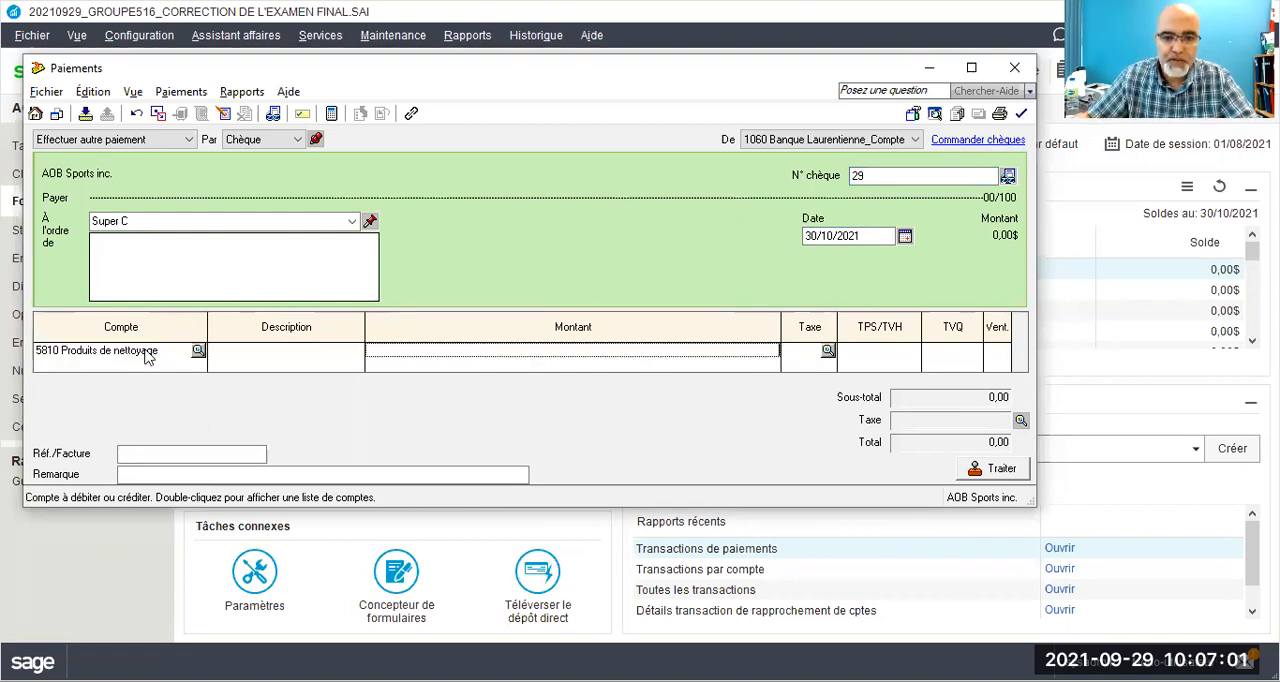
pyautogui.write('350')
pyautogui.press('Tab')
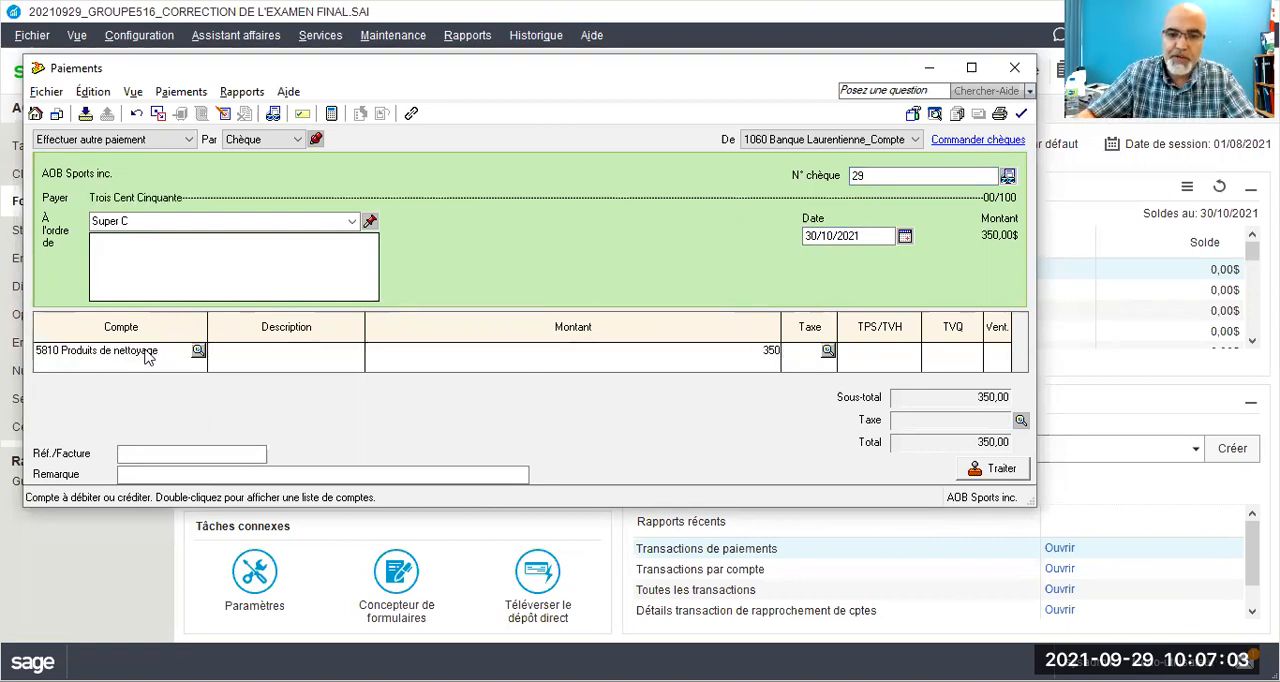
pyautogui.write('gq')
pyautogui.press('Tab')
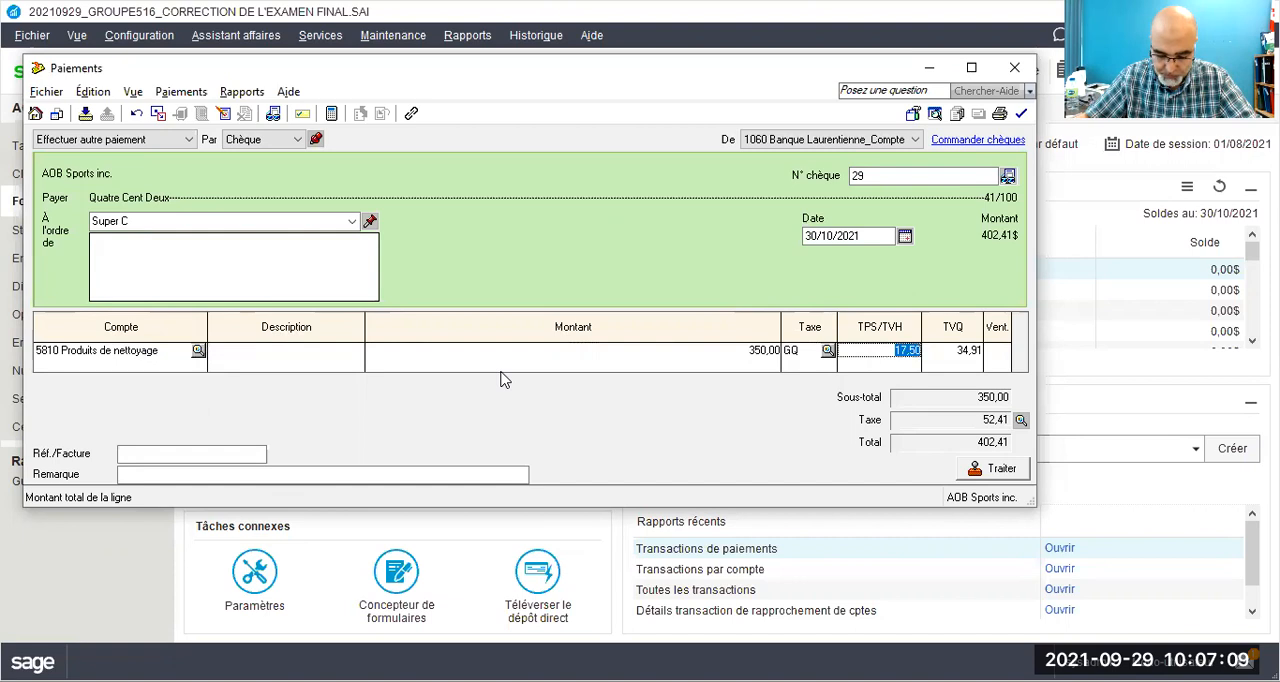
# Step: Enter MP30/21 as the Super C payment's Réf./Facture
pyautogui.click(221, 455)
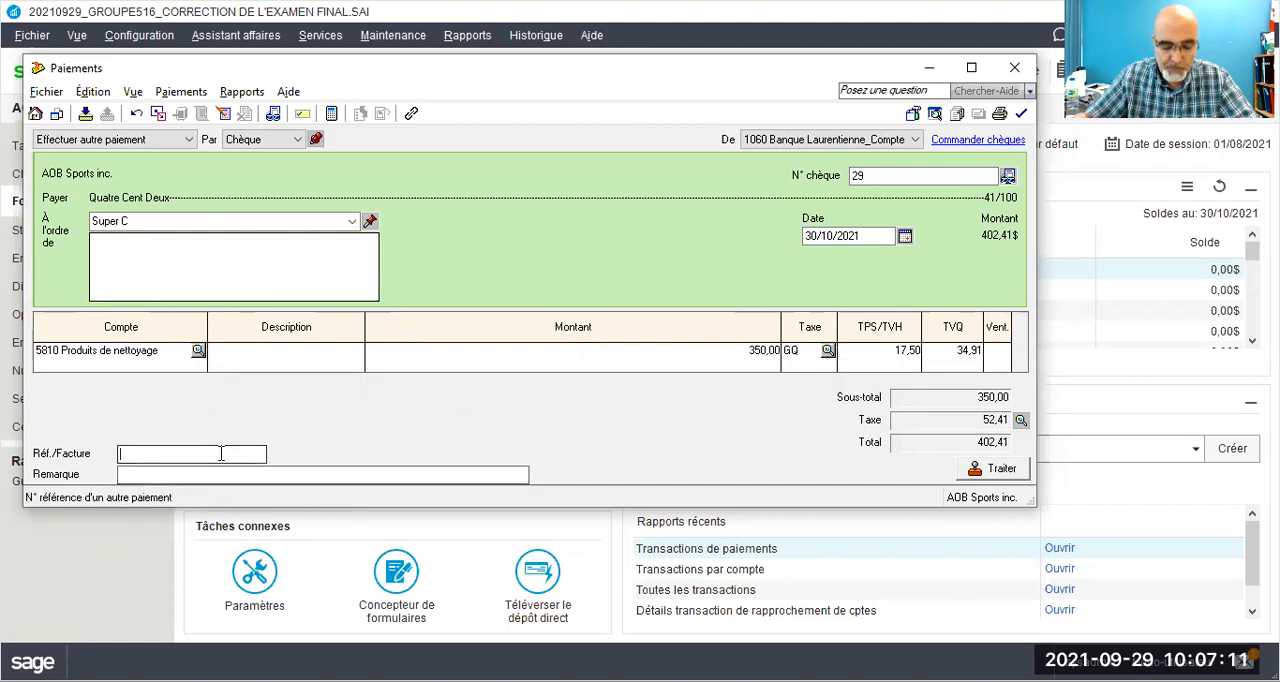
pyautogui.write('MP')
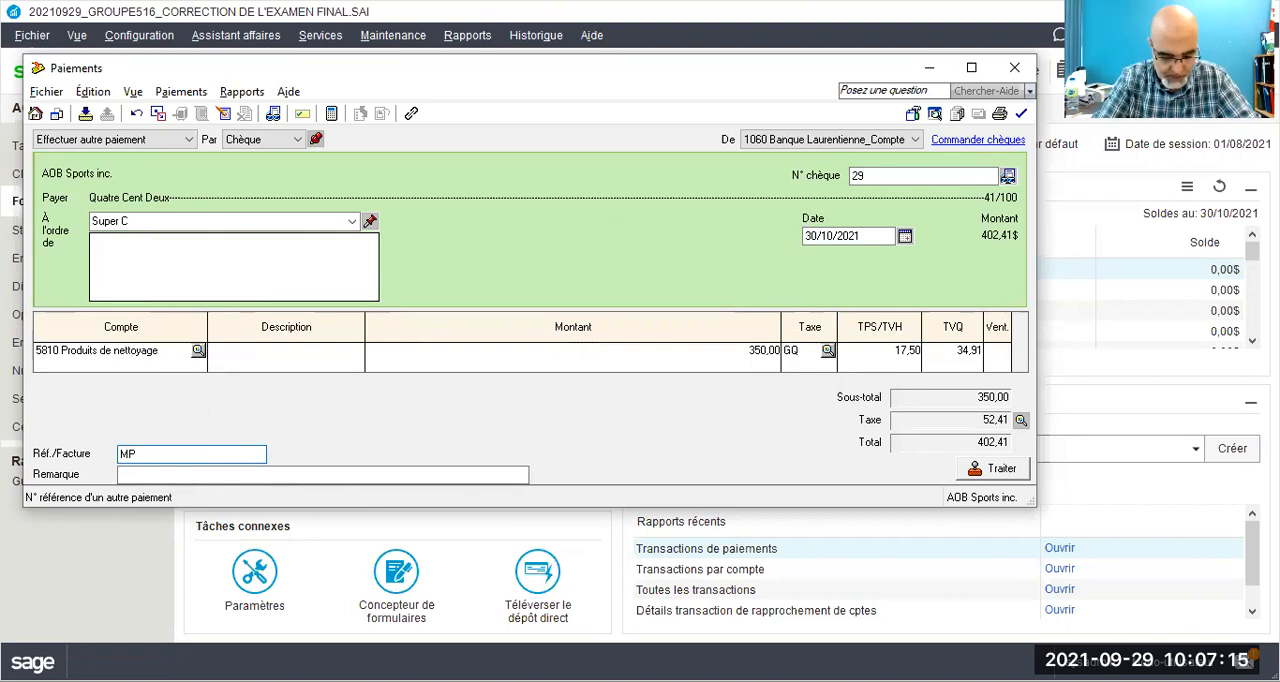
pyautogui.write('2')
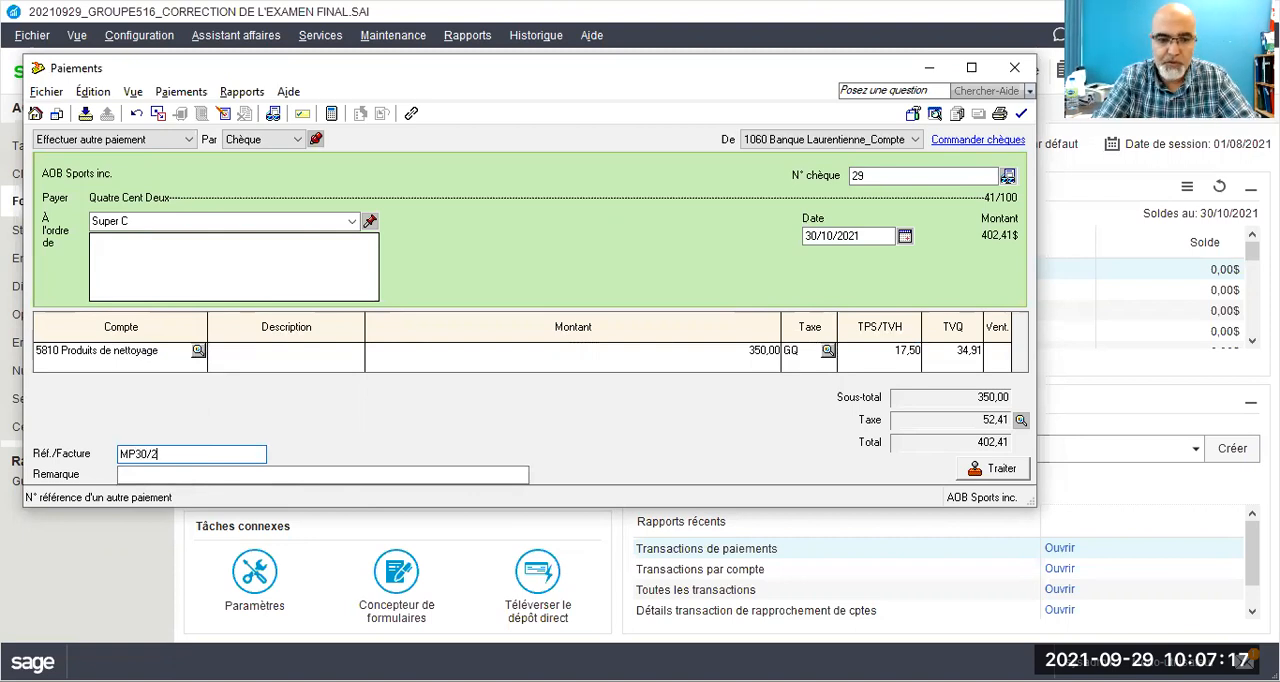
pyautogui.write('1')
pyautogui.press('Tab')
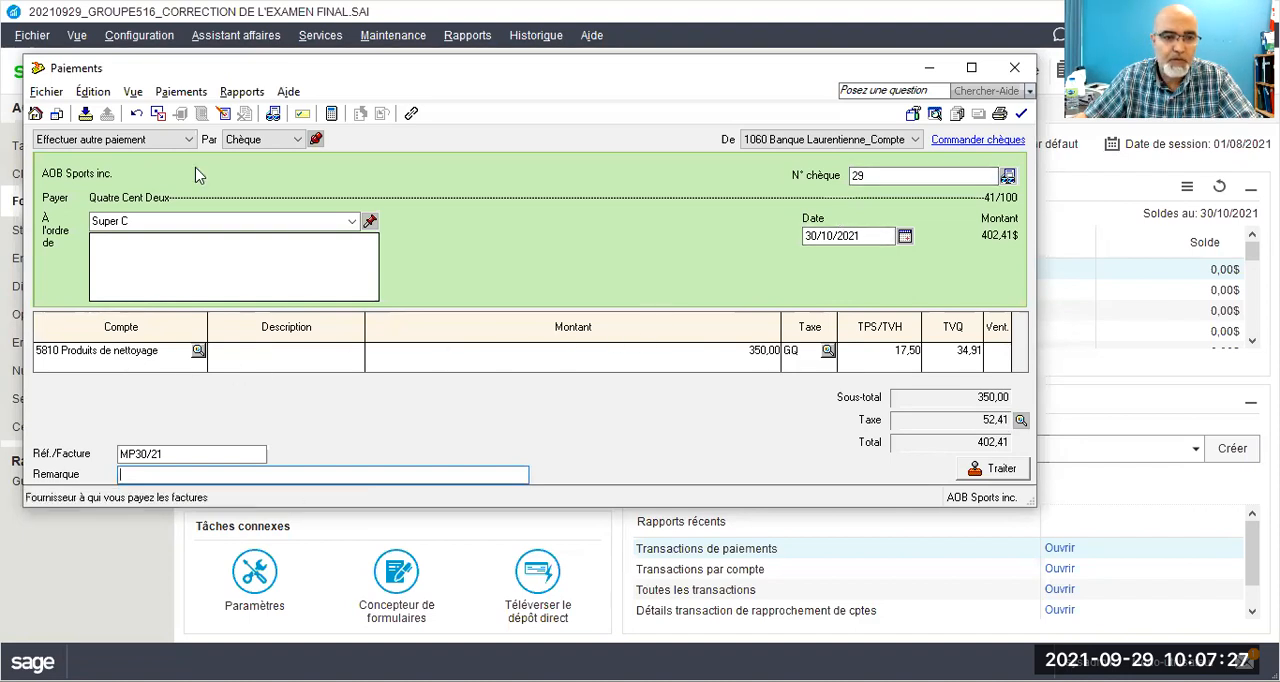
# Step: Process the Super C payment, accepting the entered date, and close the Paiements window
pyautogui.click(970, 468)
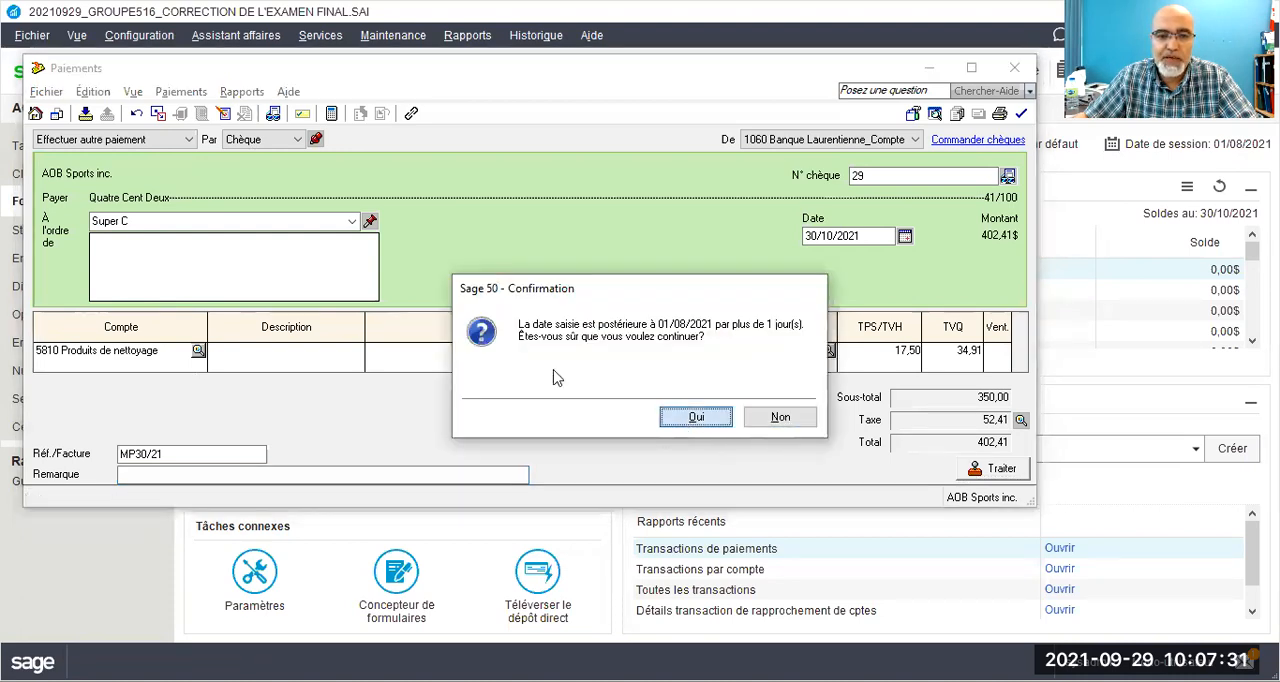
pyautogui.click(696, 416)
pyautogui.click(428, 342)
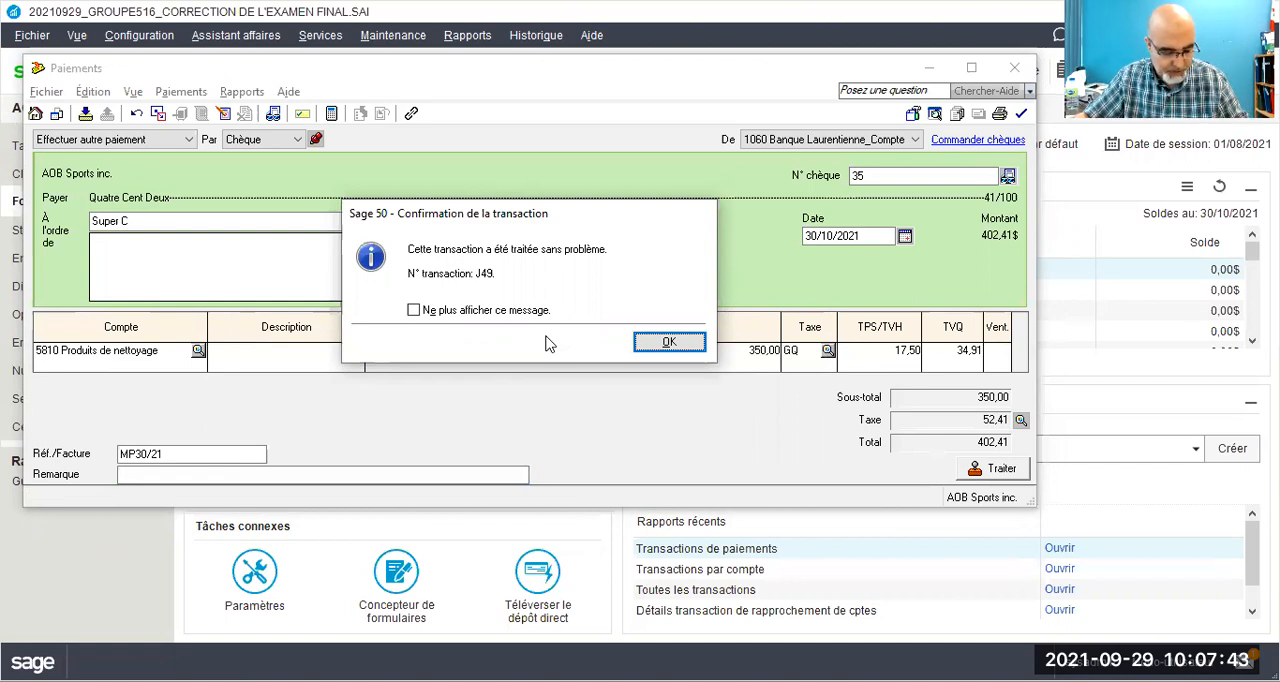
pyautogui.click(669, 342)
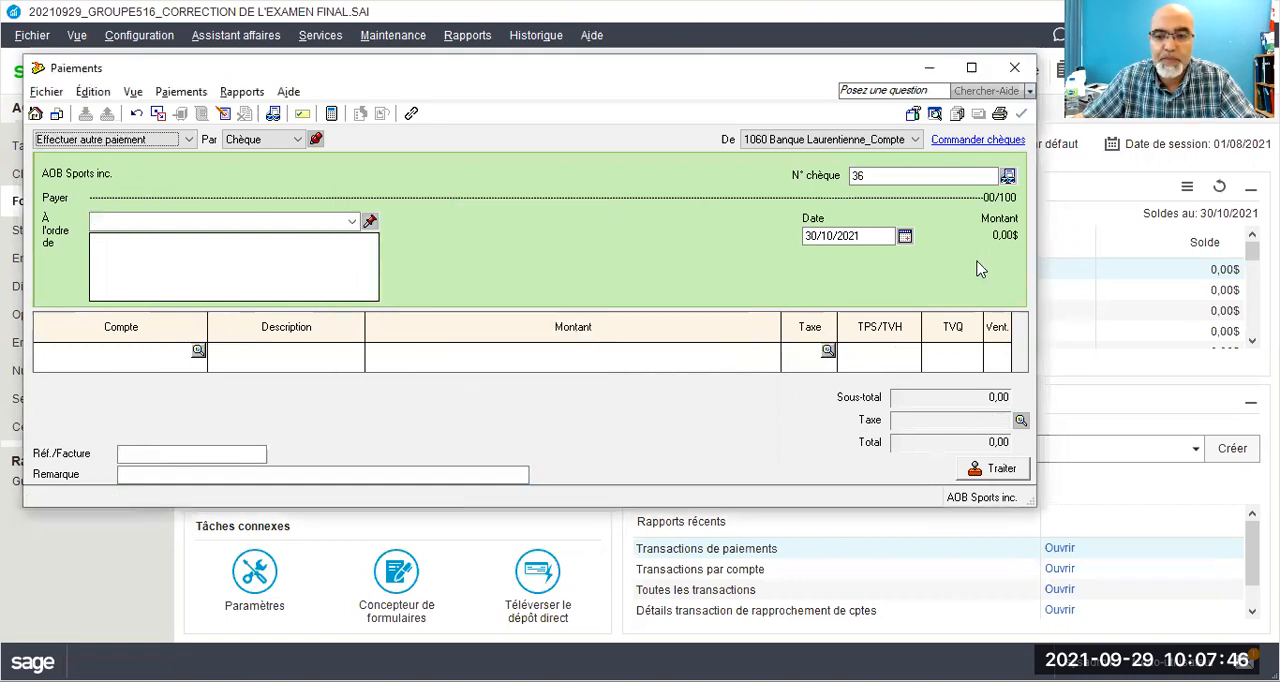
pyautogui.click(1015, 68)
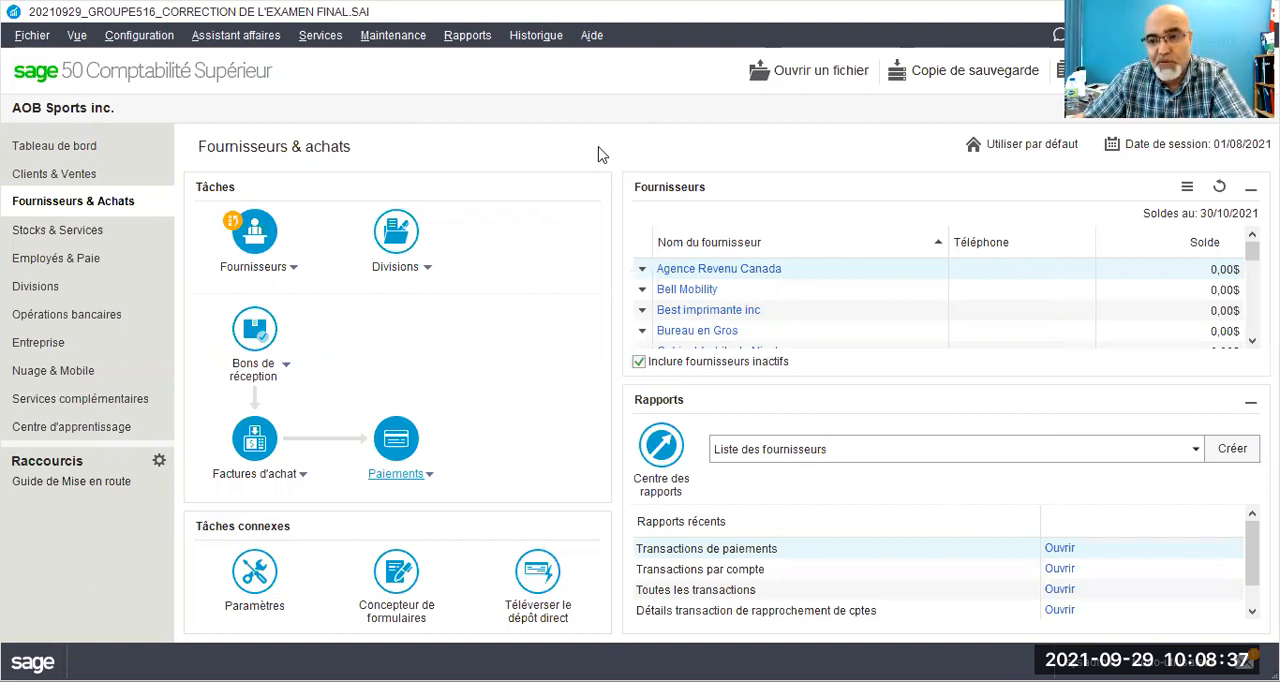
# Step: Start the financial report État des résultats de la marge brute as a comparative statement
pyautogui.click(481, 40)
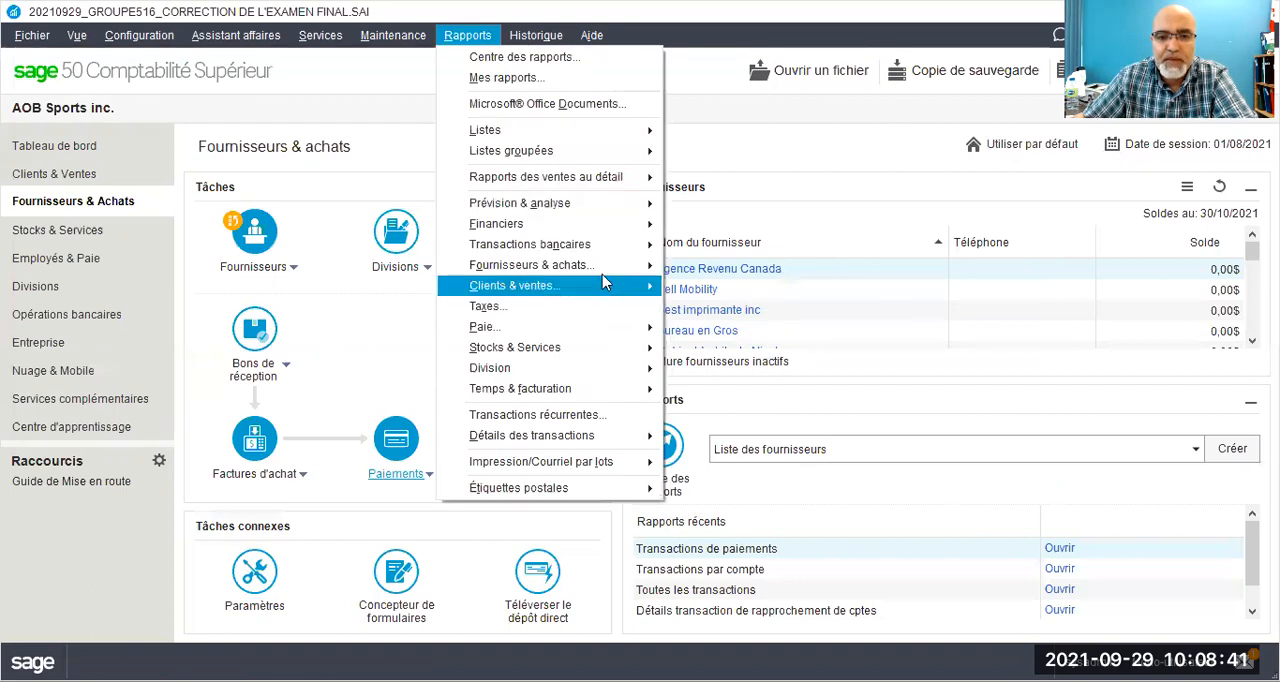
pyautogui.moveTo(610, 264)
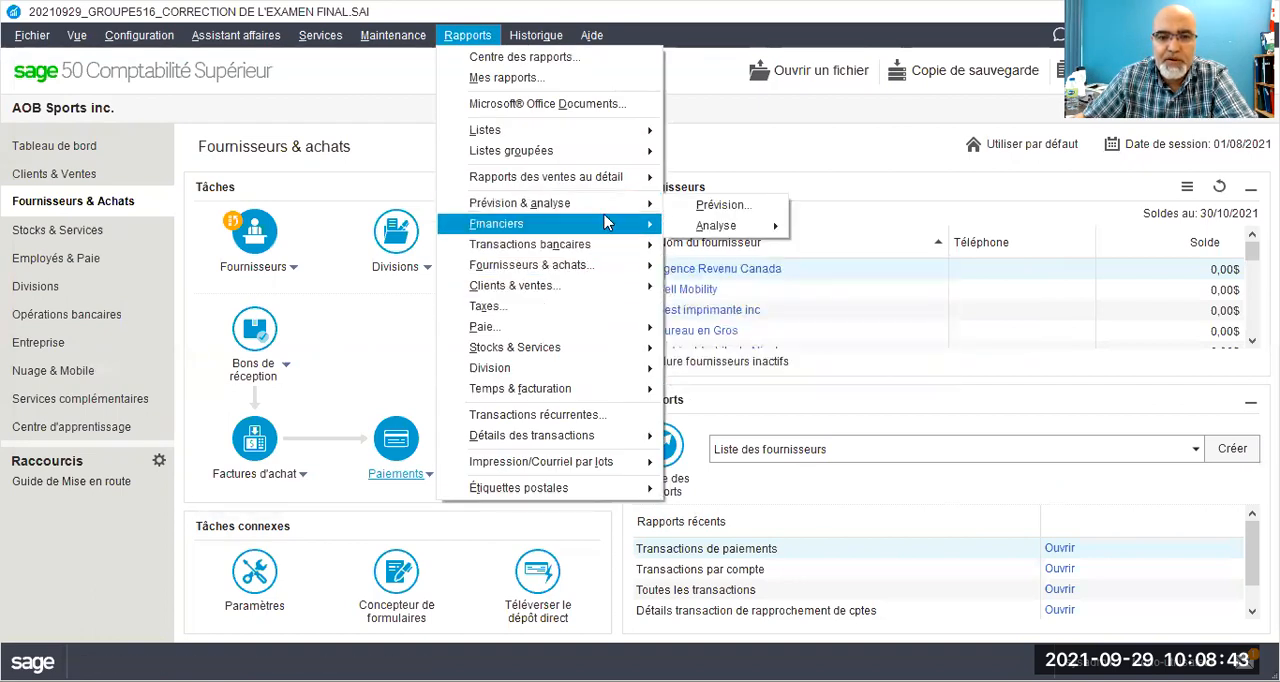
pyautogui.moveTo(612, 223)
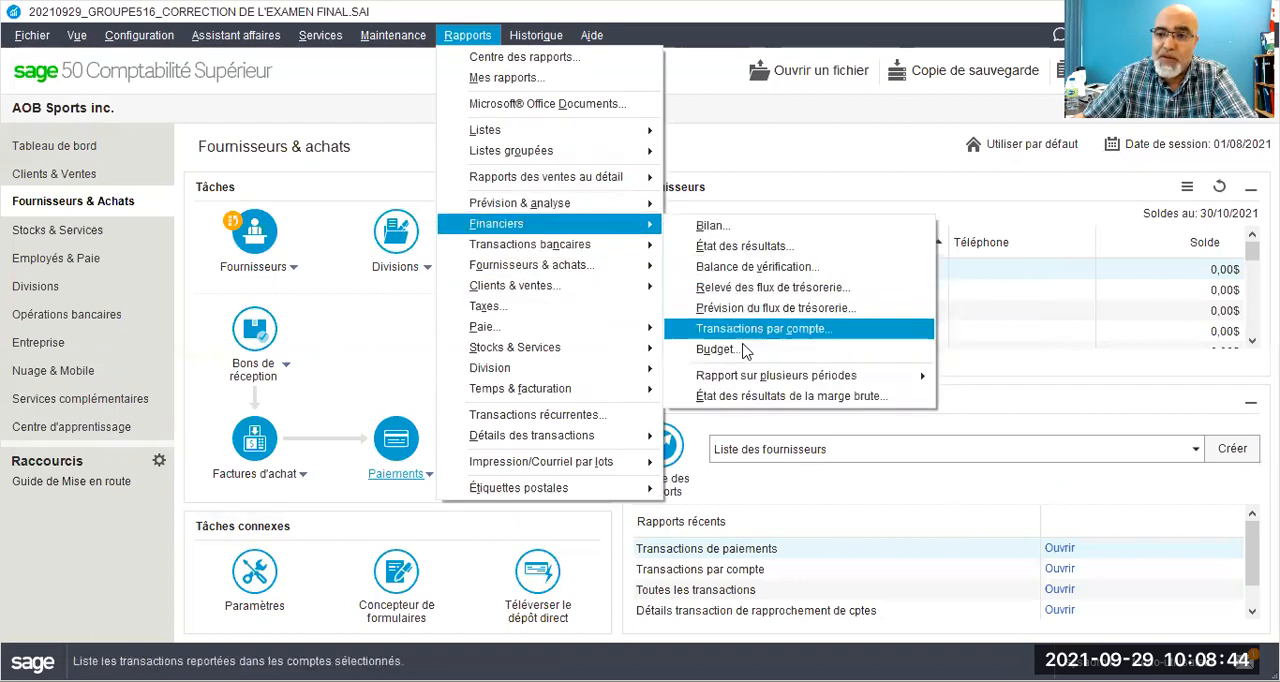
pyautogui.click(736, 398)
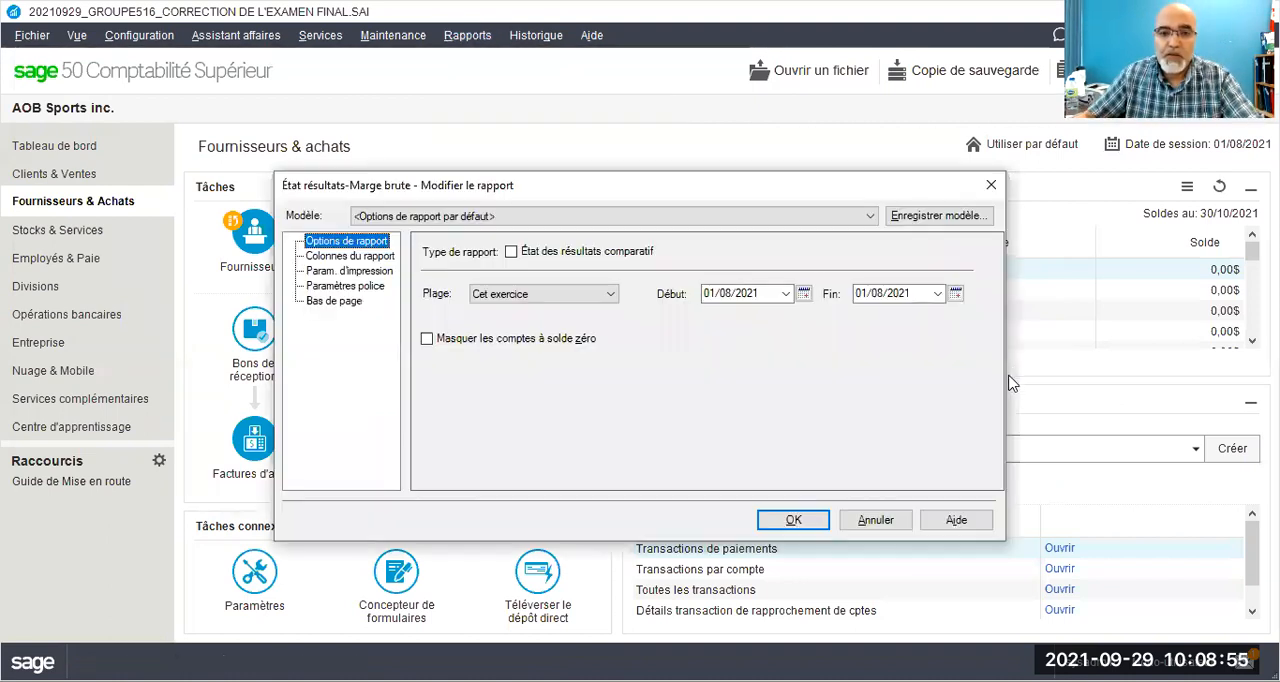
pyautogui.click(510, 253)
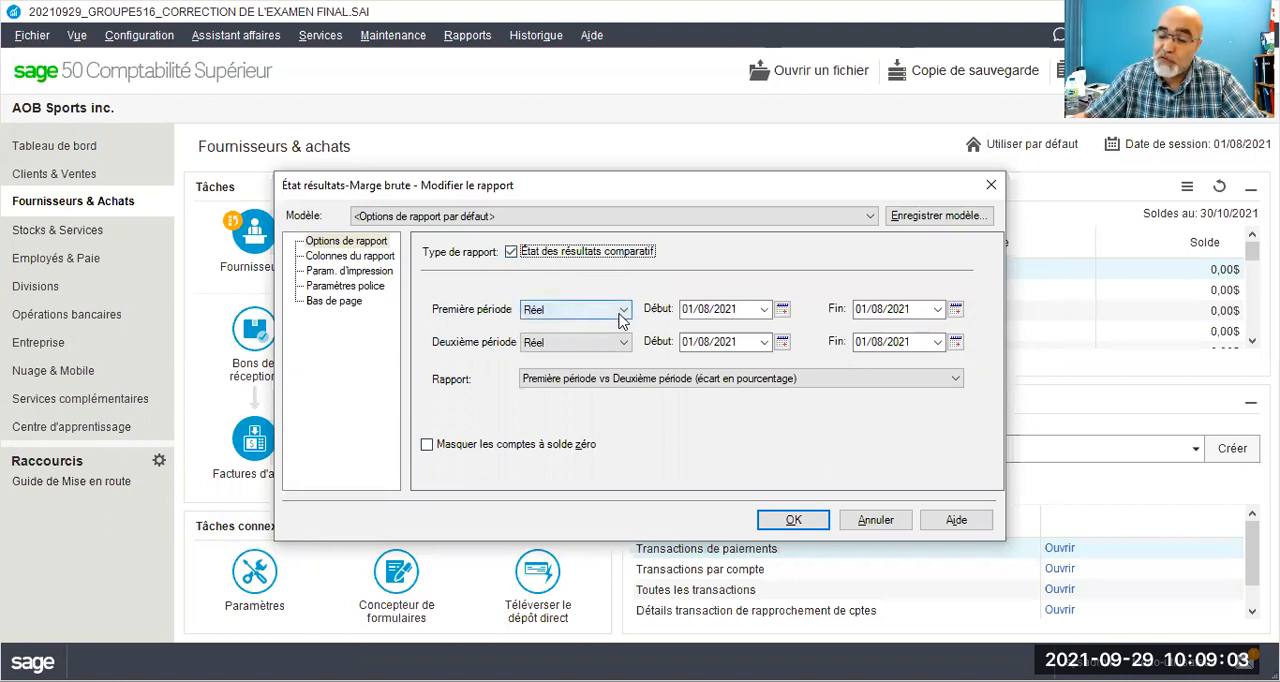
# Step: Keep Réel for the report's first period and set its second period to Budget-Exer. courant
pyautogui.click(625, 312)
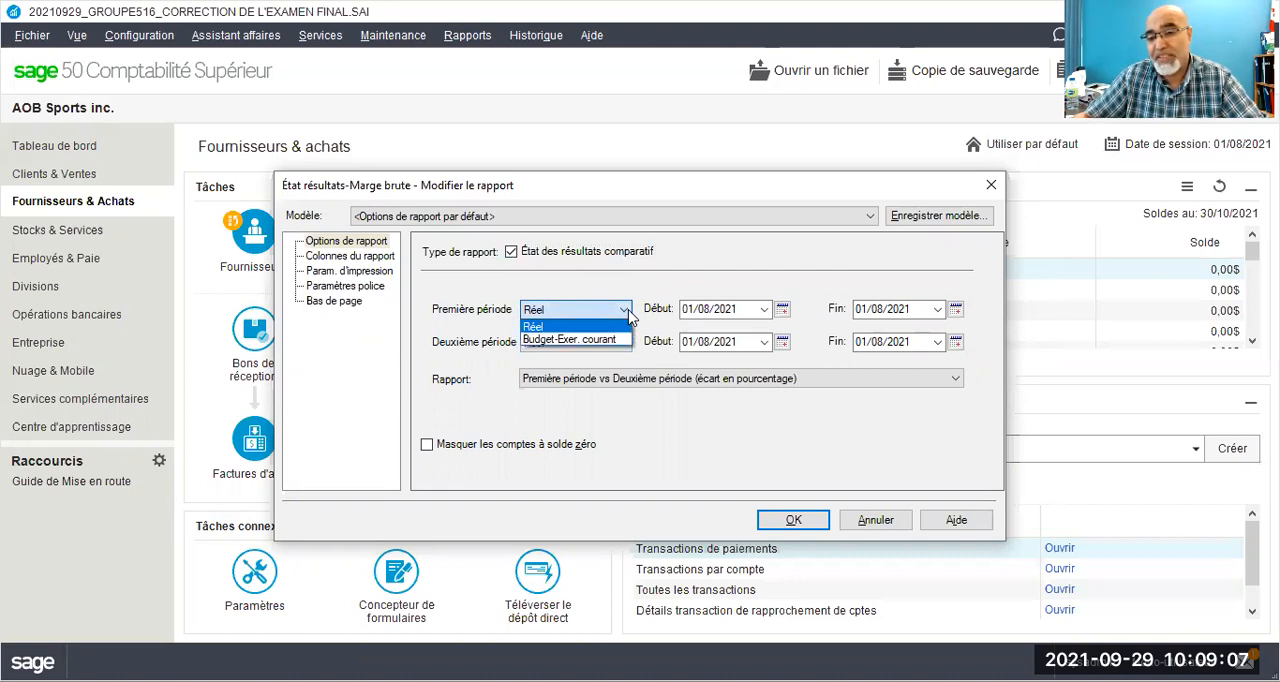
pyautogui.click(625, 312)
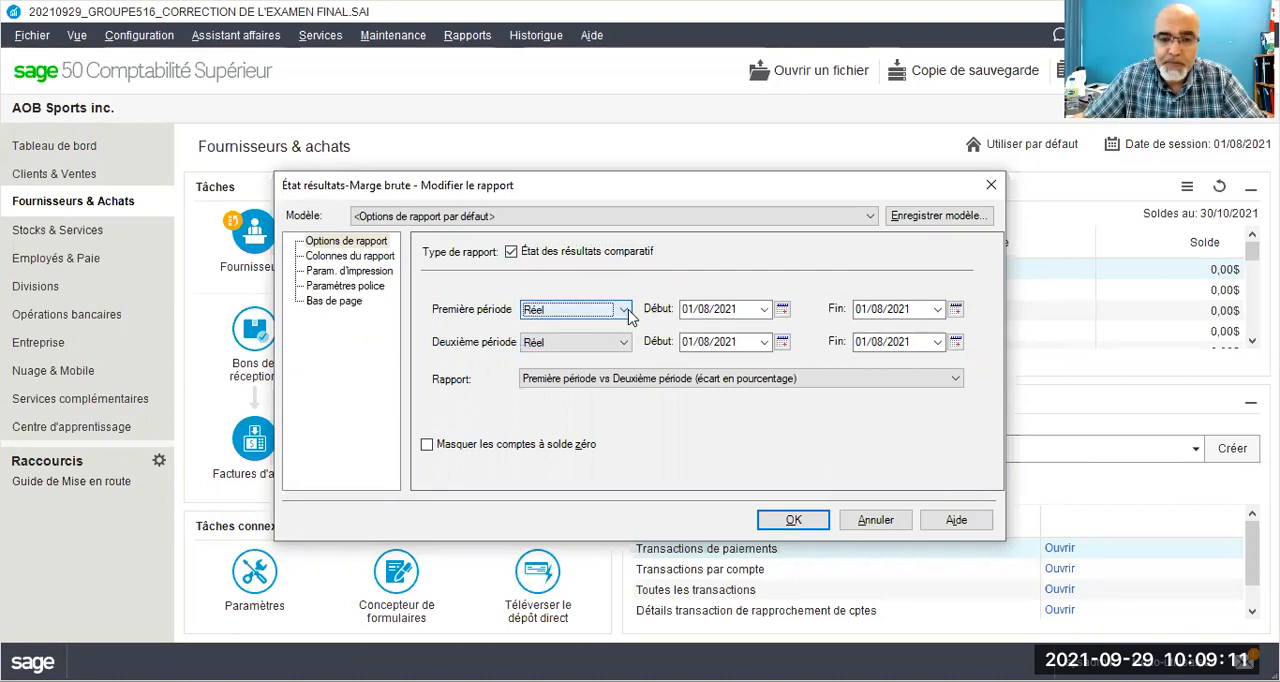
pyautogui.click(625, 312)
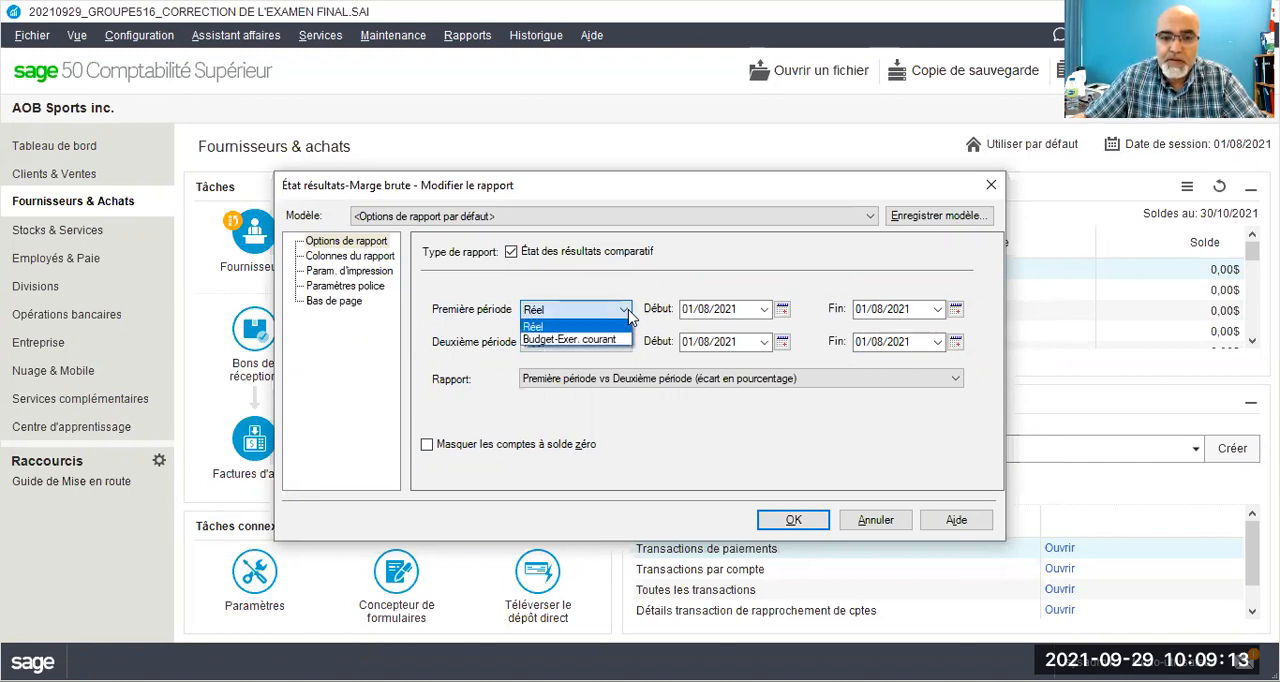
pyautogui.click(628, 316)
pyautogui.click(625, 342)
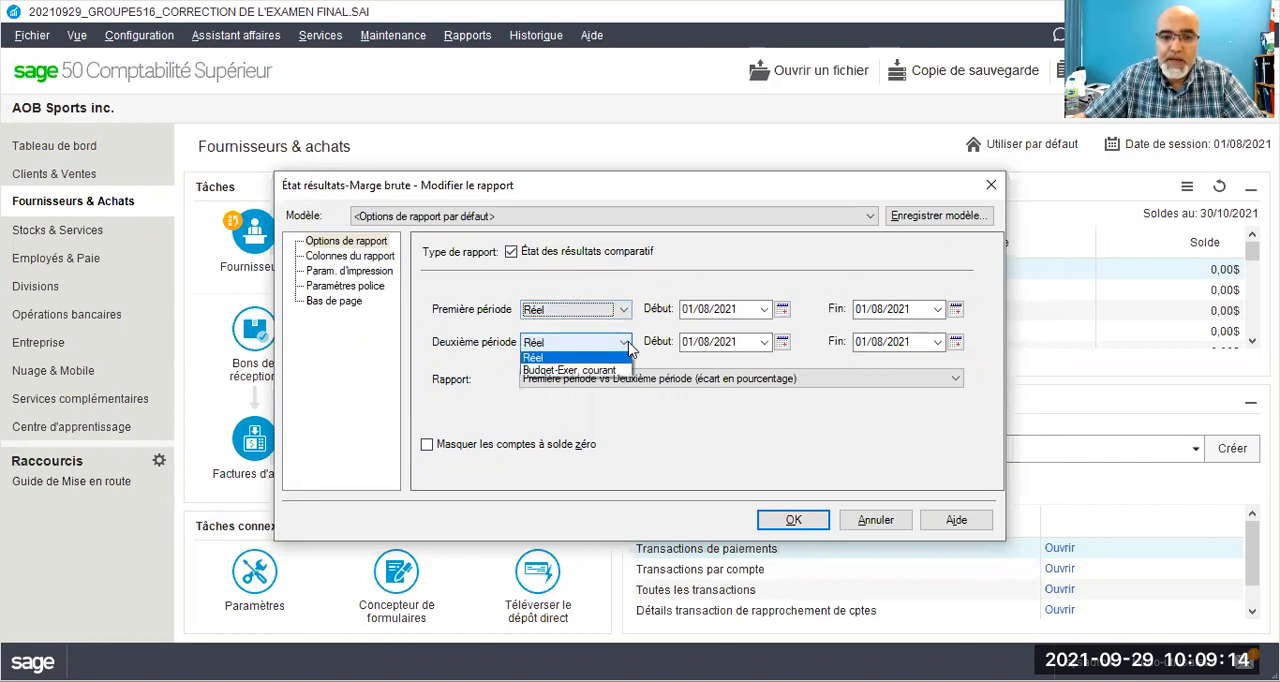
pyautogui.click(567, 373)
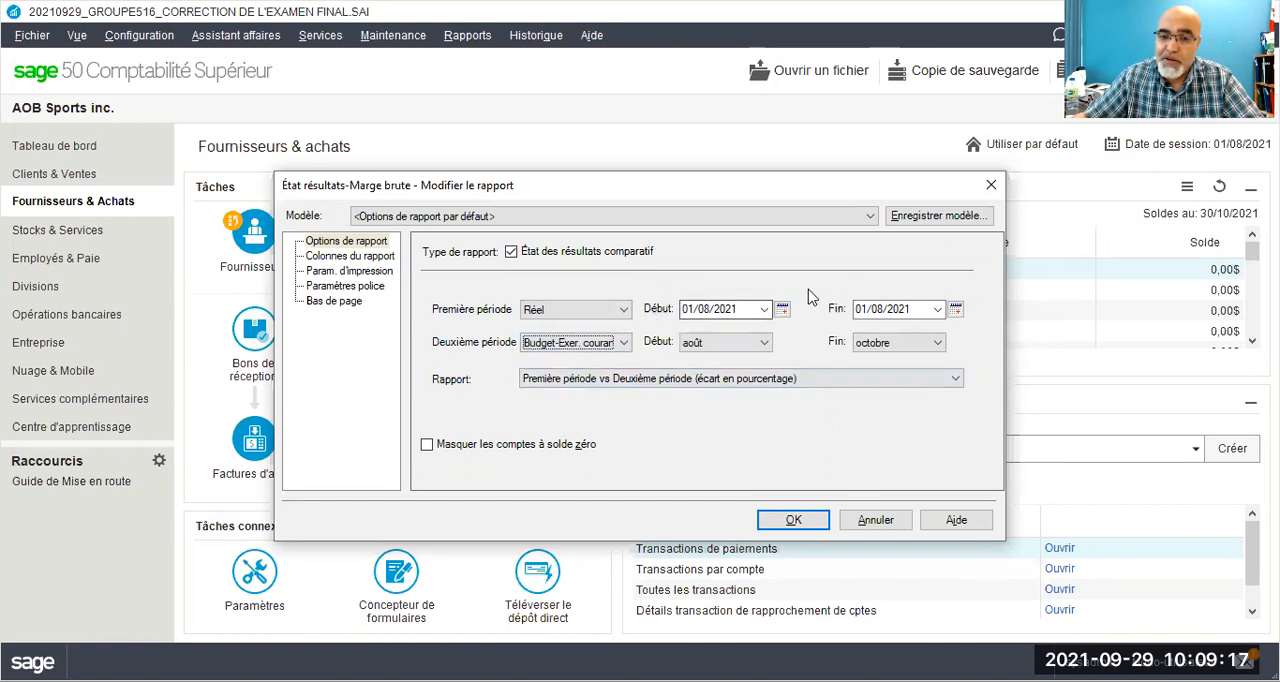
# Step: Set the first period of the report to run from 01/10/2021 to 30/10/2021
pyautogui.click(782, 310)
pyautogui.click(881, 351)
pyautogui.click(881, 351)
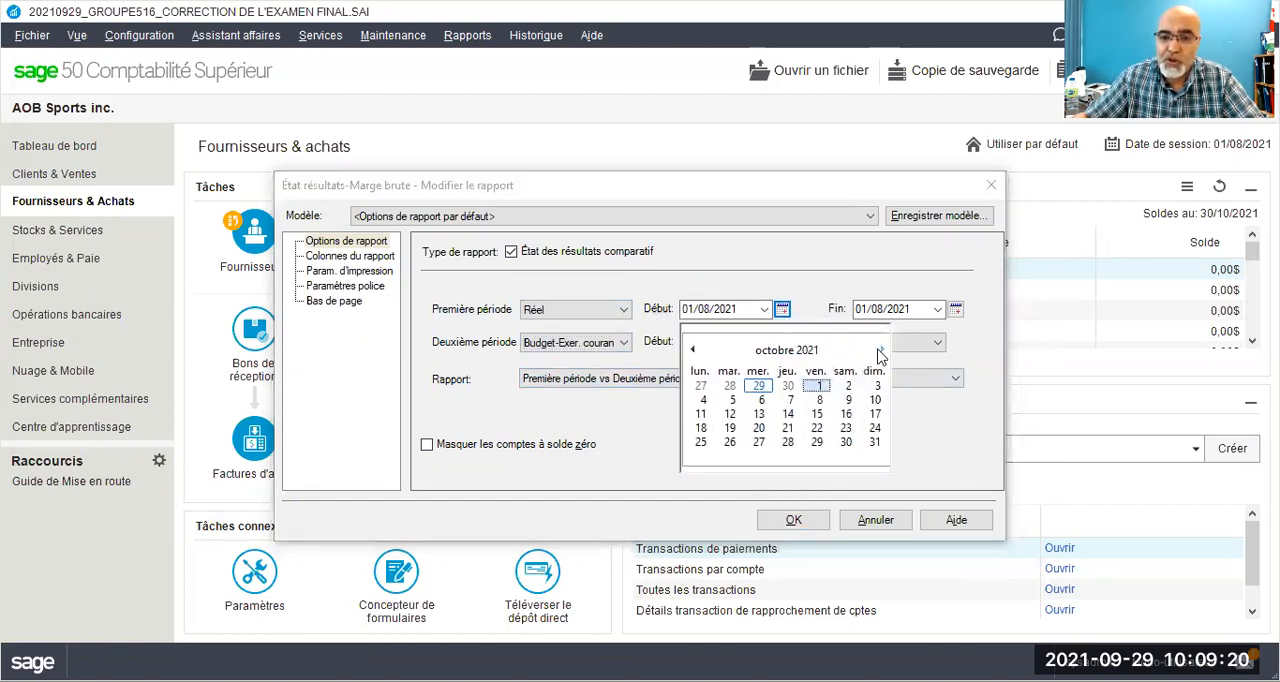
pyautogui.click(818, 388)
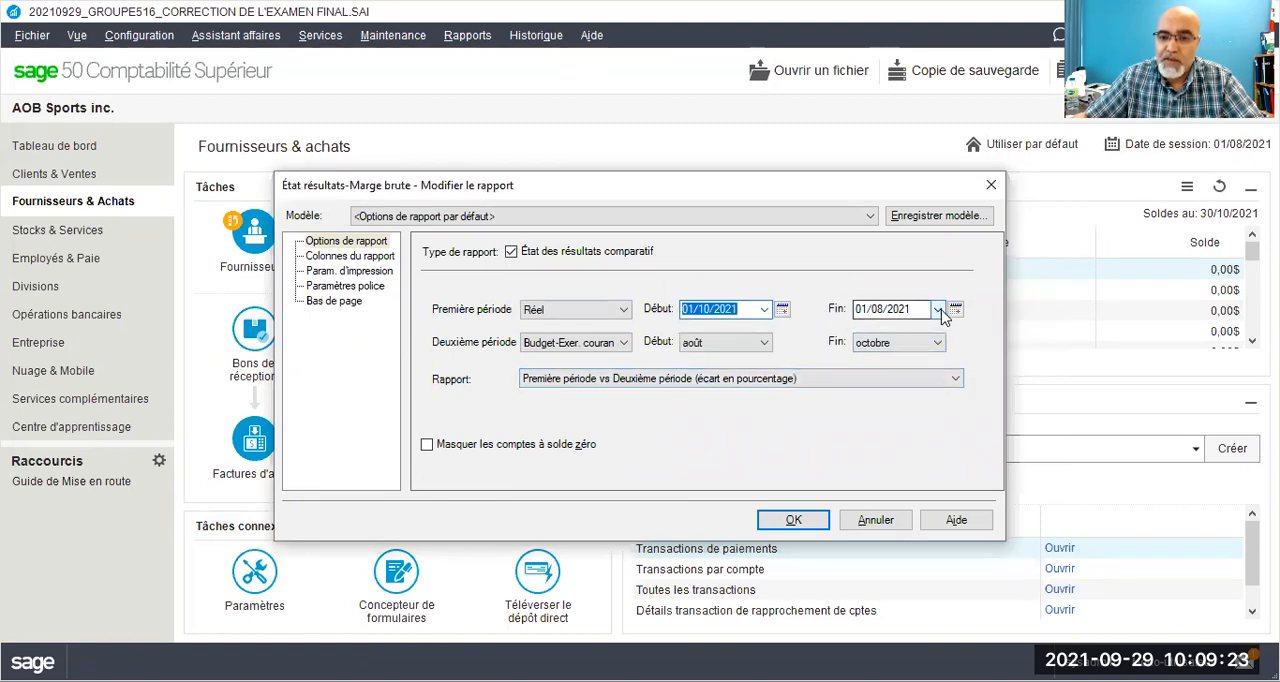
pyautogui.click(939, 311)
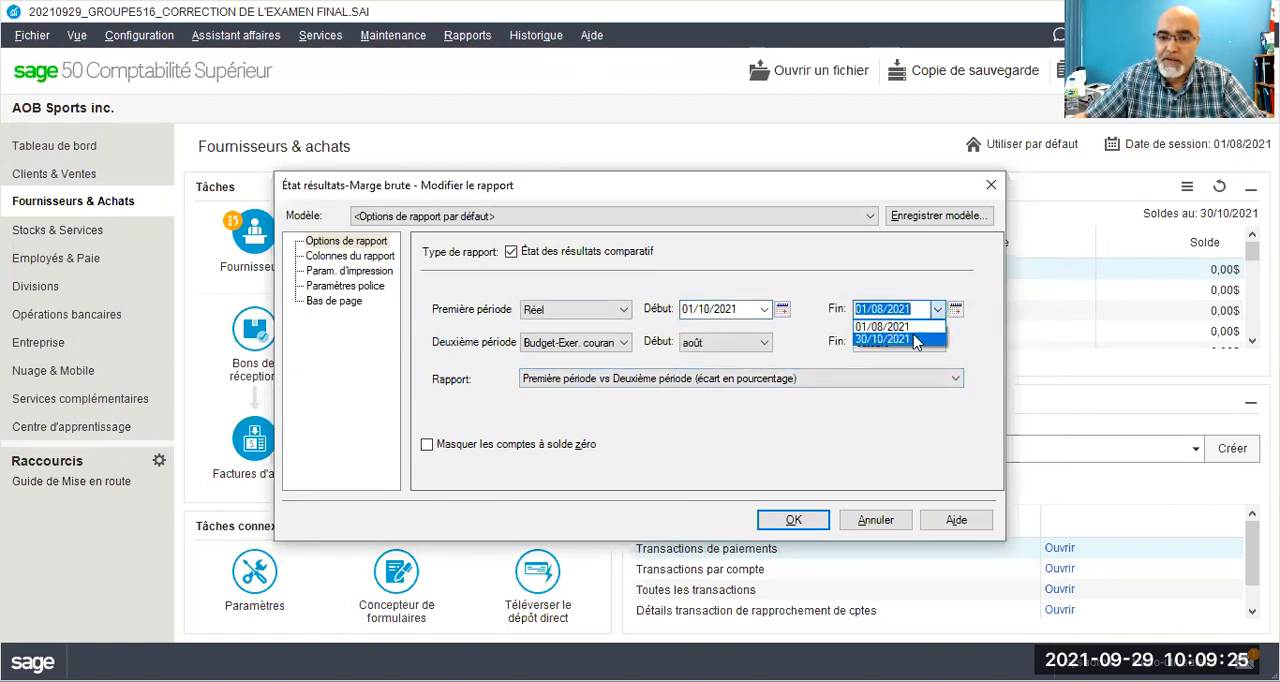
pyautogui.click(905, 342)
pyautogui.click(955, 313)
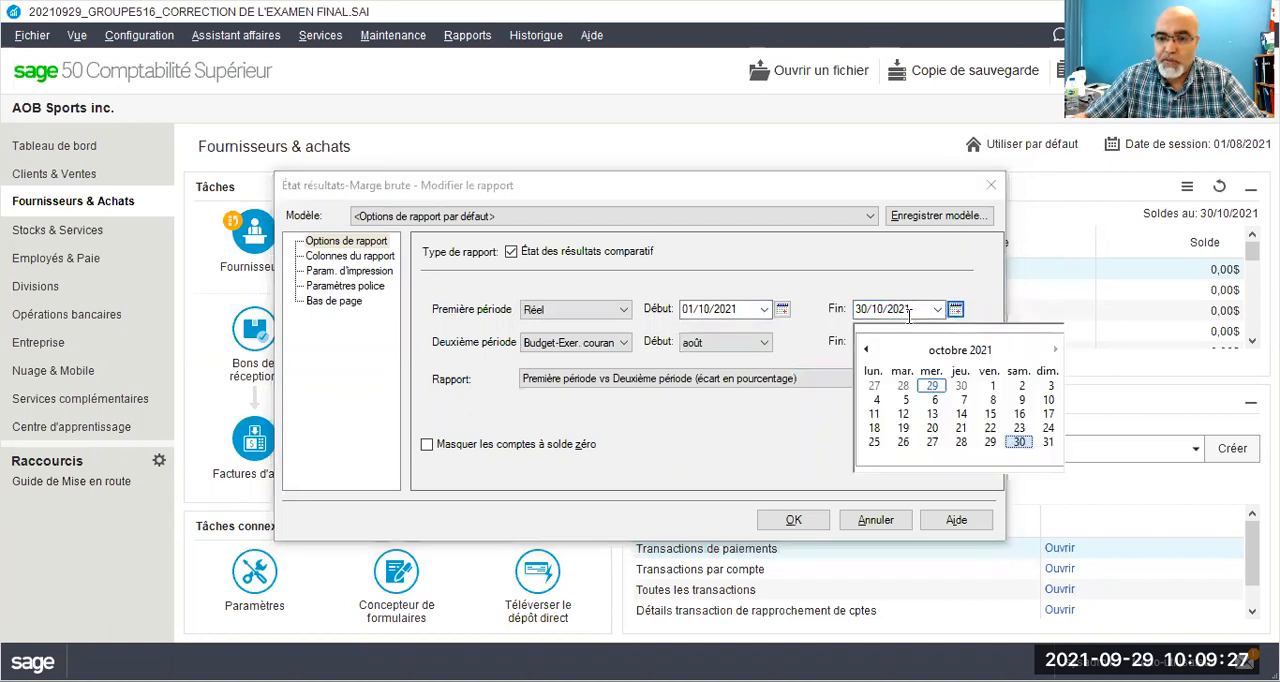
pyautogui.click(955, 313)
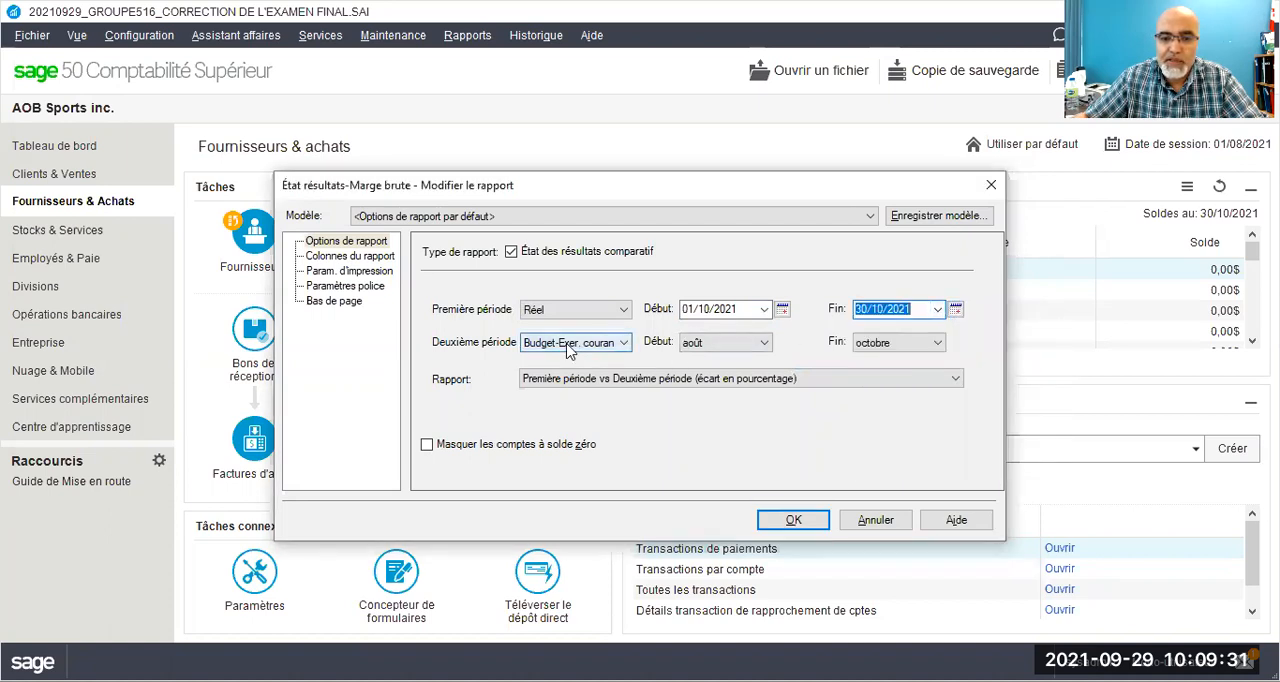
# Step: Start the budget period in octobre and hide the accounts with a zero balance
pyautogui.click(724, 342)
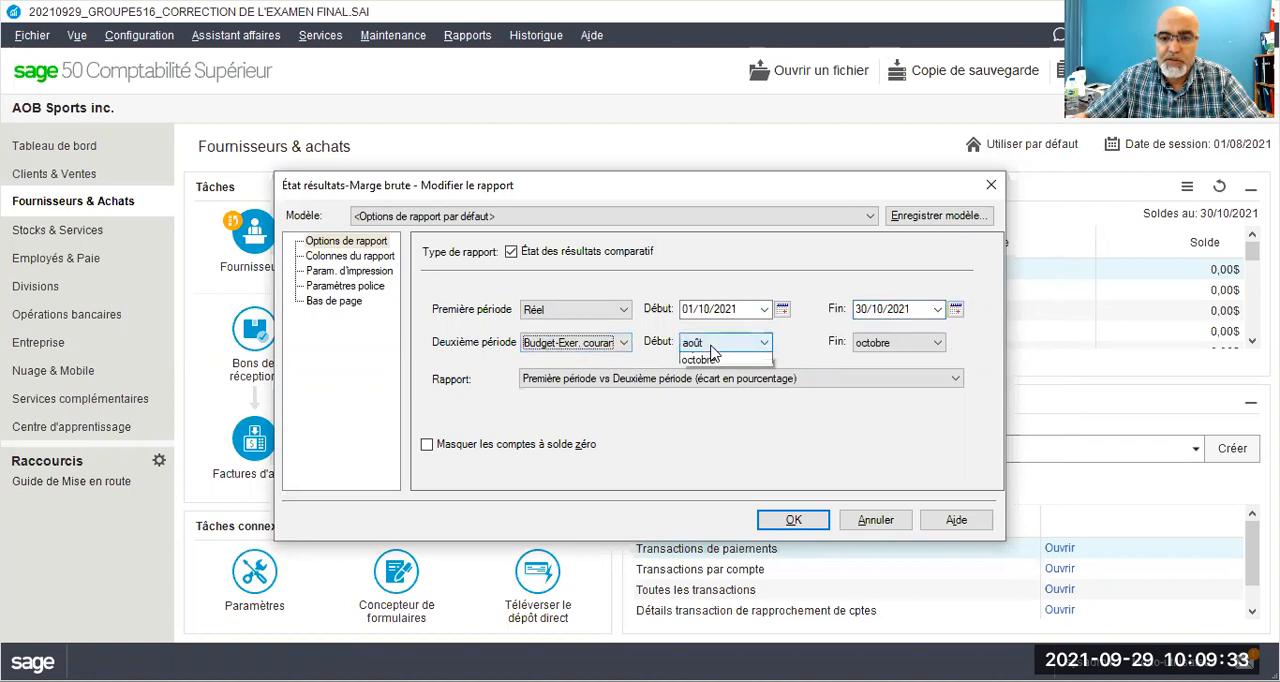
pyautogui.click(697, 385)
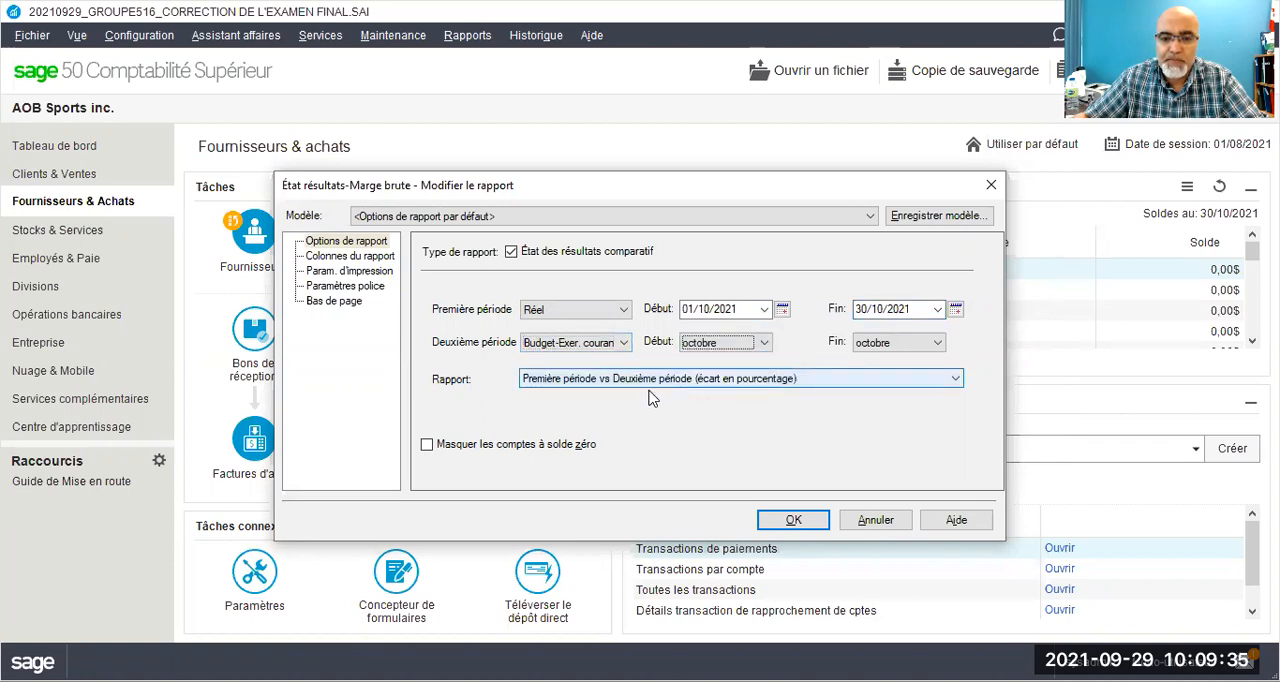
pyautogui.click(427, 446)
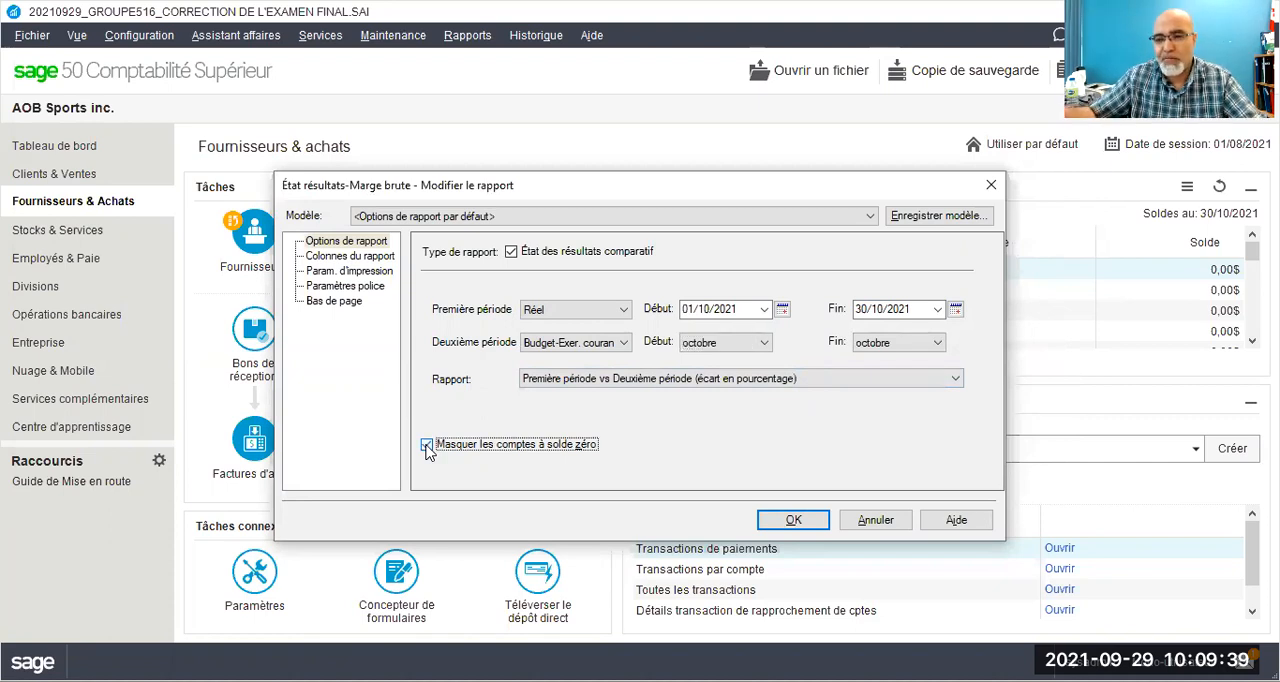
# Step: Generate the comparative gross-margin income statement with percentage variances and review it from the product lines down to the net profit
pyautogui.click(793, 521)
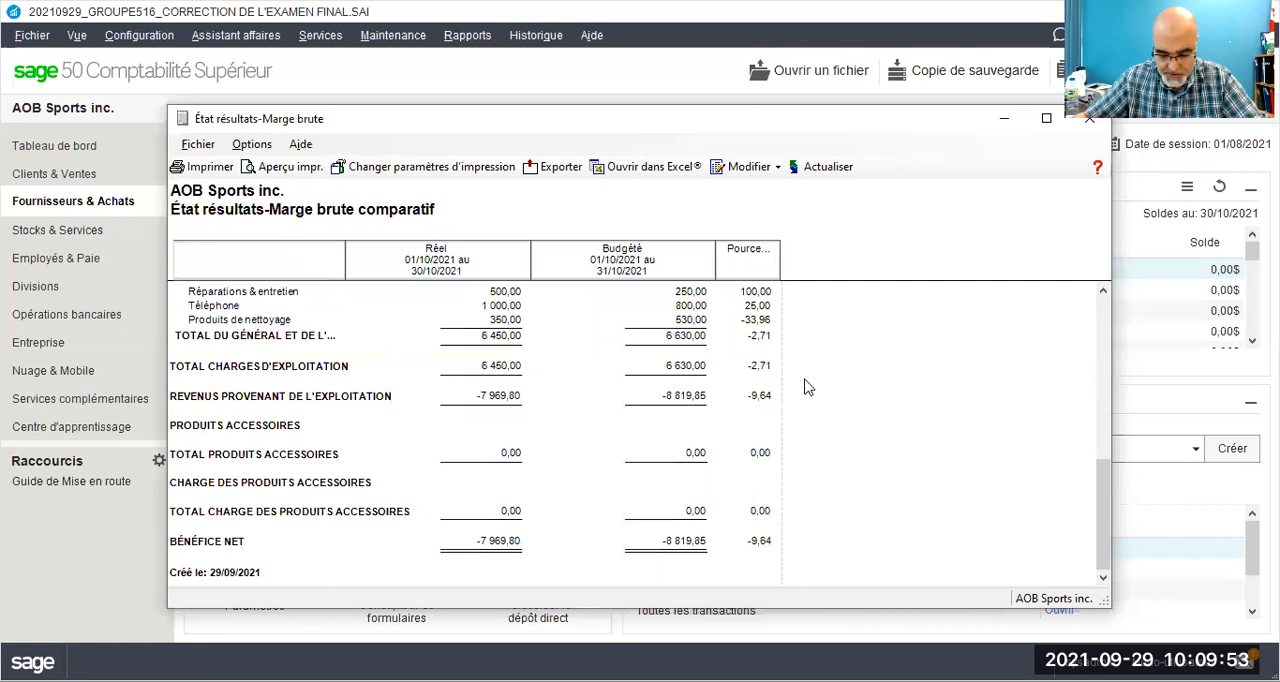
pyautogui.scroll(10, 808, 387)
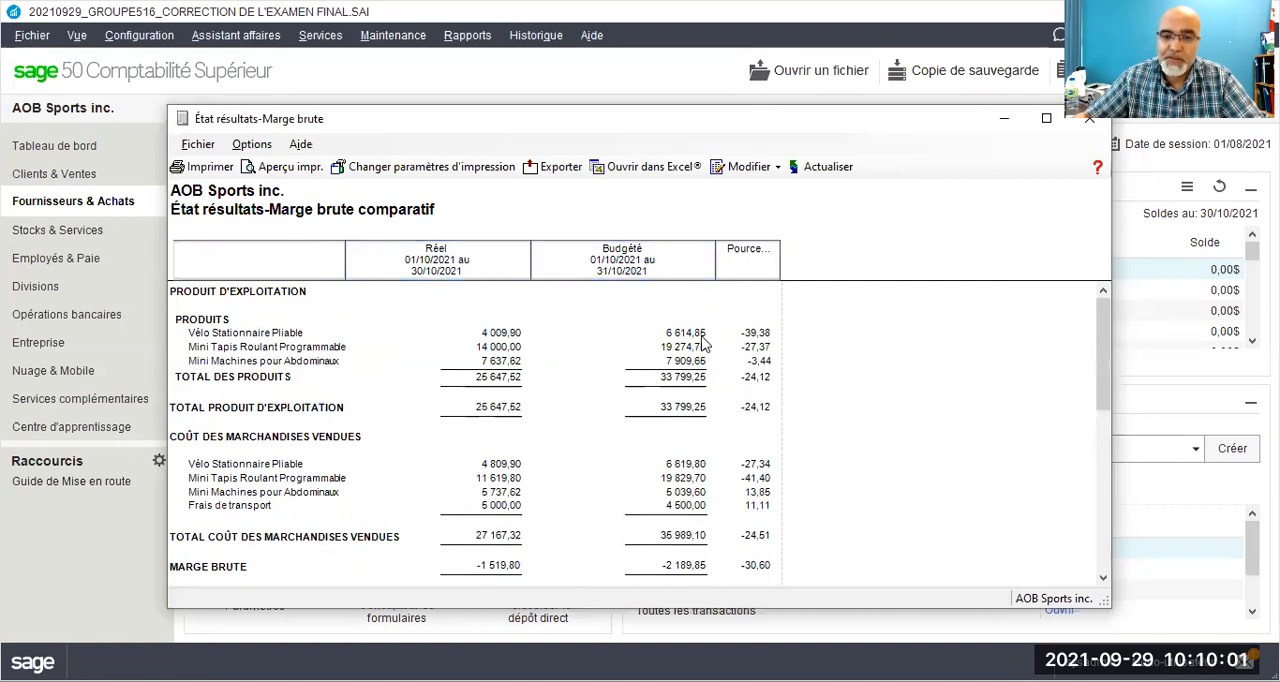
pyautogui.scroll(-4, 703, 343)
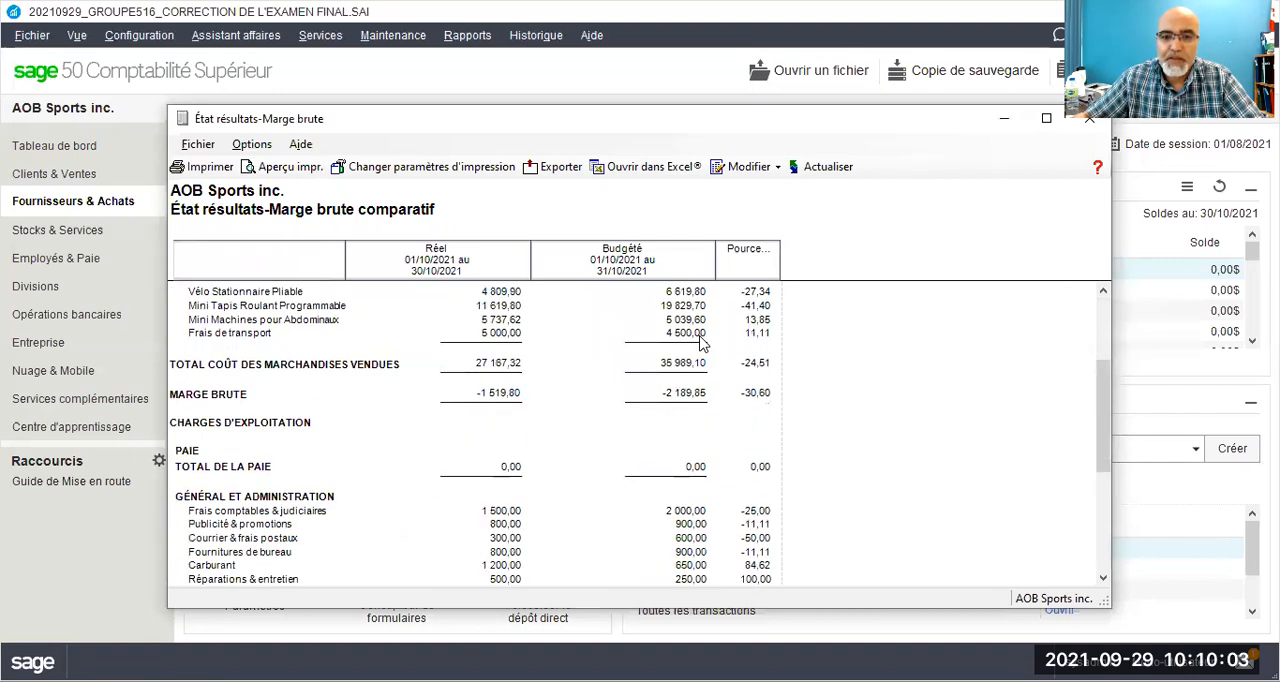
pyautogui.scroll(4, 703, 343)
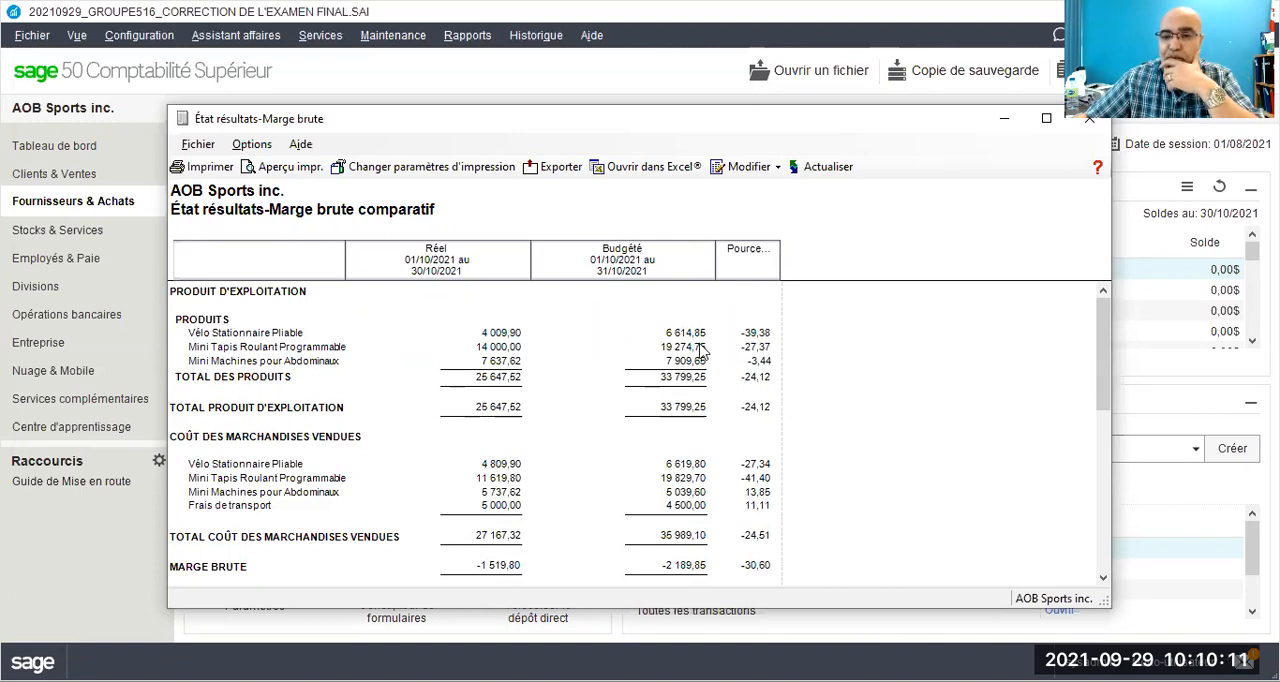
# Step: Change the comparison to Première période vs Deuxième période (écart dans les montants) and review the regenerated report
pyautogui.click(748, 166)
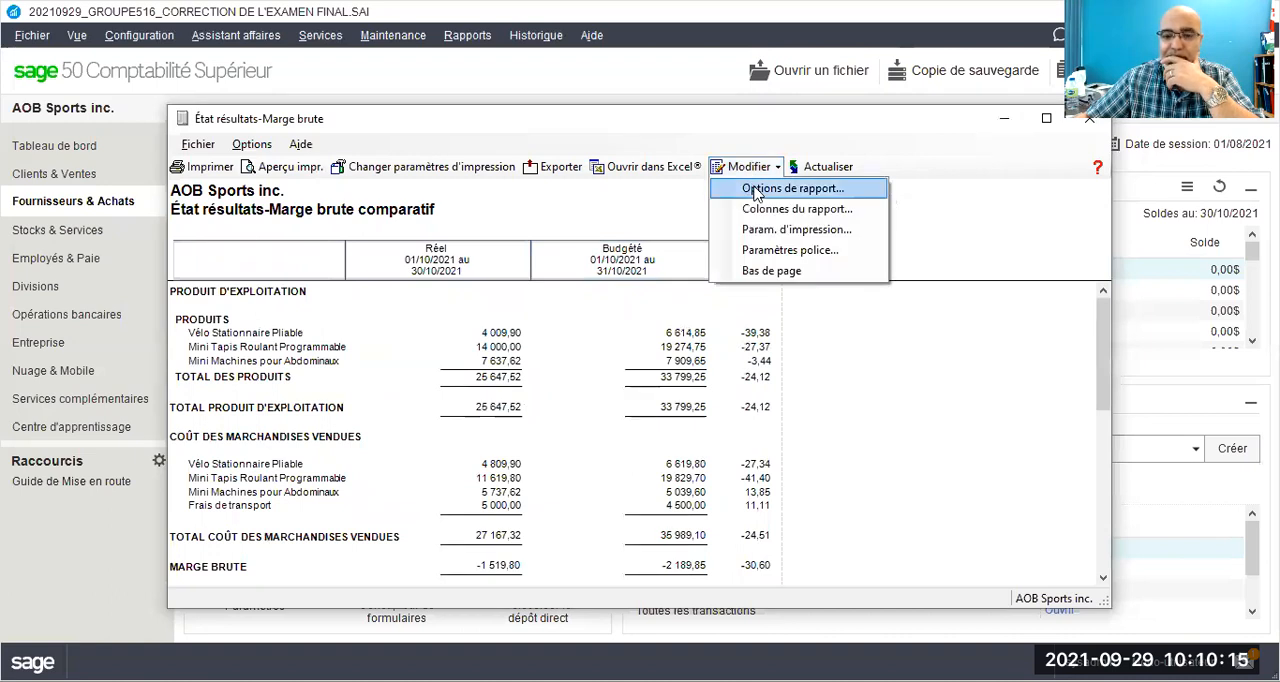
pyautogui.click(756, 192)
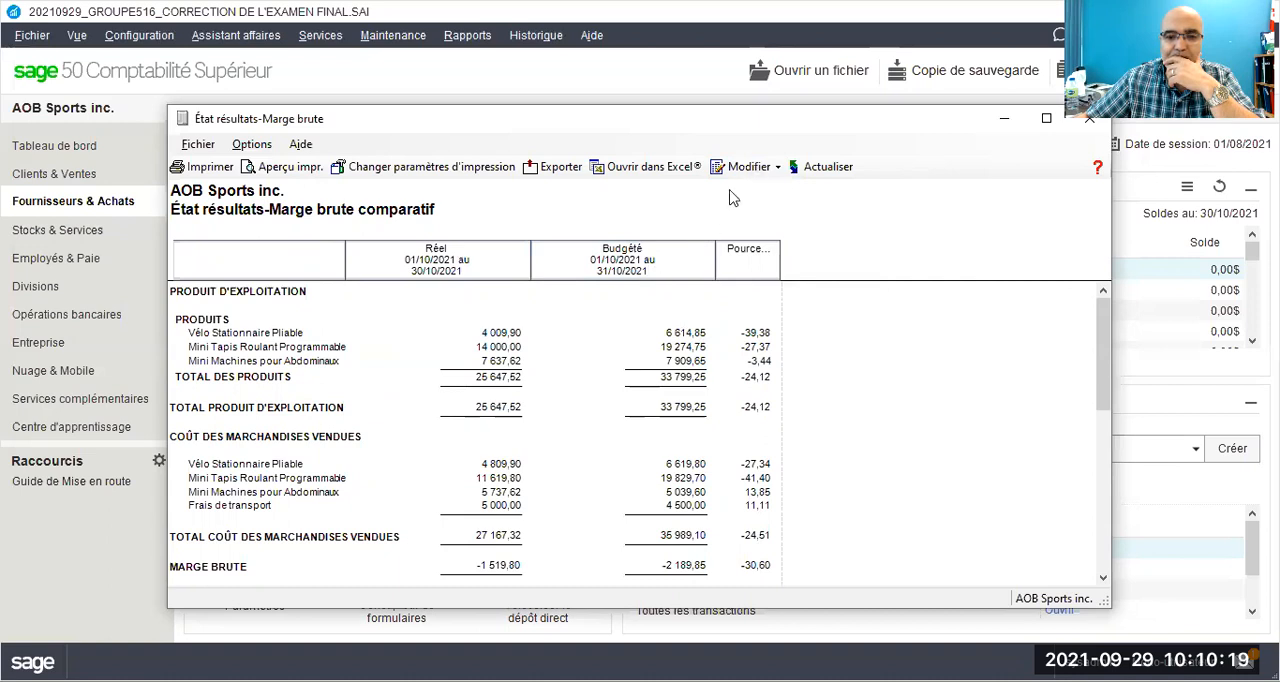
pyautogui.click(658, 378)
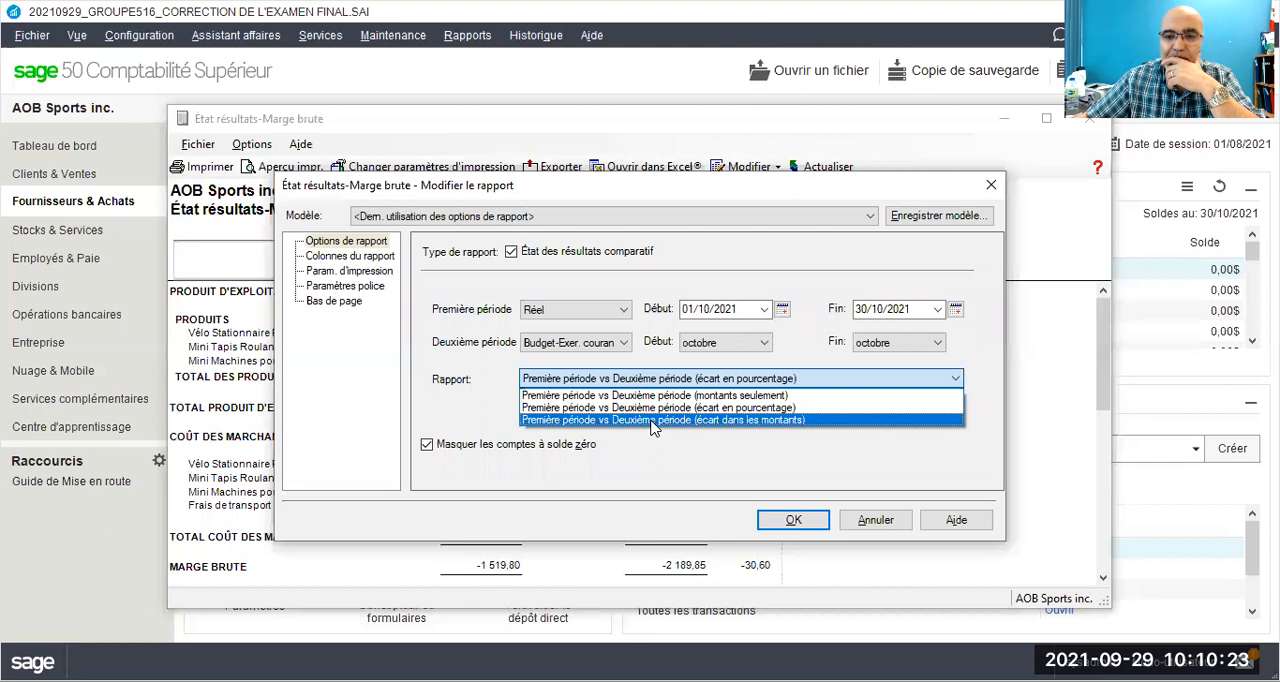
pyautogui.click(651, 421)
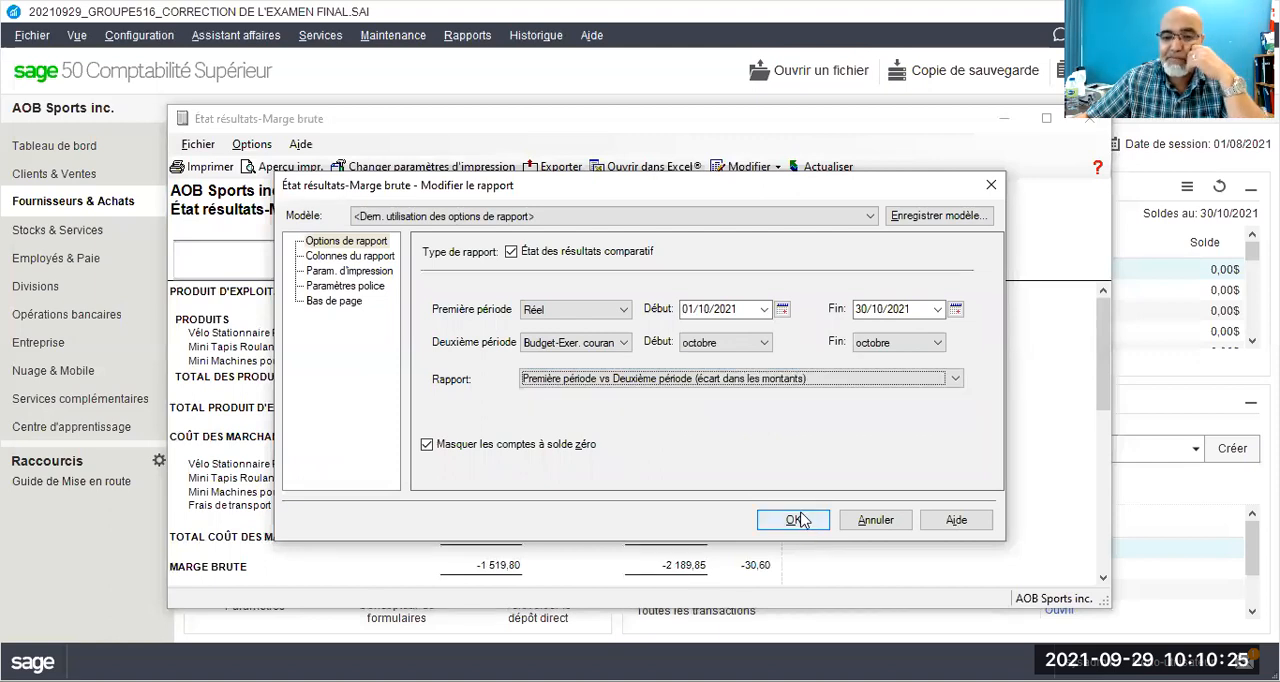
pyautogui.click(793, 520)
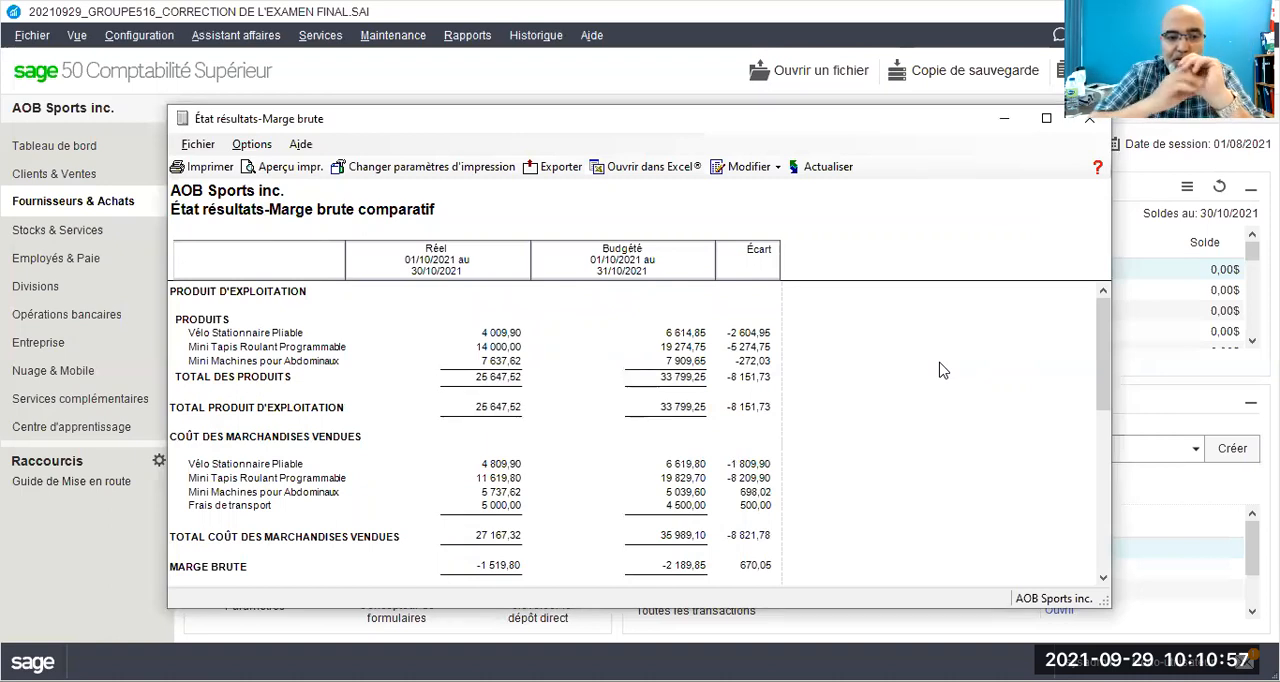
pyautogui.scroll(-3, 852, 371)
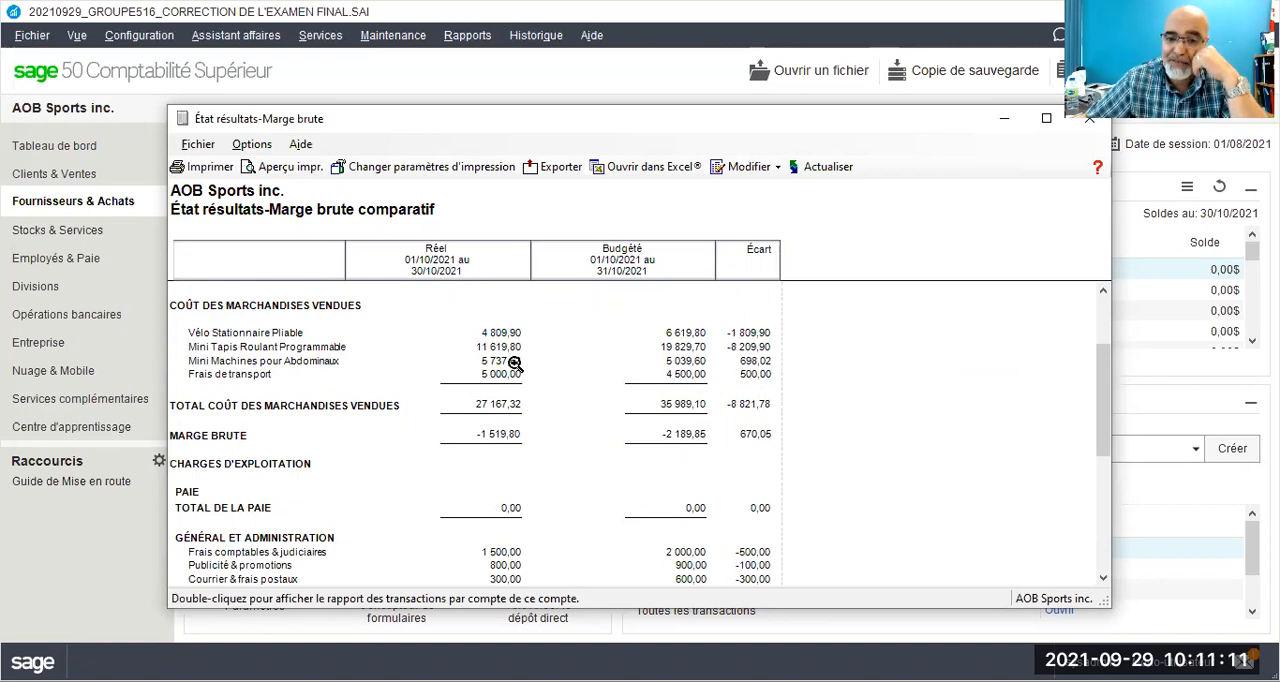
pyautogui.scroll(3, 514, 363)
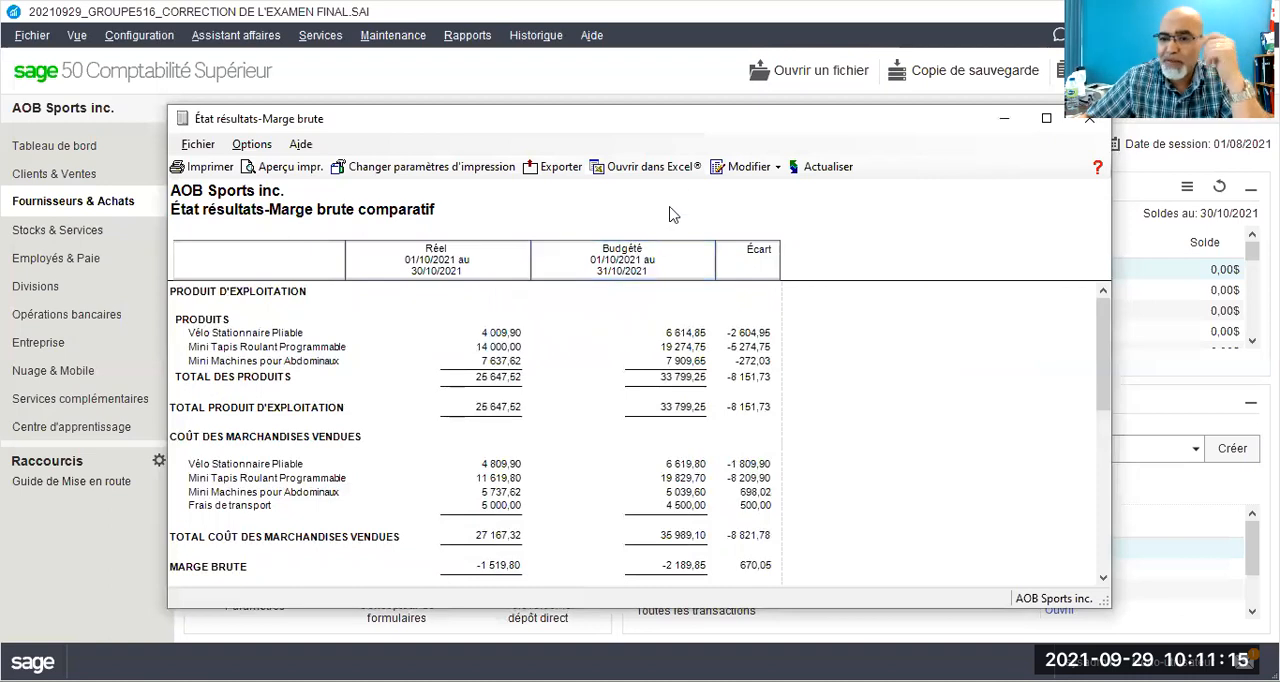
# Step: Make Budget-Exer. courant the first period, starting in octobre, and Réel the second period of the report
pyautogui.click(732, 167)
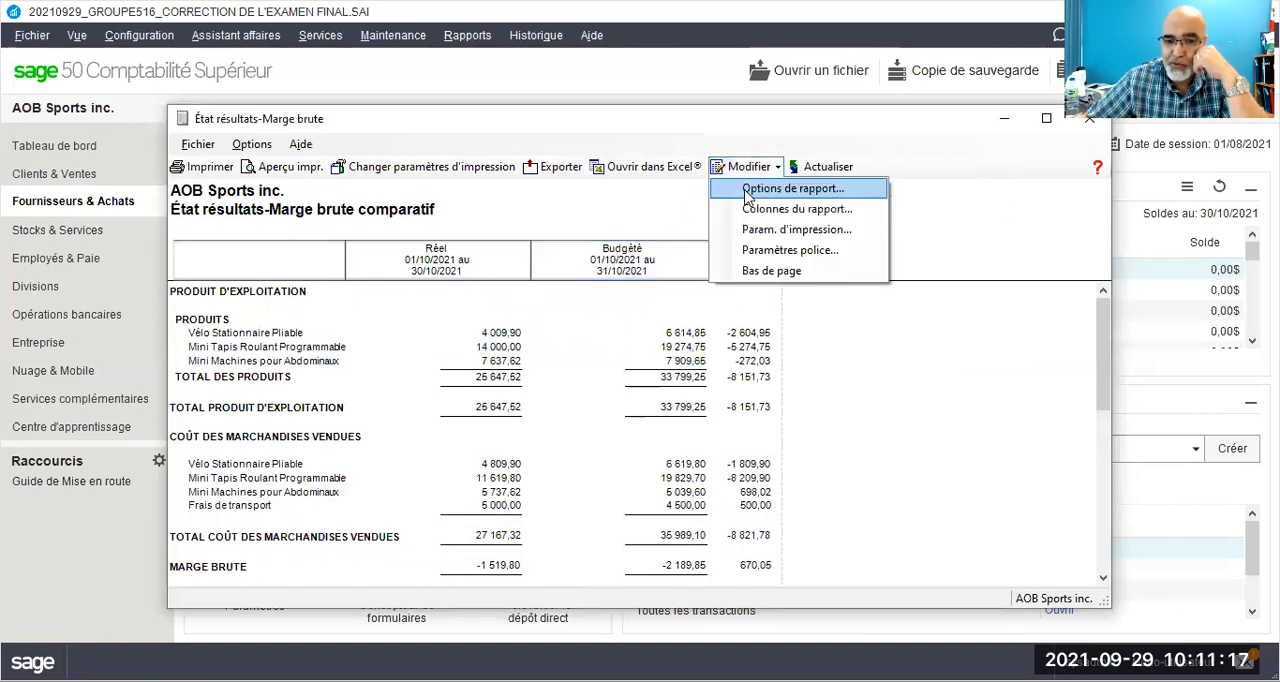
pyautogui.click(642, 214)
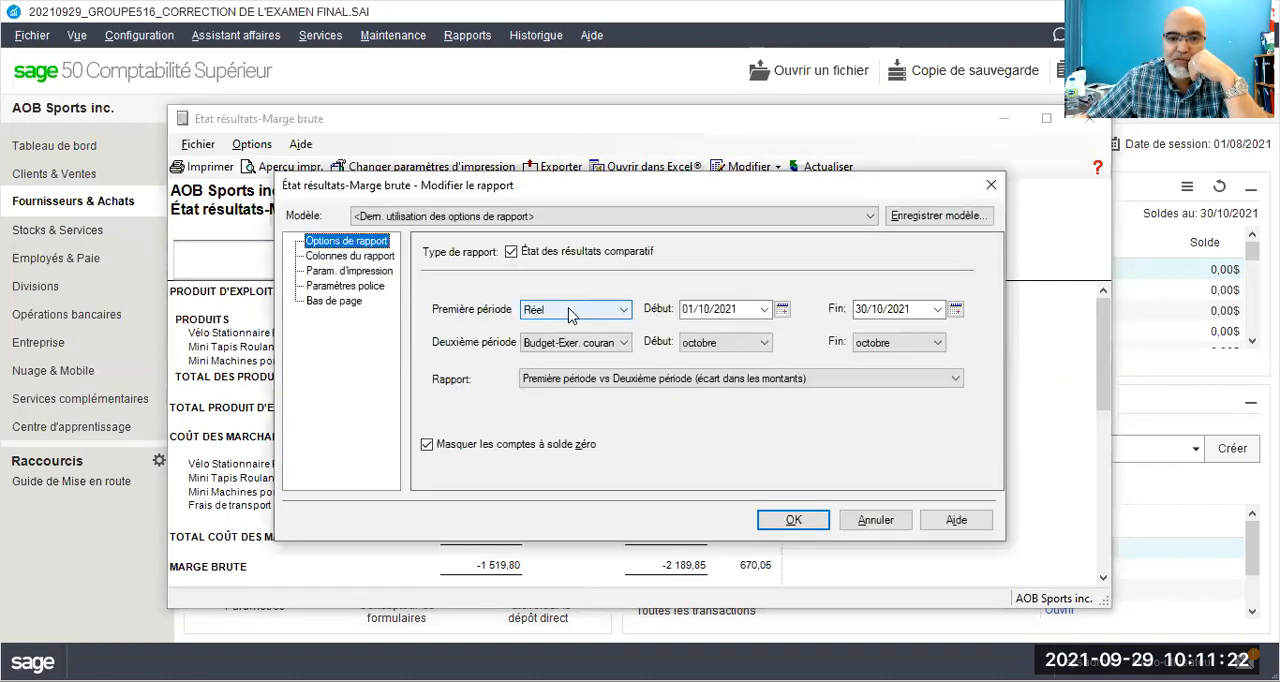
pyautogui.click(575, 309)
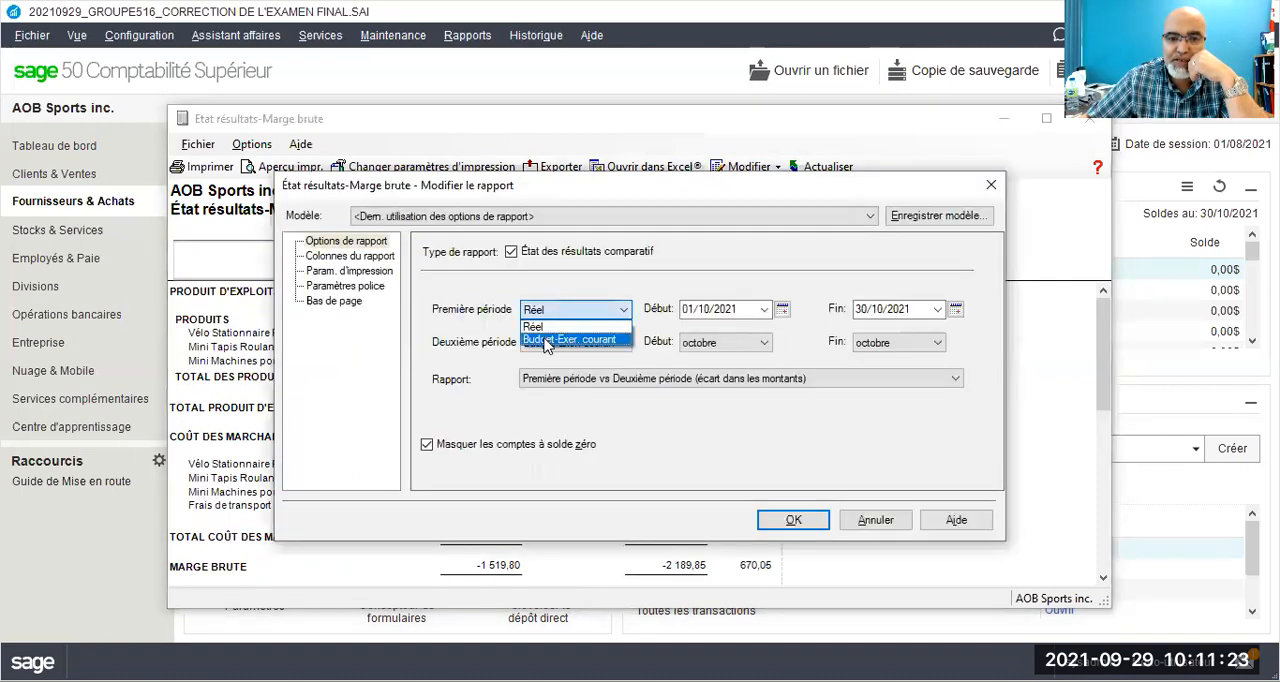
pyautogui.click(569, 340)
pyautogui.click(572, 343)
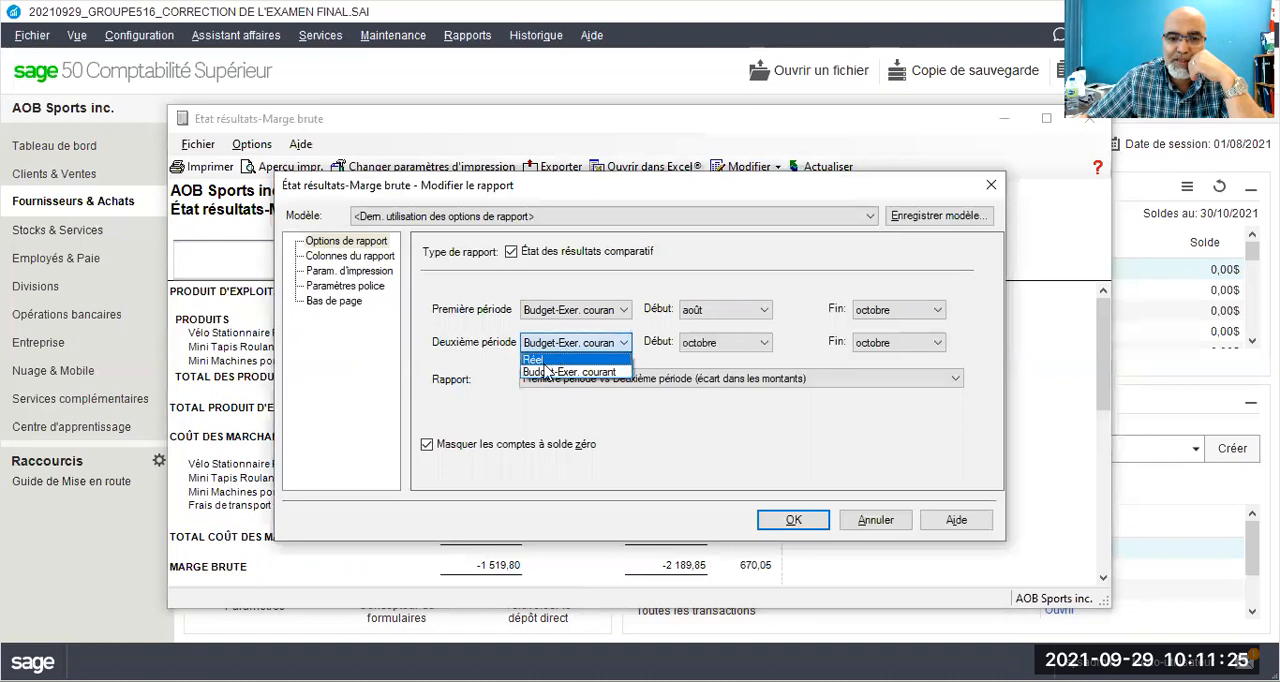
pyautogui.click(546, 362)
pyautogui.click(954, 342)
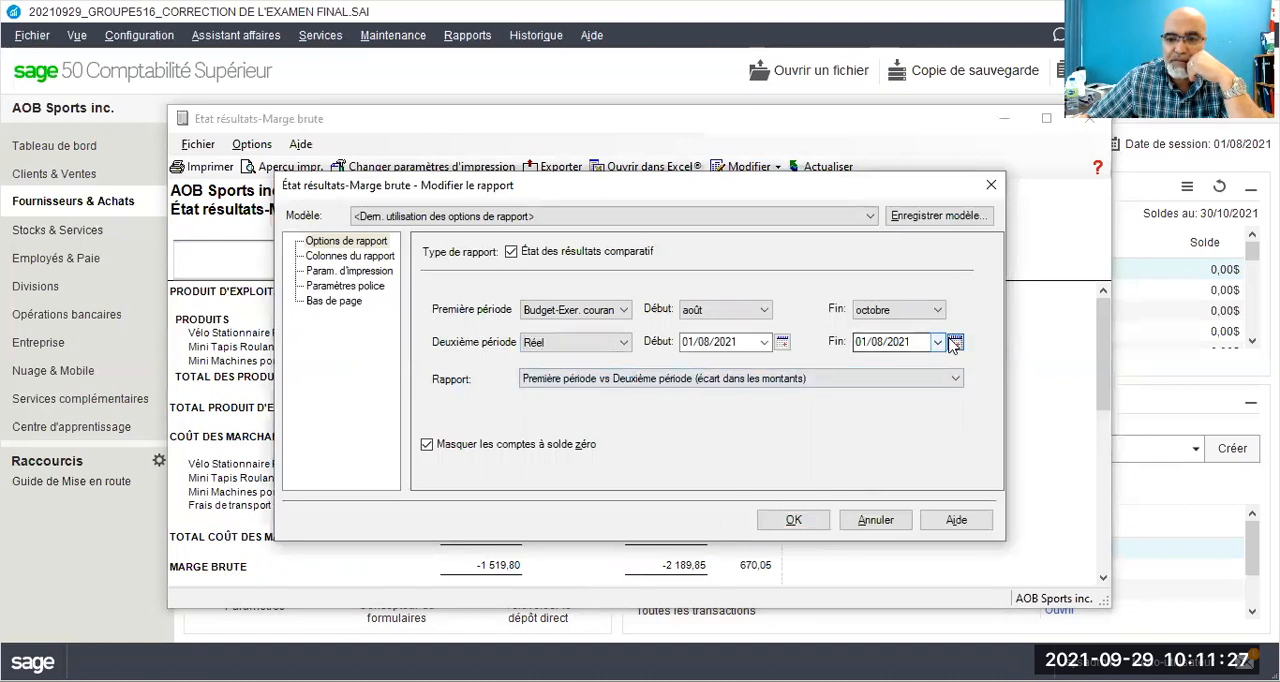
pyautogui.click(748, 311)
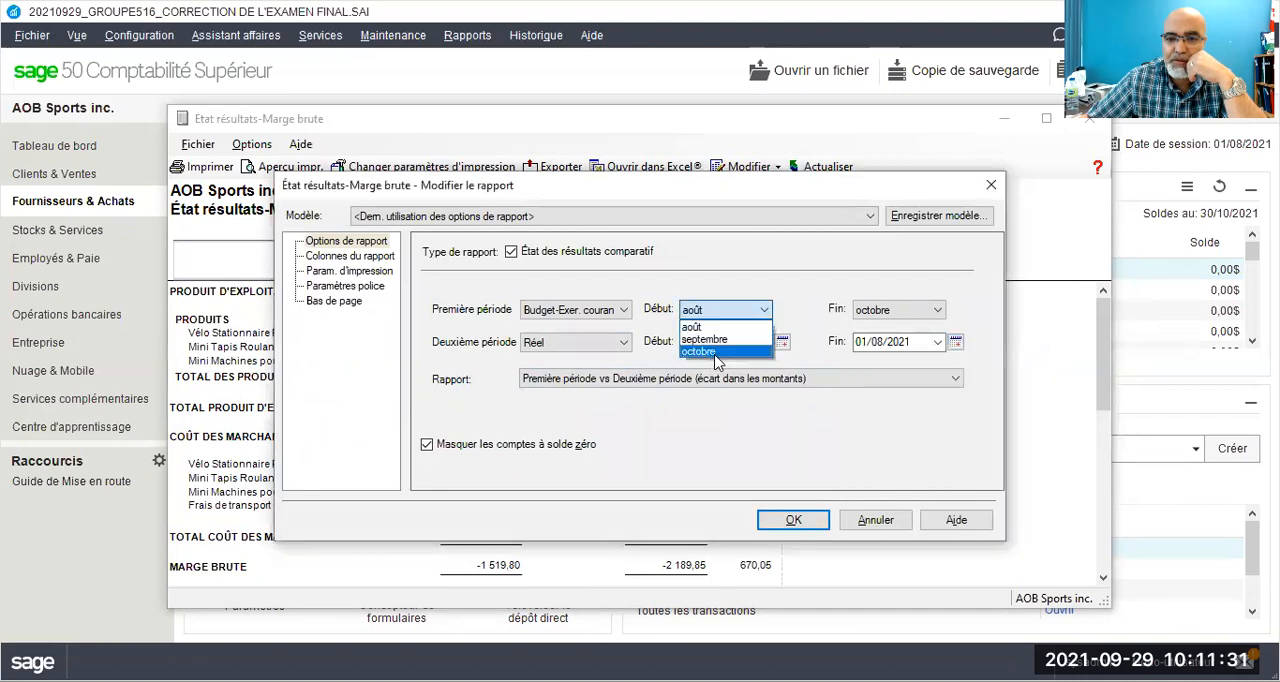
pyautogui.click(716, 353)
# Step: Set the Réel period's end date to 23/10/2021 and review the regenerated comparative report
pyautogui.click(955, 342)
pyautogui.click(1055, 383)
pyautogui.click(1055, 383)
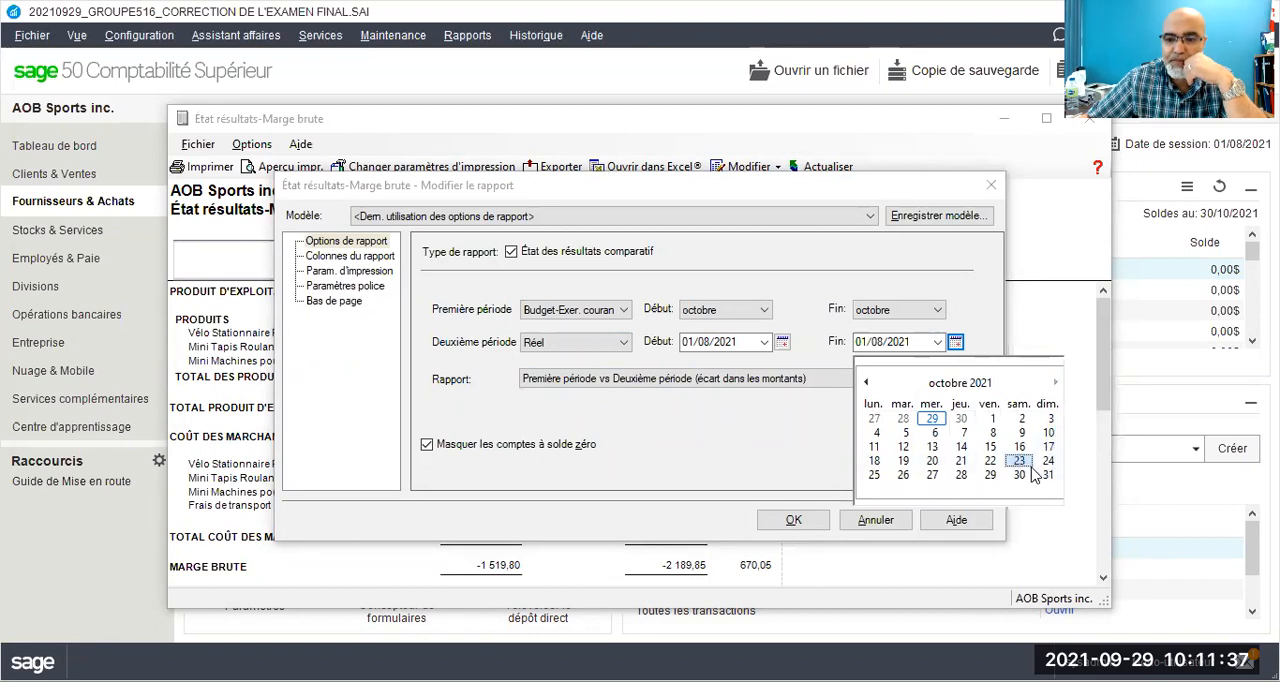
pyautogui.click(1019, 460)
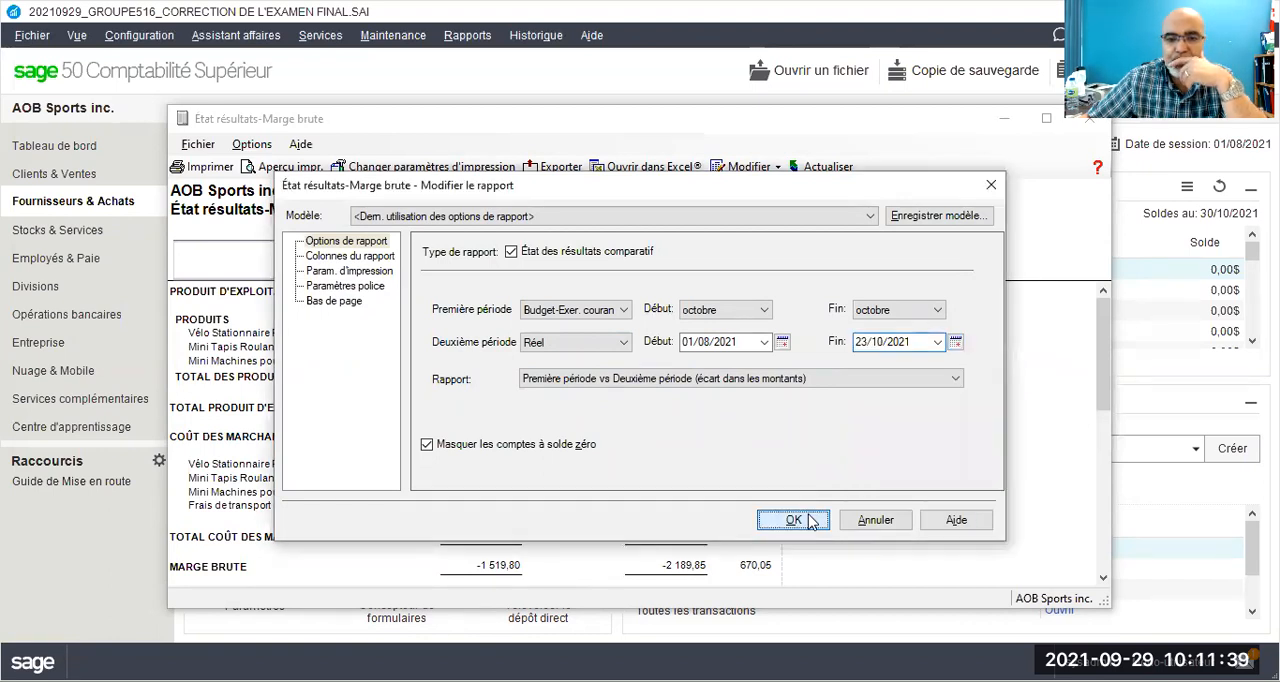
pyautogui.click(810, 521)
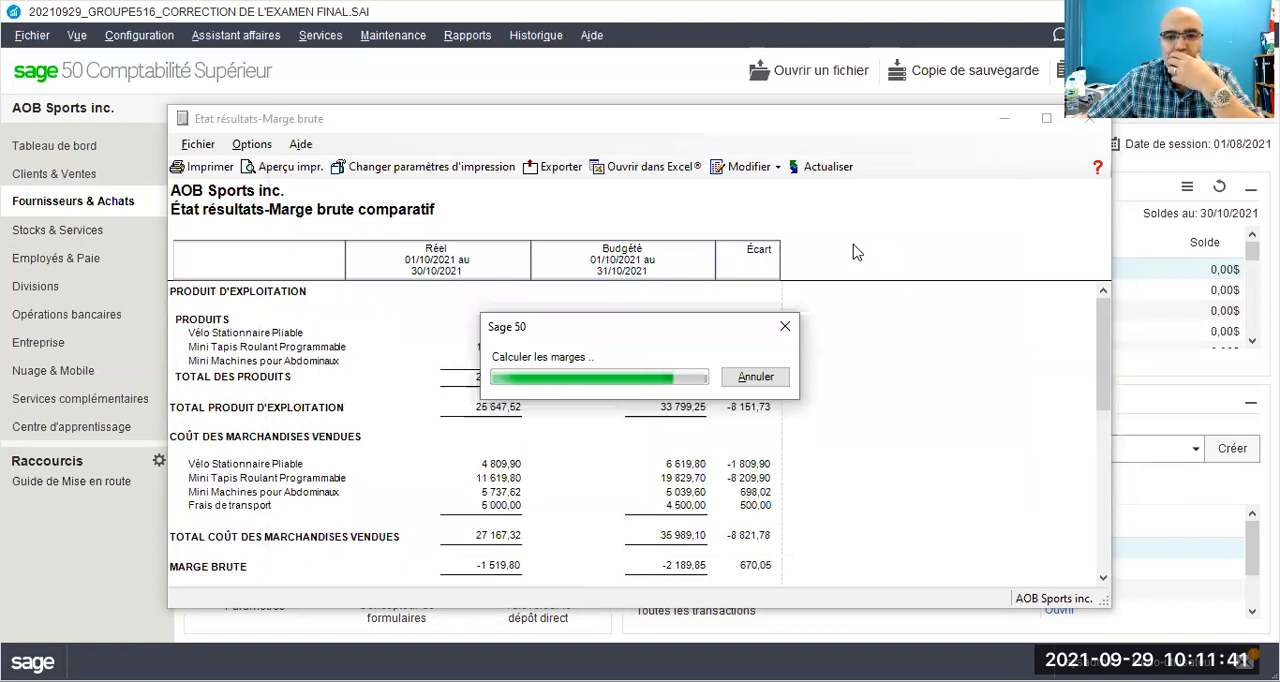
pyautogui.scroll(-1, 851, 249)
pyautogui.scroll(1, 851, 249)
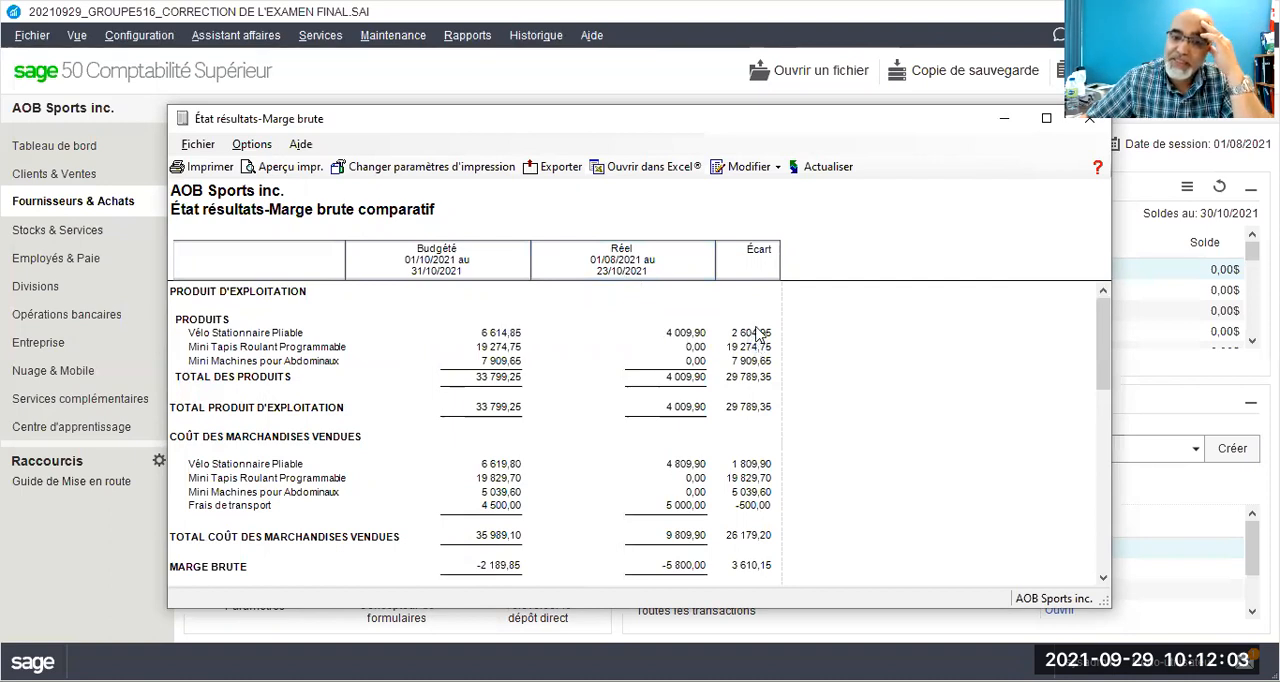
pyautogui.scroll(-10, 752, 338)
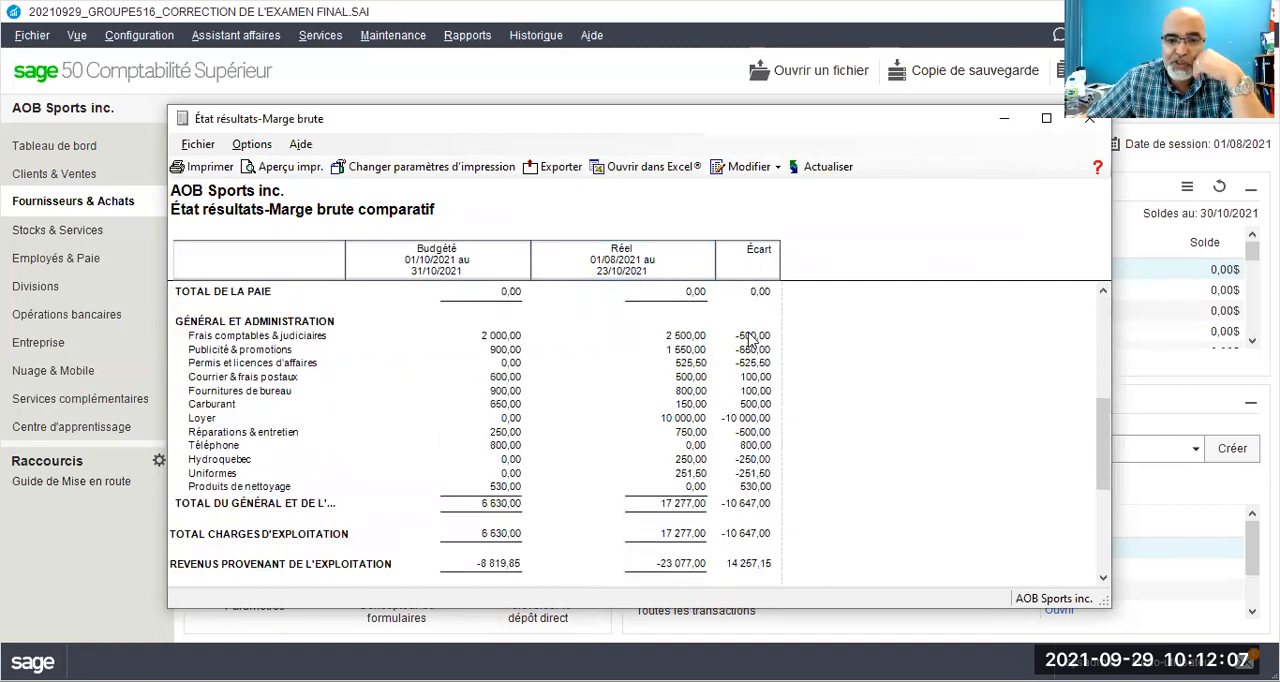
pyautogui.scroll(-8, 752, 338)
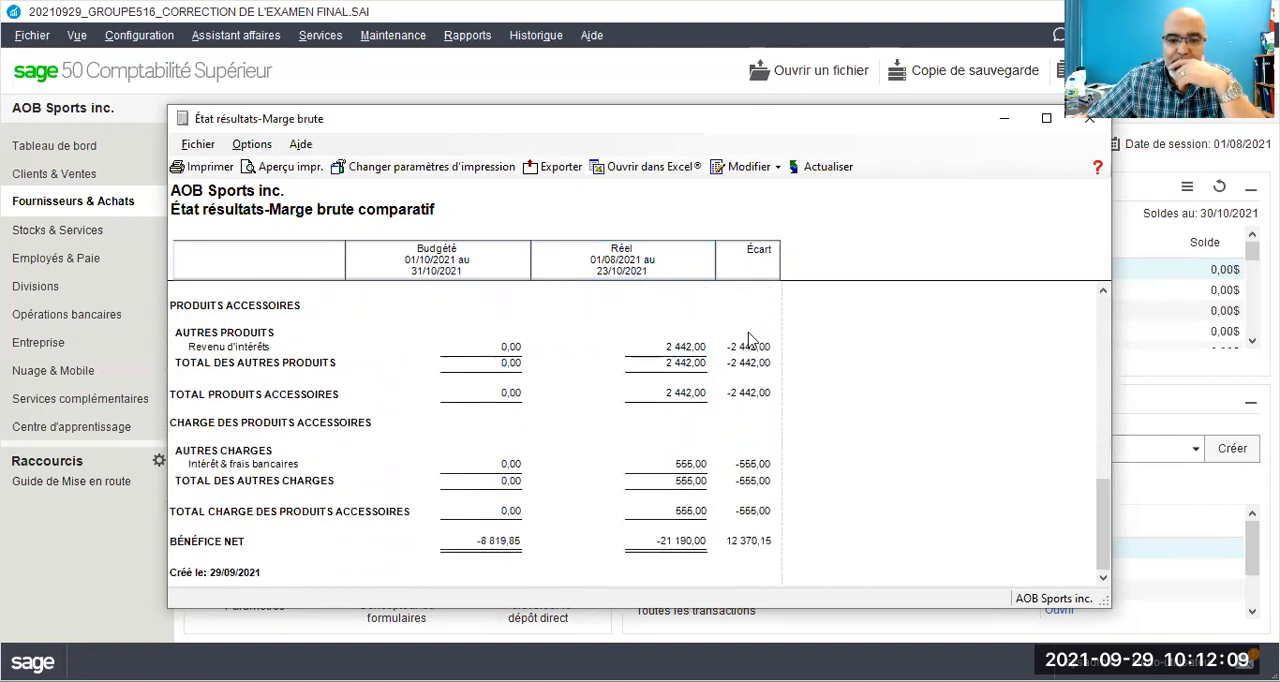
pyautogui.scroll(18, 748, 338)
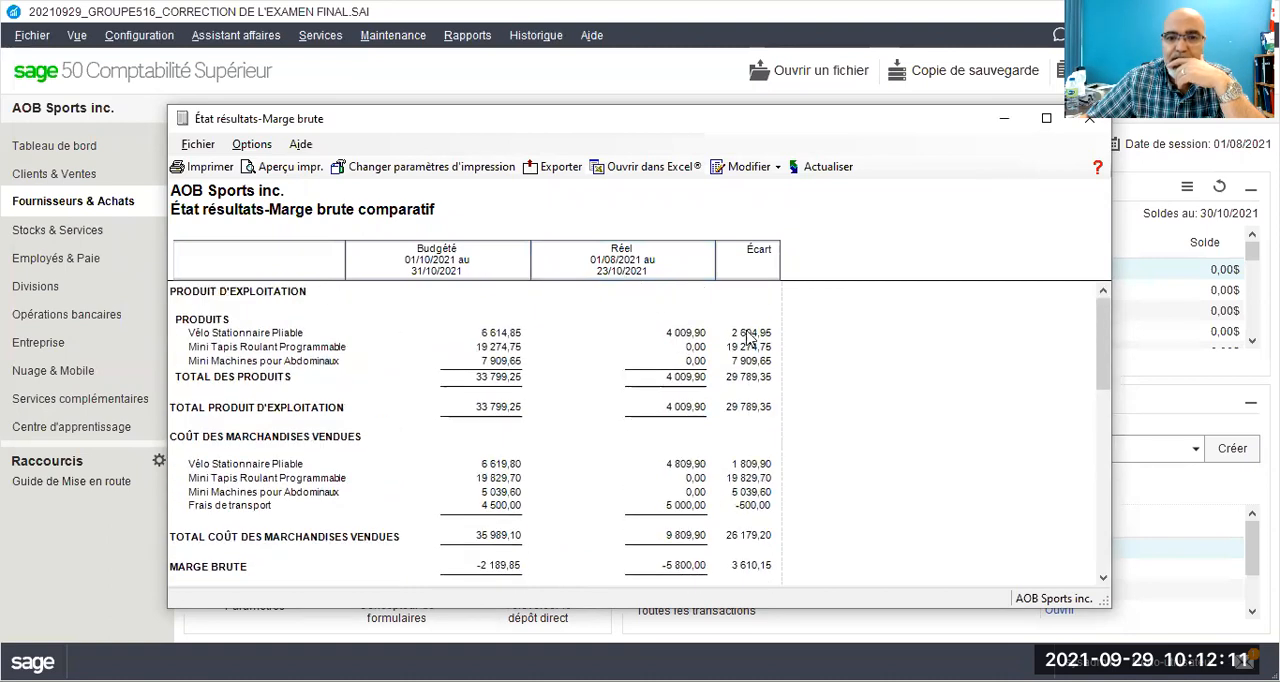
# Step: Reopen the report options and set the Réel period to run from 01/10/2021 to 31/10/2021
pyautogui.click(743, 170)
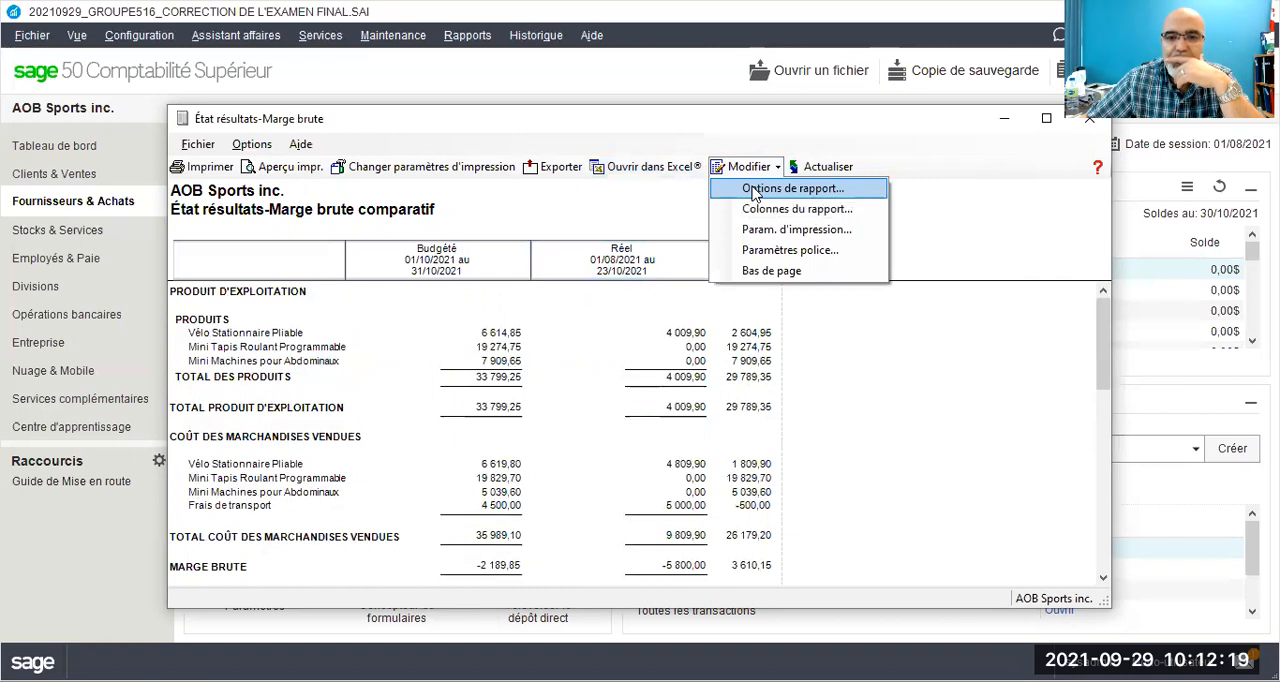
pyautogui.click(755, 192)
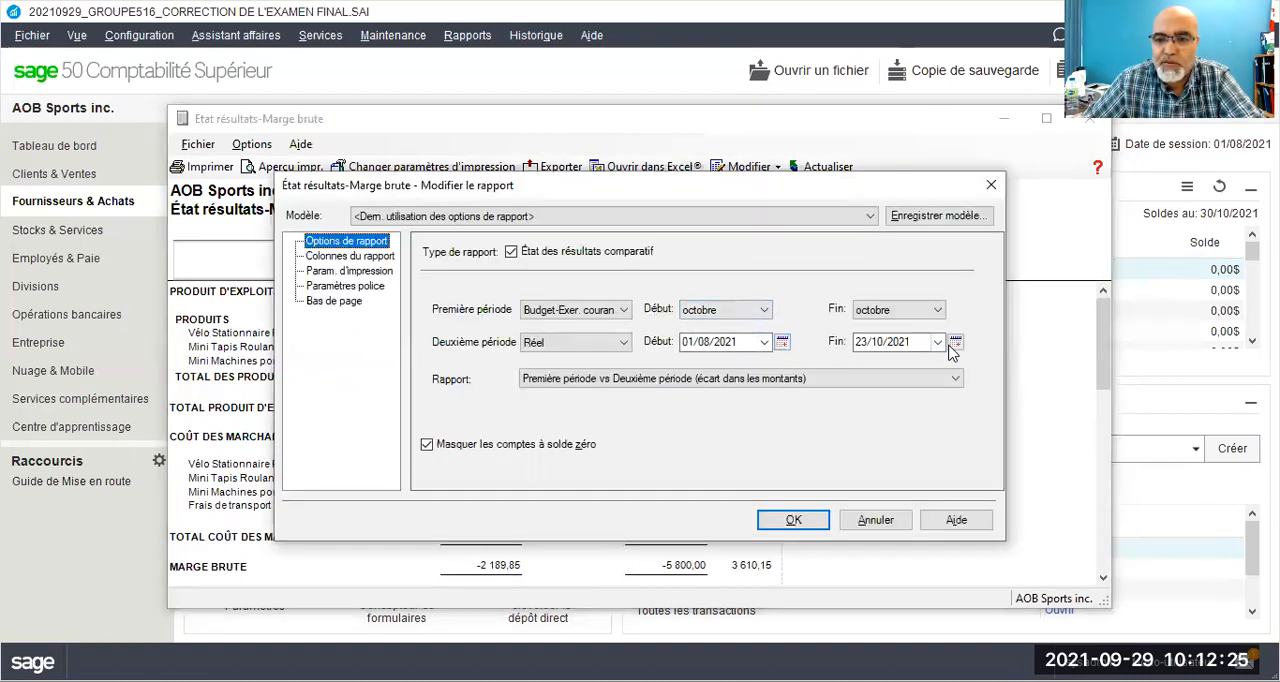
pyautogui.click(955, 343)
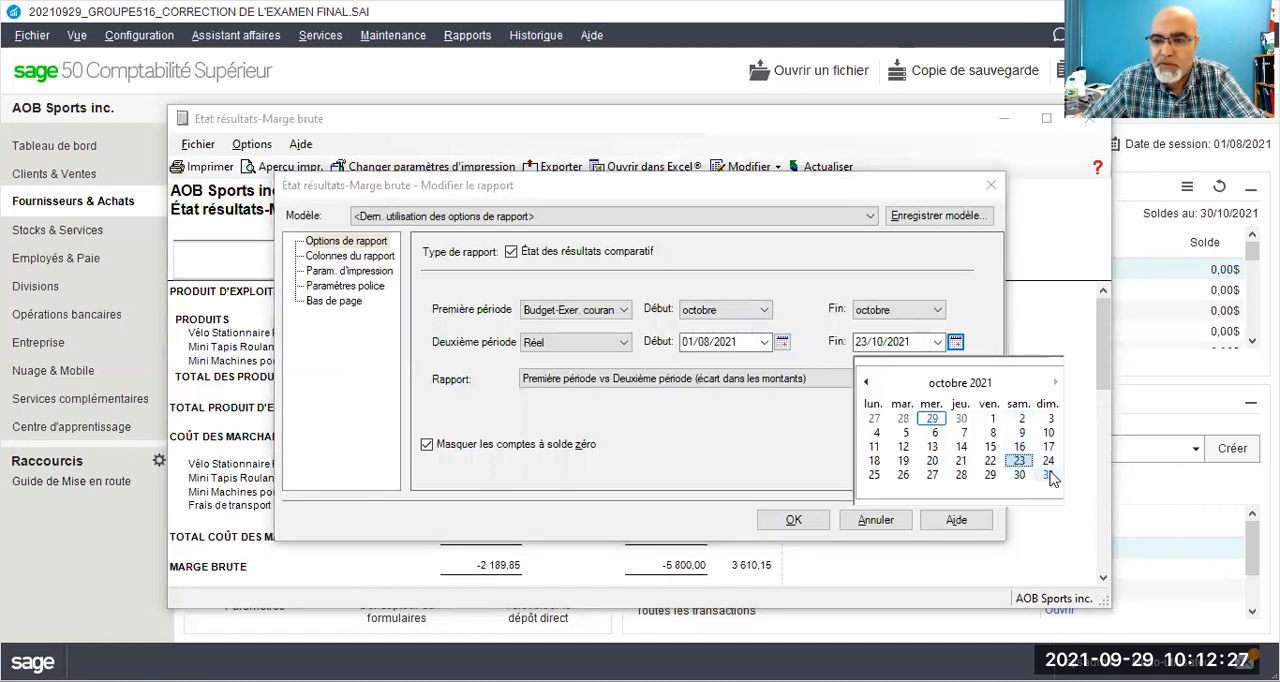
pyautogui.click(1047, 475)
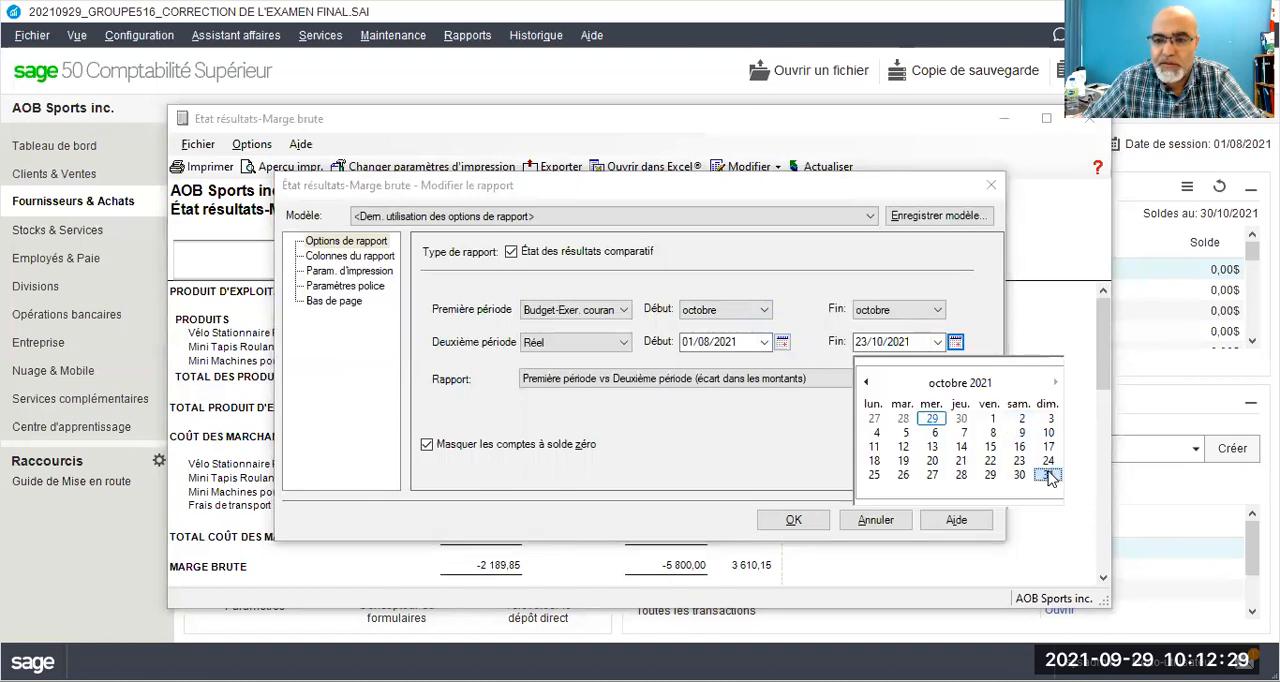
pyautogui.click(726, 343)
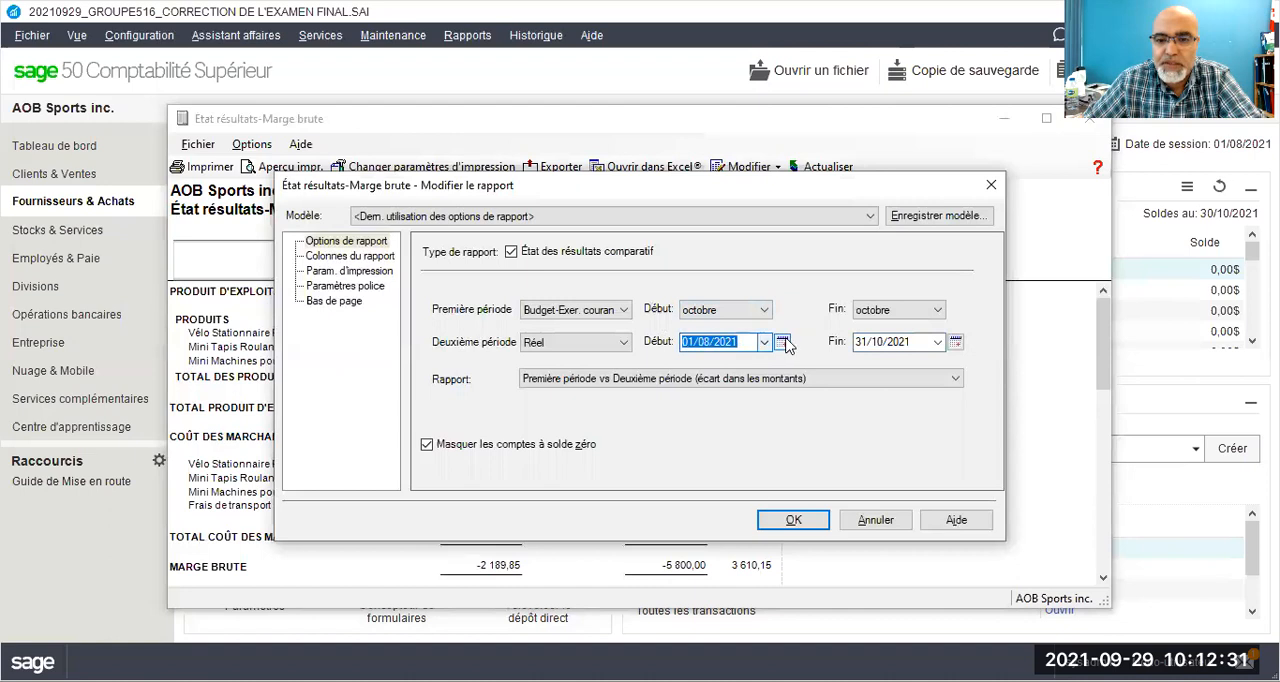
pyautogui.click(783, 343)
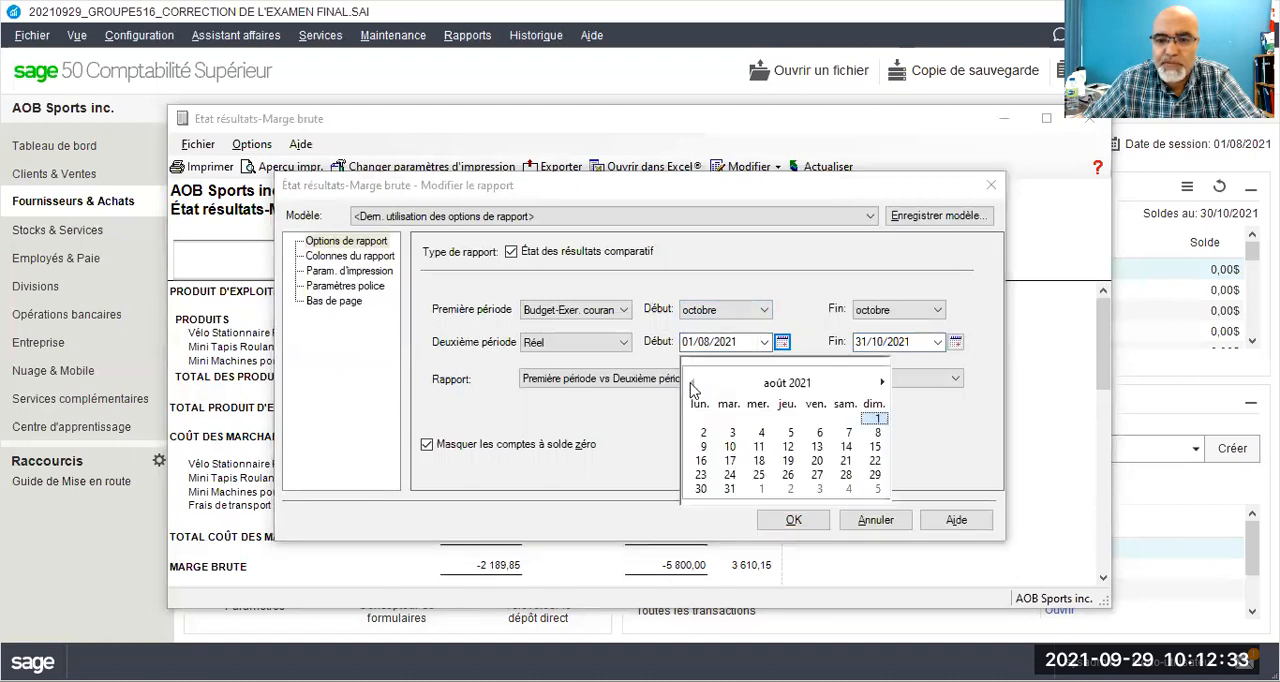
pyautogui.click(882, 382)
pyautogui.click(882, 382)
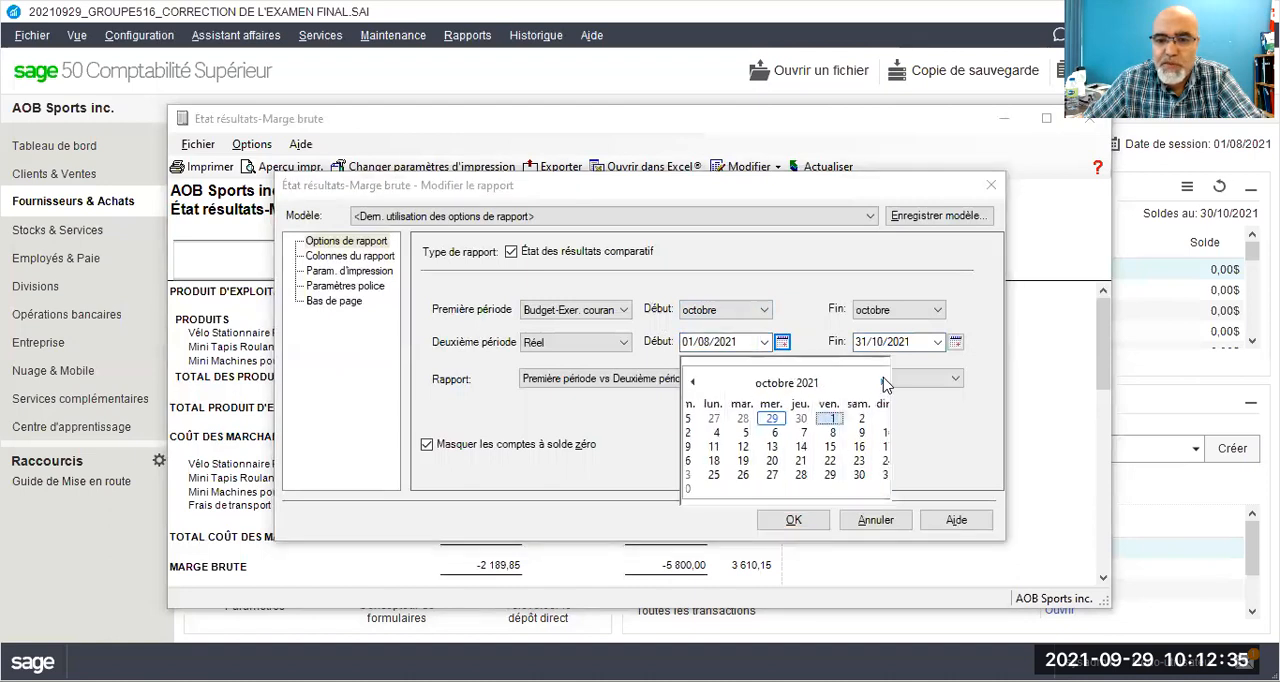
pyautogui.click(829, 419)
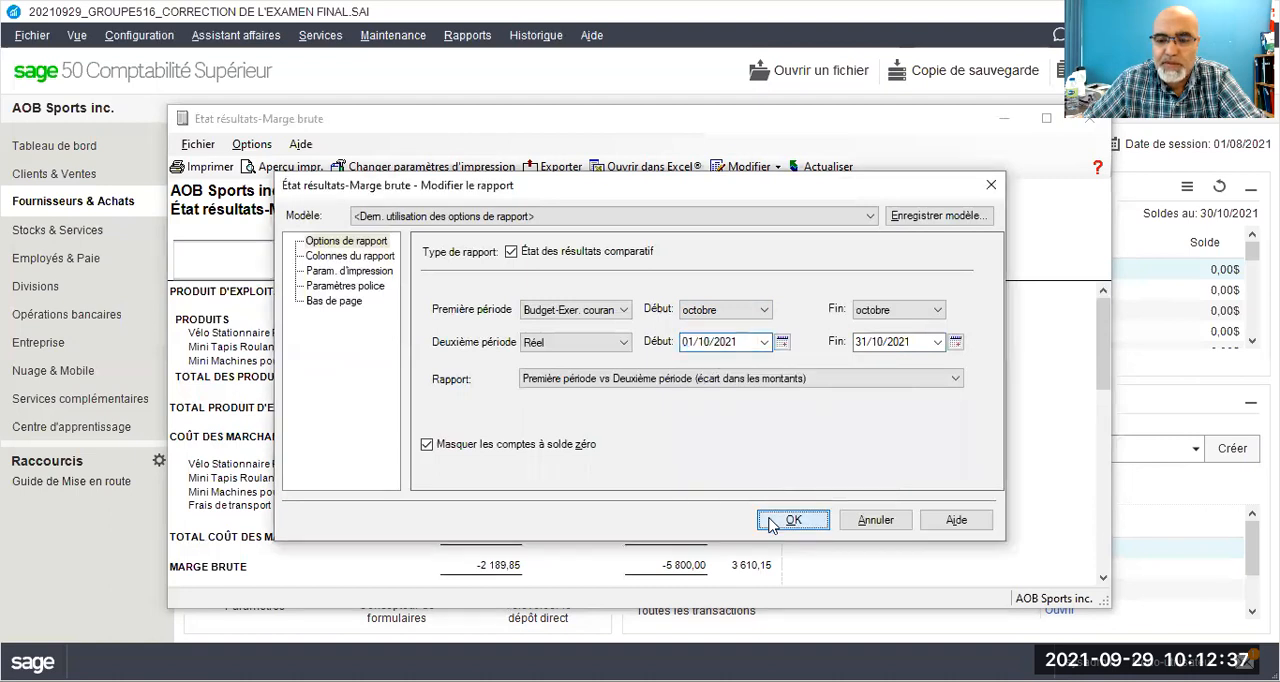
# Step: Try to generate the report with these dates and change the Réel period's end date to 30/10/2021
pyautogui.click(771, 522)
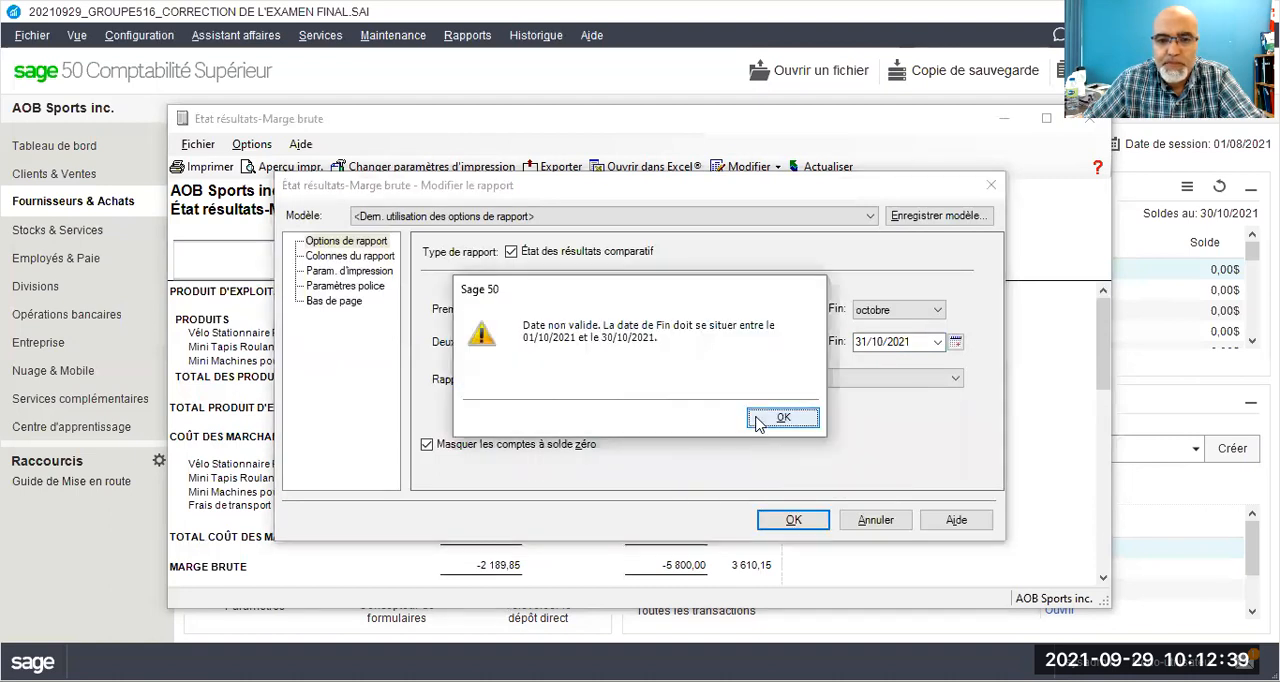
pyautogui.click(757, 423)
pyautogui.click(938, 342)
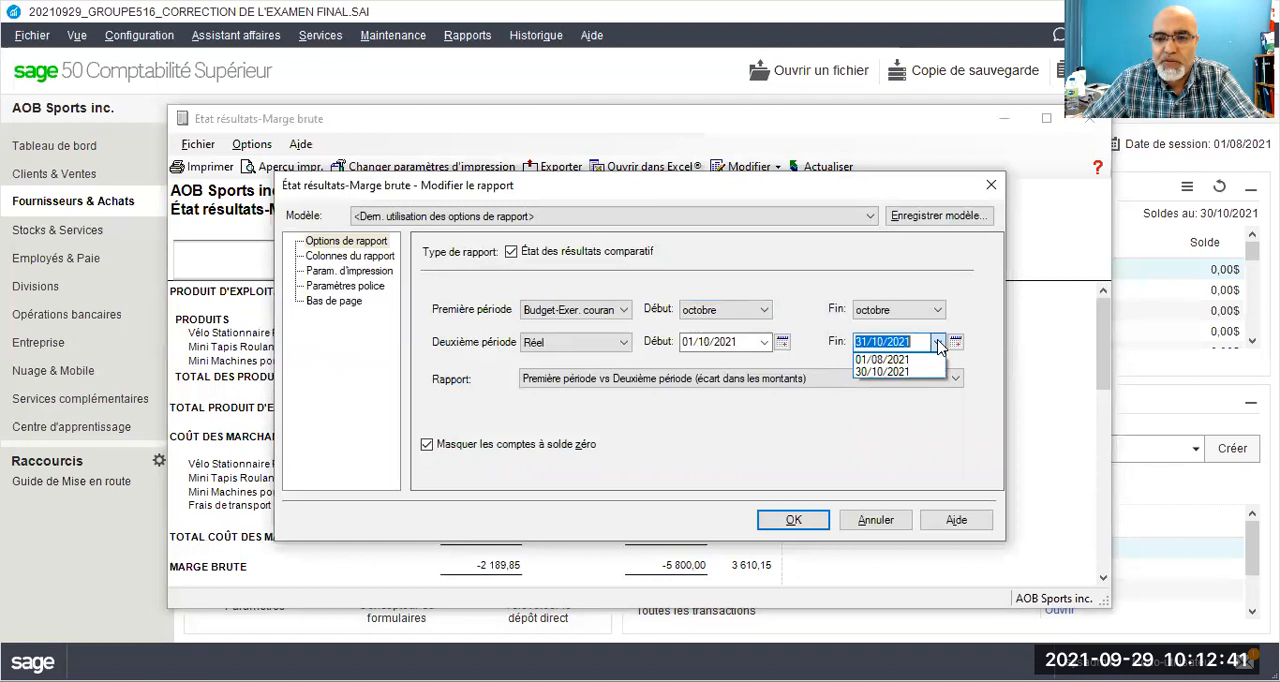
pyautogui.click(900, 372)
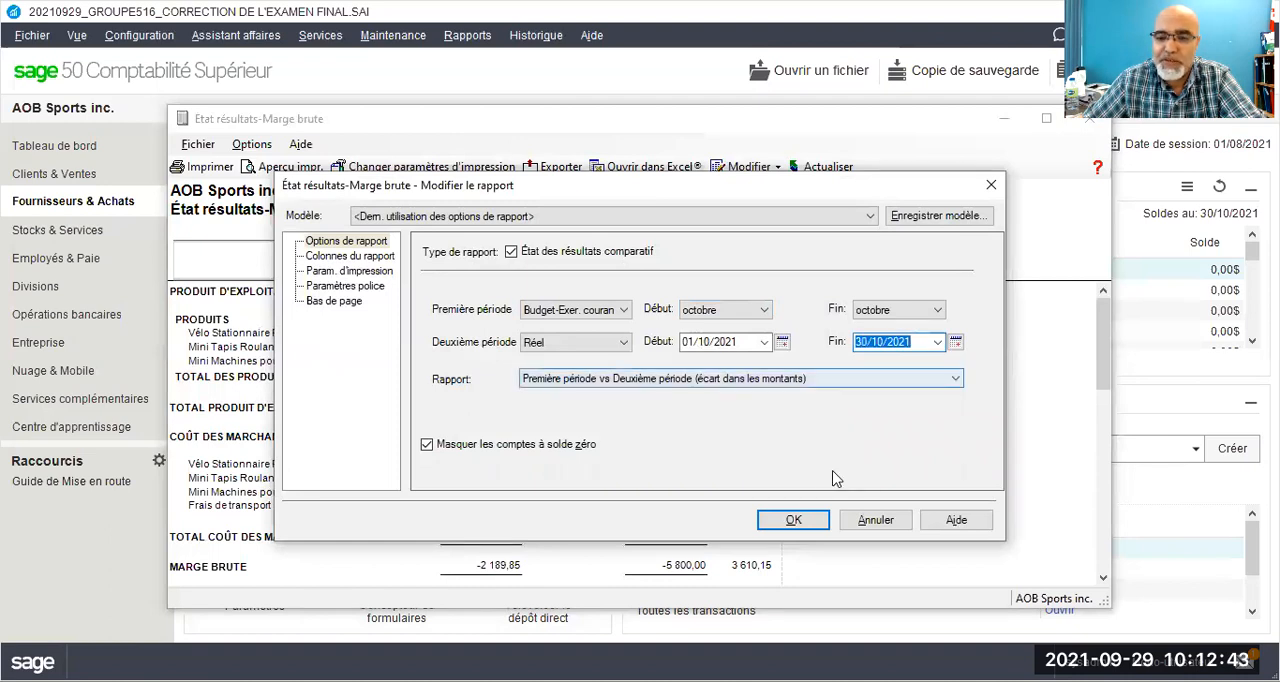
# Step: Generate the comparative gross-margin income statement with the chosen periods, and review it from product revenues to net profit before closing it
pyautogui.click(795, 520)
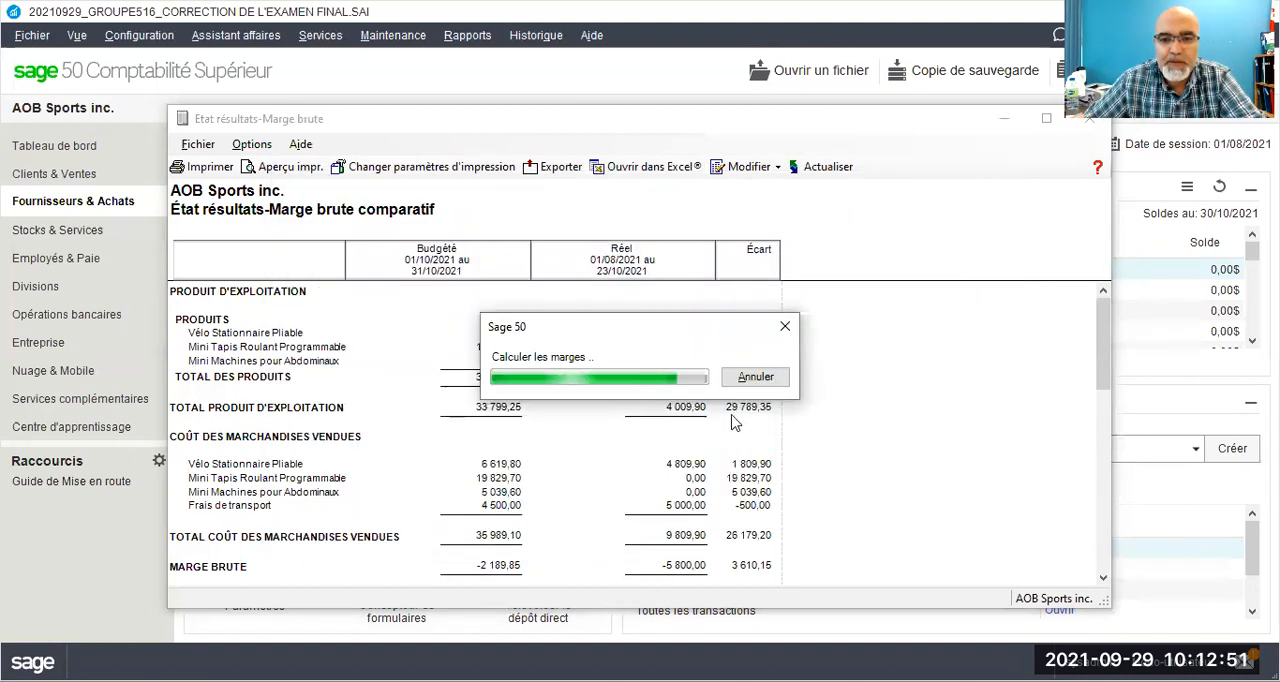
pyautogui.scroll(-10, 670, 364)
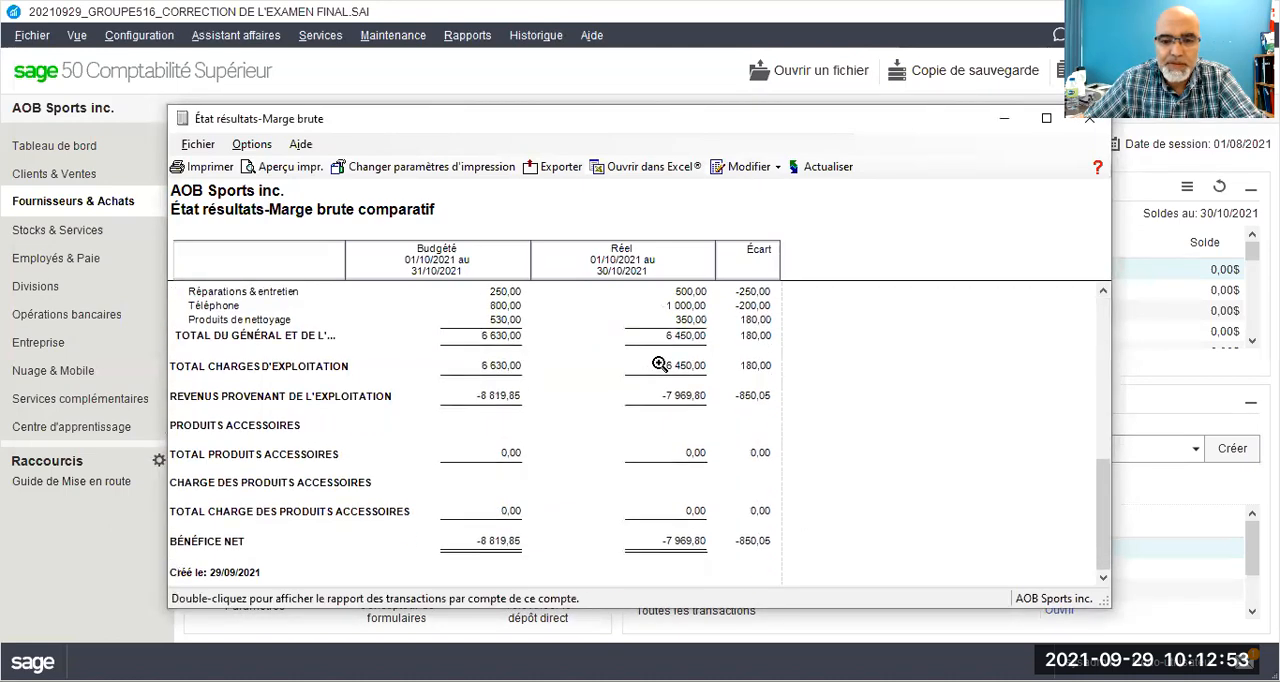
pyautogui.scroll(10, 661, 363)
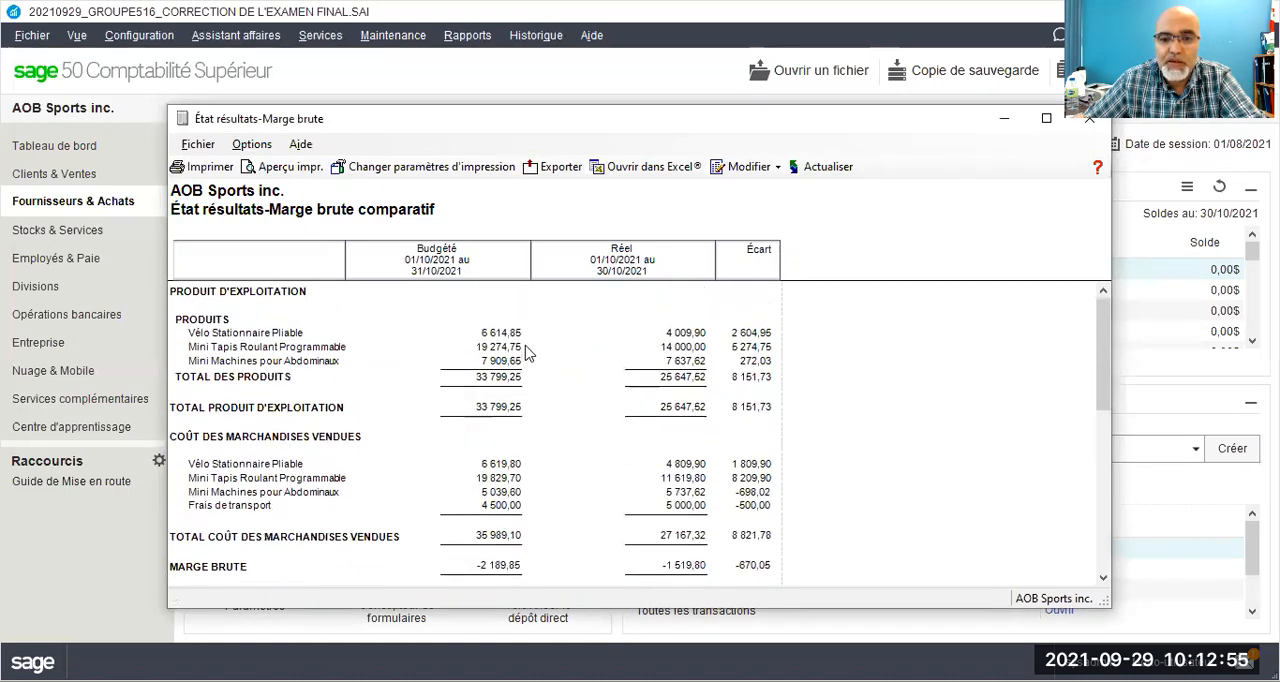
pyautogui.scroll(-3, 523, 351)
pyautogui.scroll(3, 870, 400)
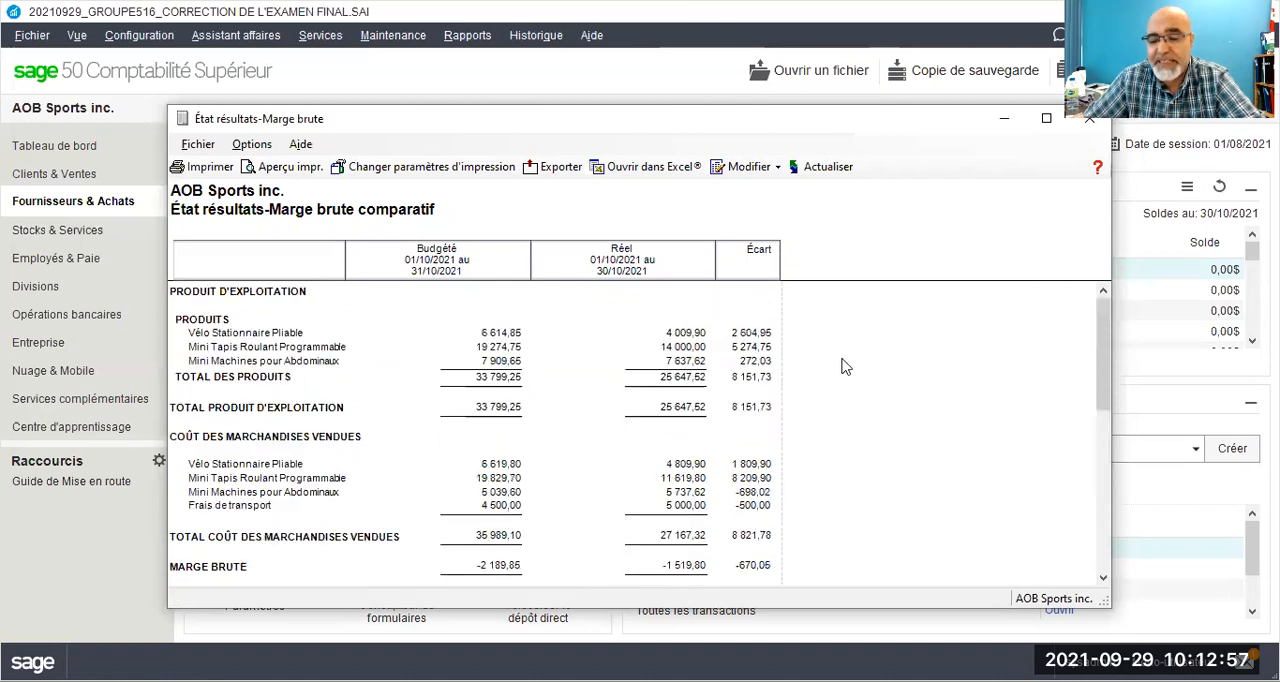
pyautogui.scroll(-2, 785, 402)
pyautogui.scroll(3, 785, 402)
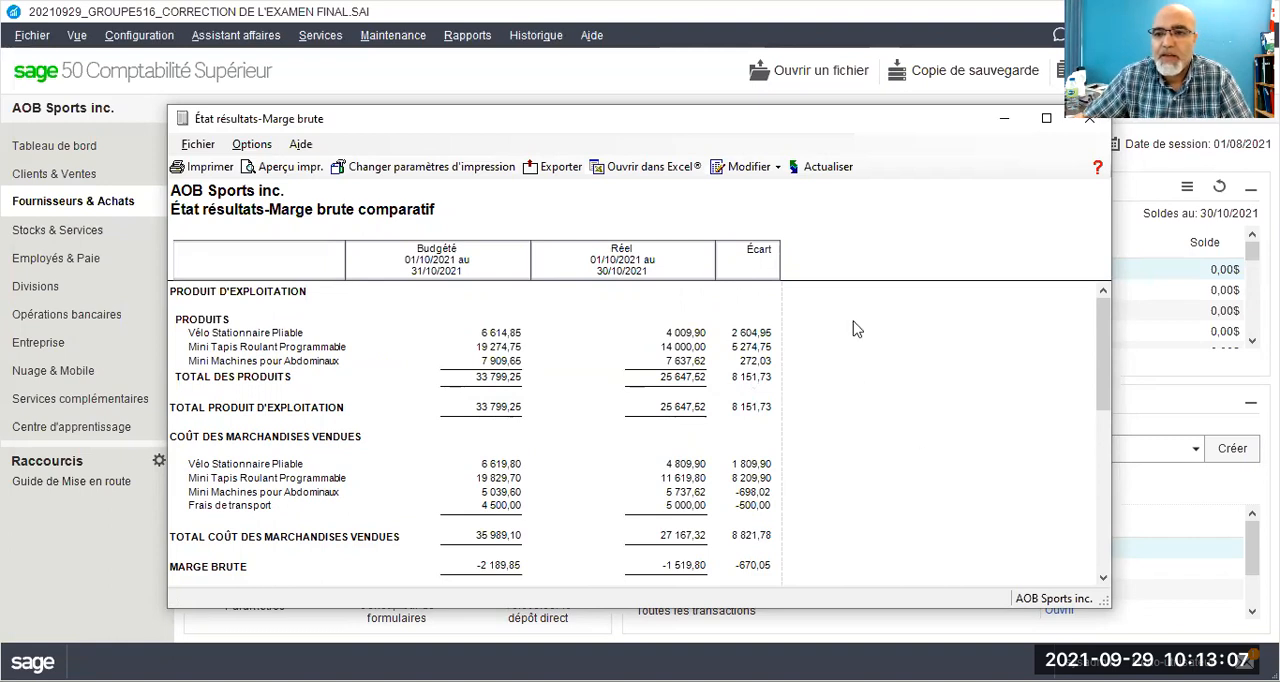
pyautogui.moveTo(943, 125); pyautogui.dragTo(764, 69)
pyautogui.click(914, 62)
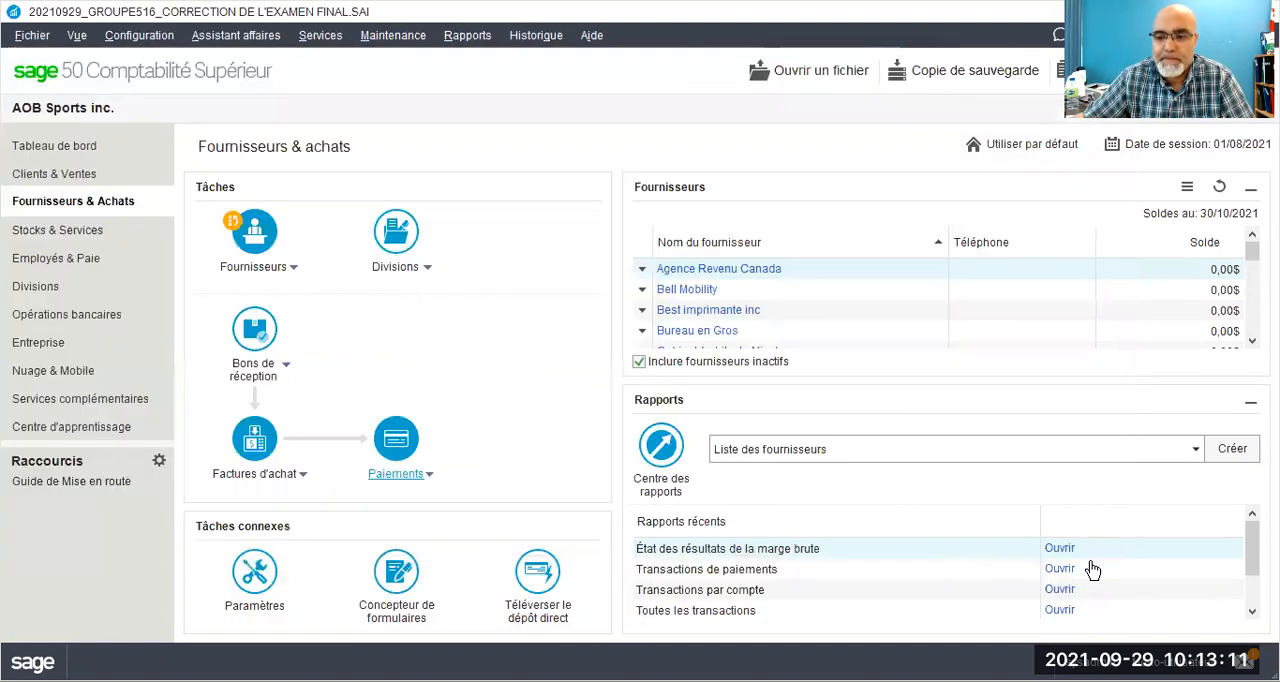